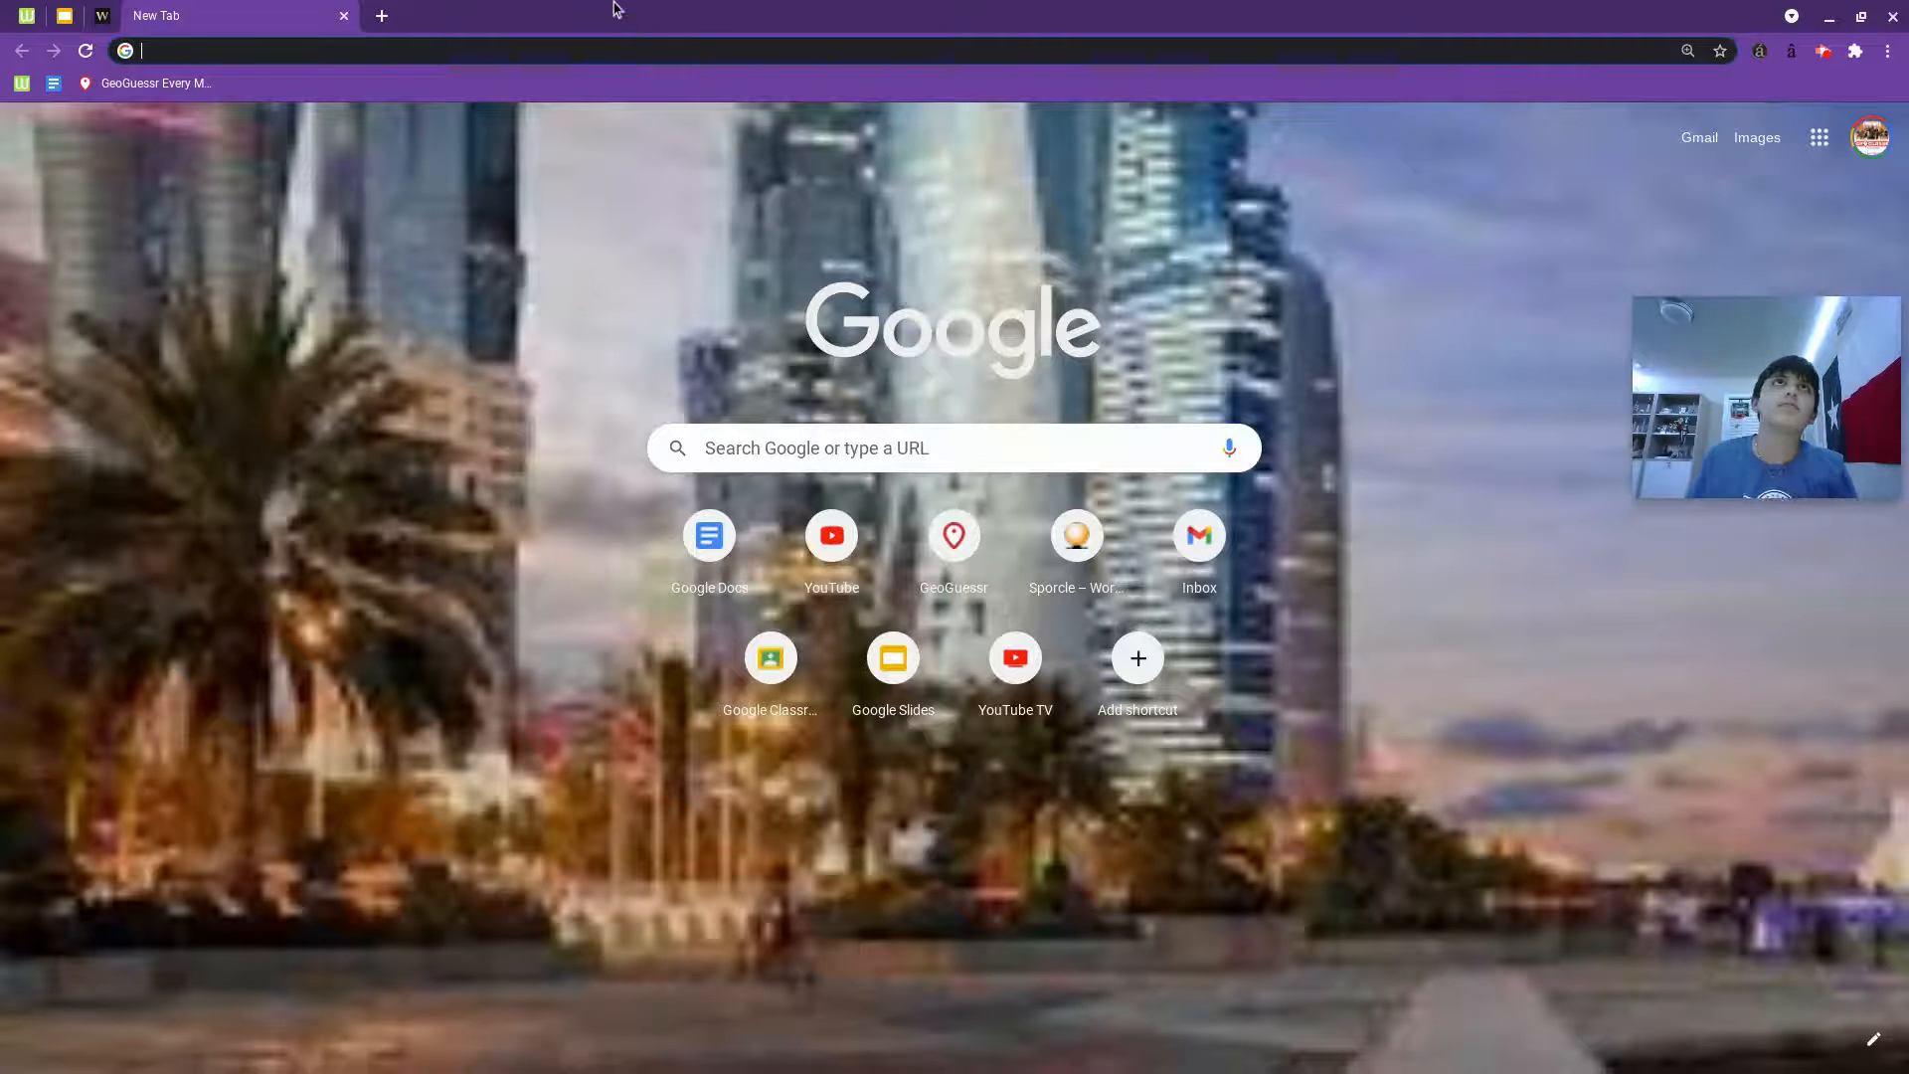
pyautogui.write('sporcle.com')
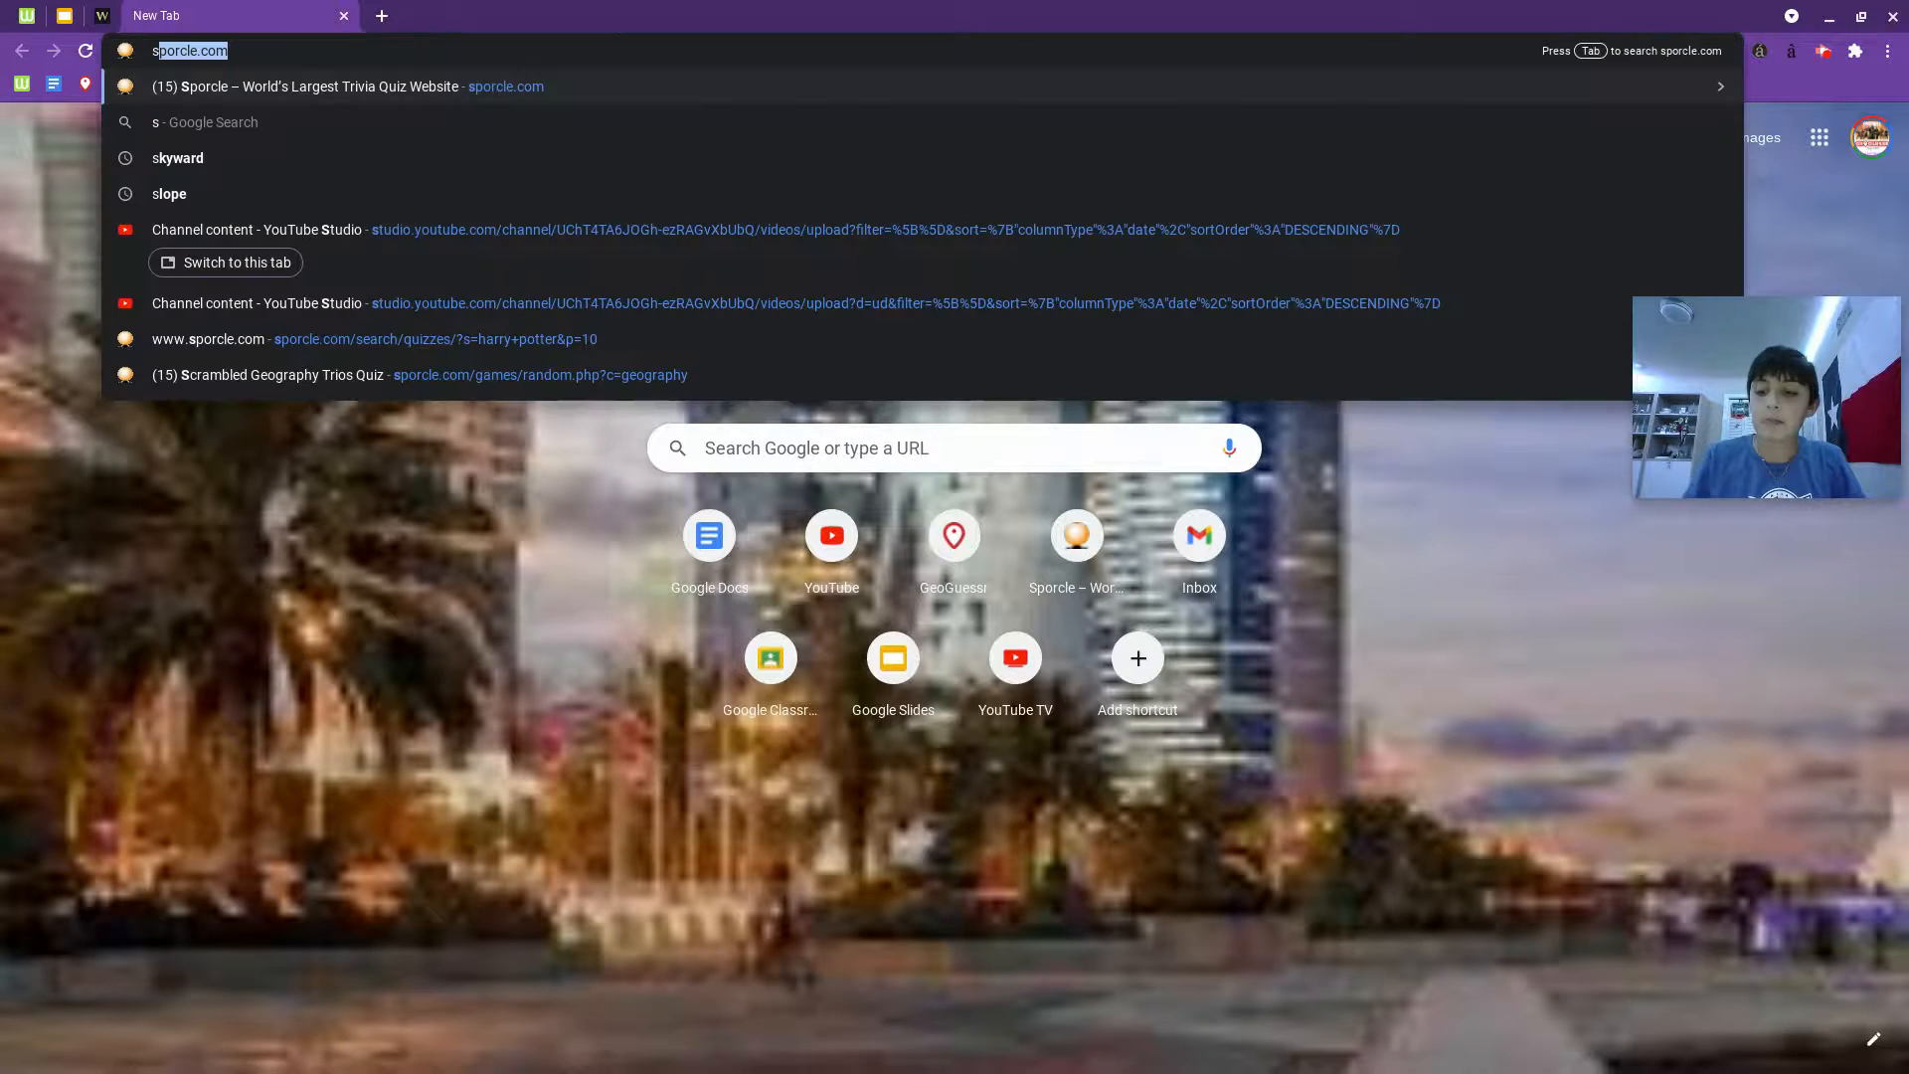
# Load the Sporcle website from the address bar.
pyautogui.press('Return')
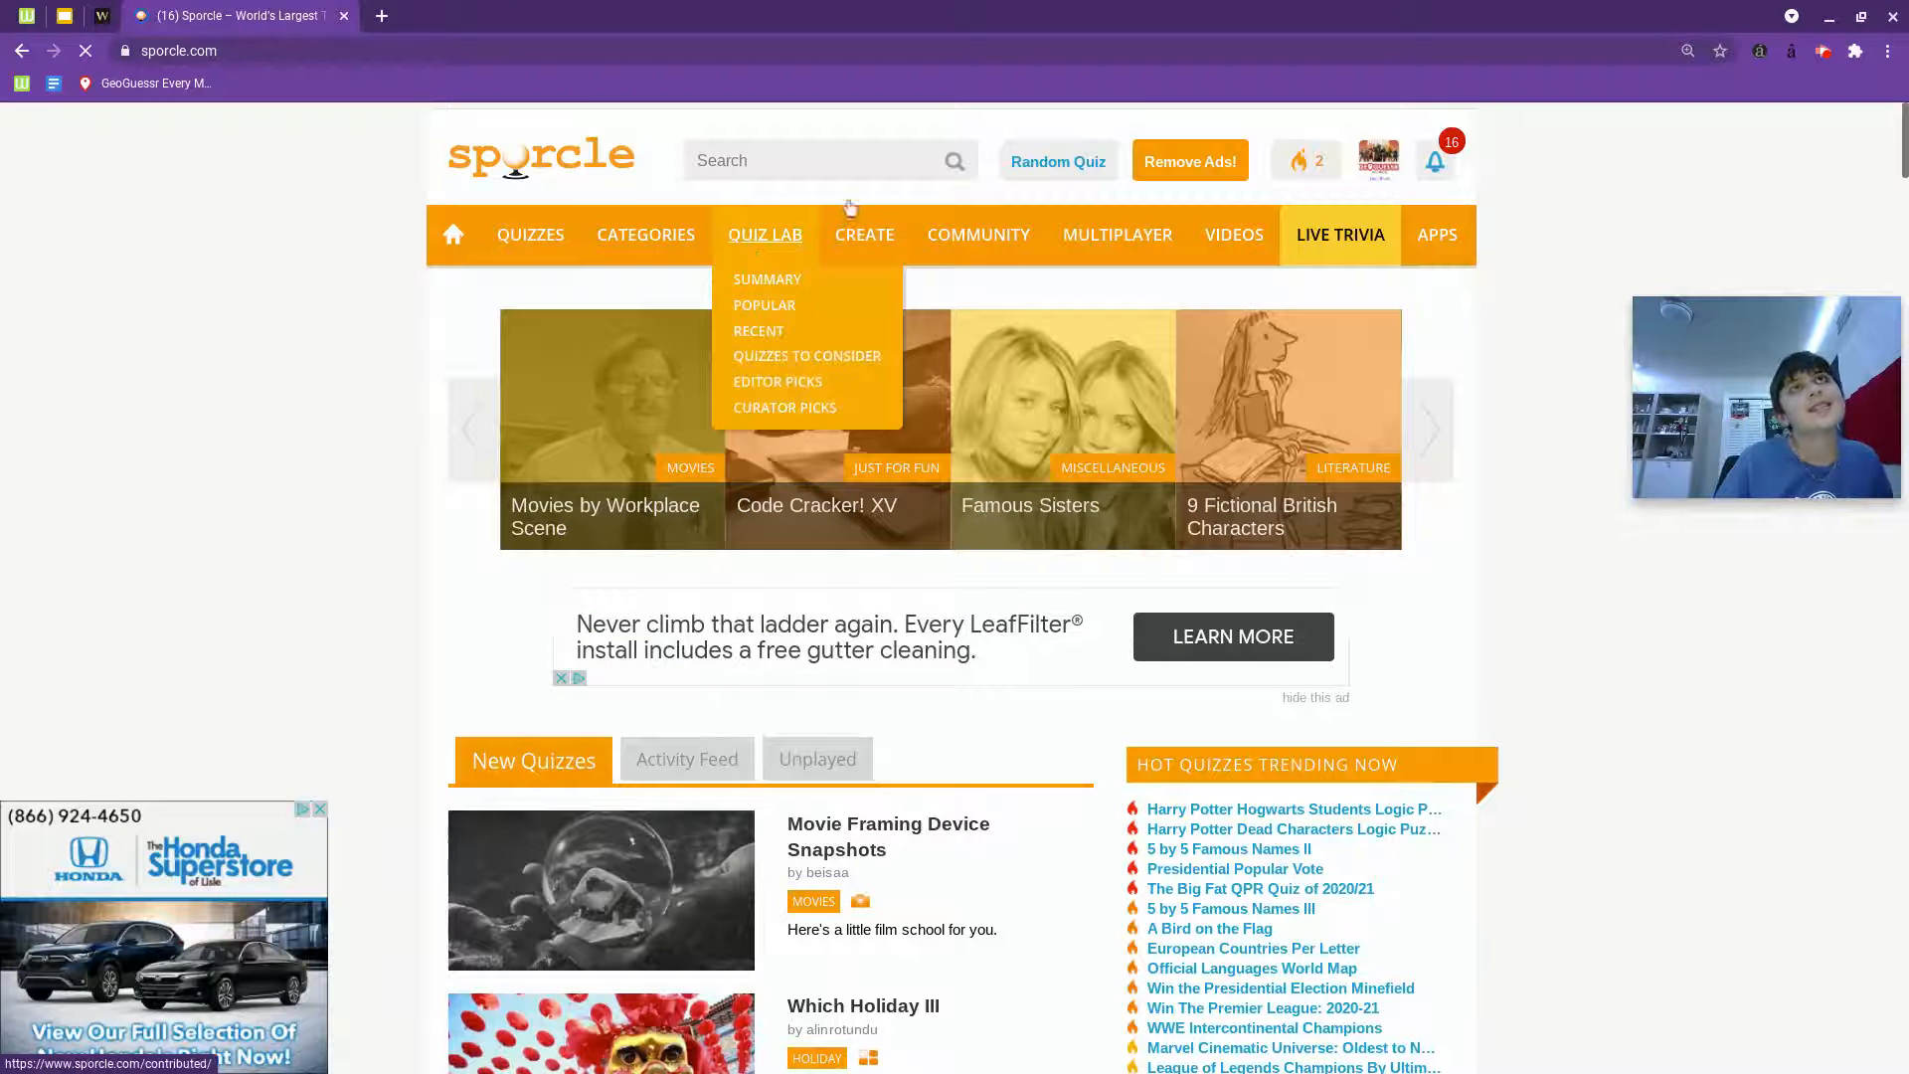
pyautogui.moveTo(864, 234)
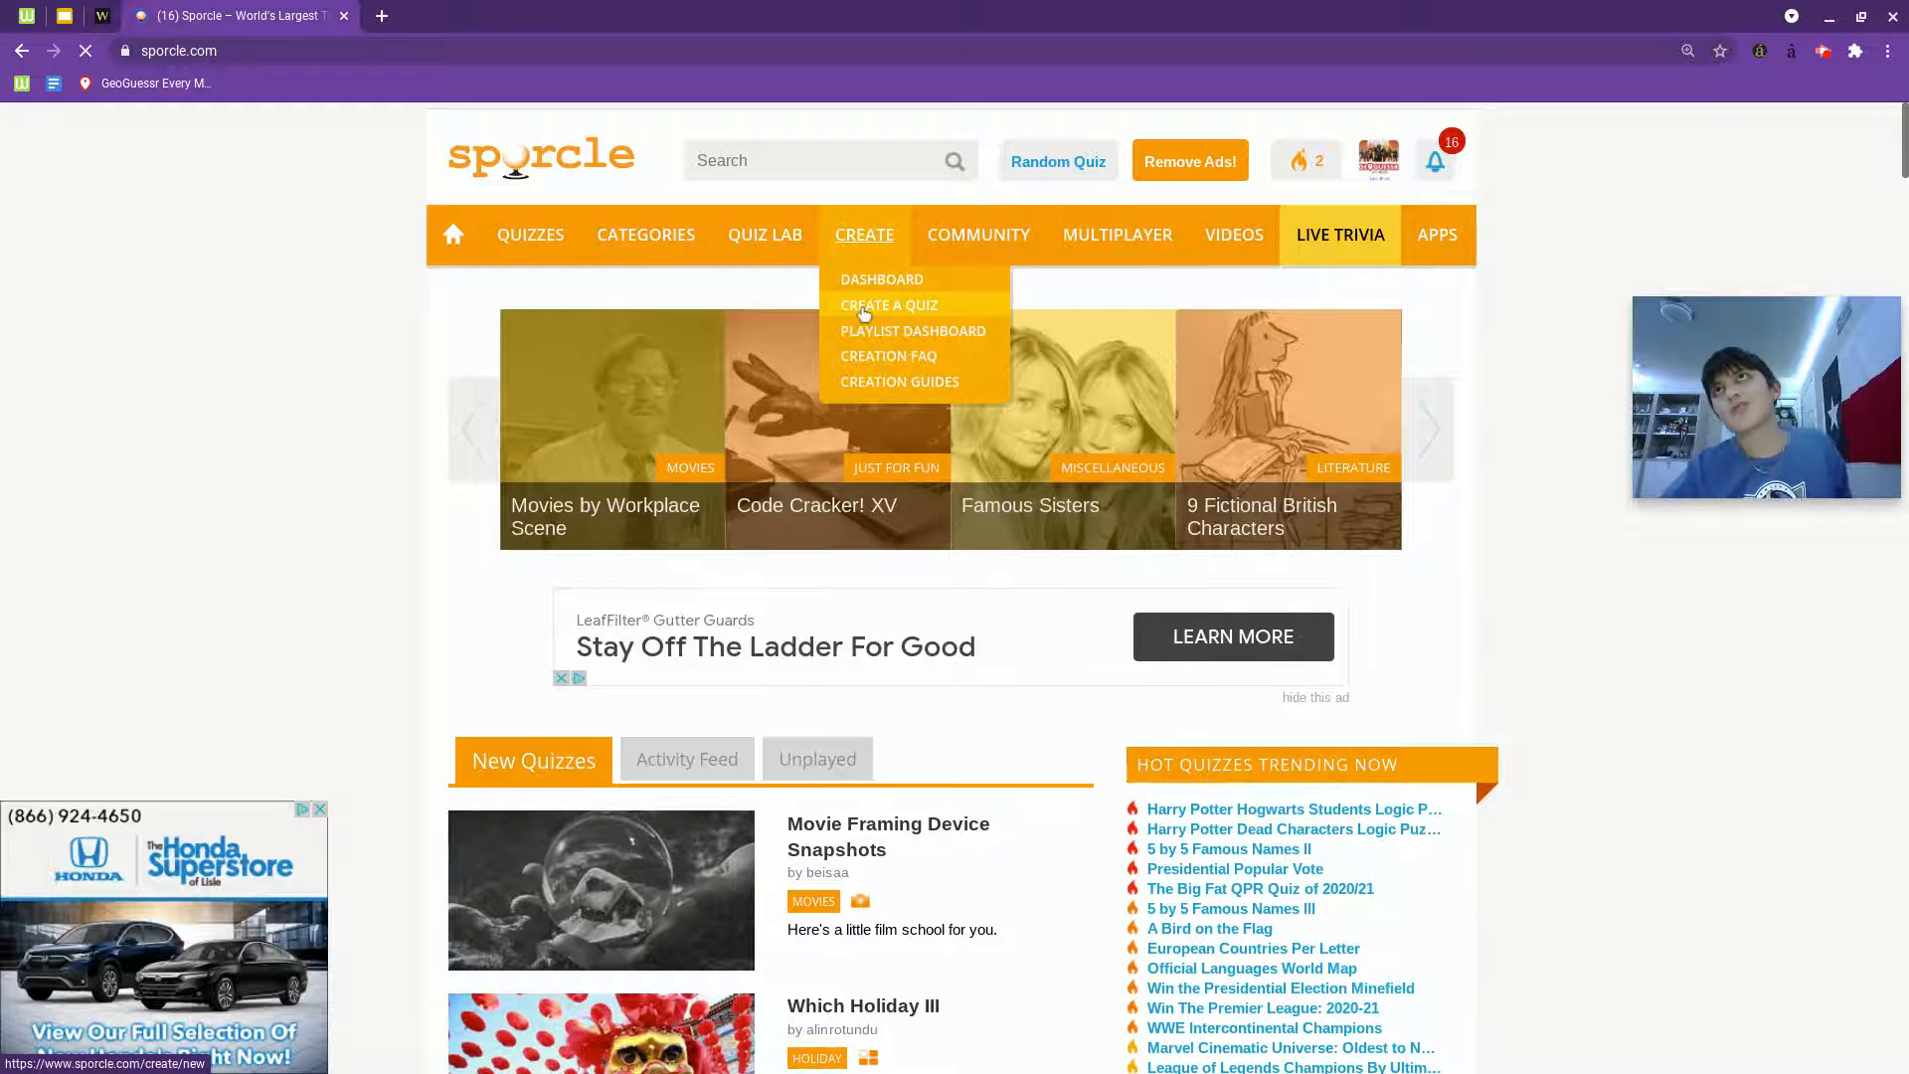
# Start a new quiz and choose the Picture Box quiz type.
pyautogui.click(862, 307)
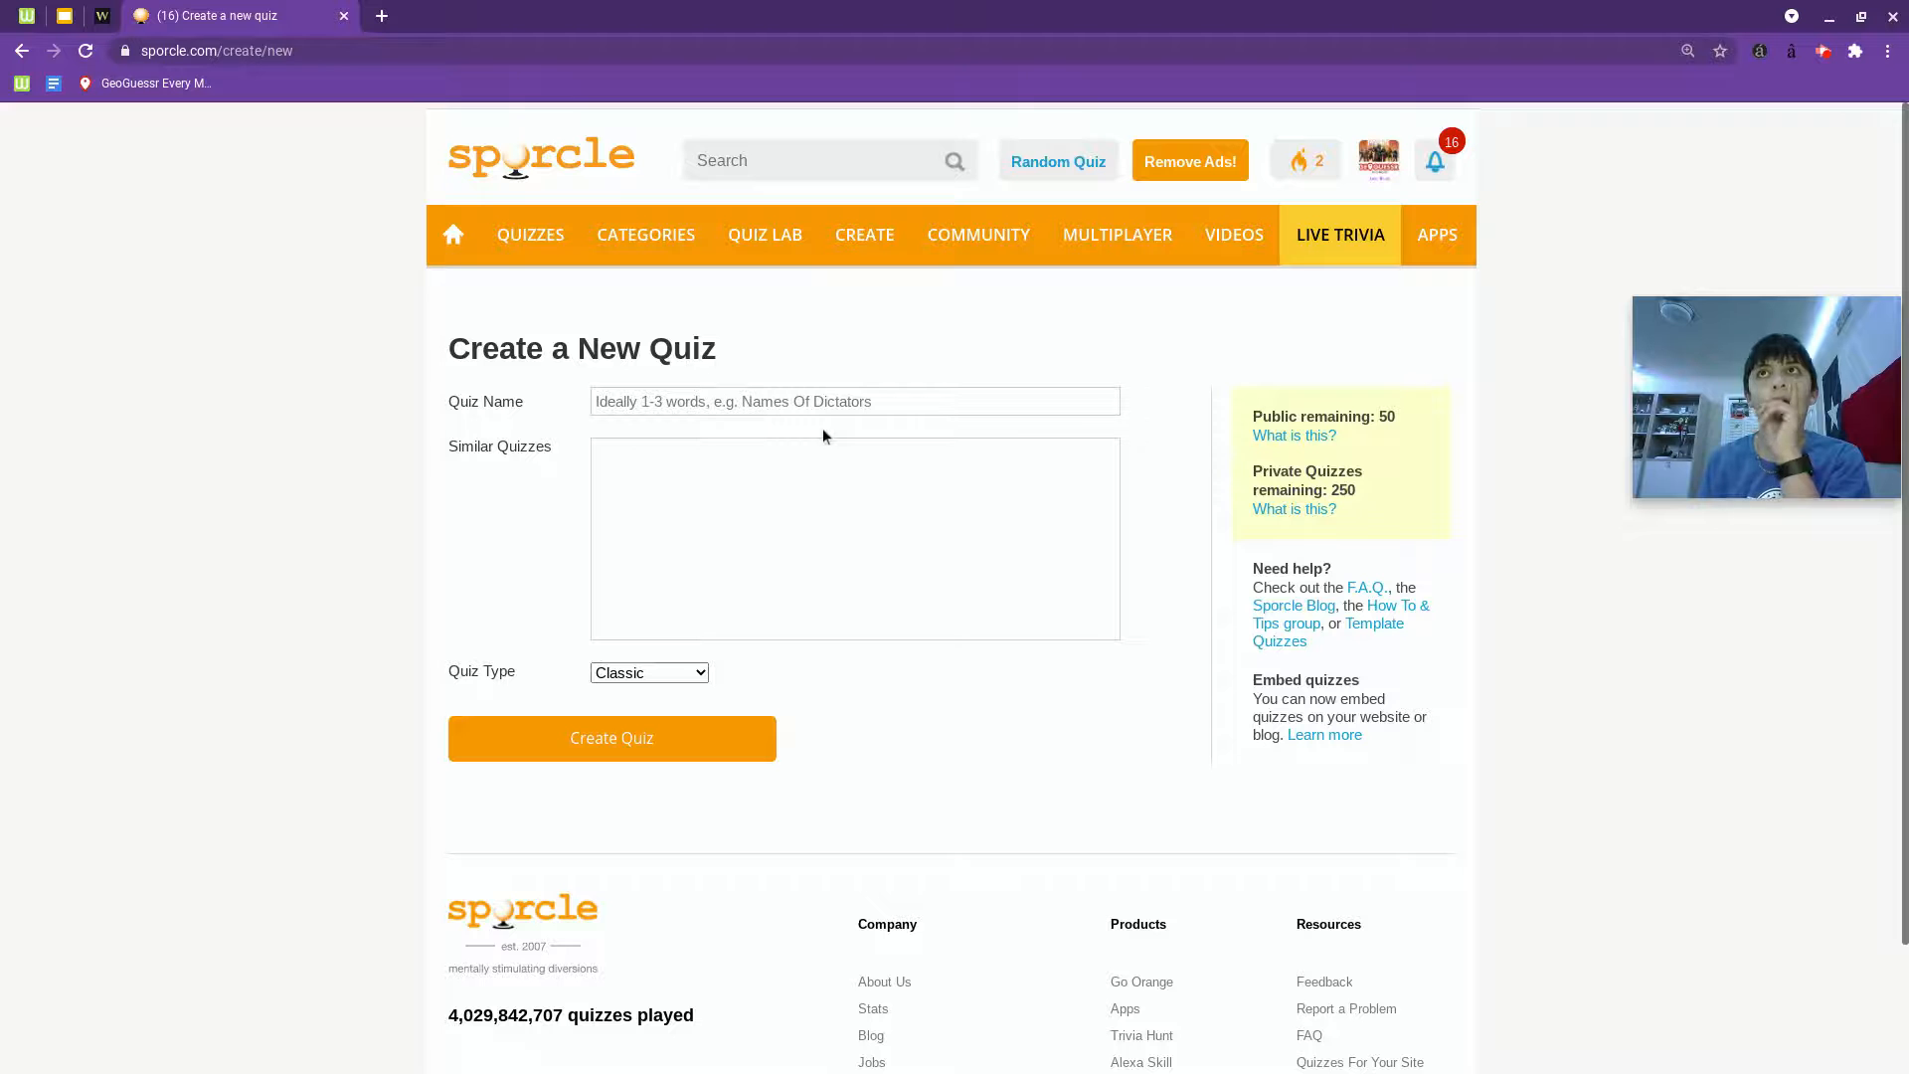
pyautogui.click(656, 671)
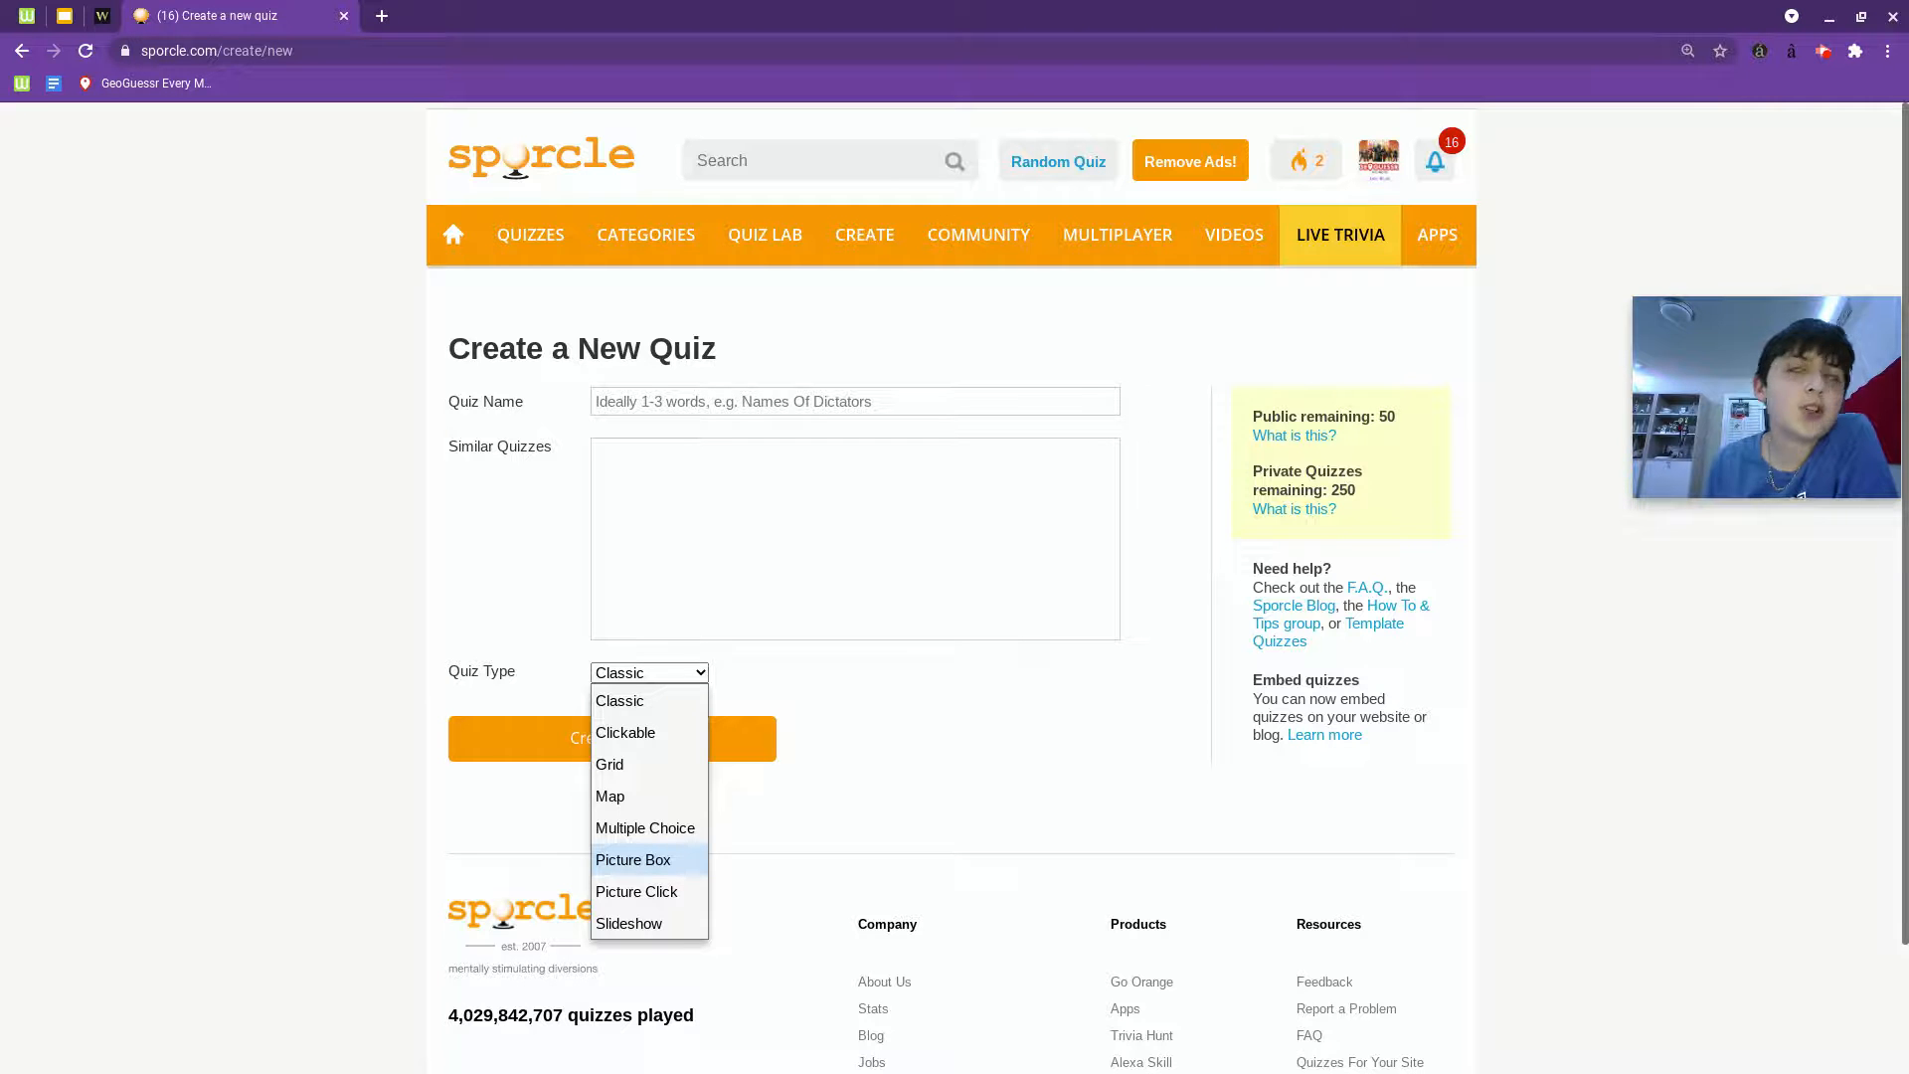
pyautogui.click(632, 858)
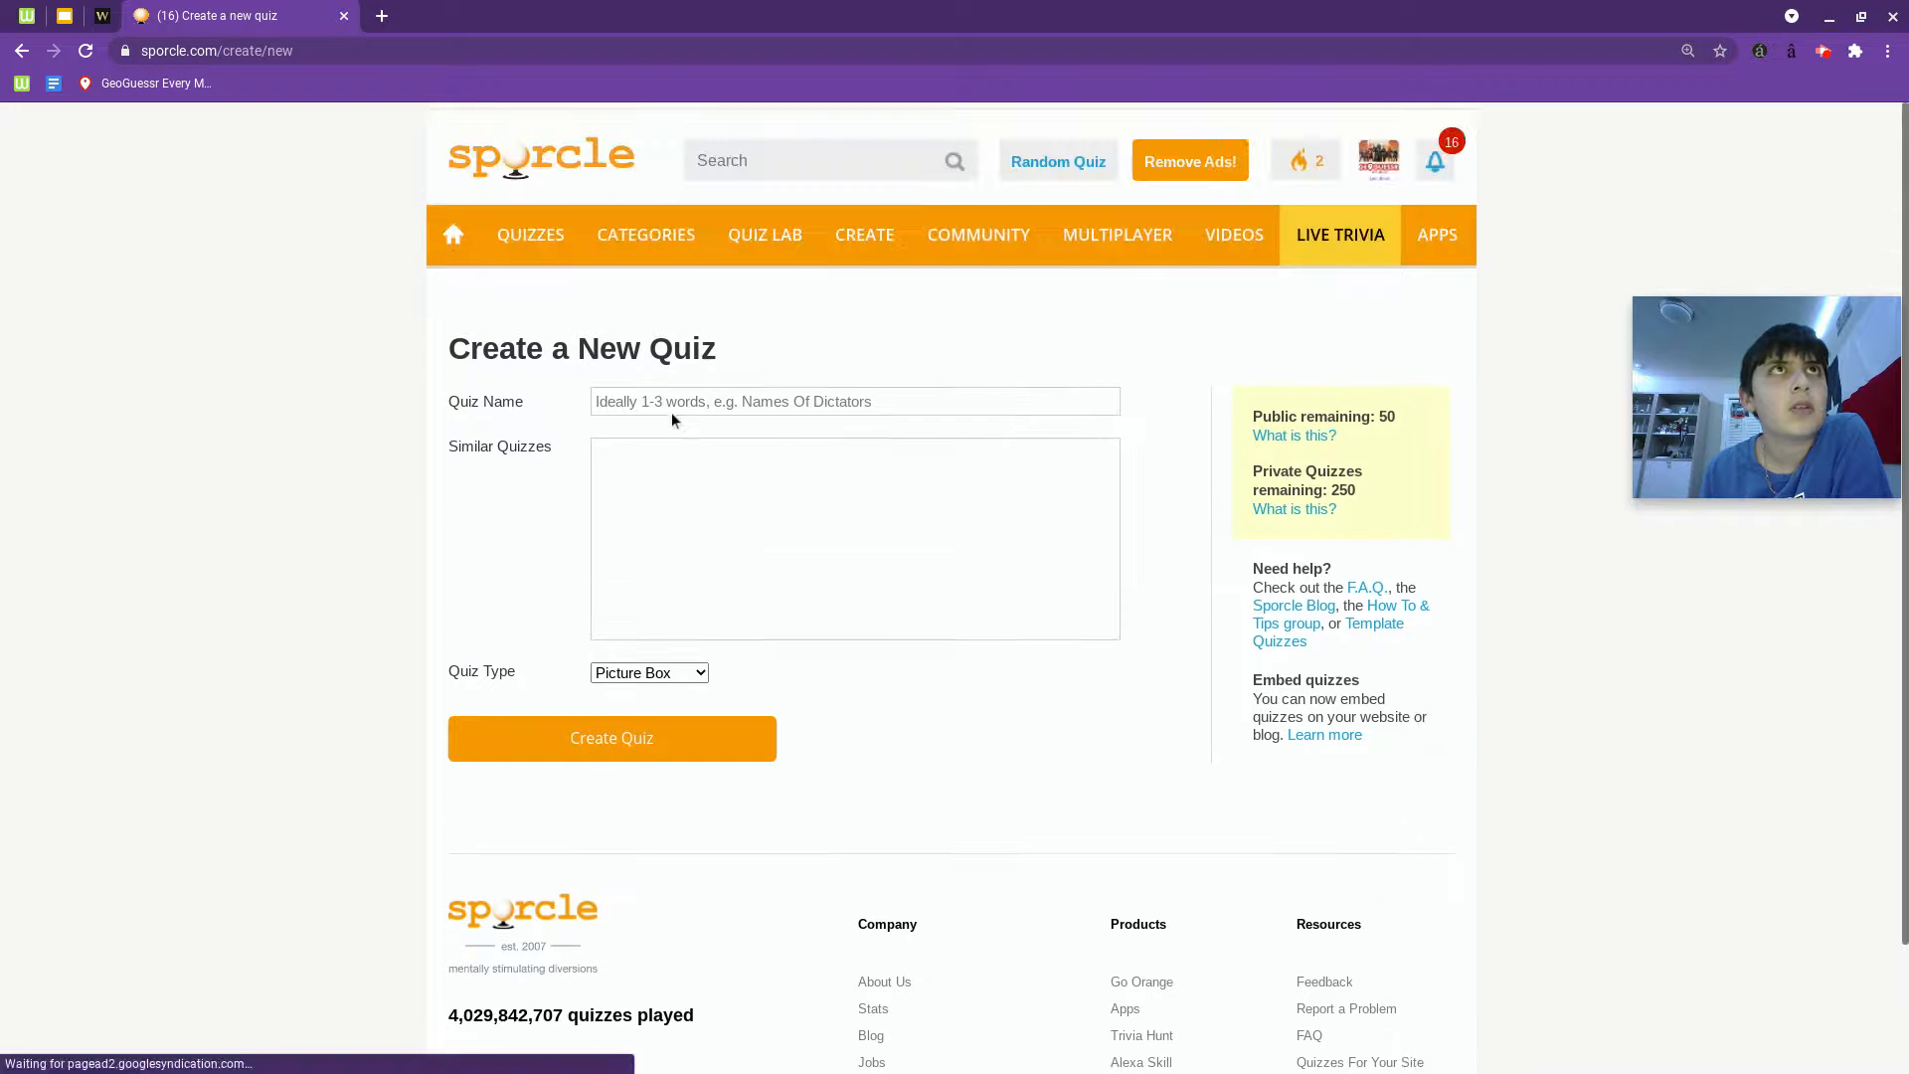
# Name the quiz 'Countries by Photo' and create it.
pyautogui.click(701, 400)
pyautogui.moveTo(763, 491)
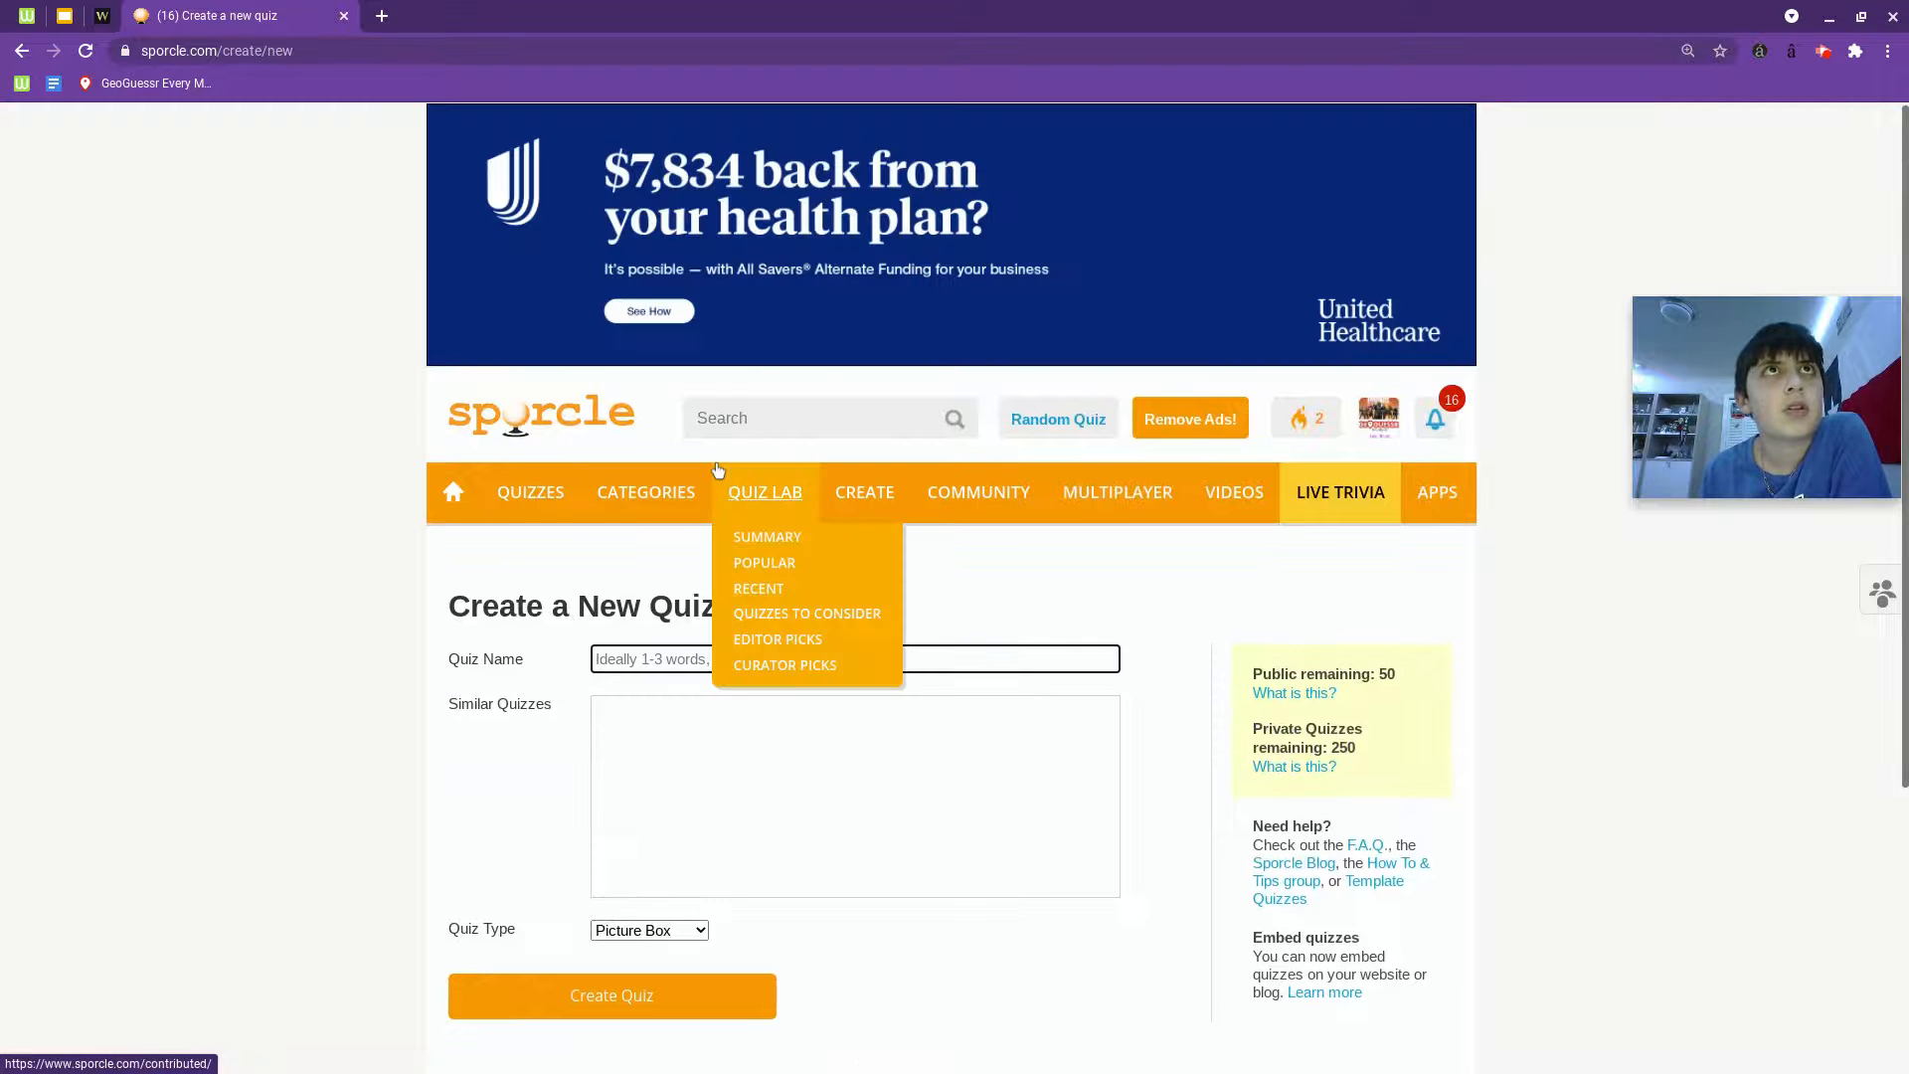
pyautogui.click(925, 657)
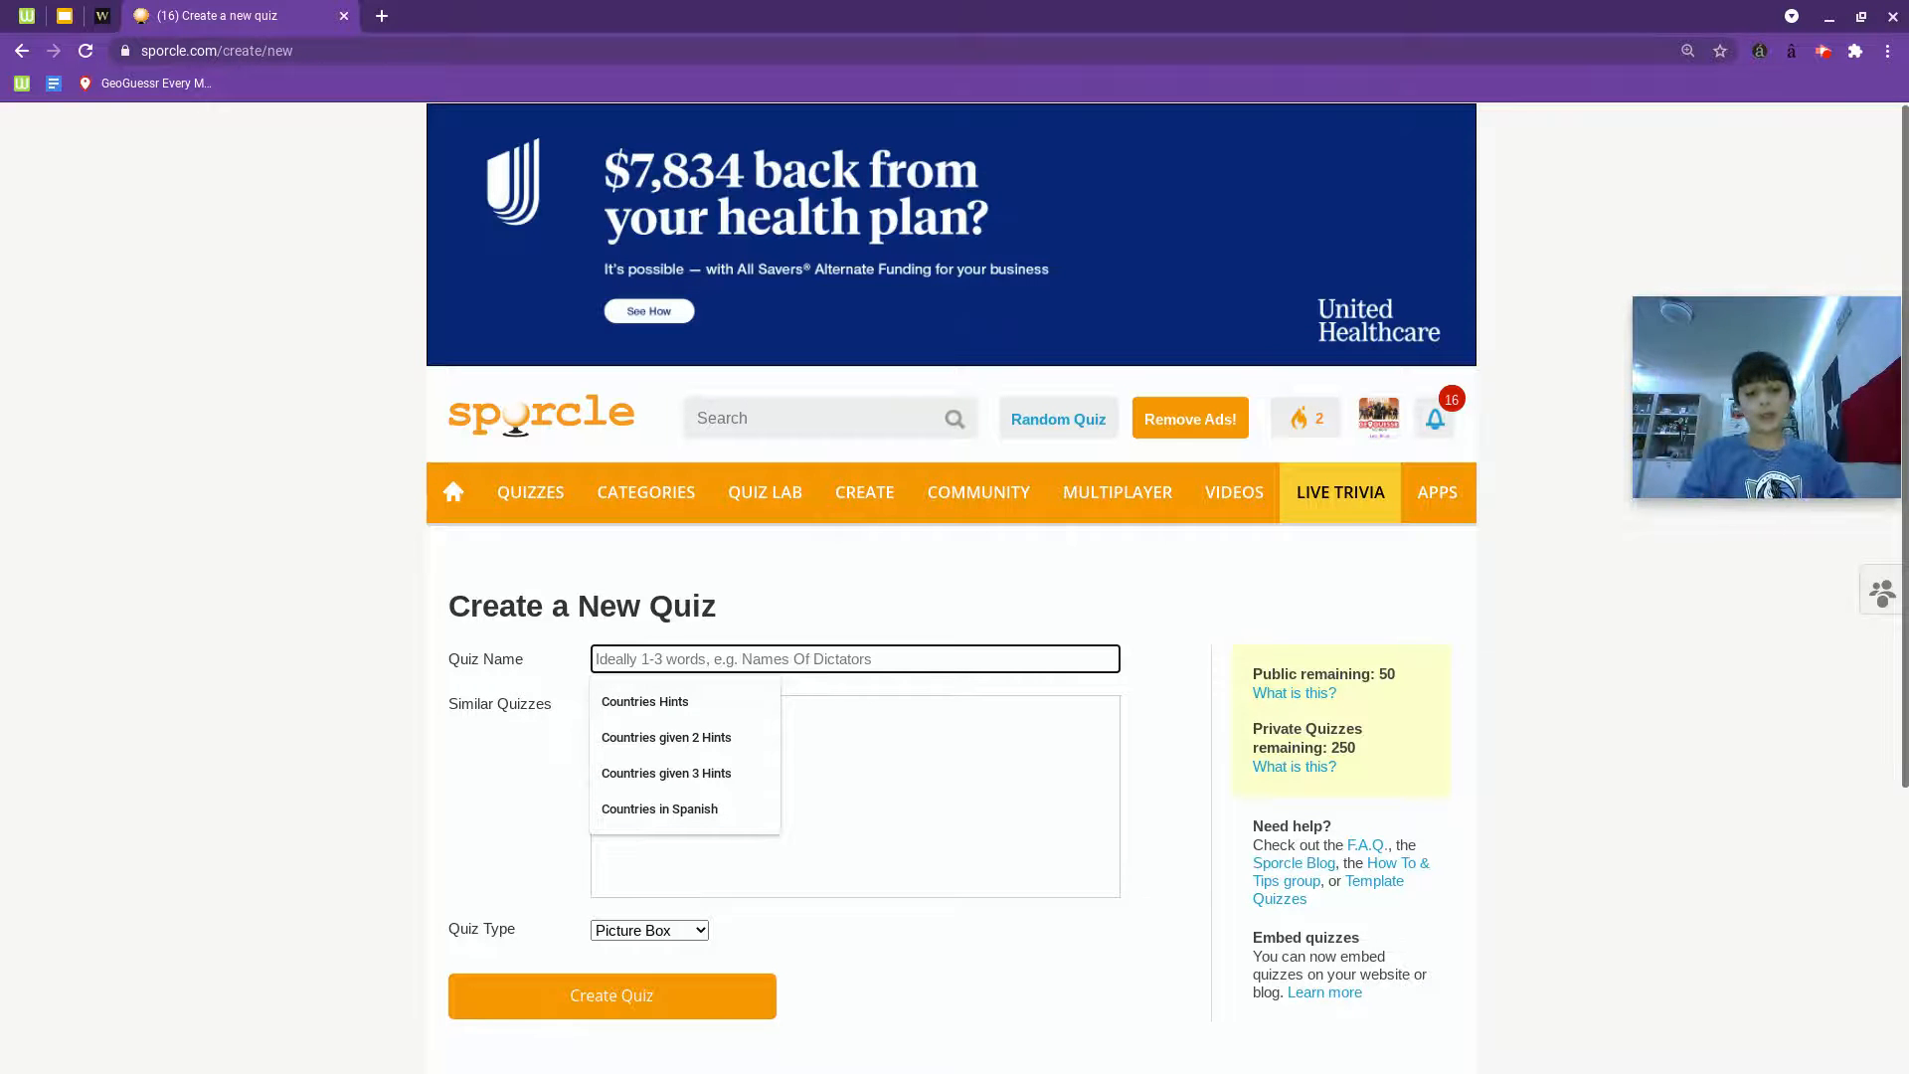
pyautogui.write('Countr')
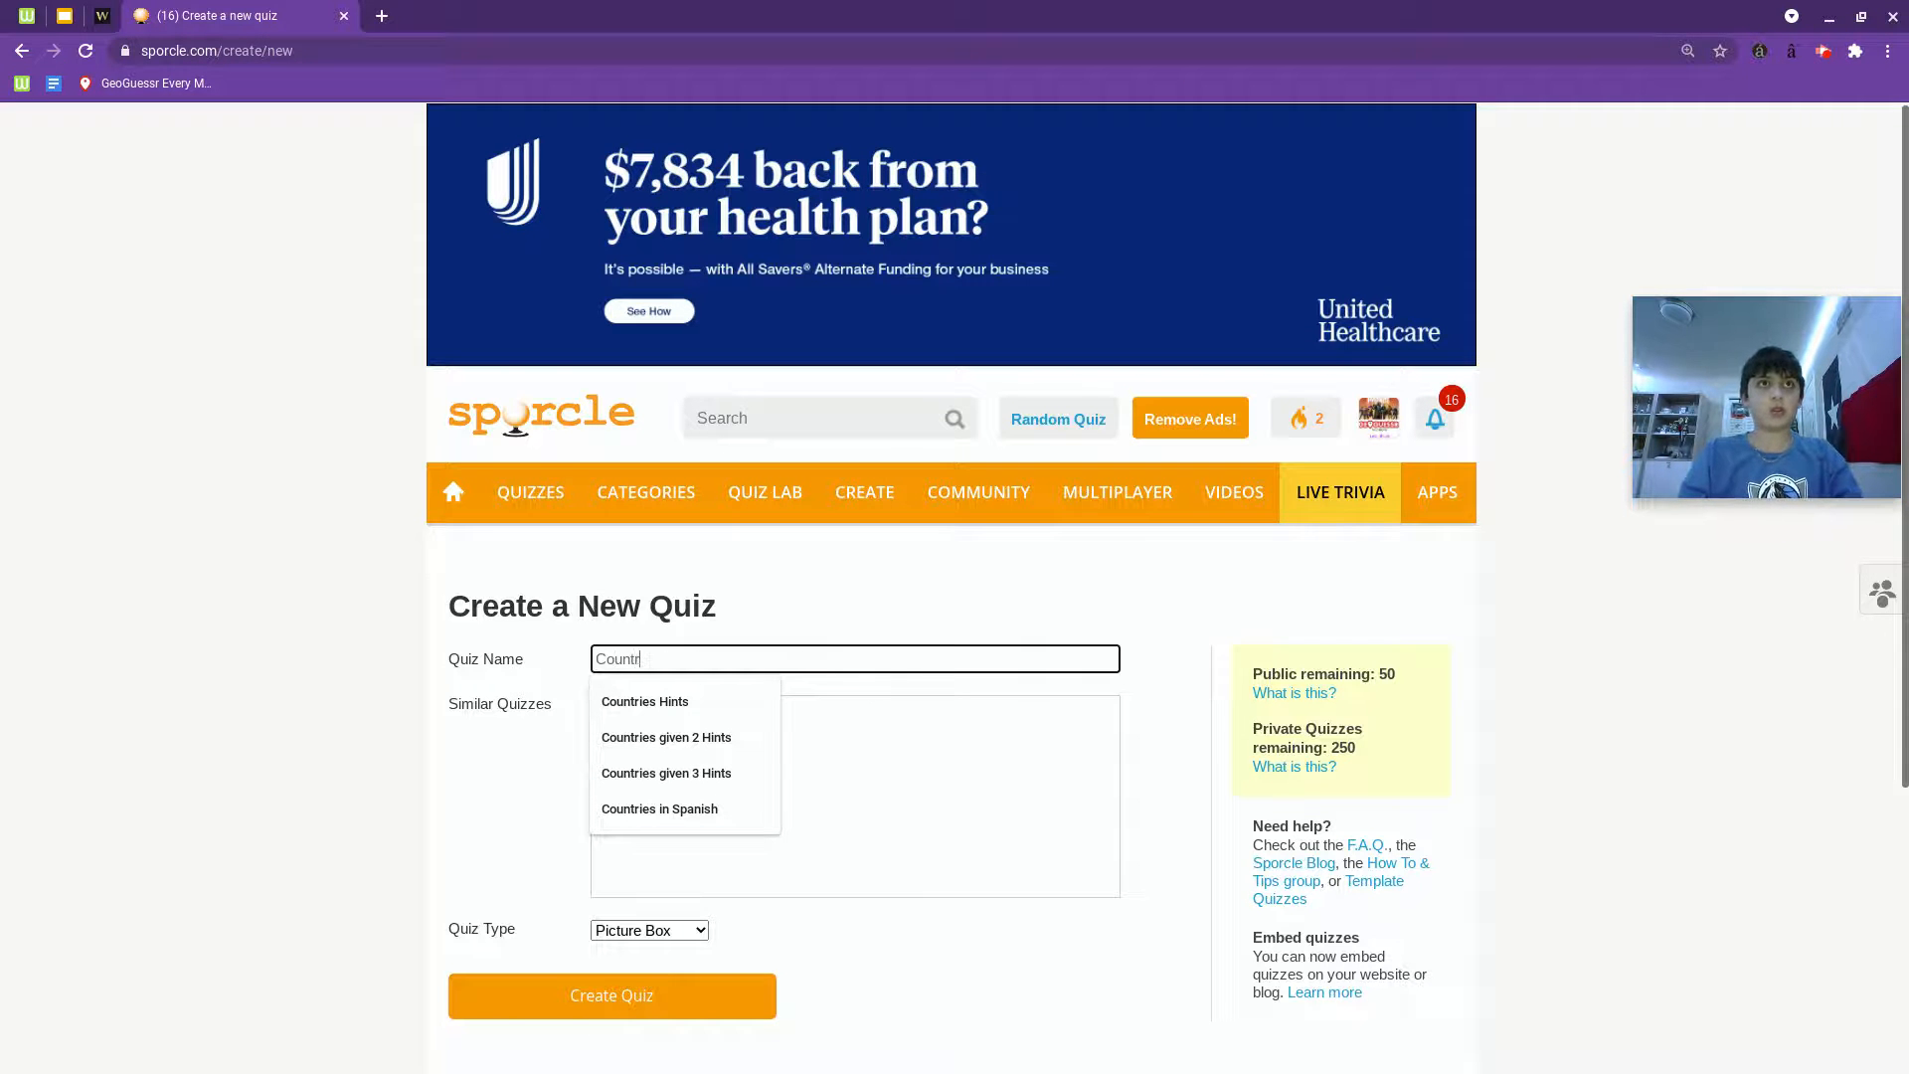
pyautogui.write('ies by Ph')
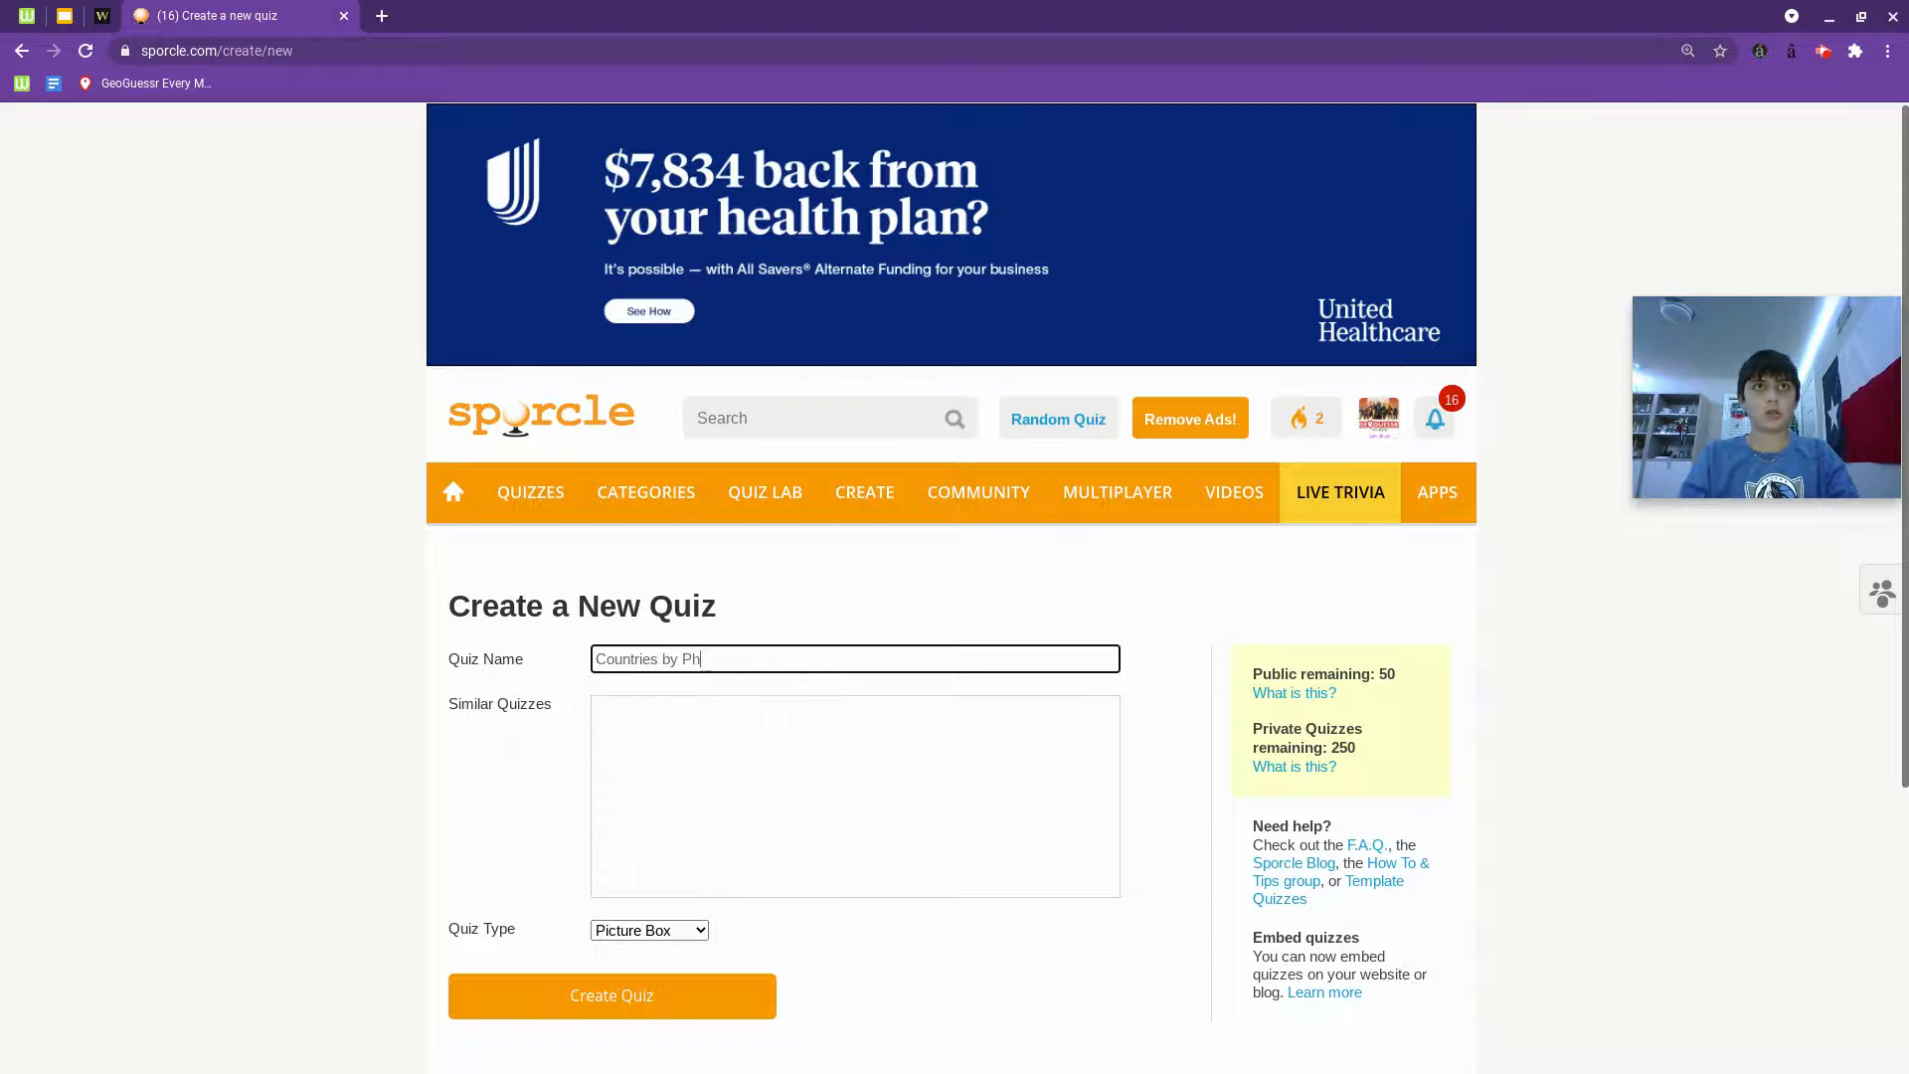
pyautogui.write('oto')
pyautogui.click(835, 887)
pyautogui.click(710, 991)
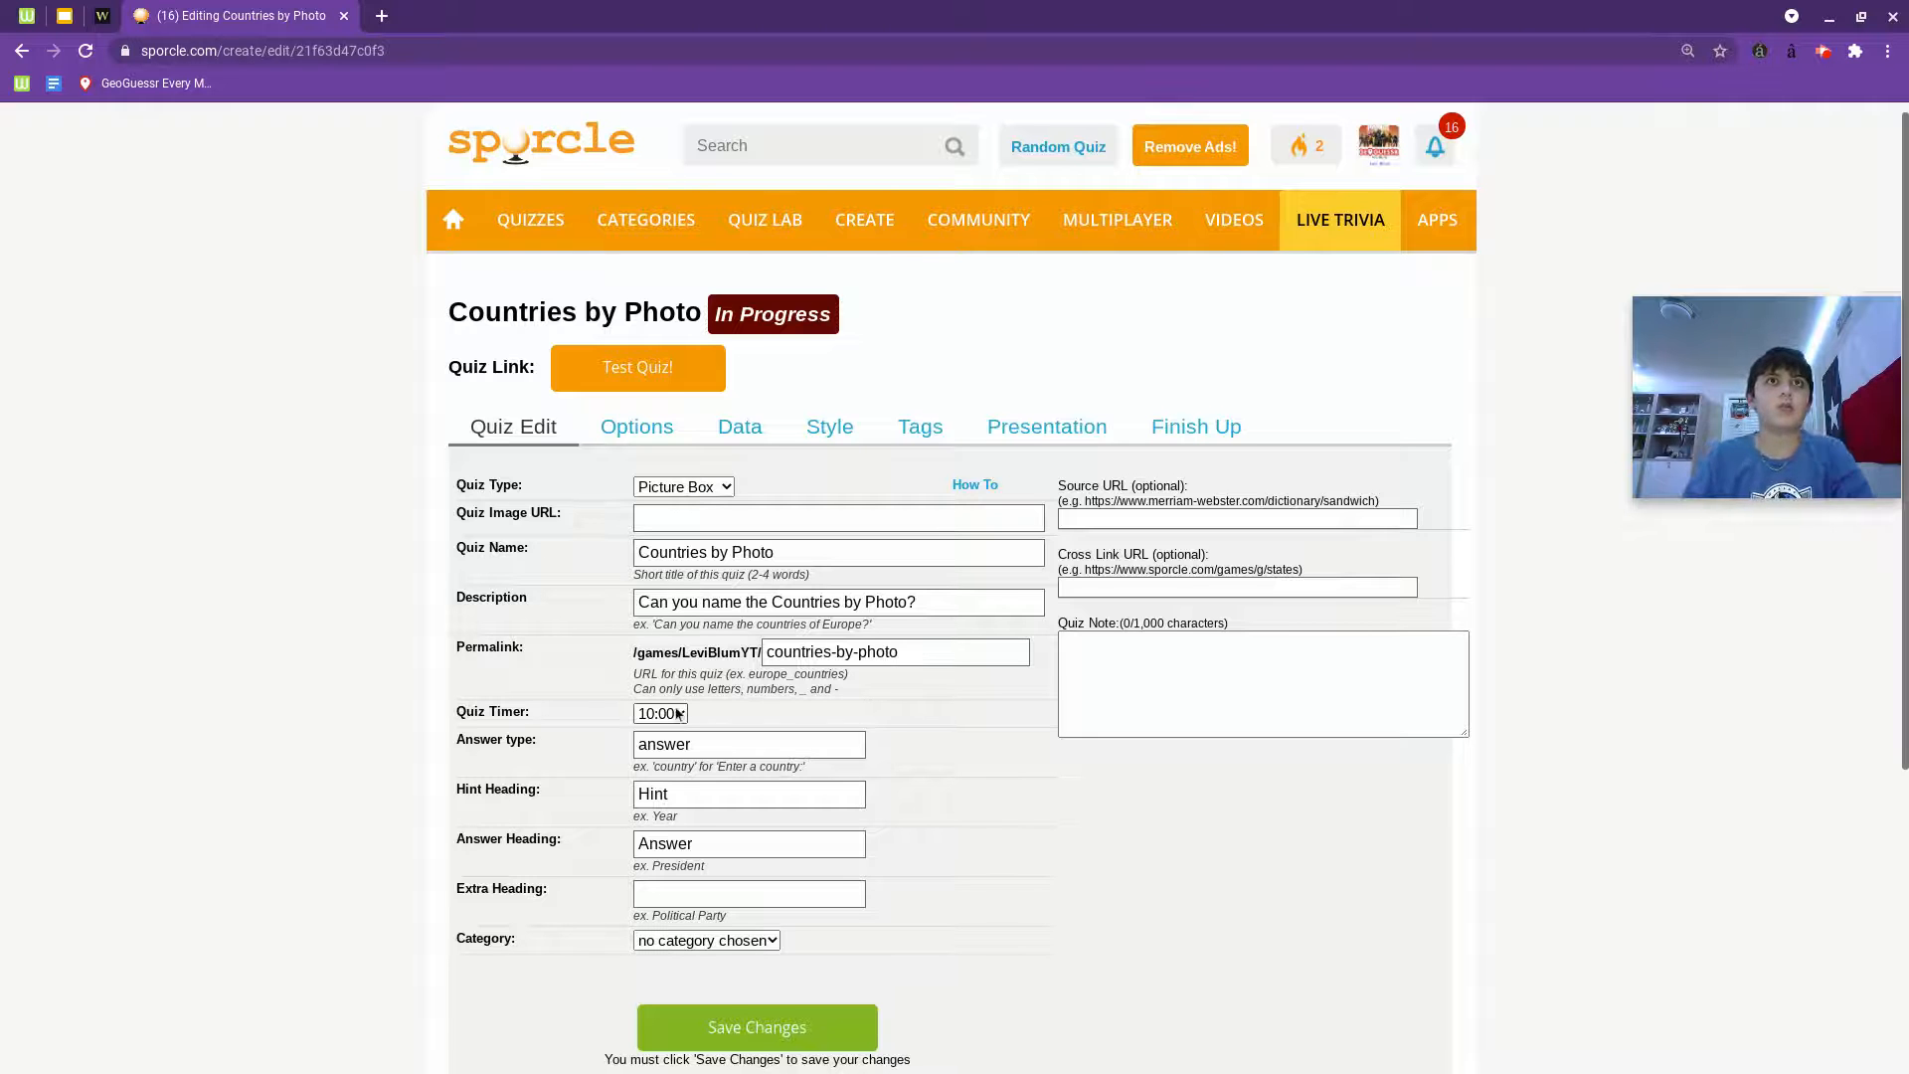
# Set the quiz timer to 07:00 and focus the quiz image address entry.
pyautogui.click(746, 745)
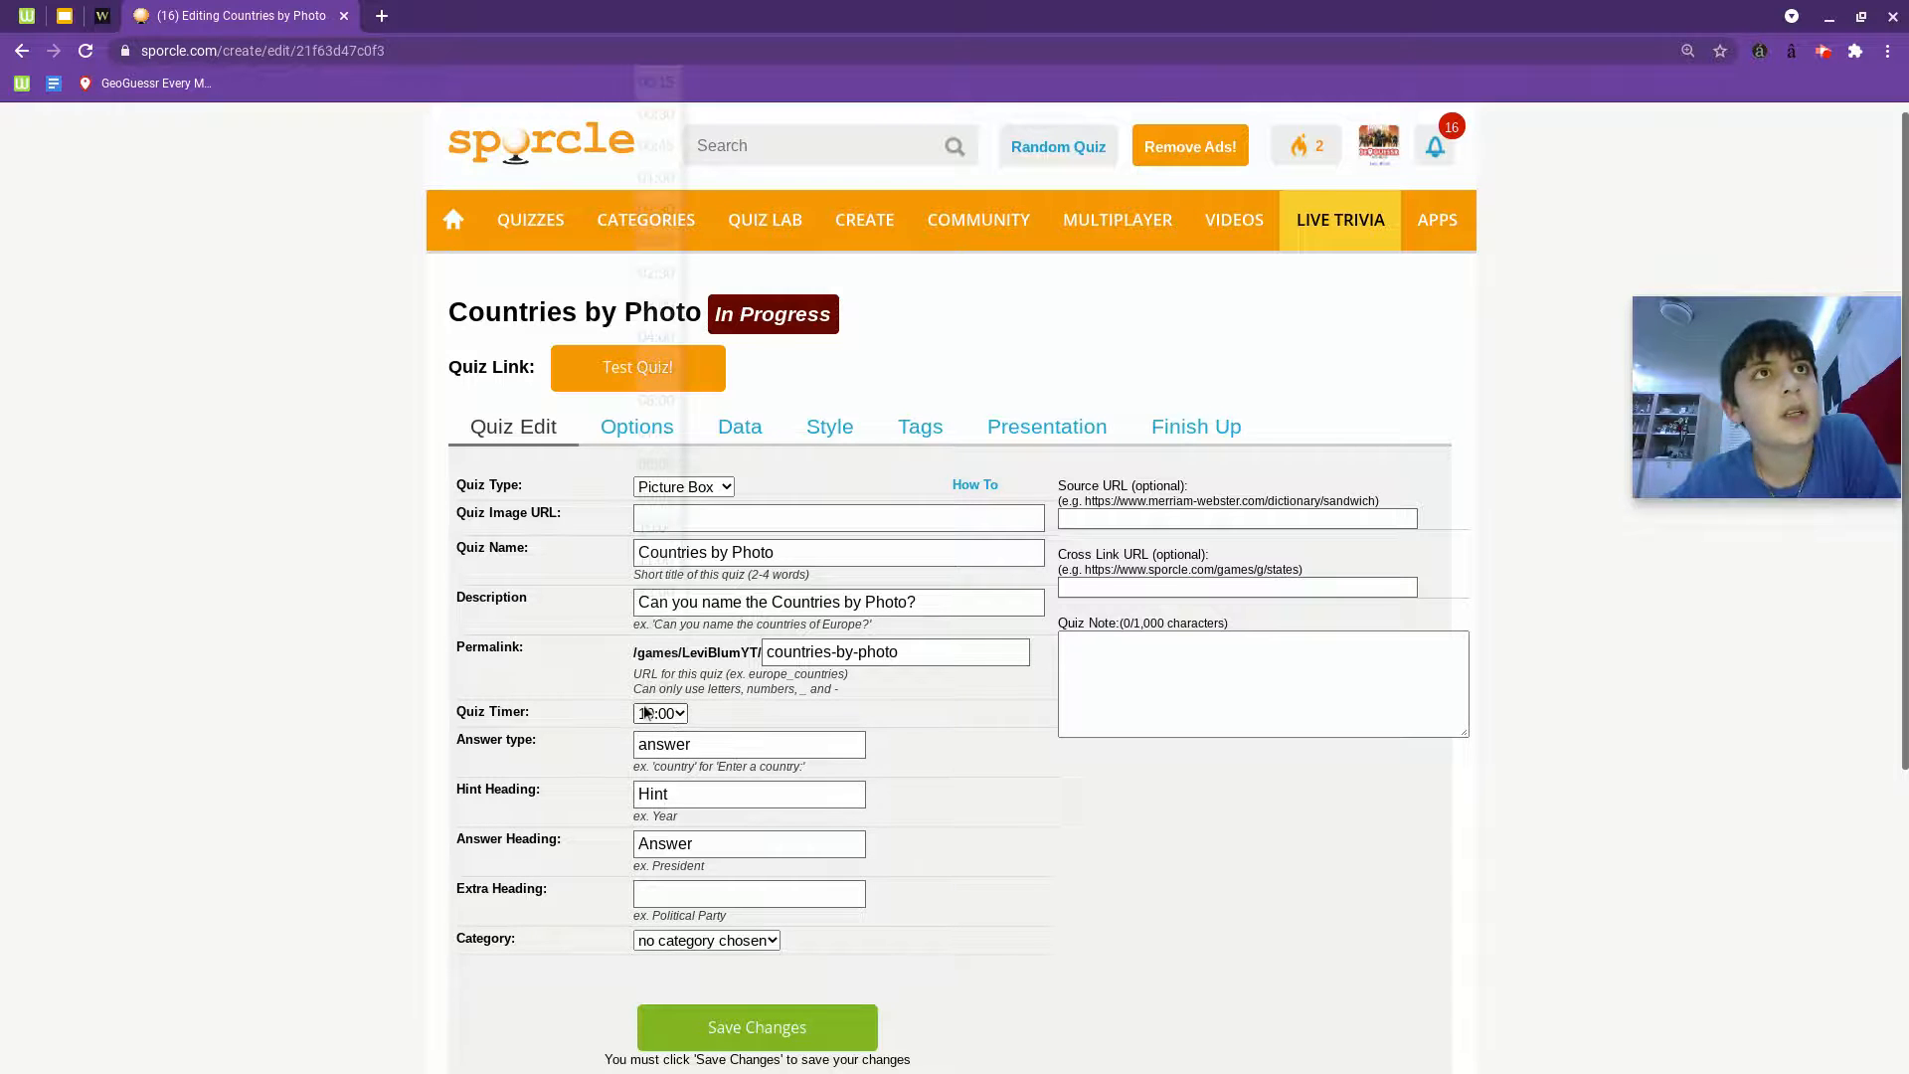
pyautogui.click(660, 711)
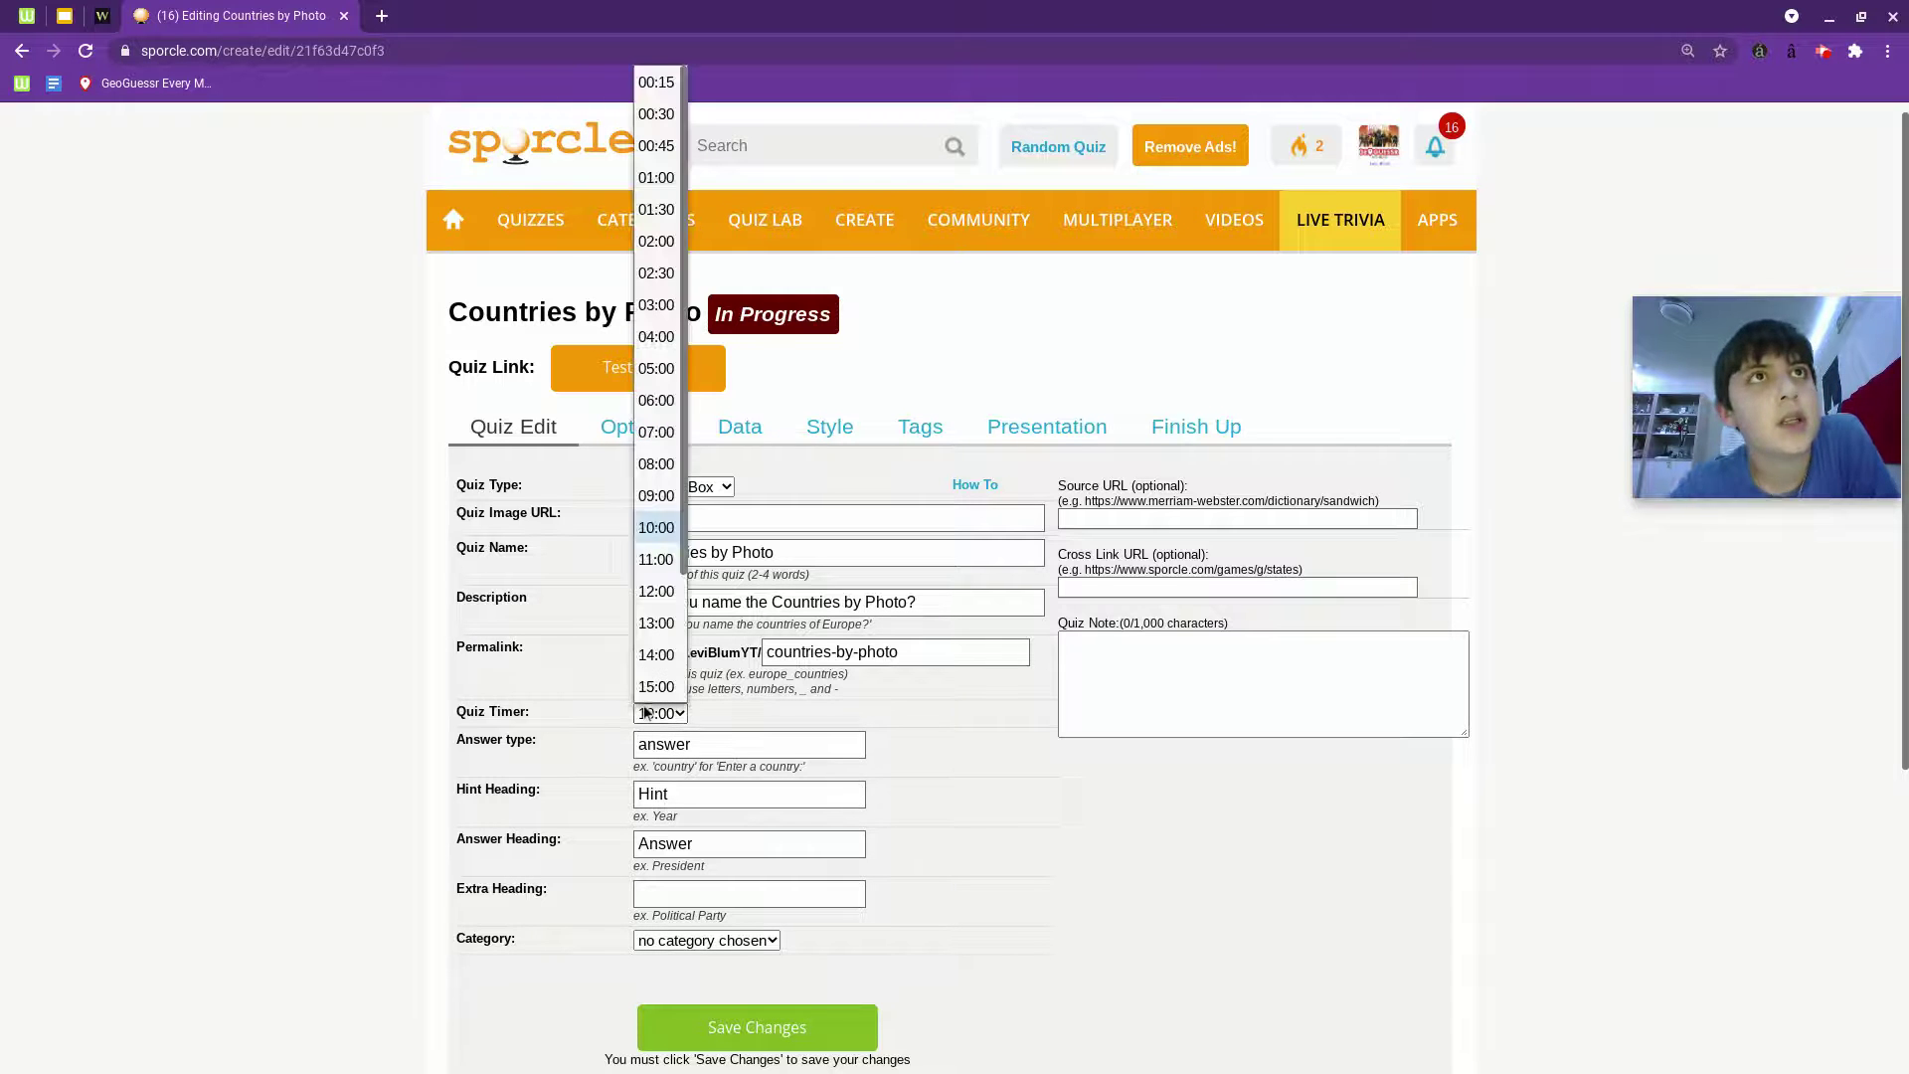
pyautogui.click(657, 431)
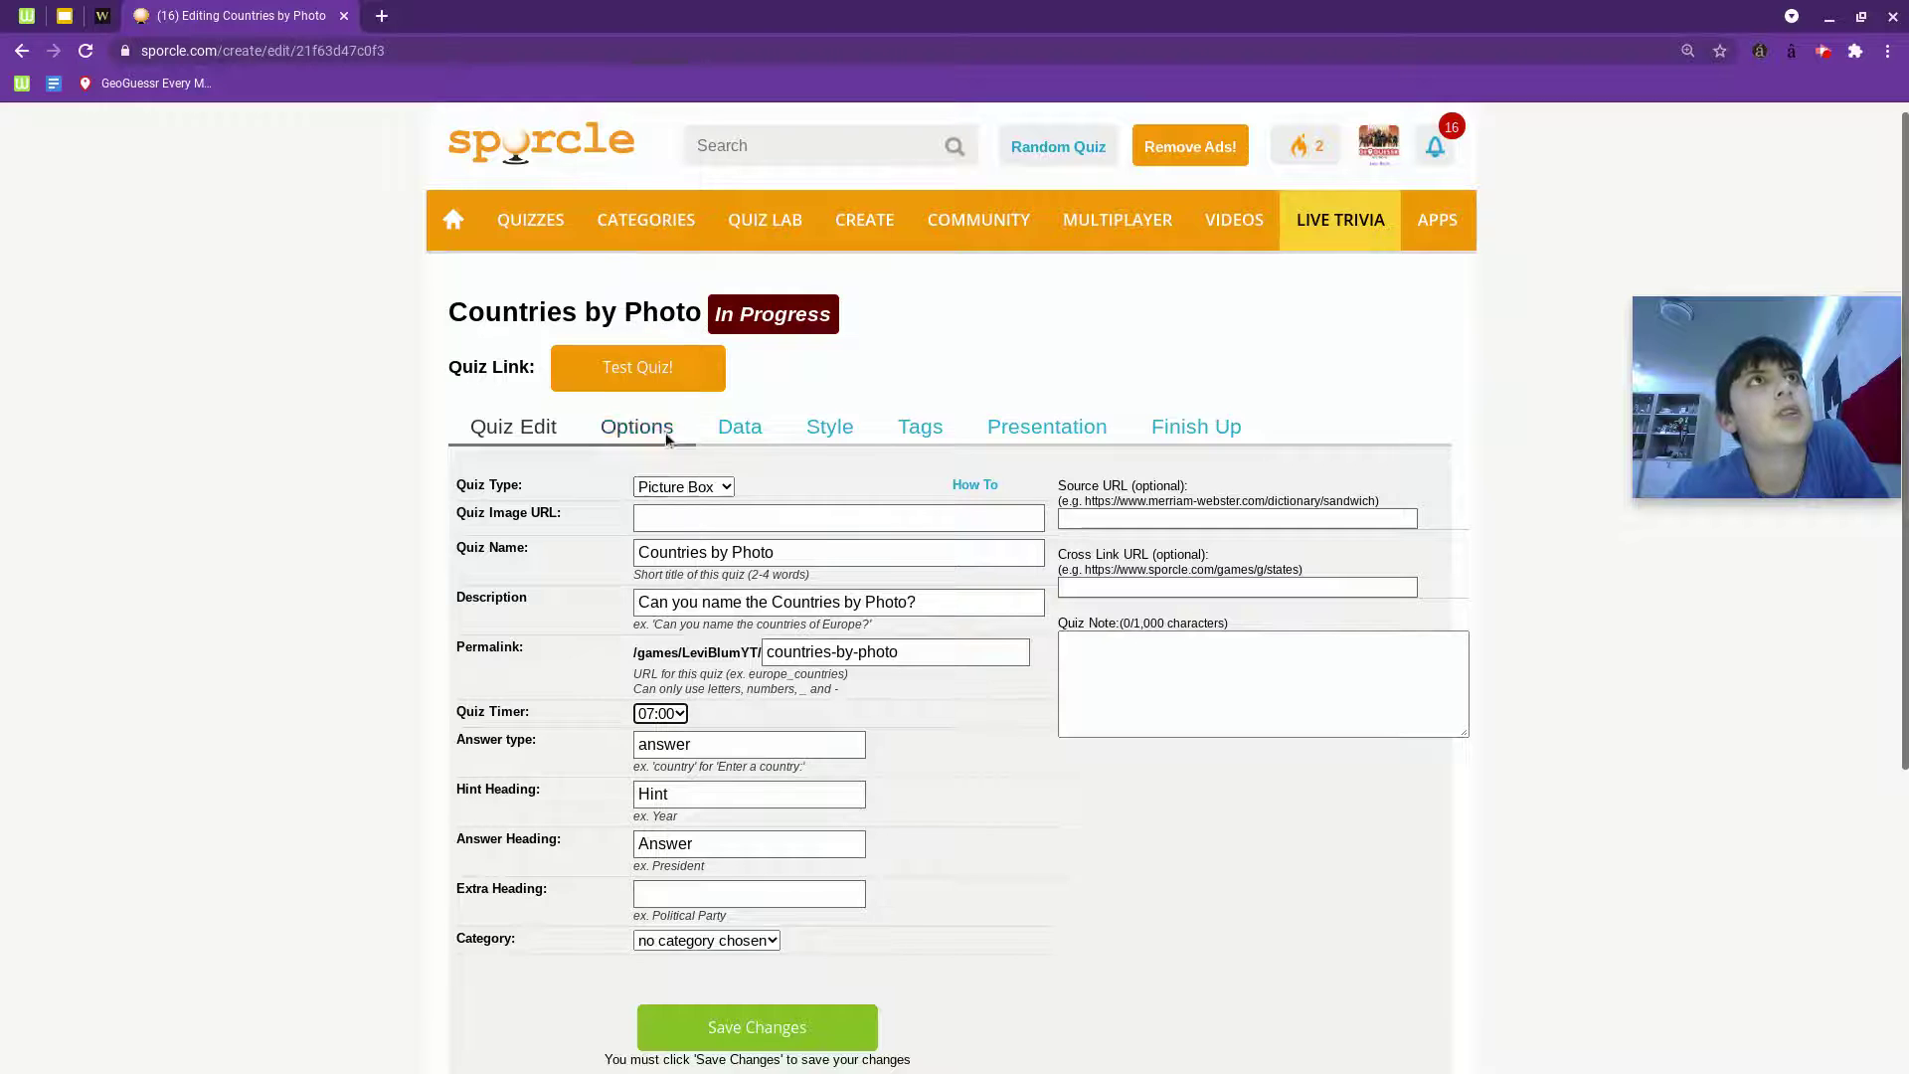
pyautogui.click(696, 520)
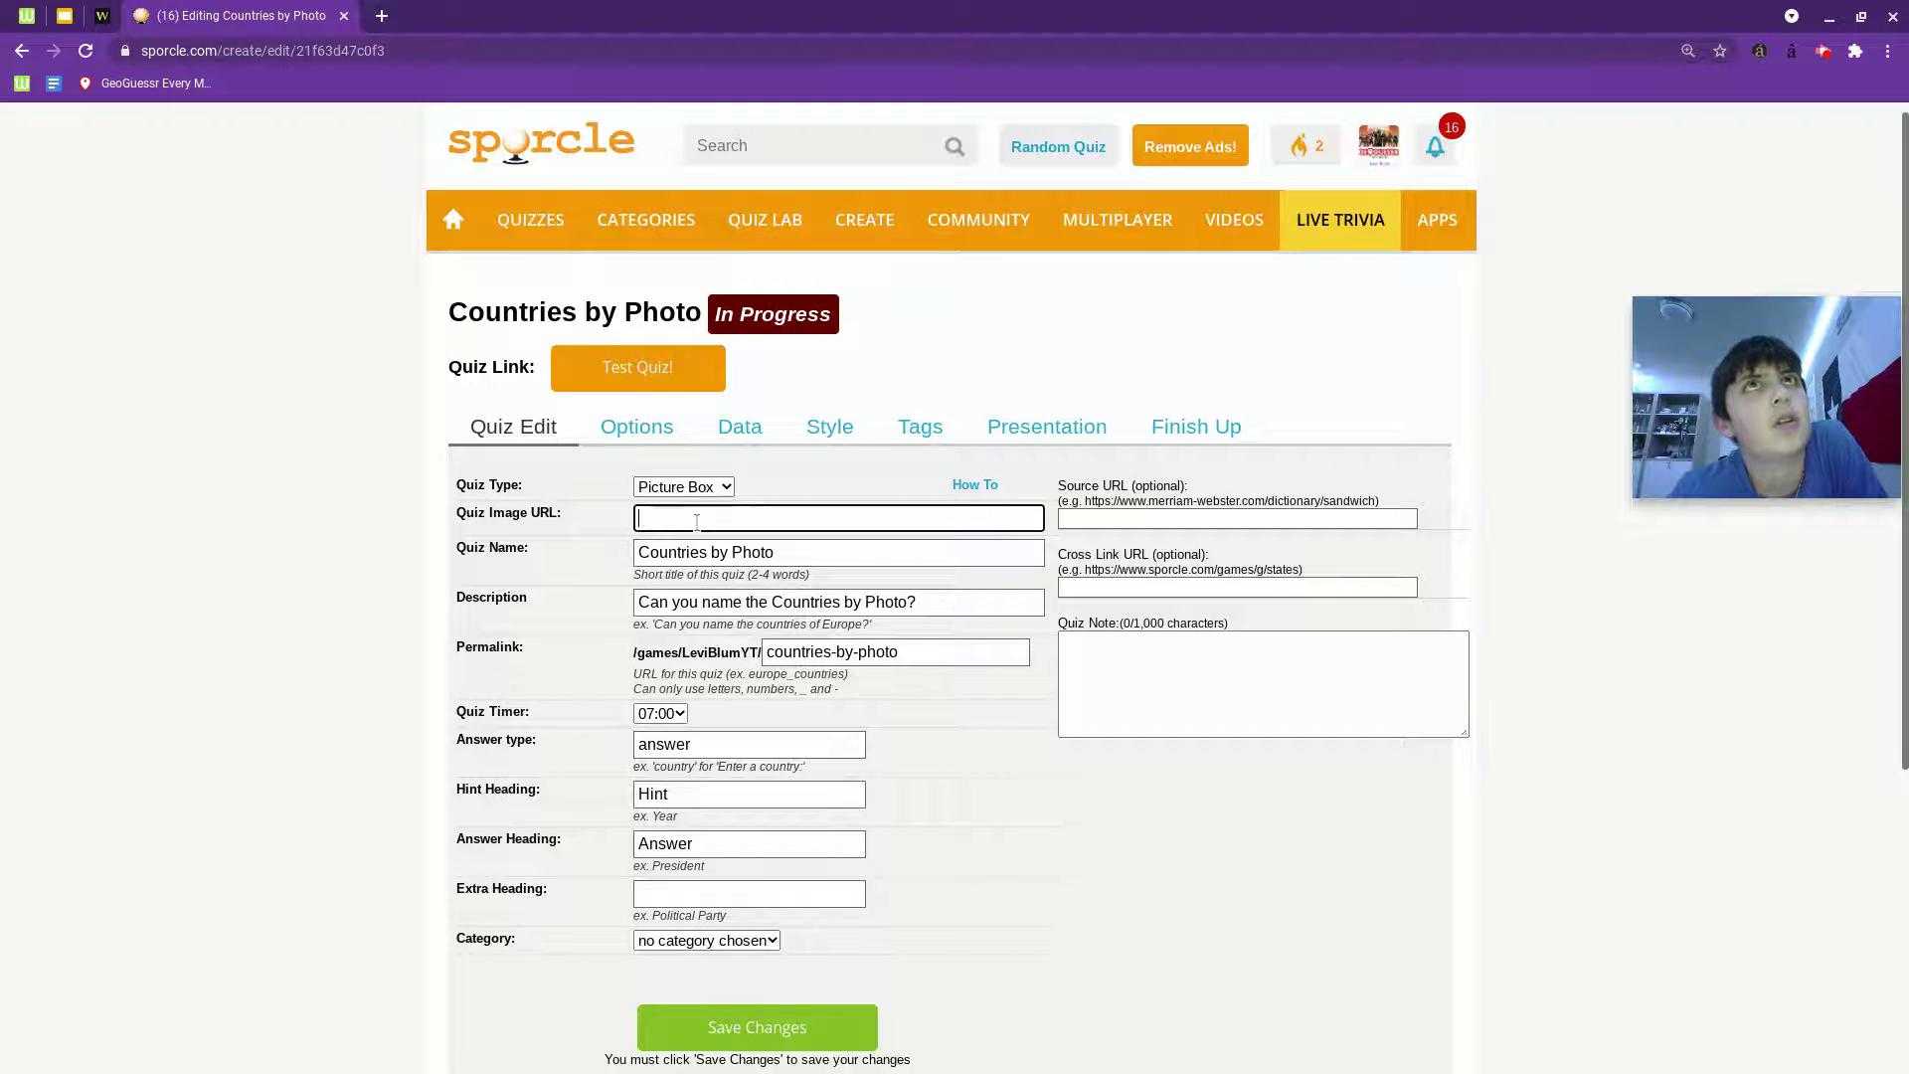
# Search Google Images for 'statue of liberty' in a new tab and view a photo.
pyautogui.click(382, 15)
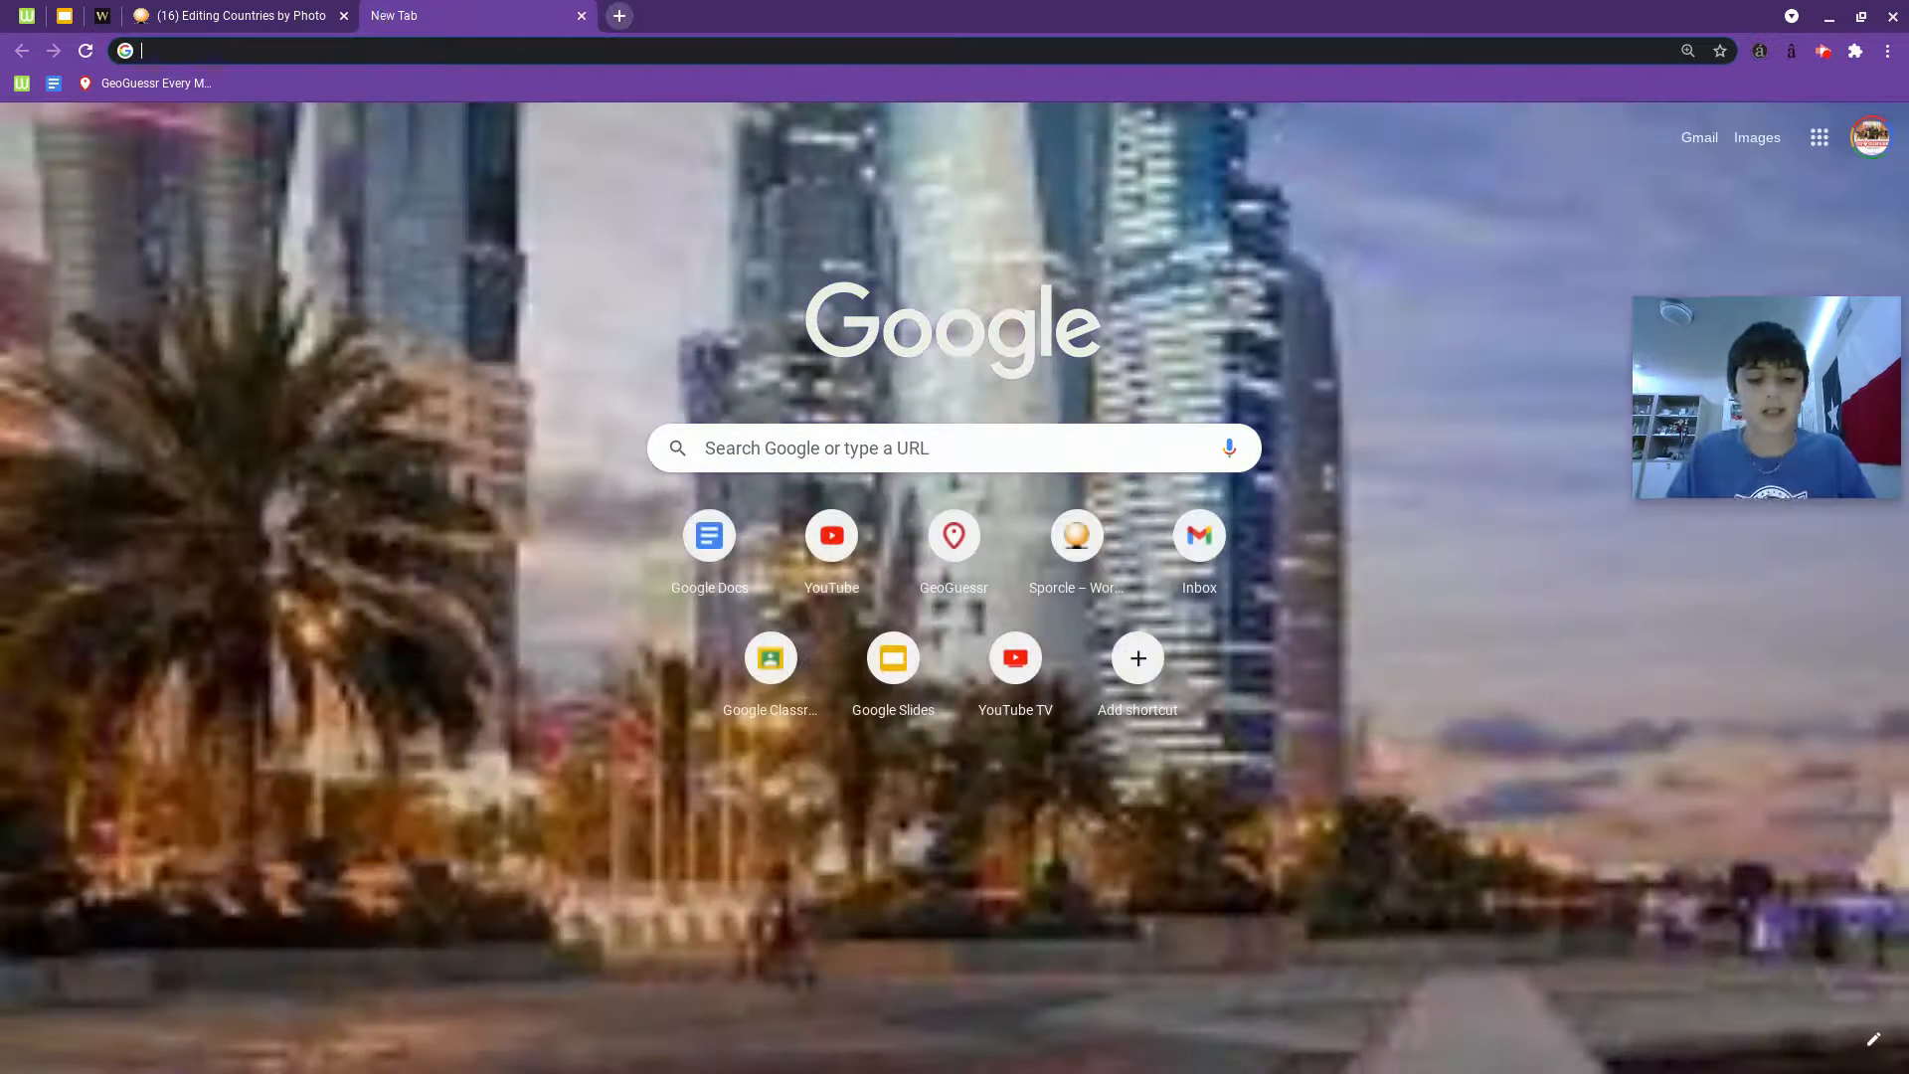
pyautogui.write('statue of l')
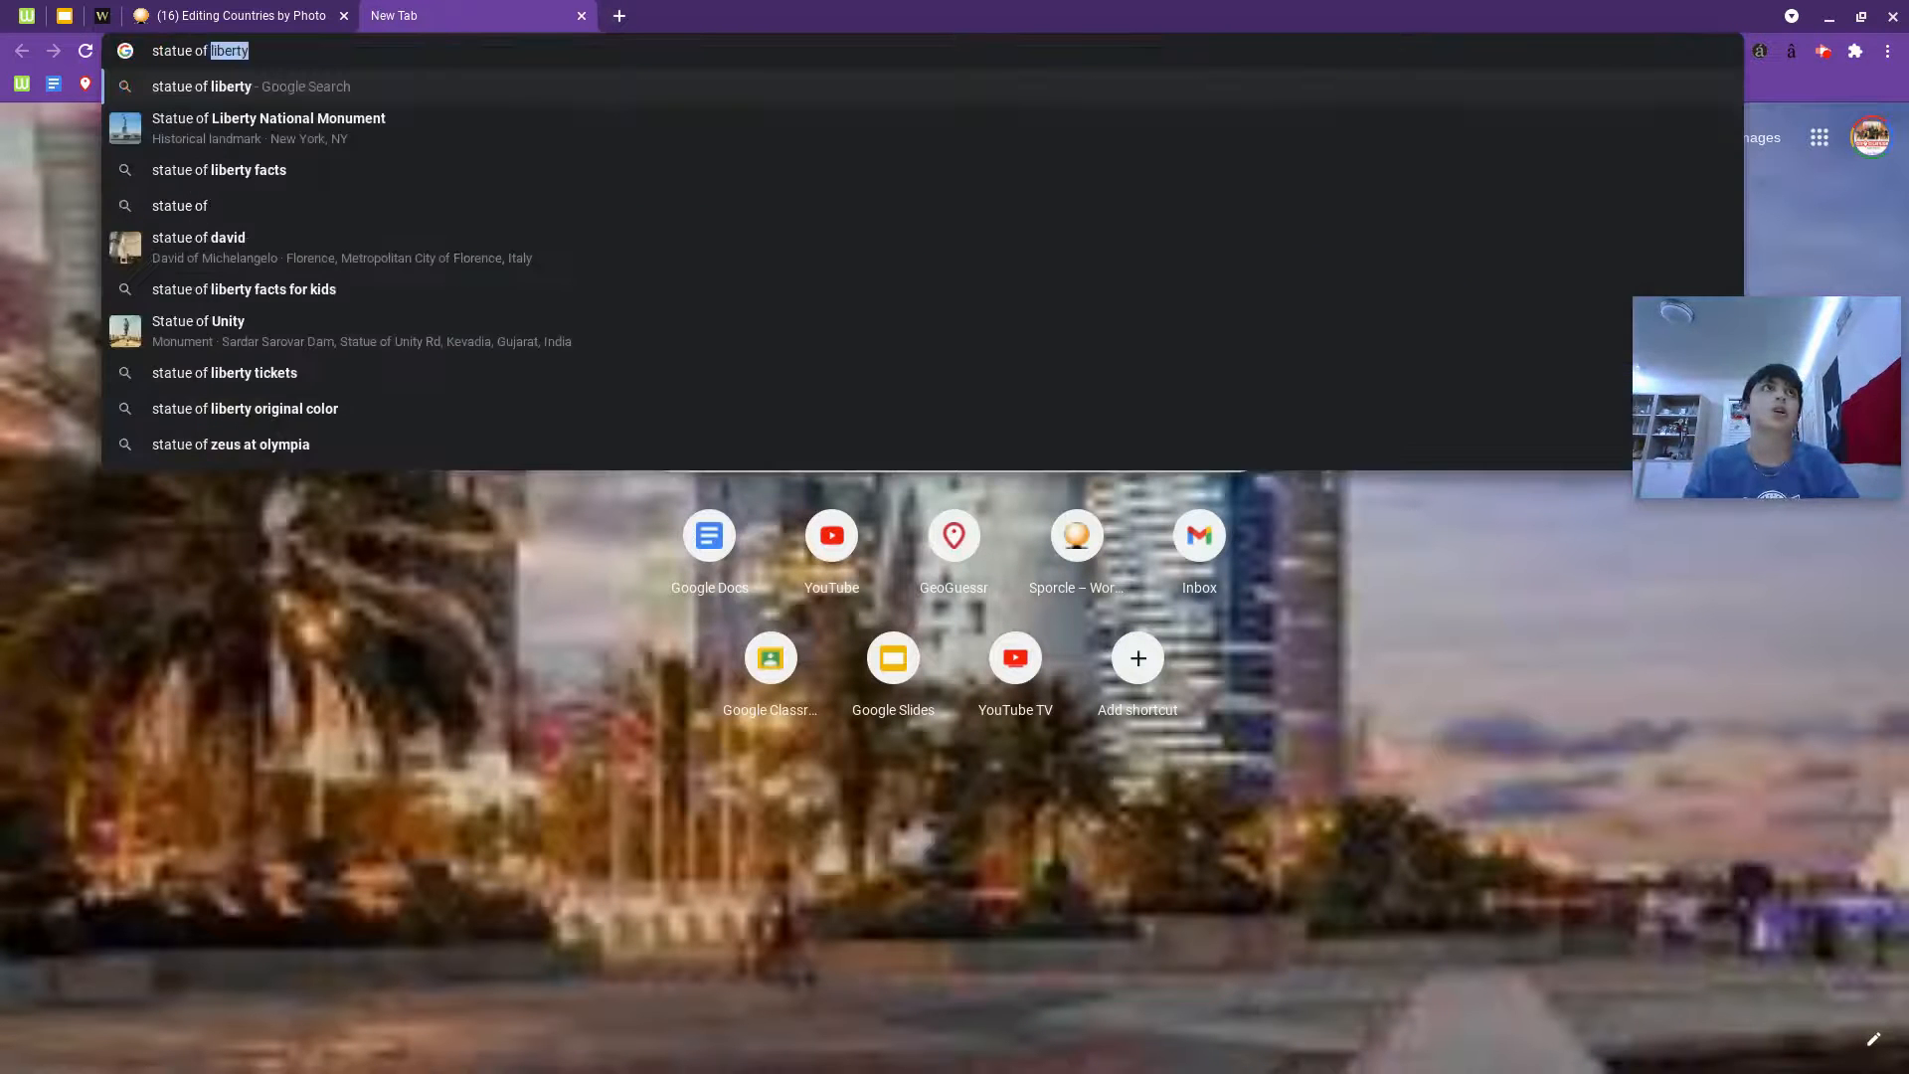
pyautogui.write('iberty')
pyautogui.press('Return')
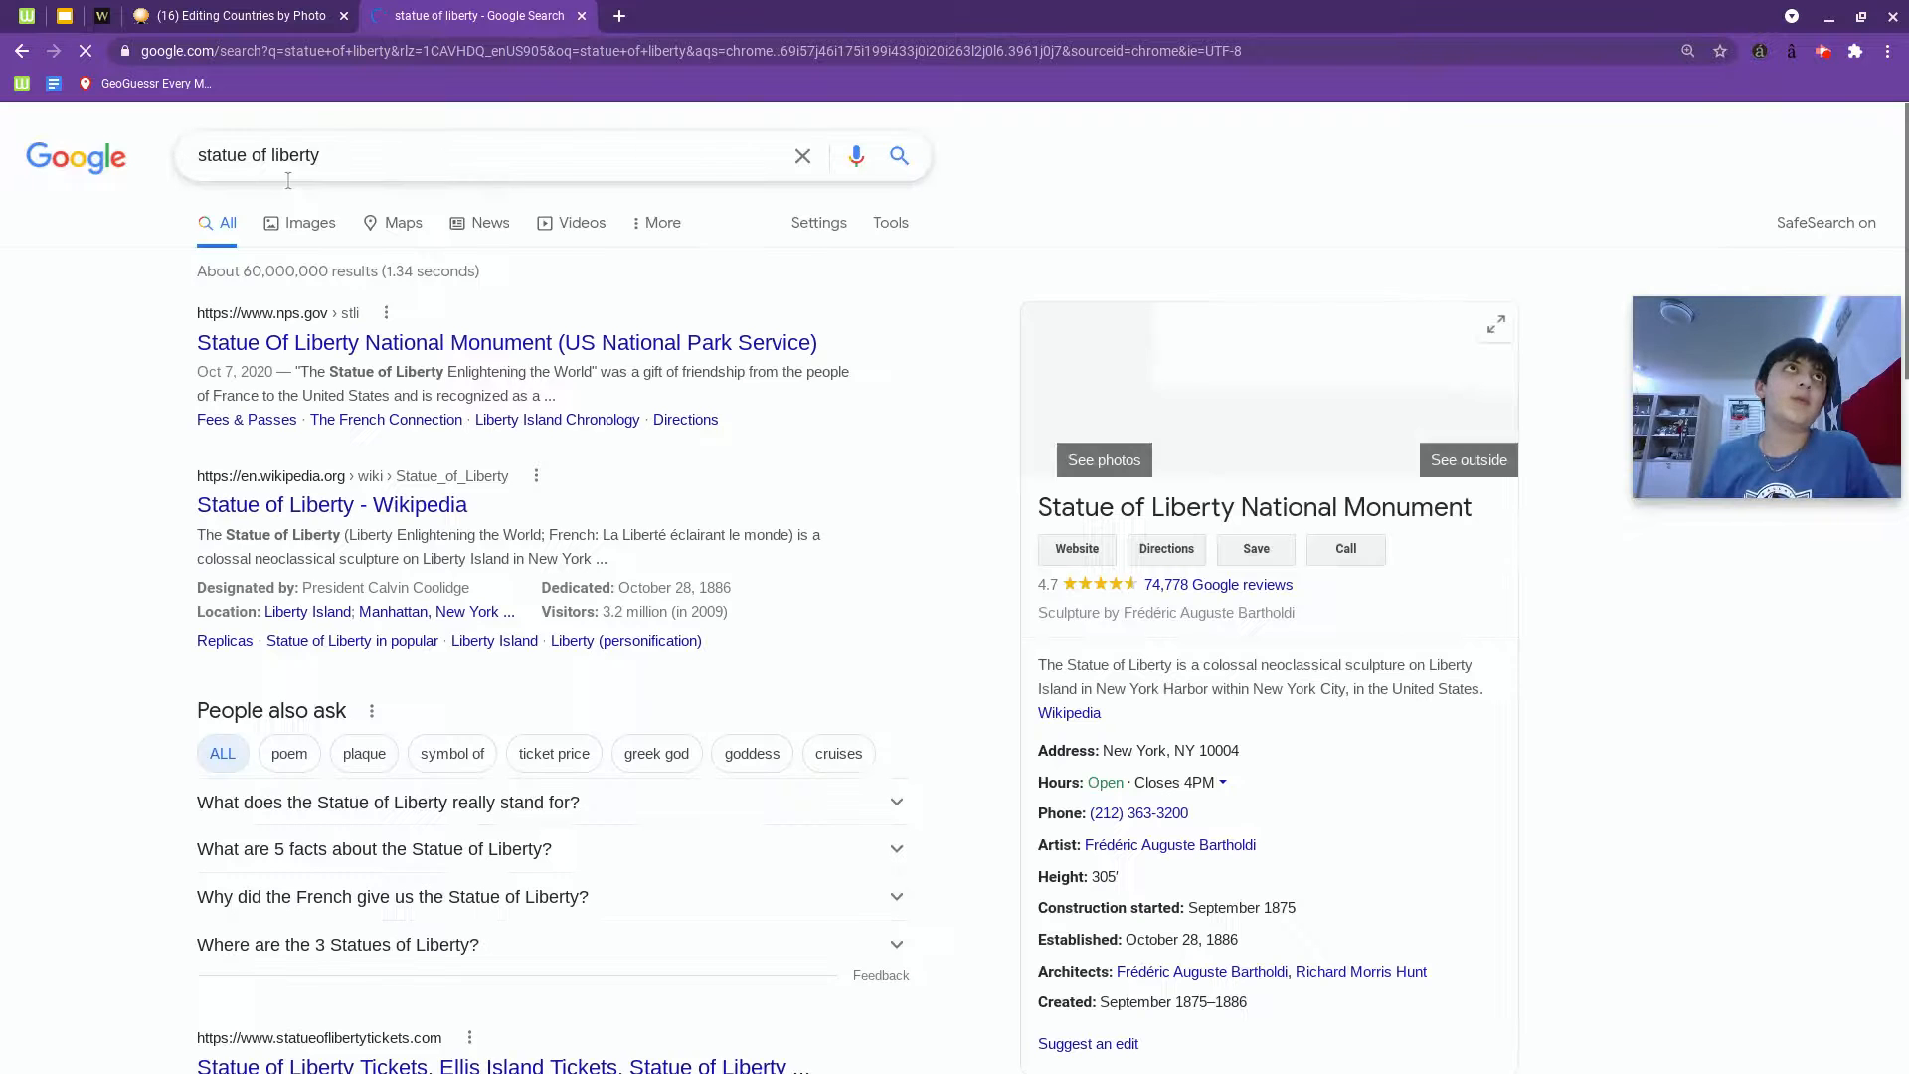
pyautogui.click(298, 204)
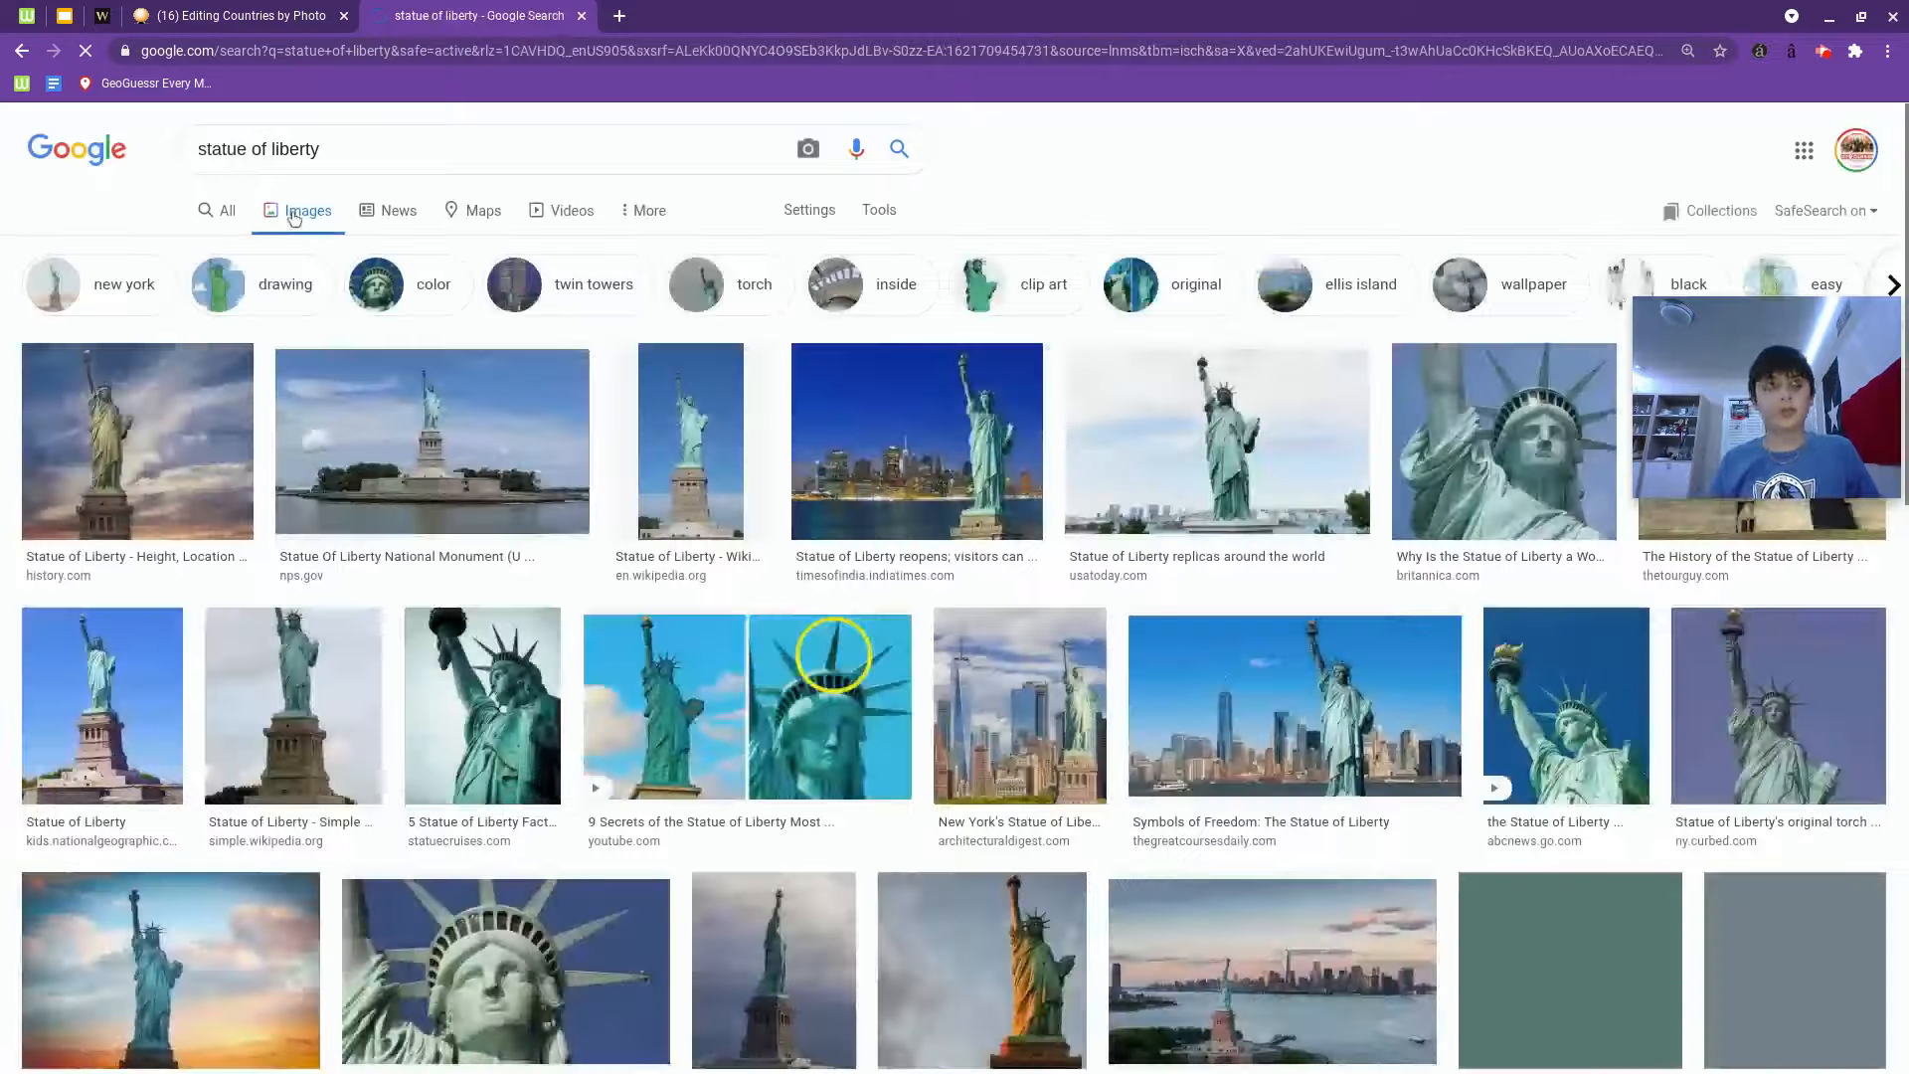
pyautogui.click(414, 443)
# Return to the quiz editor and change the answer type to 'country'.
pyautogui.hotkey('ctrl', 'w')
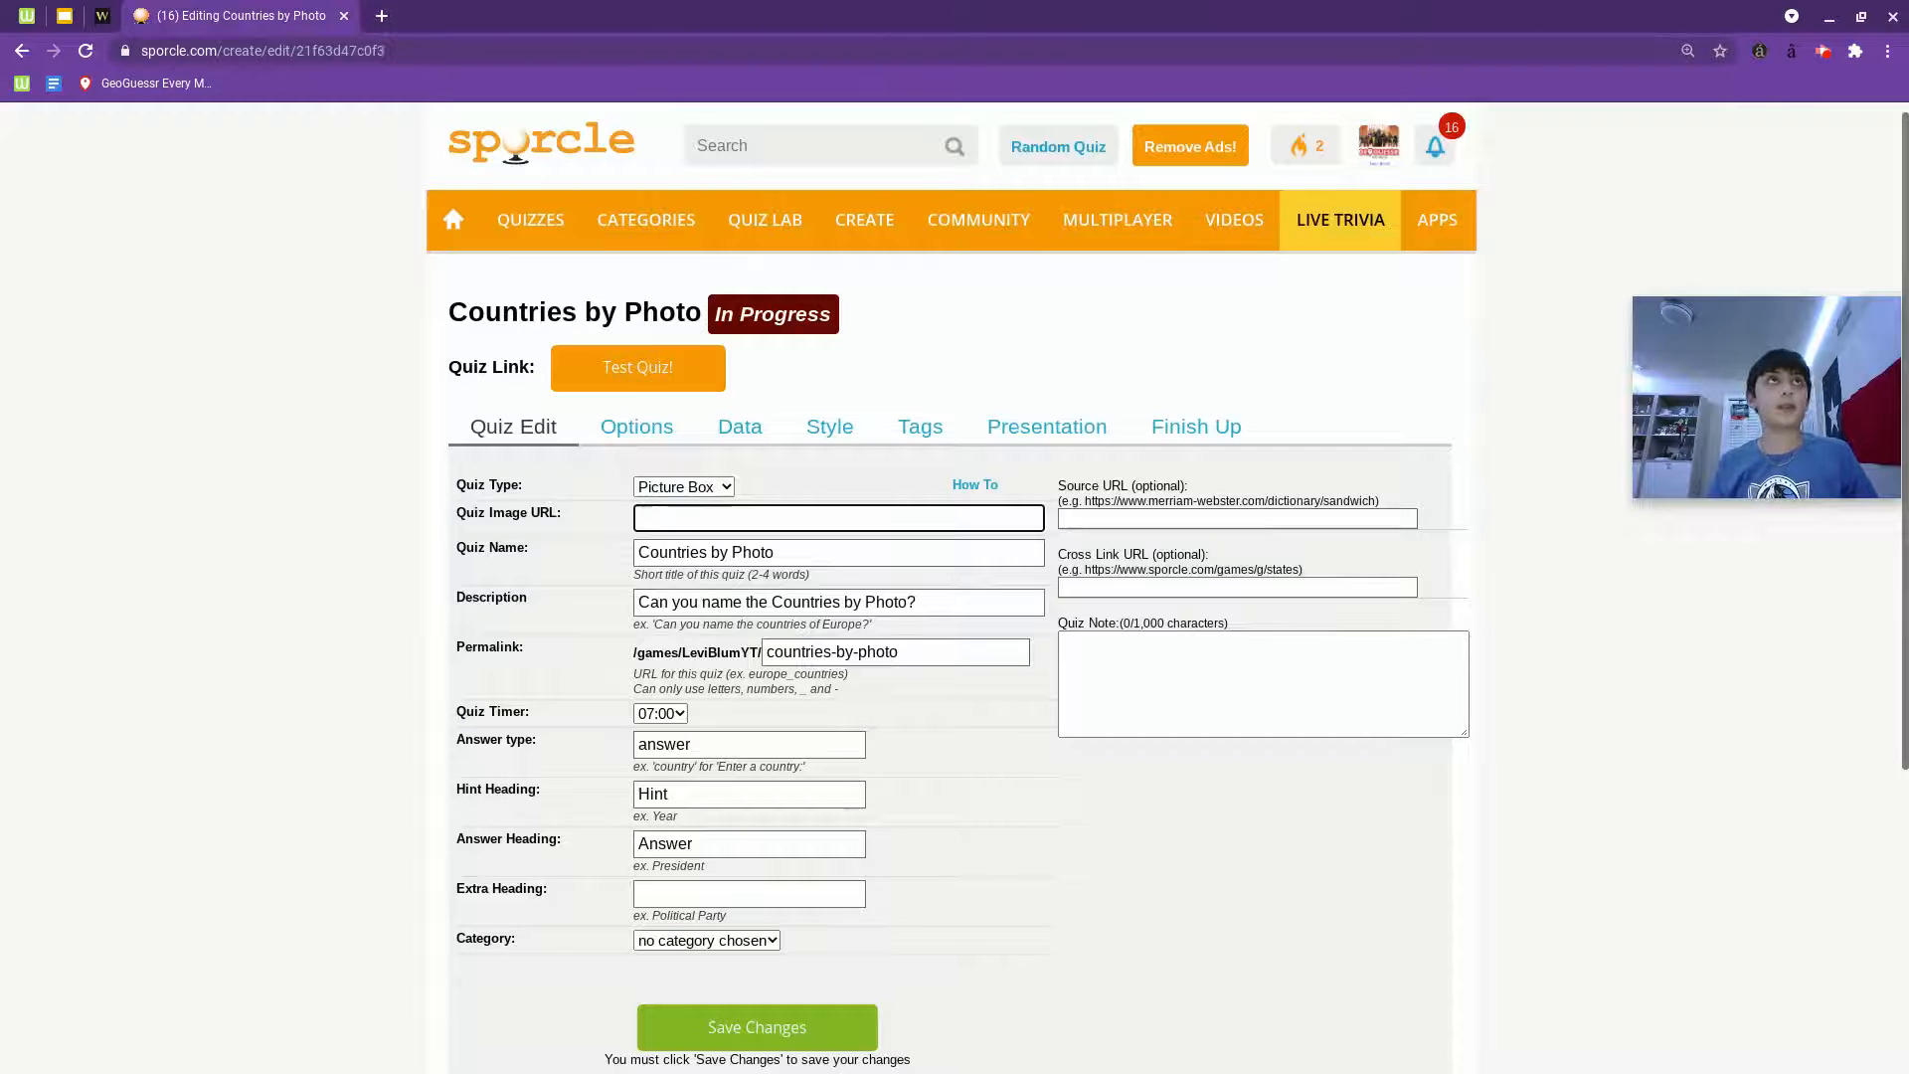
pyautogui.scroll(-1, 1085, 727)
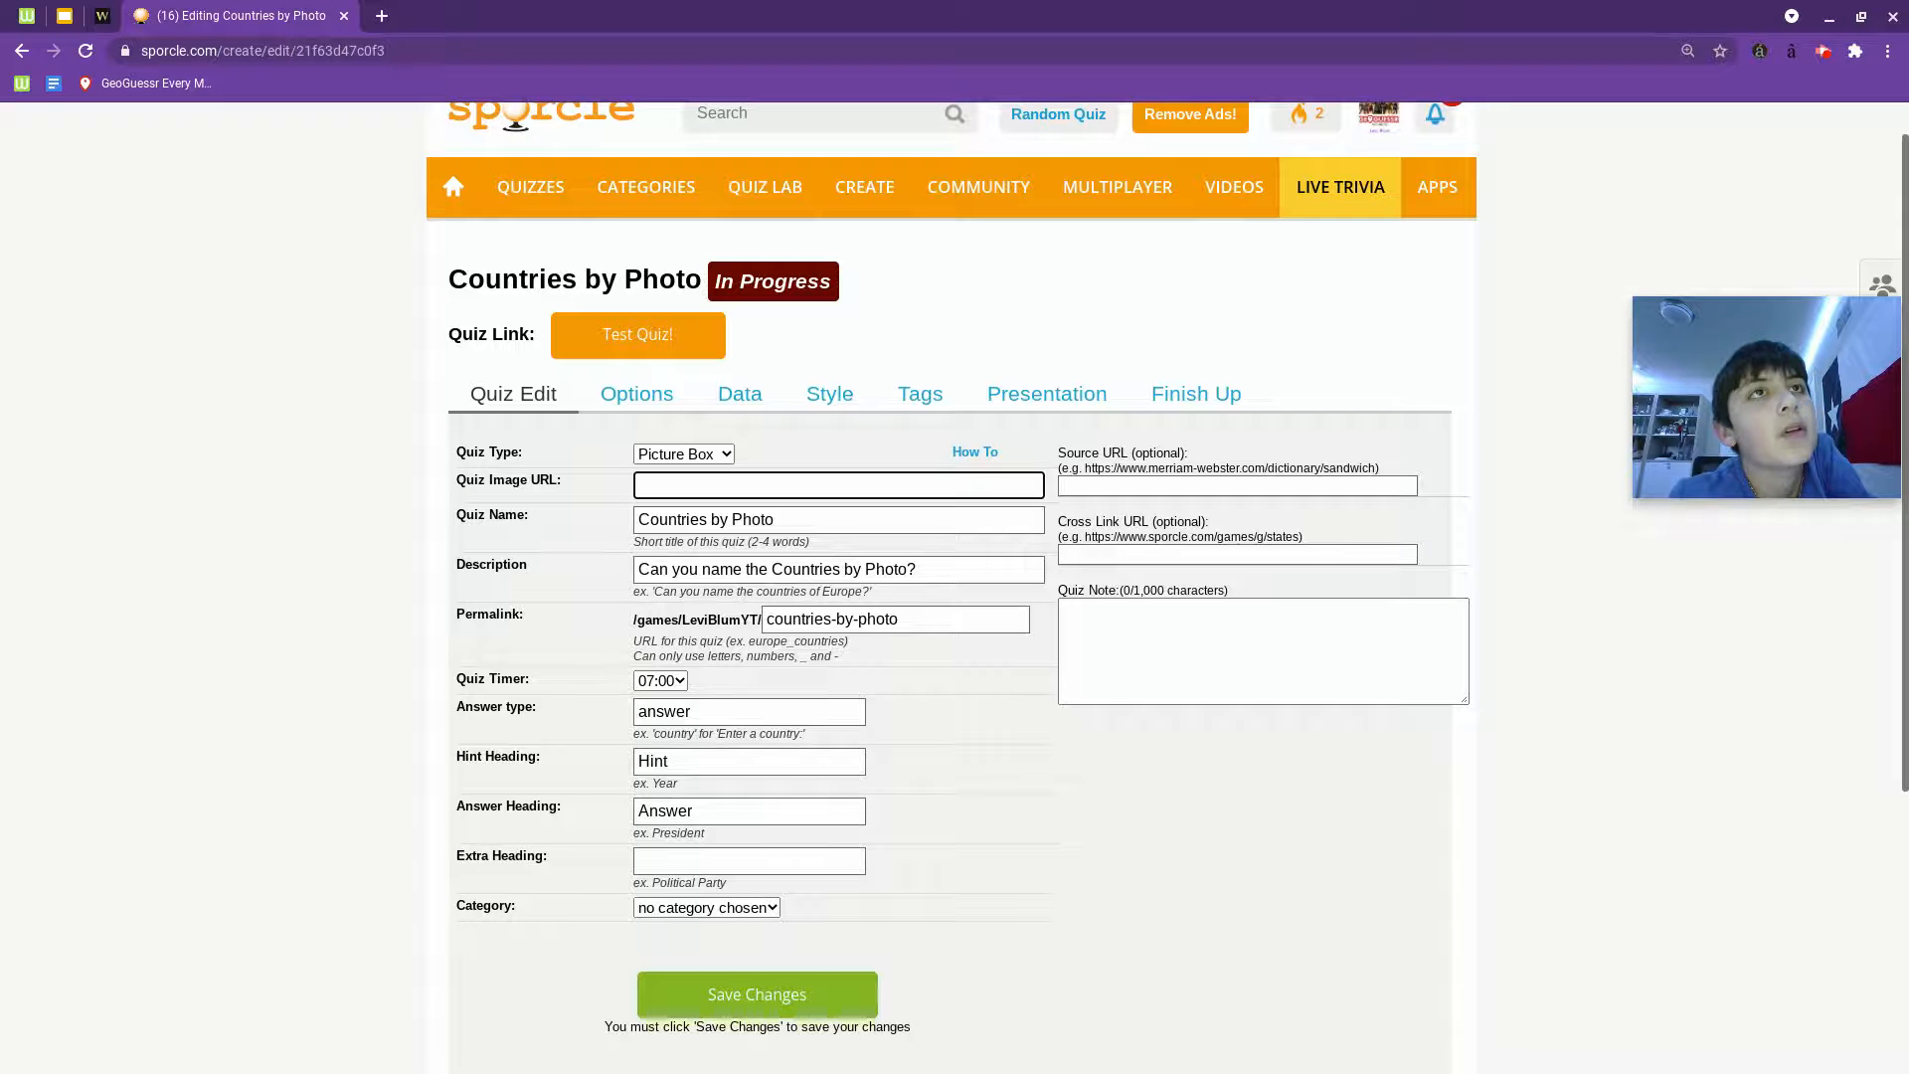
pyautogui.click(802, 711)
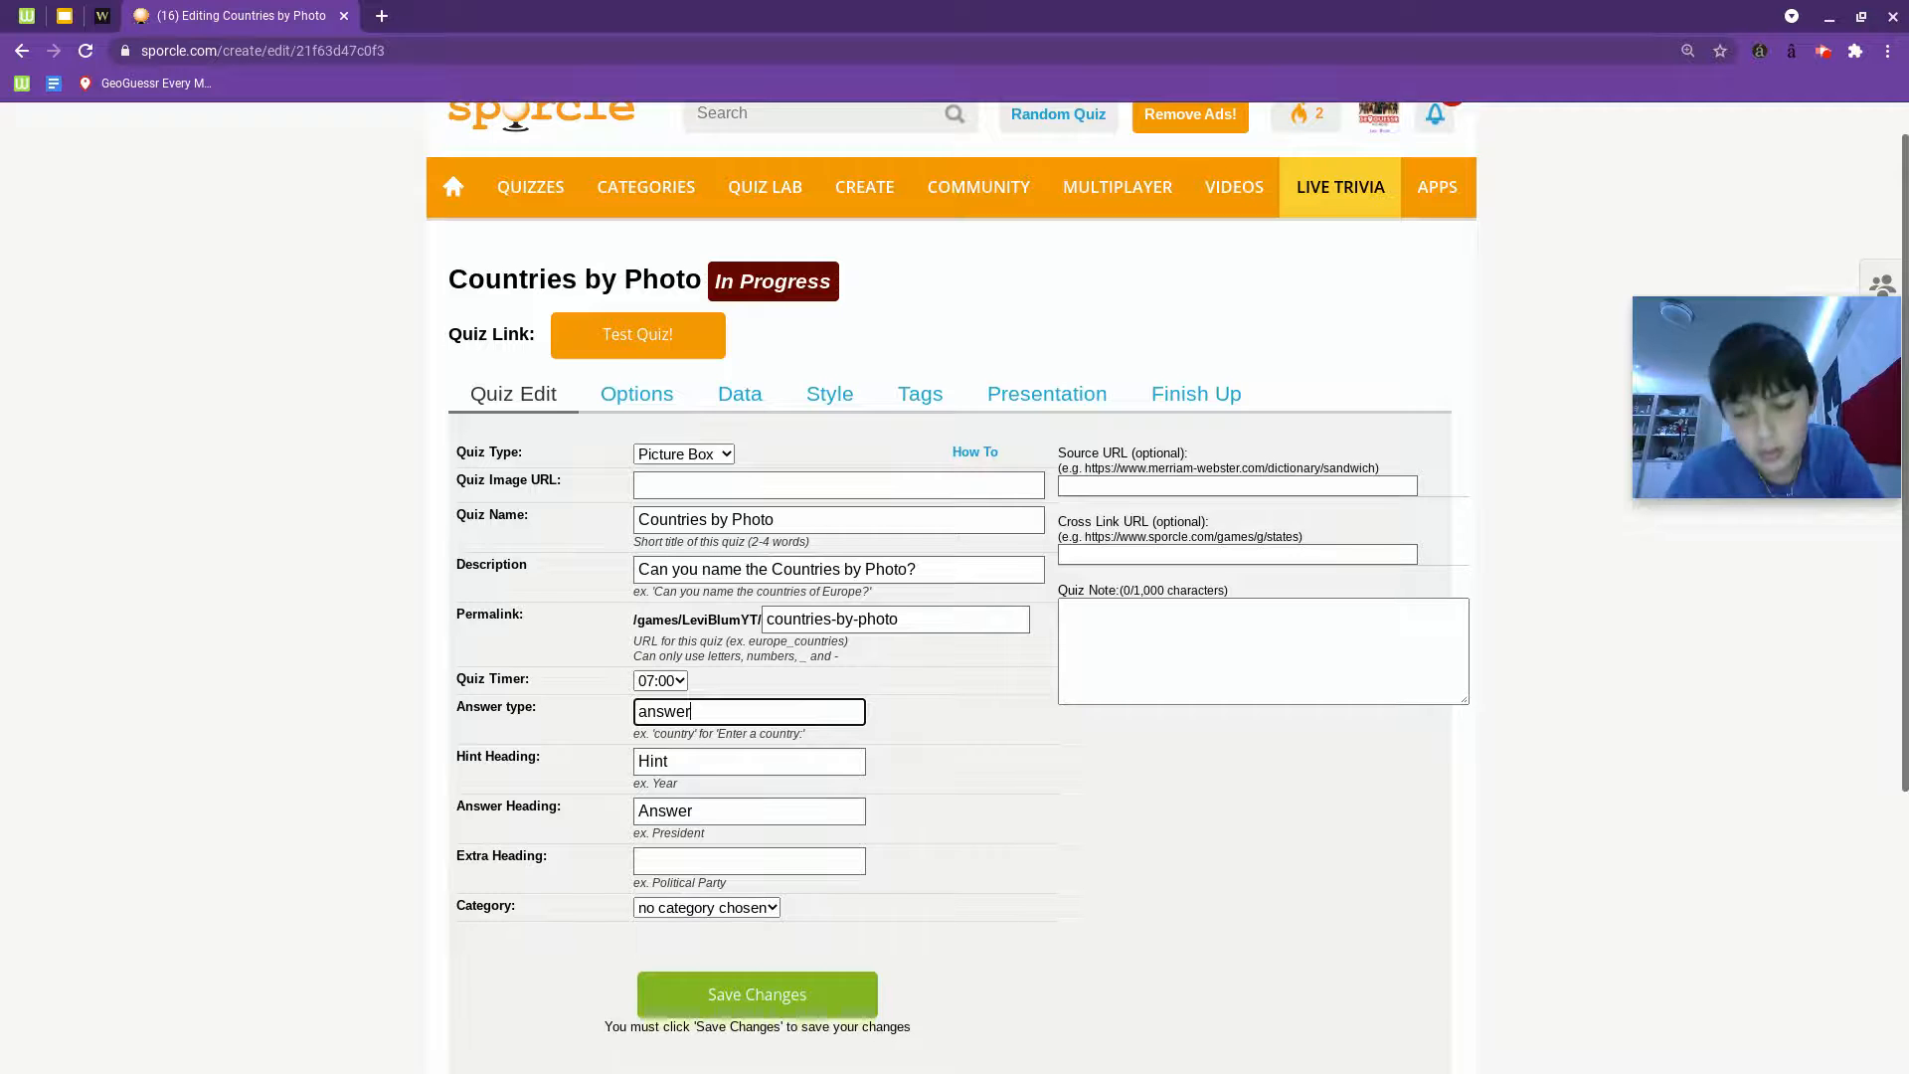
pyautogui.hotkey('ctrl', 'a')
pyautogui.press('BackSpace')
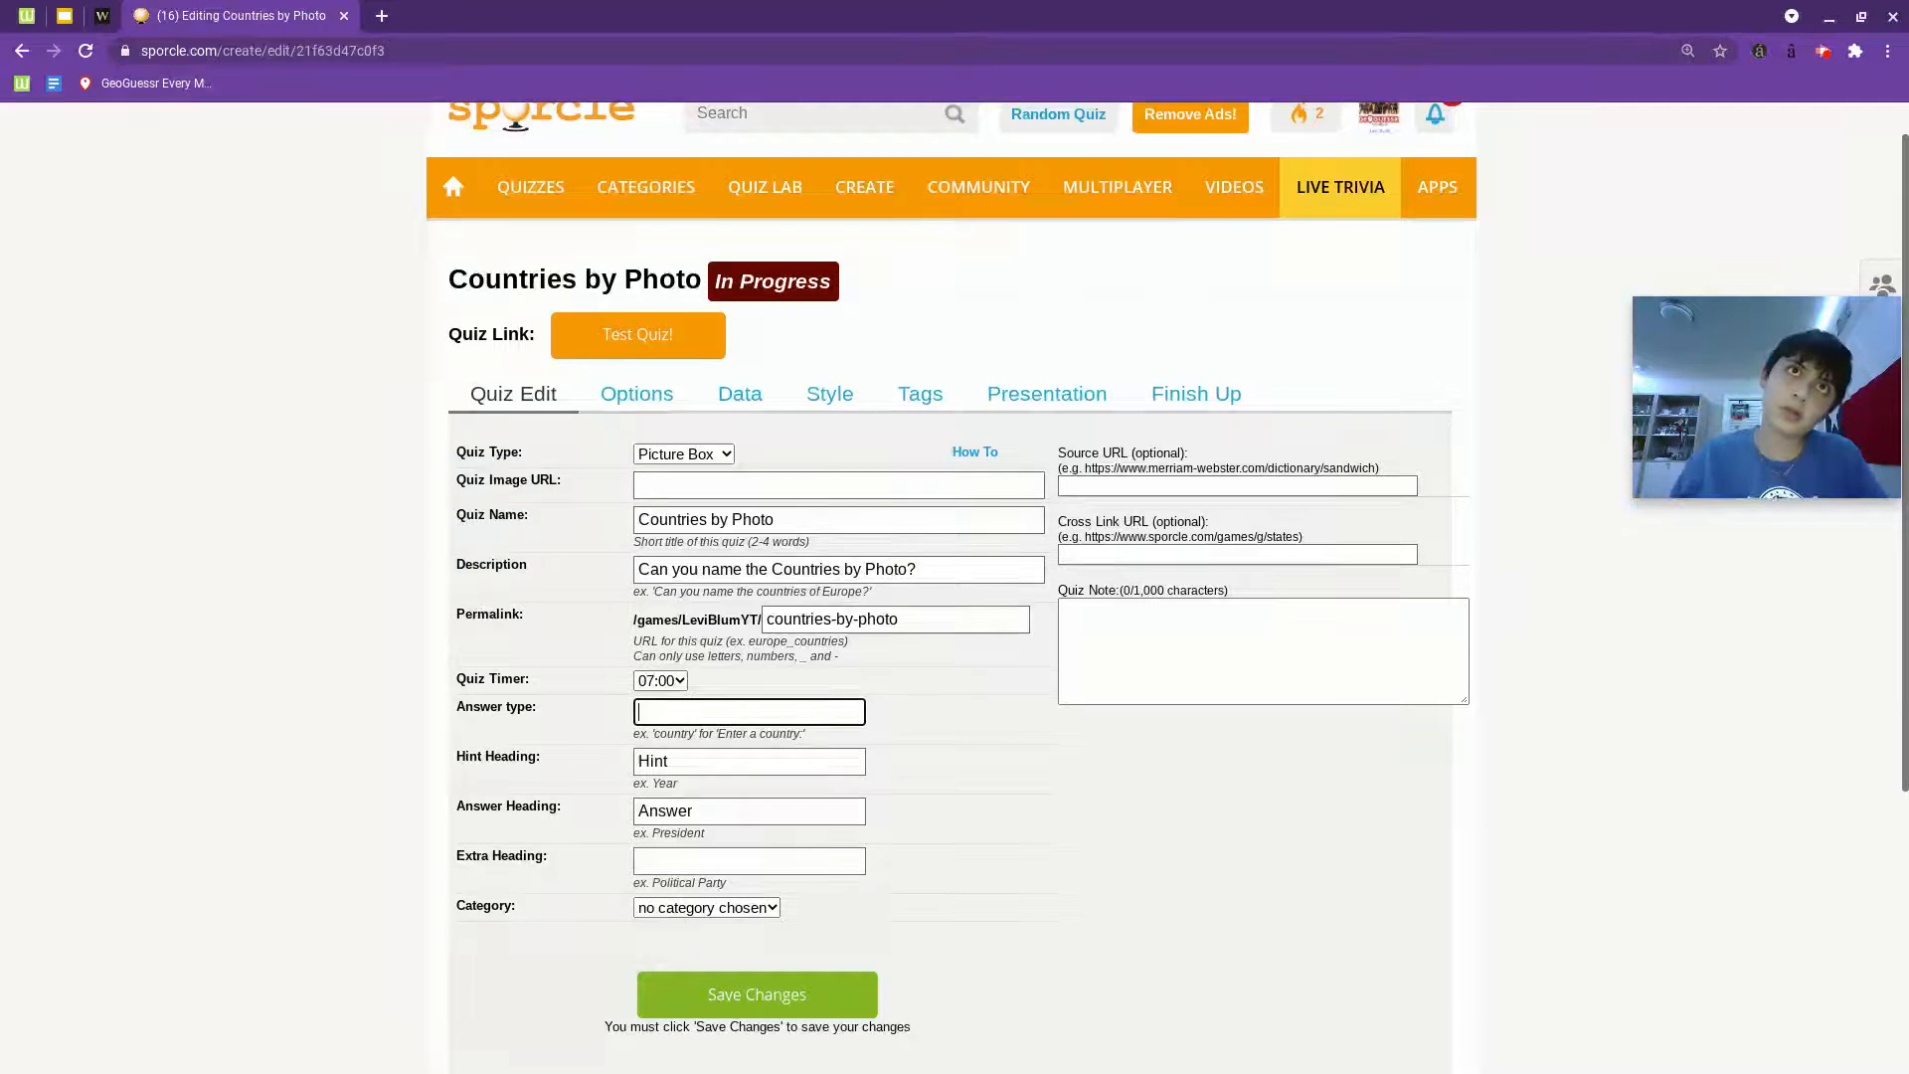
pyautogui.write('country')
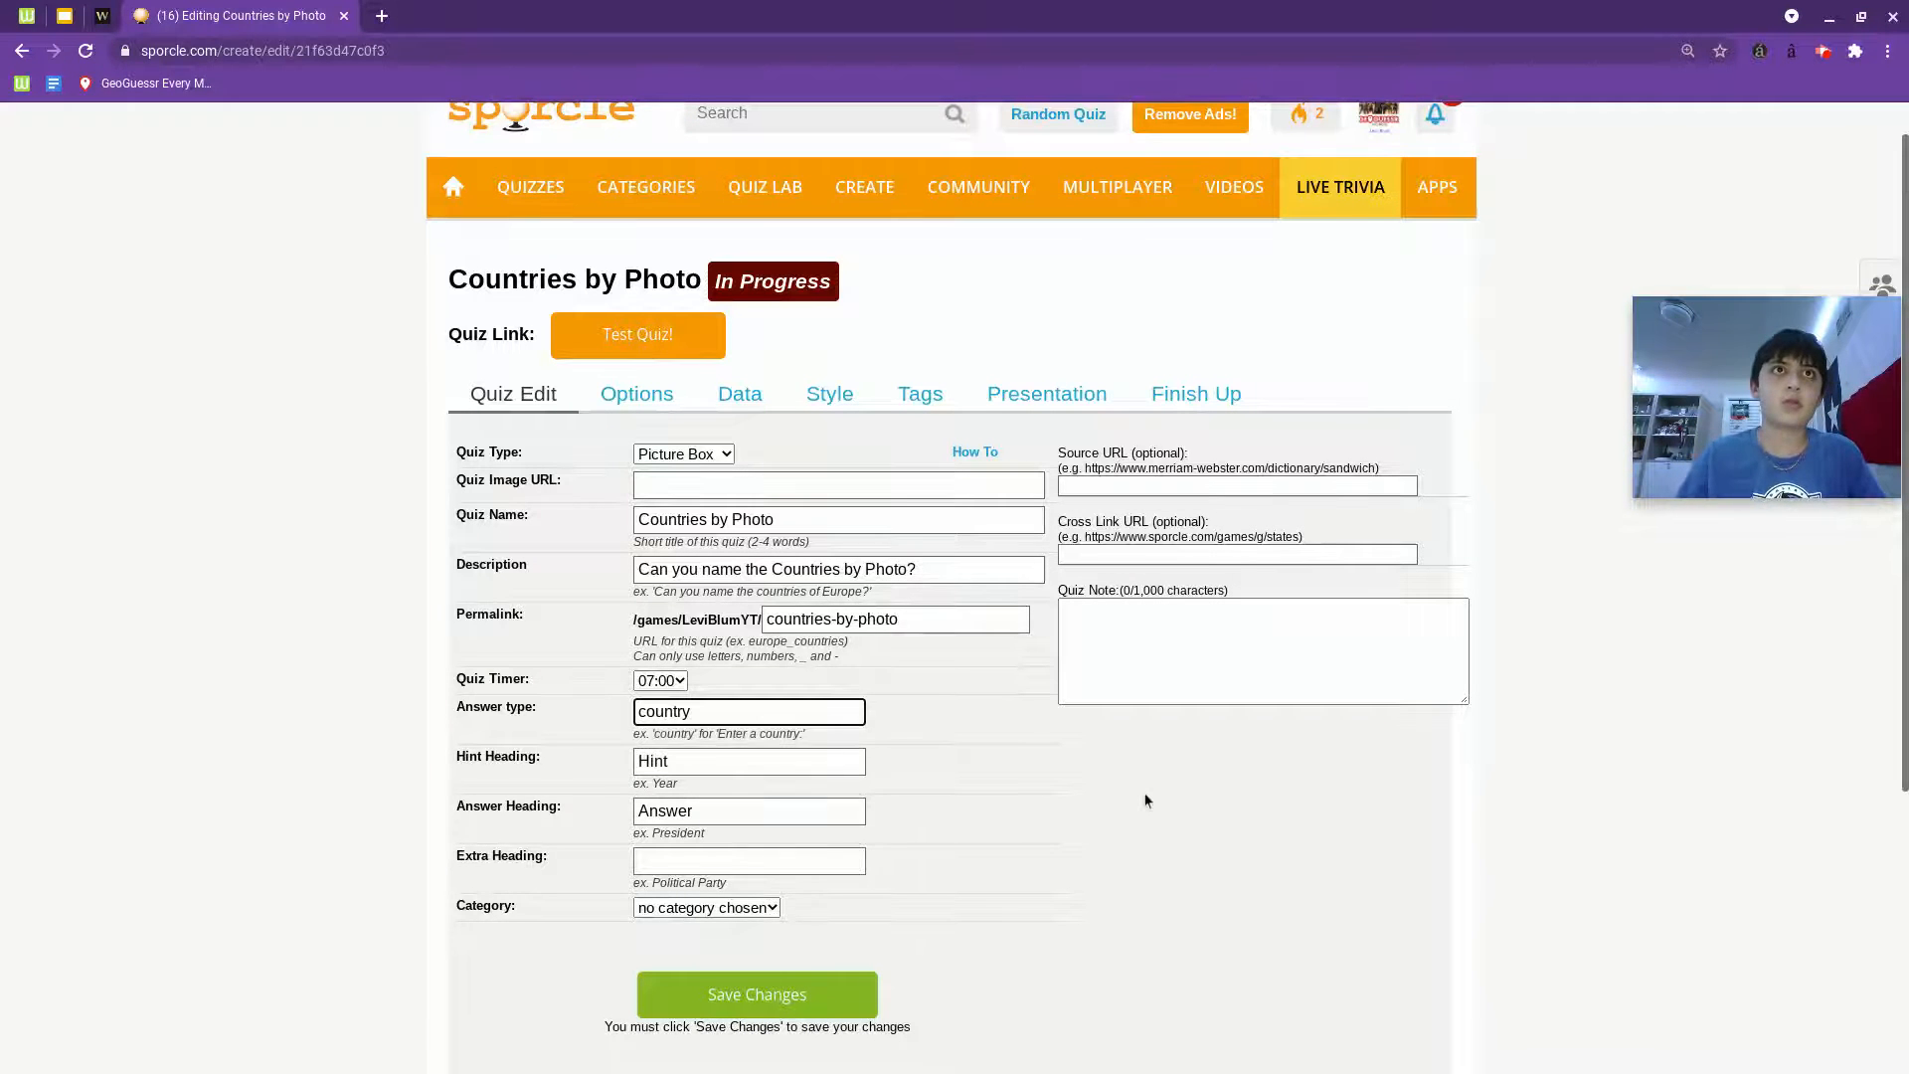
pyautogui.click(1146, 800)
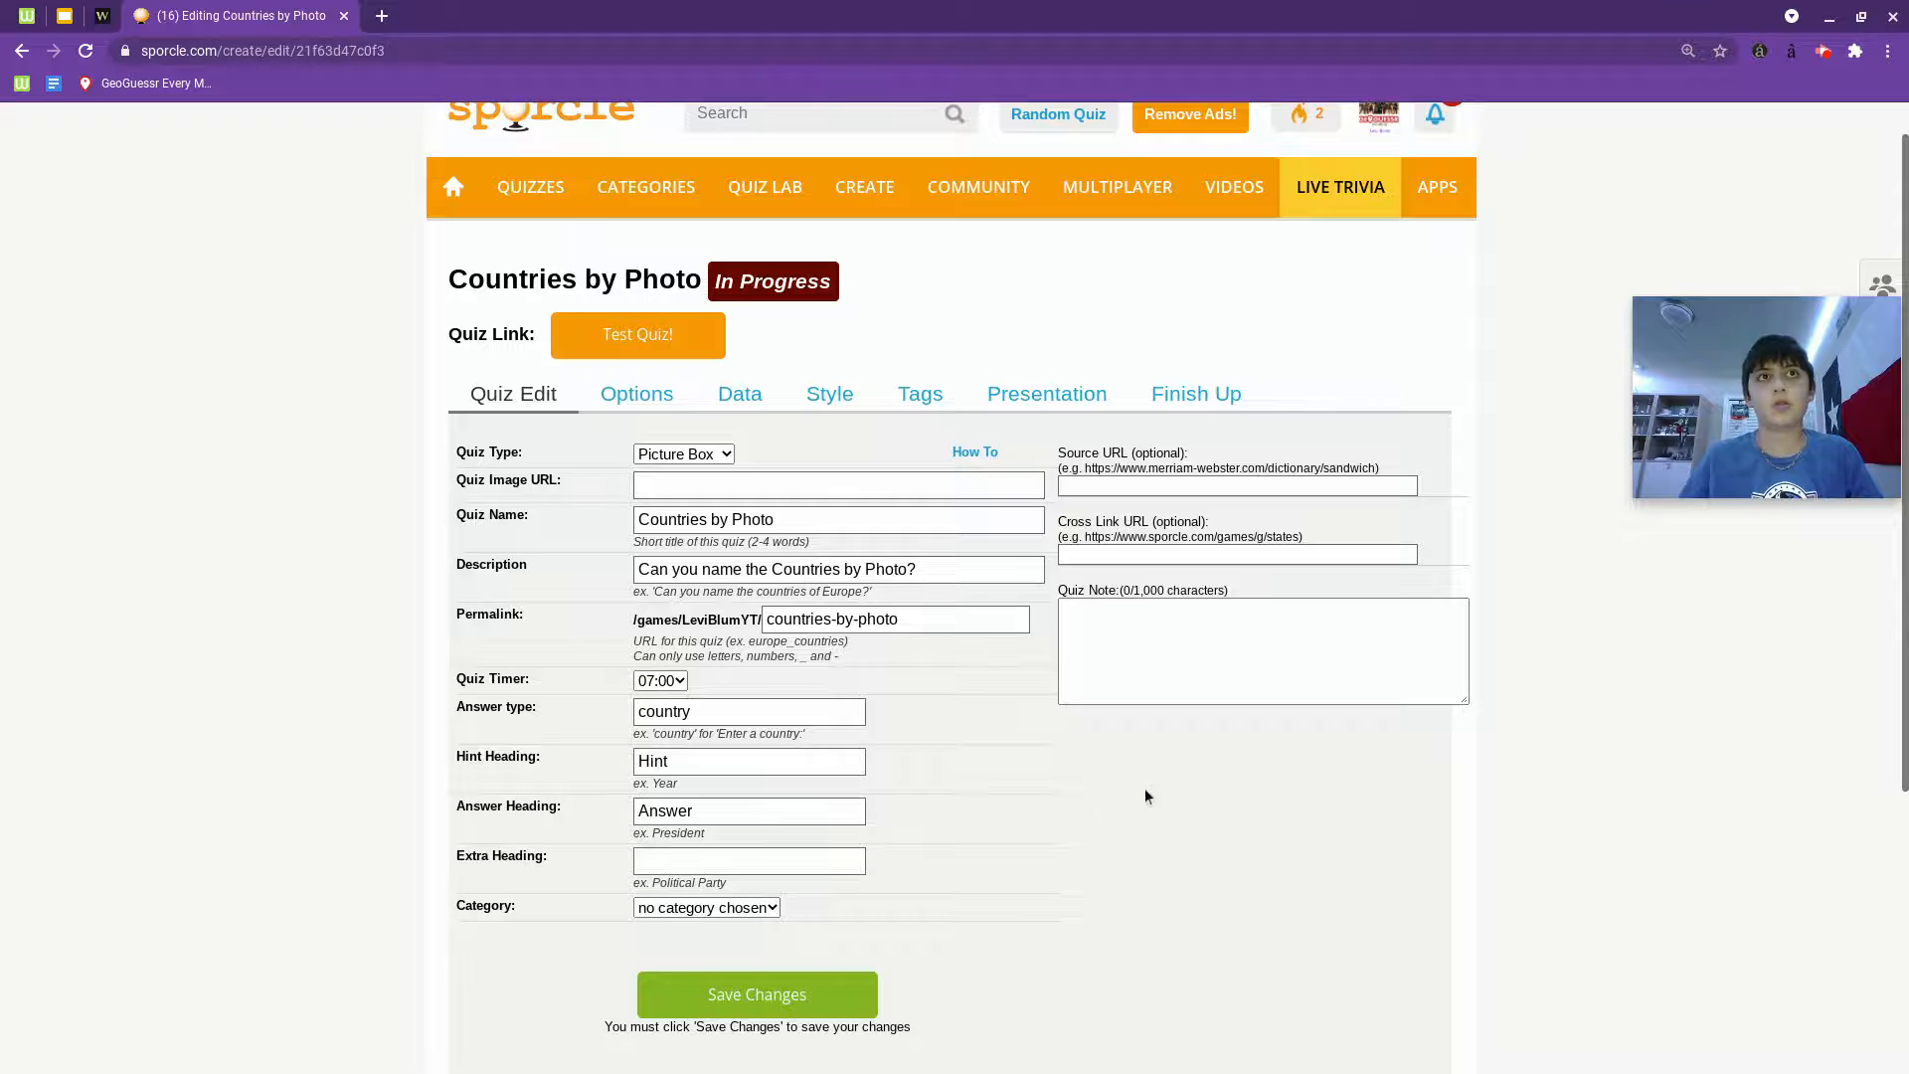
# Leave the hint heading unchanged and bring up the quiz options settings.
pyautogui.click(735, 758)
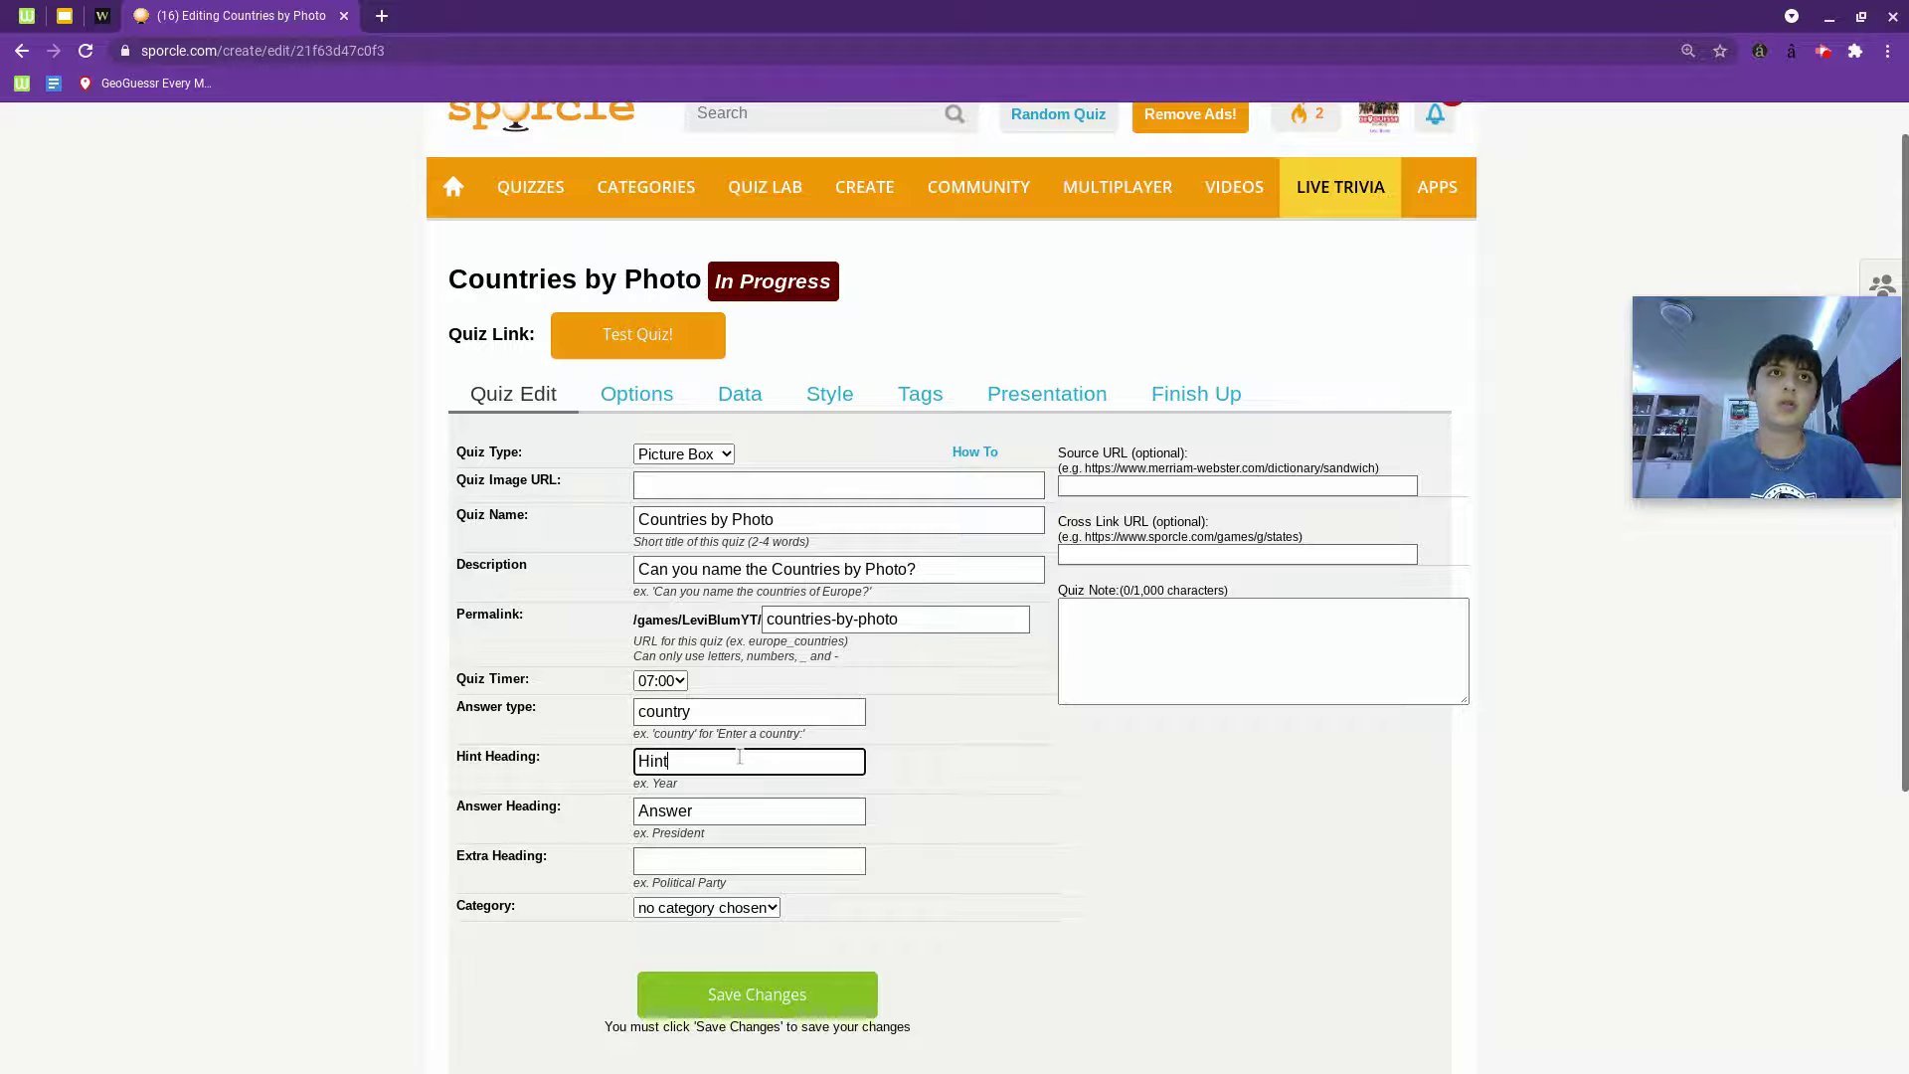
pyautogui.click(1010, 826)
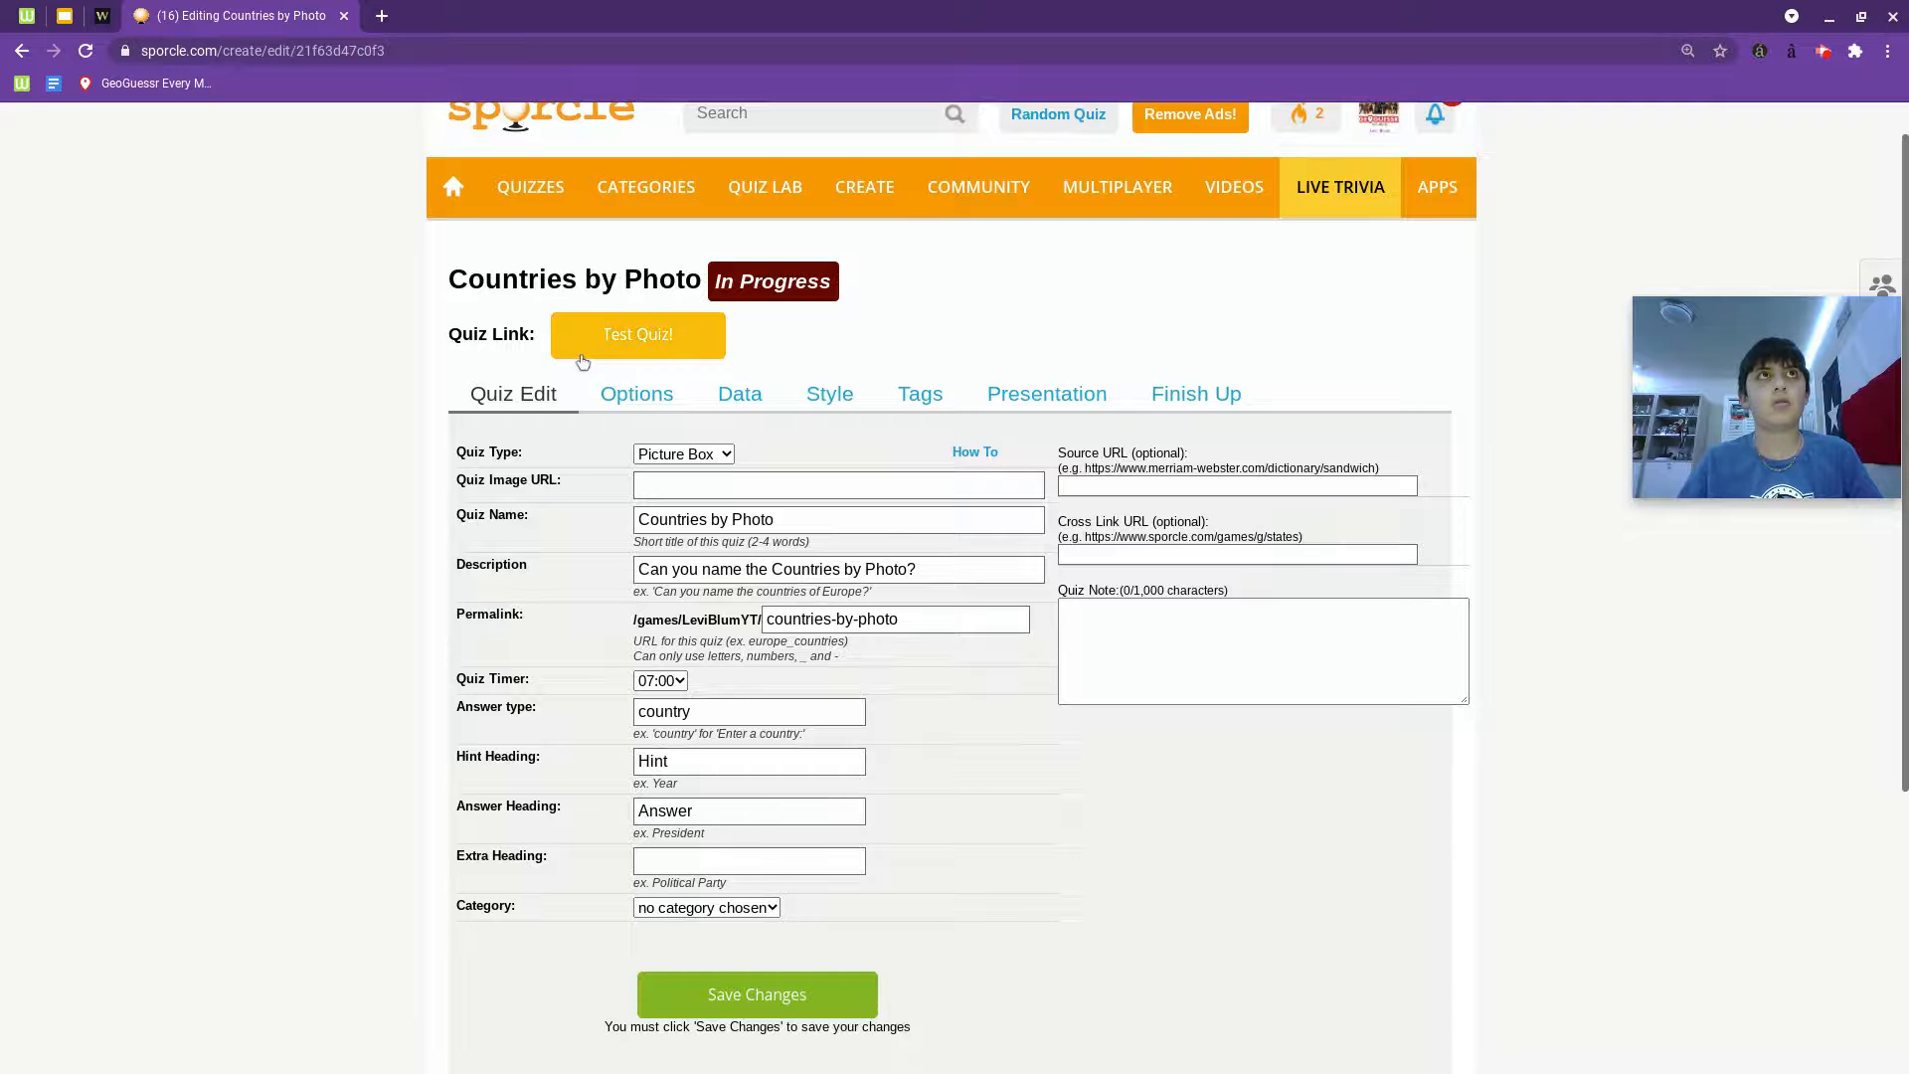
pyautogui.click(636, 393)
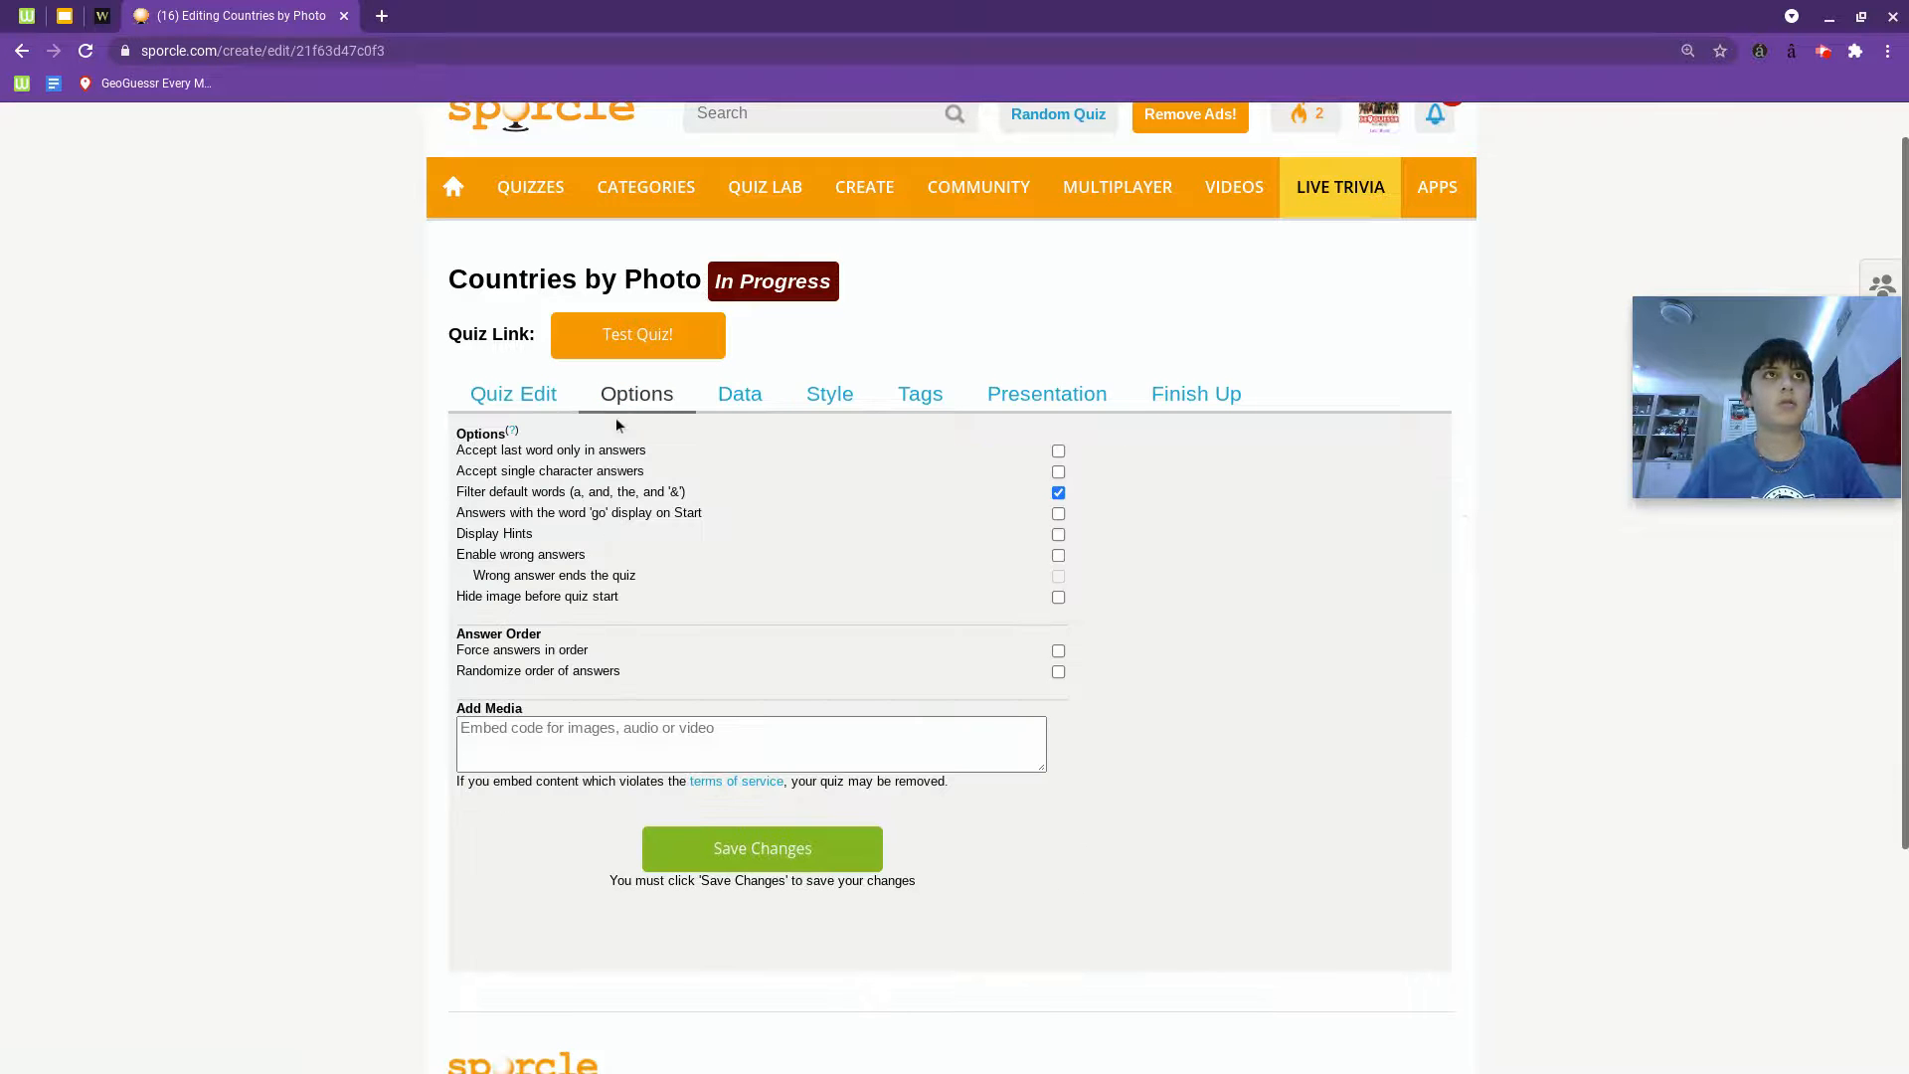
# Add a row to the answer data table, glance at style and options, and return to the main settings.
pyautogui.click(740, 394)
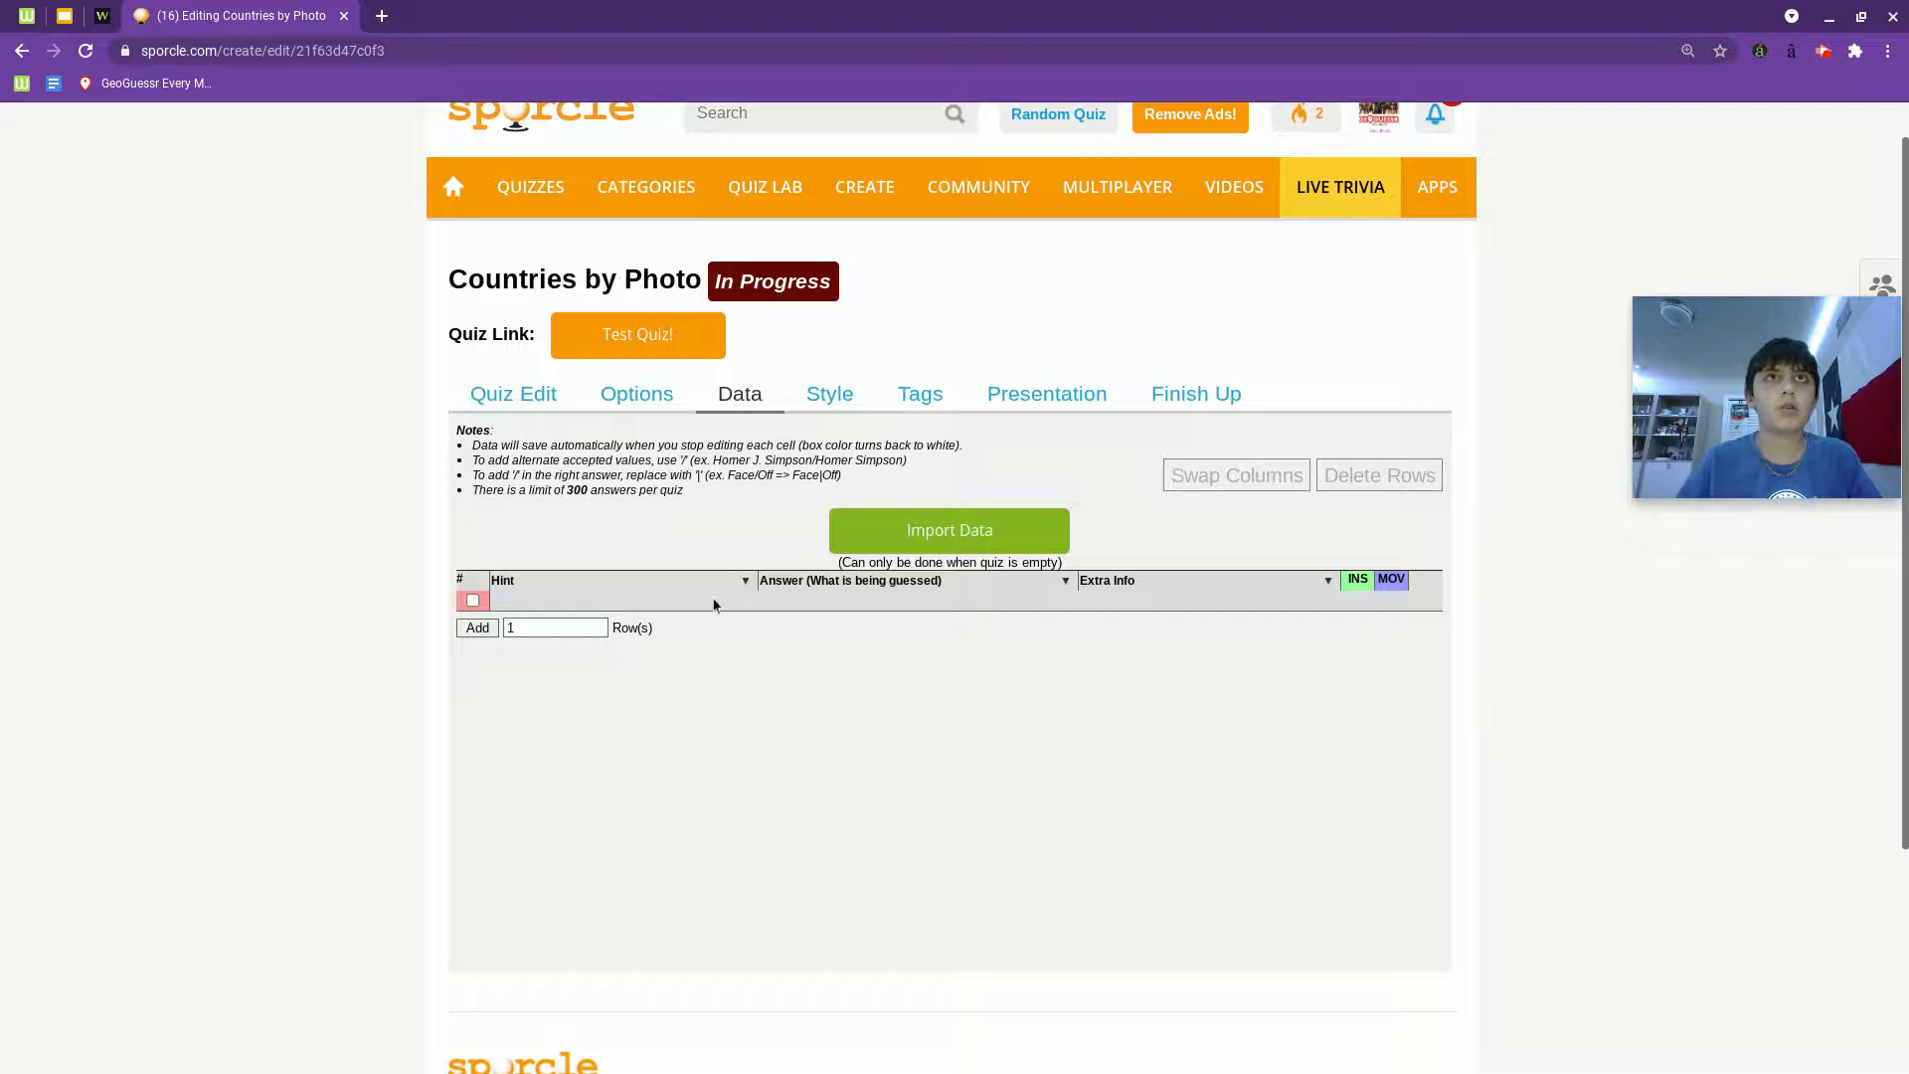
pyautogui.click(477, 626)
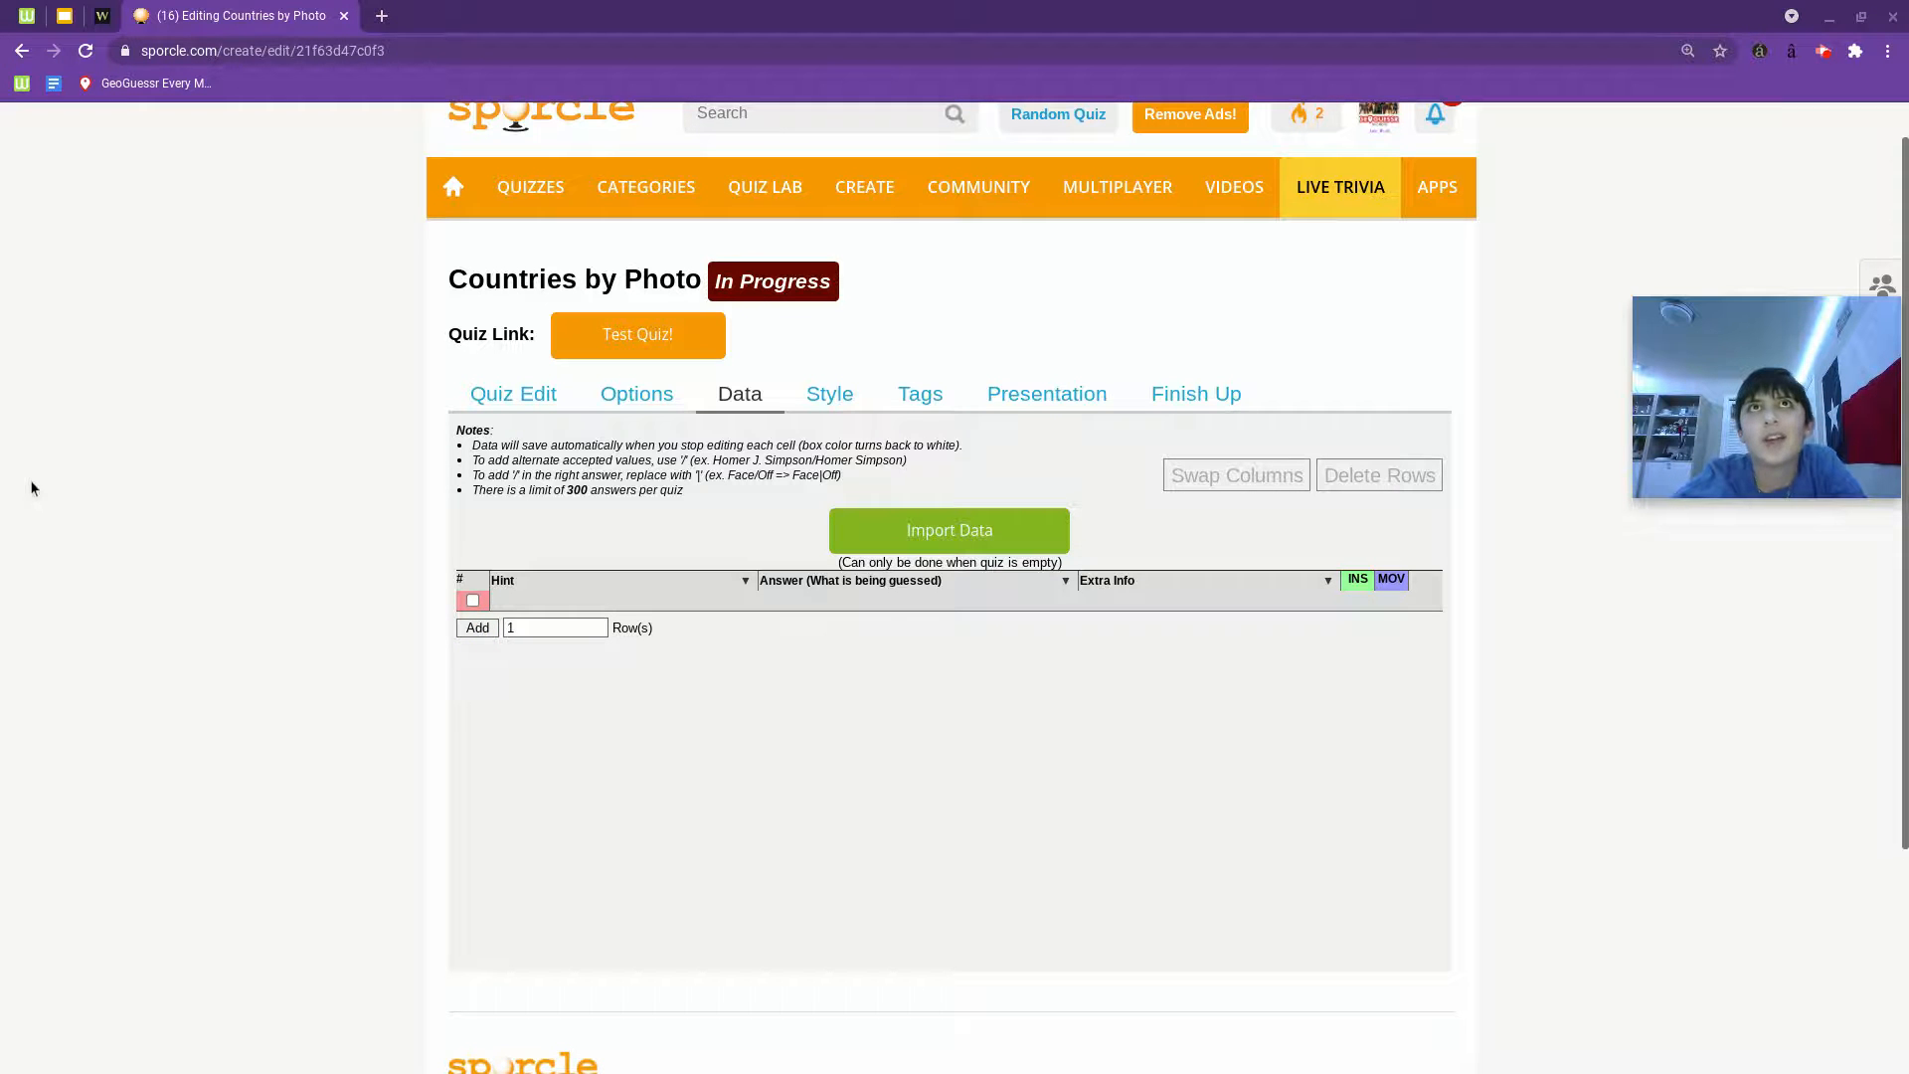
pyautogui.click(832, 393)
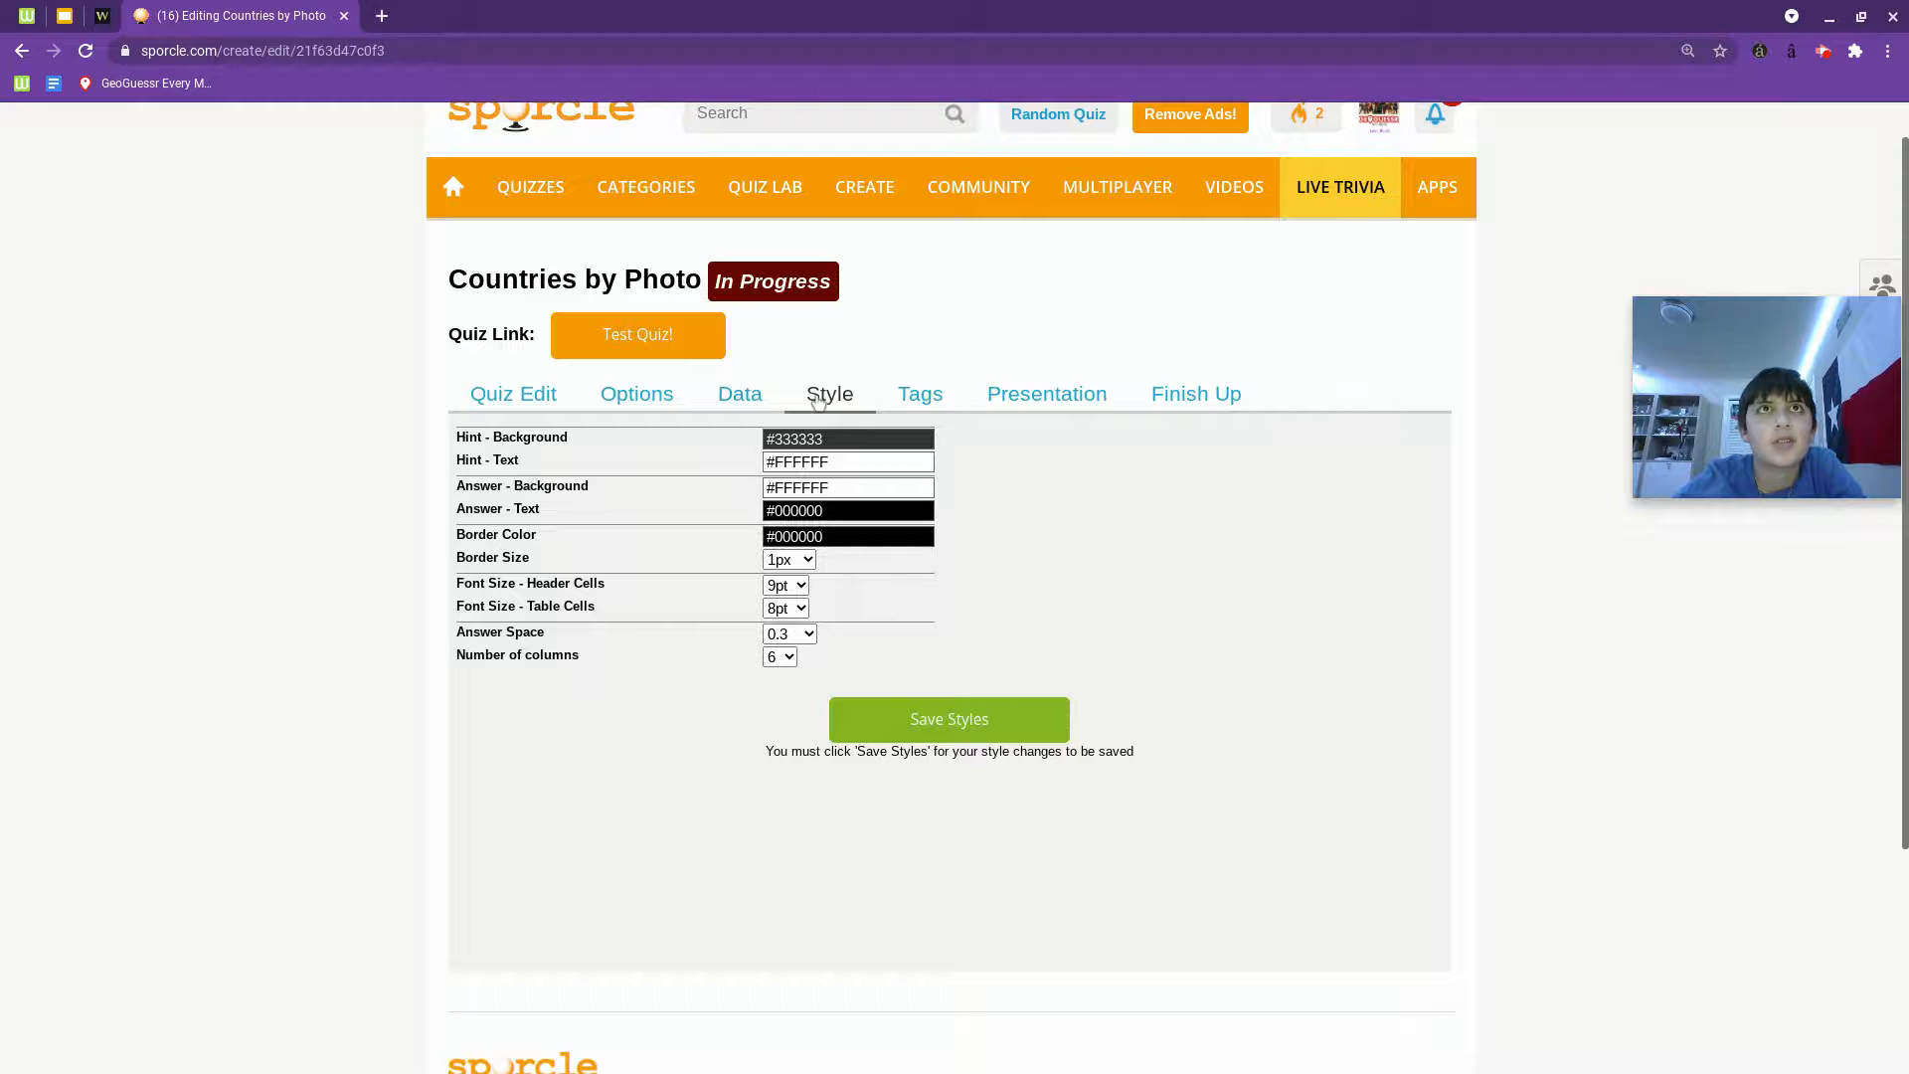
pyautogui.click(656, 396)
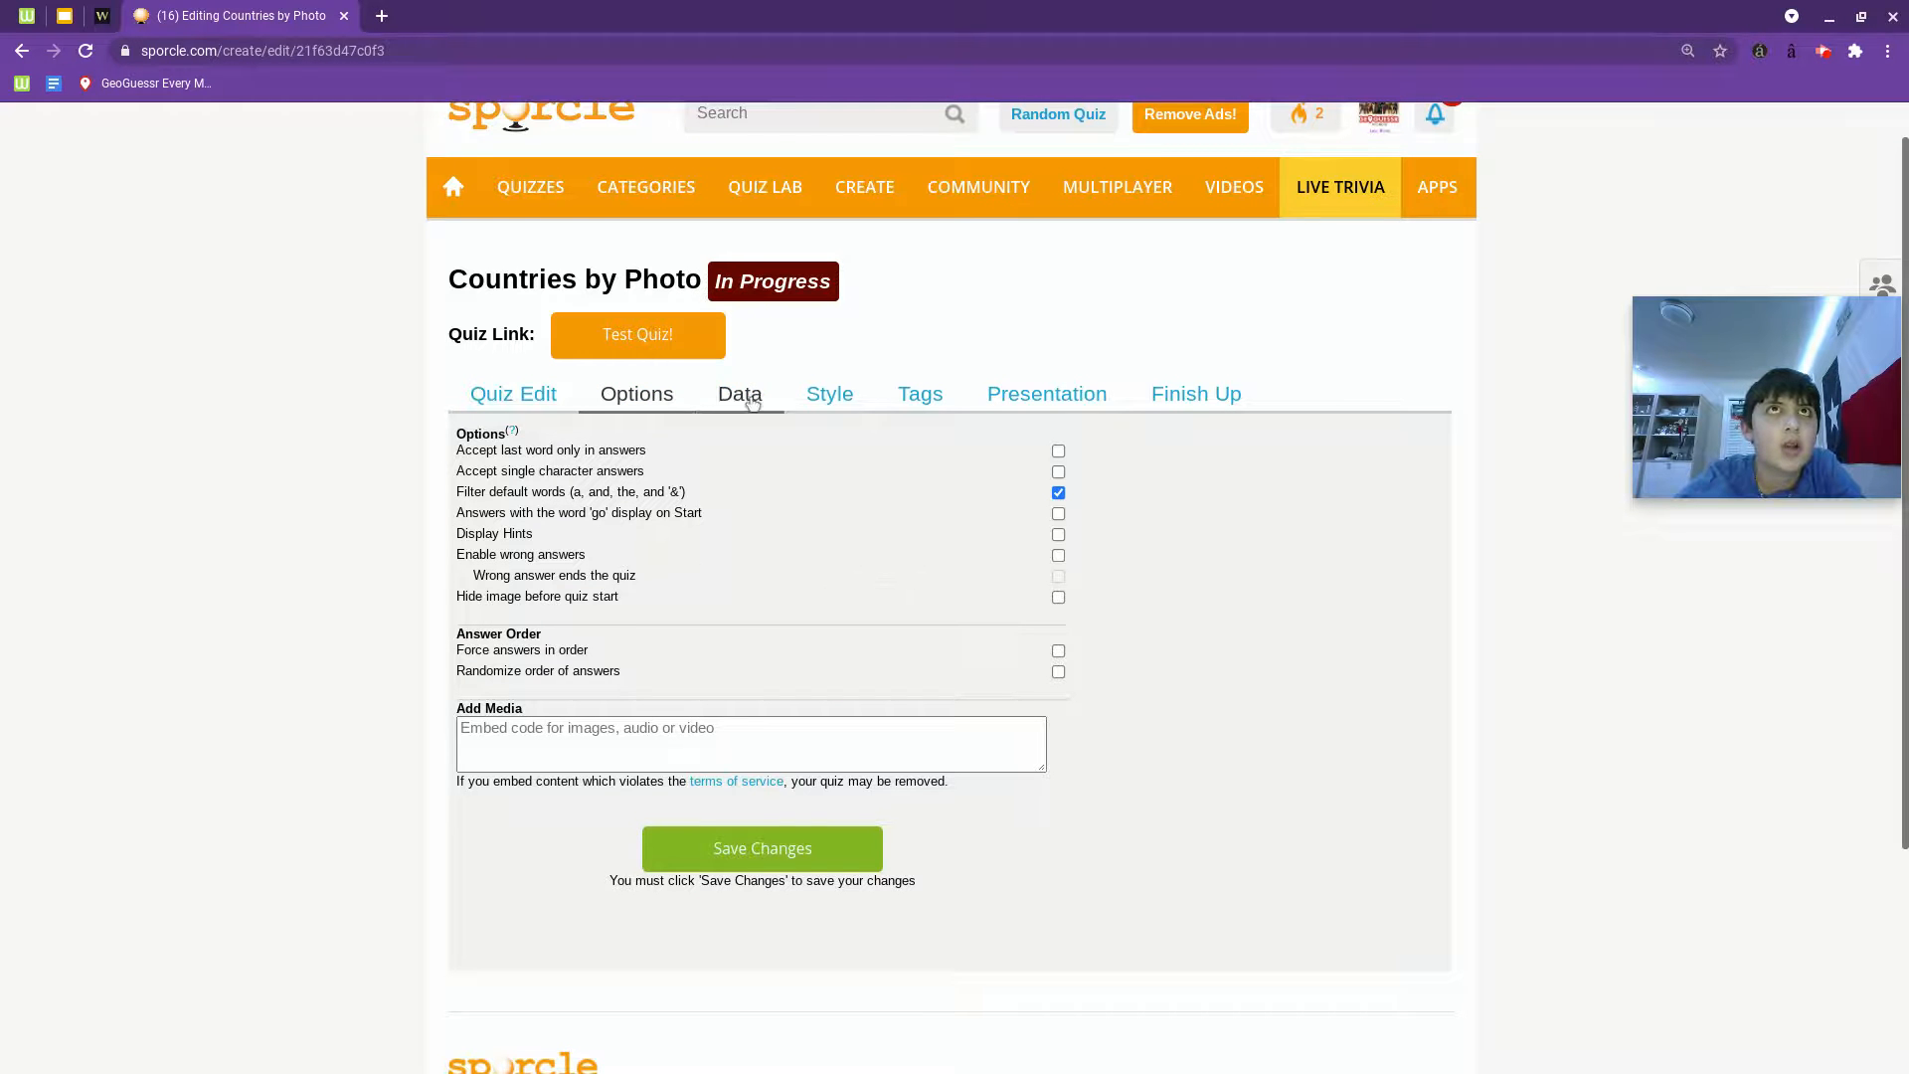
pyautogui.click(513, 397)
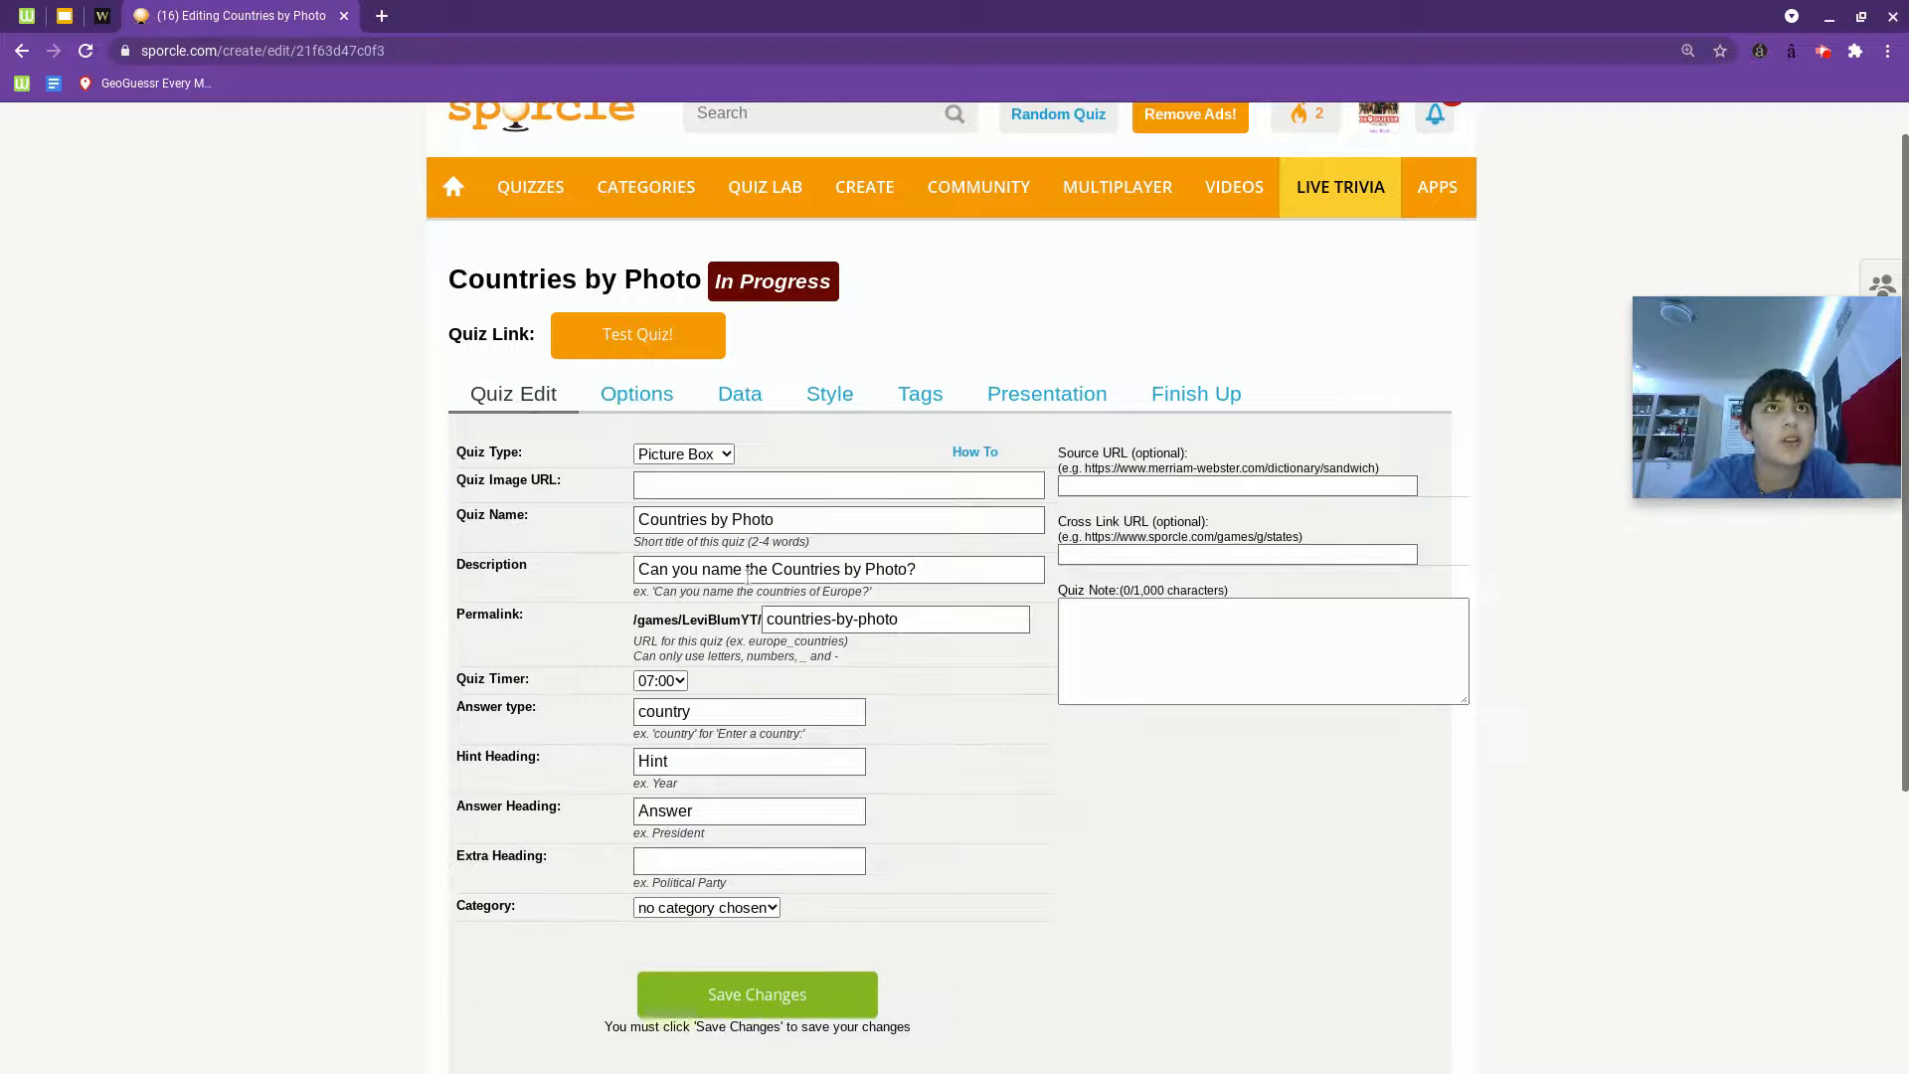
# Change the quiz type to Classic and return to the answer data table.
pyautogui.click(686, 453)
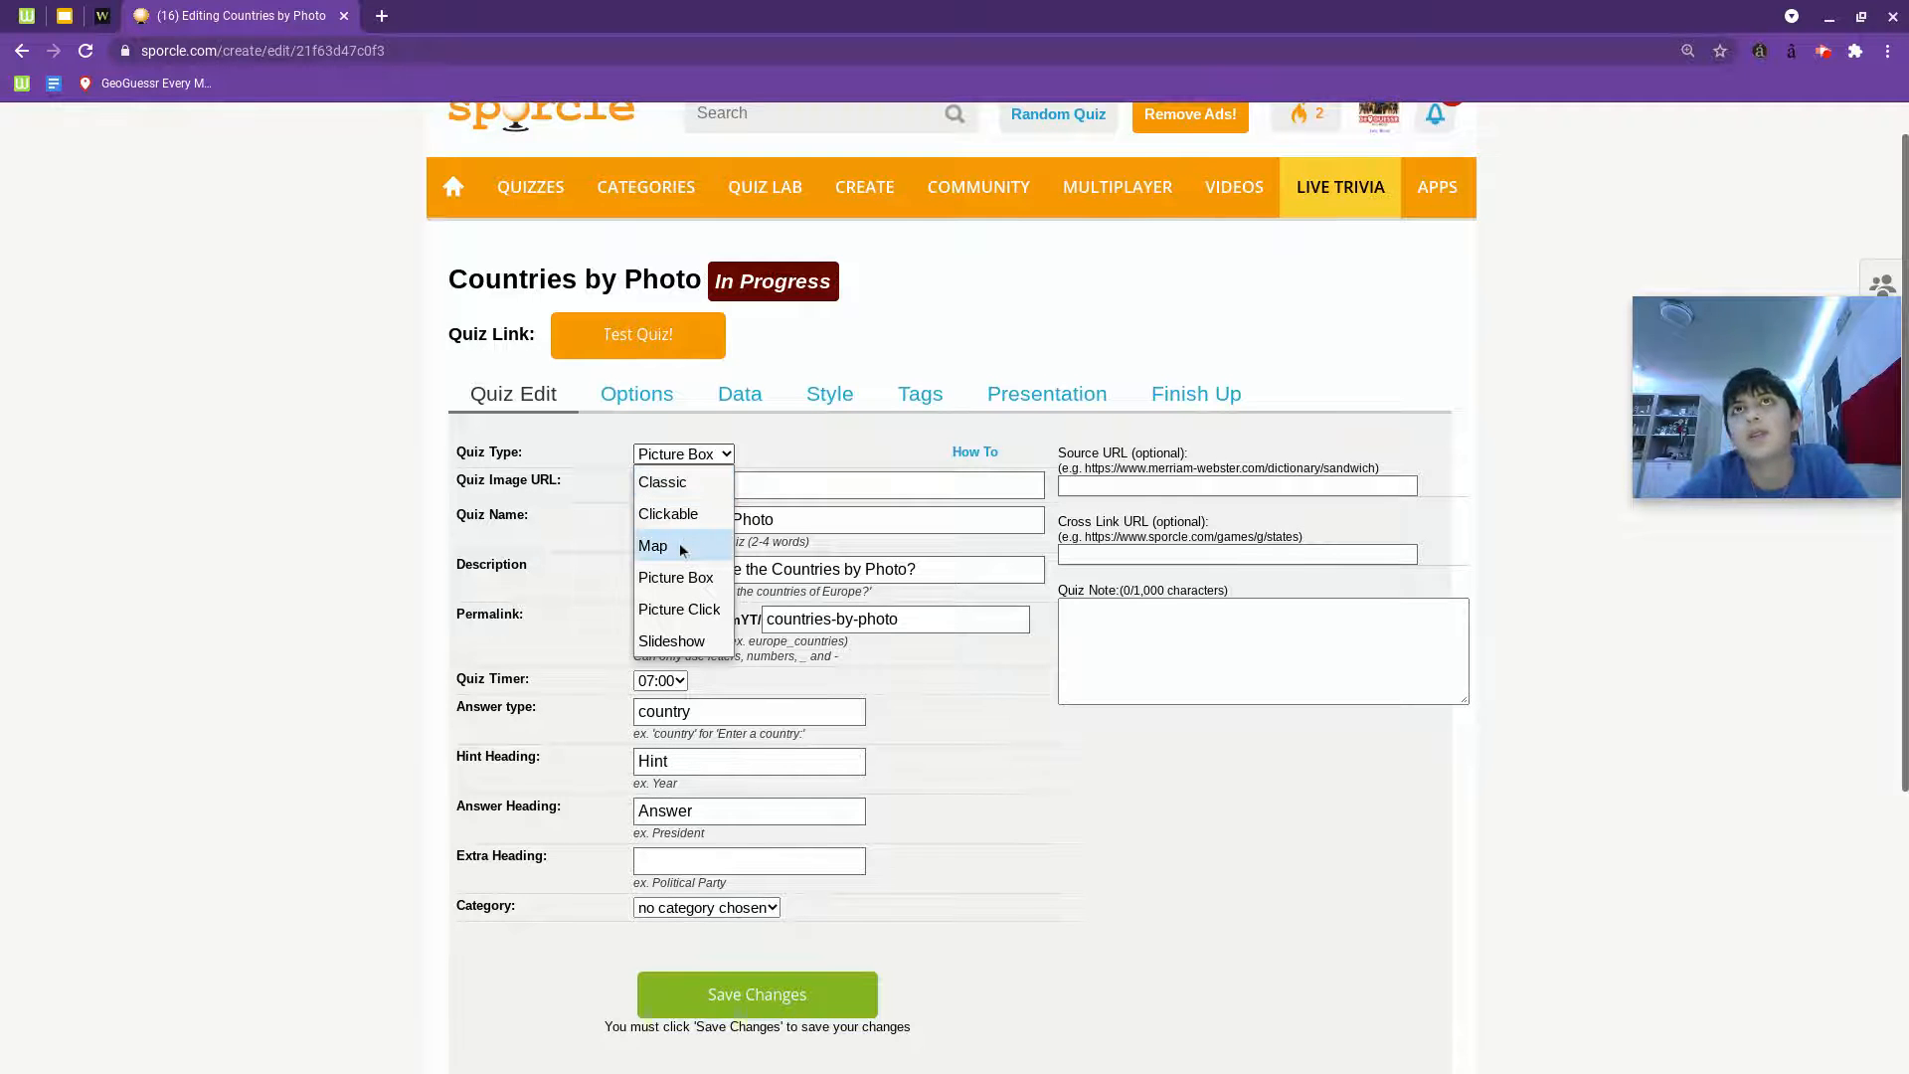
pyautogui.click(661, 483)
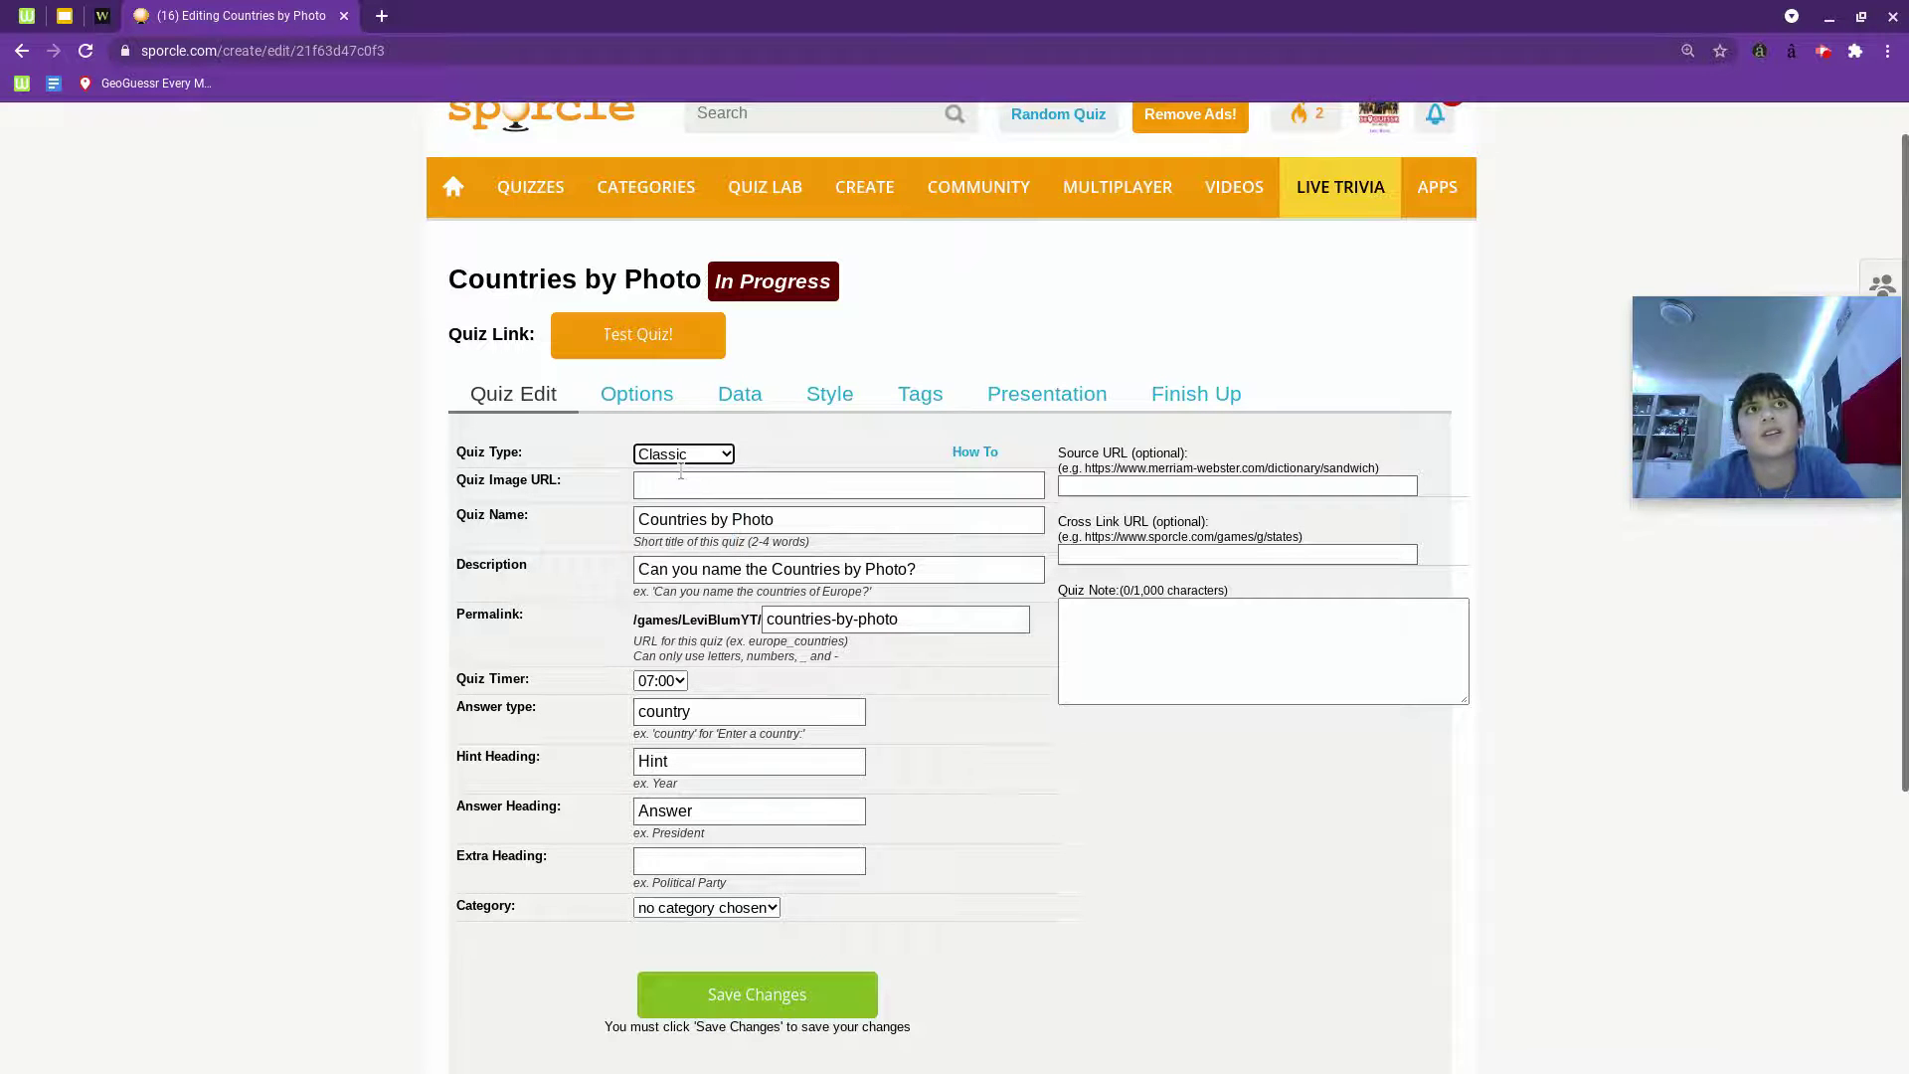
pyautogui.click(830, 396)
pyautogui.click(739, 396)
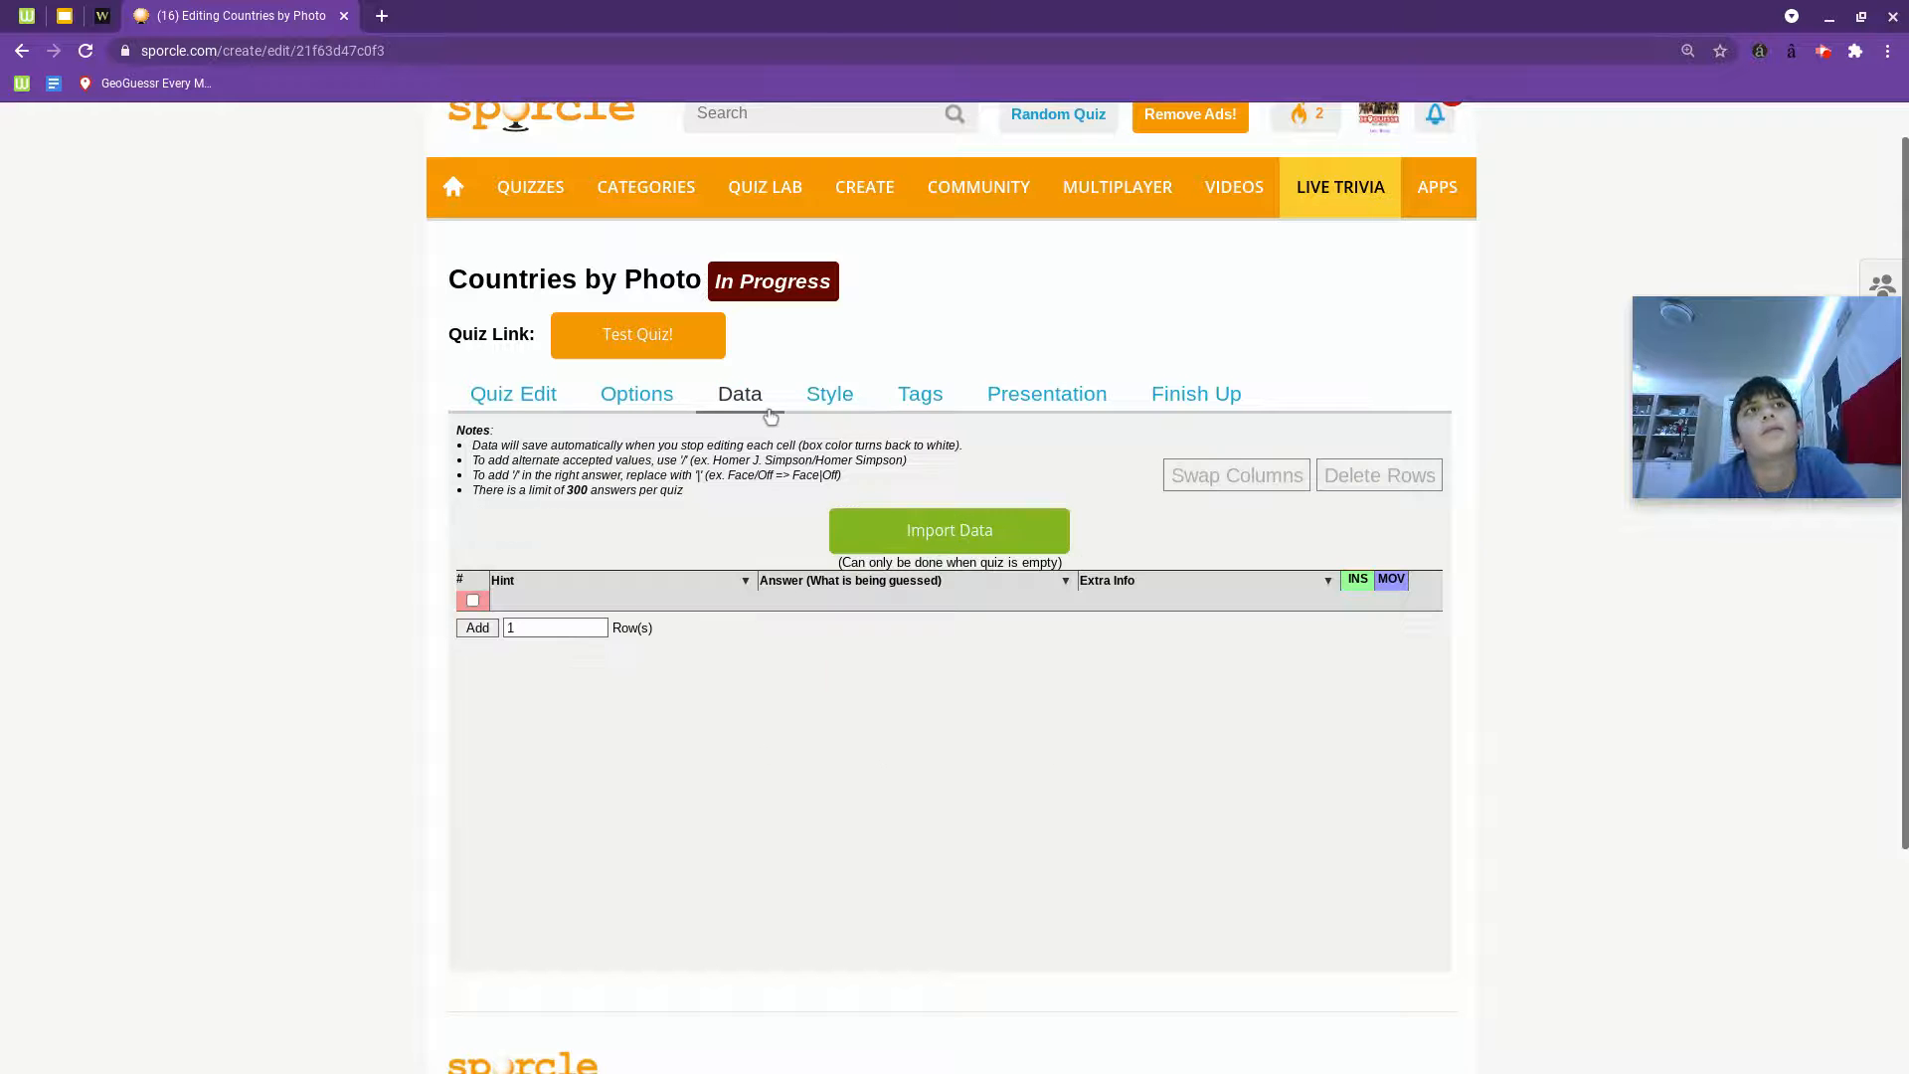
# Add a first empty row to the answer table and go back to the main settings form.
pyautogui.click(477, 628)
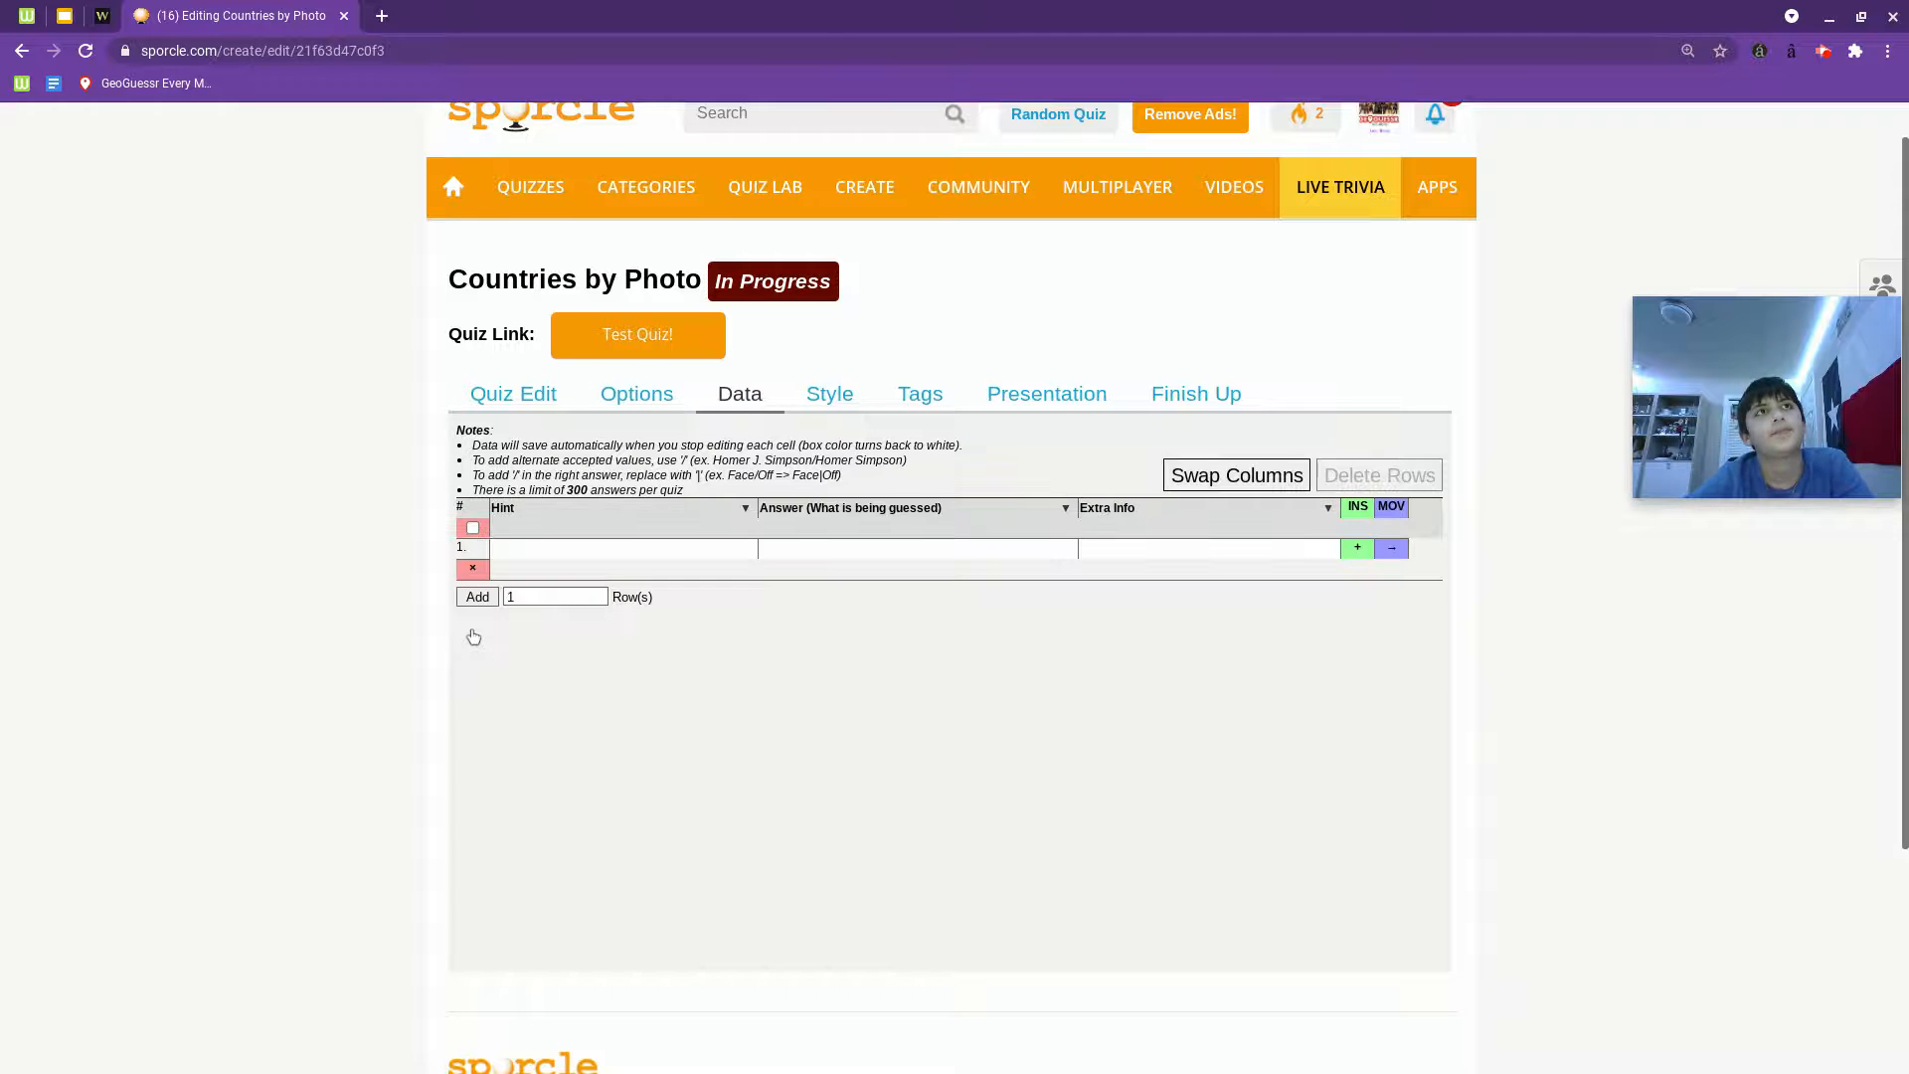
pyautogui.click(608, 548)
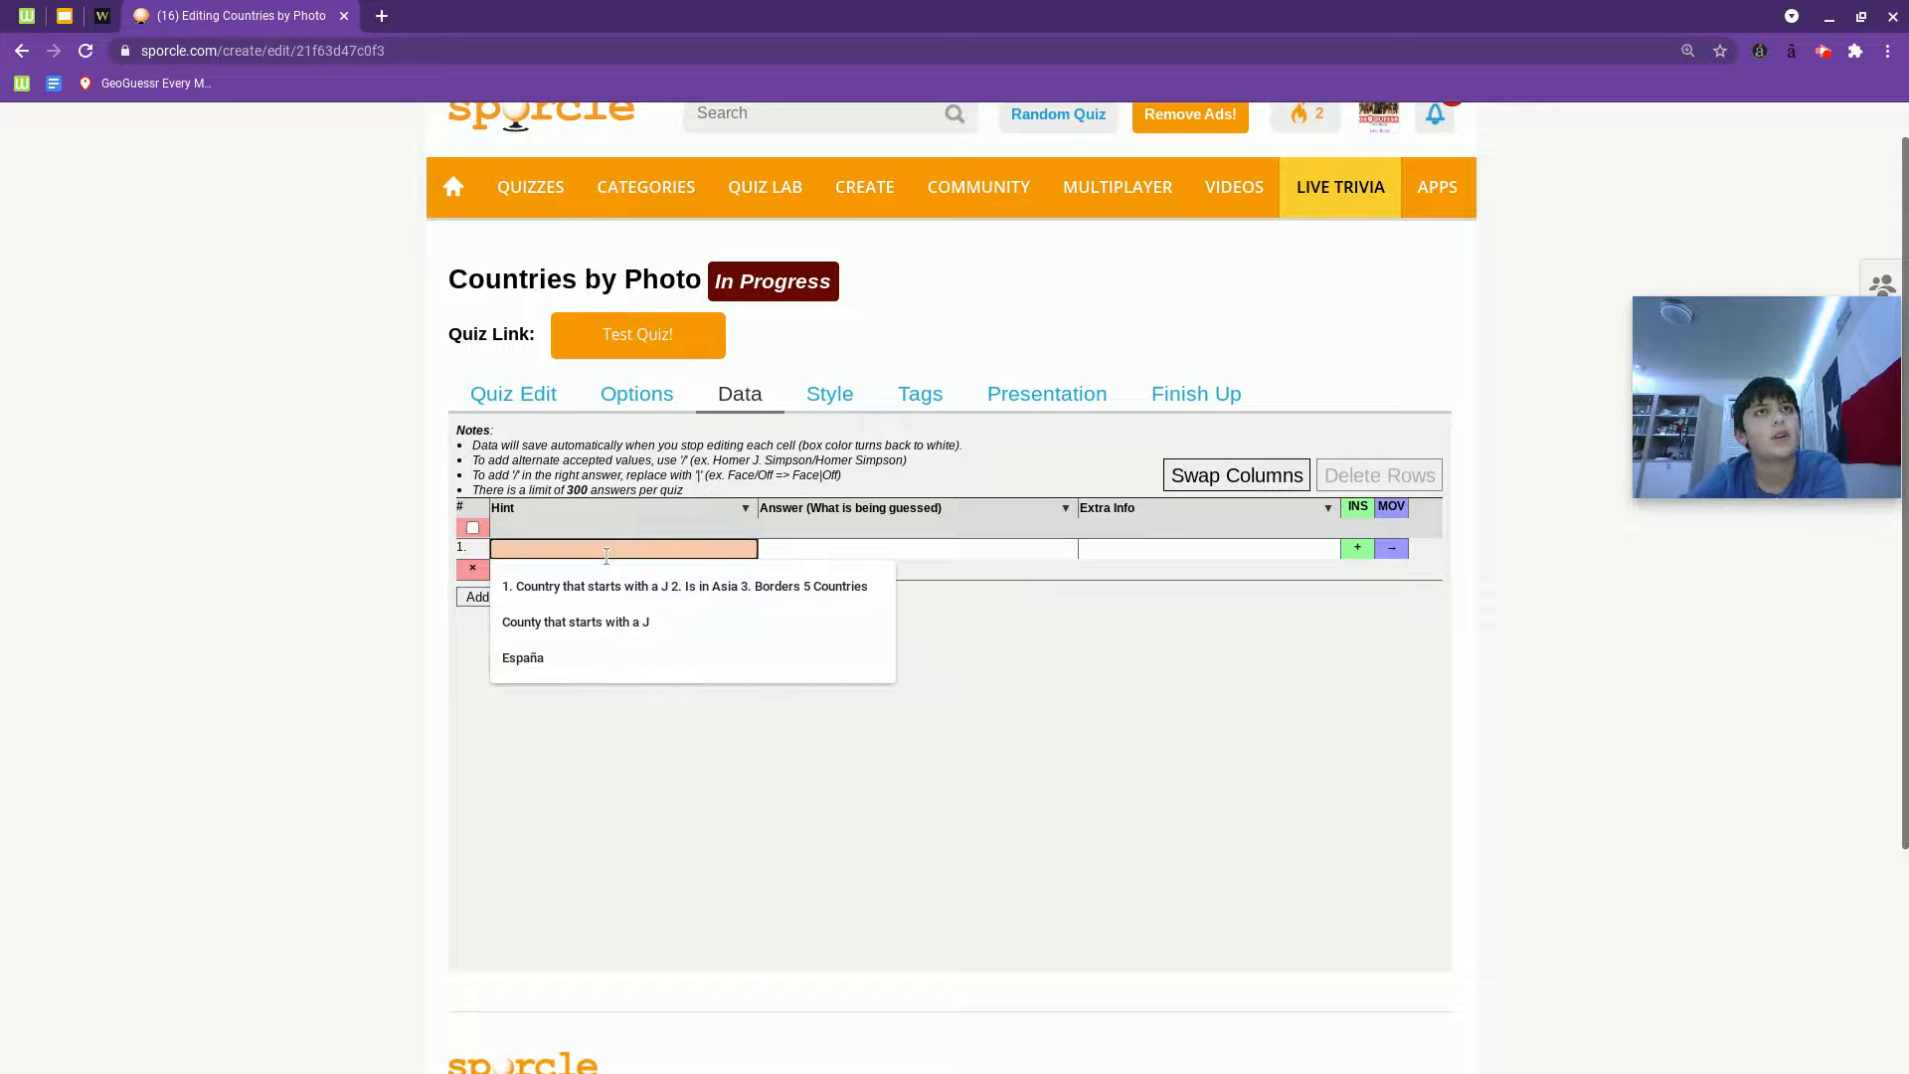
pyautogui.click(630, 735)
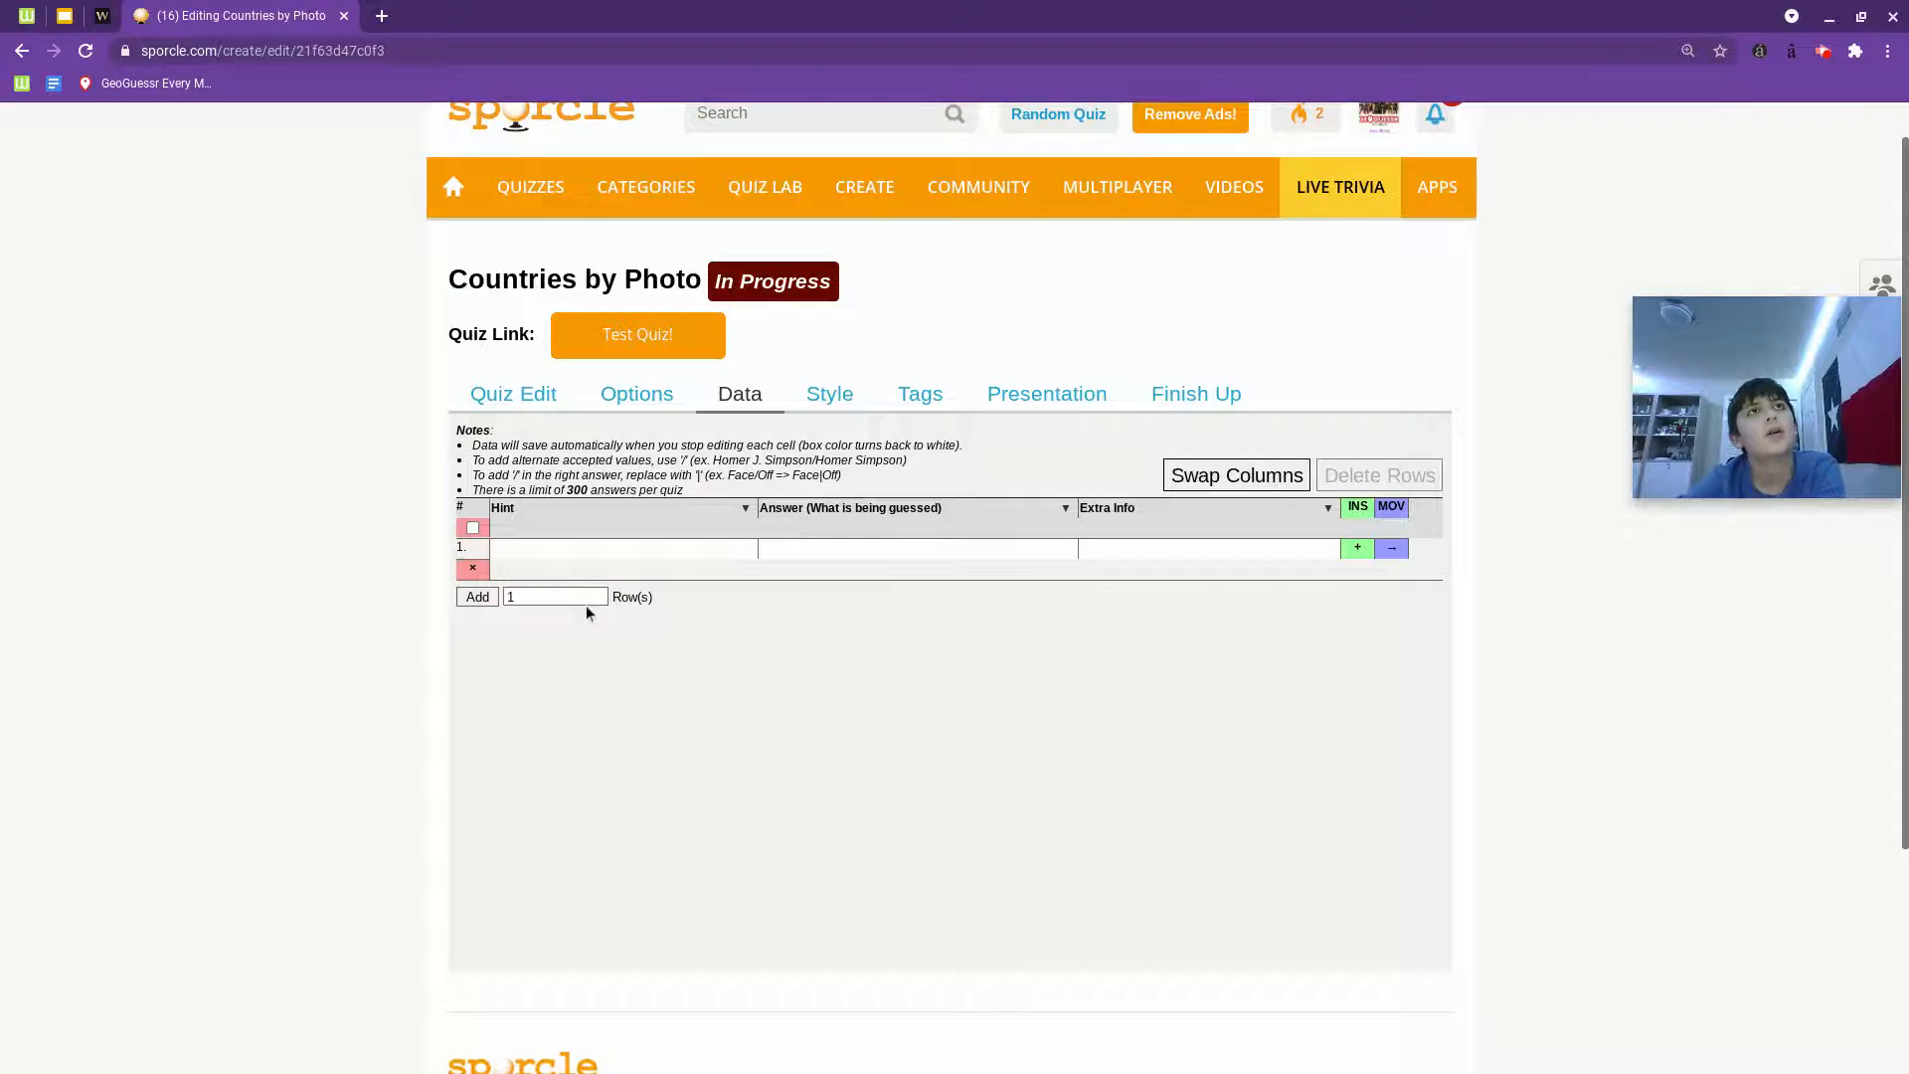
pyautogui.click(543, 548)
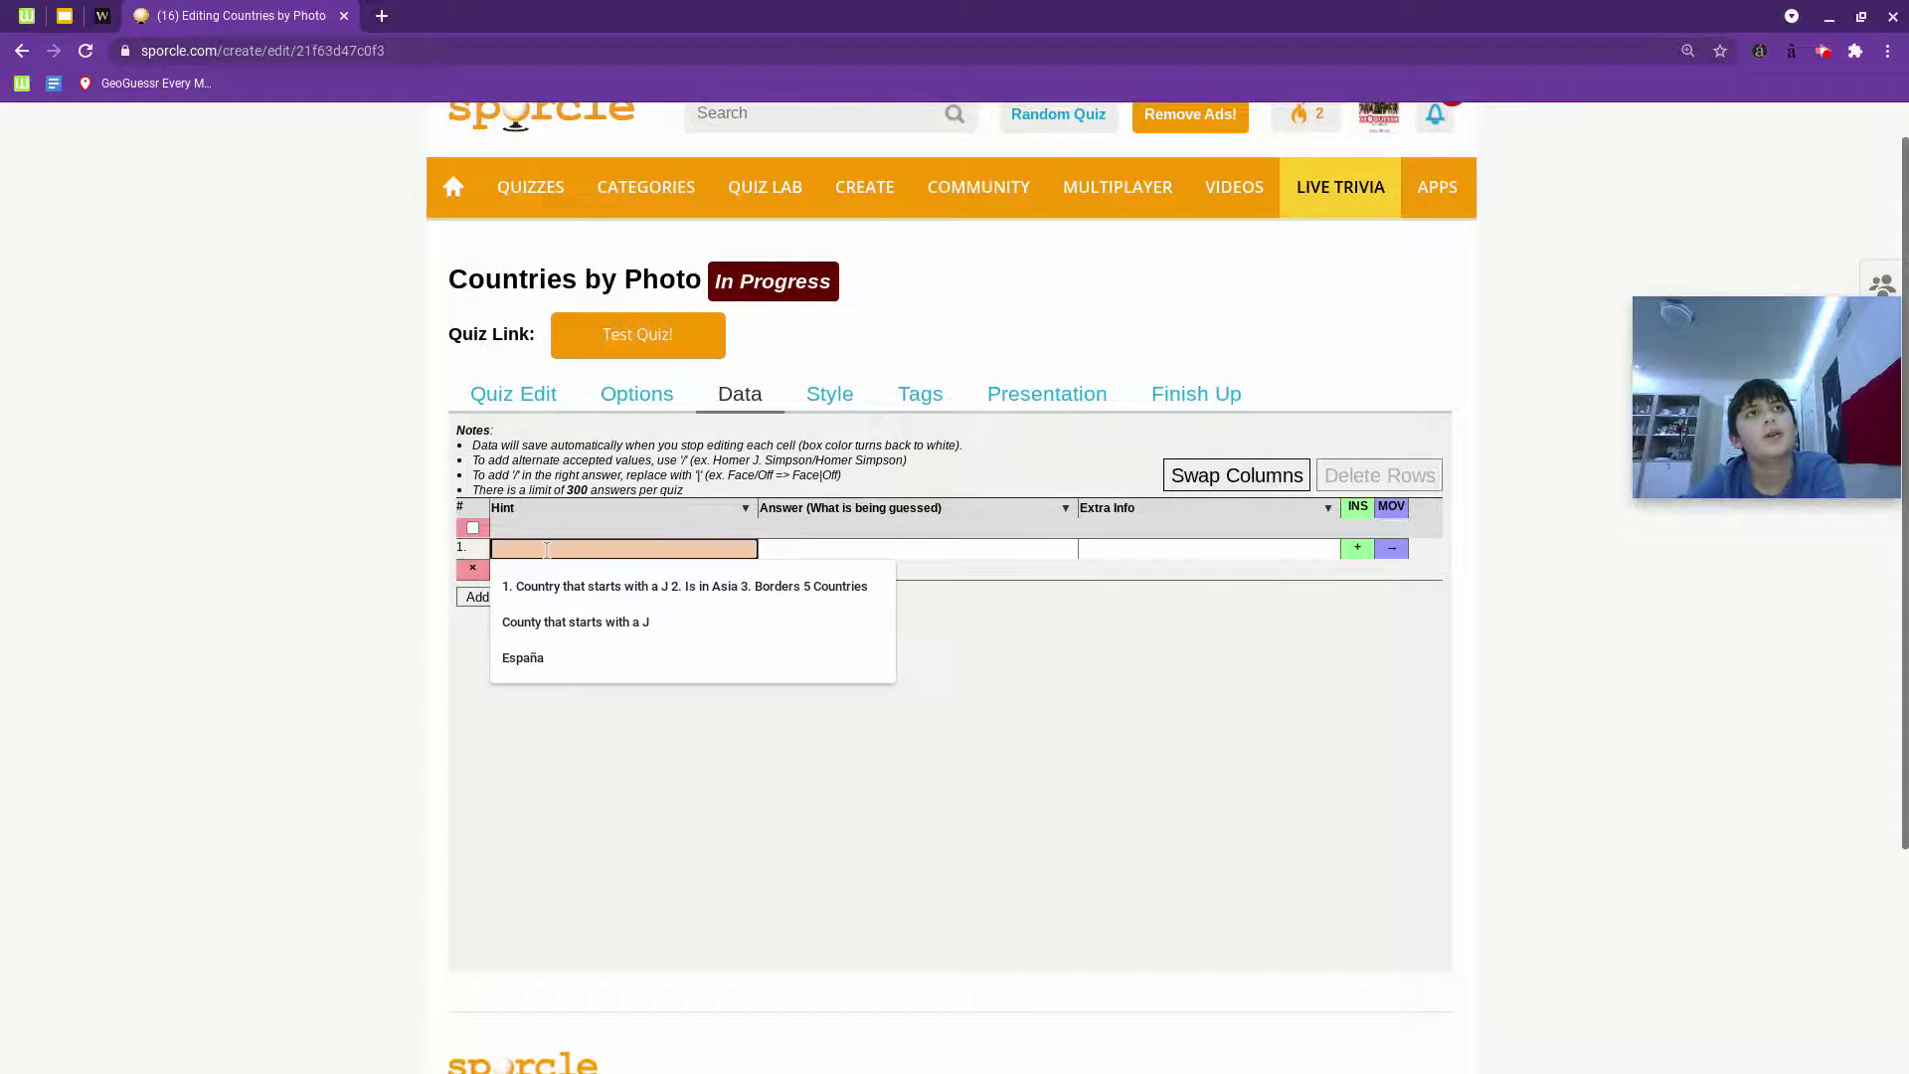
pyautogui.click(517, 392)
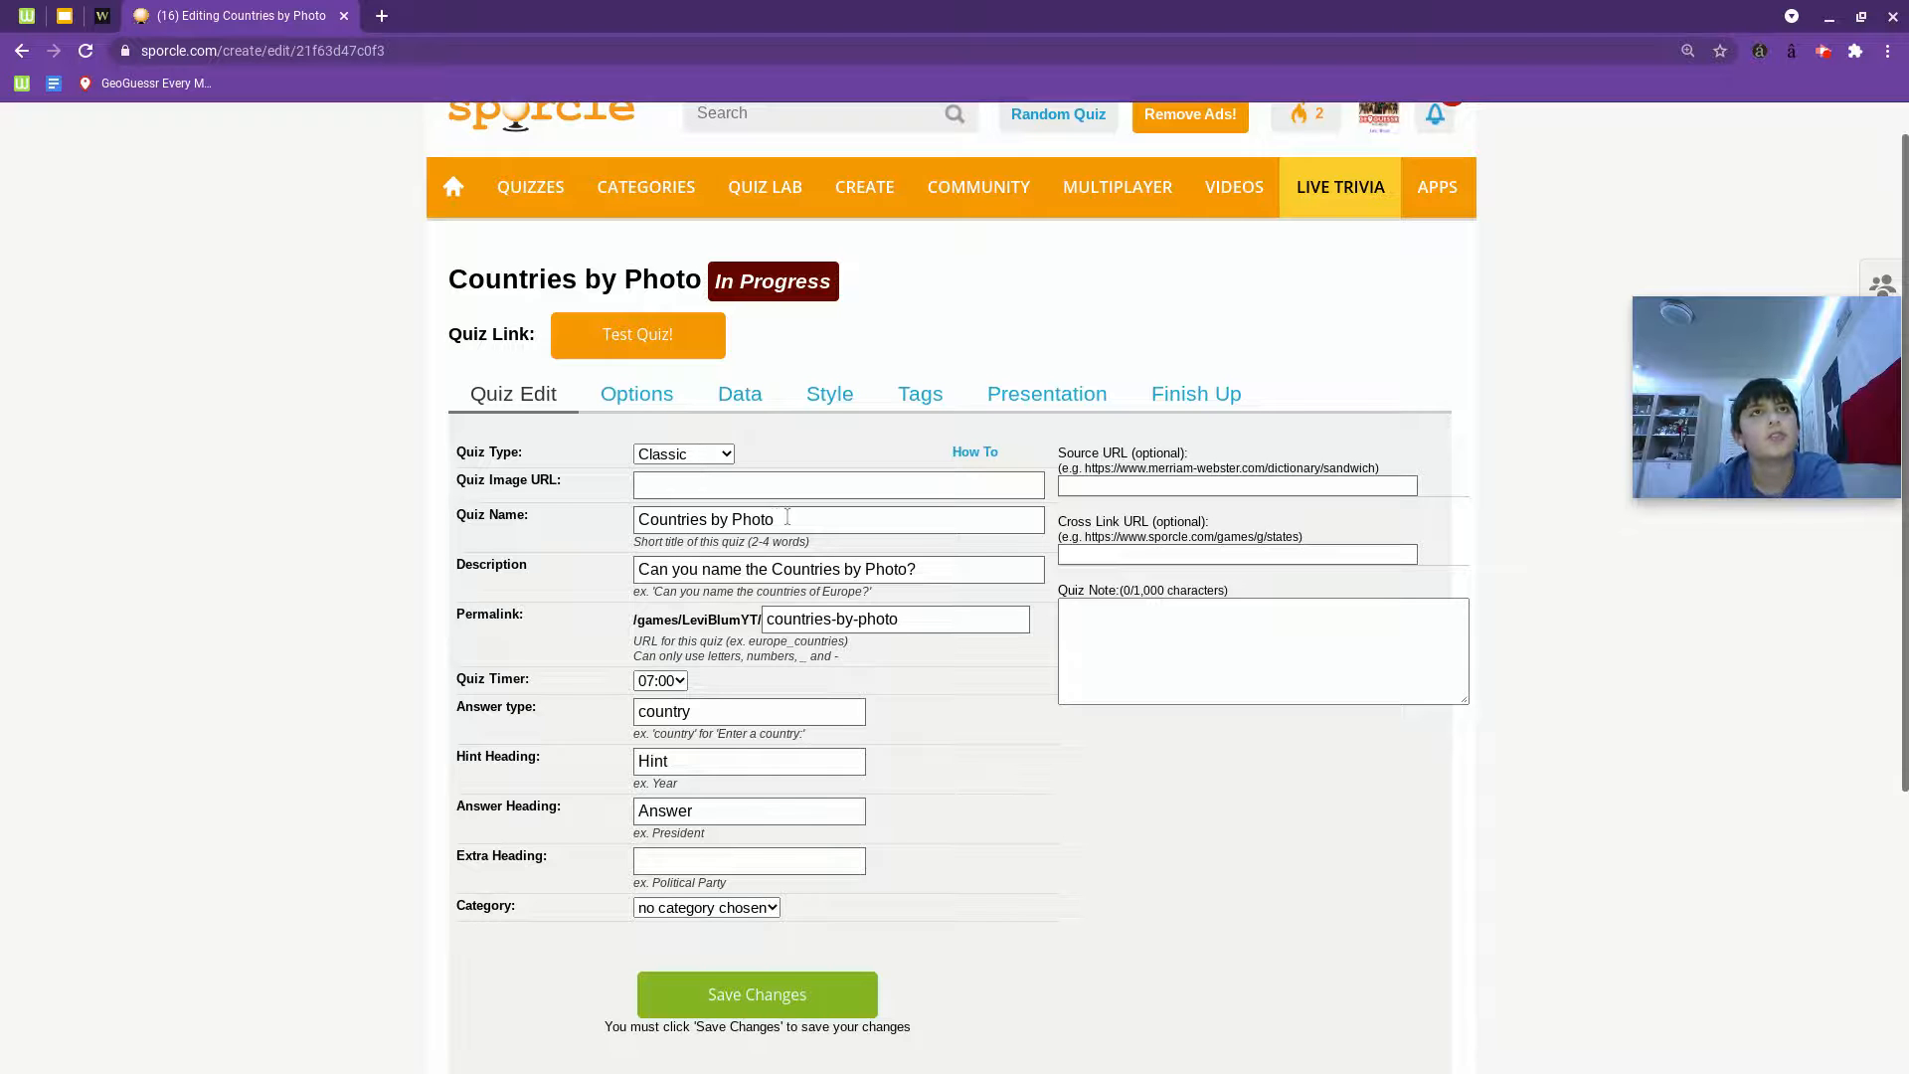
# Erase the old 'Countries by Photo' quiz name.
pyautogui.click(788, 518)
pyautogui.press('BackSpace')
pyautogui.press('BackSpace')
pyautogui.press('BackSpace')
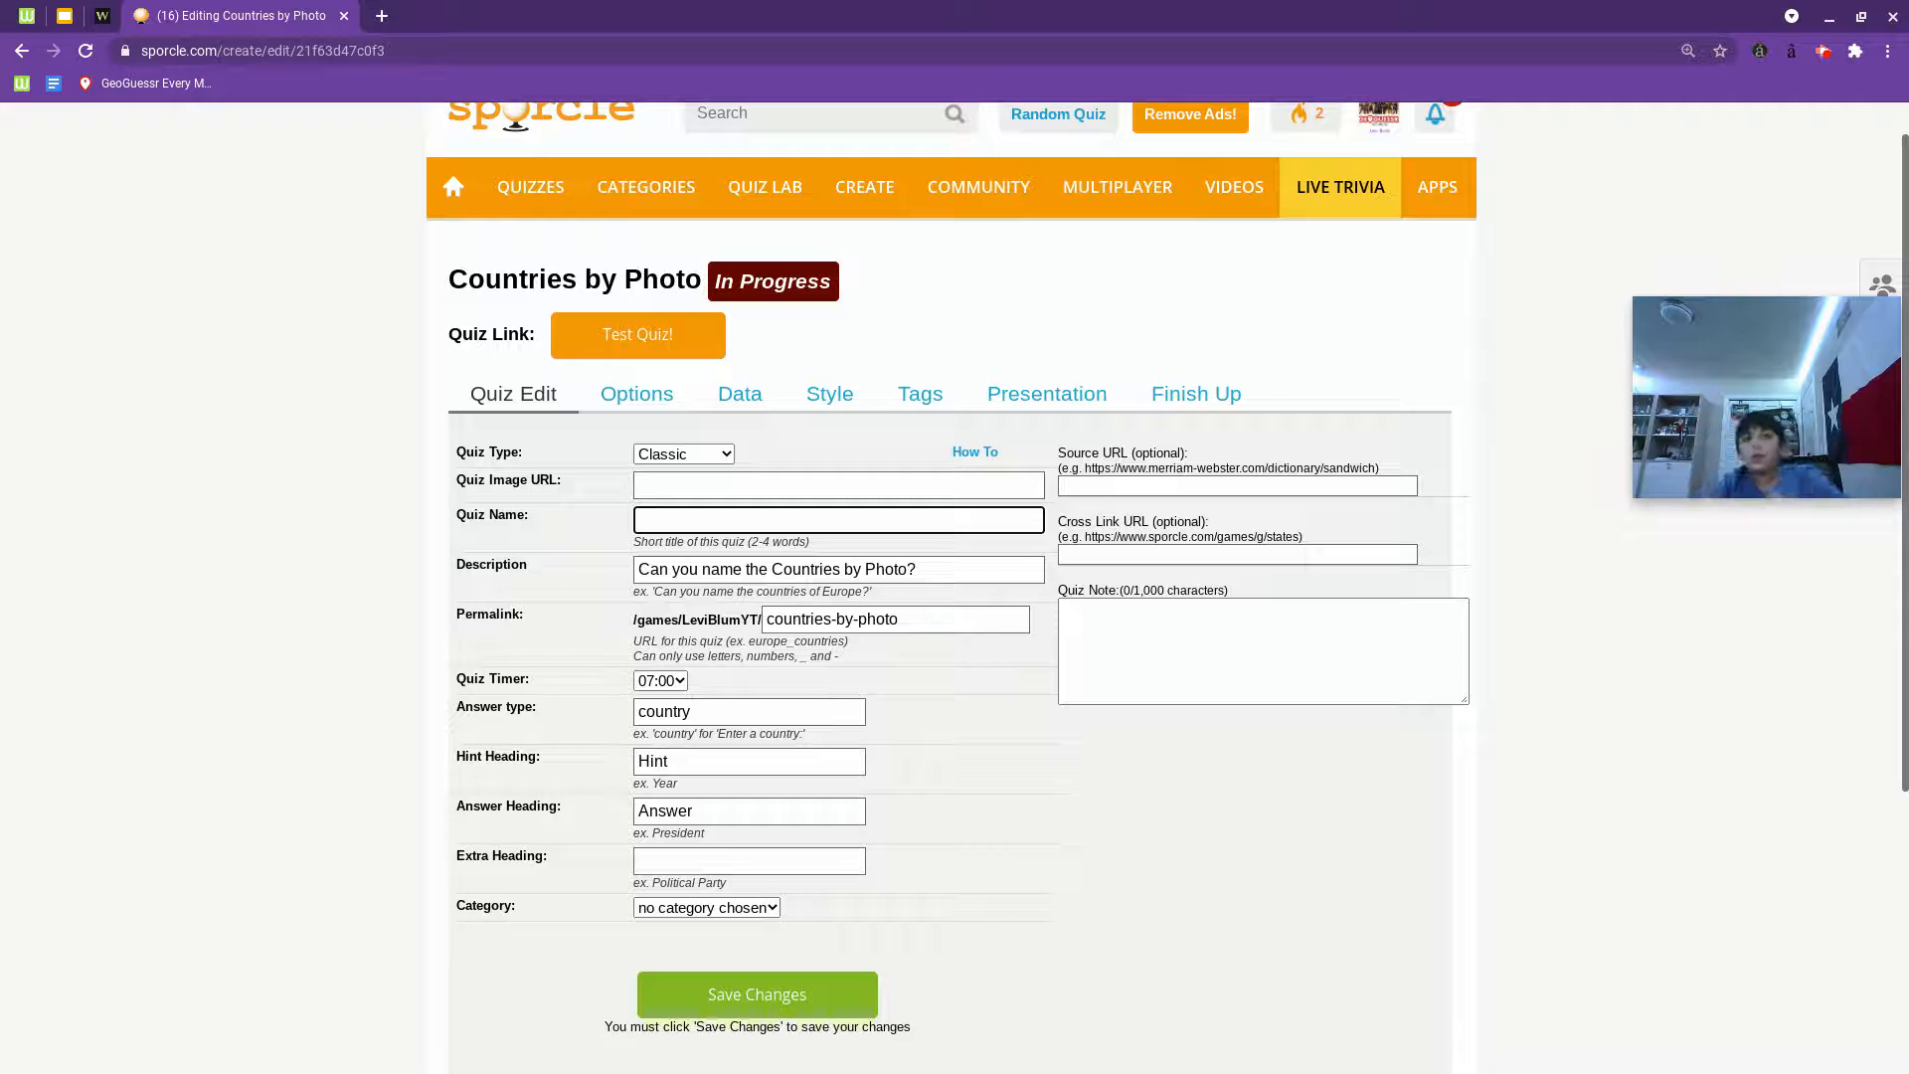
# File the quiz under Geography and start the new name with 'Top'.
pyautogui.click(707, 910)
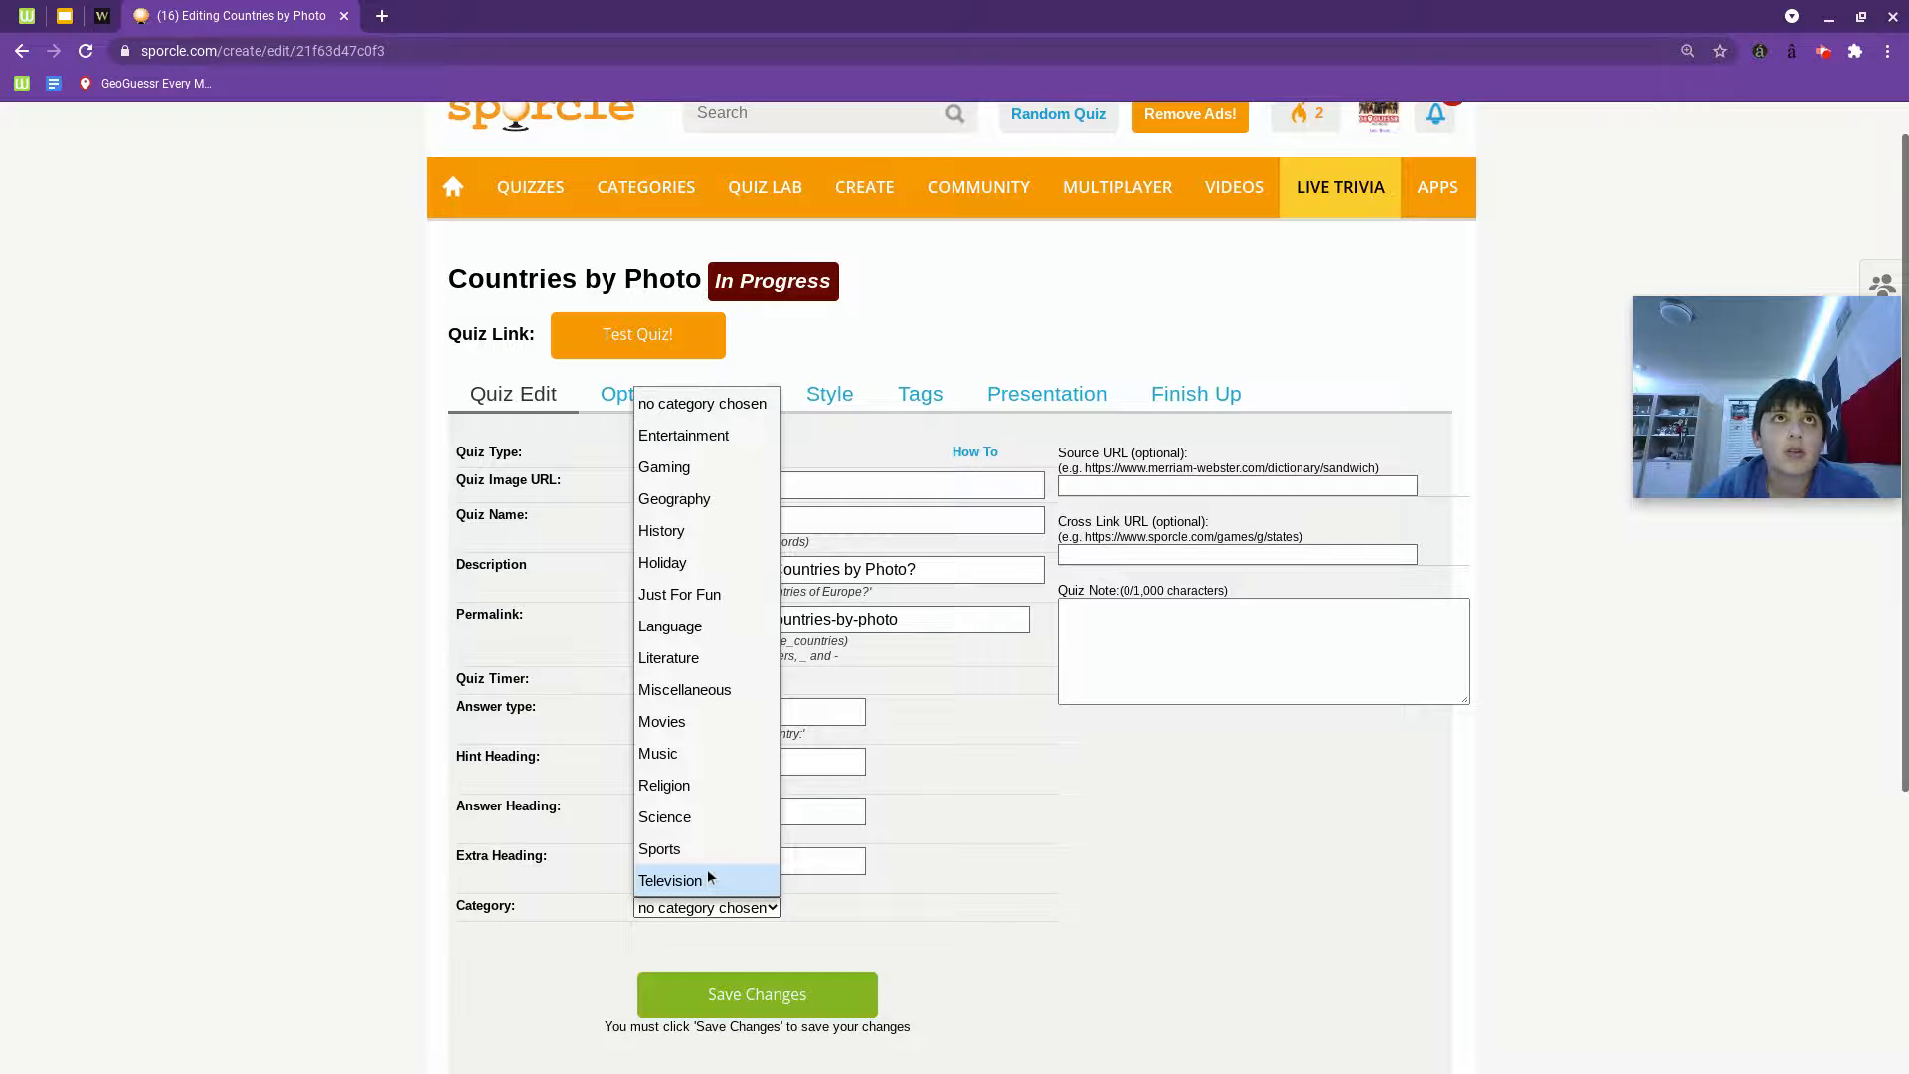
pyautogui.click(676, 501)
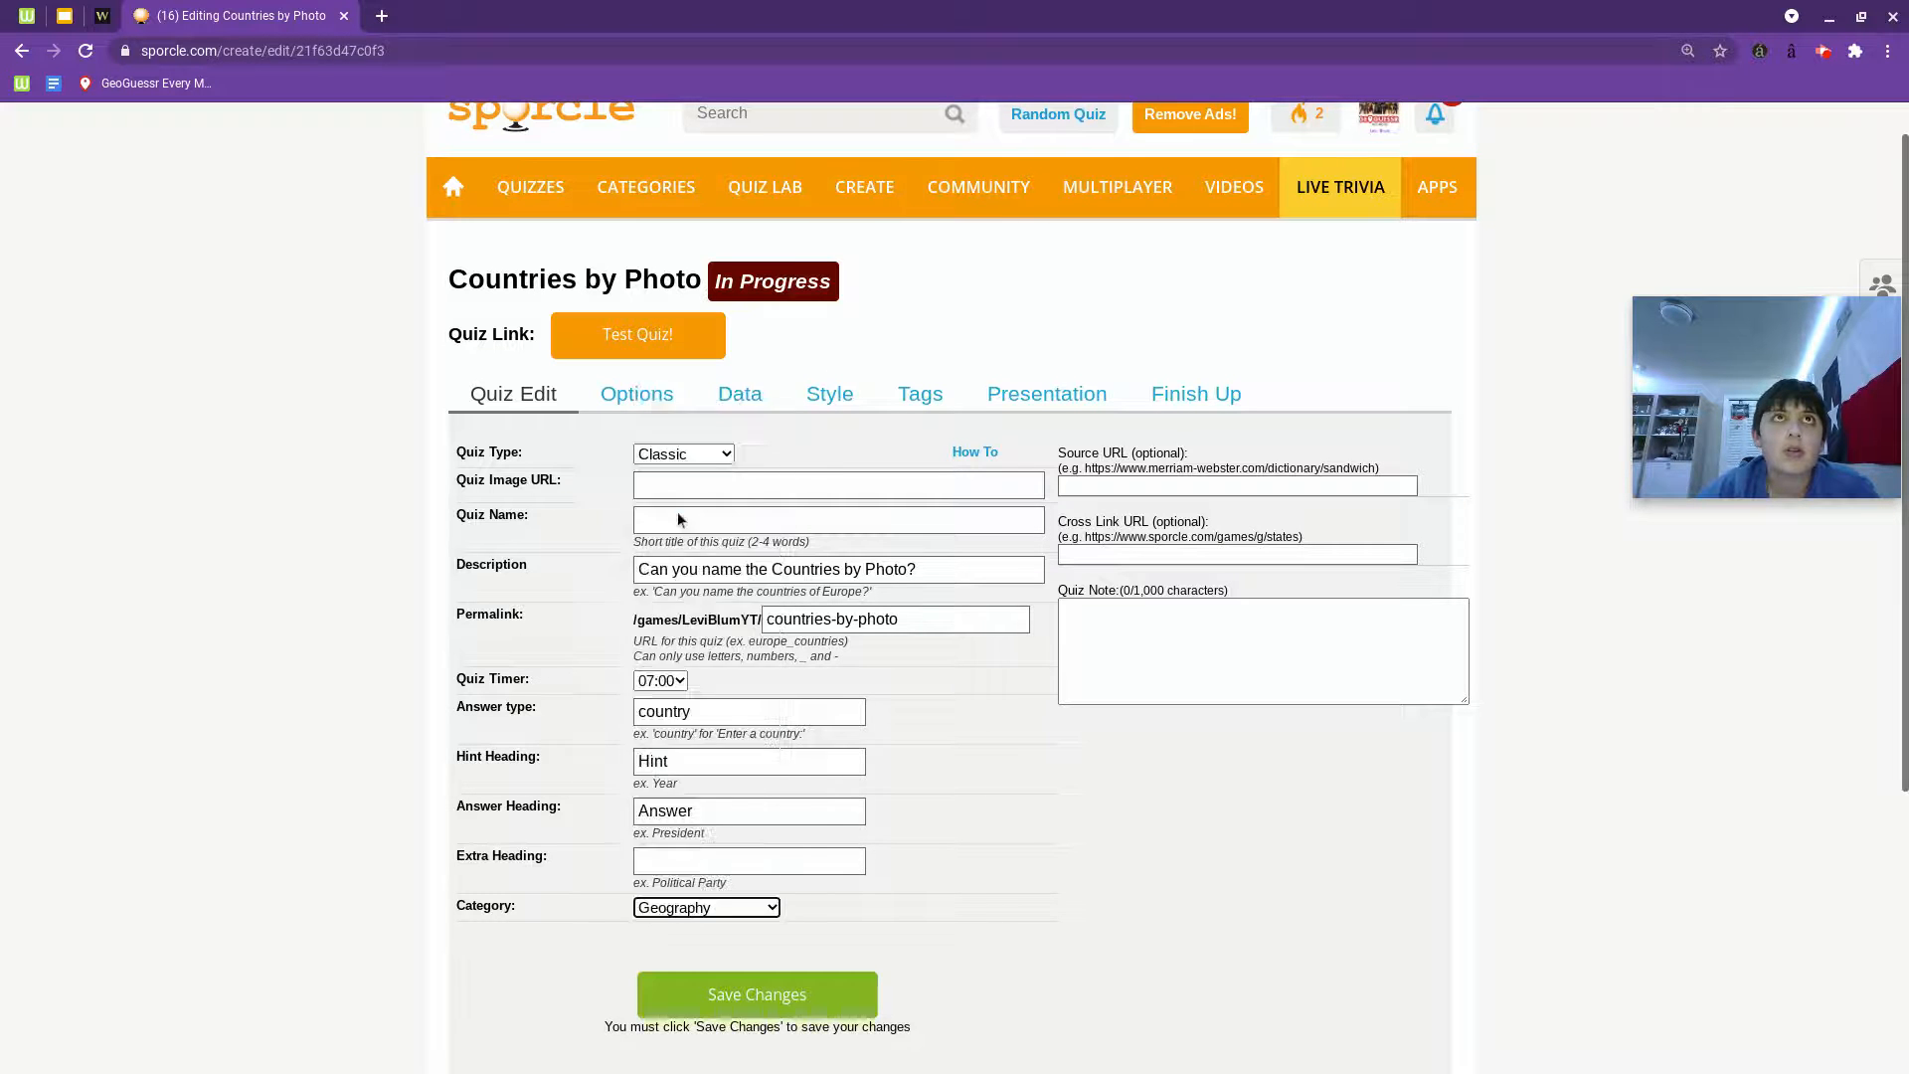
pyautogui.click(698, 522)
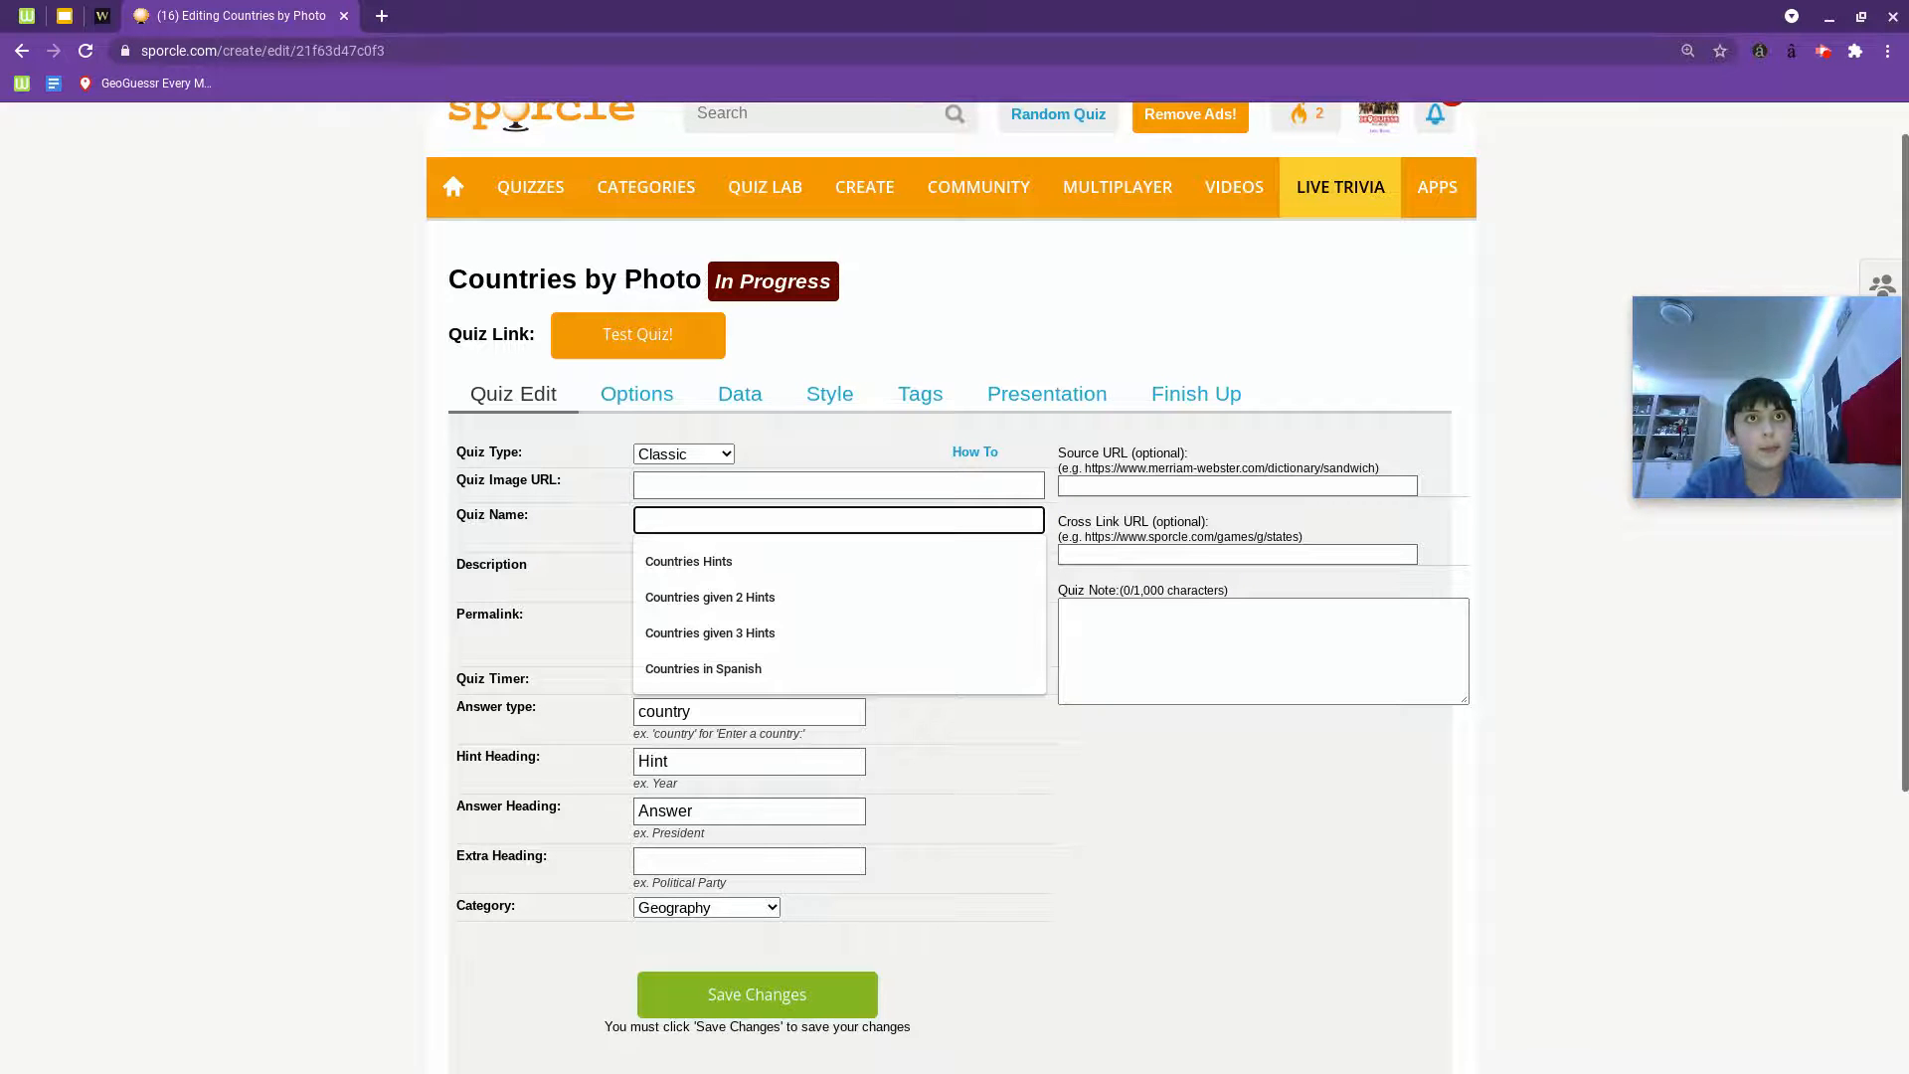
pyautogui.write('Top')
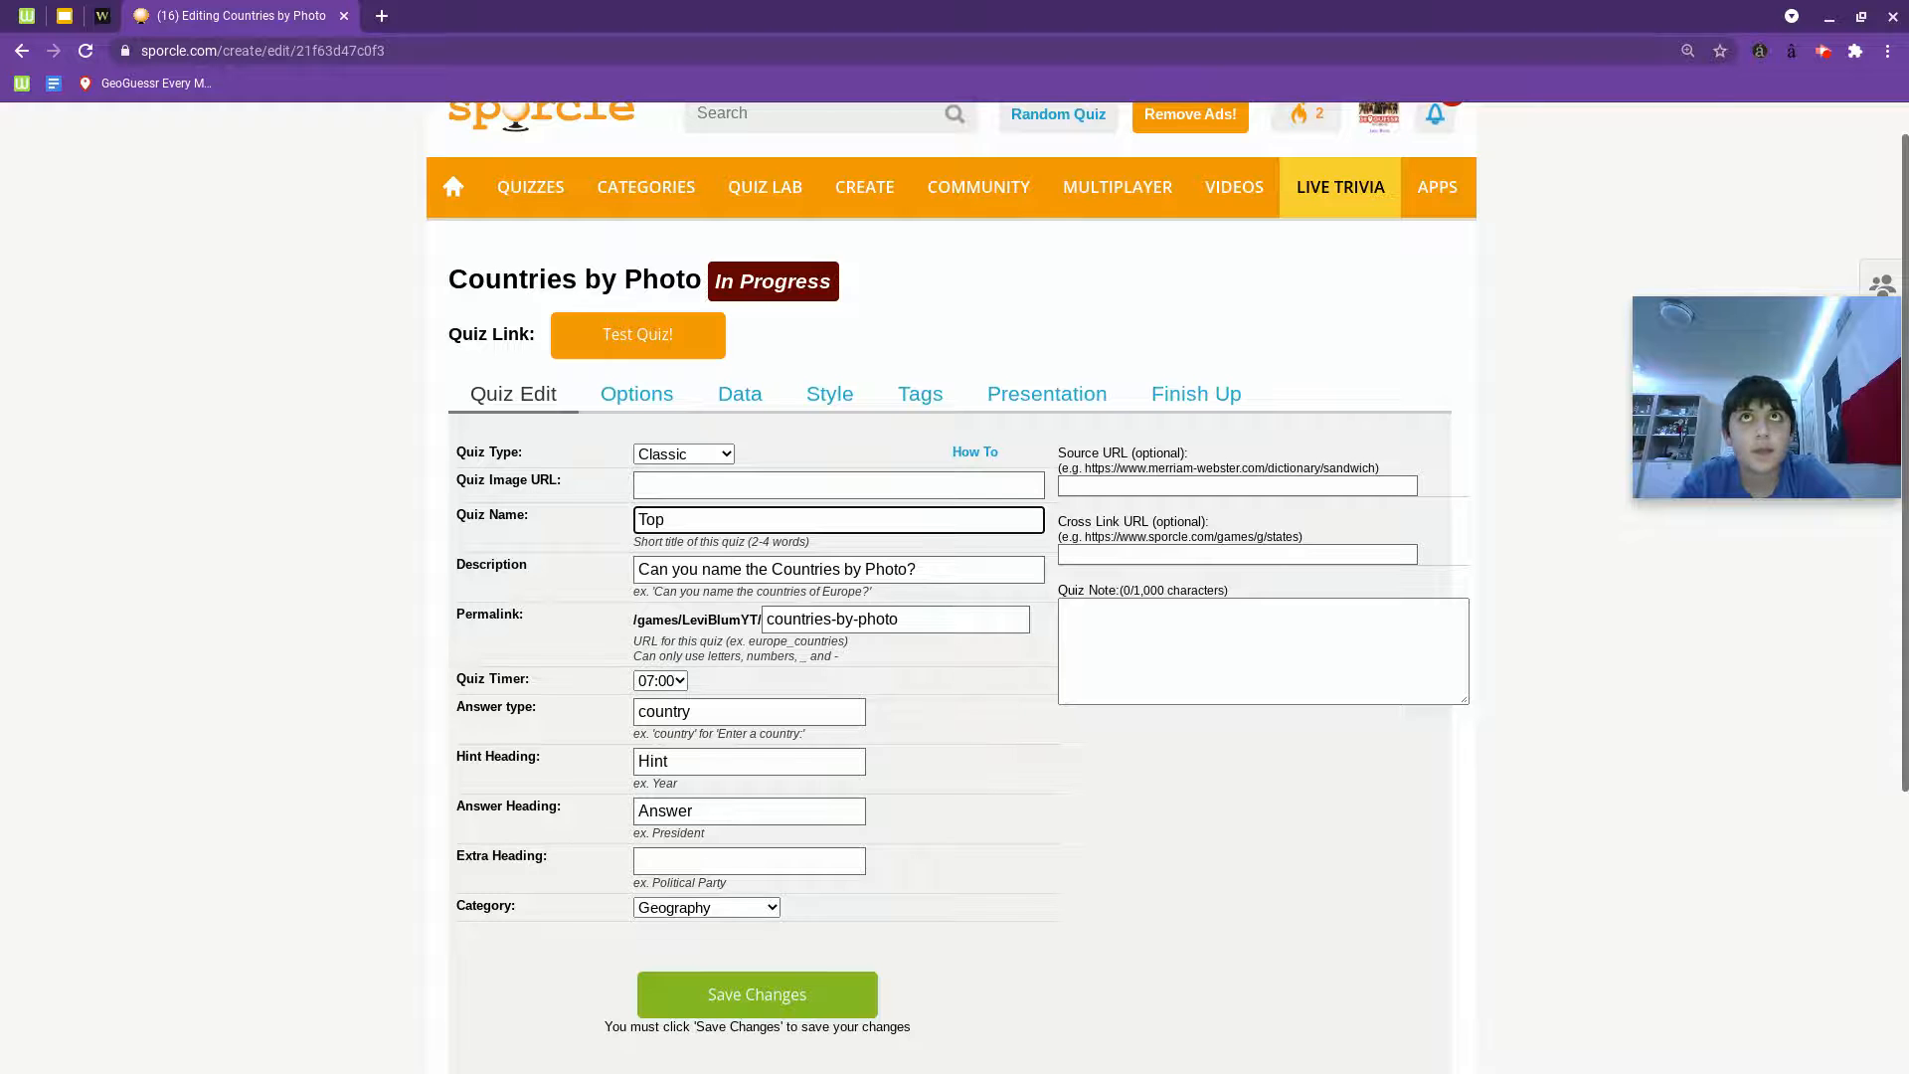
pyautogui.write(' 15')
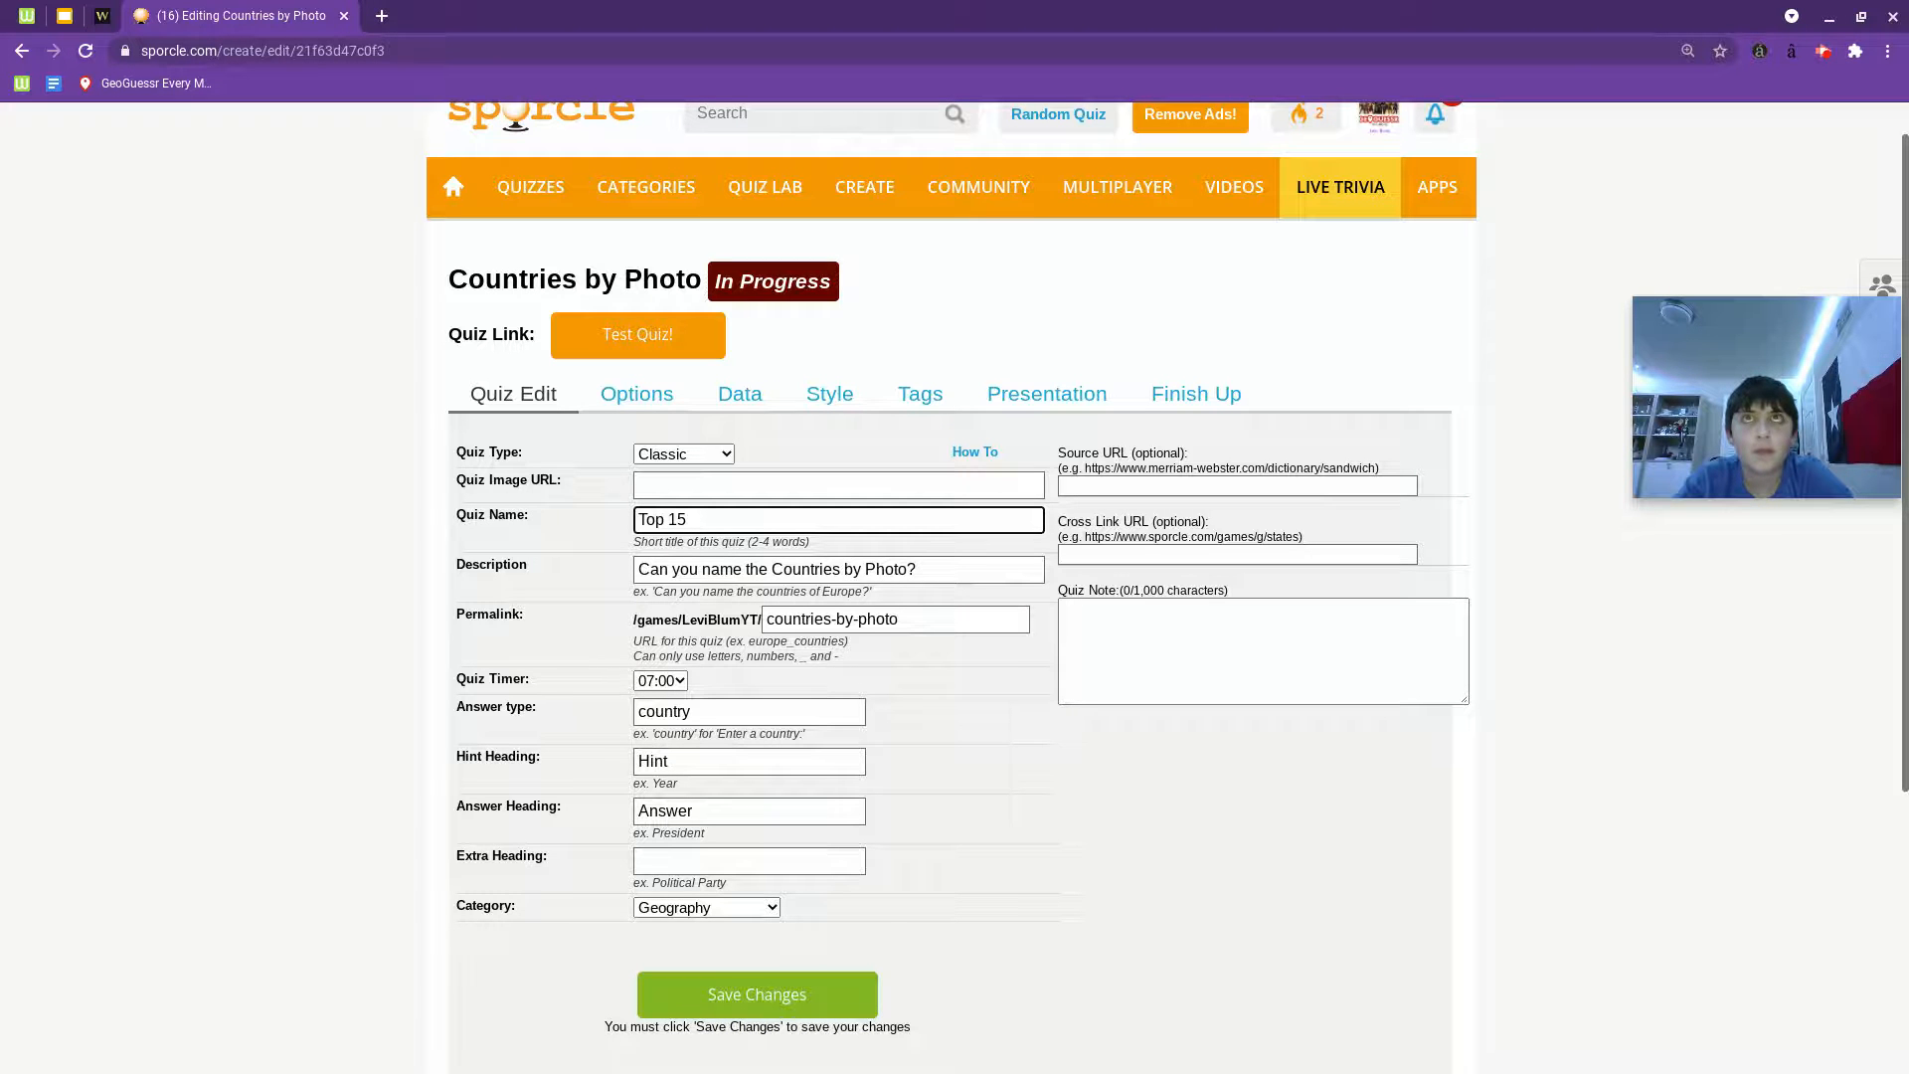
# Finish the name 'Top 25 in Population', rewrite the description to match, and save changes.
pyautogui.press('BackSpace')
pyautogui.press('BackSpace')
pyautogui.write('25 in Population')
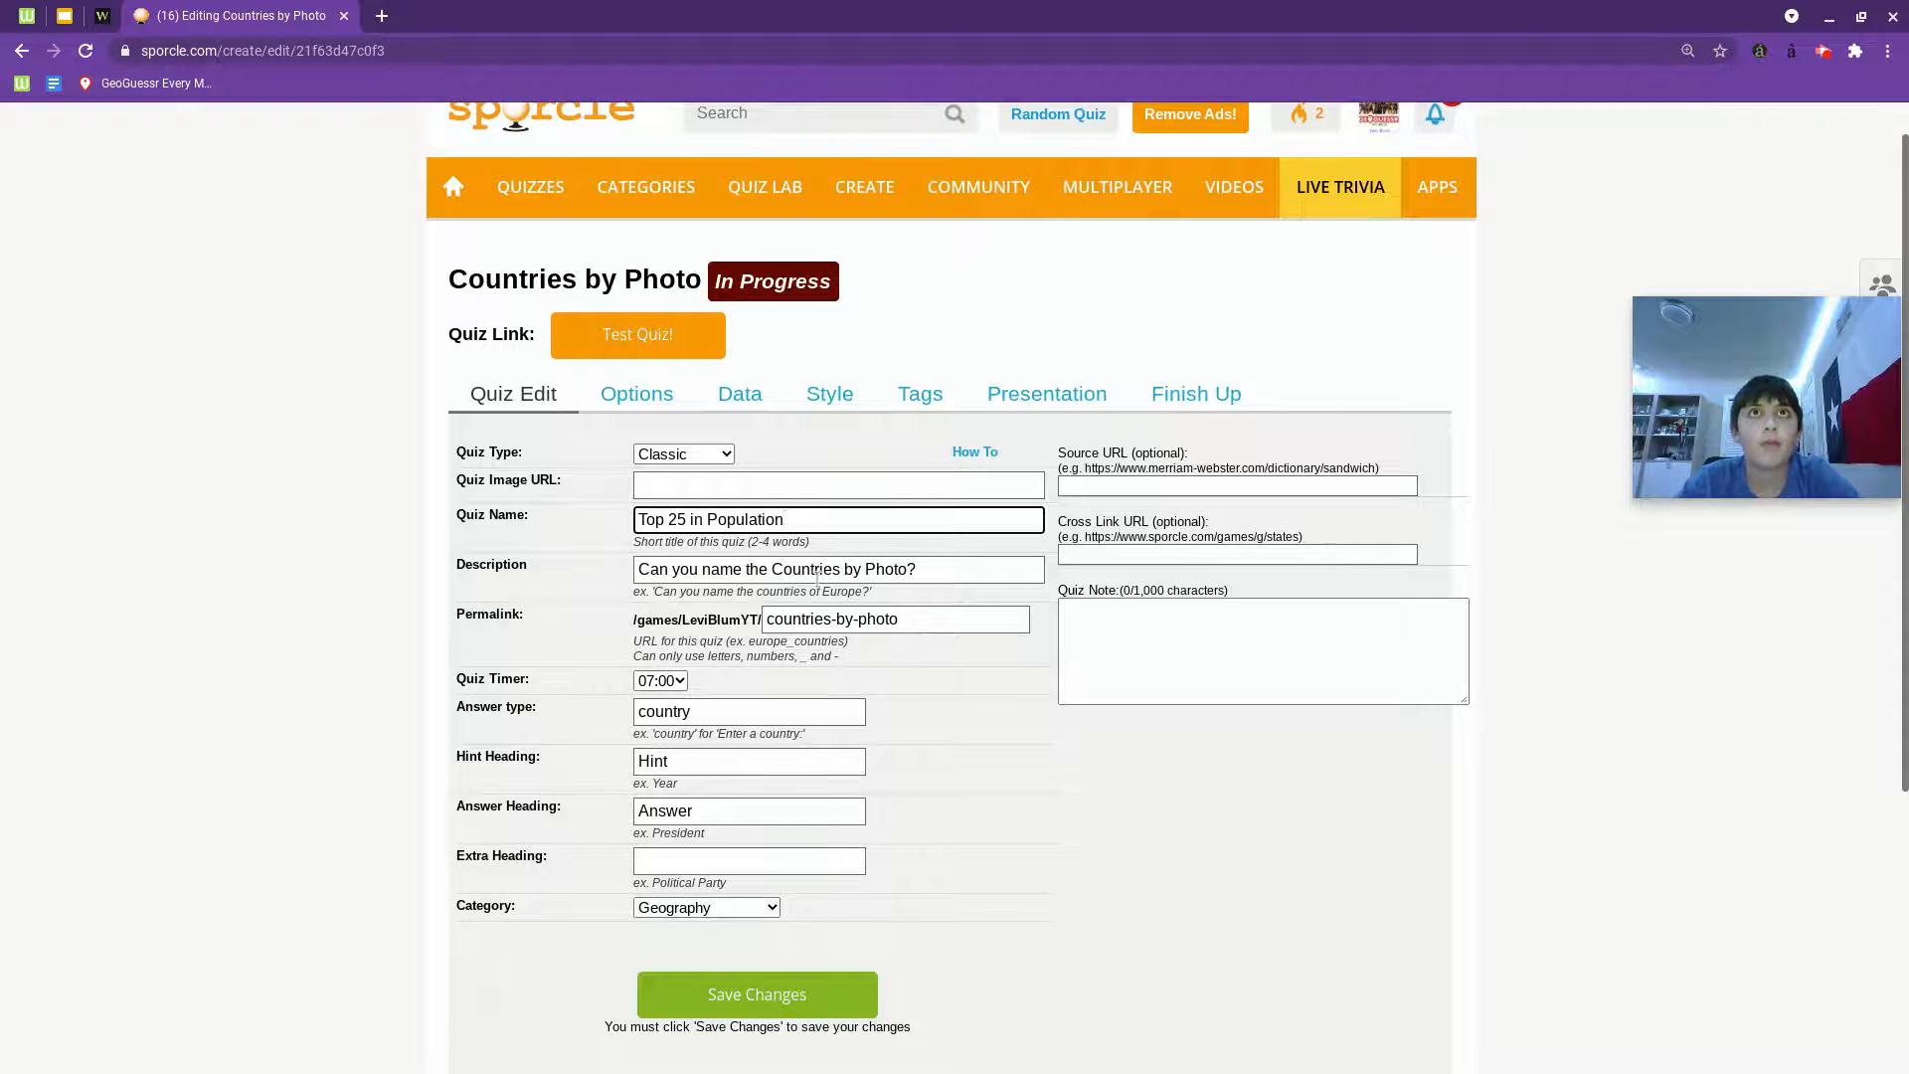
pyautogui.click(963, 570)
pyautogui.press('BackSpace')
pyautogui.press('BackSpace')
pyautogui.press('BackSpace')
pyautogui.press('BackSpace')
pyautogui.press('BackSpace')
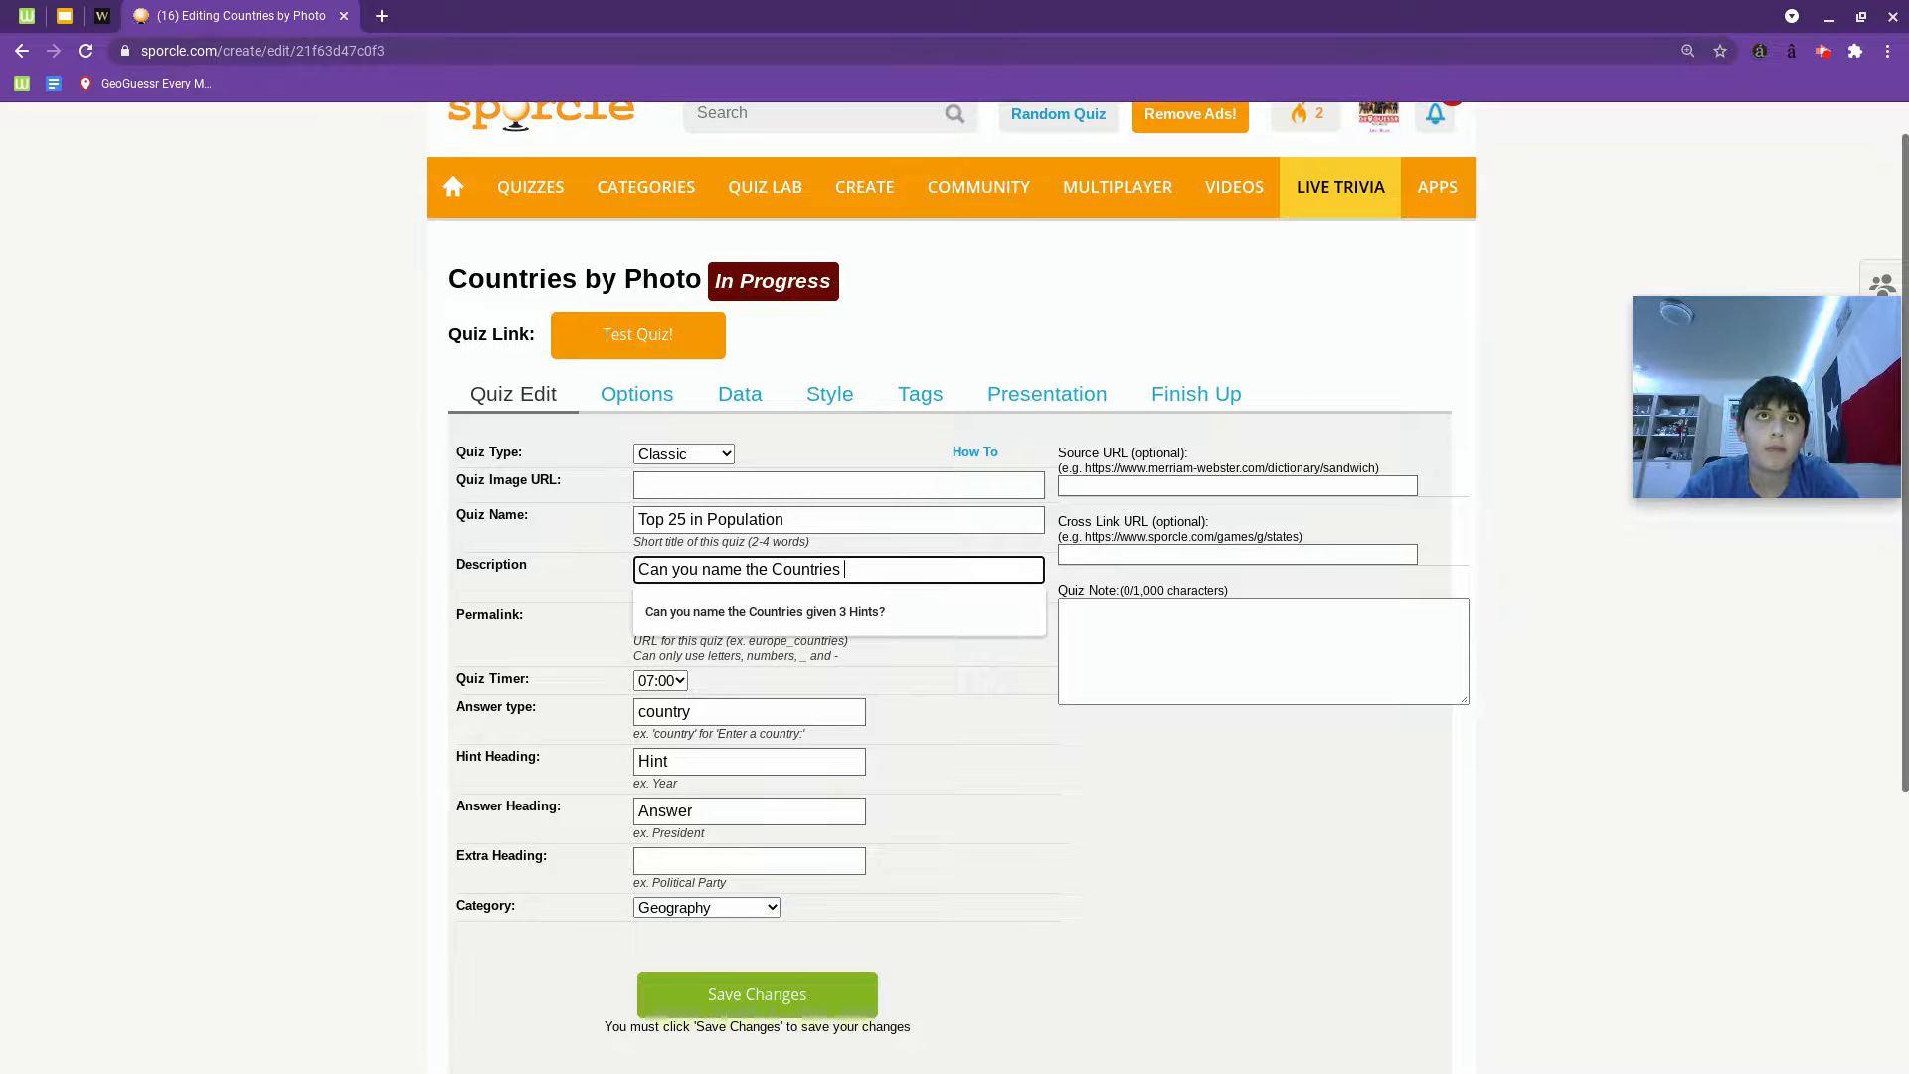
pyautogui.write('in top')
pyautogui.press('BackSpace')
pyautogui.press('BackSpace')
pyautogui.press('BackSpace')
pyautogui.write('T')
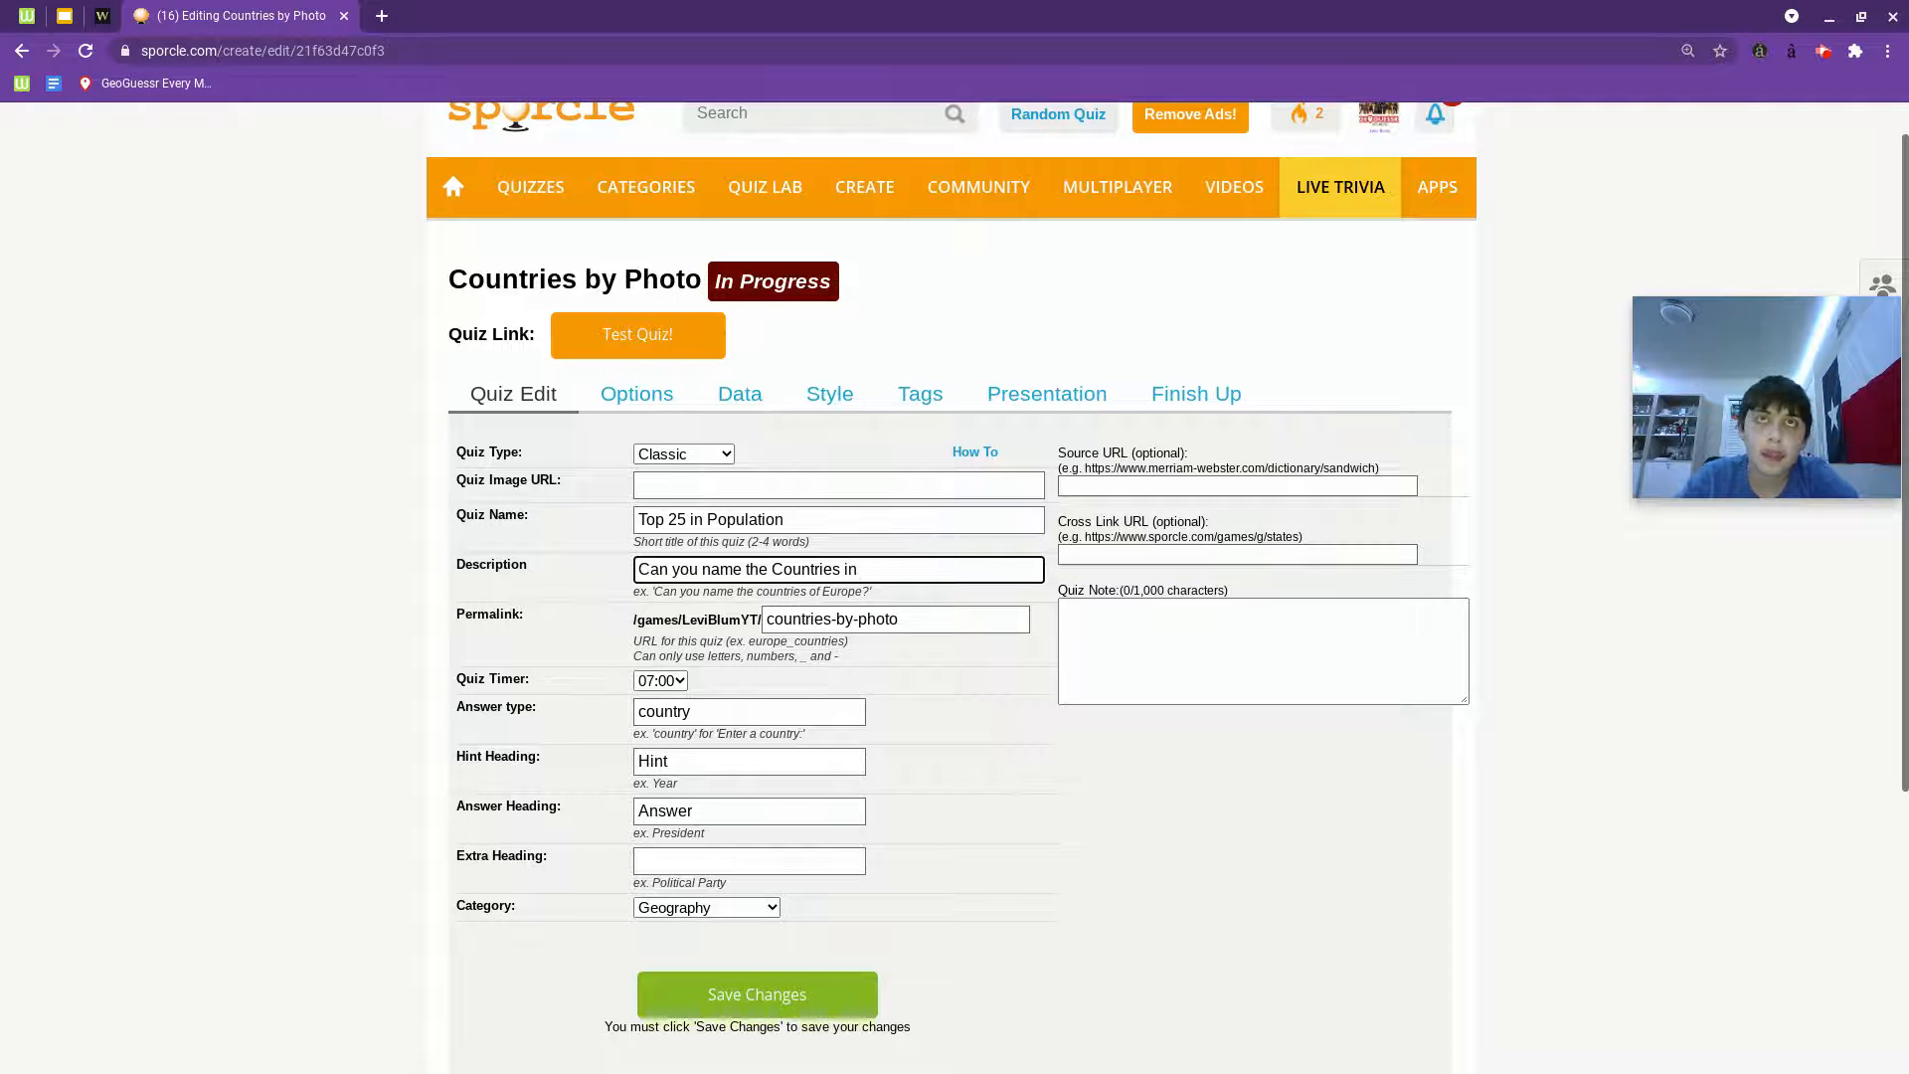
pyautogui.write(' the Top 25 in ppopulation?')
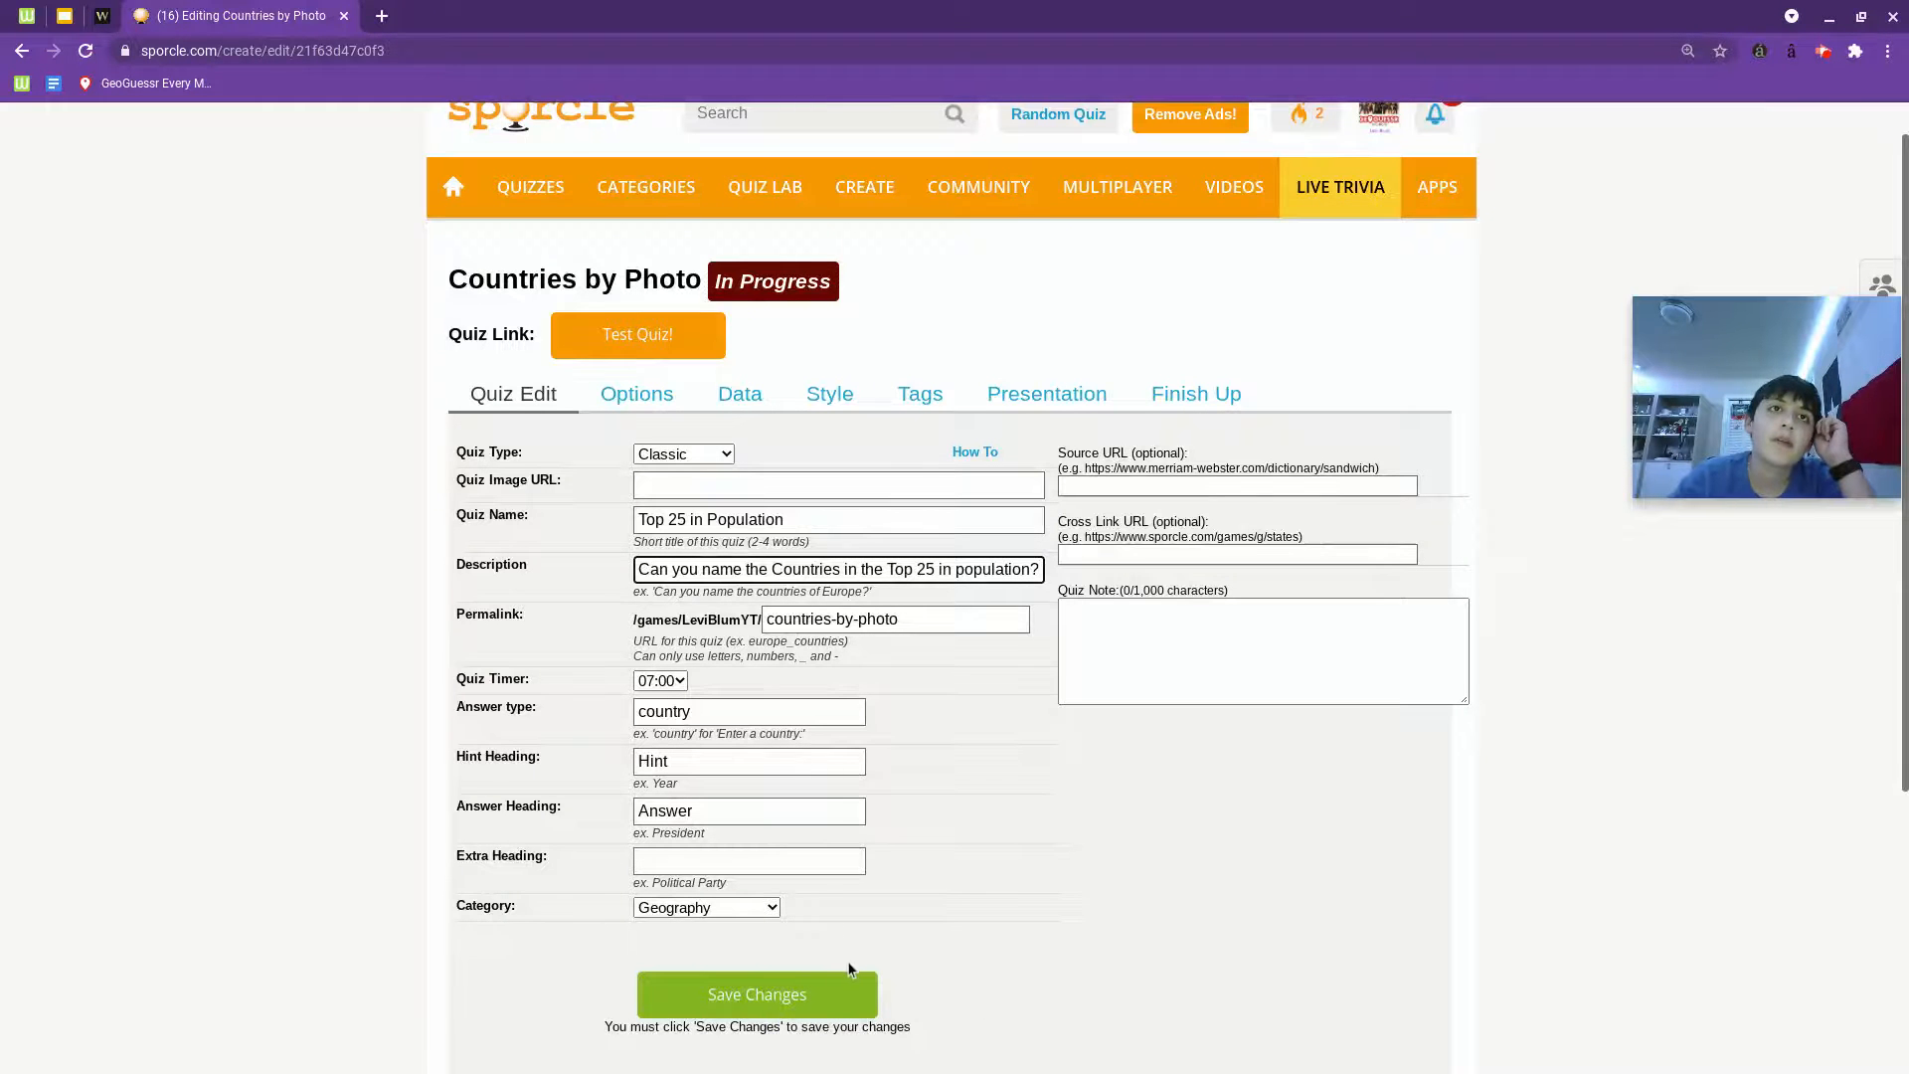
pyautogui.click(853, 984)
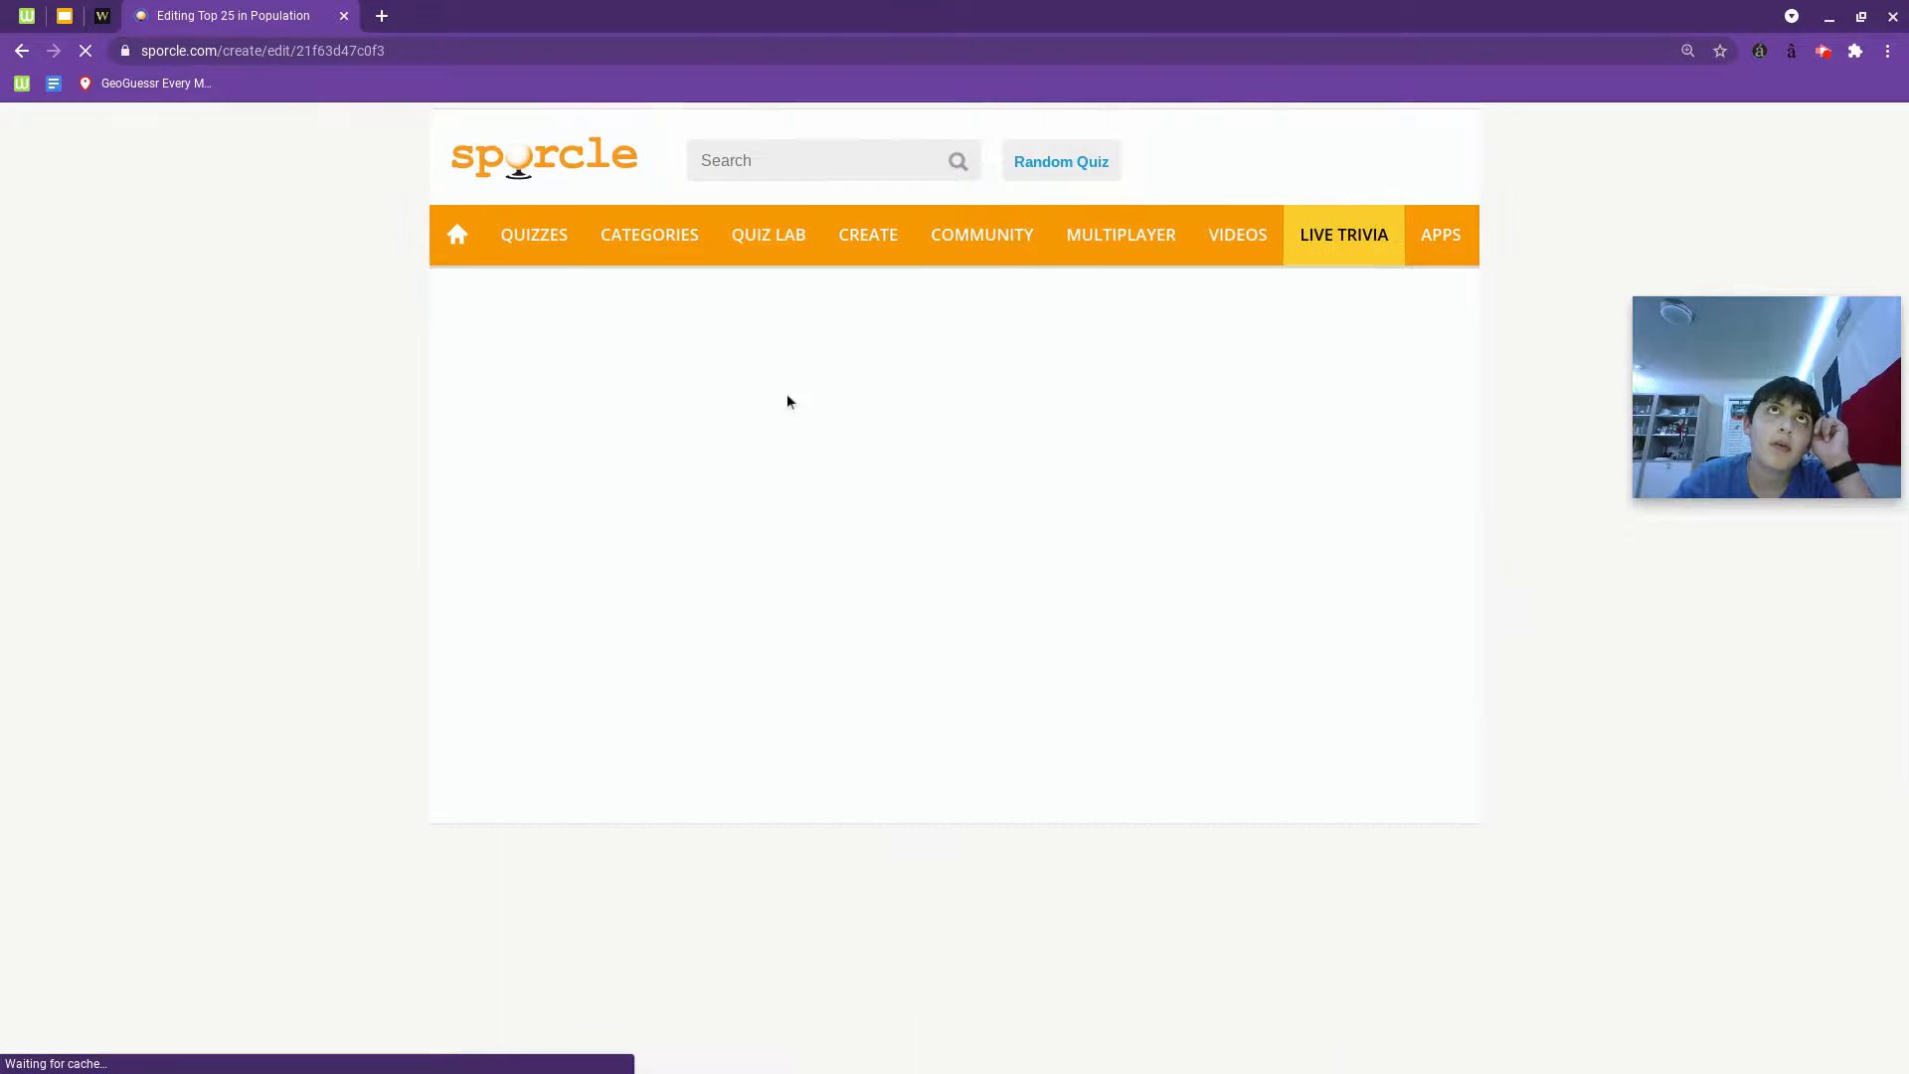
# Fill the first answer row with hint '1.' and answer China.
pyautogui.click(757, 435)
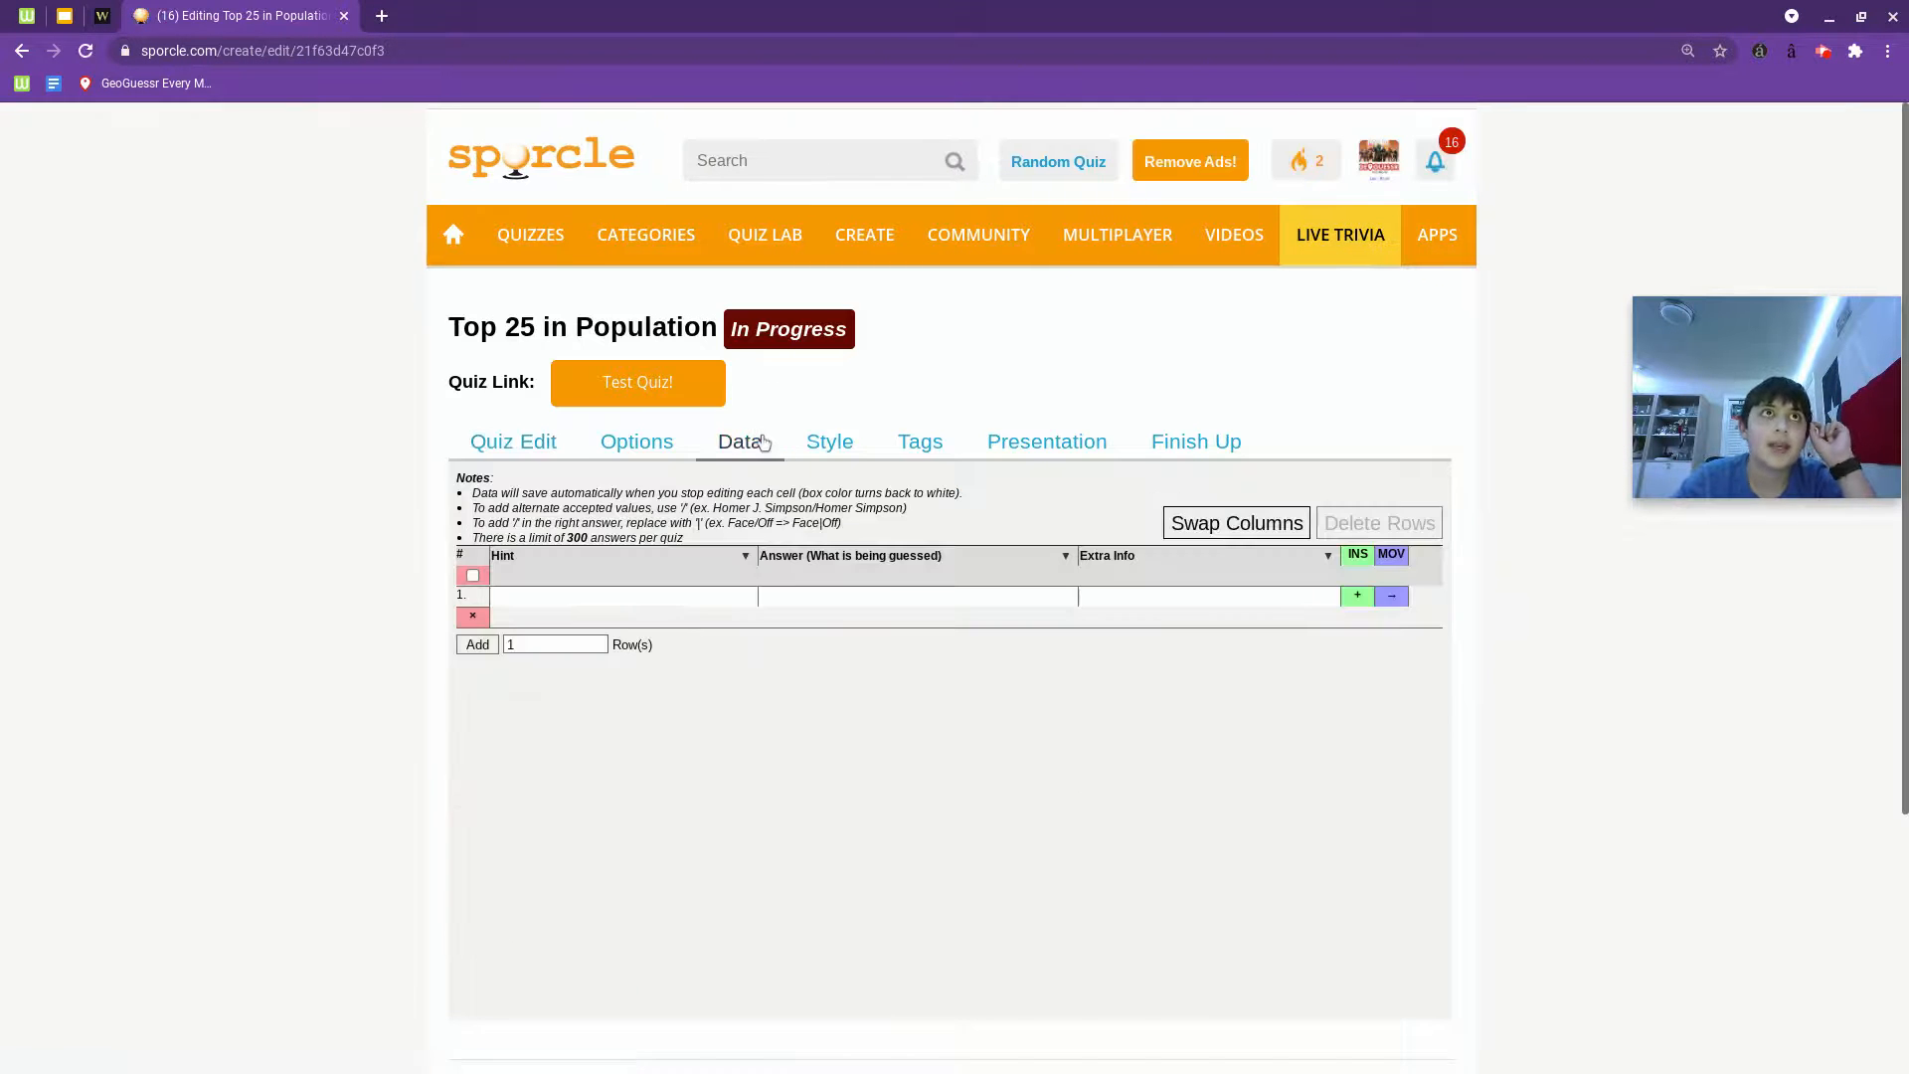
pyautogui.click(627, 595)
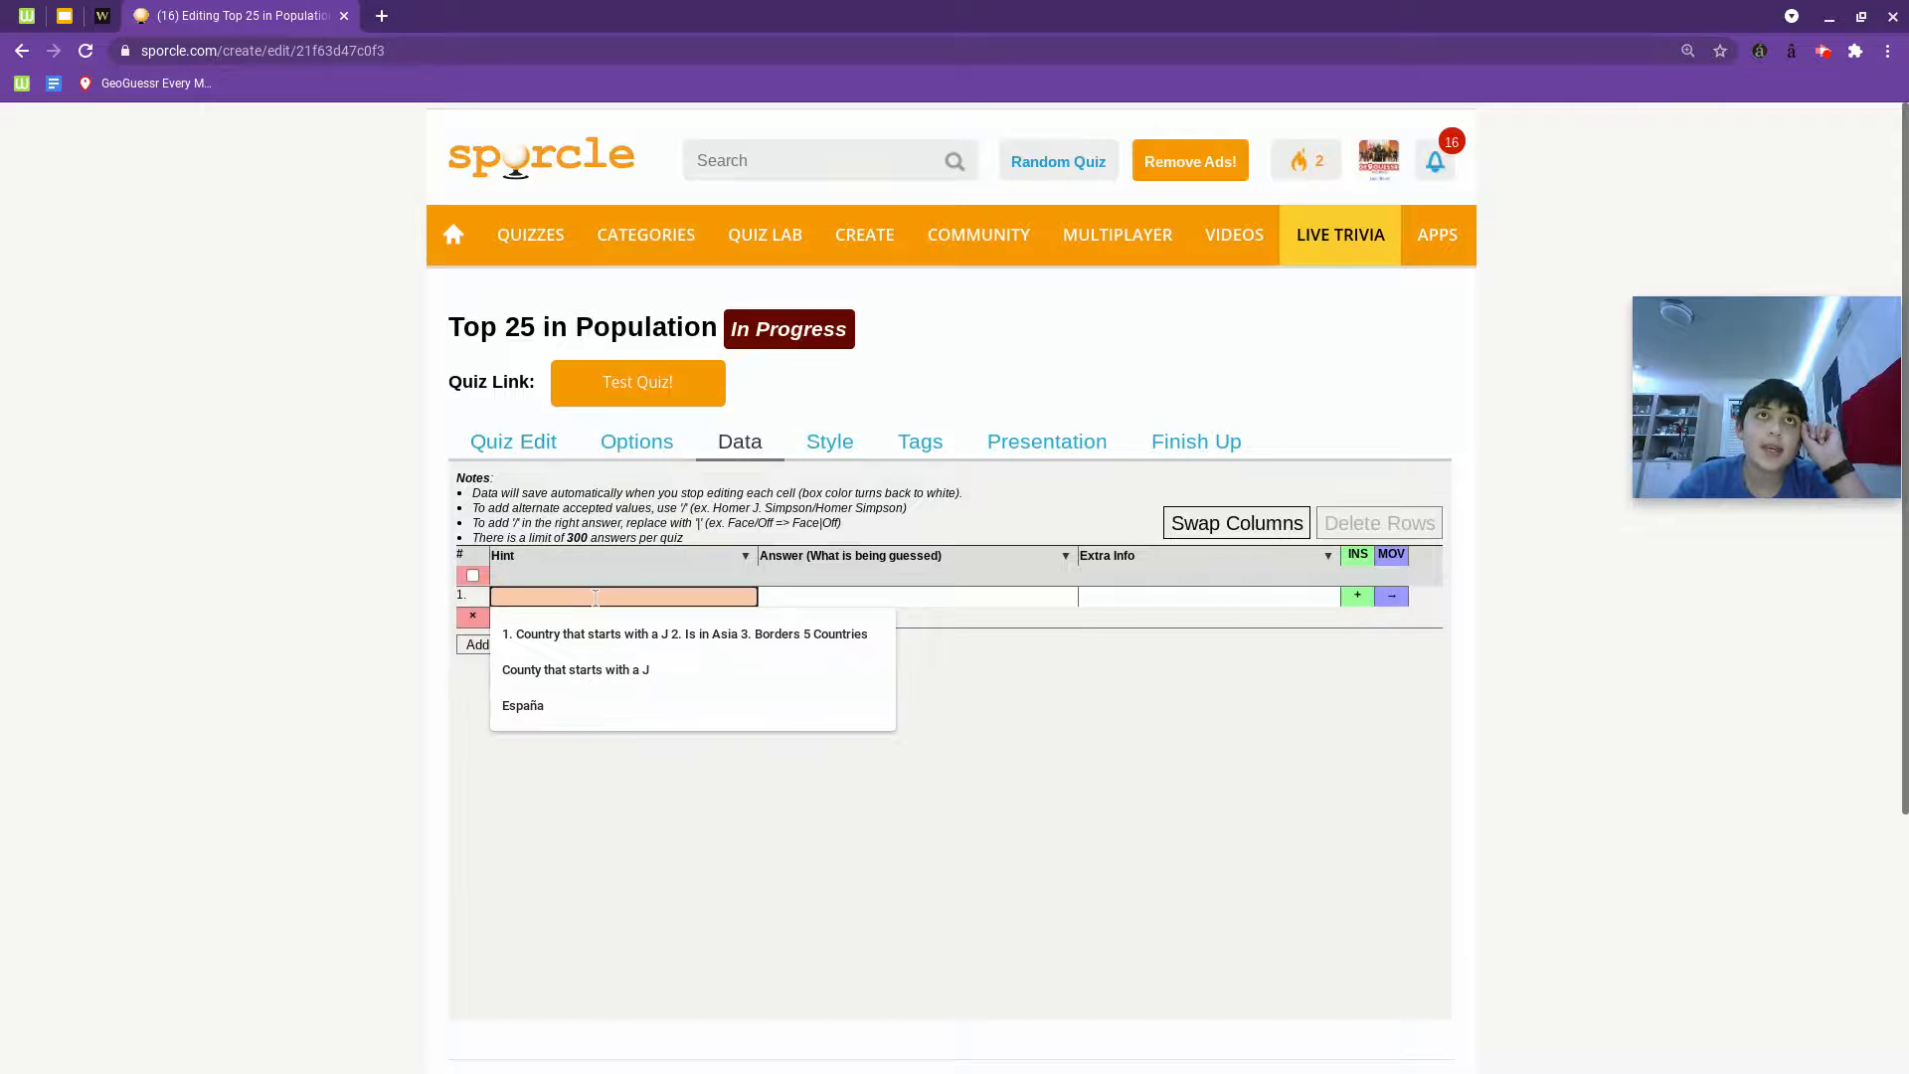
pyautogui.write('1.')
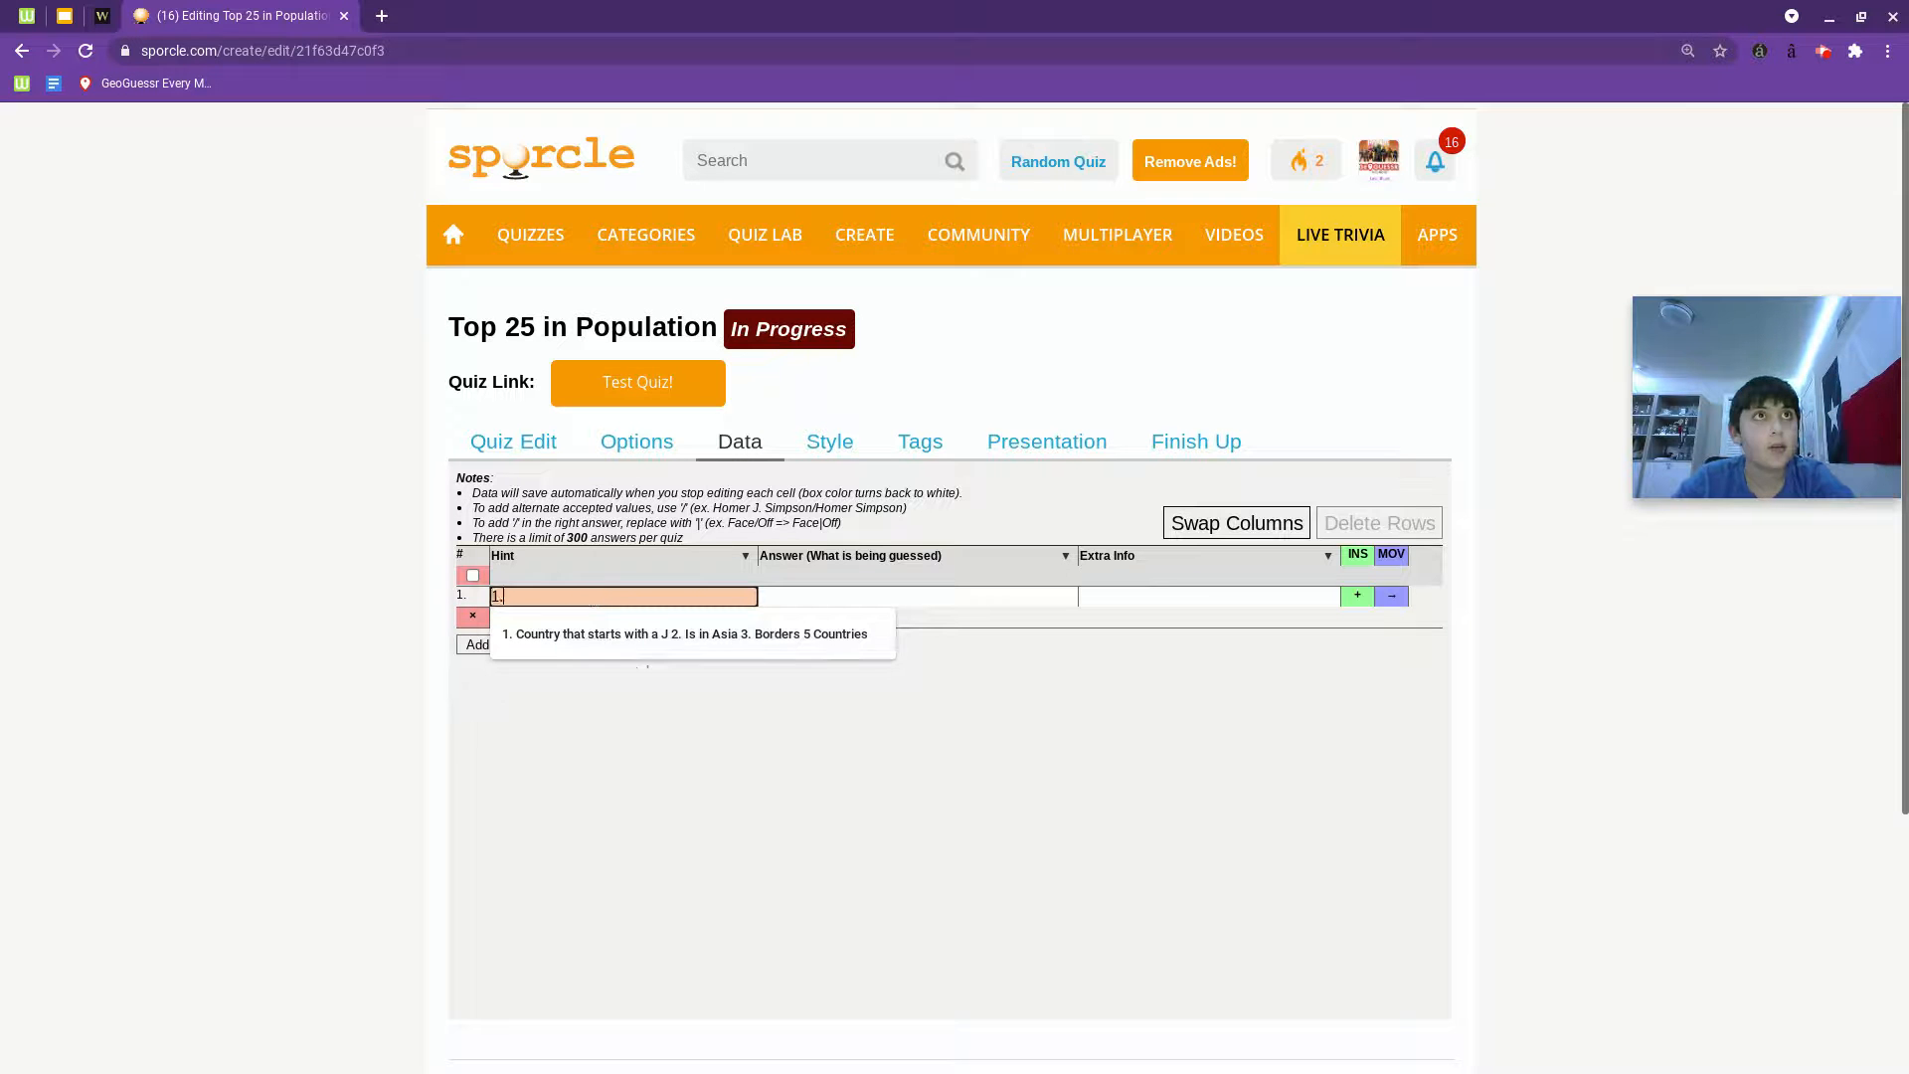
pyautogui.press('Down')
pyautogui.click(854, 597)
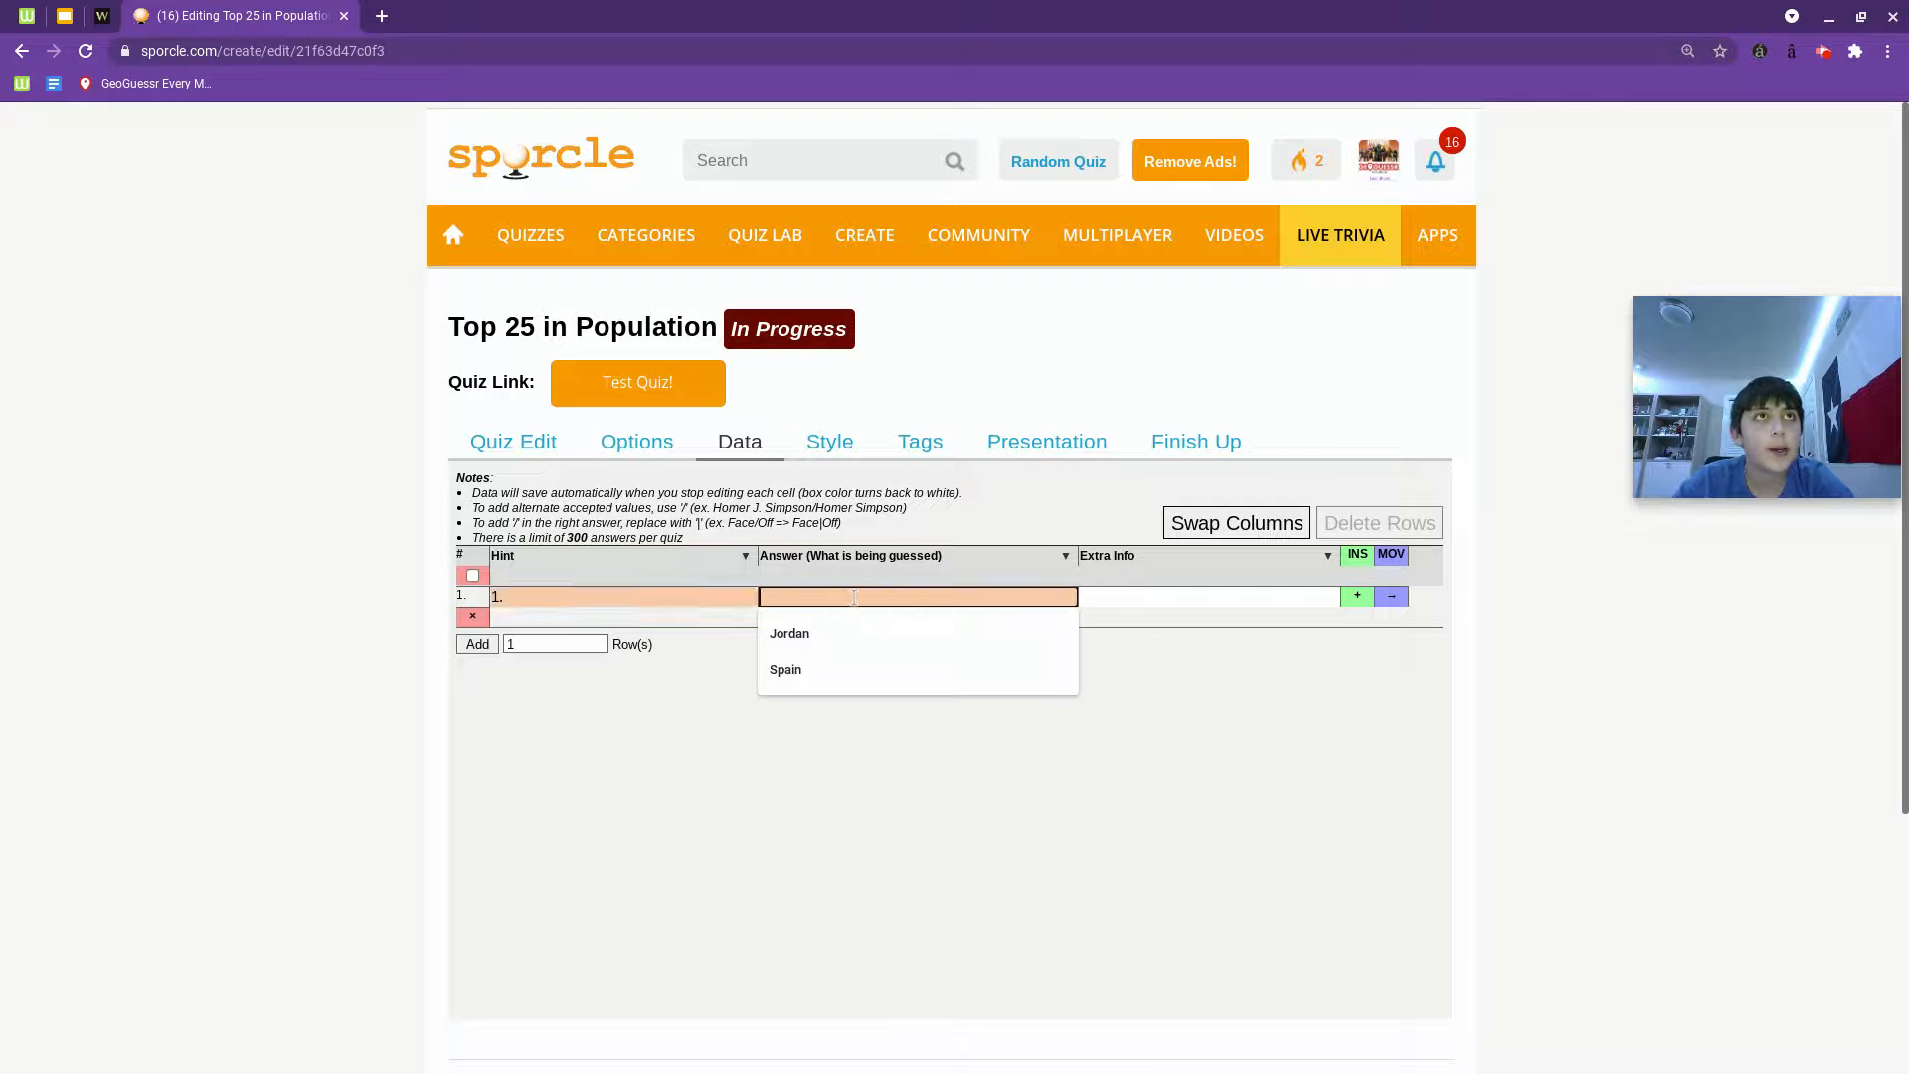
pyautogui.write('China')
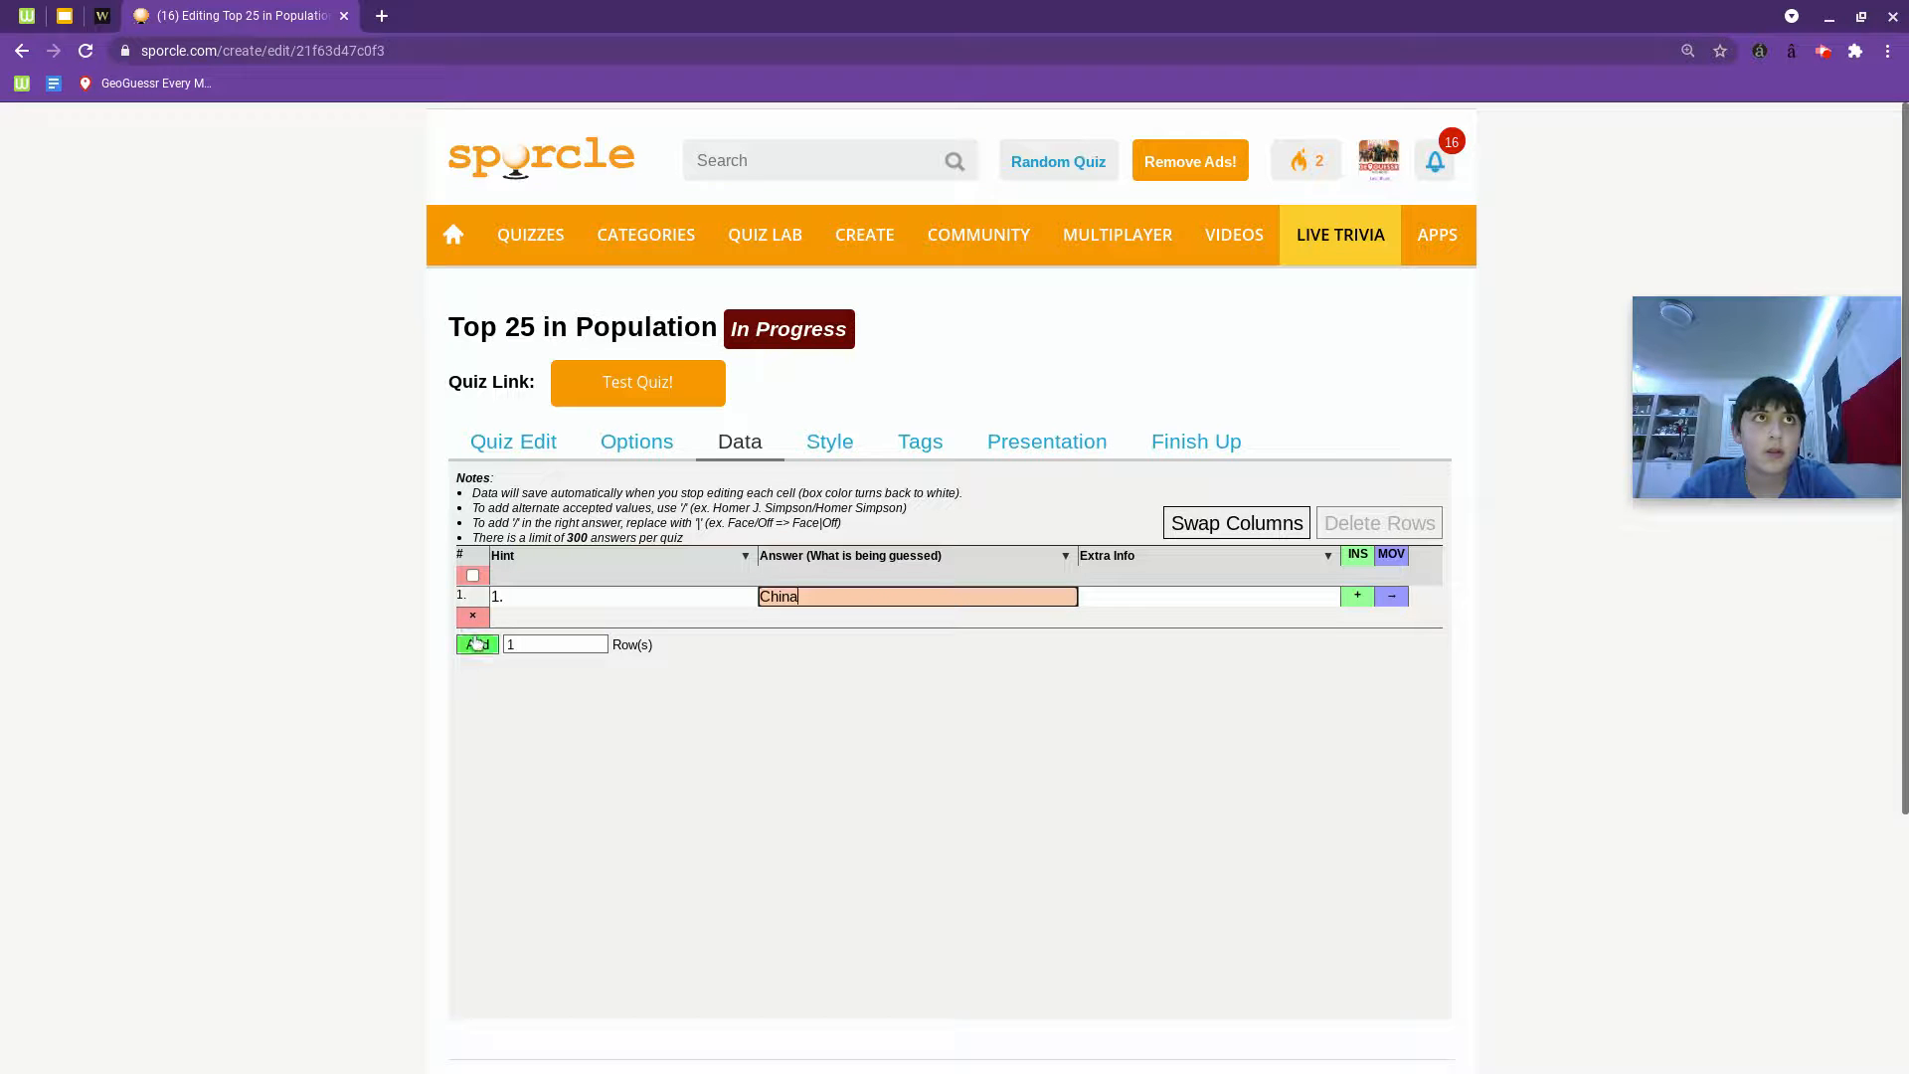
# Add a second row with hint '2.' and answer India, add a third empty row, and open a new tab.
pyautogui.click(478, 644)
pyautogui.click(501, 640)
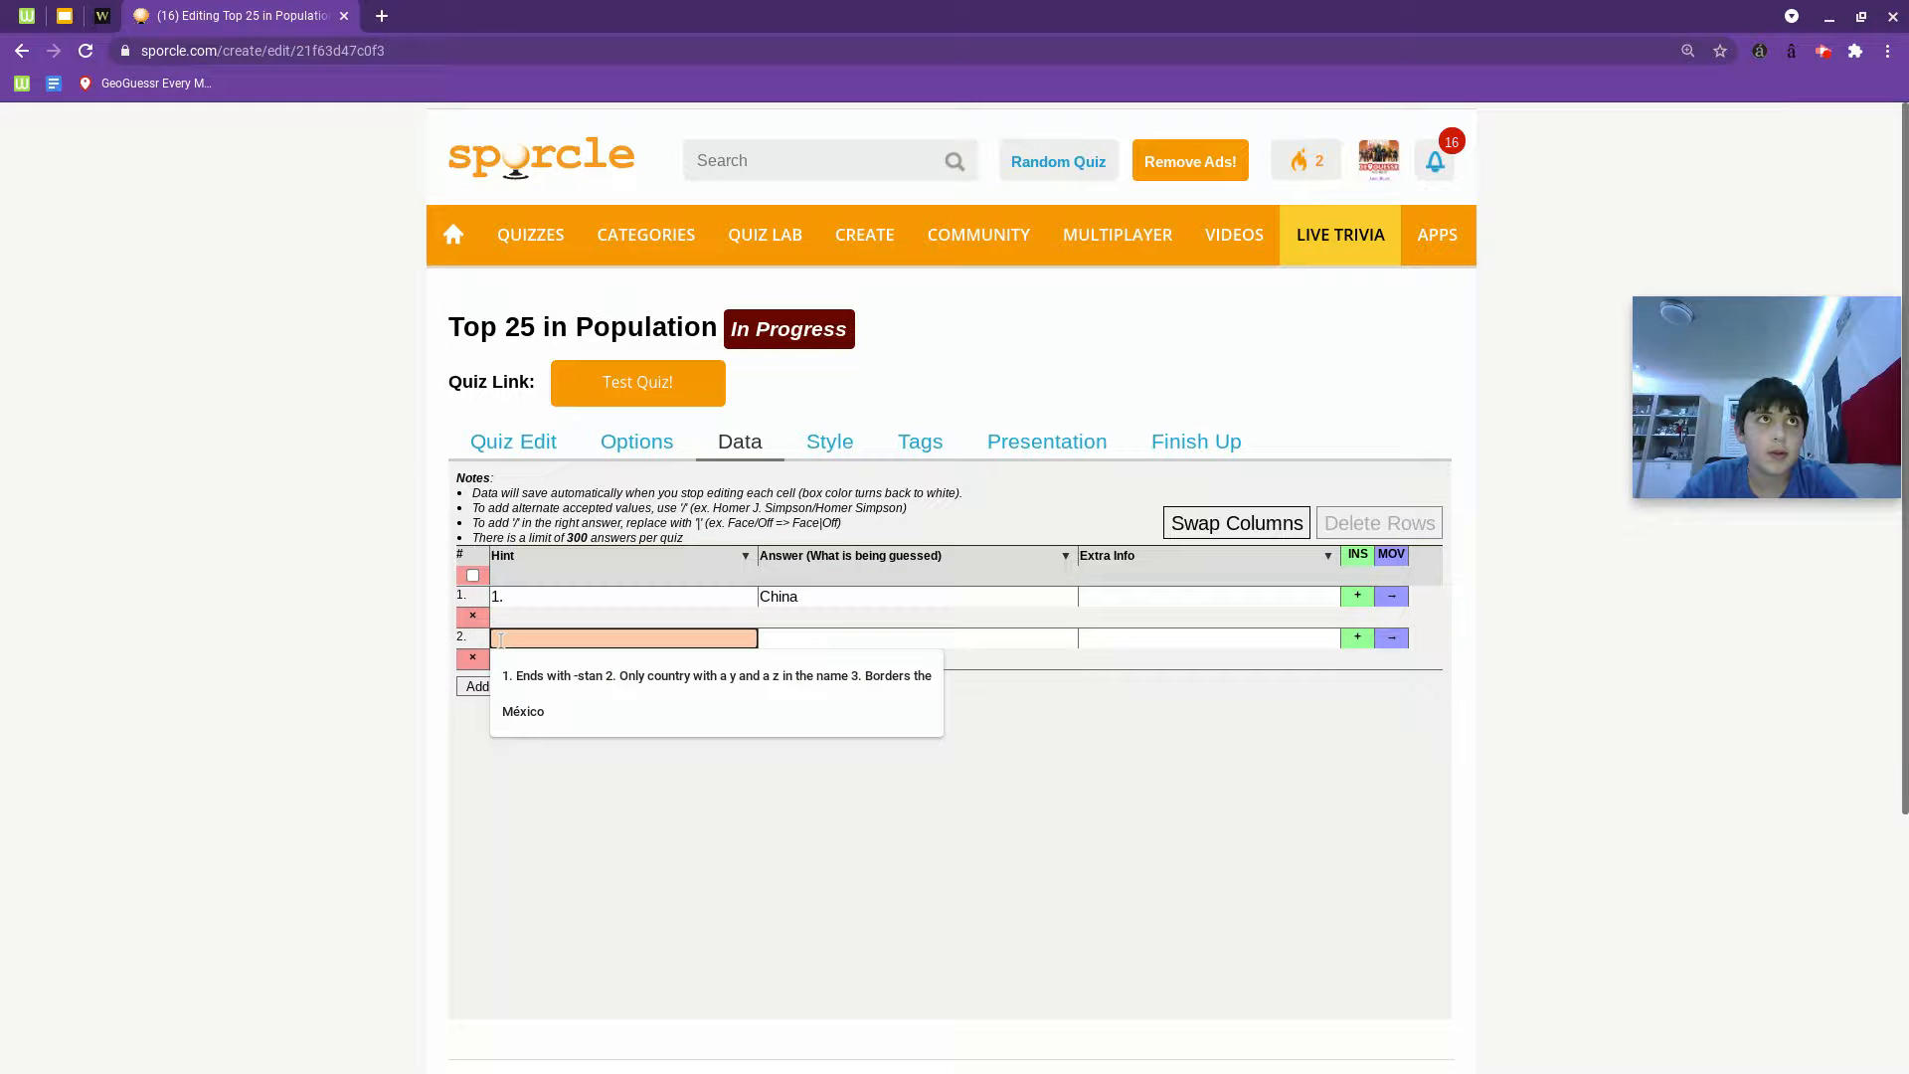
pyautogui.write('2.')
pyautogui.click(836, 642)
pyautogui.write('India')
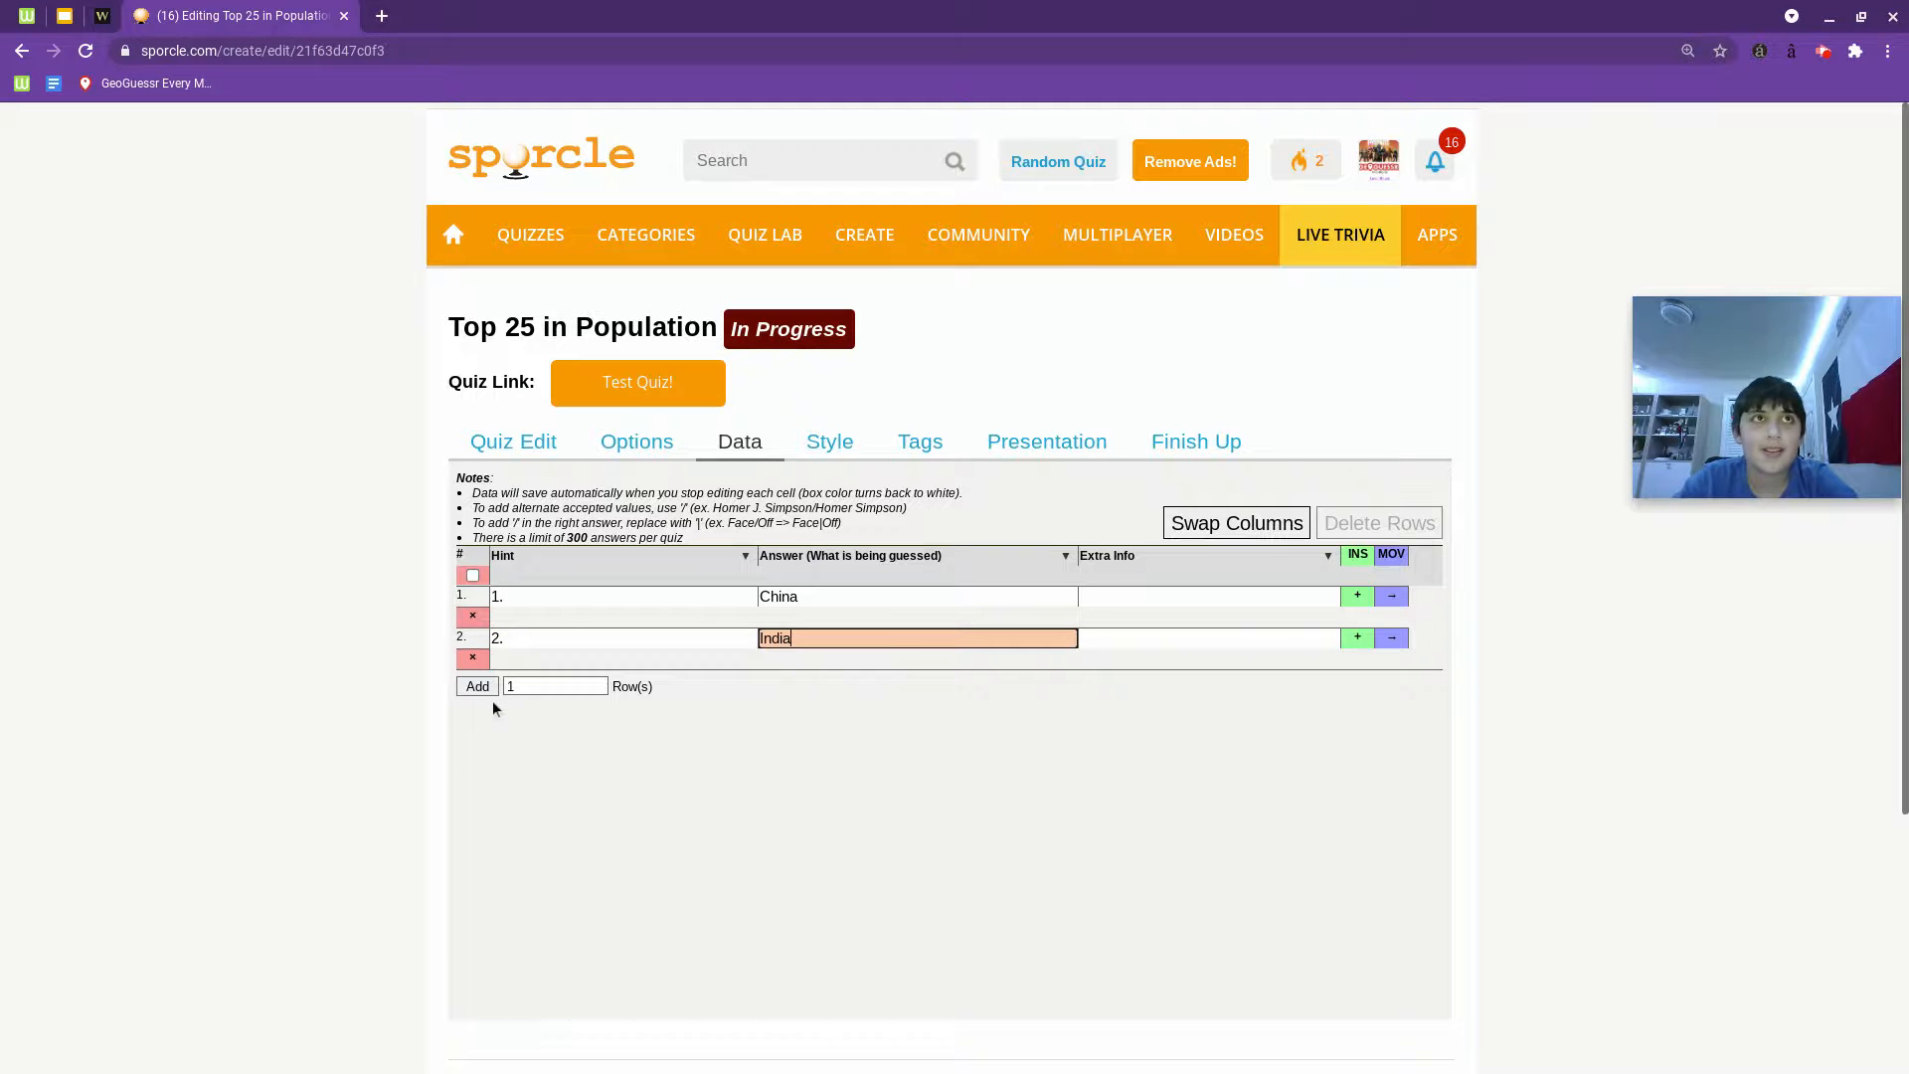
pyautogui.click(477, 686)
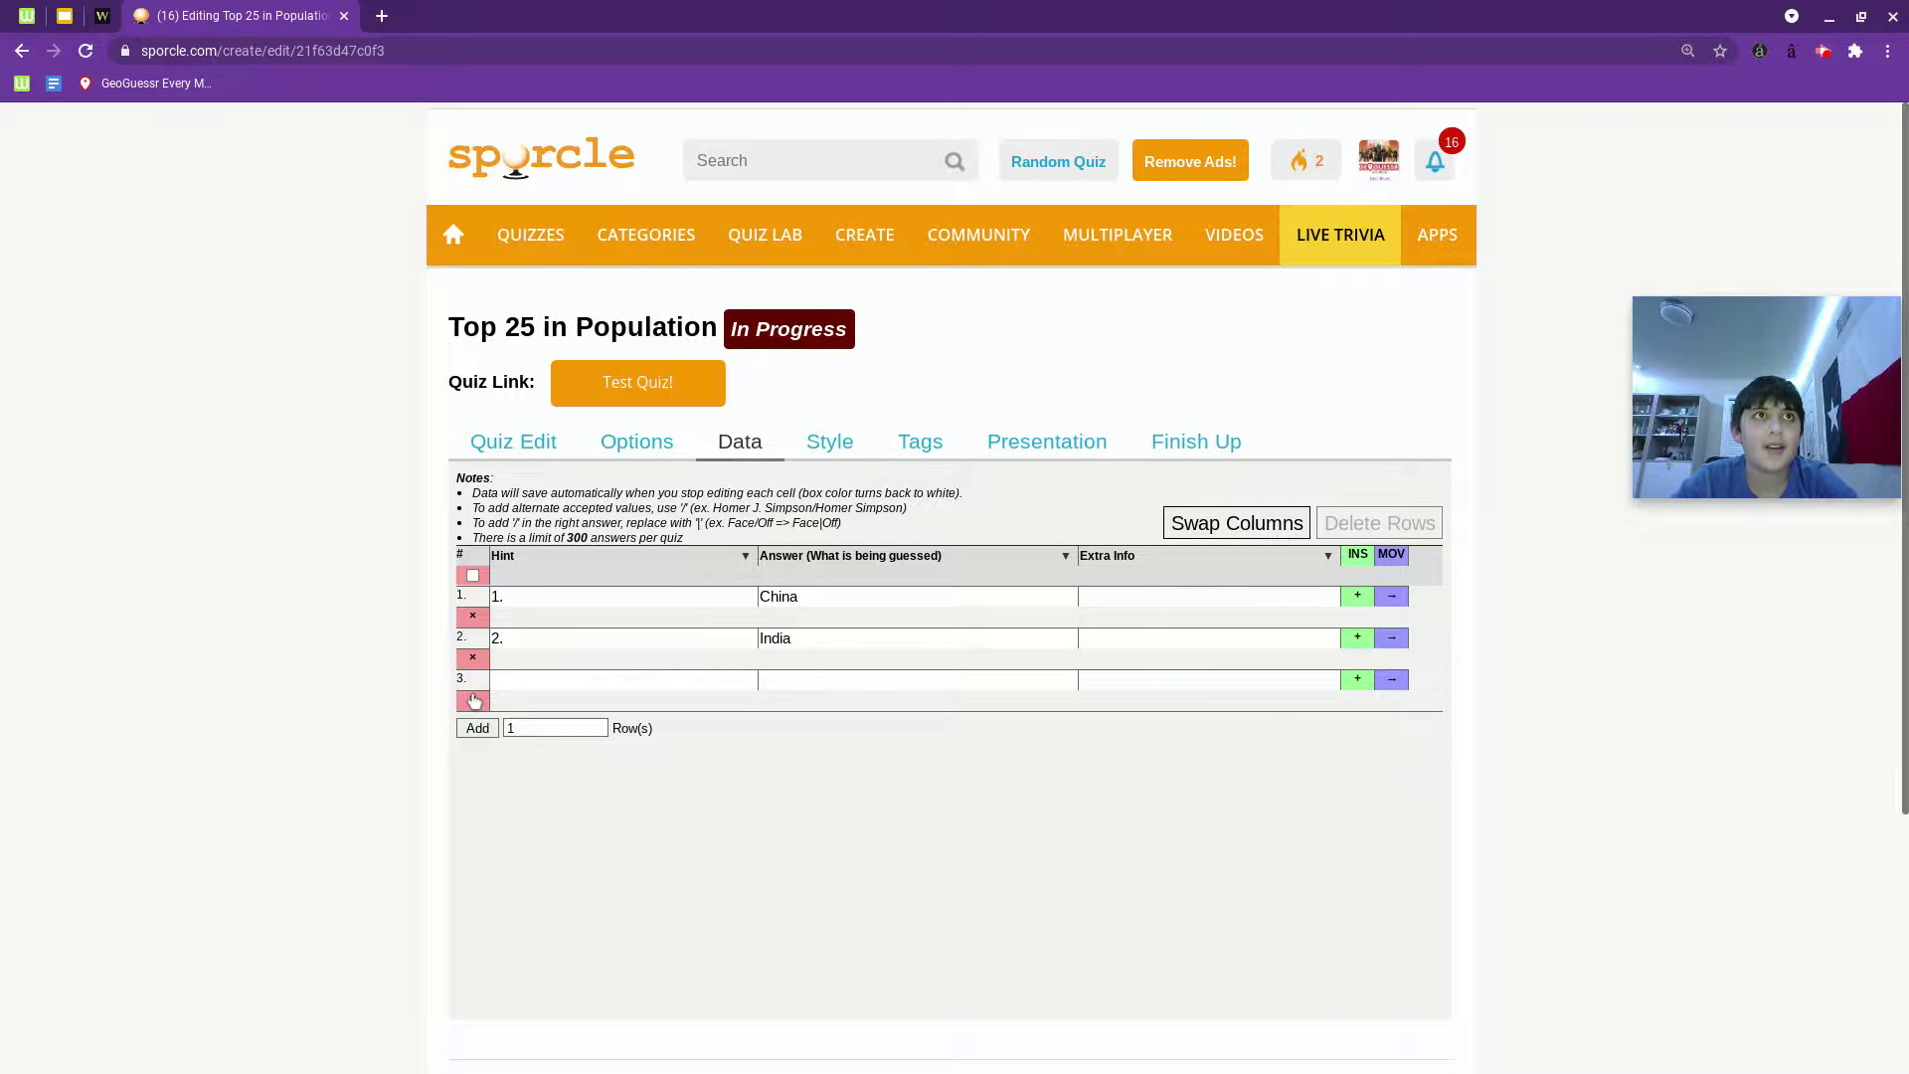
pyautogui.click(380, 15)
pyautogui.write('top 25 most p')
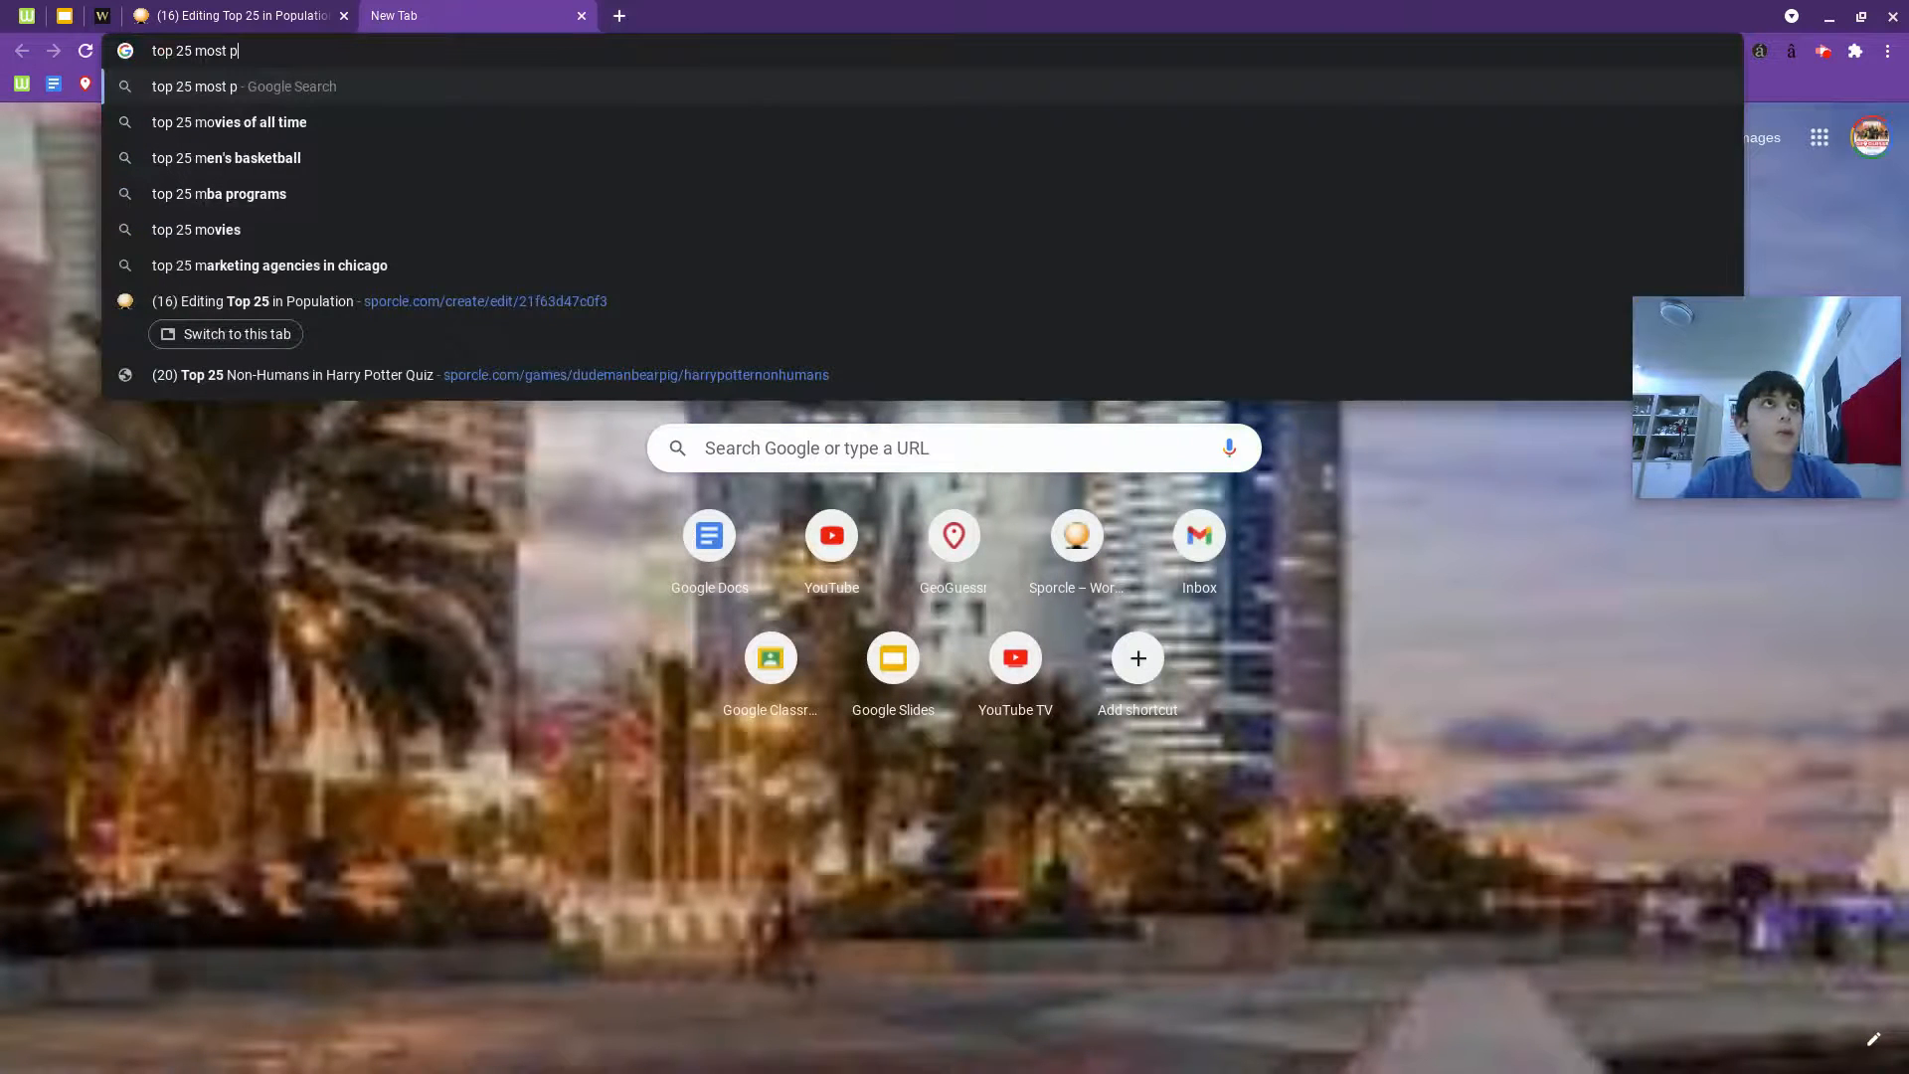
pyautogui.write('opulous')
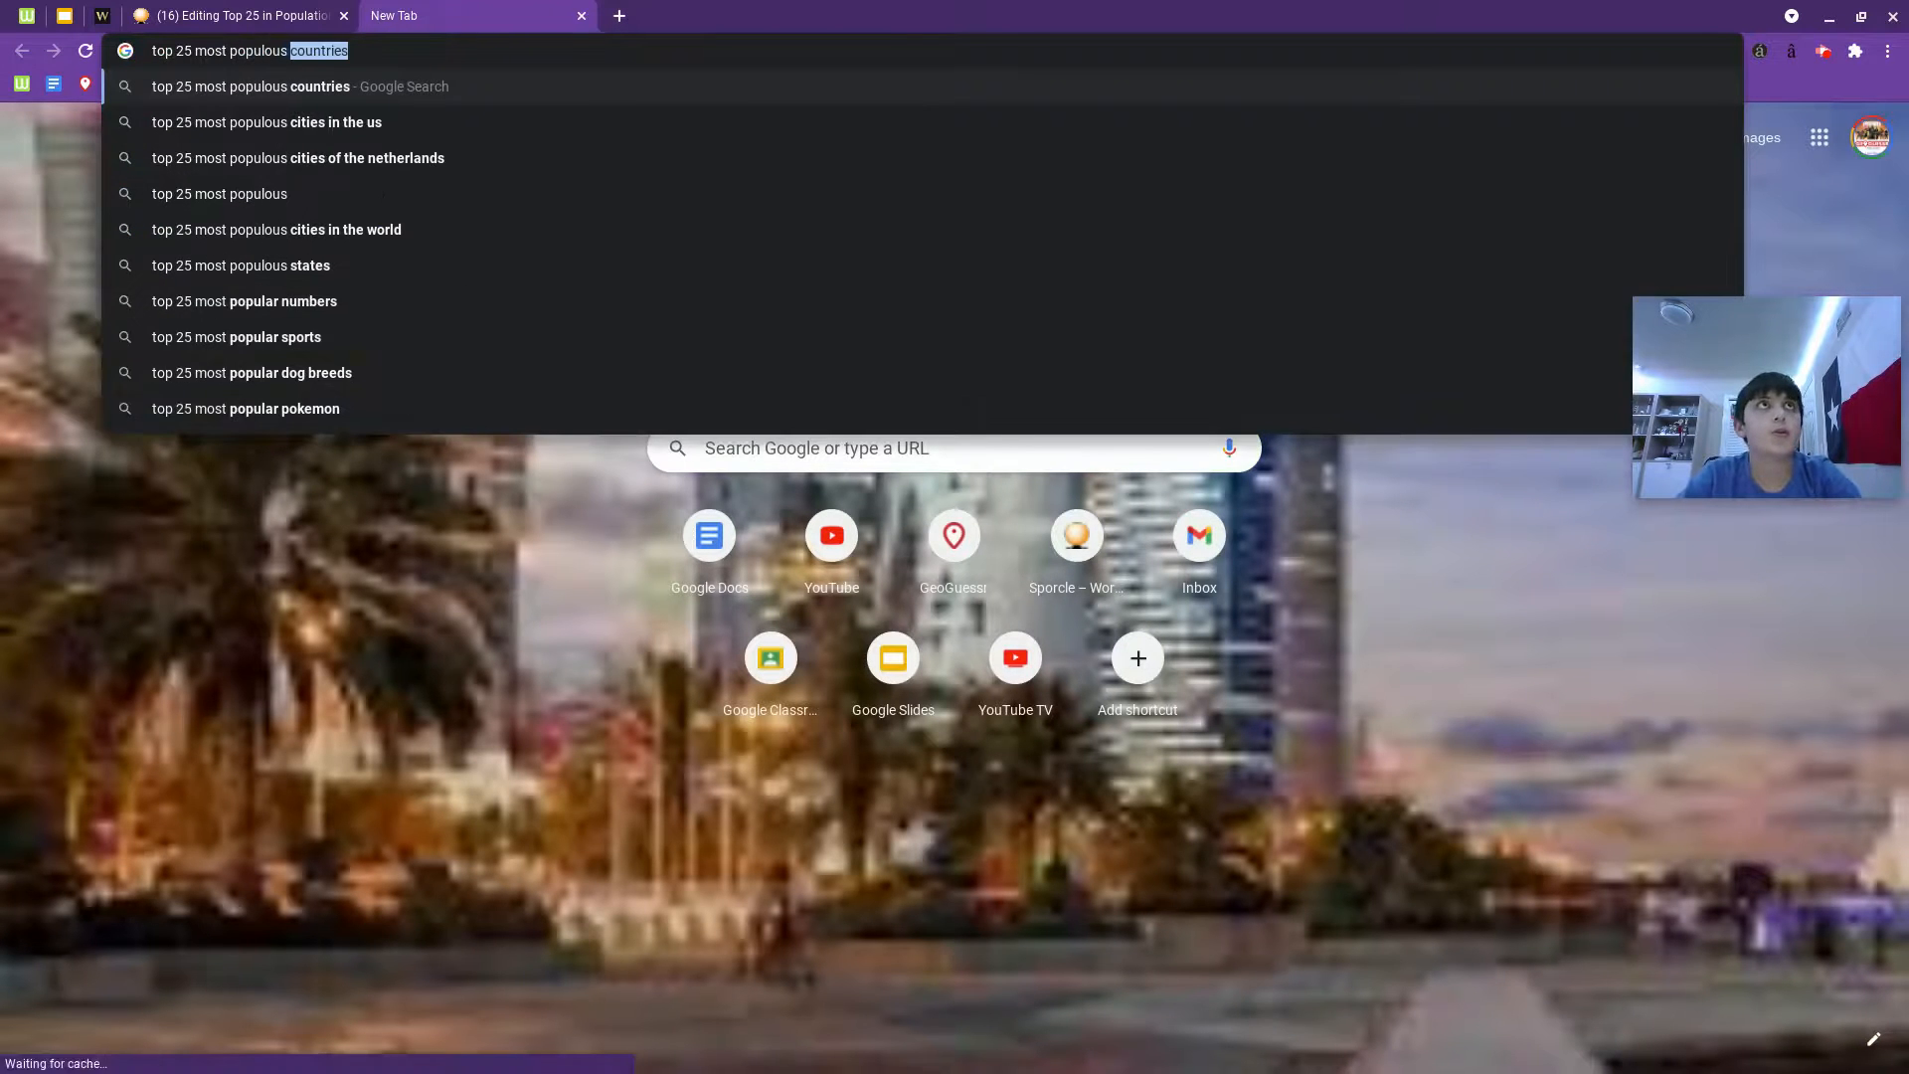
# Search Google for the most populous countries, open ThoughtCo's ranked list, and return to the Sporcle editor.
pyautogui.press('Return')
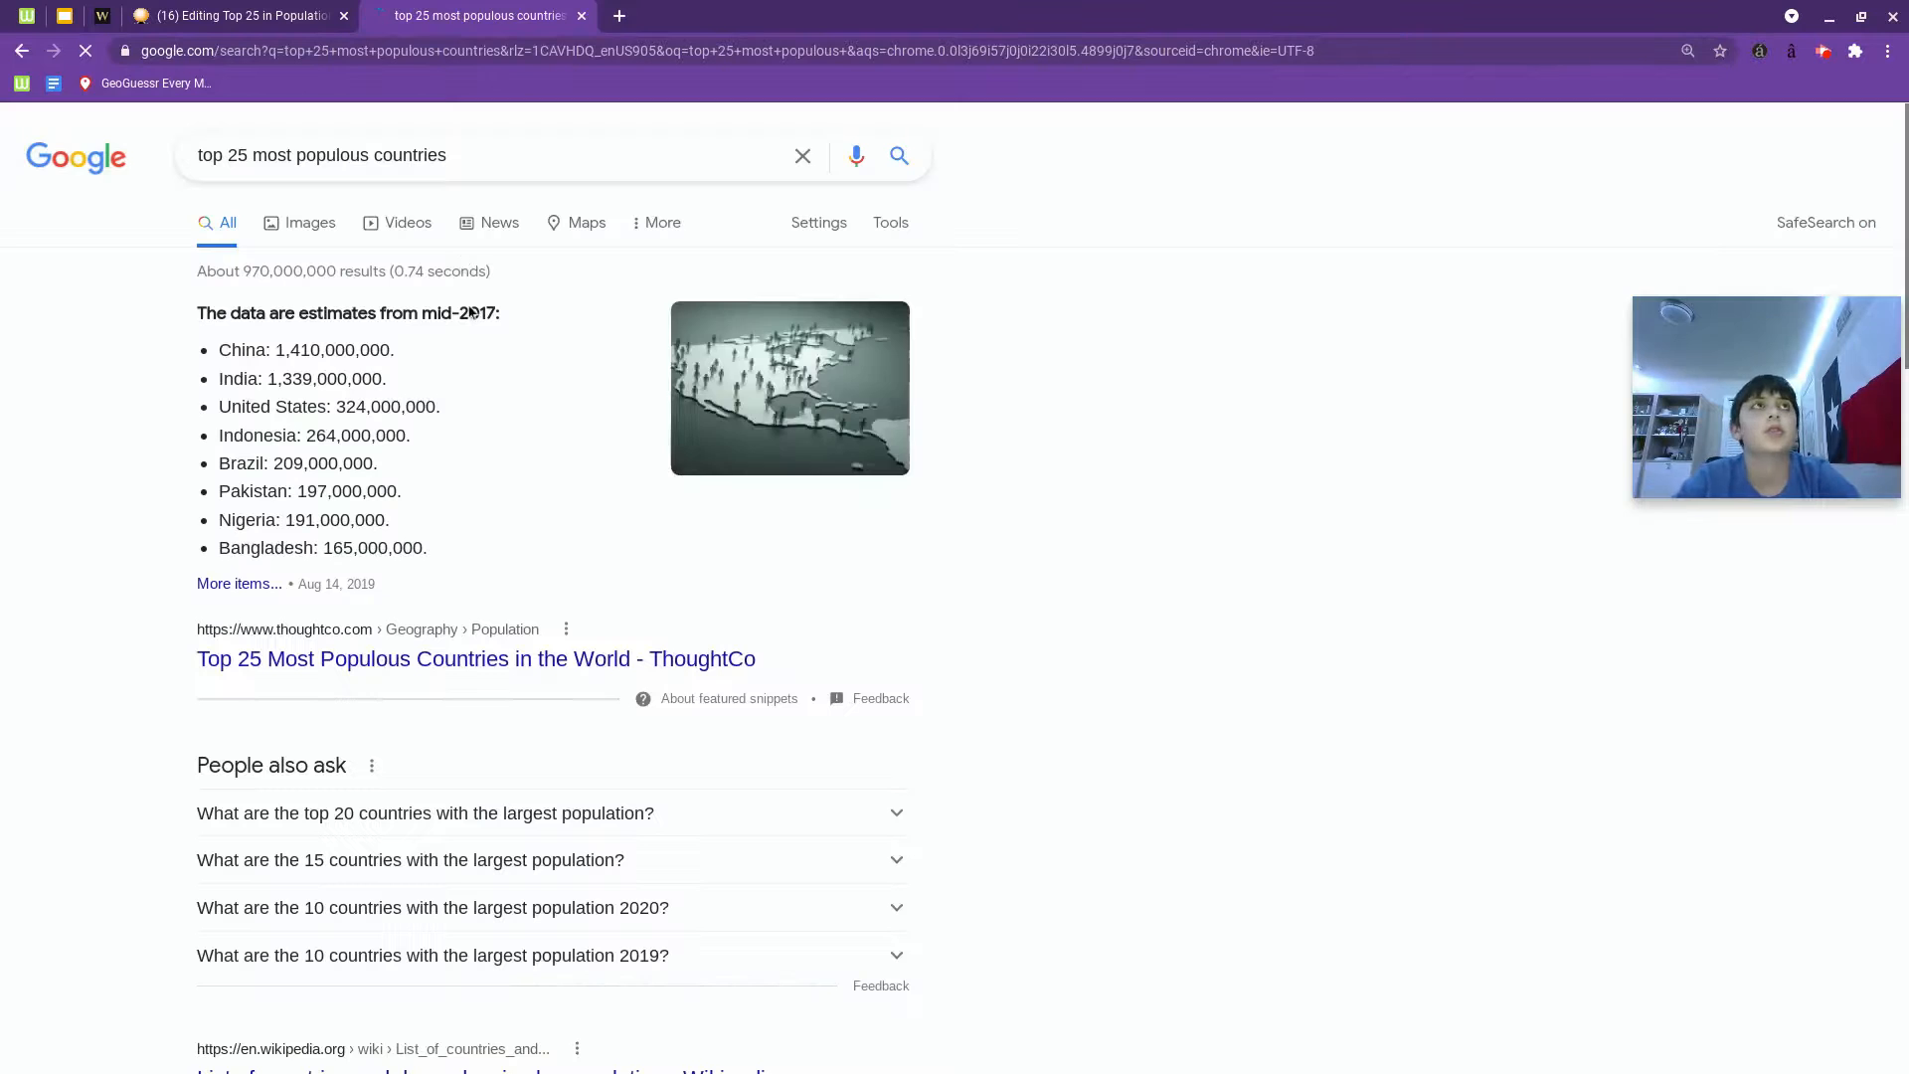
pyautogui.click(284, 666)
pyautogui.scroll(-5, 284, 676)
pyautogui.scroll(-3, 284, 676)
pyautogui.scroll(-4, 284, 676)
pyautogui.scroll(-4, 284, 676)
pyautogui.scroll(-4, 283, 675)
pyautogui.scroll(-4, 283, 675)
pyautogui.scroll(3, 327, 596)
pyautogui.scroll(2, 326, 597)
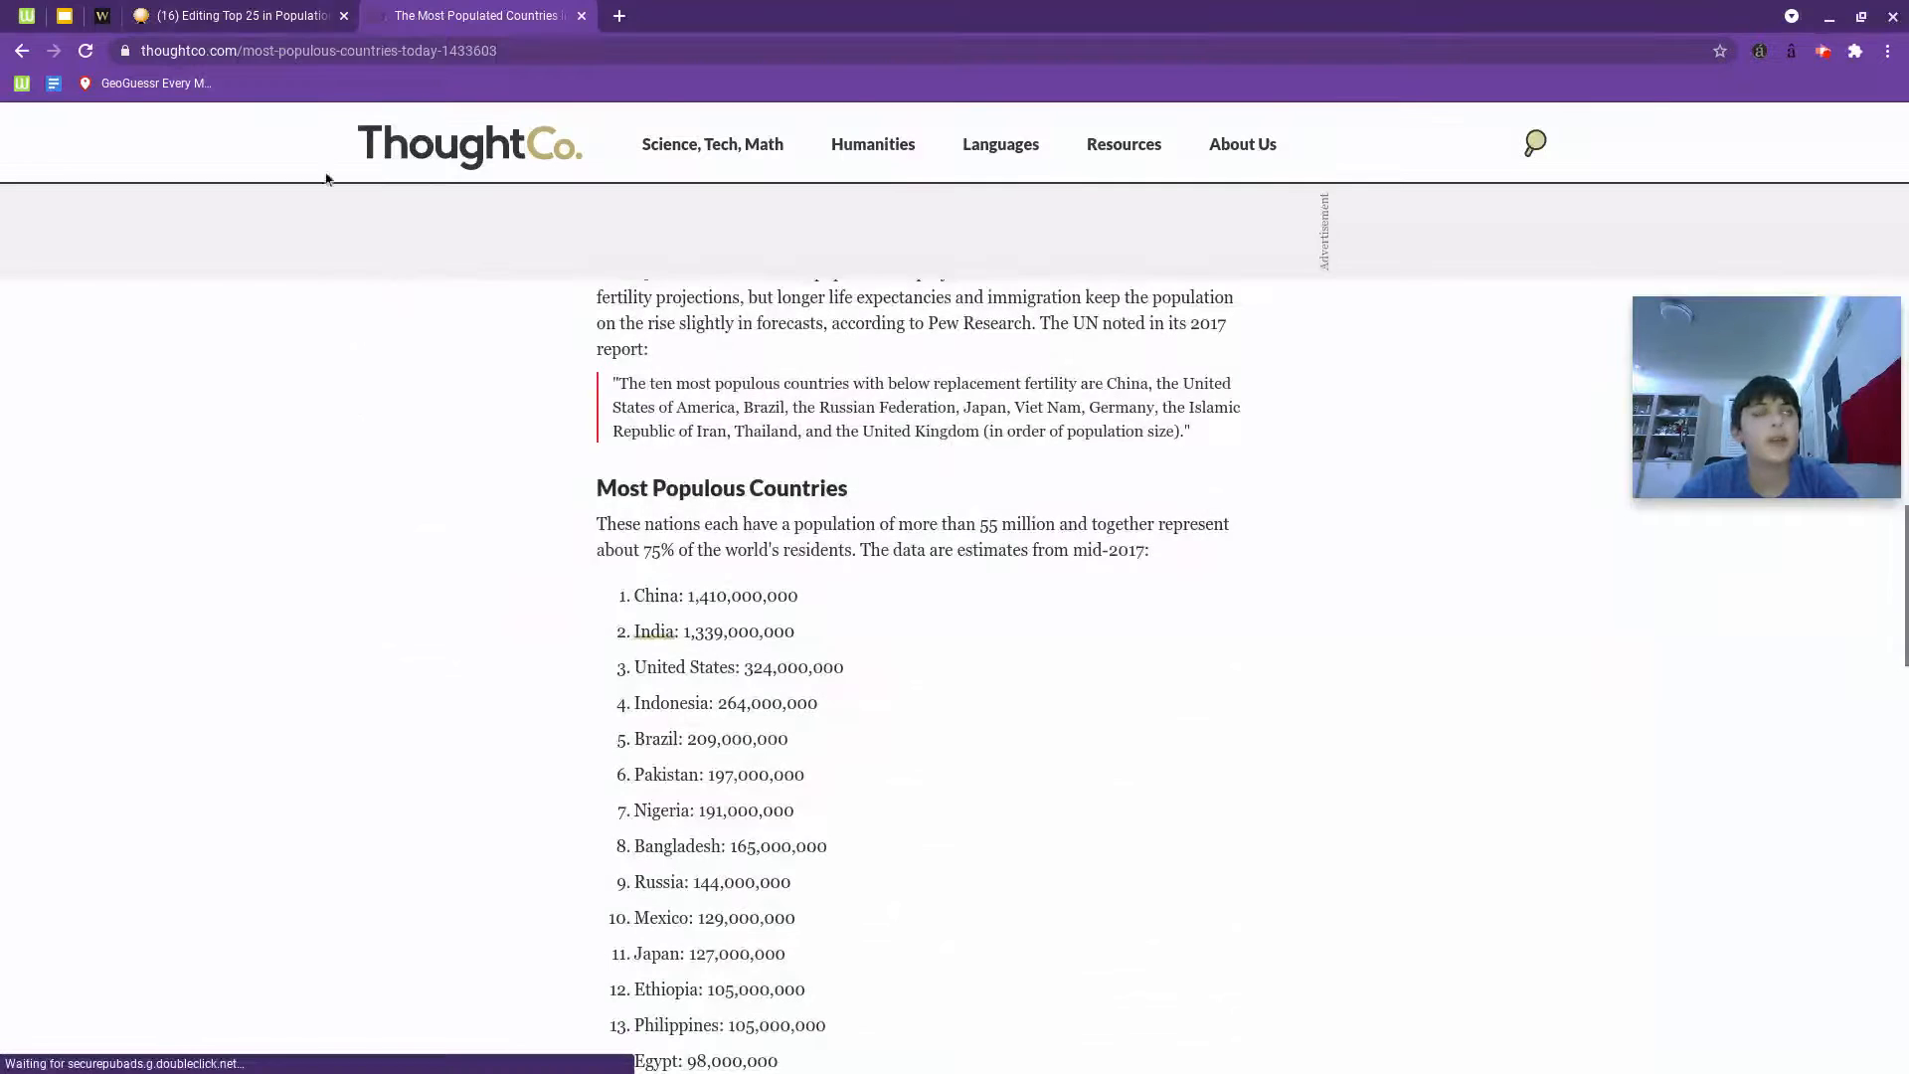
pyautogui.click(239, 15)
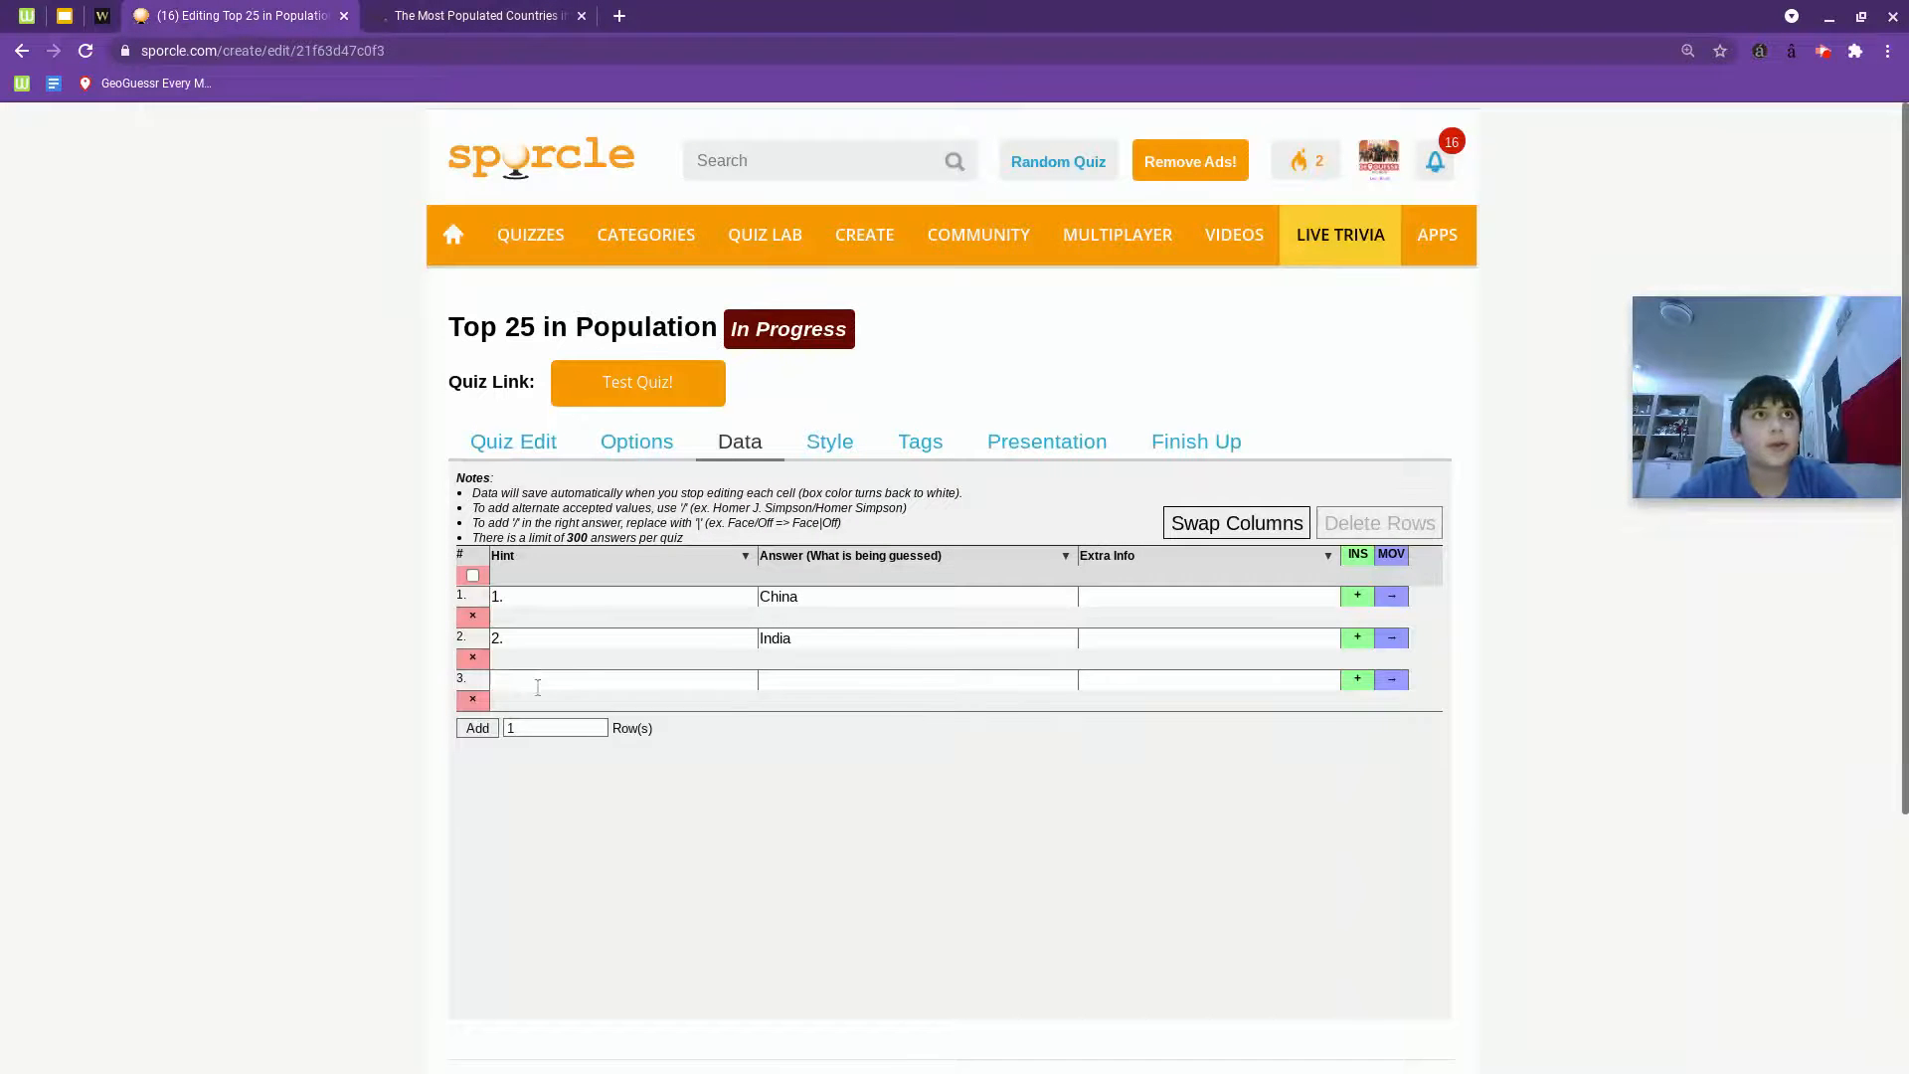
# Fill rows 3 and 4 with numbered hints and countries checked against the ThoughtCo list.
pyautogui.click(623, 677)
pyautogui.write('3.')
pyautogui.click(807, 681)
pyautogui.write('USA')
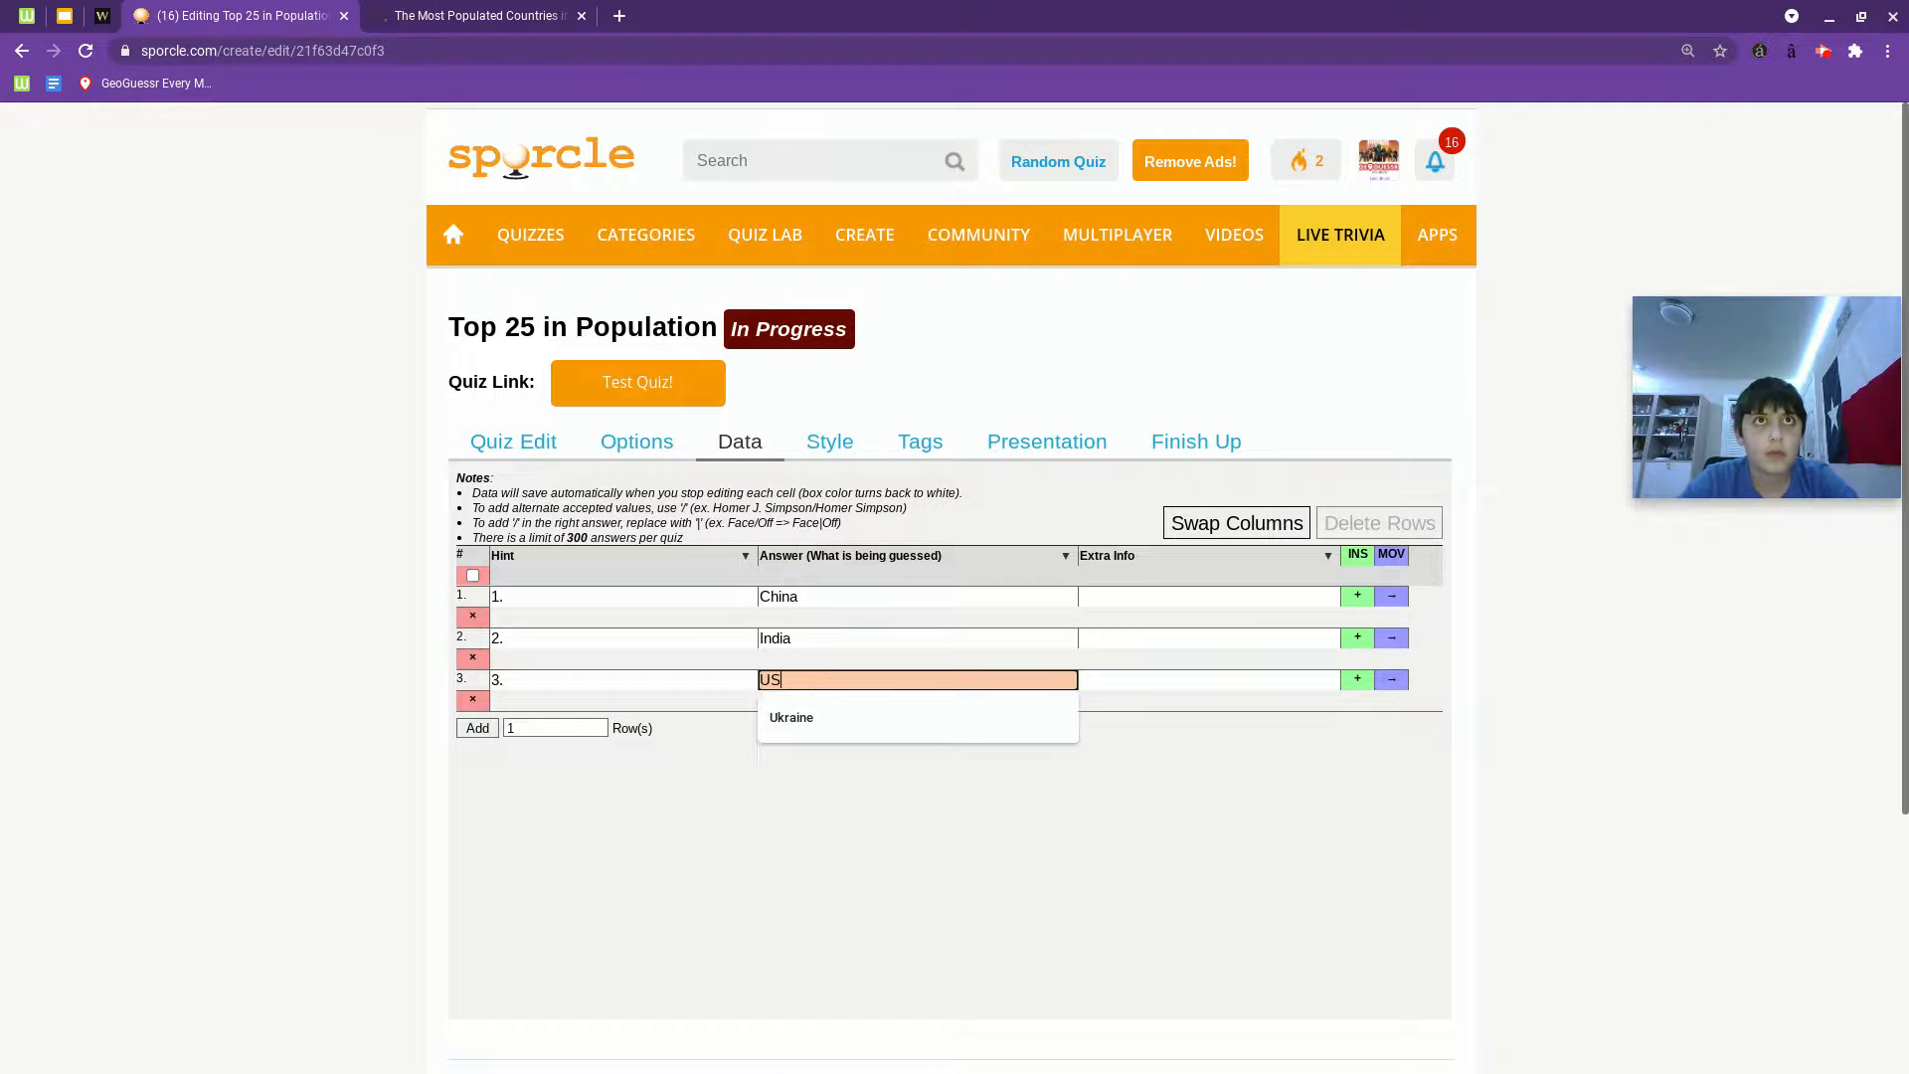
pyautogui.click(476, 728)
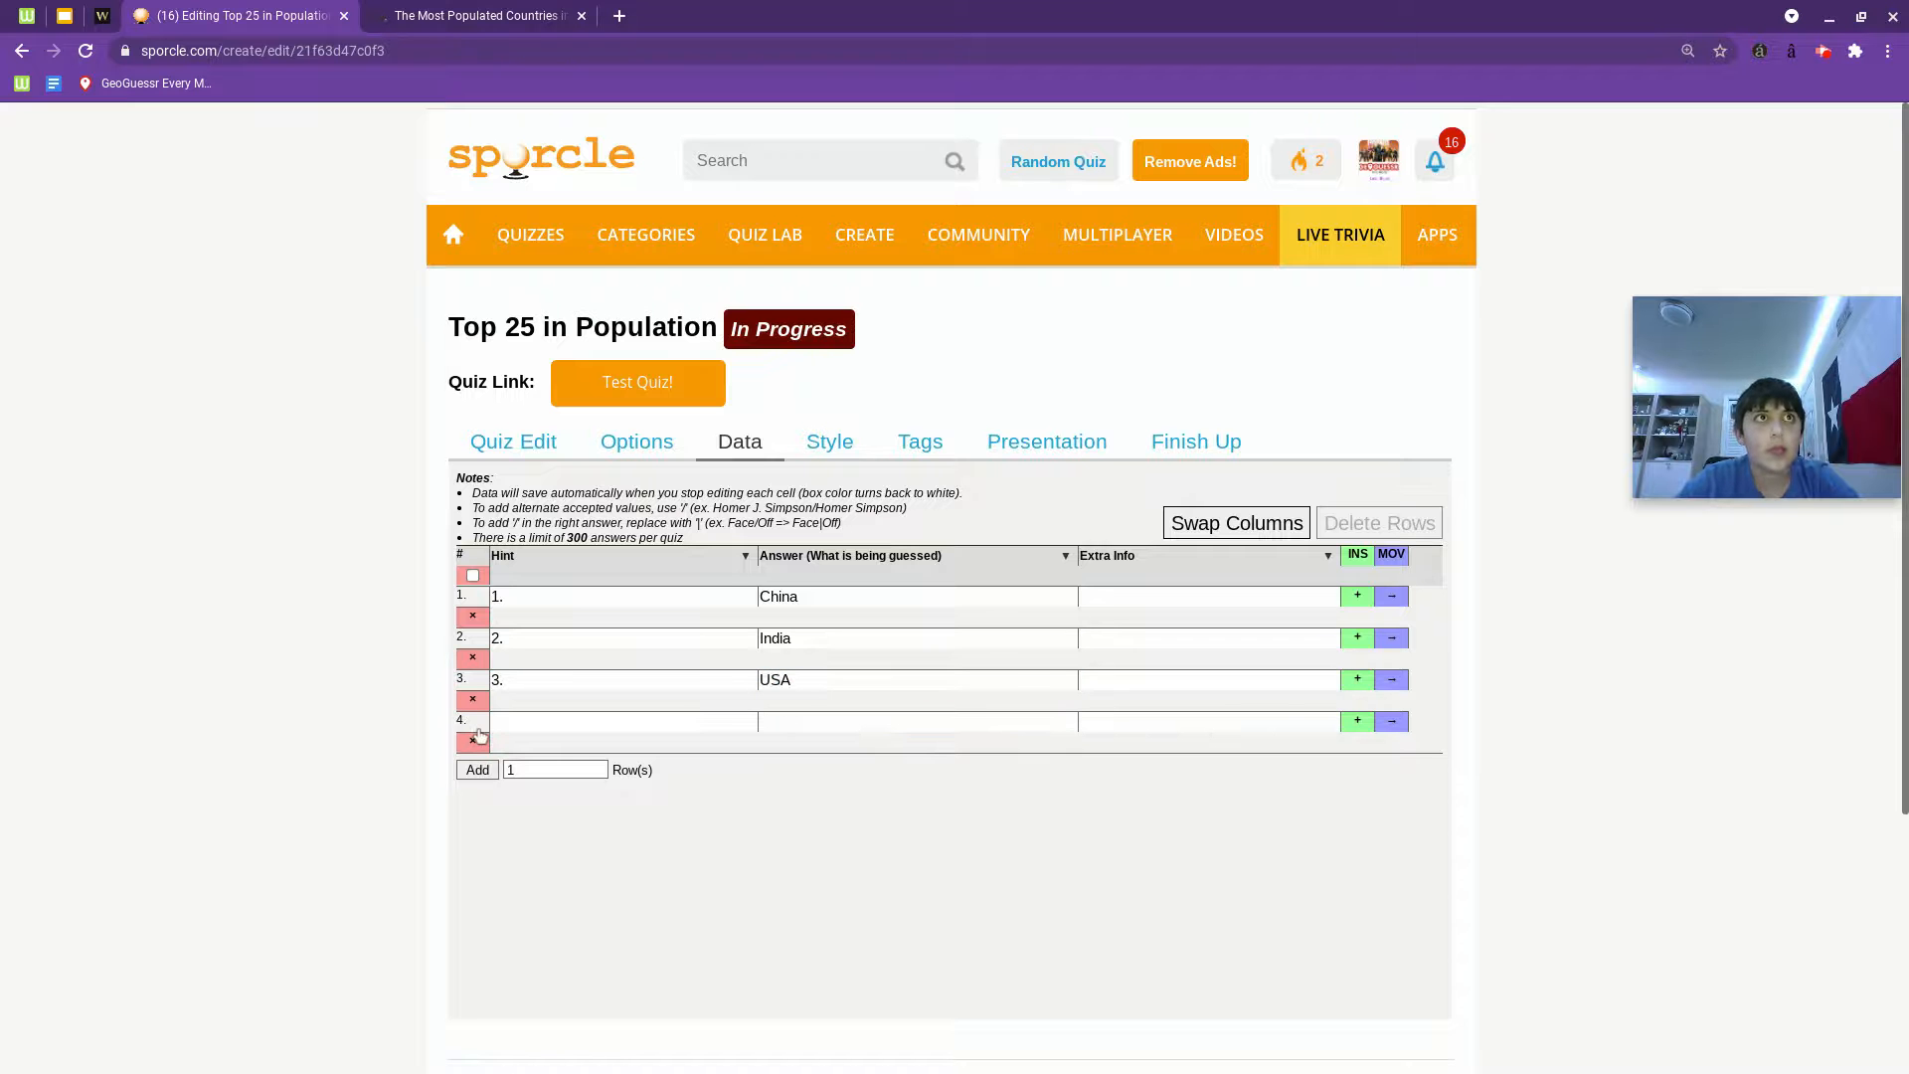
pyautogui.click(624, 721)
pyautogui.click(475, 15)
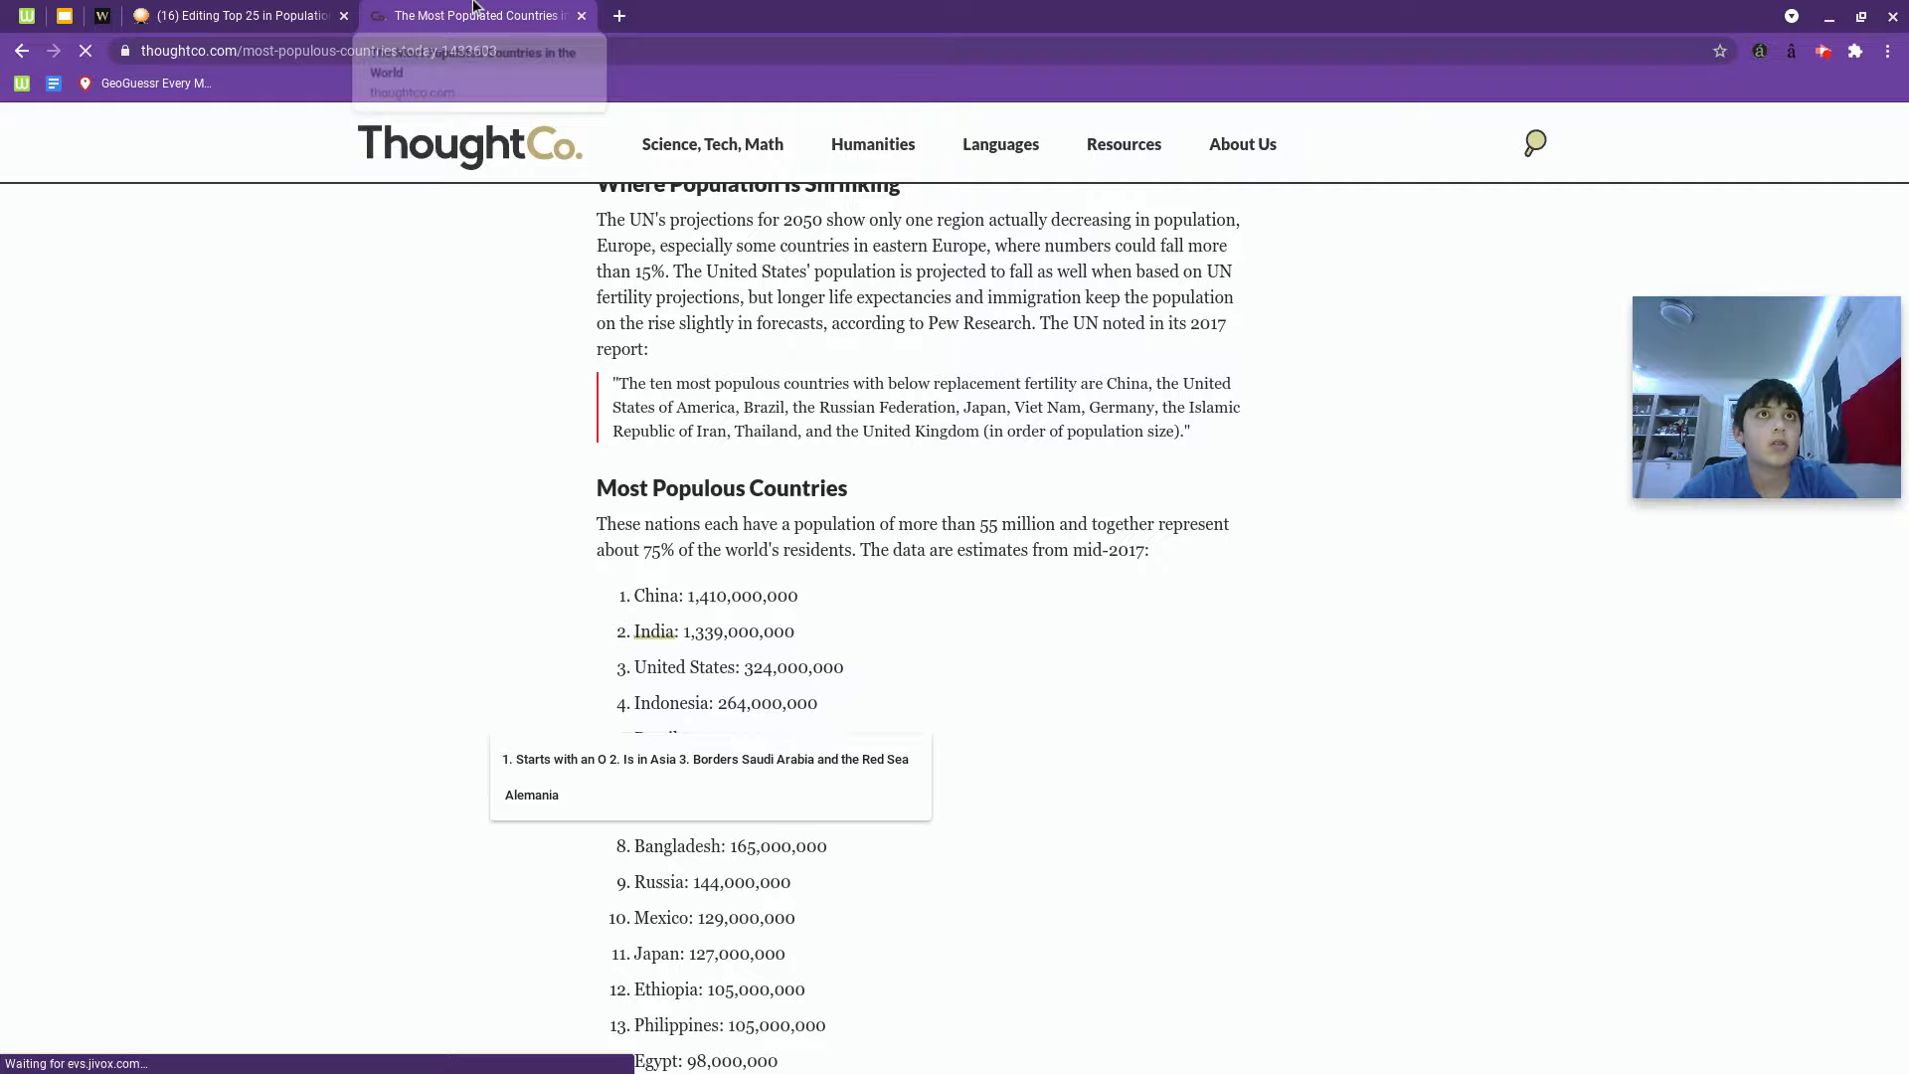
pyautogui.click(240, 15)
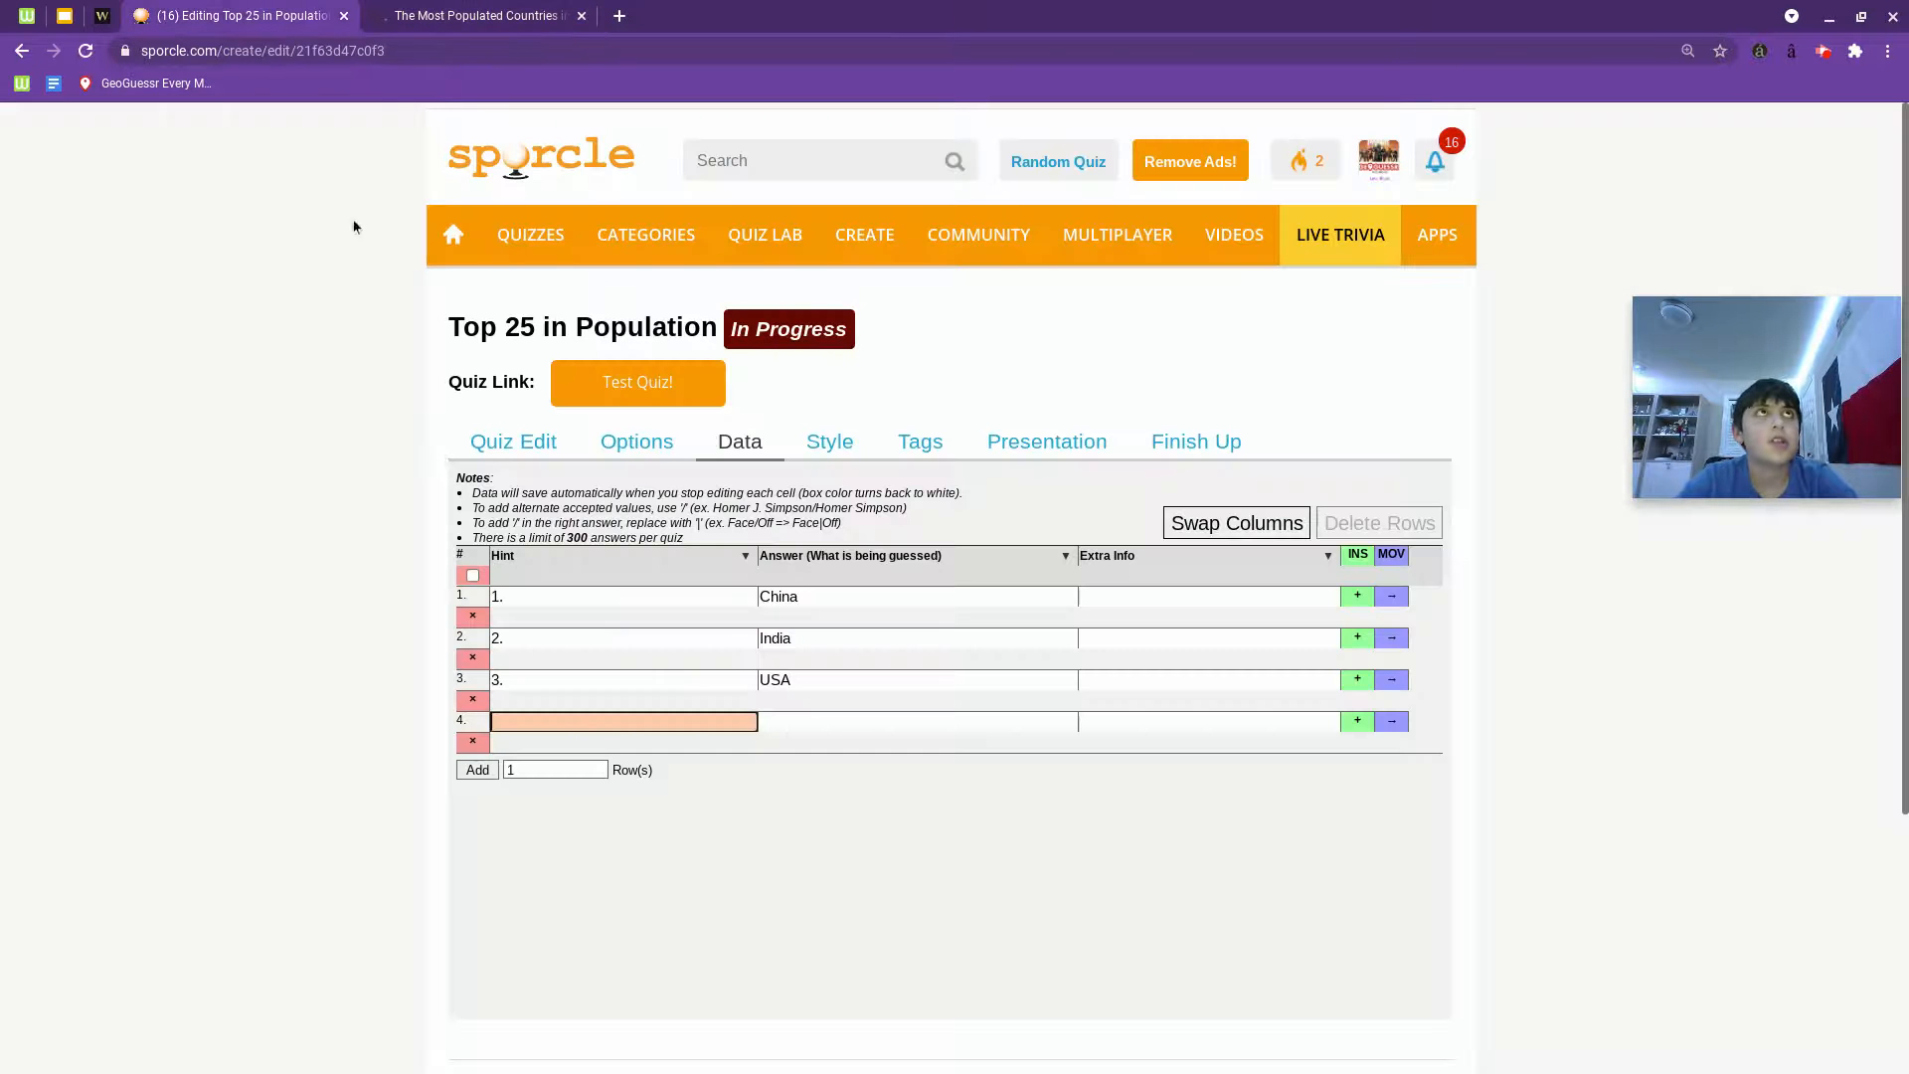
pyautogui.write('Indonesia')
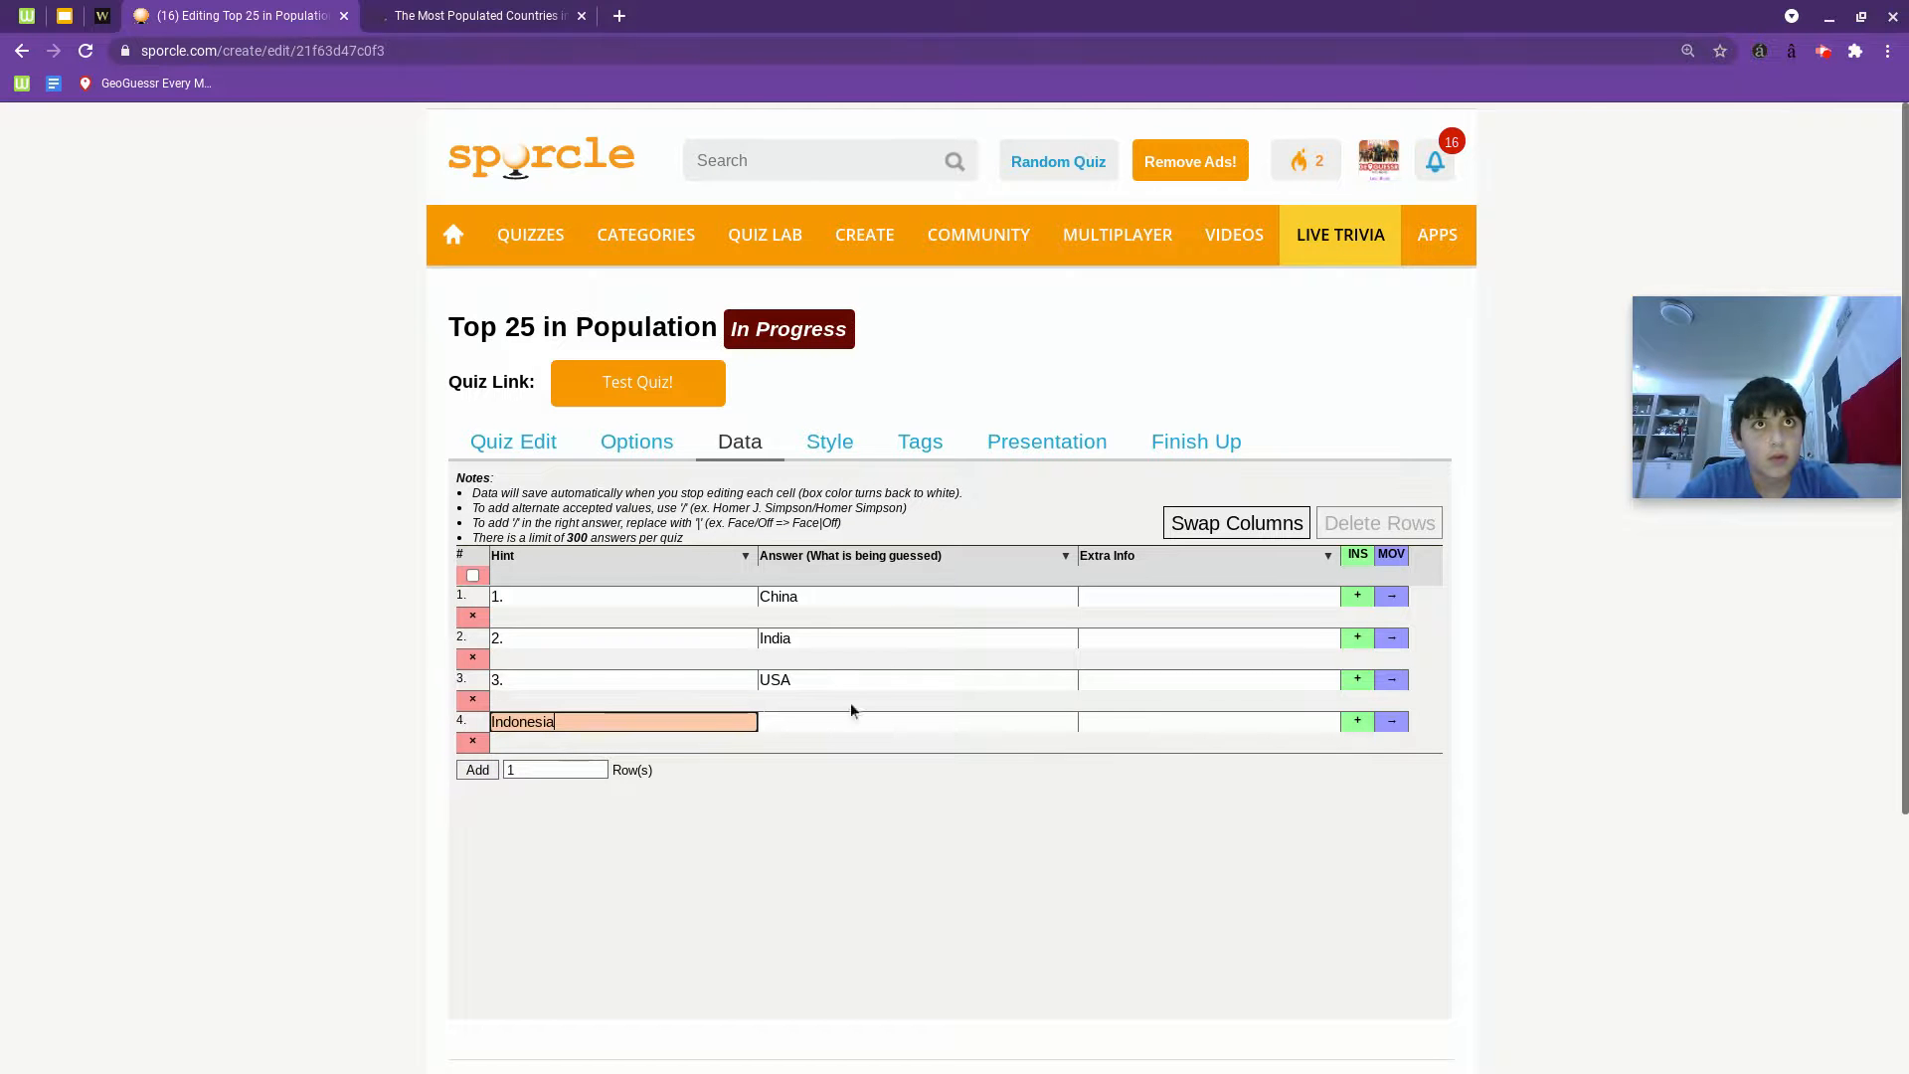
pyautogui.hotkey('ctrl', 'x')
pyautogui.write('4.')
pyautogui.click(835, 723)
pyautogui.write('Indoen')
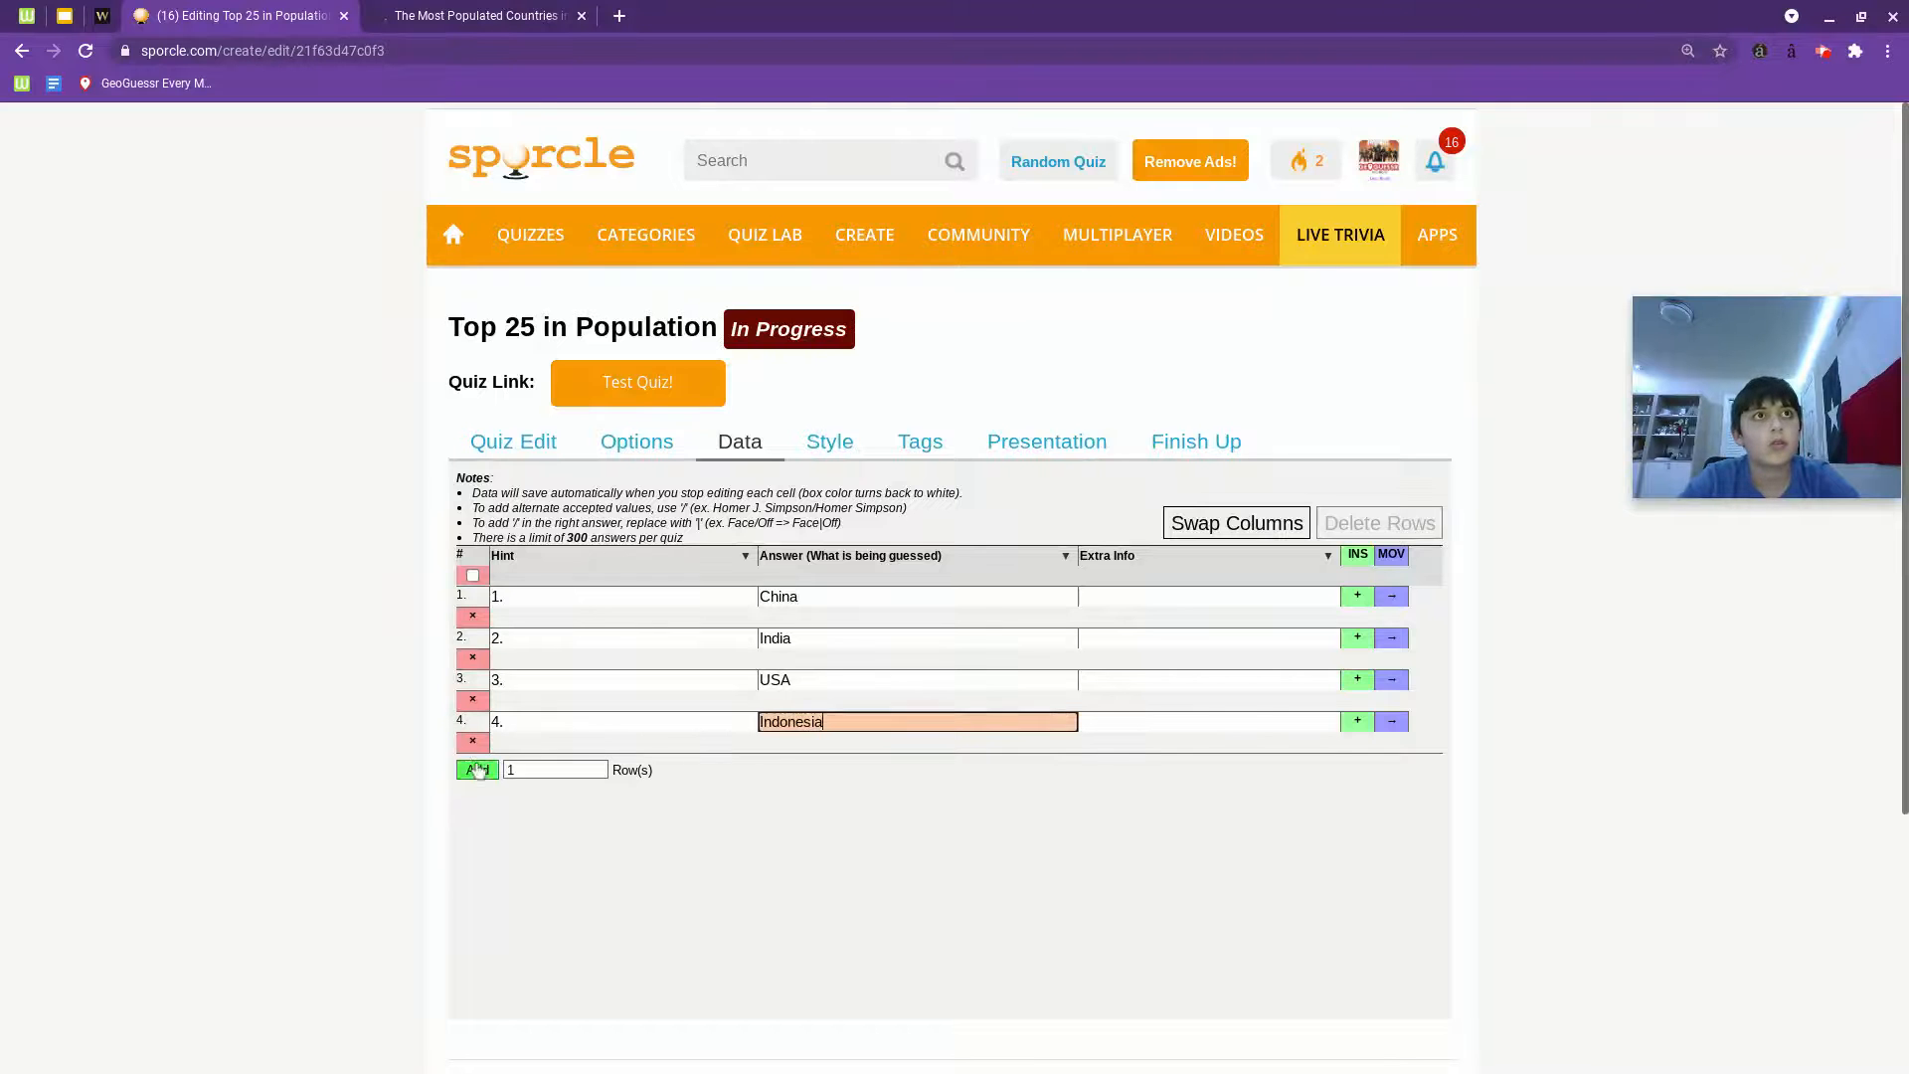
# Add row 5 and enter its numbered hint and country from the ThoughtCo list.
pyautogui.click(478, 769)
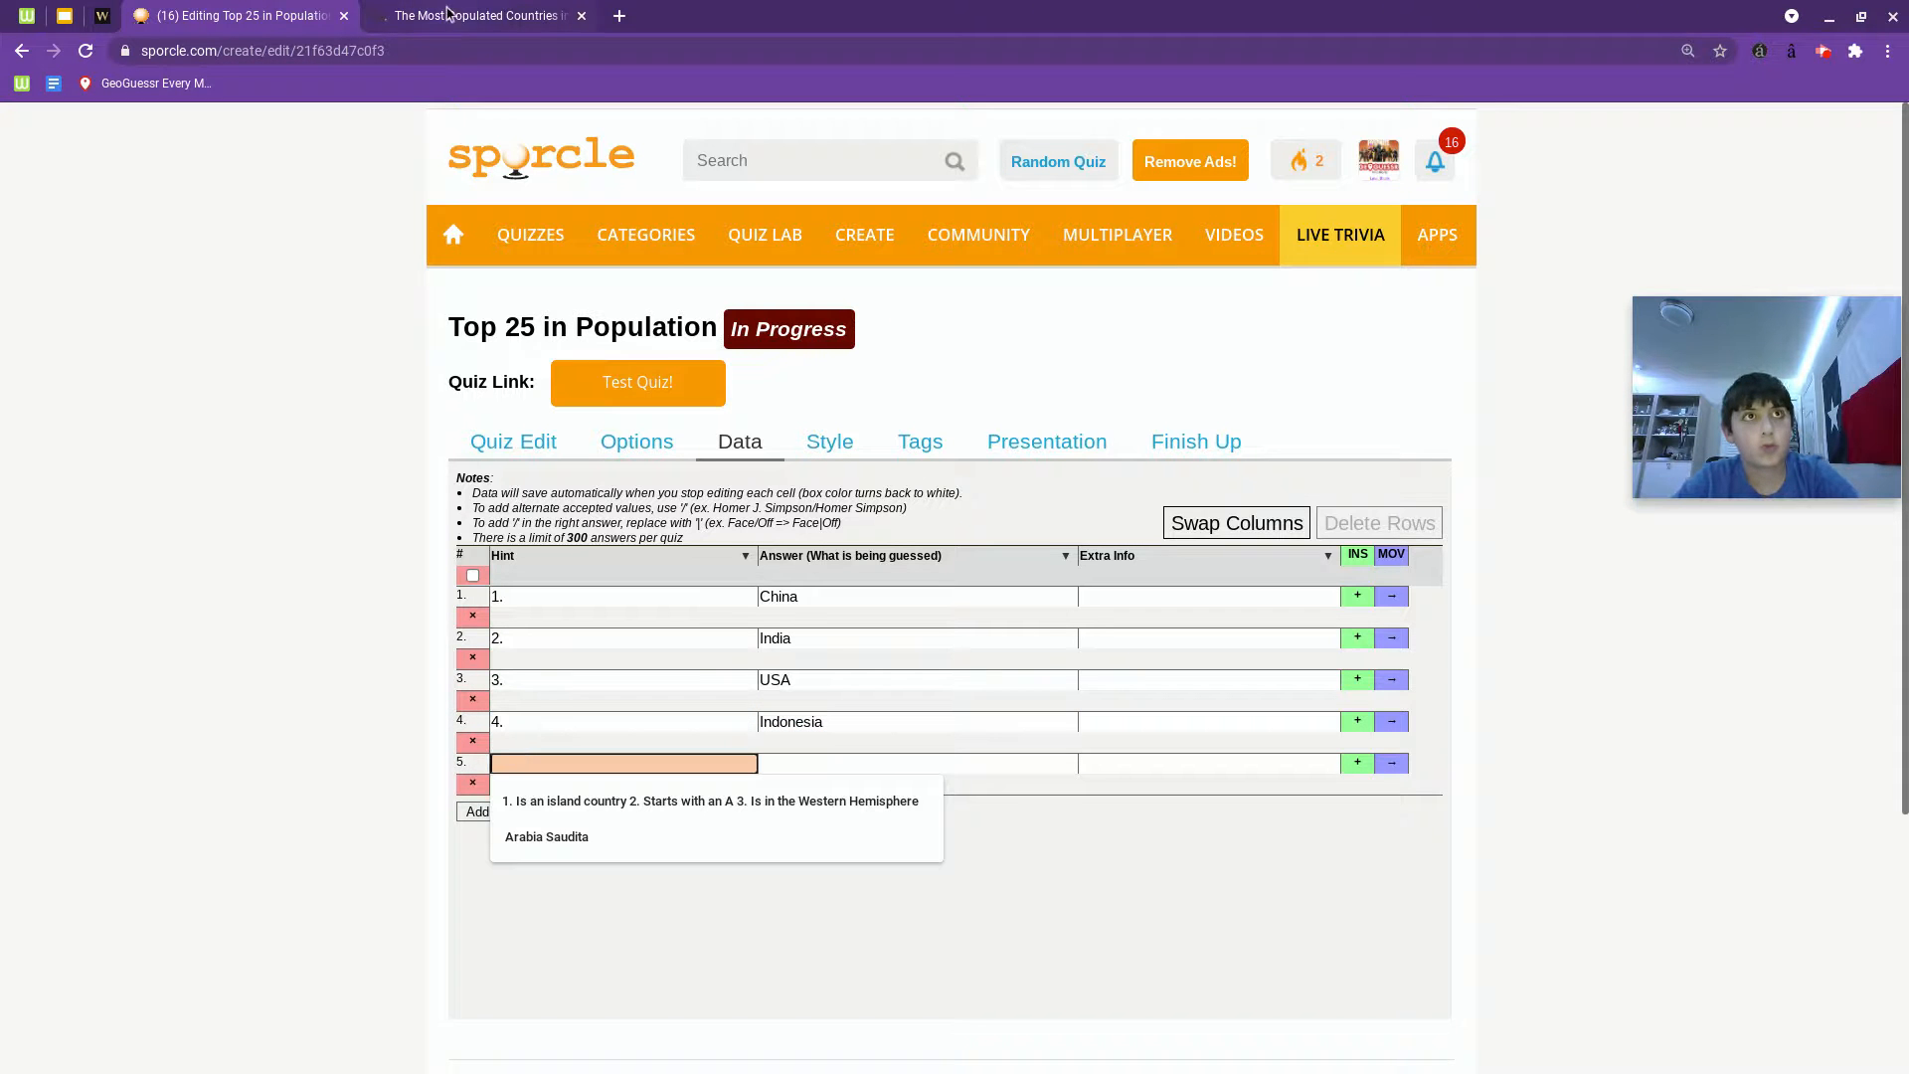
pyautogui.write('5.')
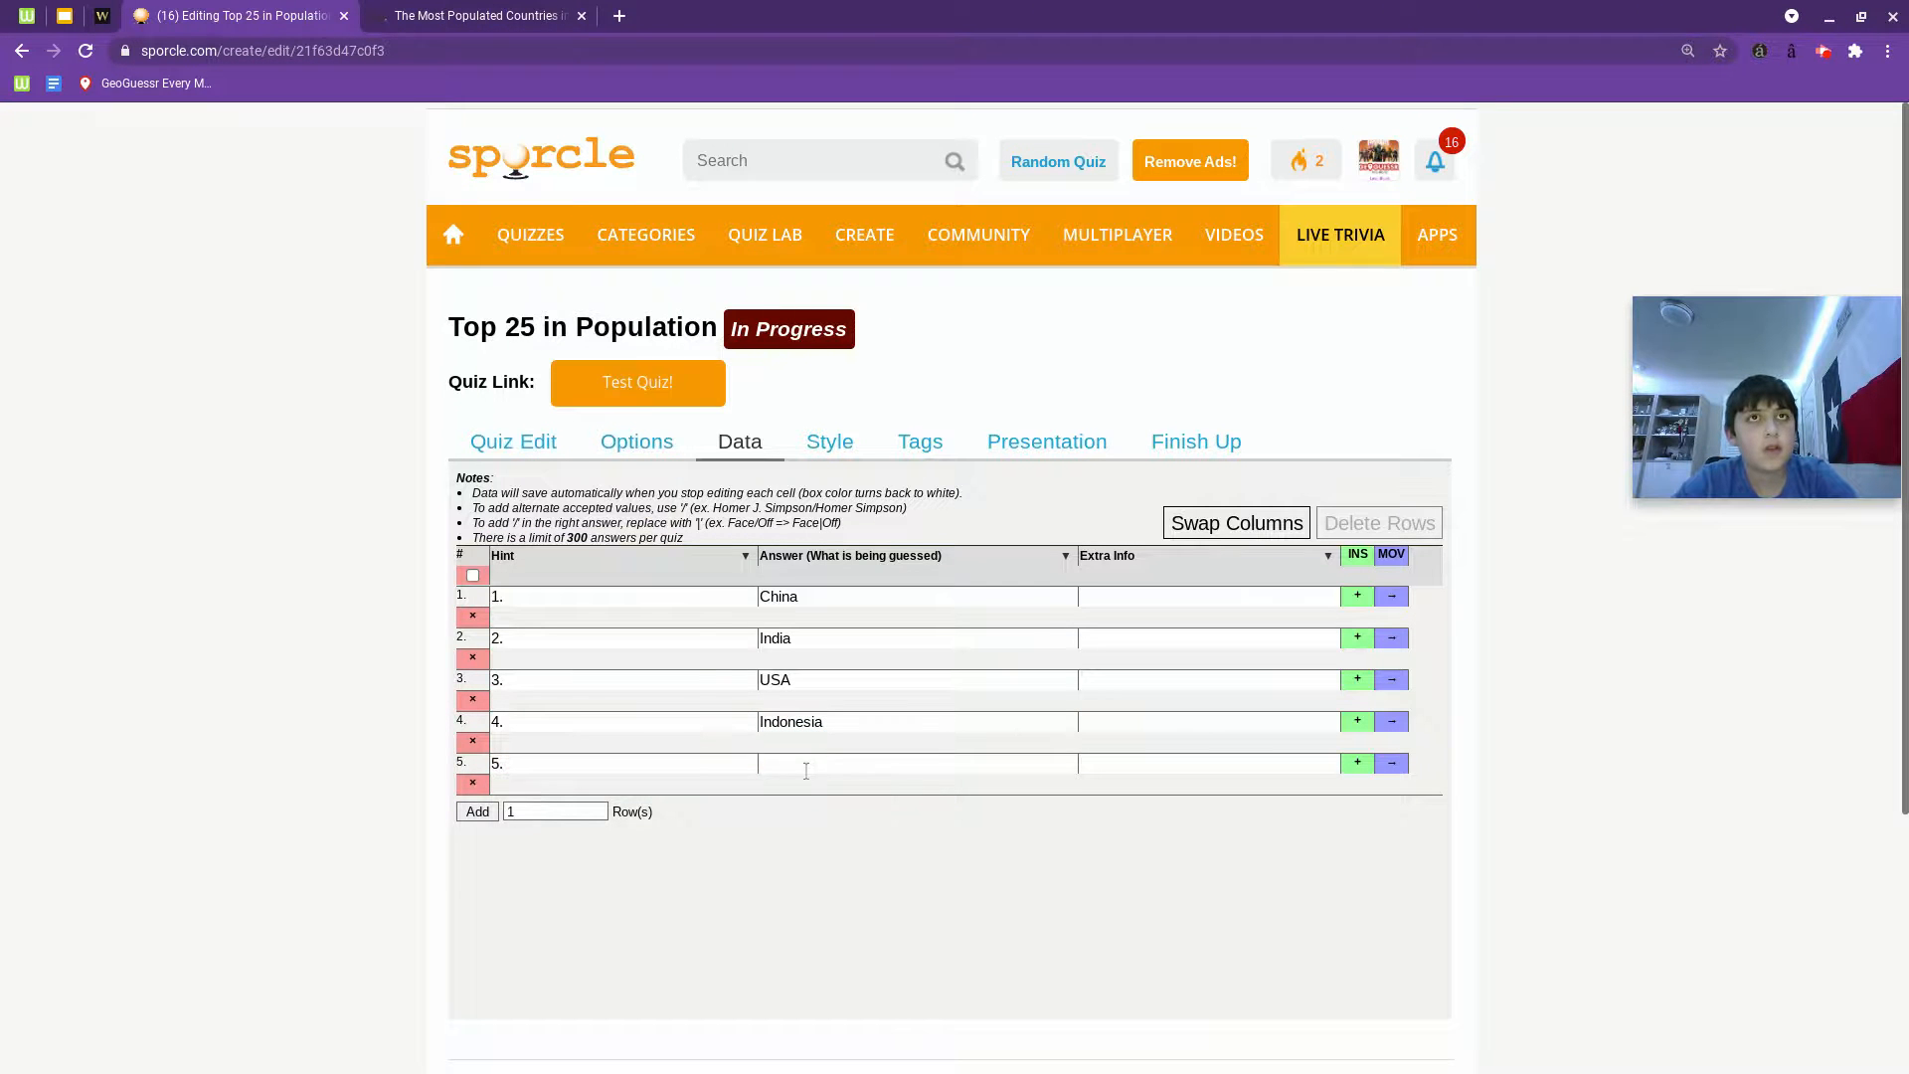
pyautogui.click(818, 763)
pyautogui.click(477, 16)
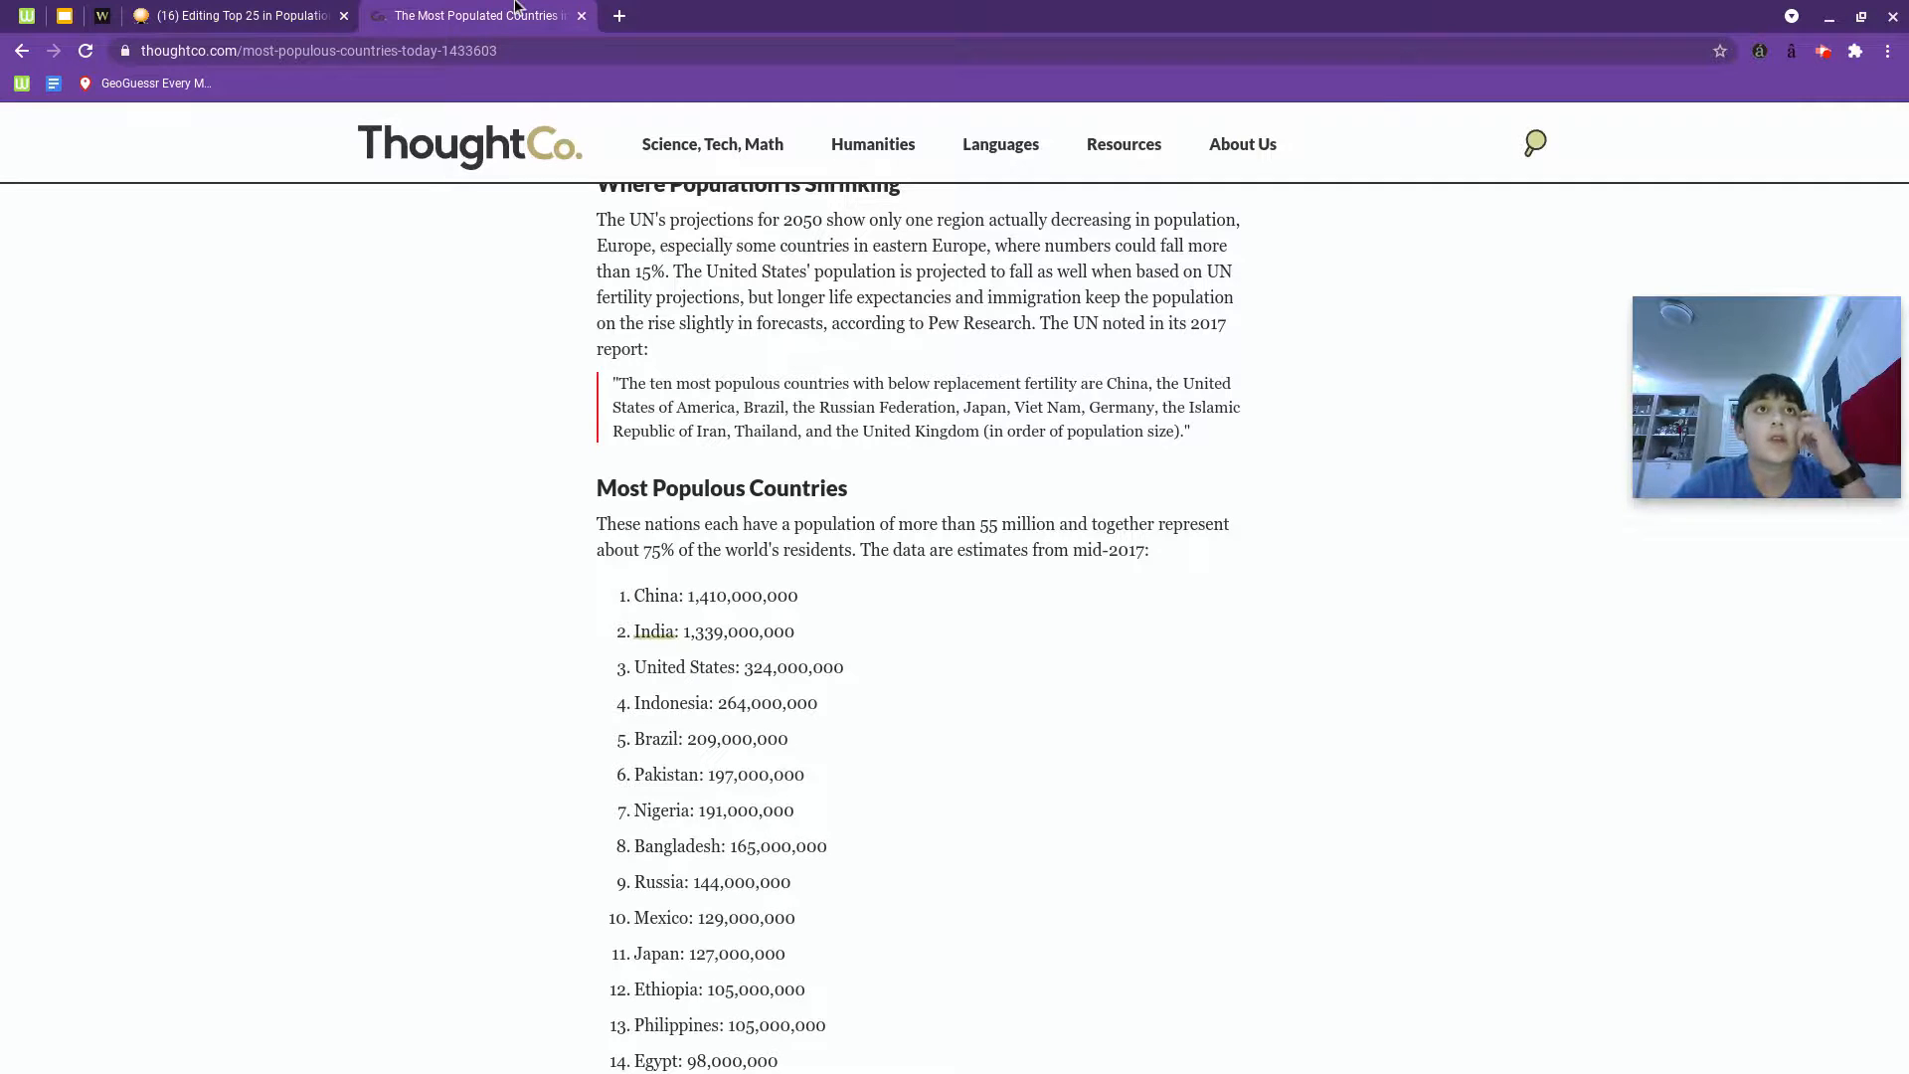
pyautogui.click(240, 15)
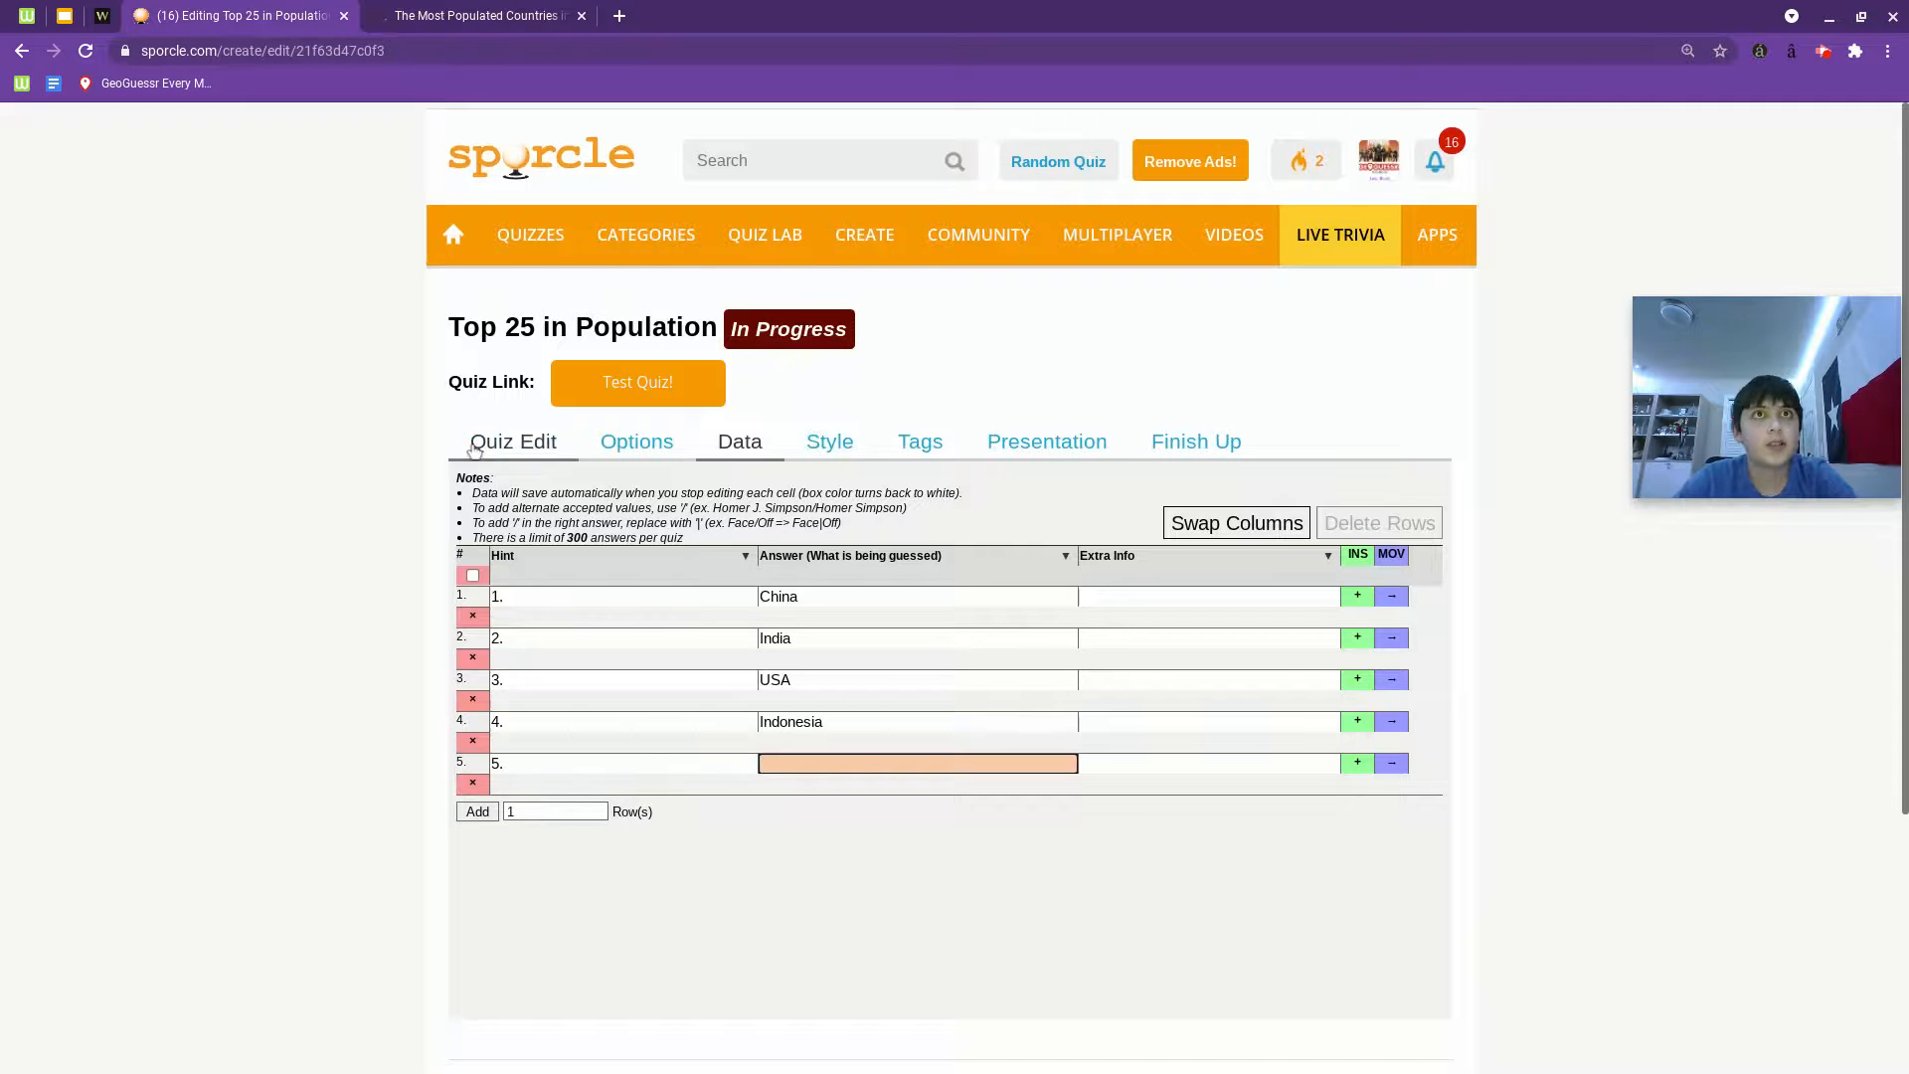
pyautogui.write('bra')
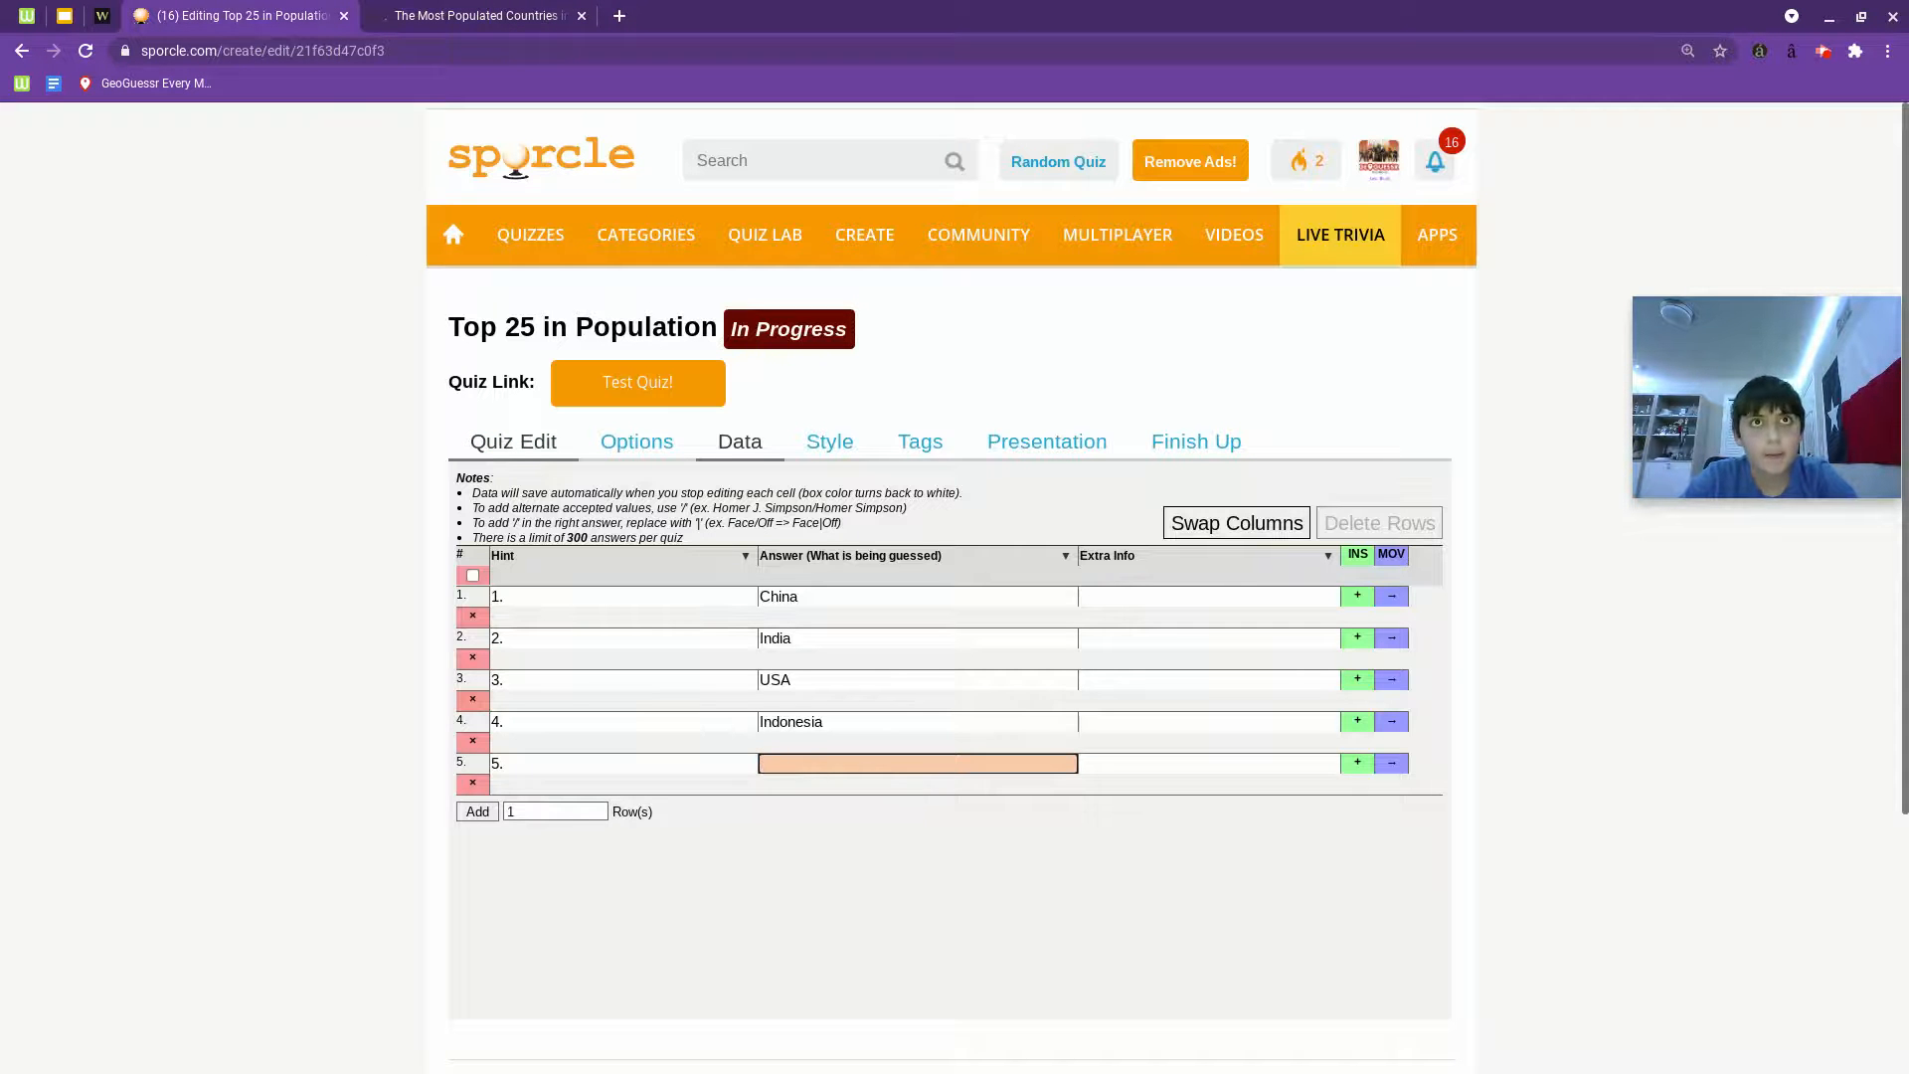
pyautogui.write('Brazil')
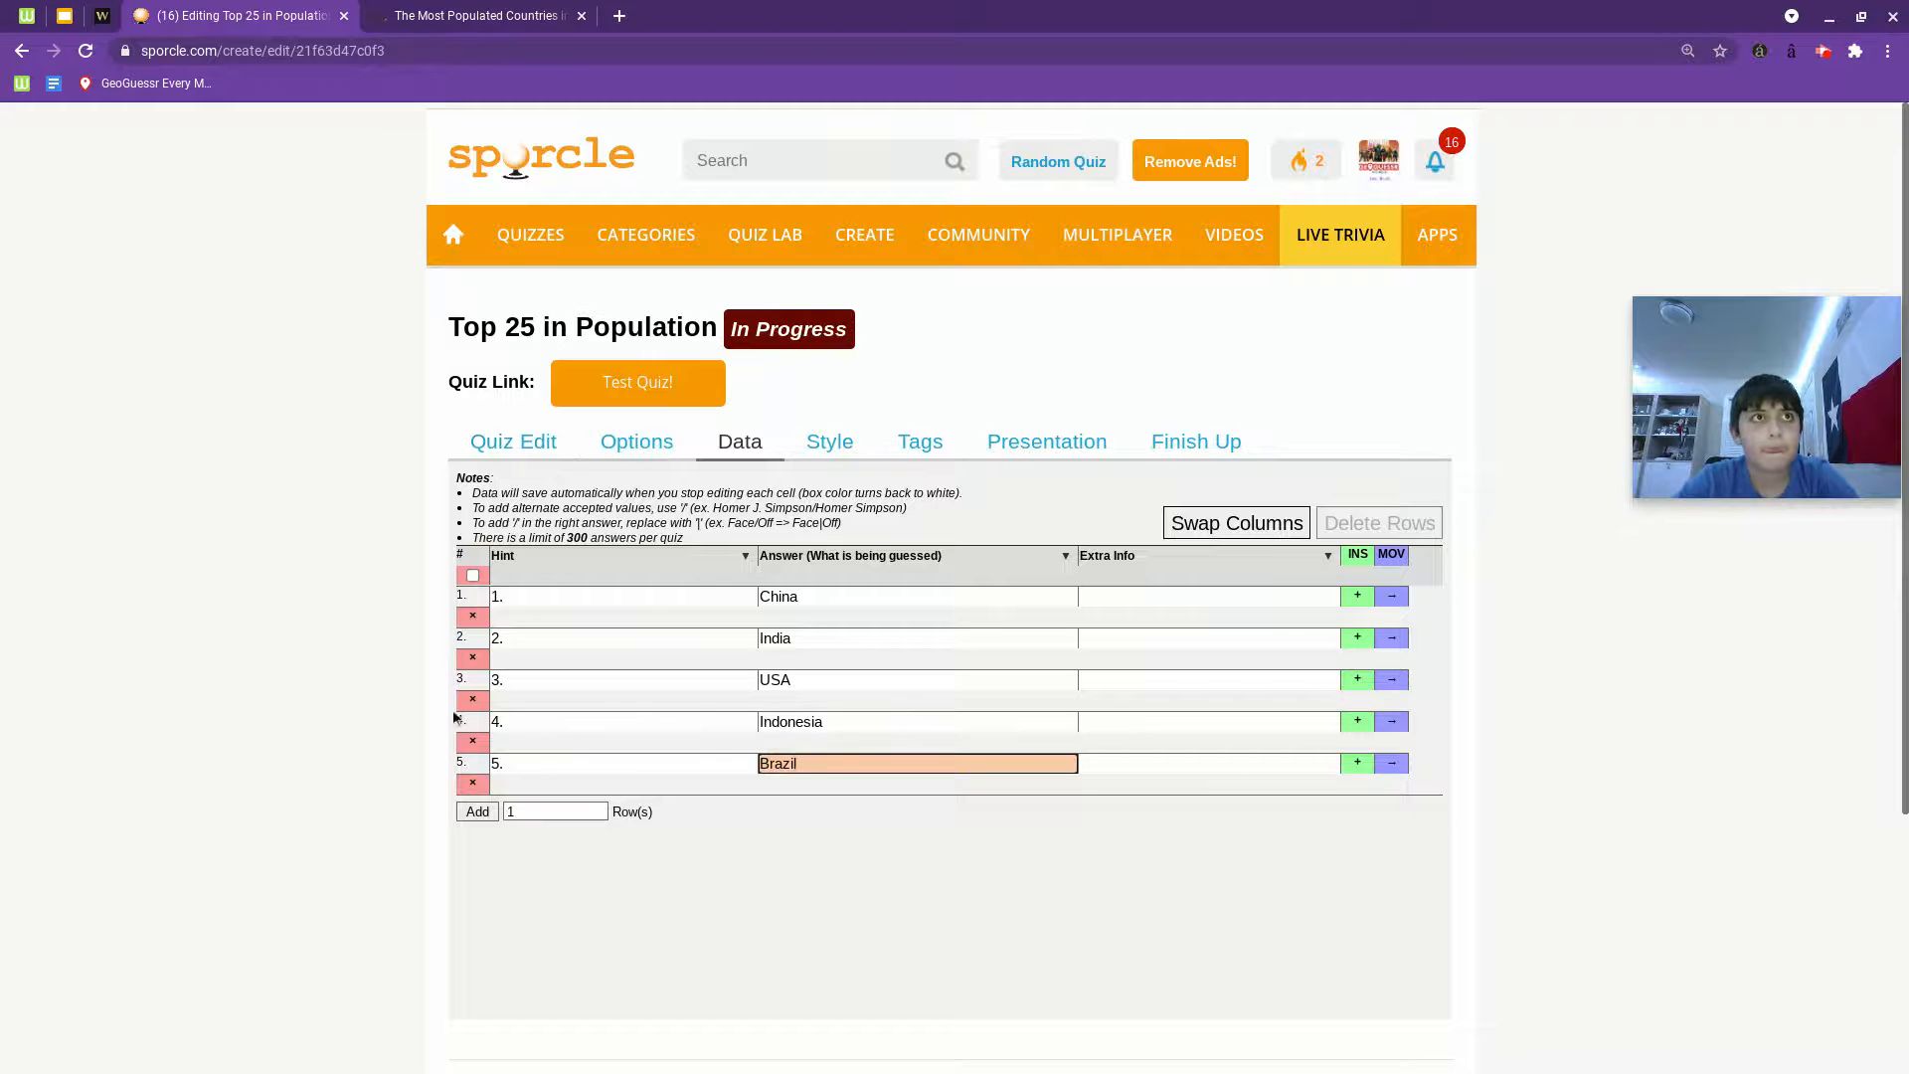
# Add rows 6 and 7 and enter their numbered hints and countries.
pyautogui.click(477, 809)
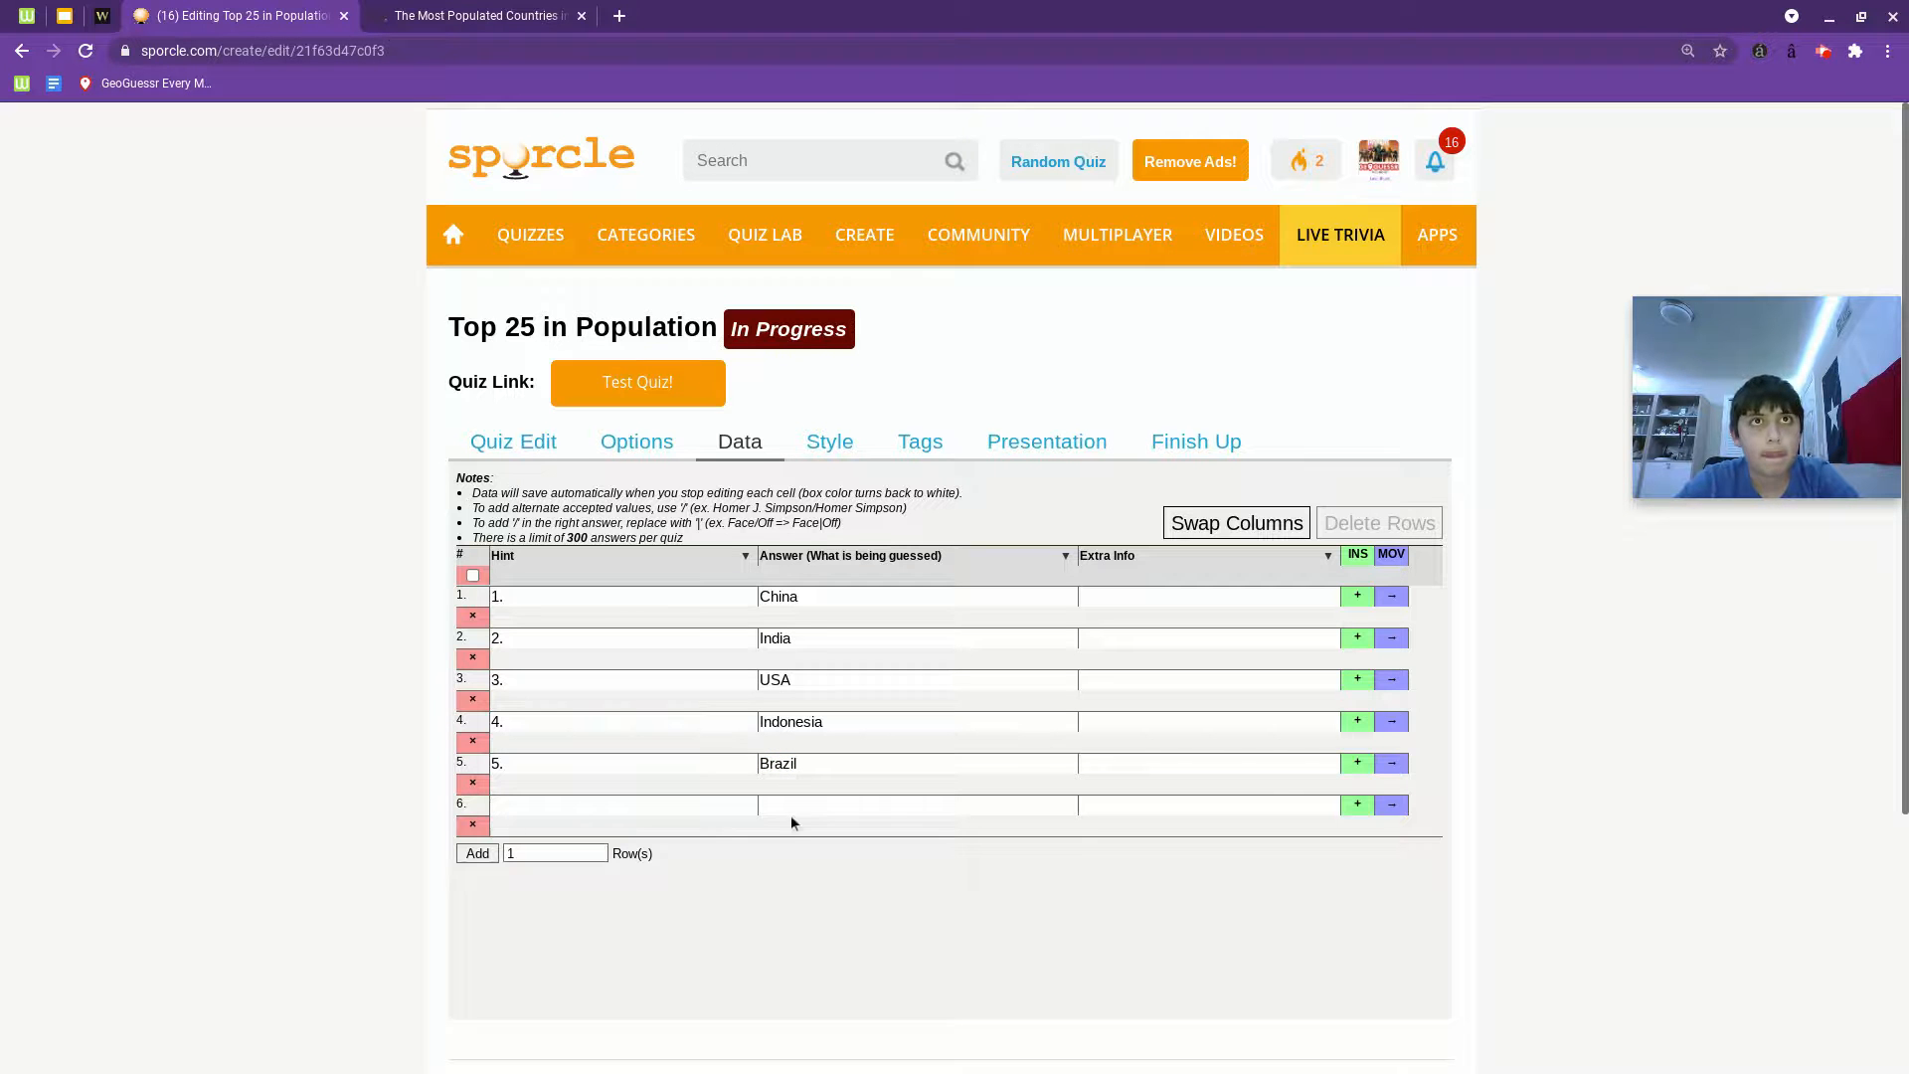
pyautogui.click(640, 805)
pyautogui.write('6')
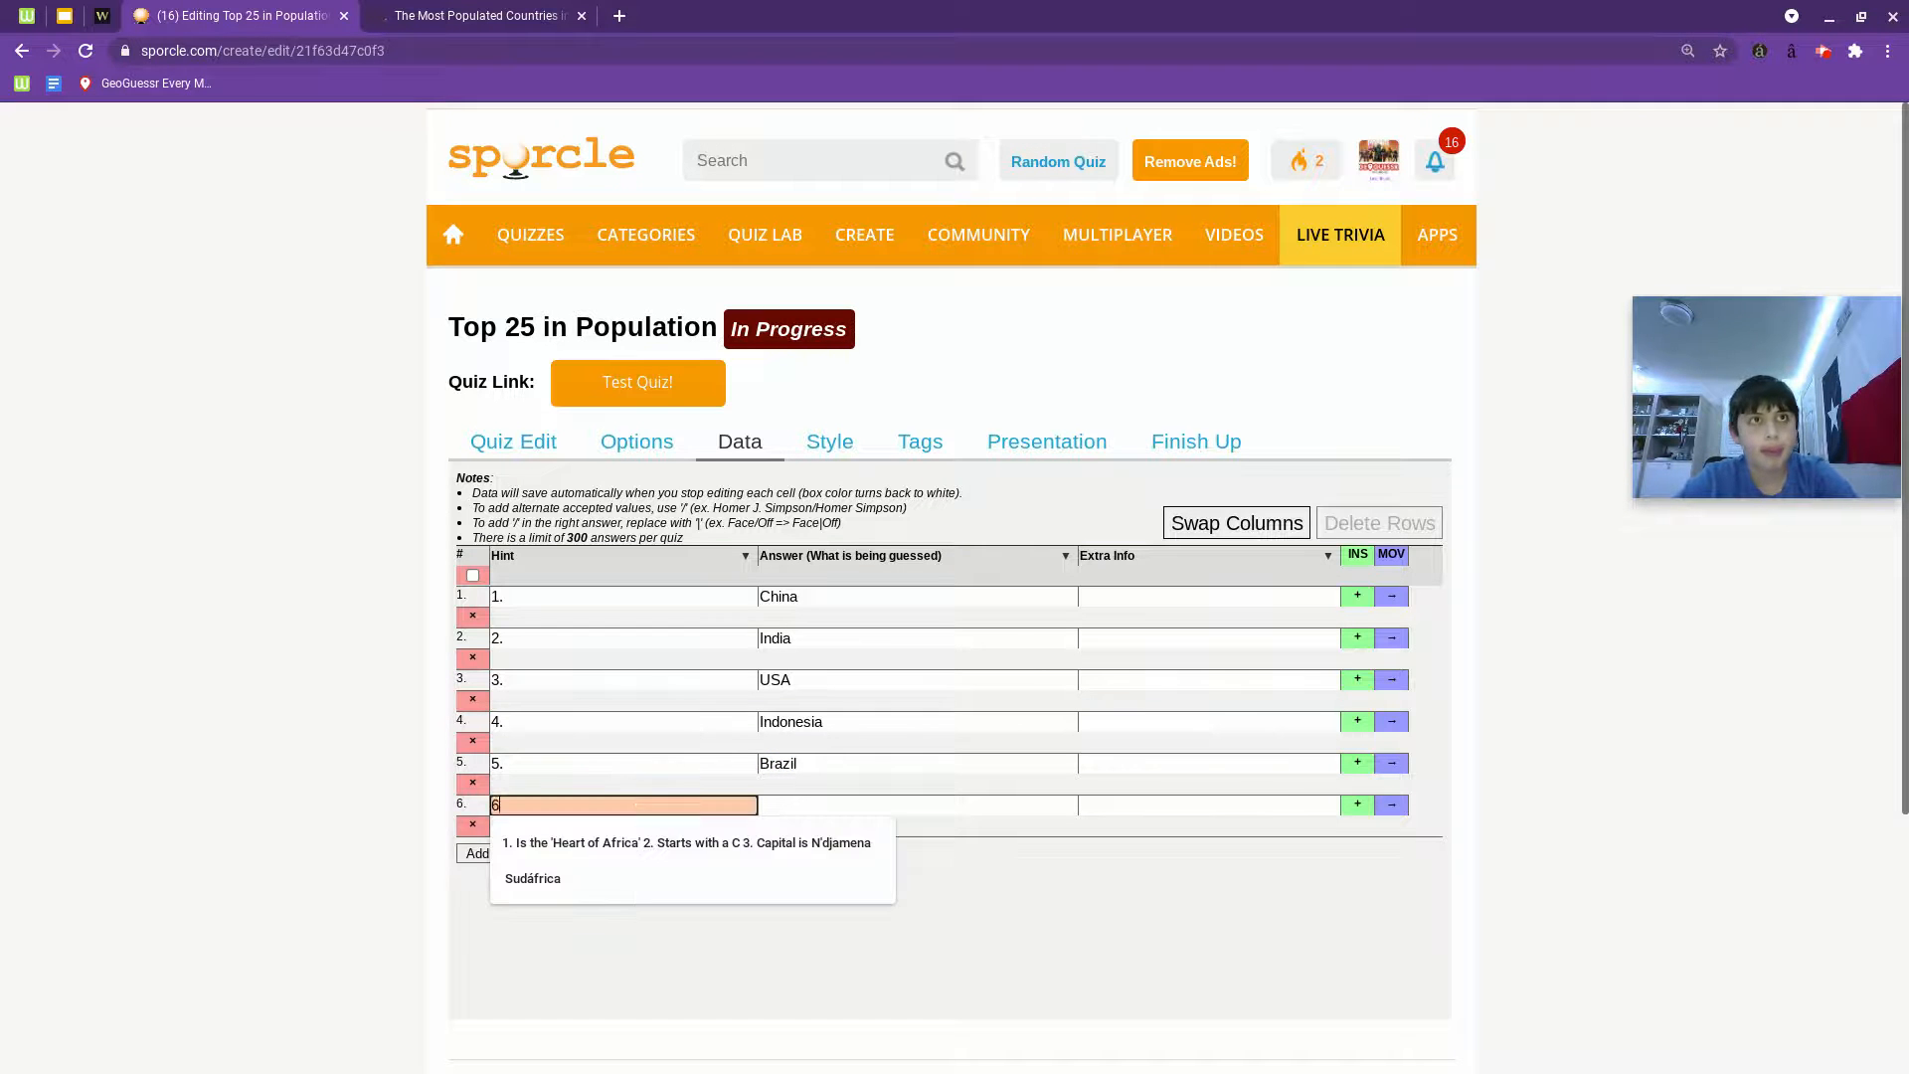
pyautogui.write('.')
pyautogui.press('Tab')
pyautogui.write('Pakistan')
pyautogui.click(477, 853)
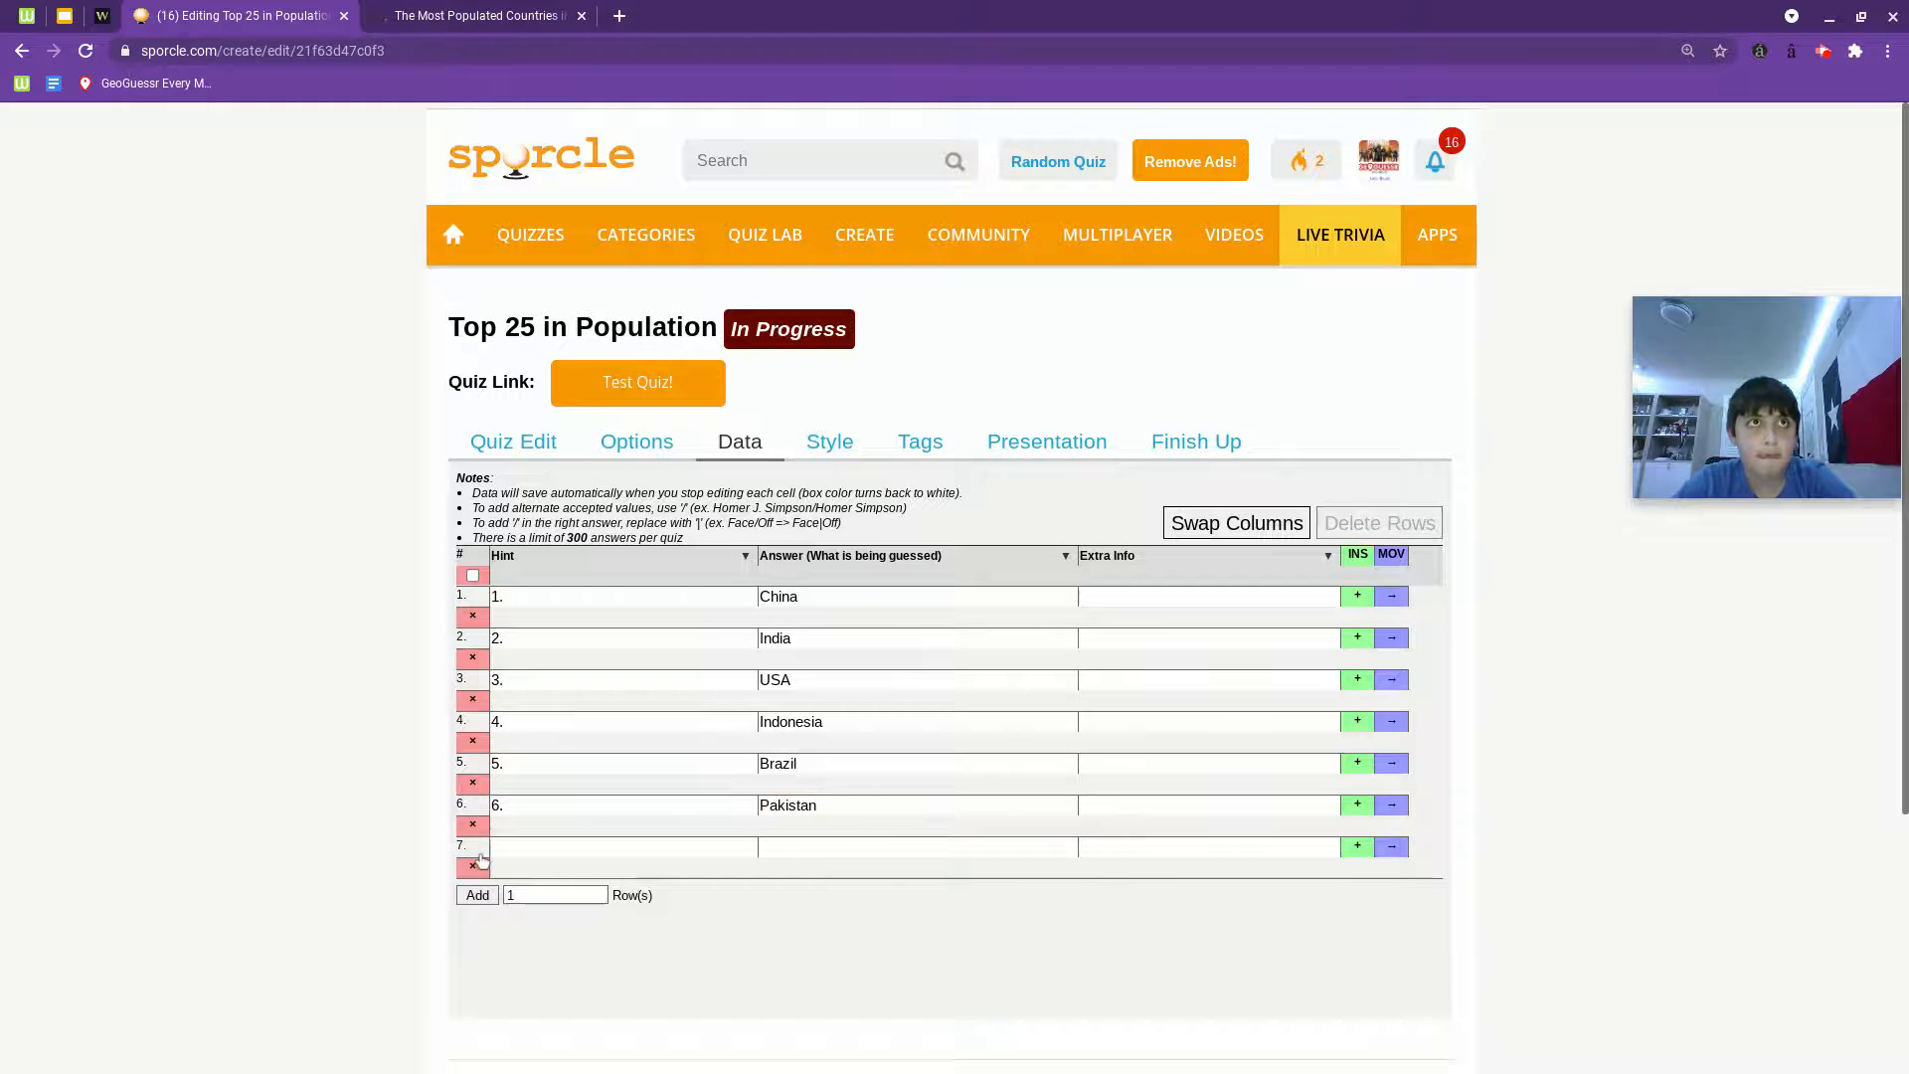
pyautogui.click(687, 848)
pyautogui.write('7.')
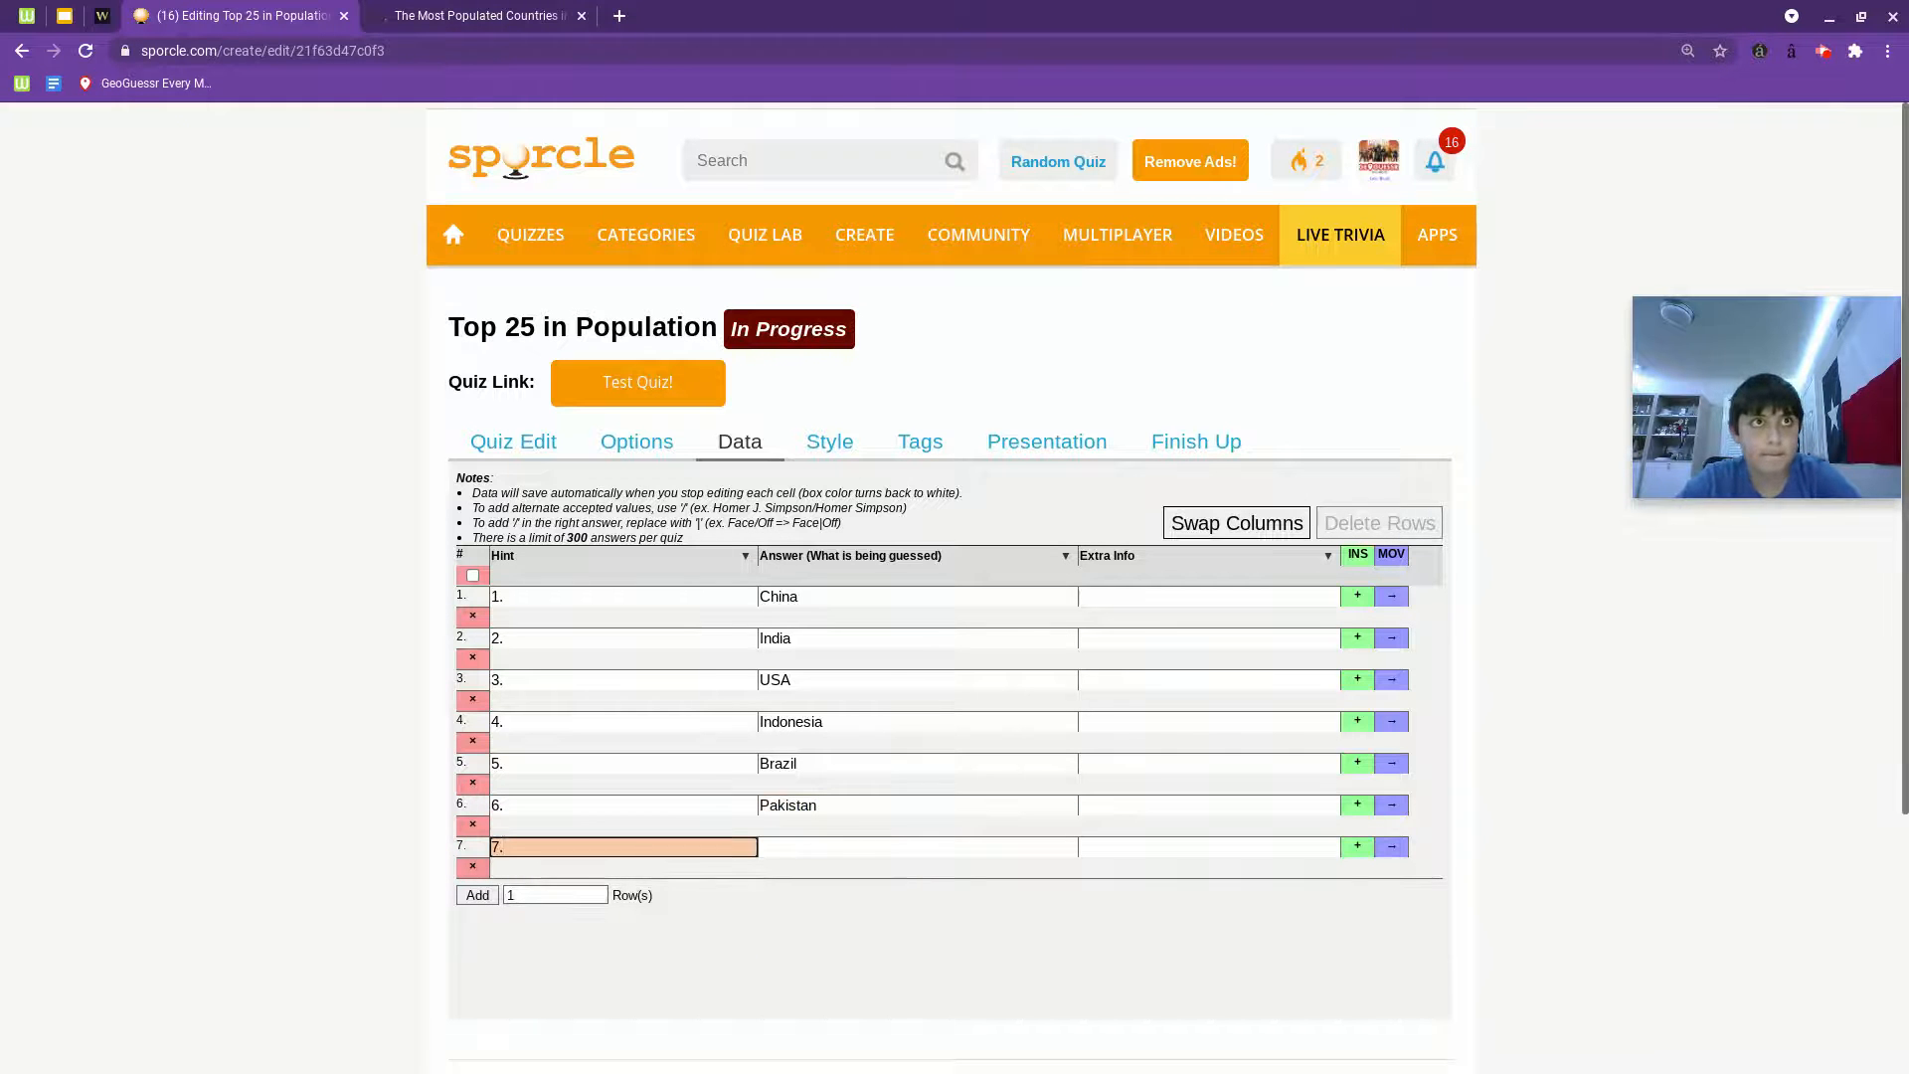
pyautogui.press('Tab')
pyautogui.write('Ni')
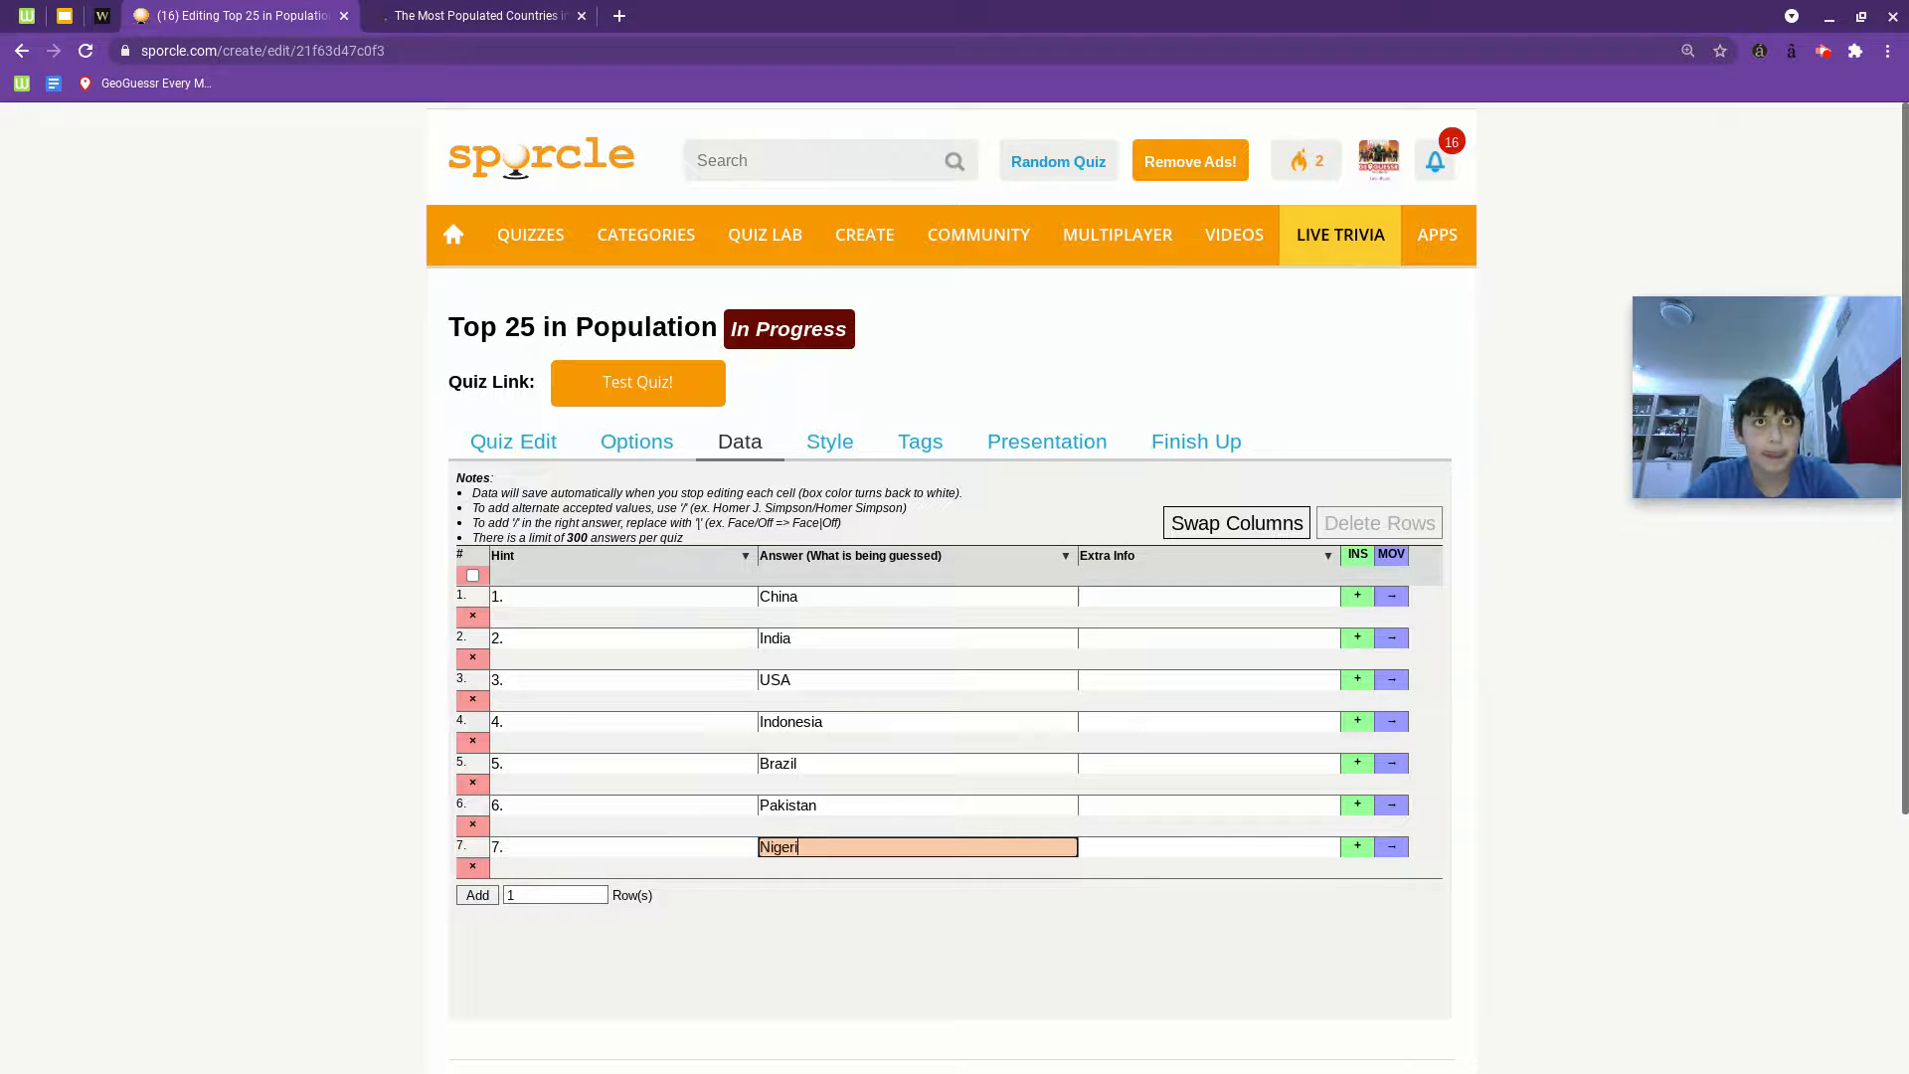
# Add rows 8 and 9 and enter their numbered hints and countries after checking ThoughtCo.
pyautogui.click(474, 15)
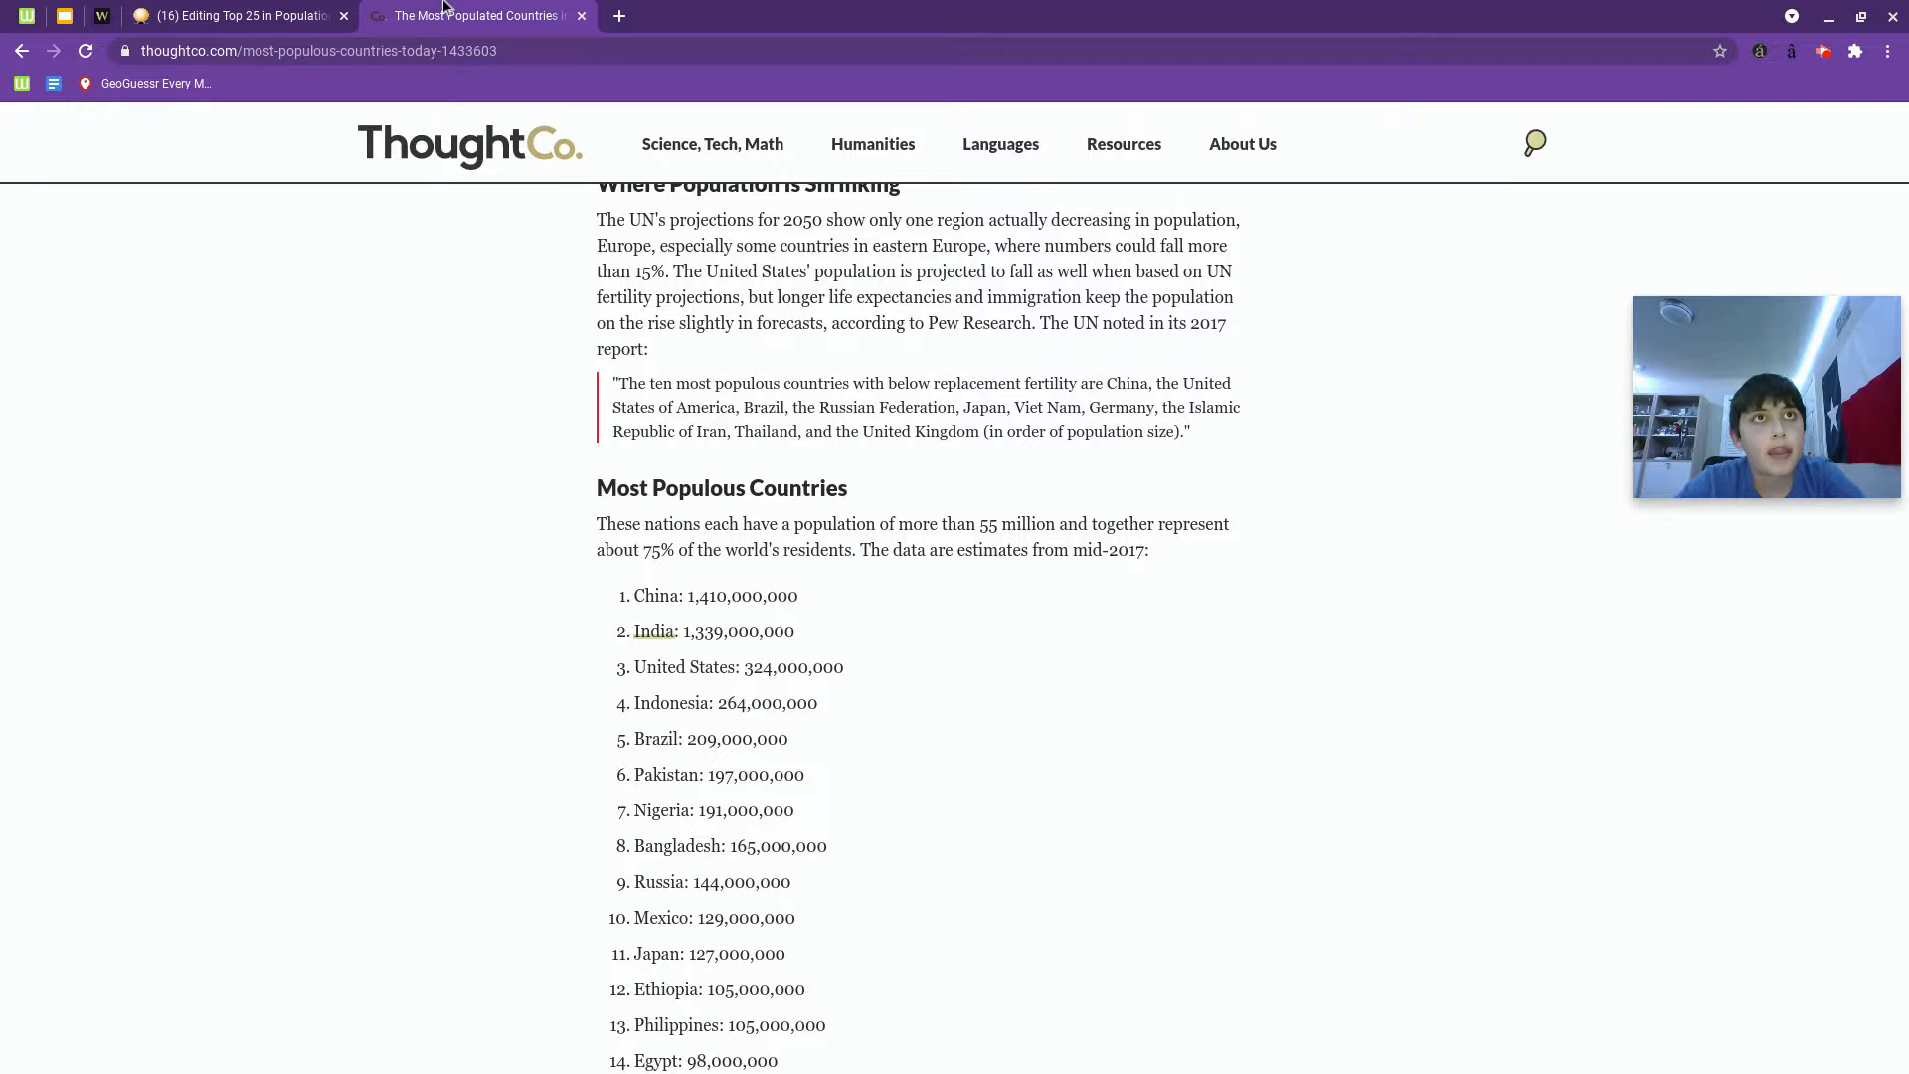
pyautogui.click(239, 15)
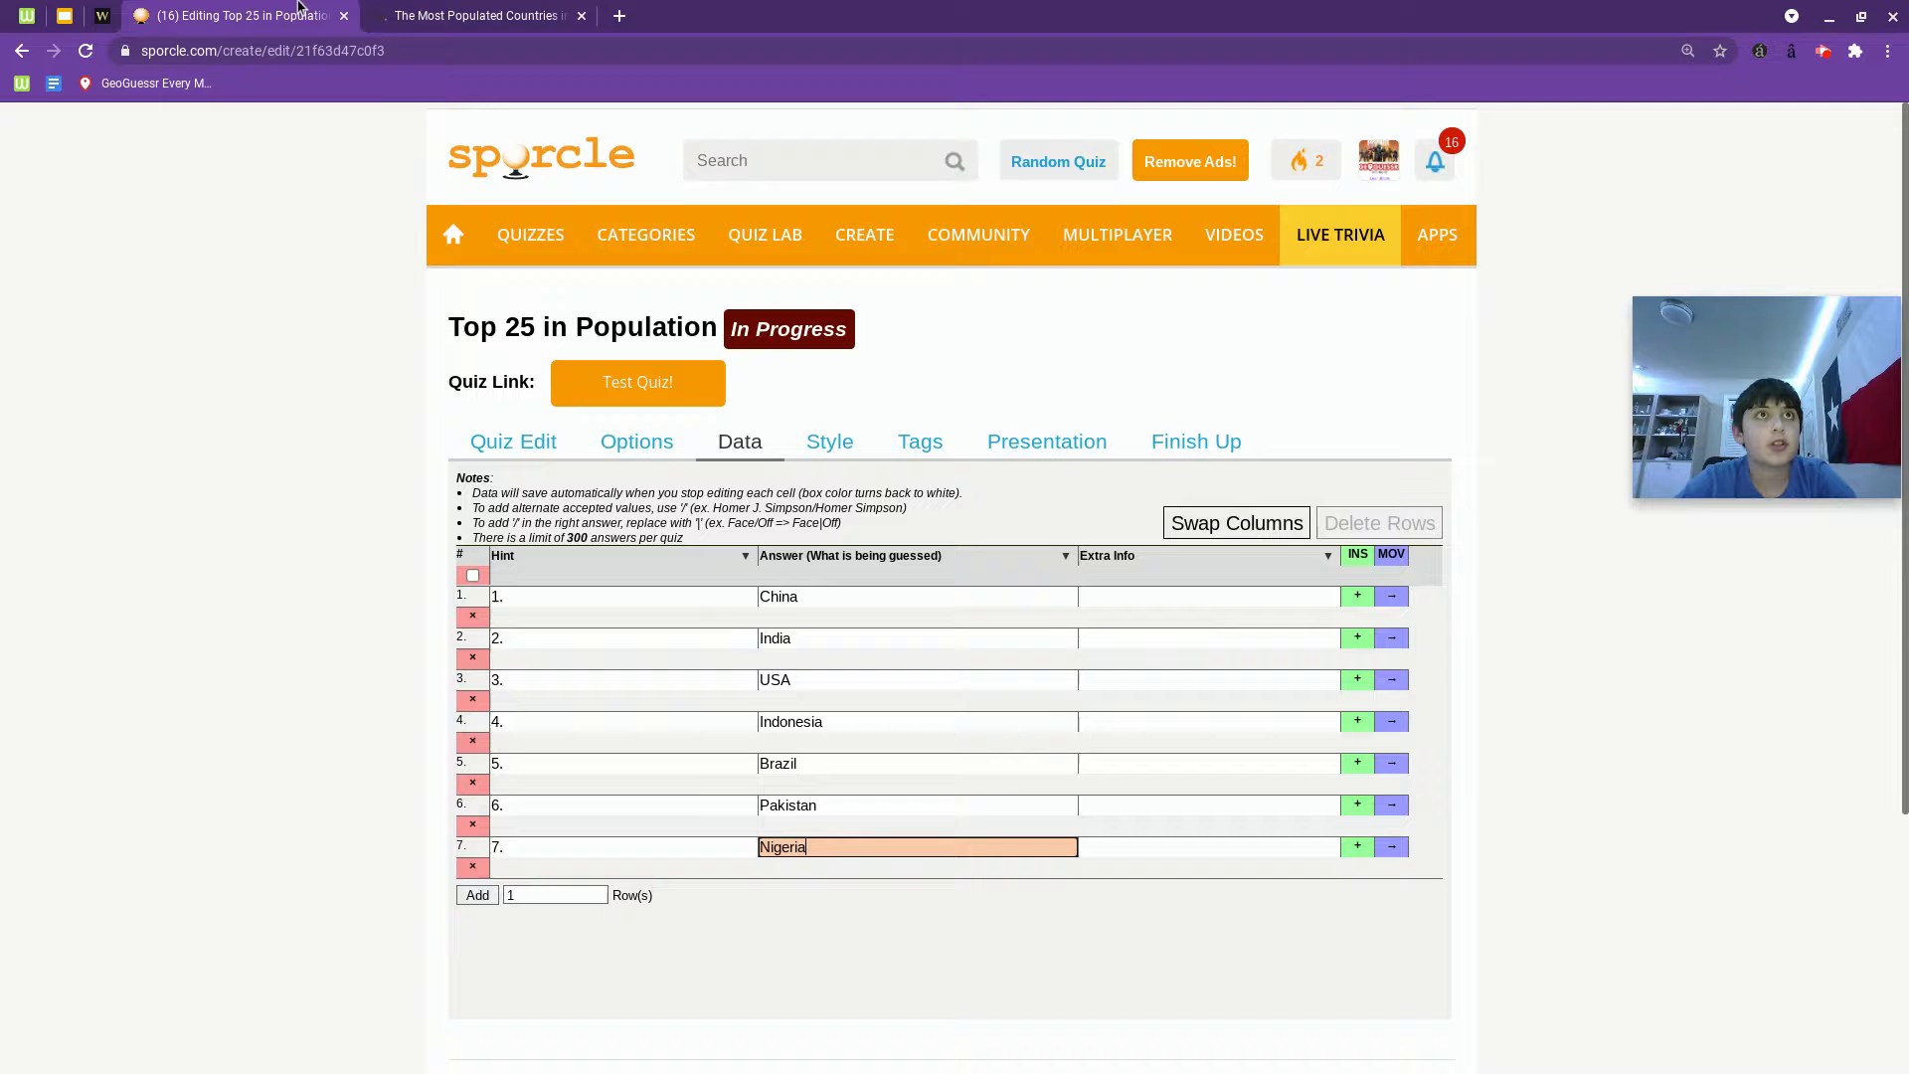
pyautogui.click(477, 936)
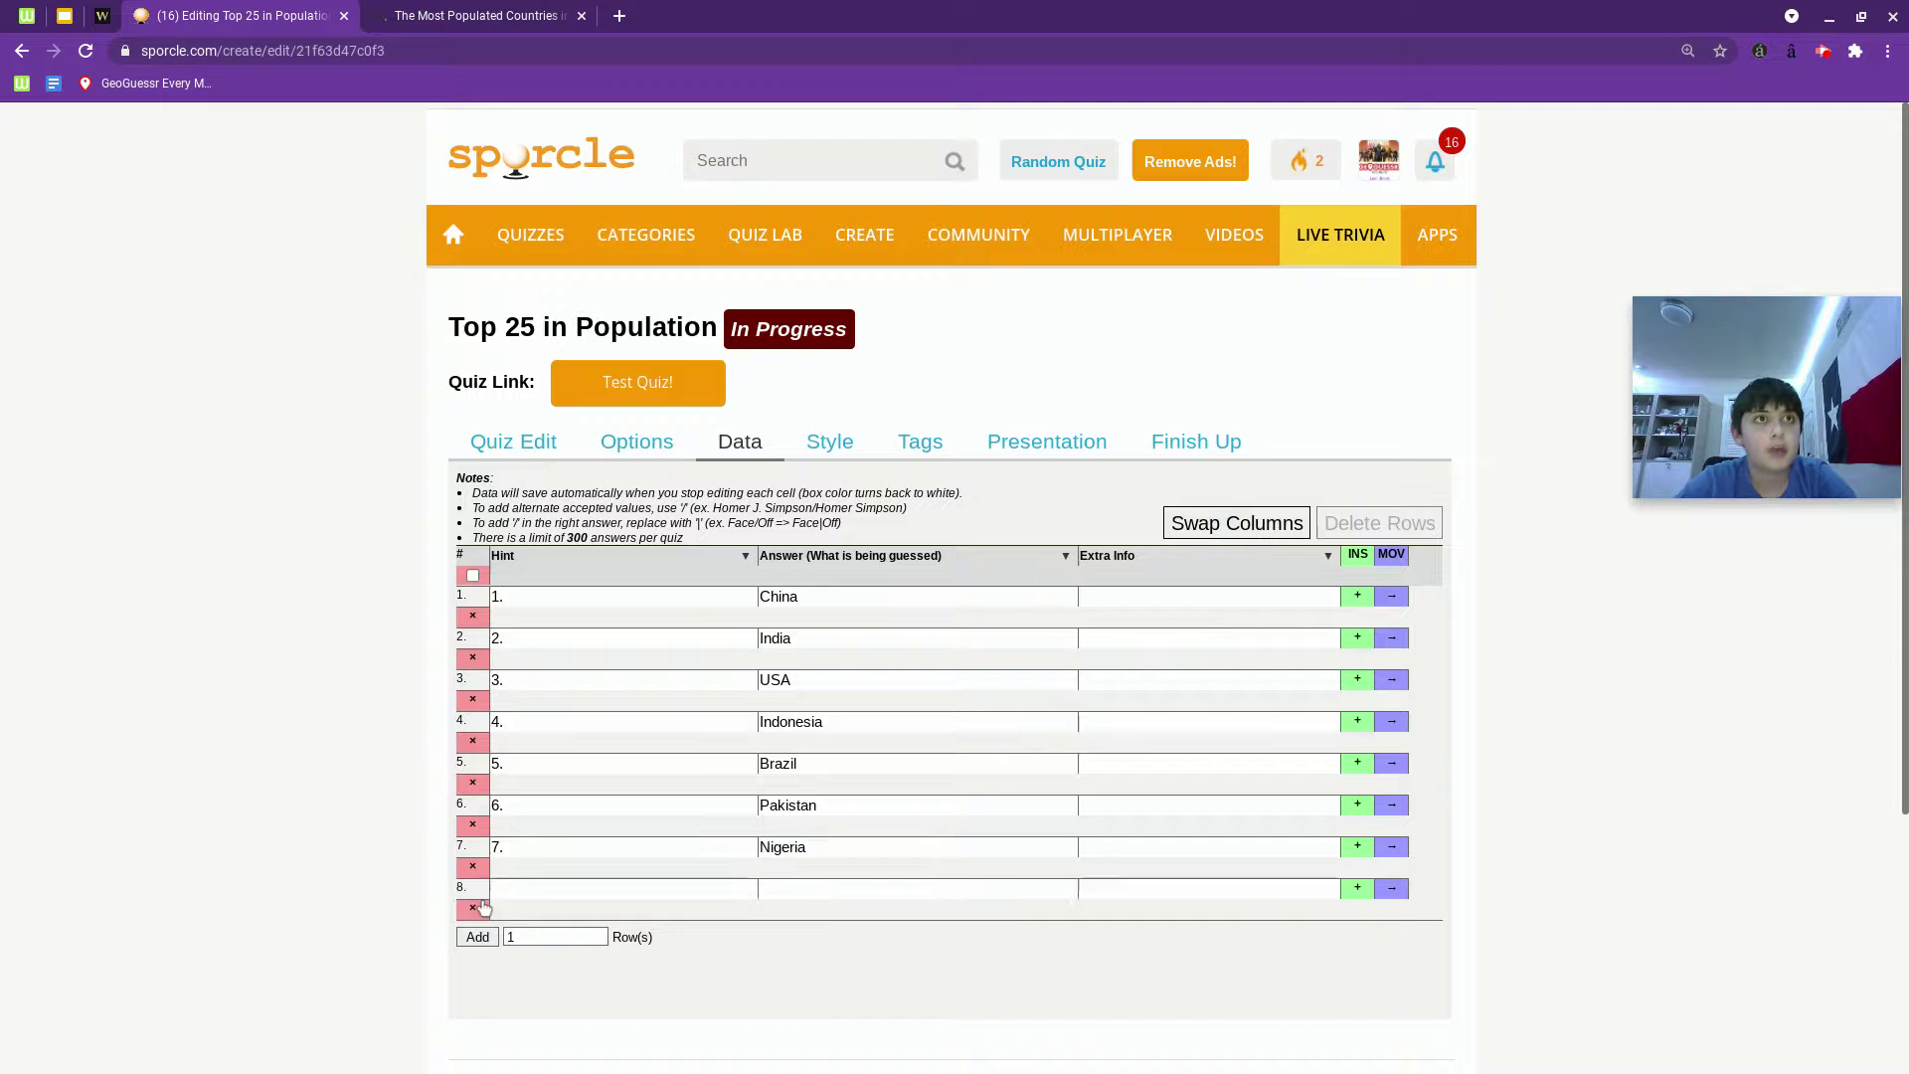
pyautogui.click(534, 892)
pyautogui.write('8.')
pyautogui.press('Tab')
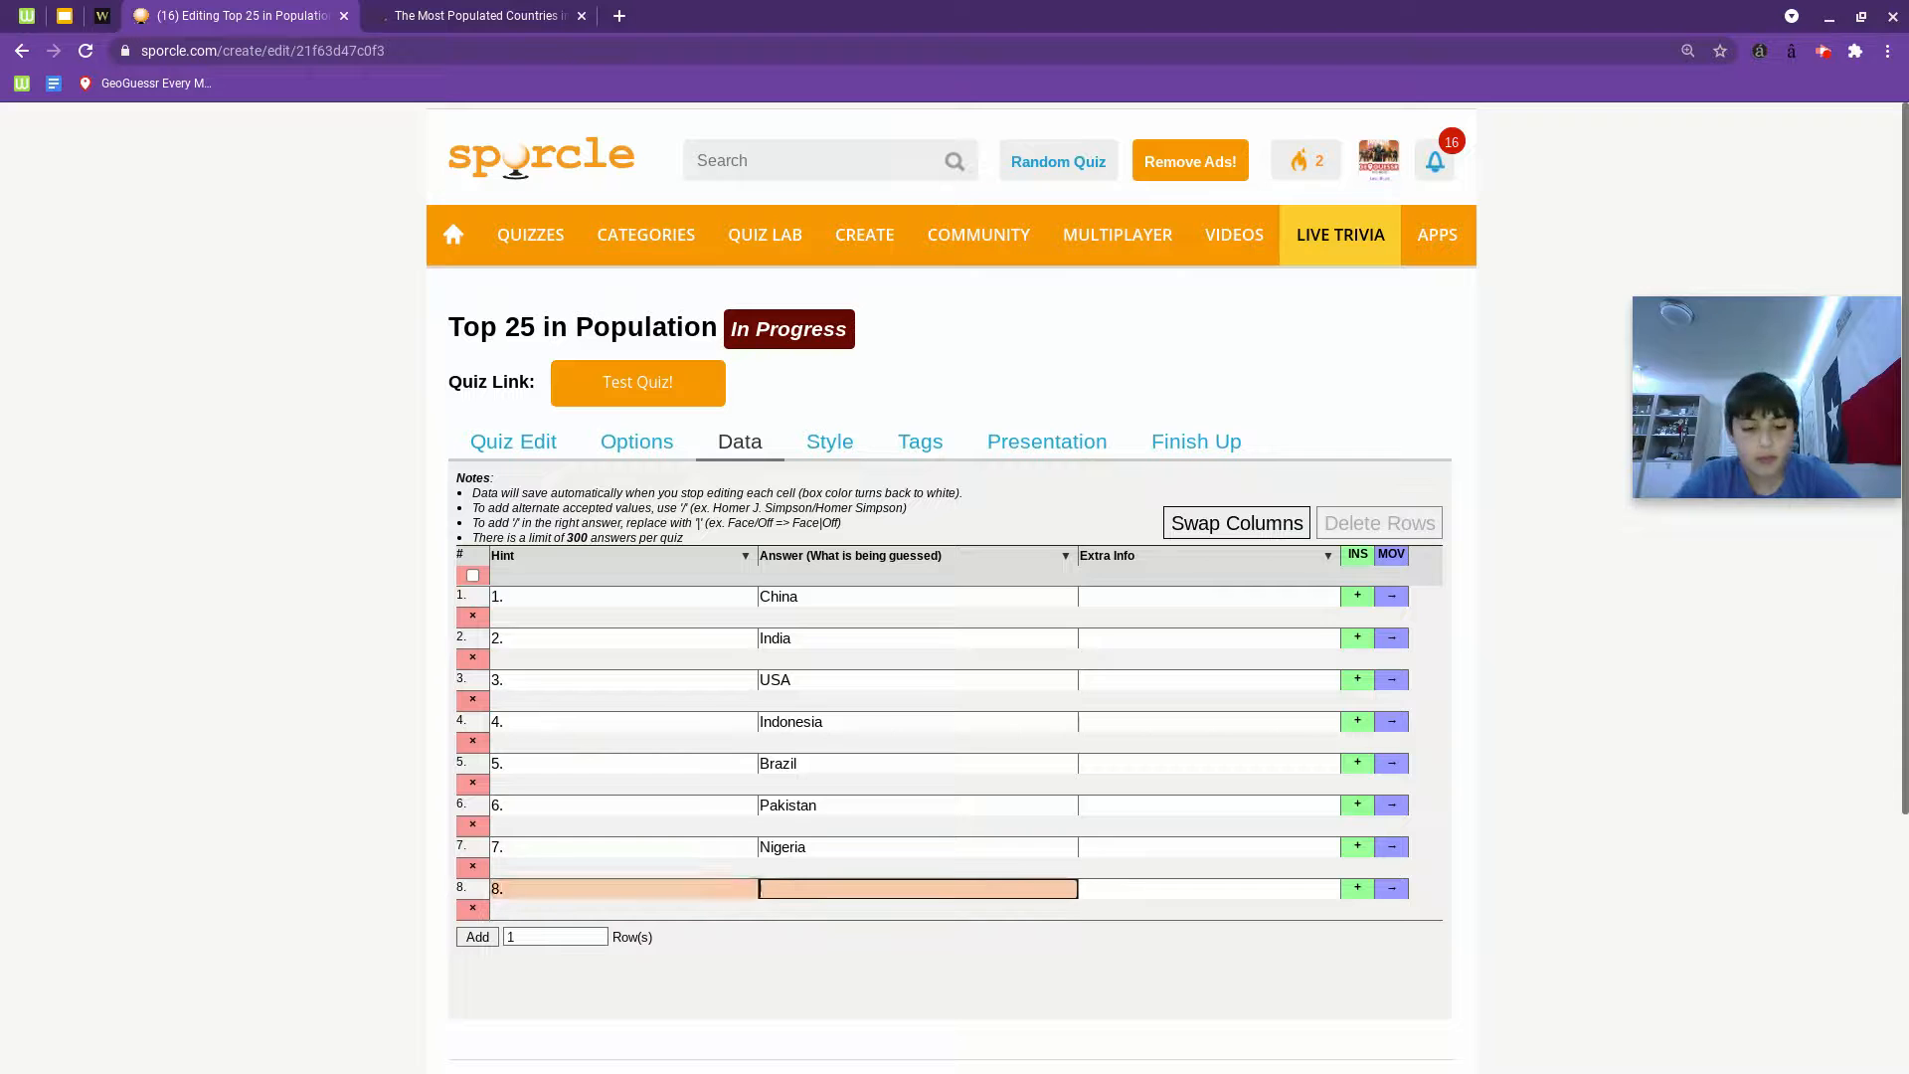
pyautogui.write('Bangladesh')
pyautogui.click(477, 936)
pyautogui.click(624, 931)
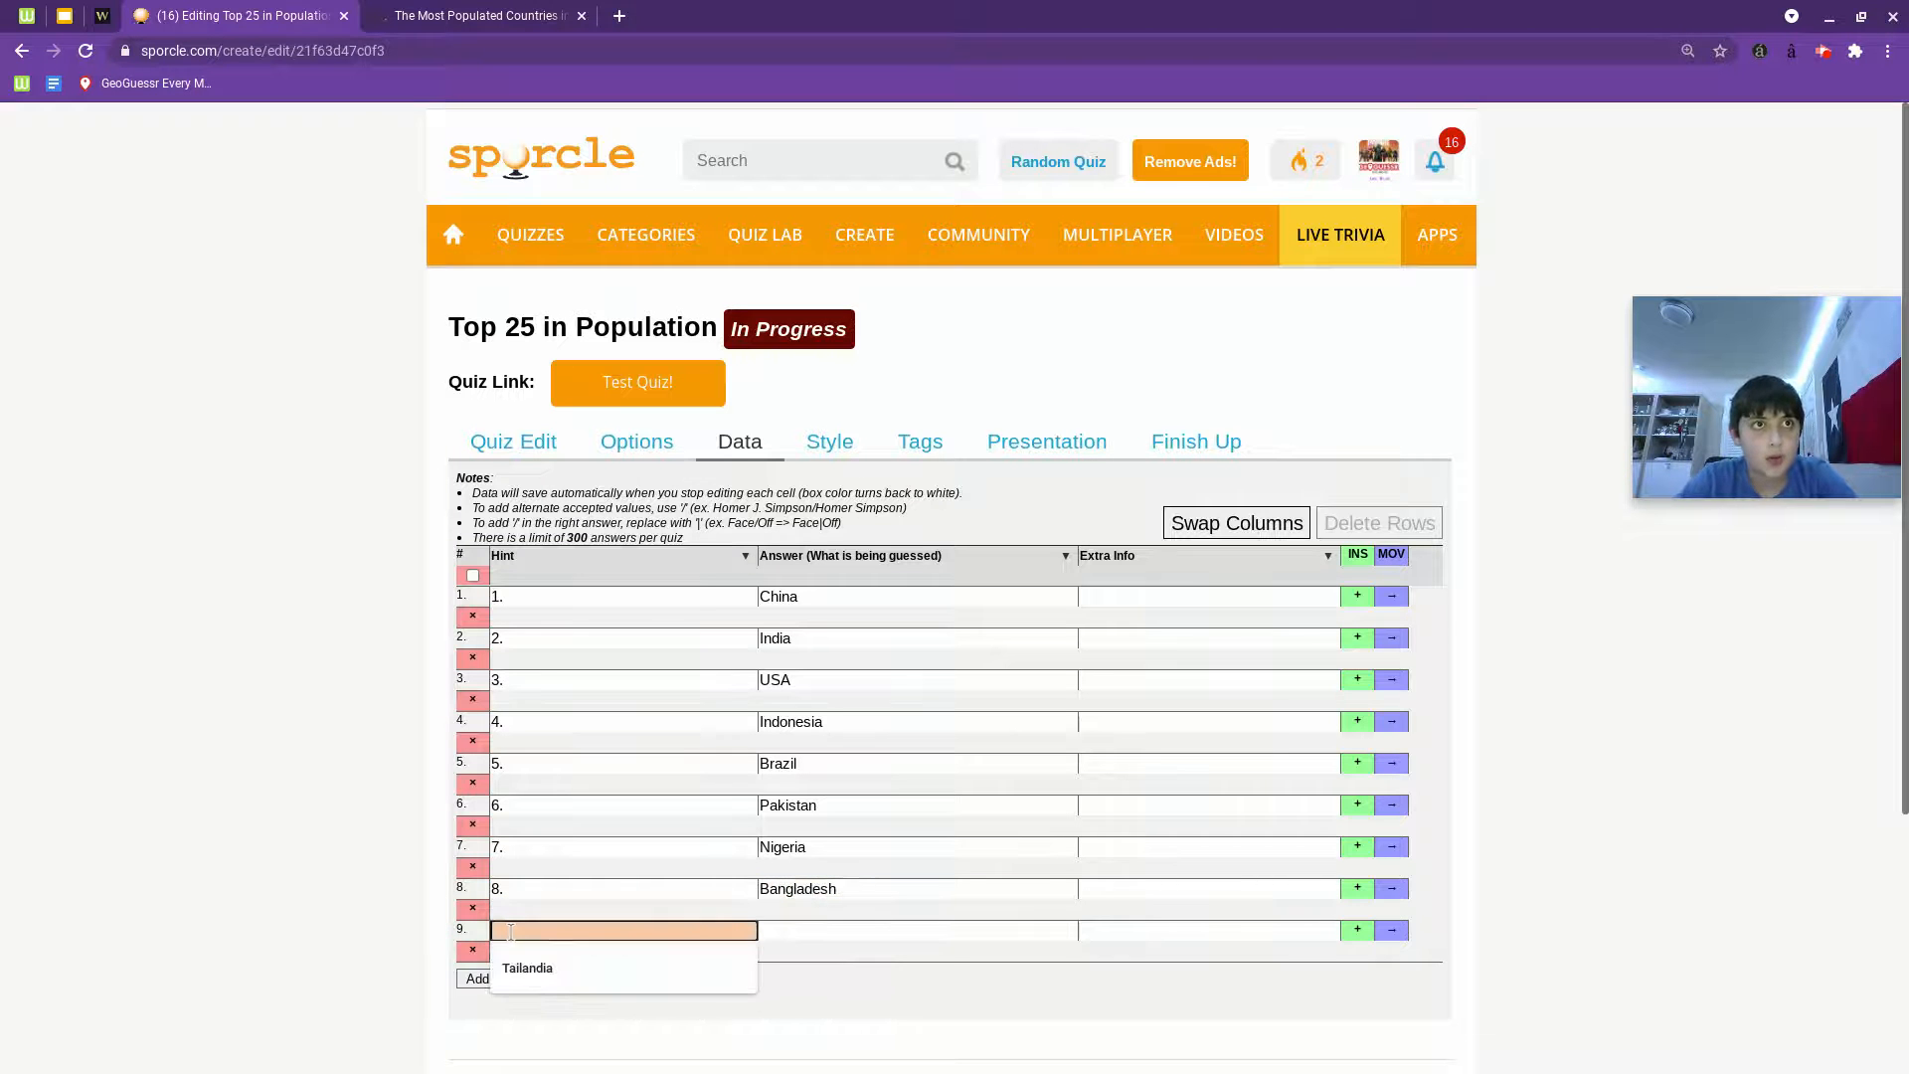
pyautogui.write('9.')
pyautogui.press('Tab')
pyautogui.write('R')
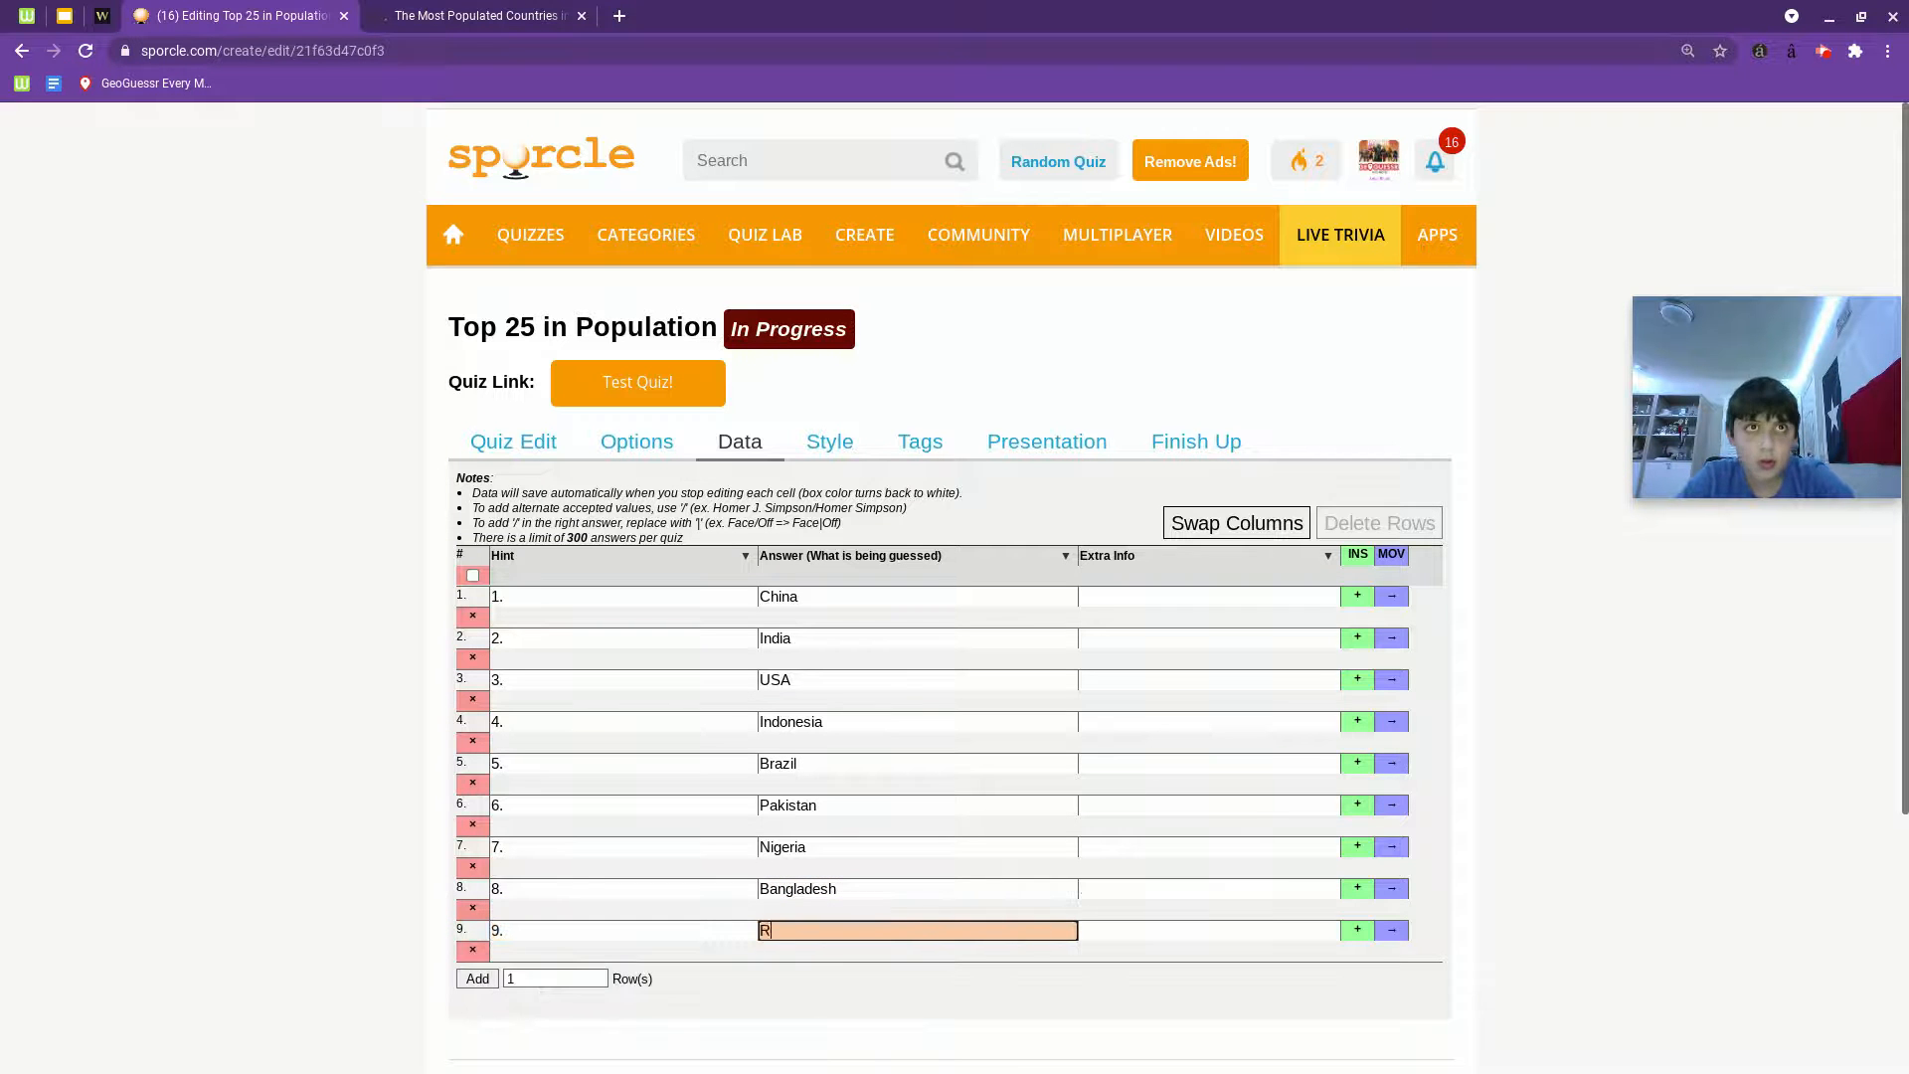
pyautogui.write('ussia')
# Add row 10, enter its numbered hint and country, and add an eleventh row.
pyautogui.click(477, 978)
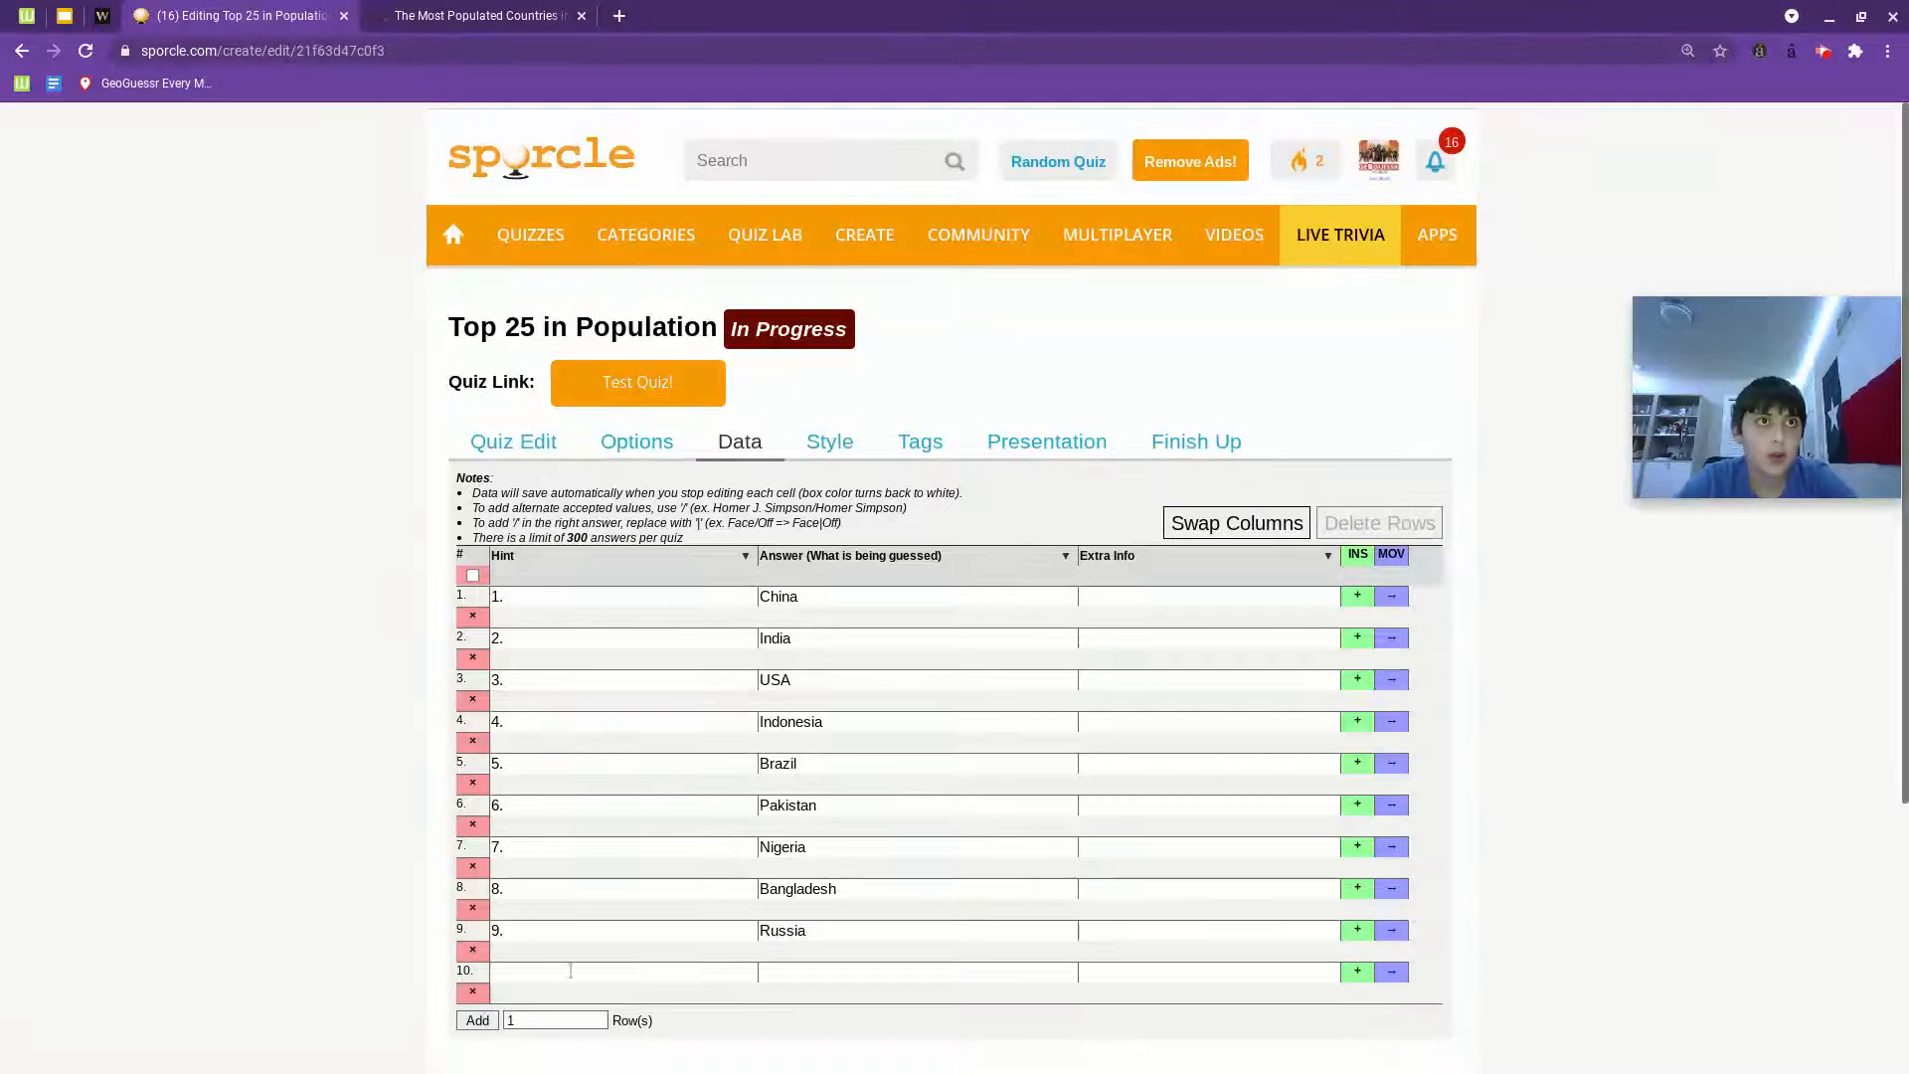
pyautogui.click(624, 972)
pyautogui.write('10.')
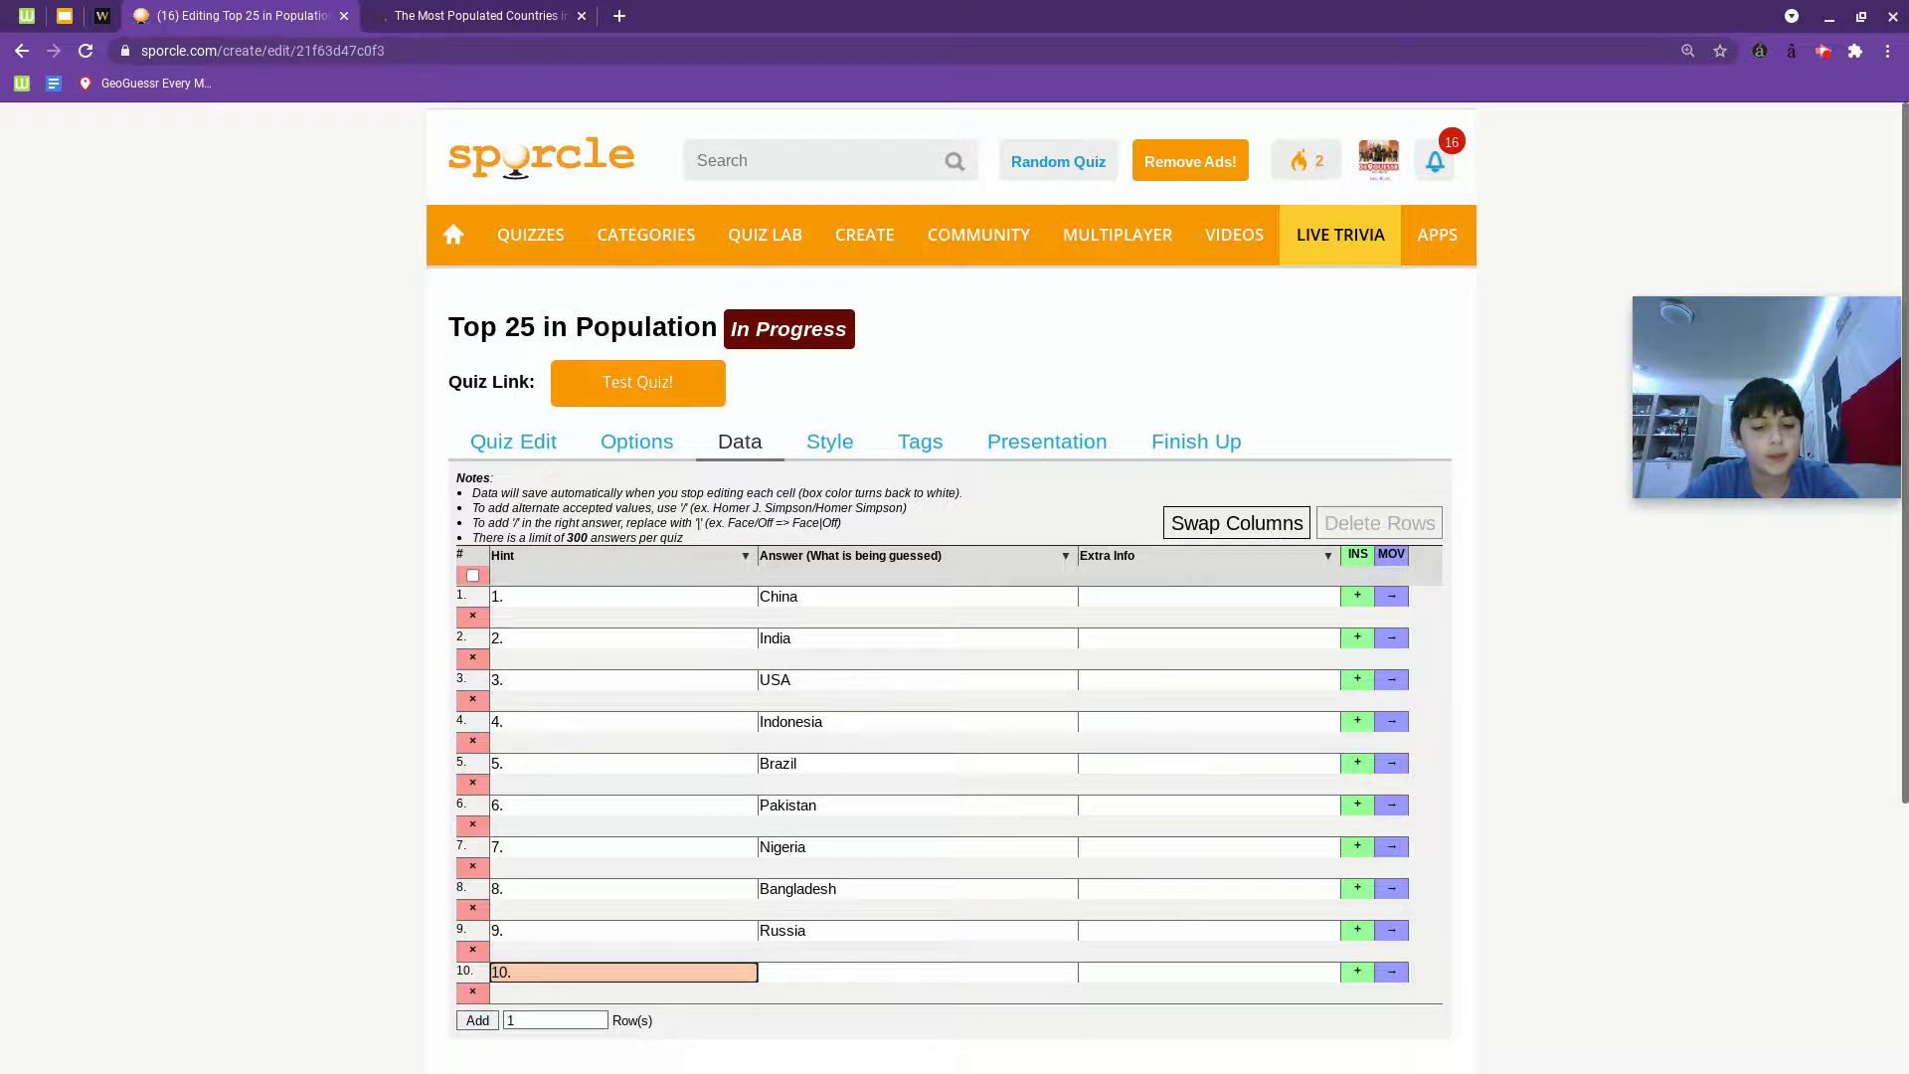
pyautogui.press('Tab')
pyautogui.write('Mexico')
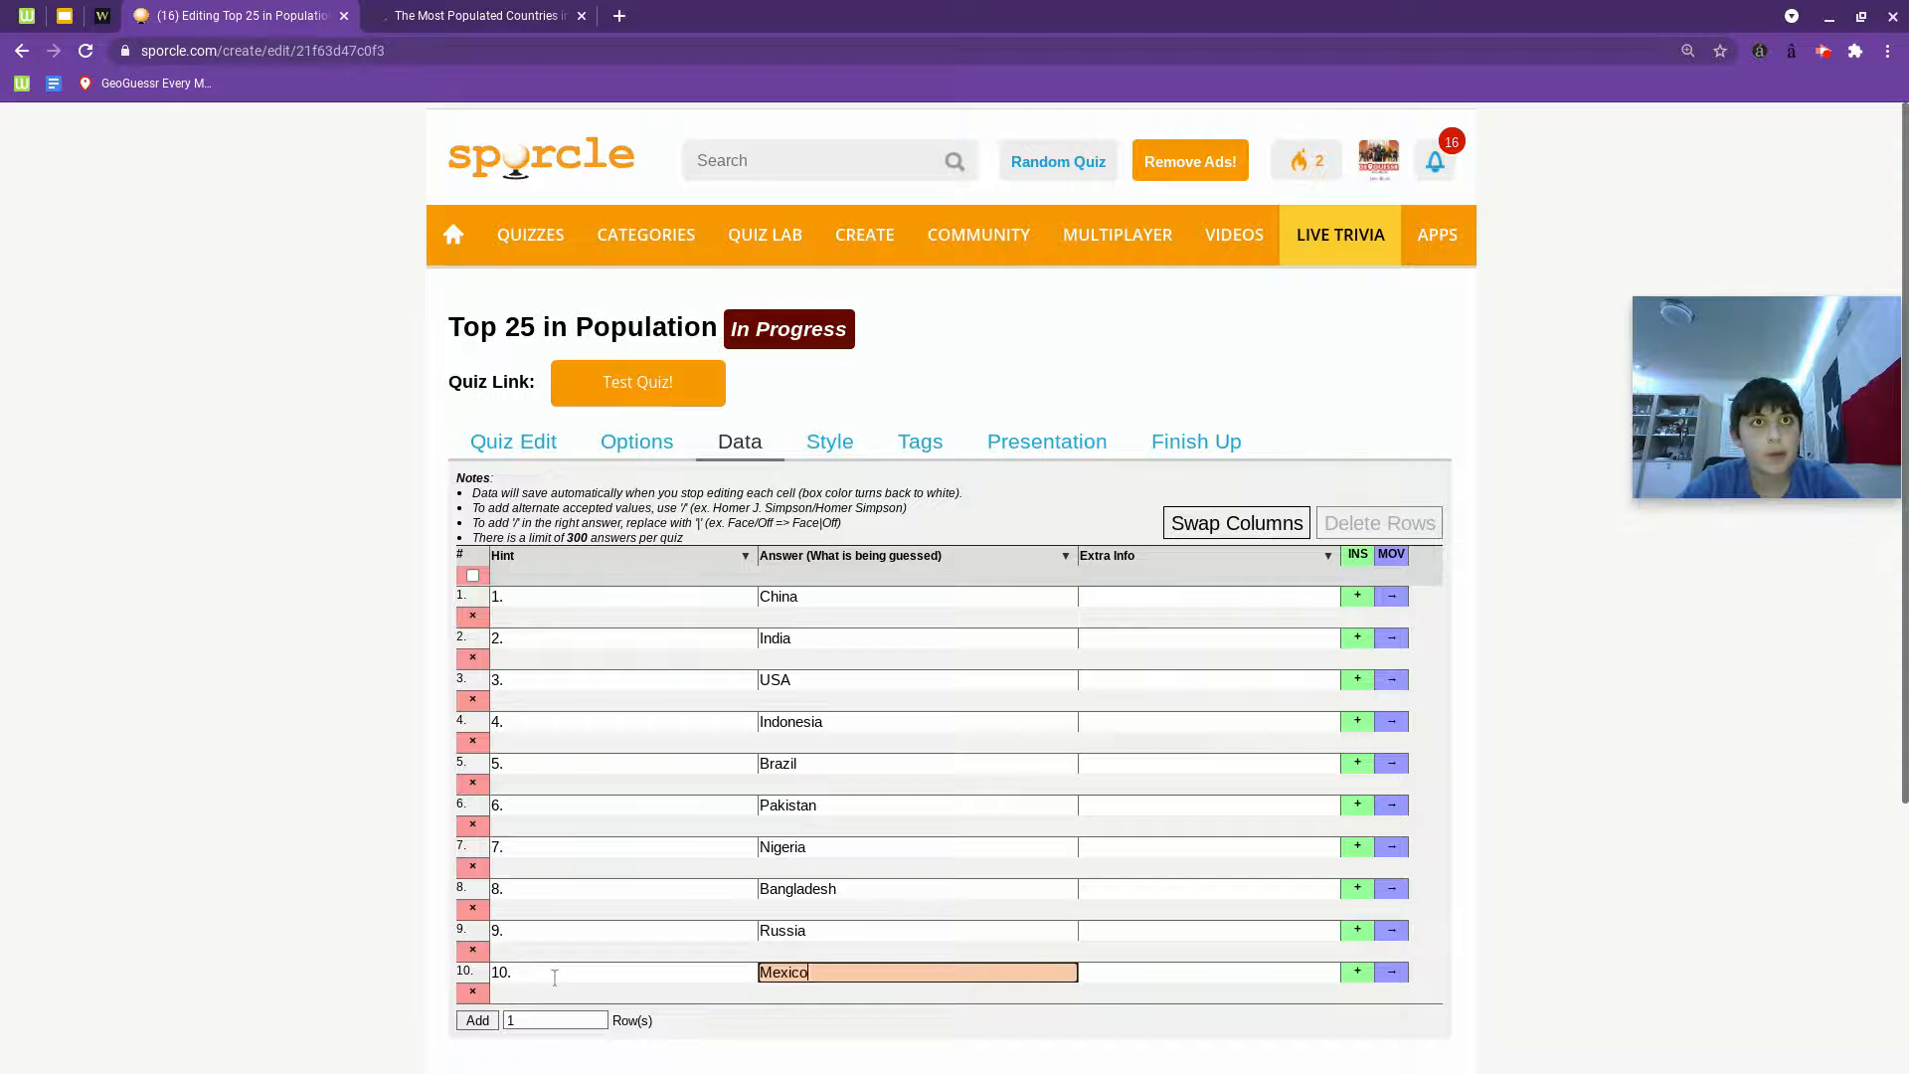
pyautogui.click(478, 1020)
# Check ThoughtCo, then enter hint 11. and answer Japan in row 11.
pyautogui.click(474, 16)
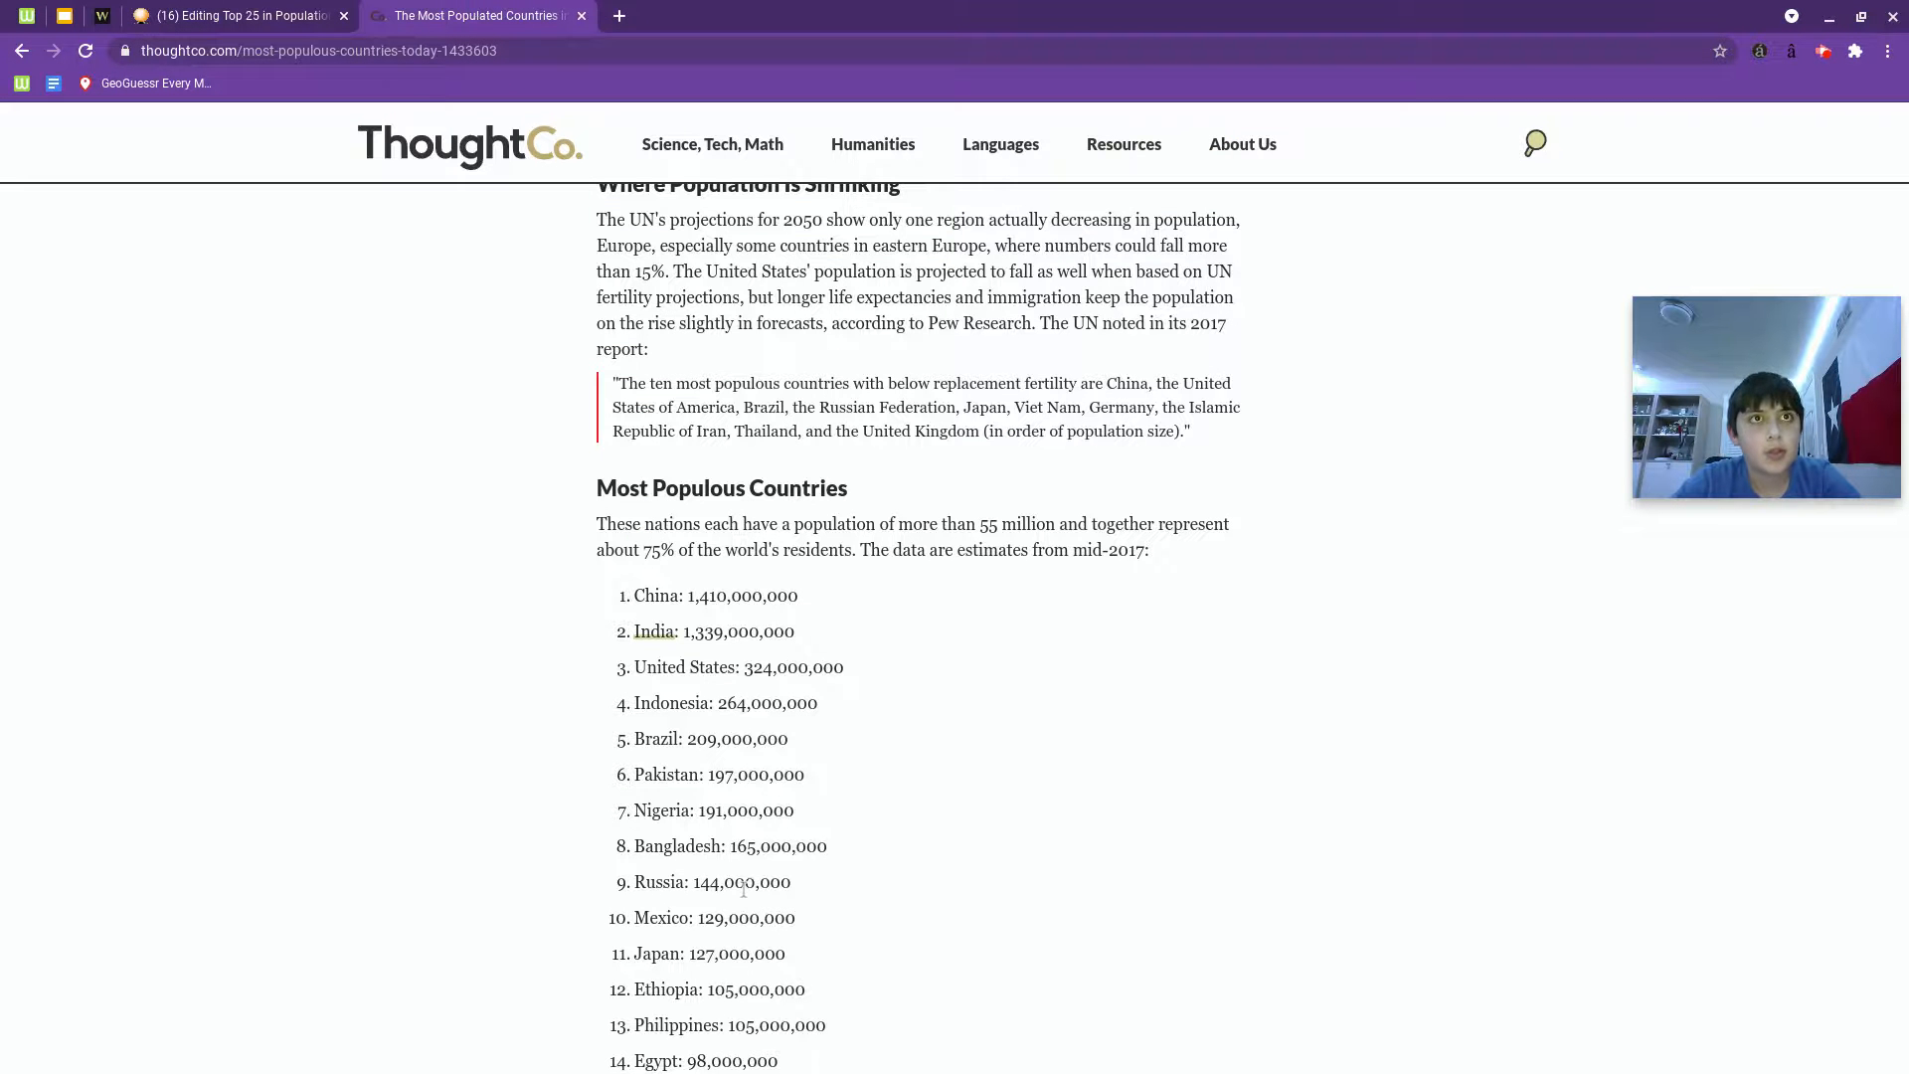
pyautogui.scroll(-1, 738, 896)
pyautogui.click(240, 15)
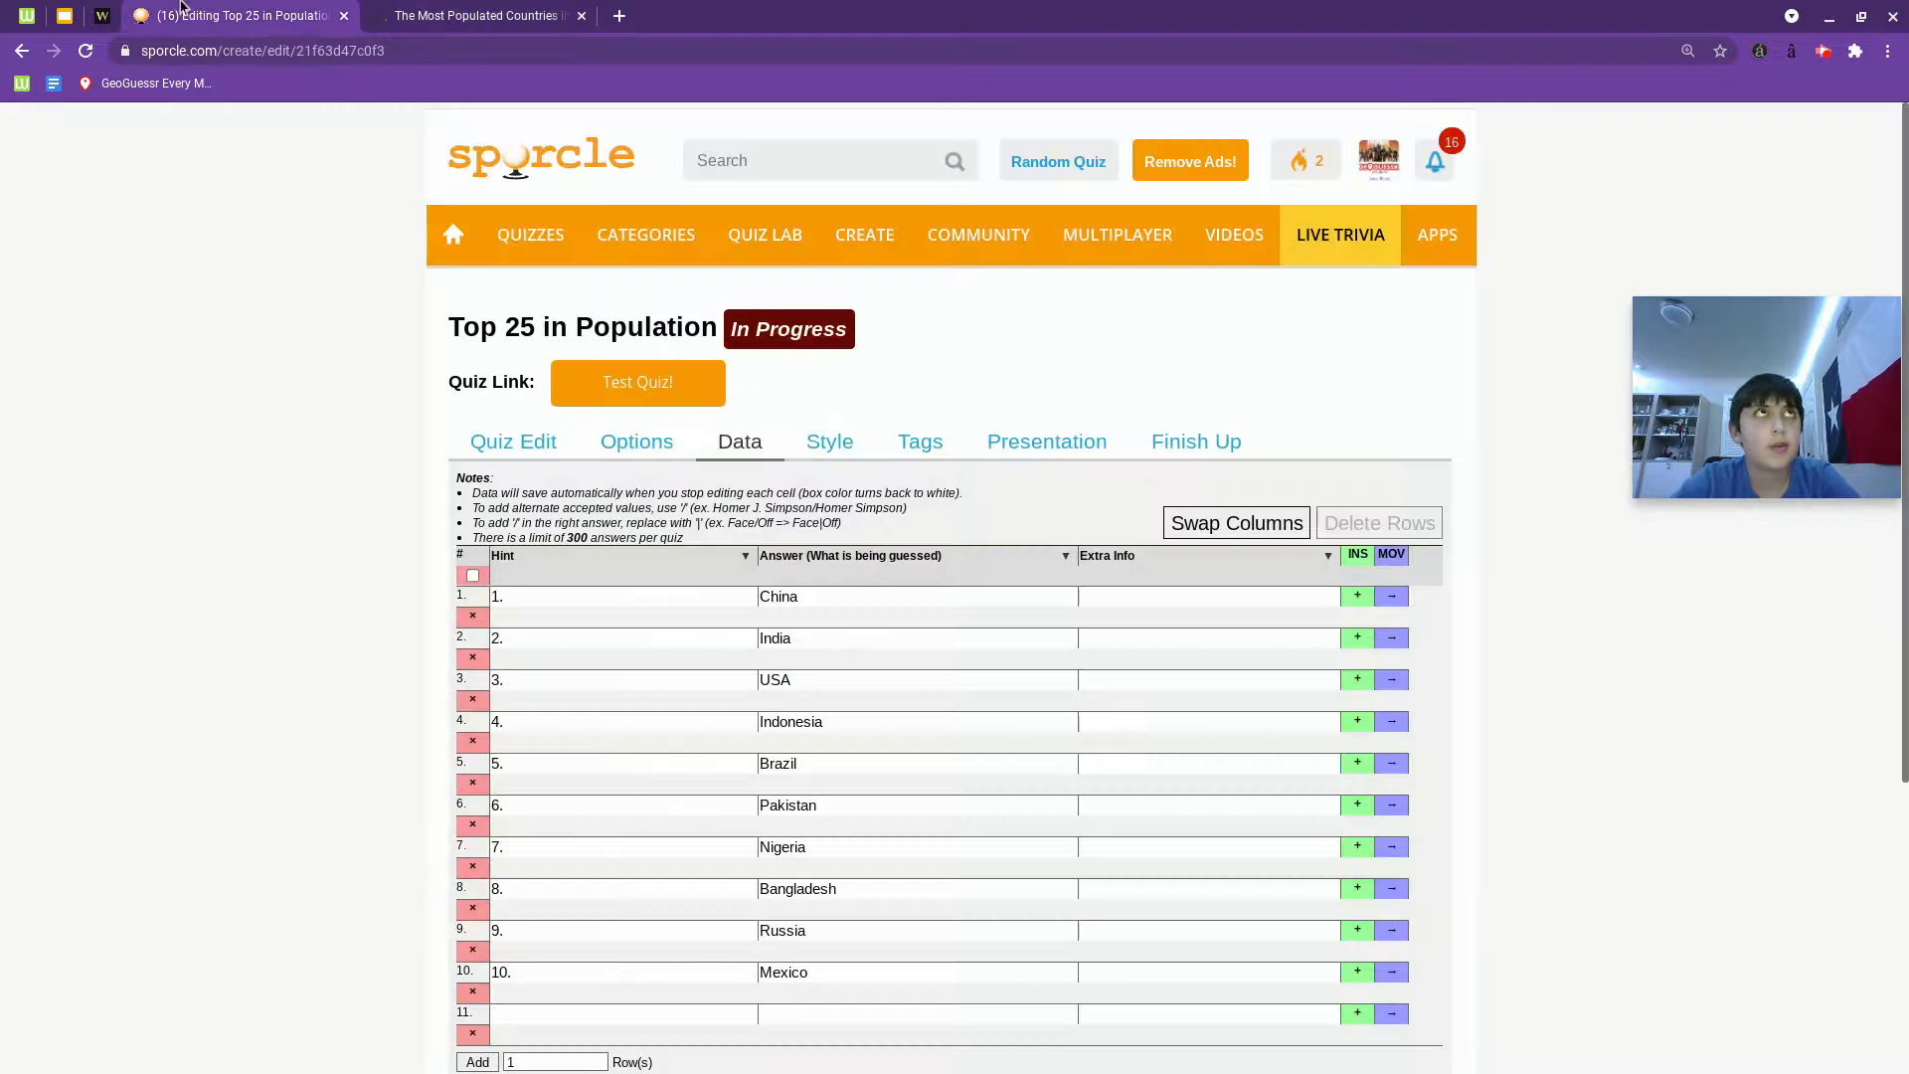
pyautogui.scroll(-1, 425, 894)
pyautogui.click(623, 952)
pyautogui.write('1.')
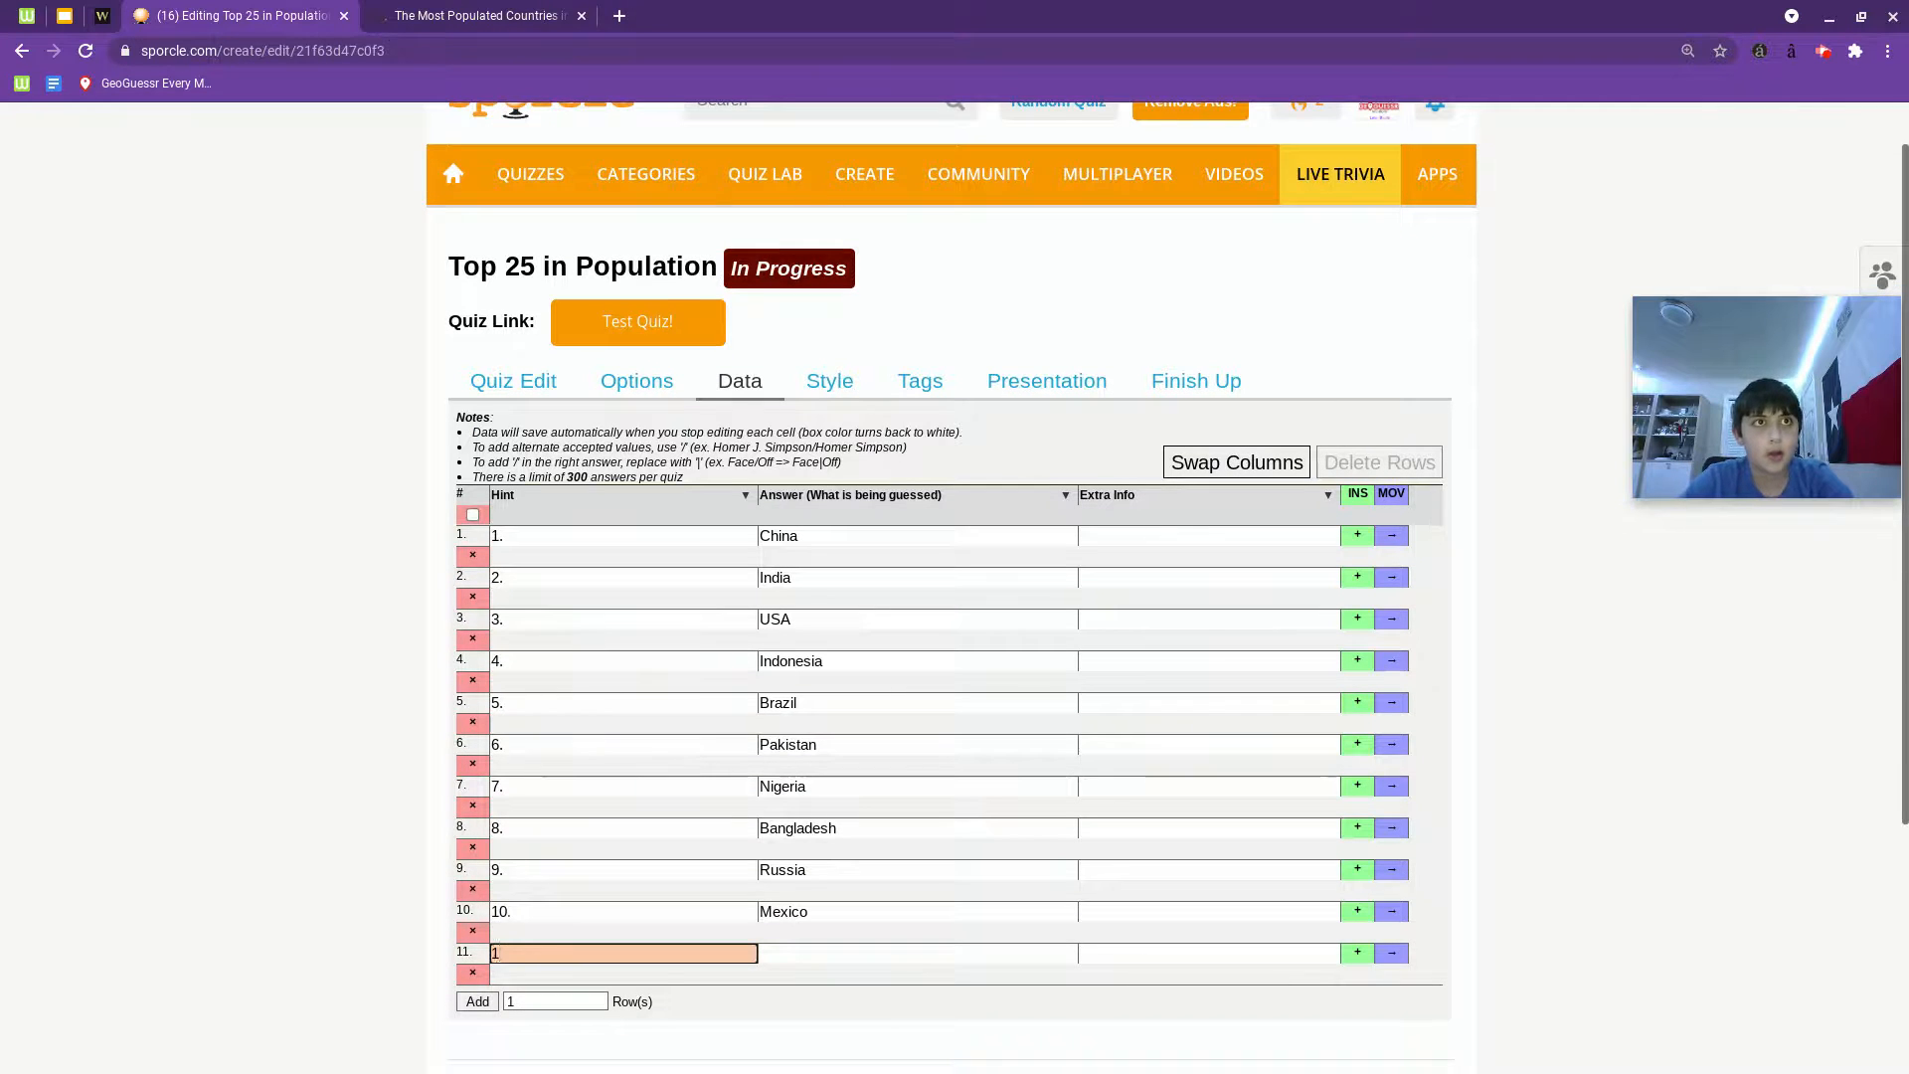
pyautogui.press('Tab')
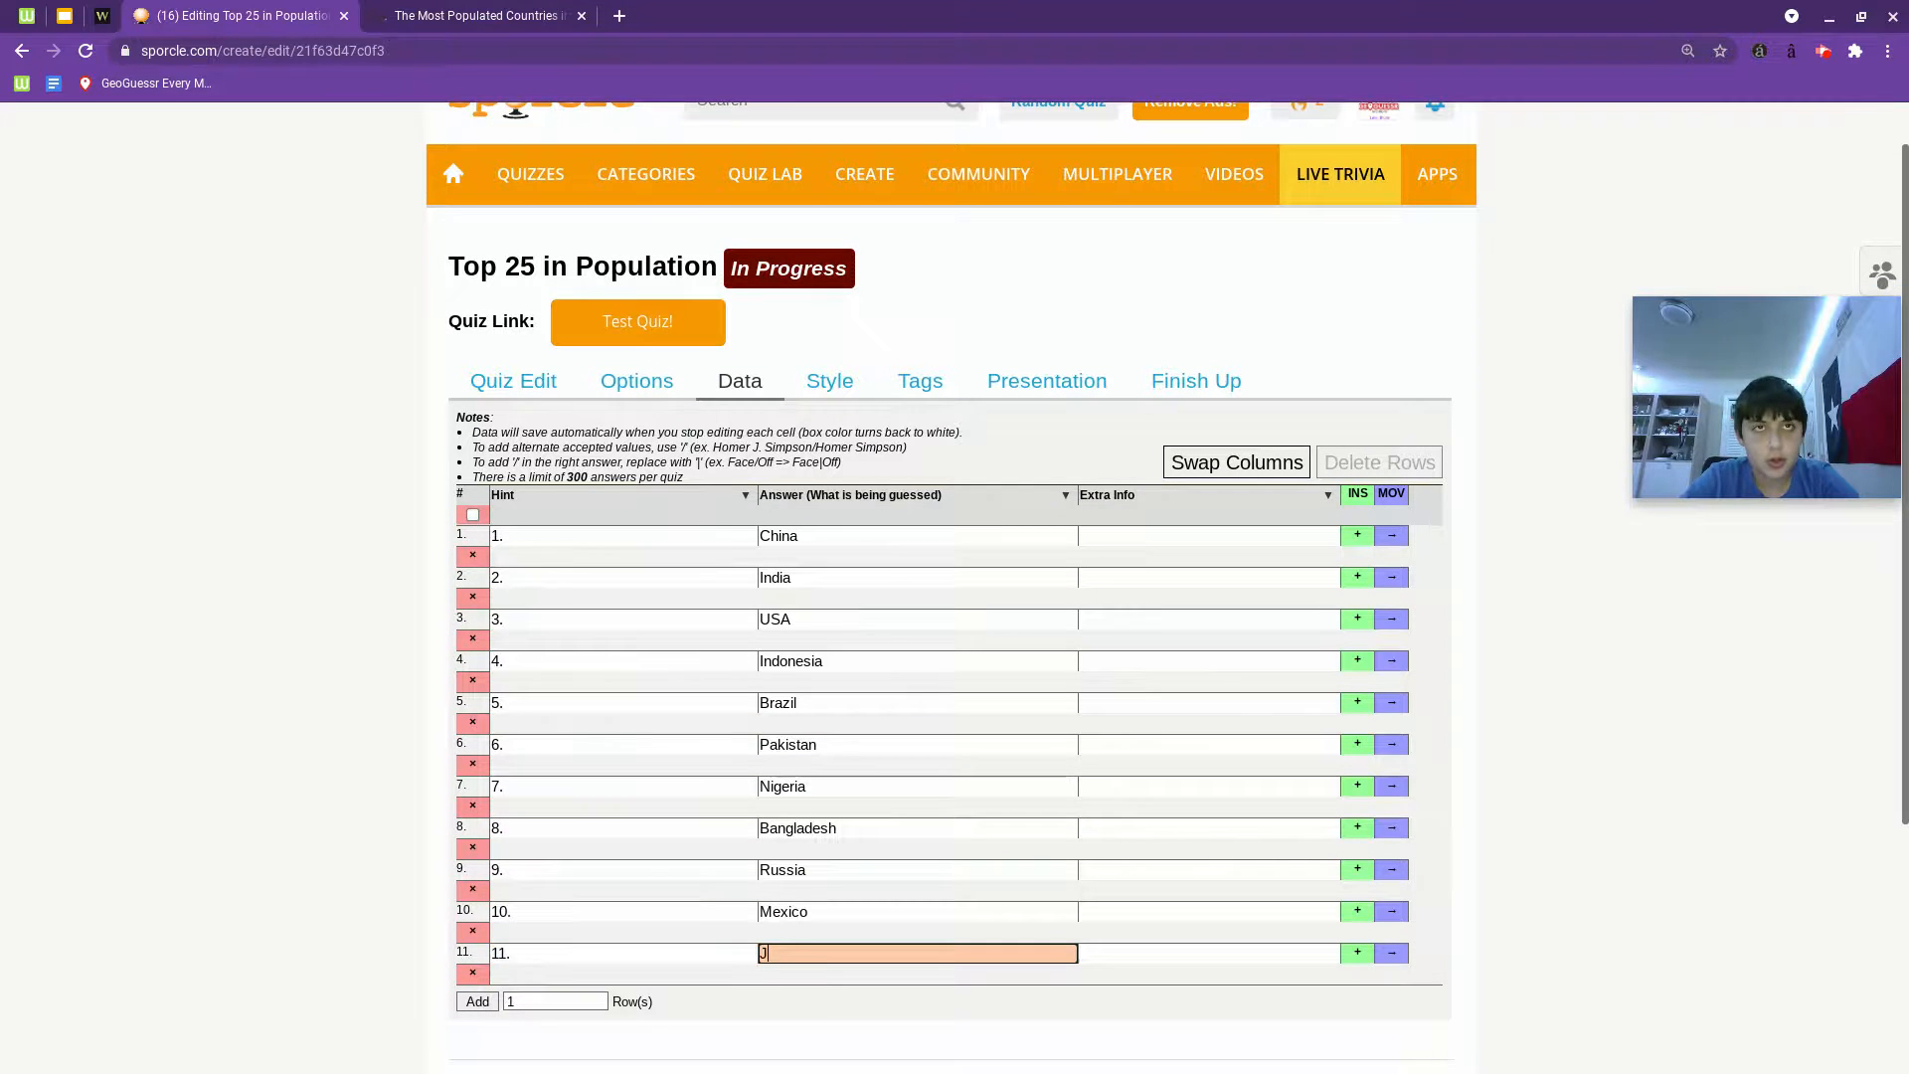
pyautogui.write('Japan')
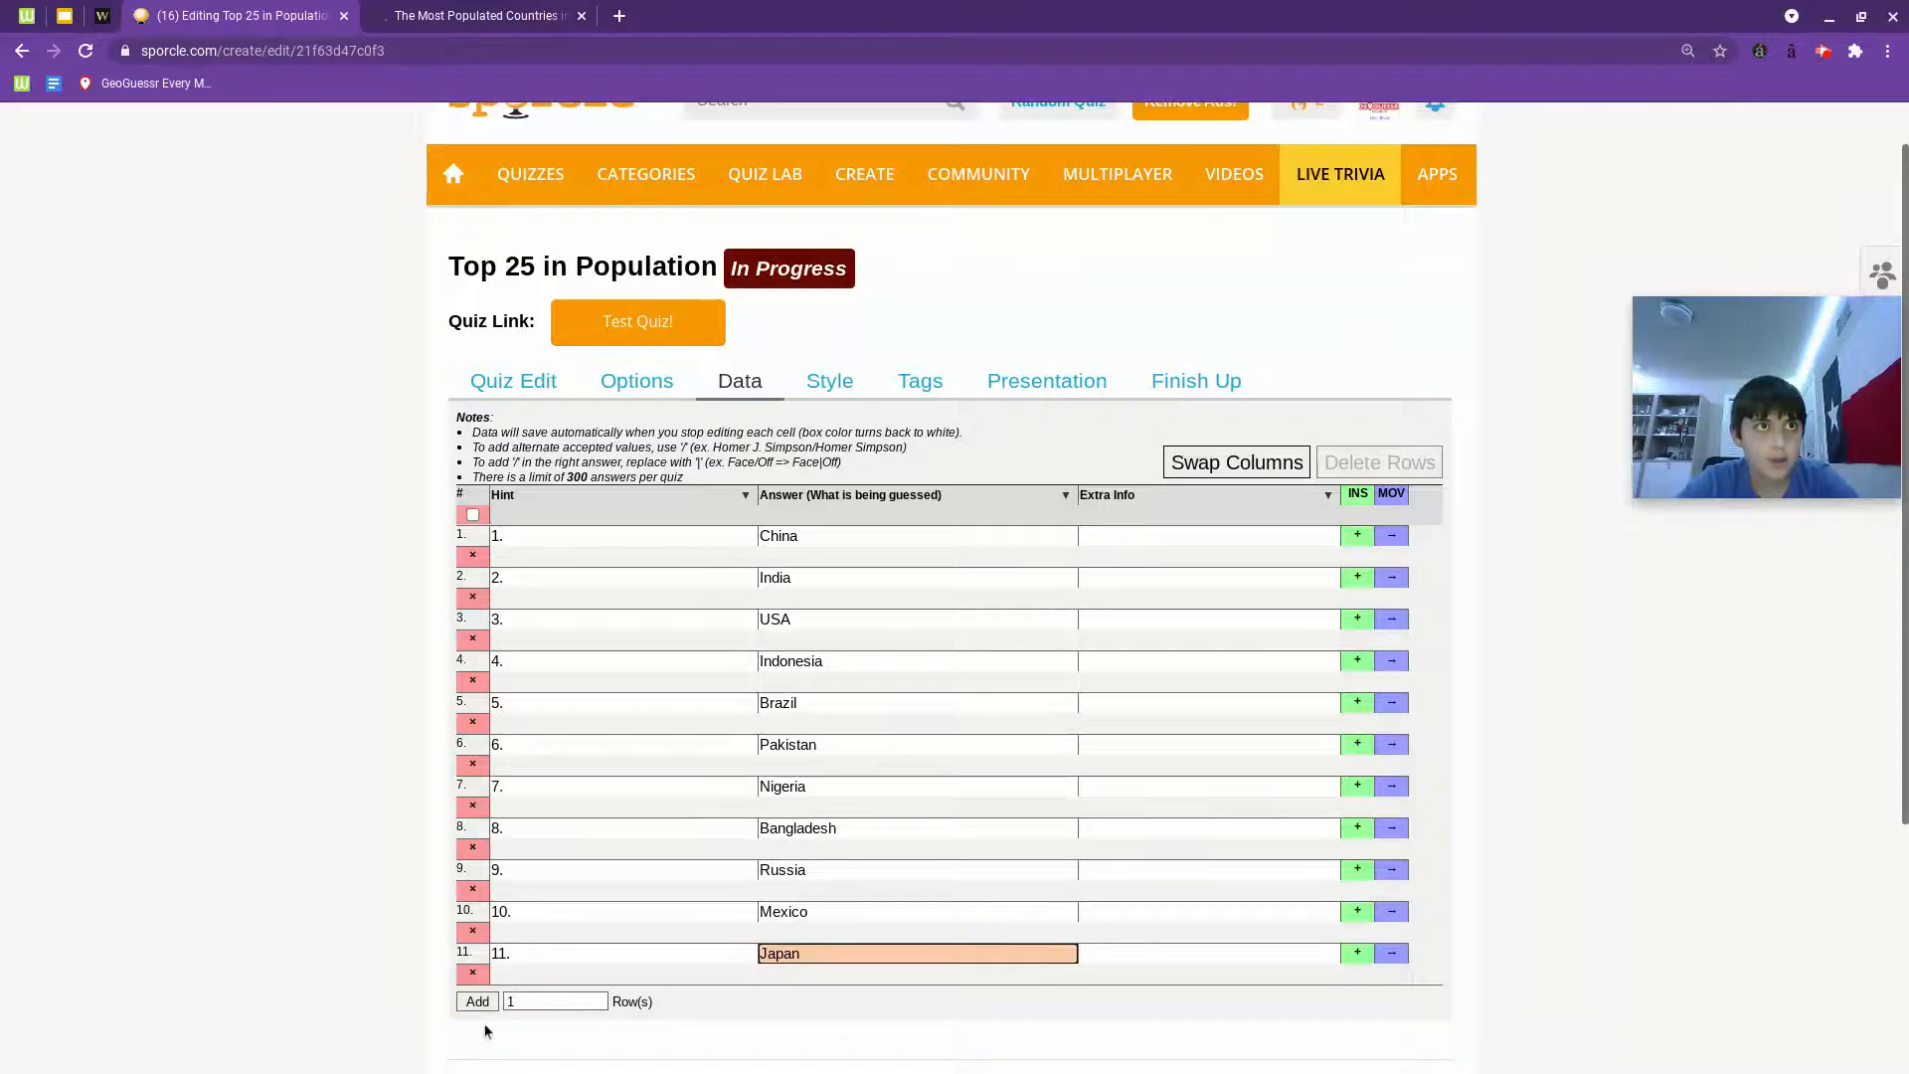
# Add row 12 and enter hint 12. with answer Ethiopia.
pyautogui.click(478, 1001)
pyautogui.click(549, 990)
pyautogui.write('12.')
pyautogui.press('super')
pyautogui.press('super')
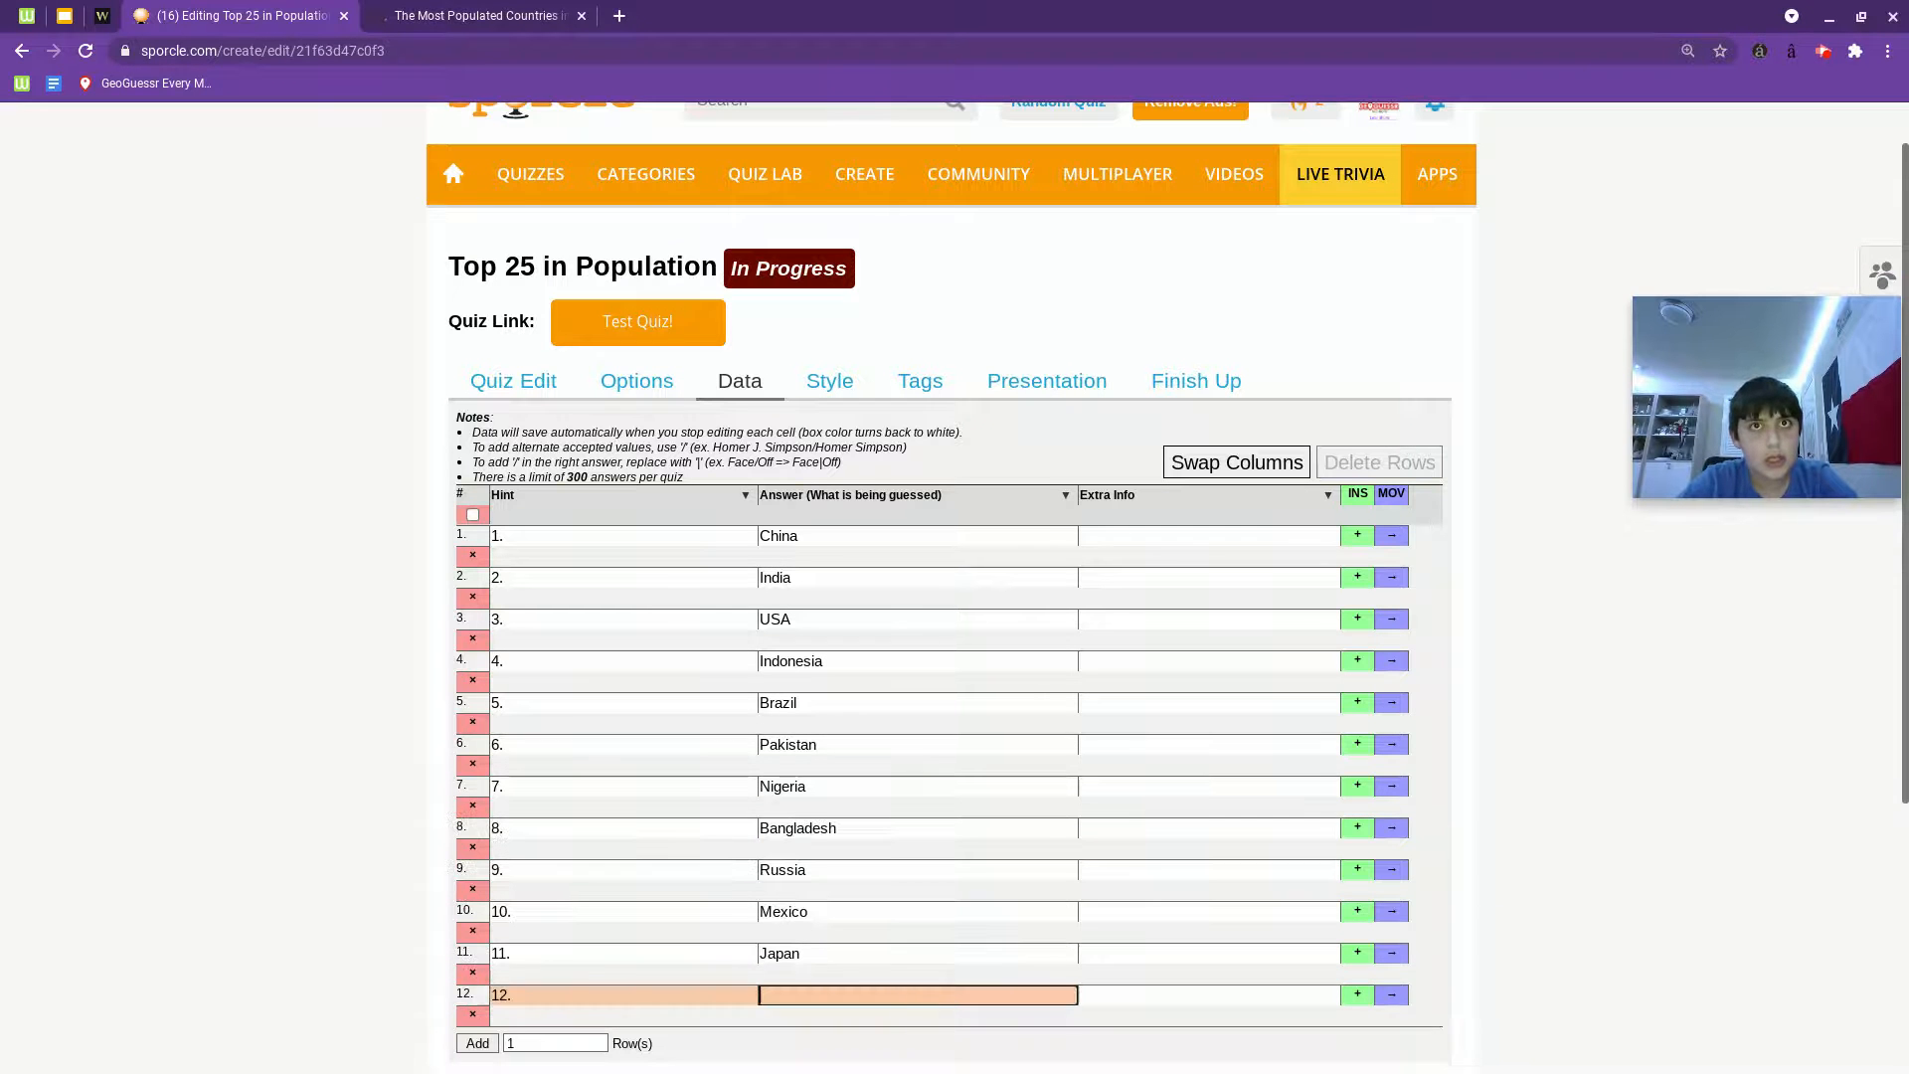
pyautogui.press('Tab')
pyautogui.press('BackSpace')
pyautogui.write('Ethiopia')
# Add row 13 with hint 13. and answer Philippines, then add an empty row below it.
pyautogui.click(477, 1042)
pyautogui.click(624, 890)
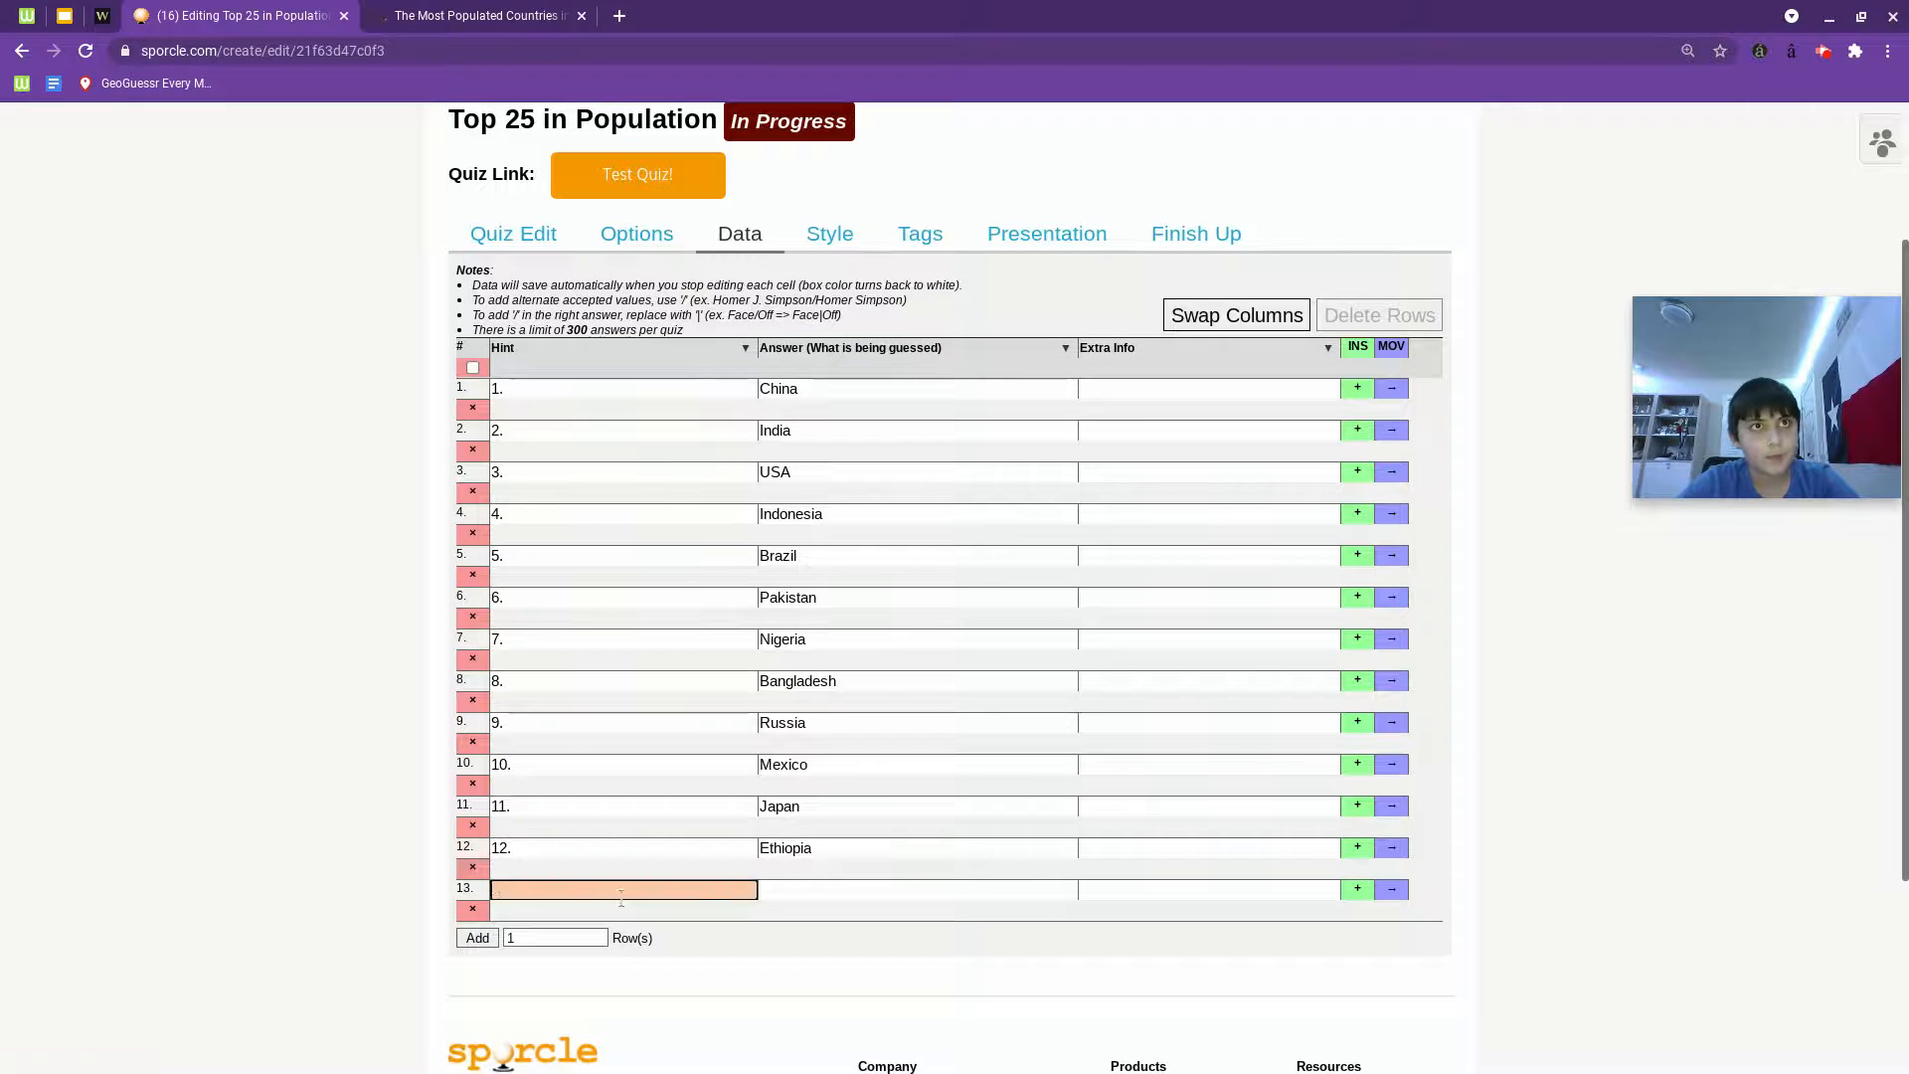
pyautogui.write('13.')
pyautogui.click(894, 884)
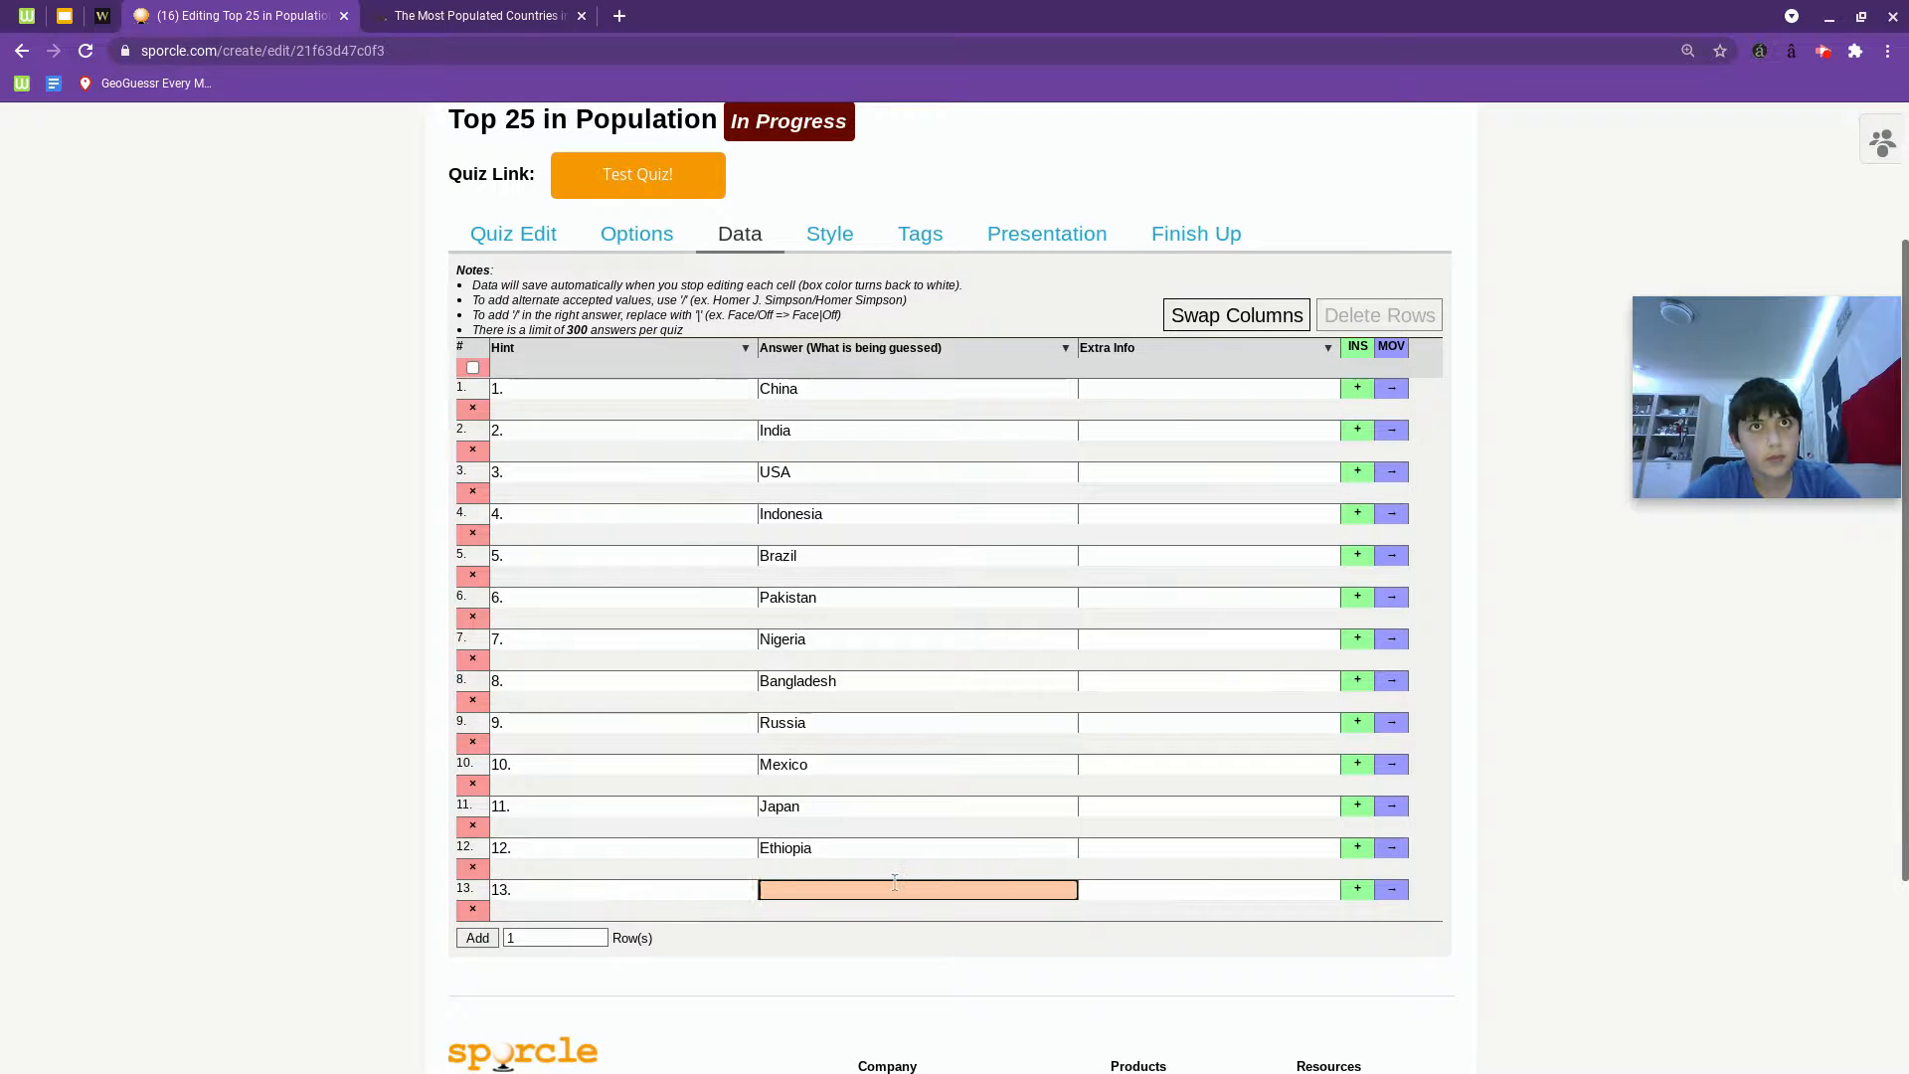
pyautogui.write('Philippine')
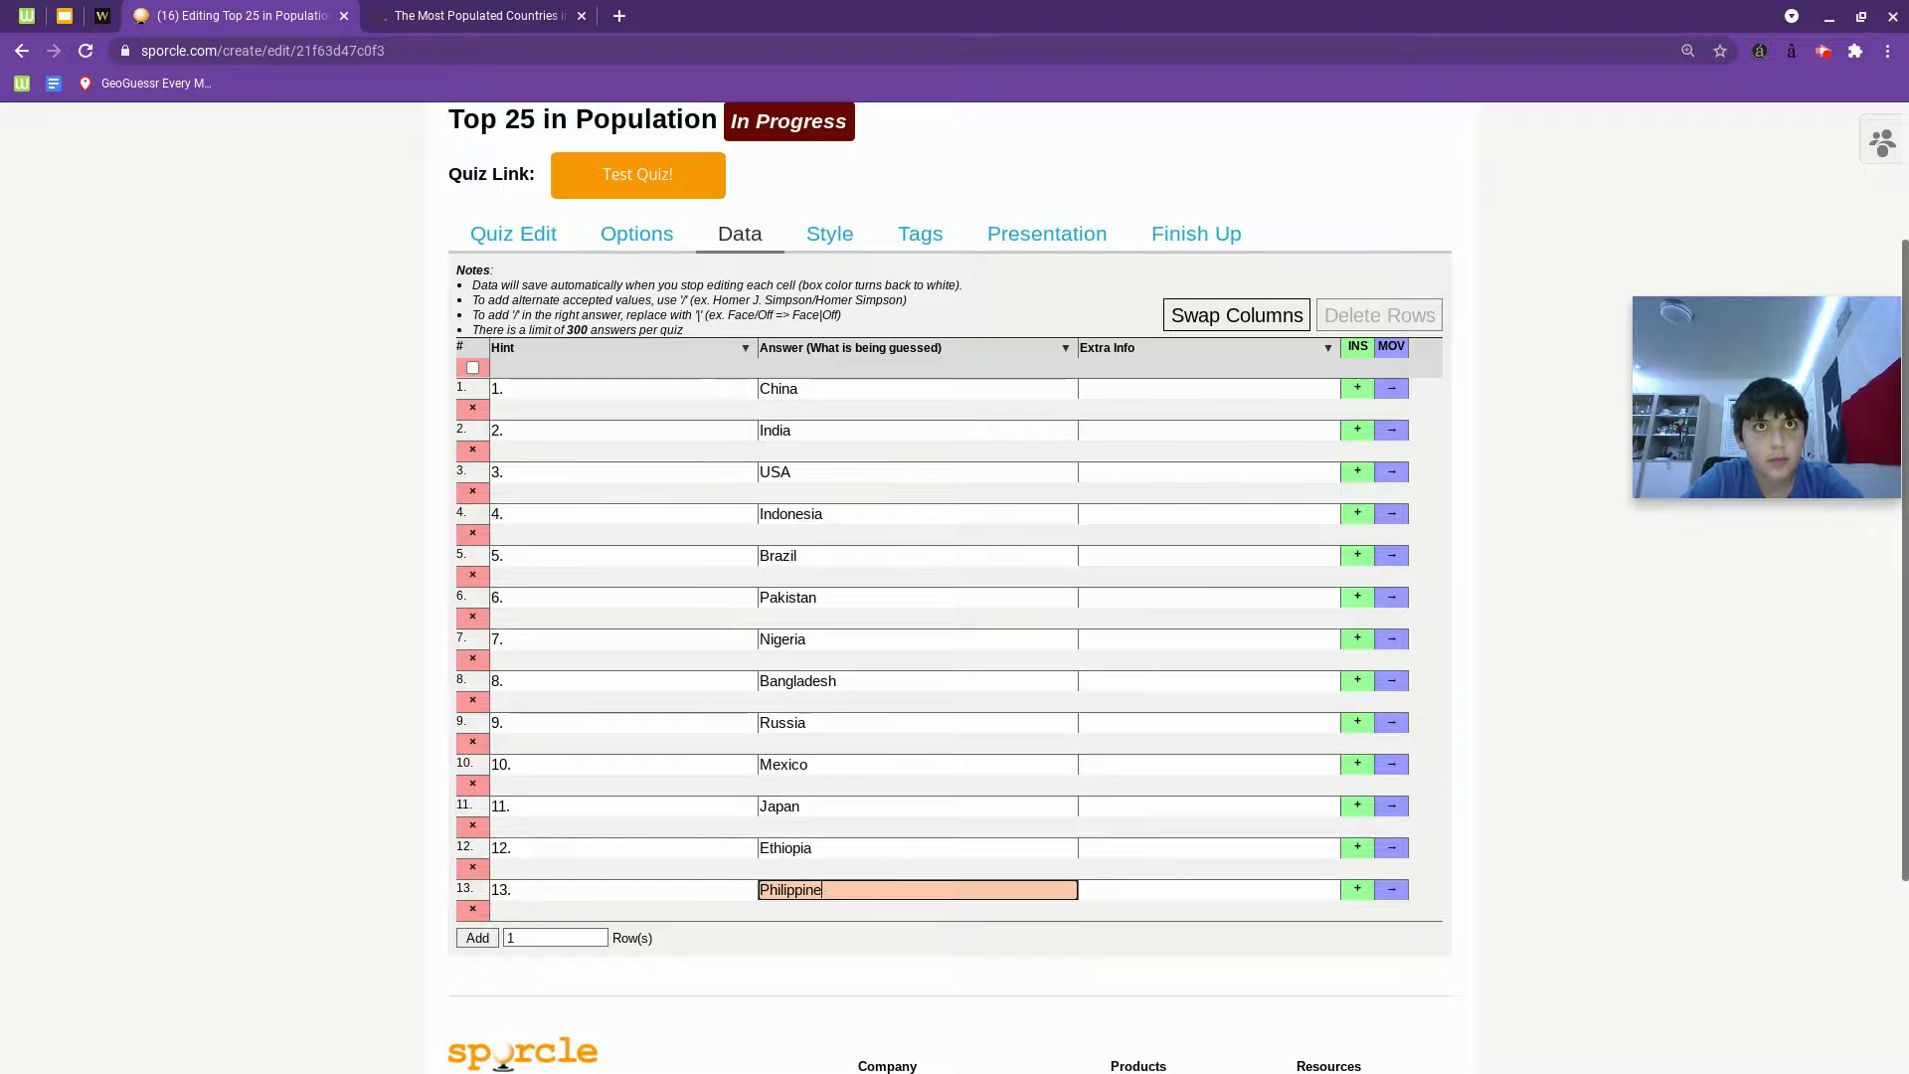
pyautogui.write('s')
pyautogui.click(478, 938)
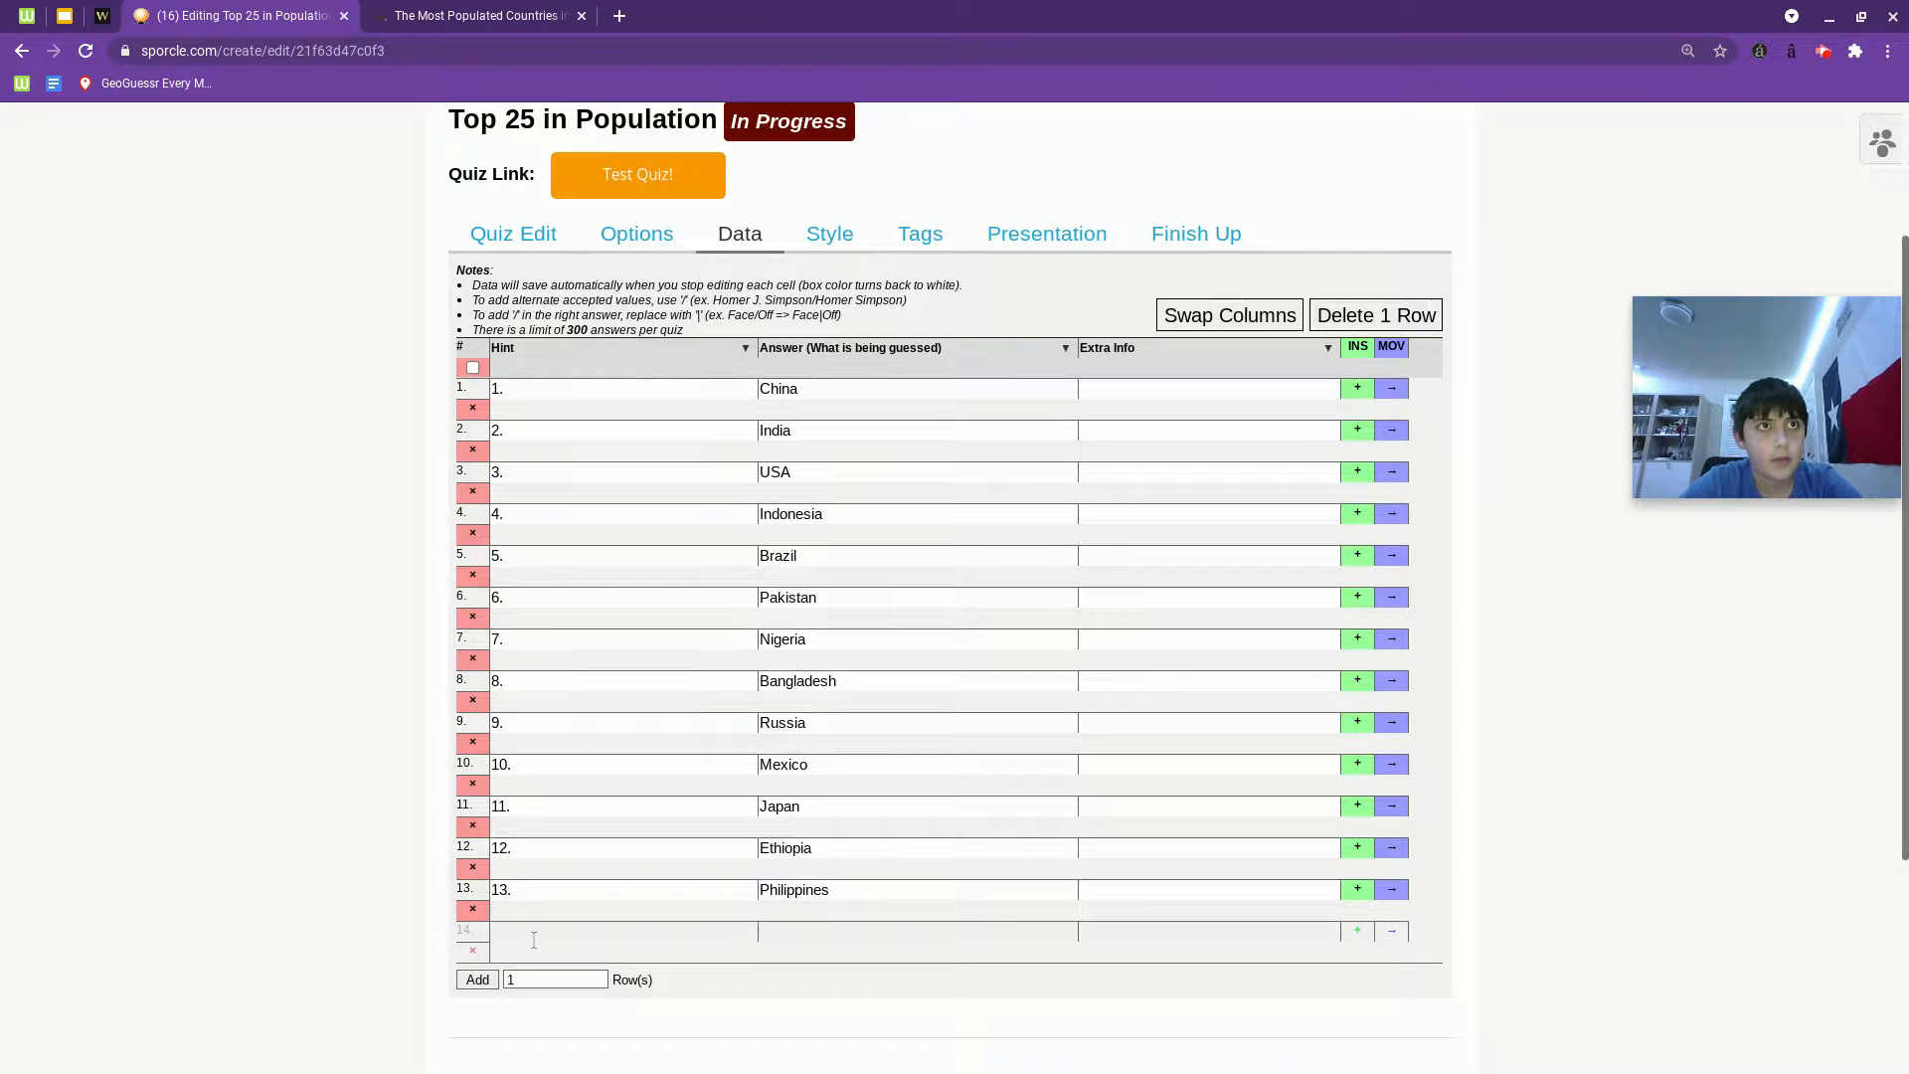
# Add ten empty rows at once so the table reaches 25, keeping row 14 unmarked for editing.
pyautogui.click(478, 979)
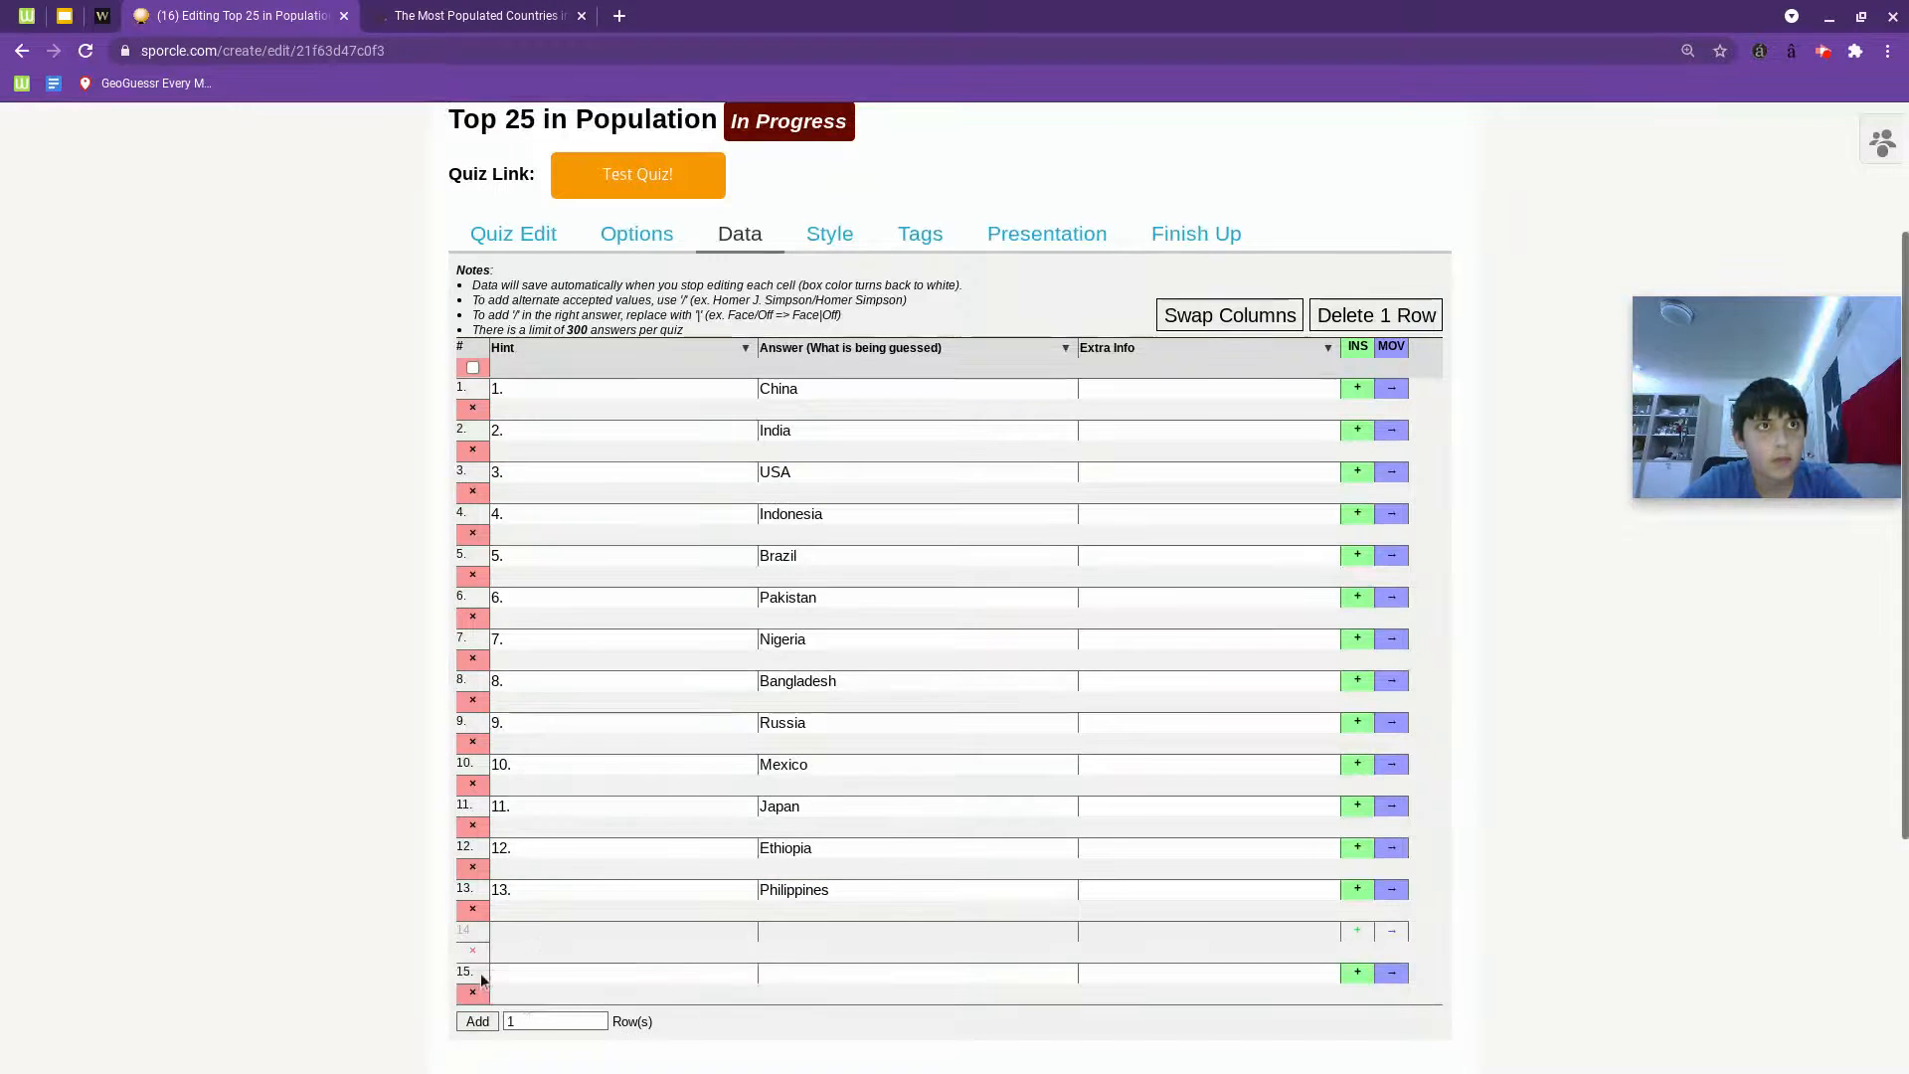
pyautogui.click(551, 1021)
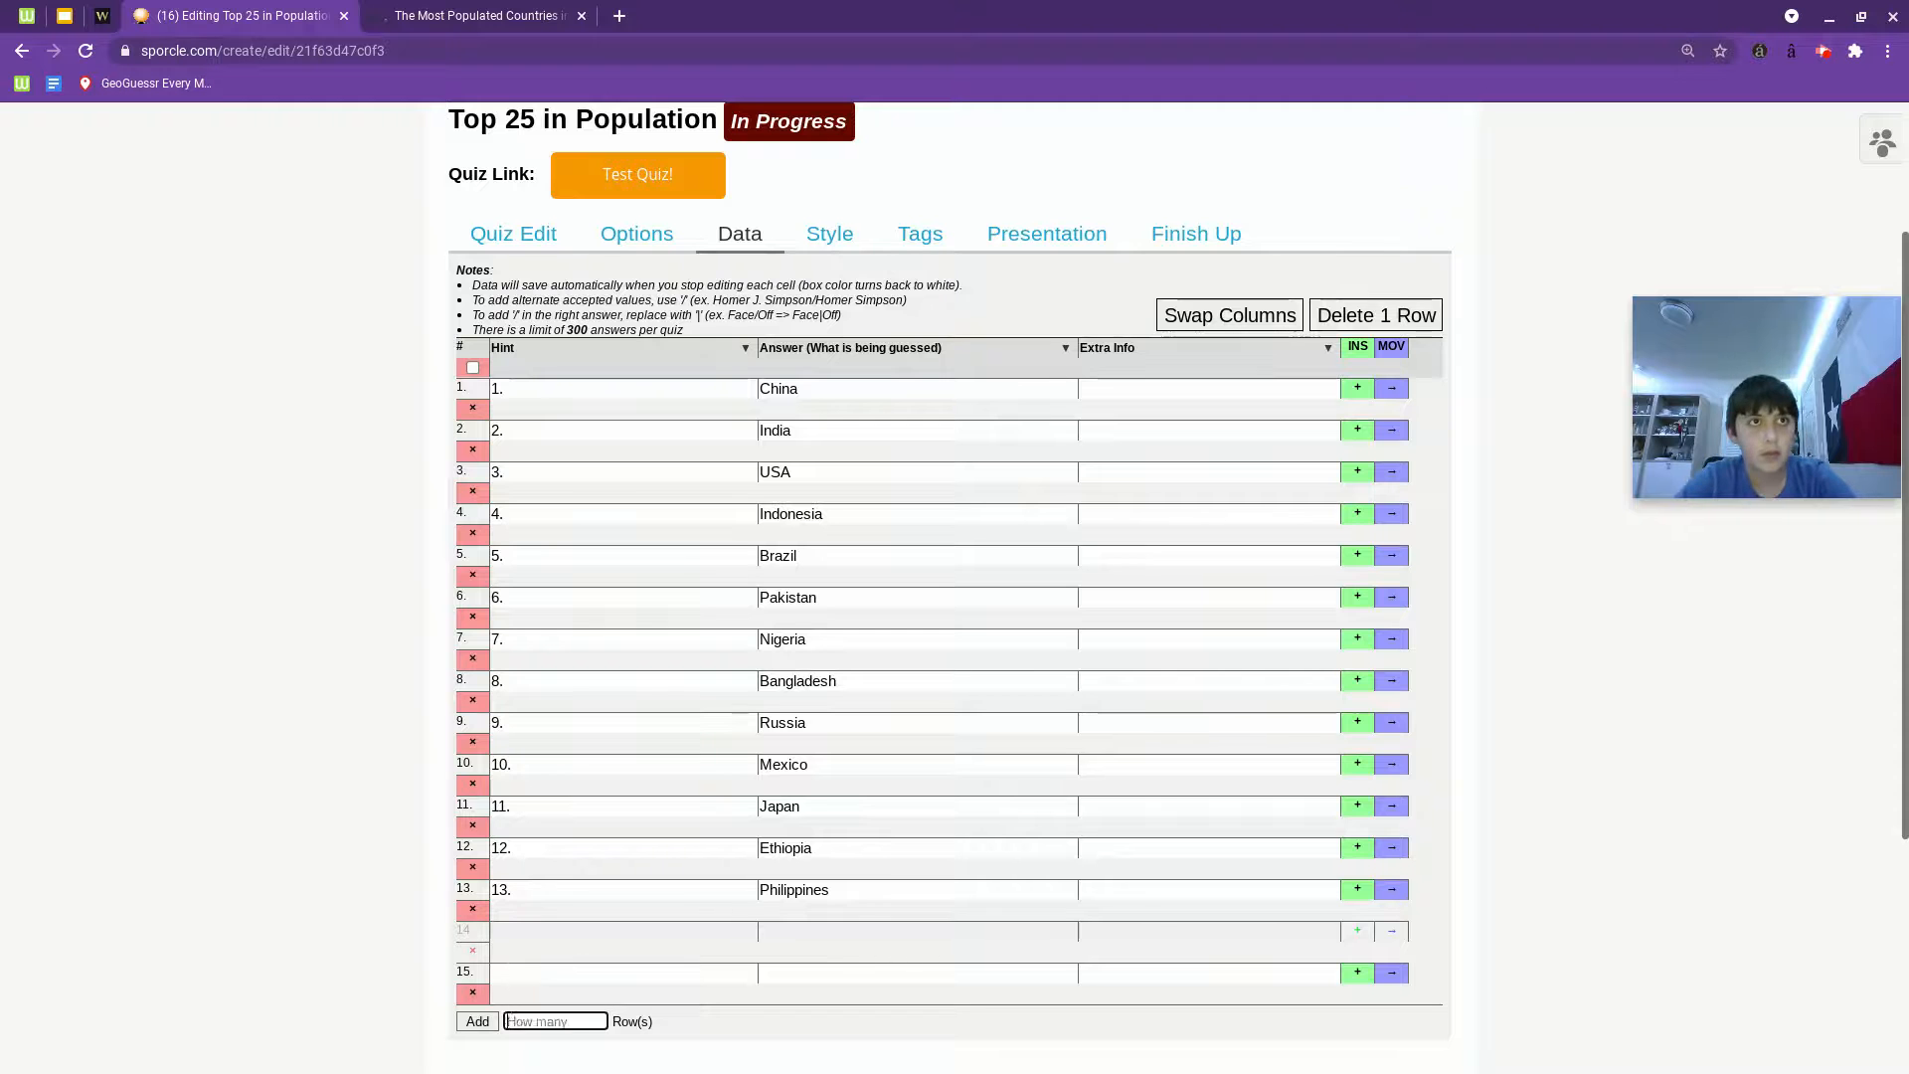
pyautogui.click(523, 983)
pyautogui.click(477, 1020)
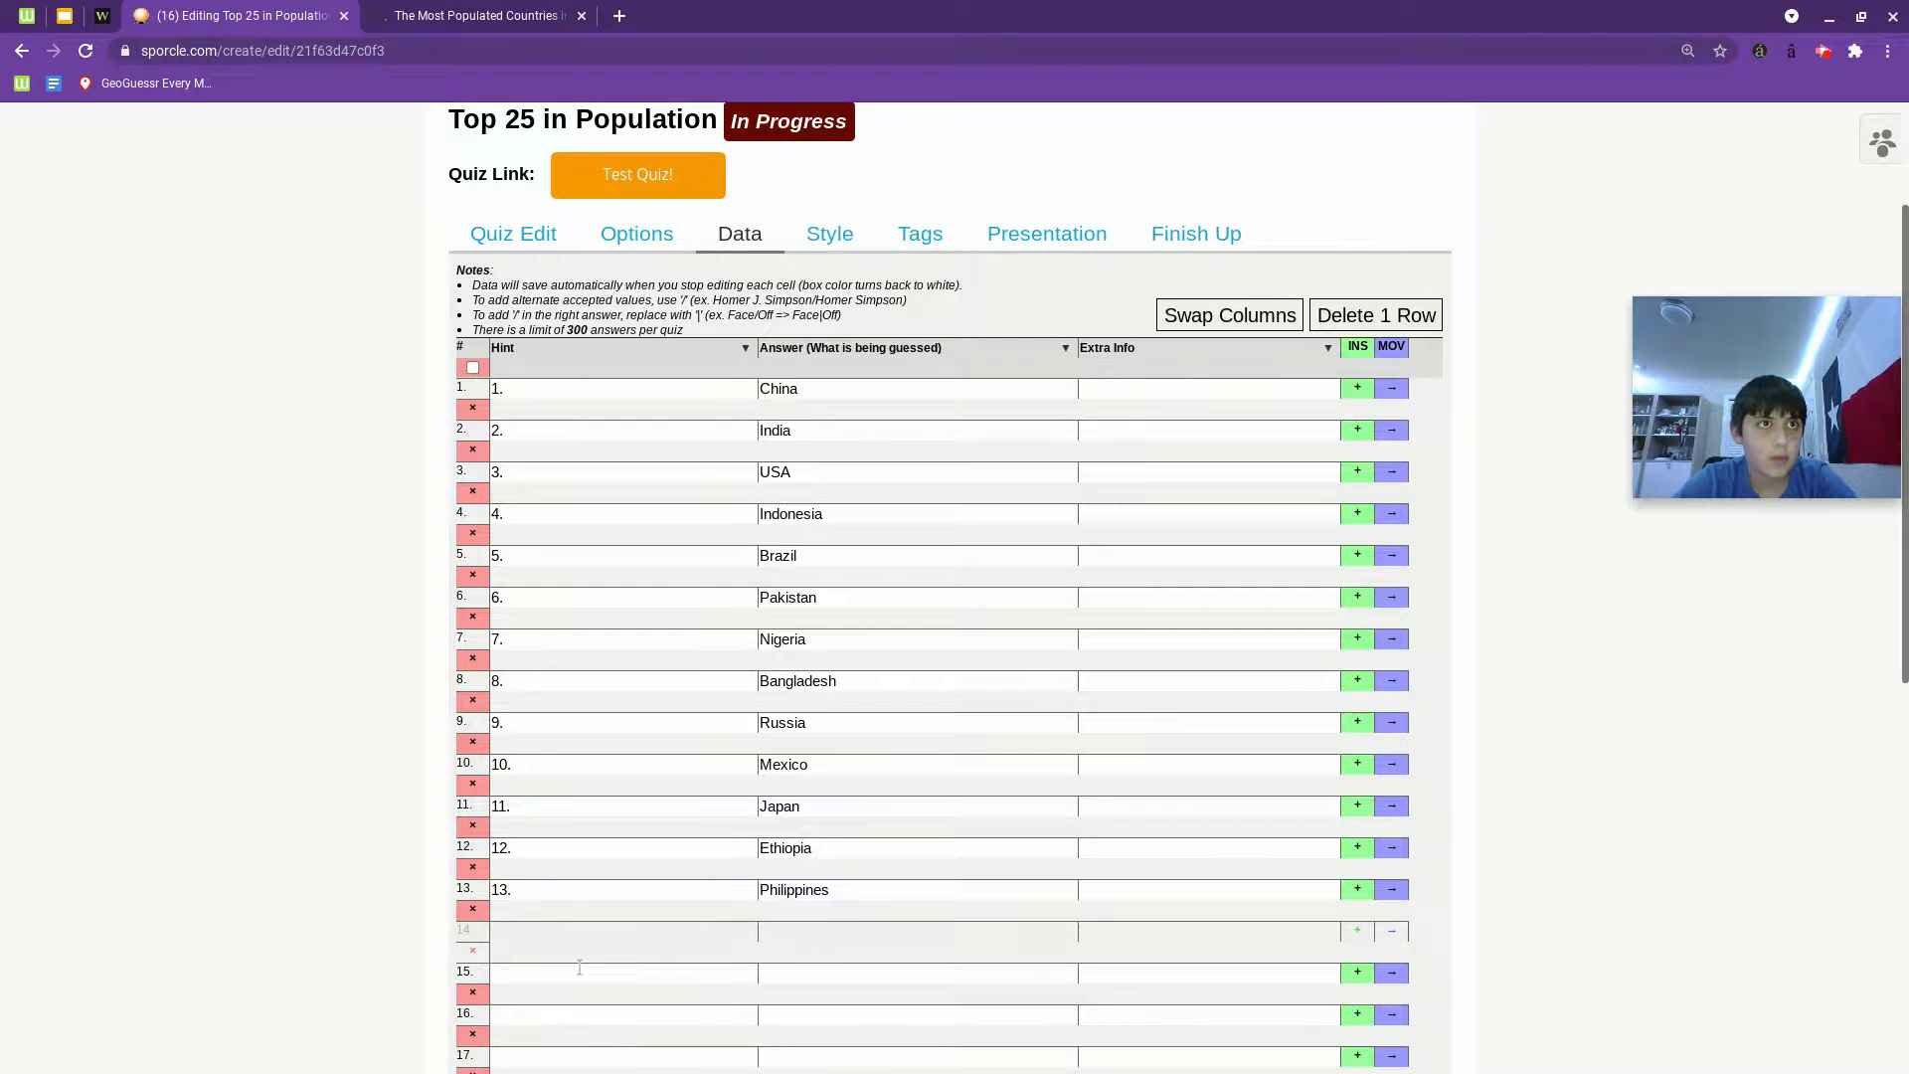
pyautogui.scroll(-5, 580, 969)
pyautogui.scroll(-2, 579, 971)
pyautogui.scroll(8, 580, 970)
pyautogui.scroll(-2, 579, 970)
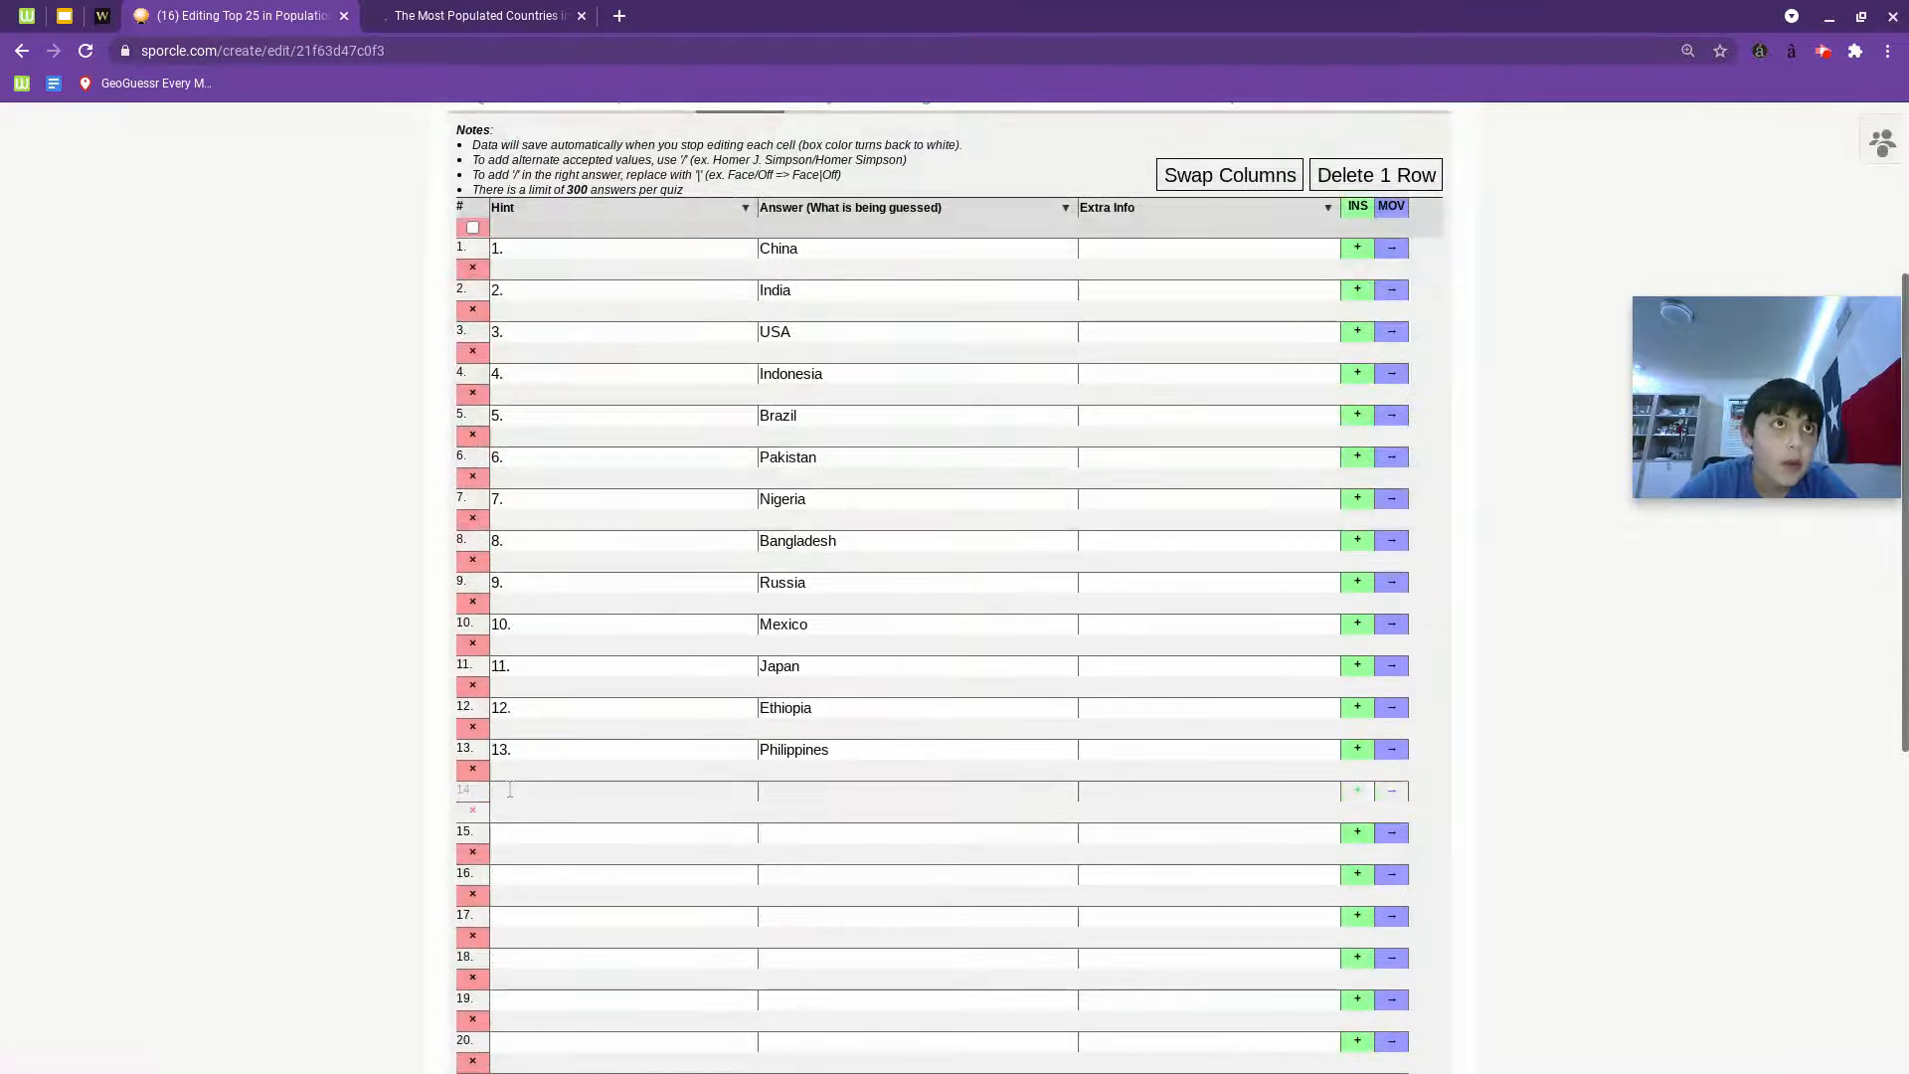
pyautogui.click(473, 810)
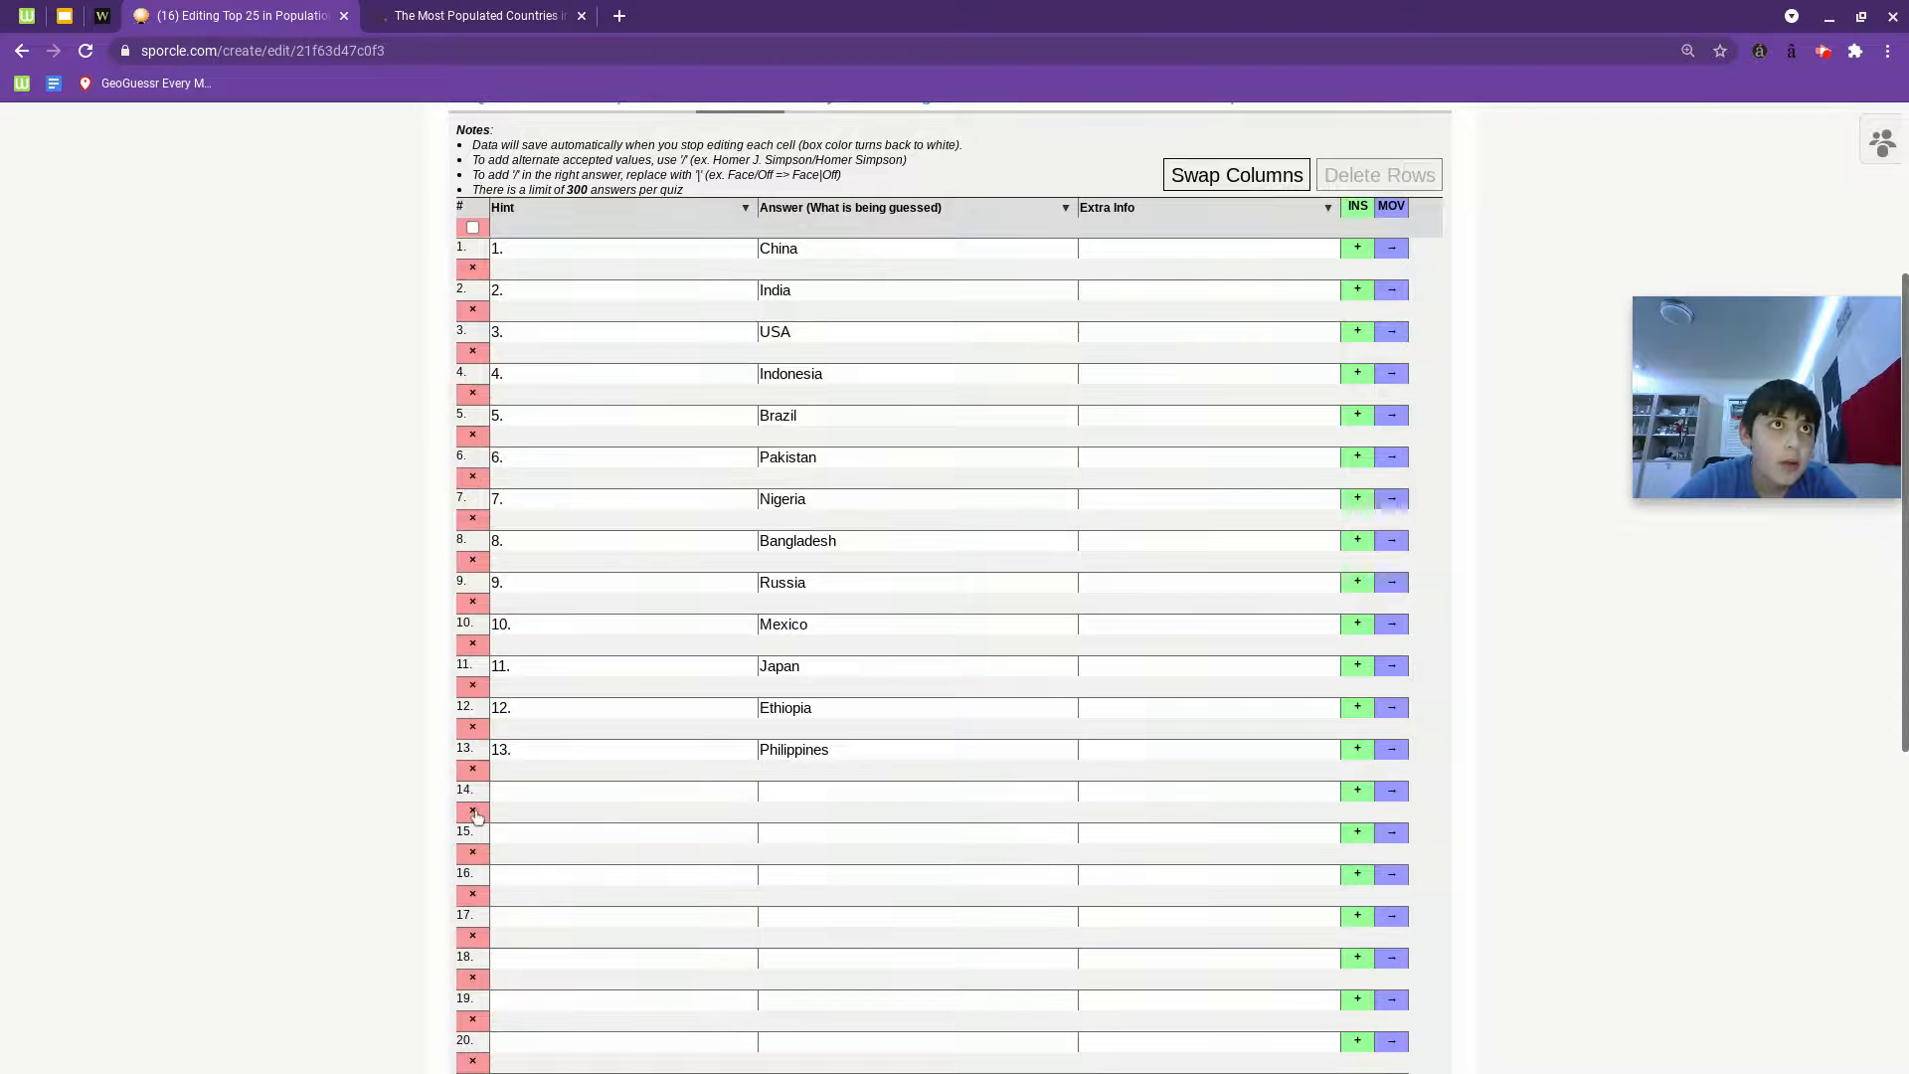
pyautogui.click(551, 794)
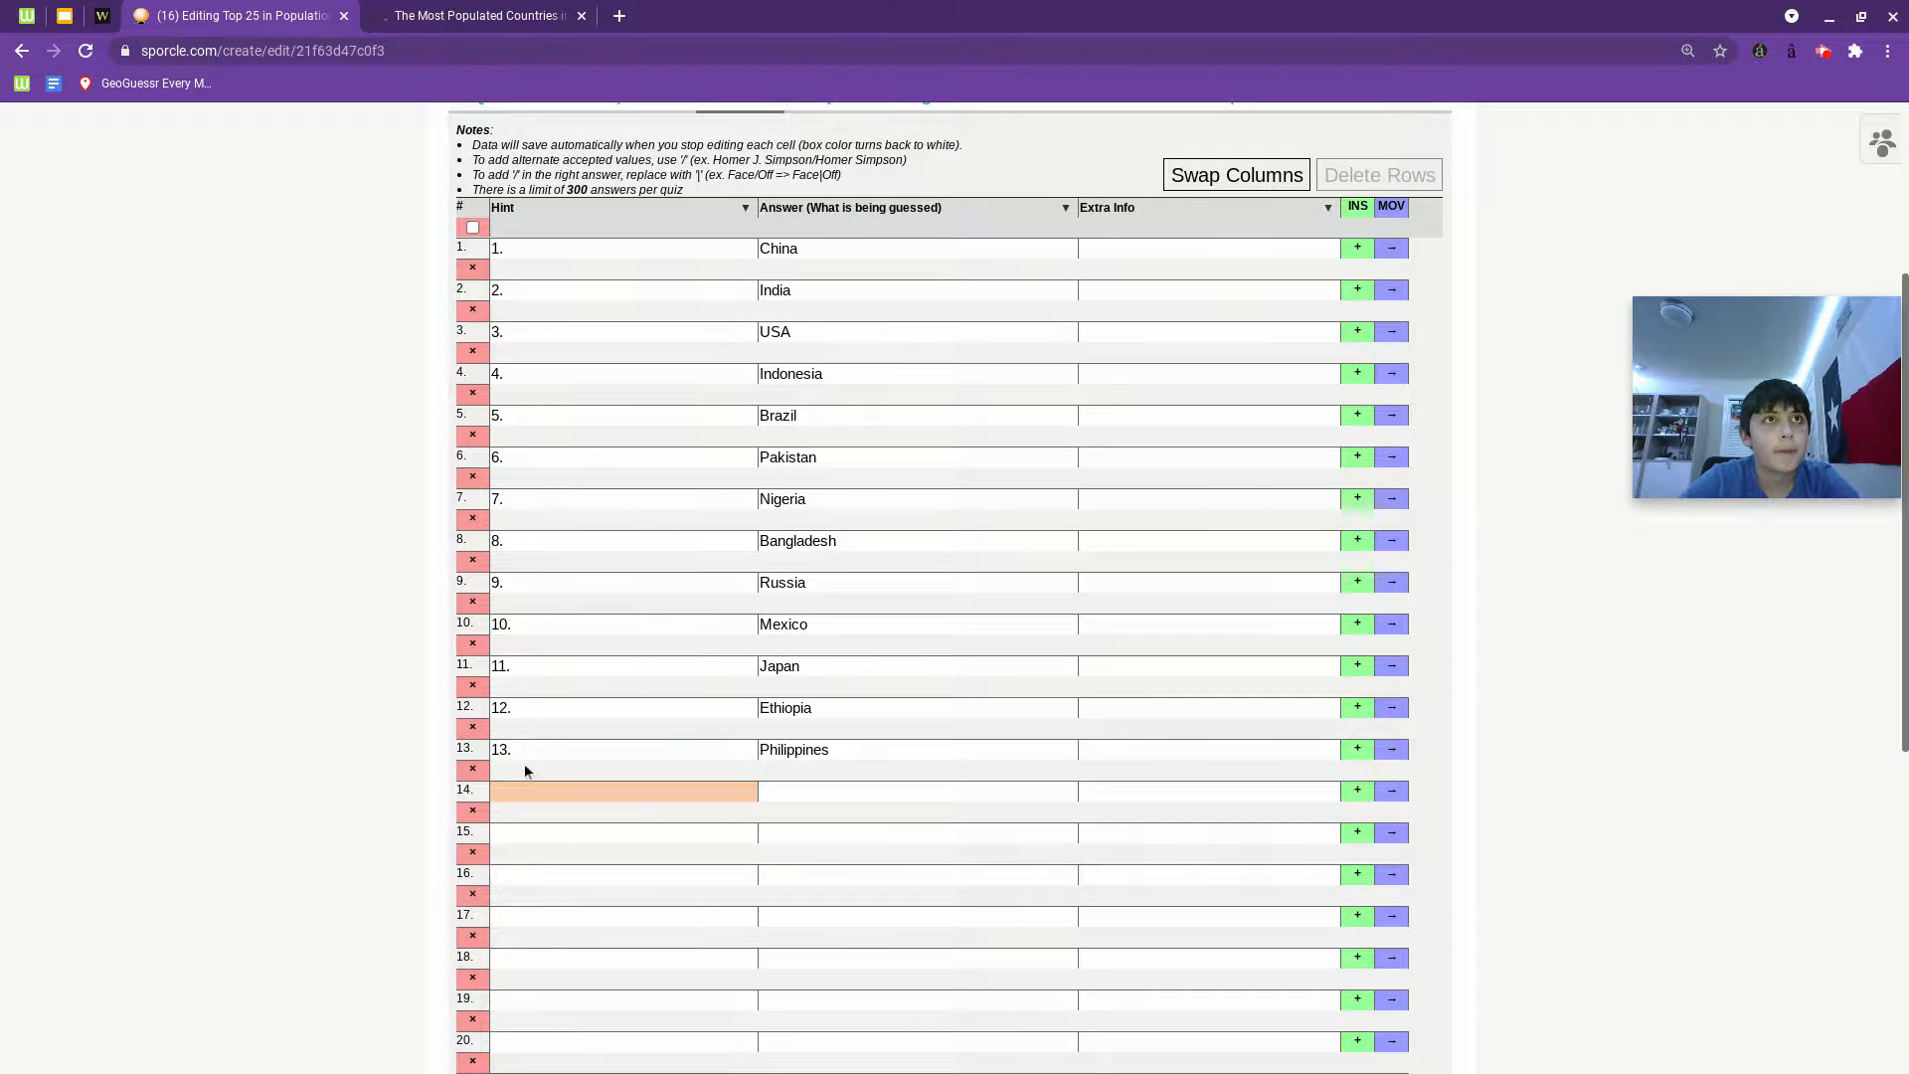
# Enter rows 14 to 16 as Egypt, Vietnam and Germany with hints 14.–16., following ThoughtCo.
pyautogui.click(529, 13)
pyautogui.scroll(-2, 918, 596)
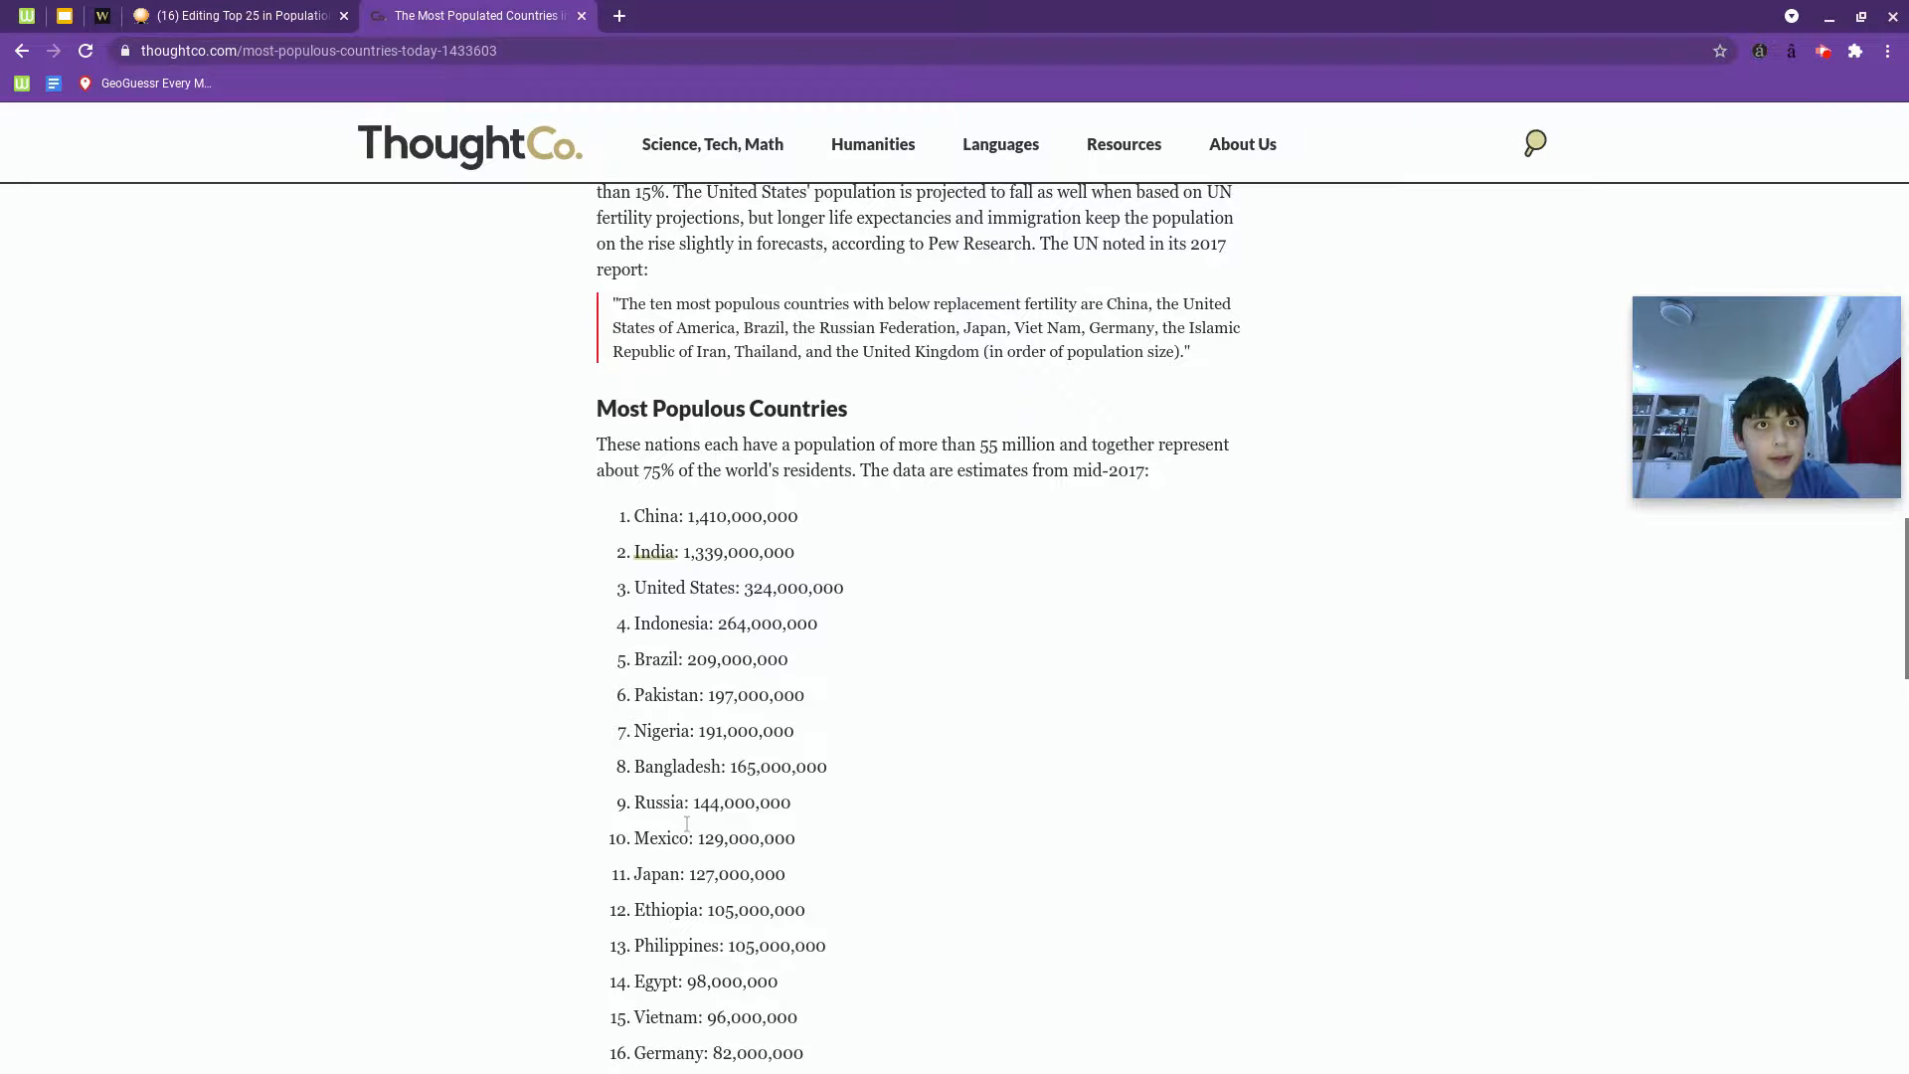
pyautogui.click(240, 16)
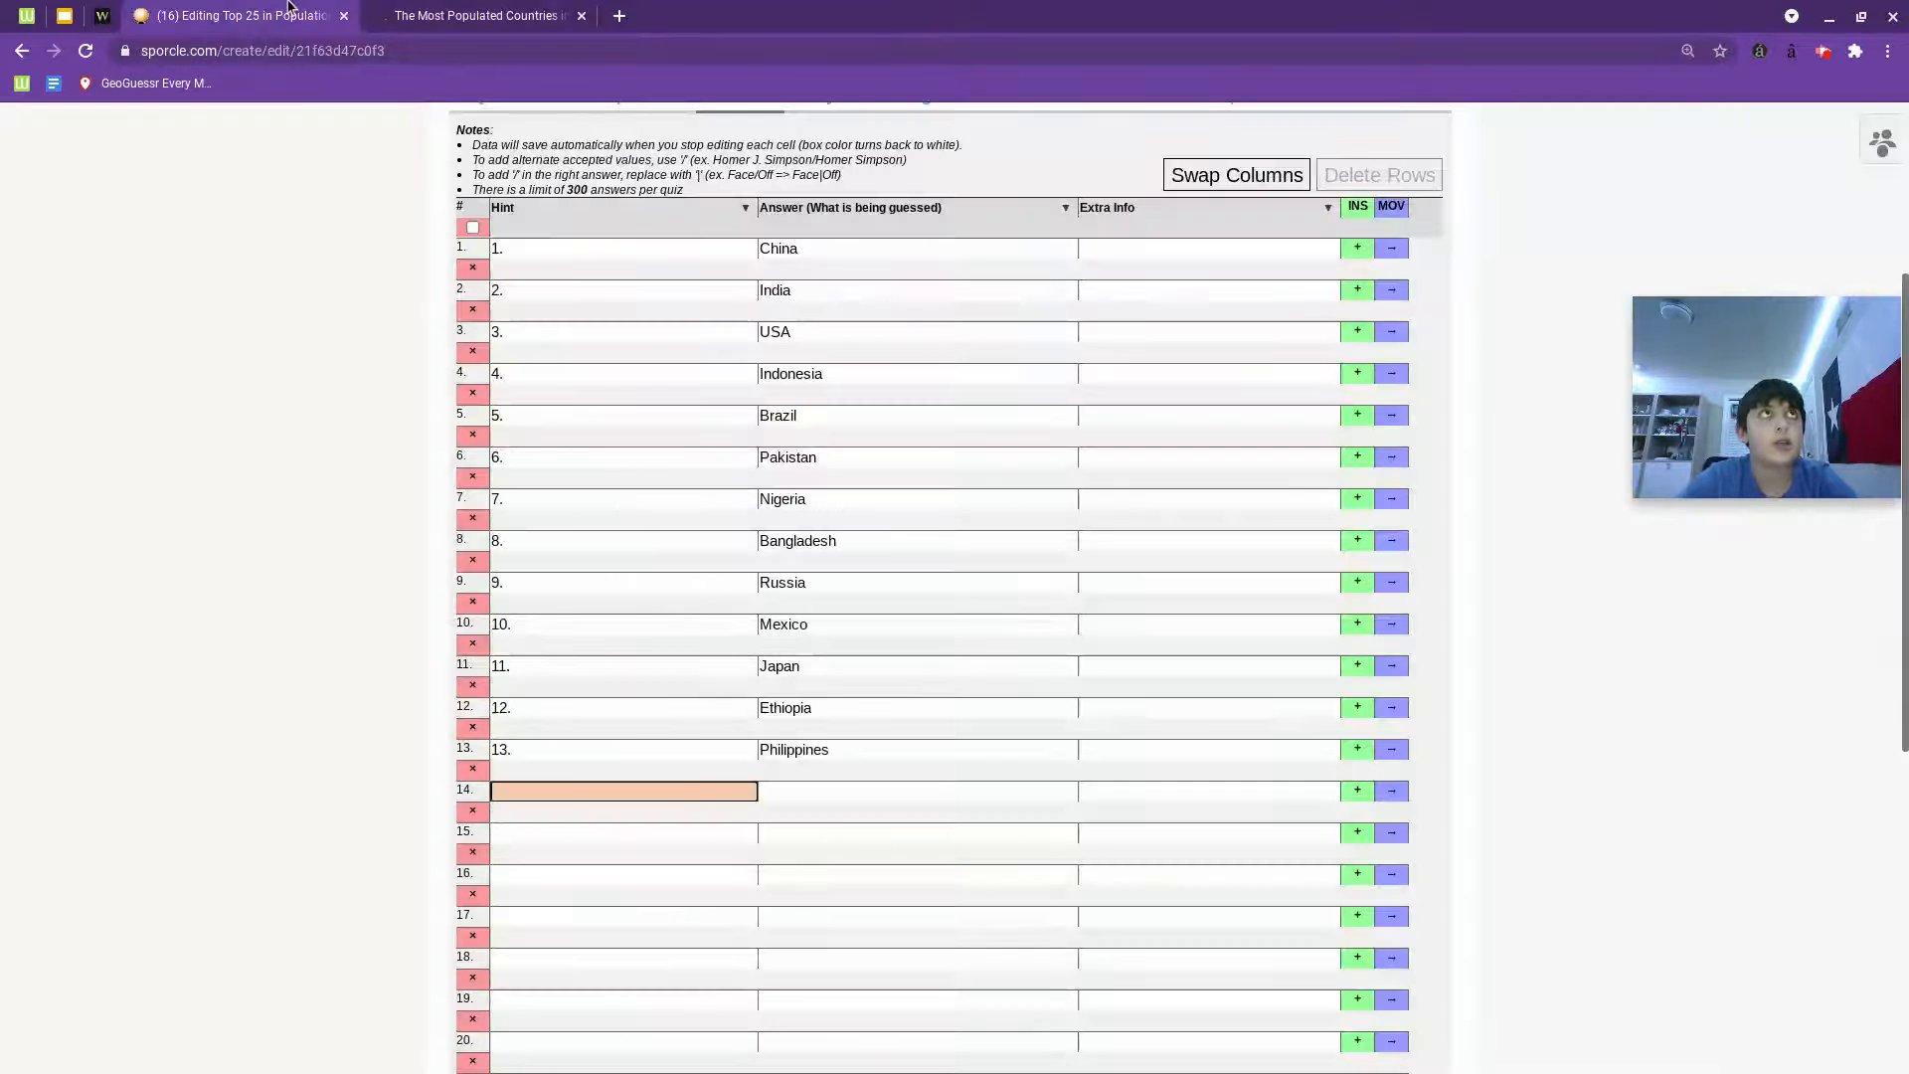
pyautogui.write('14.')
pyautogui.press('Tab')
pyautogui.write('Egypt')
pyautogui.press('Tab')
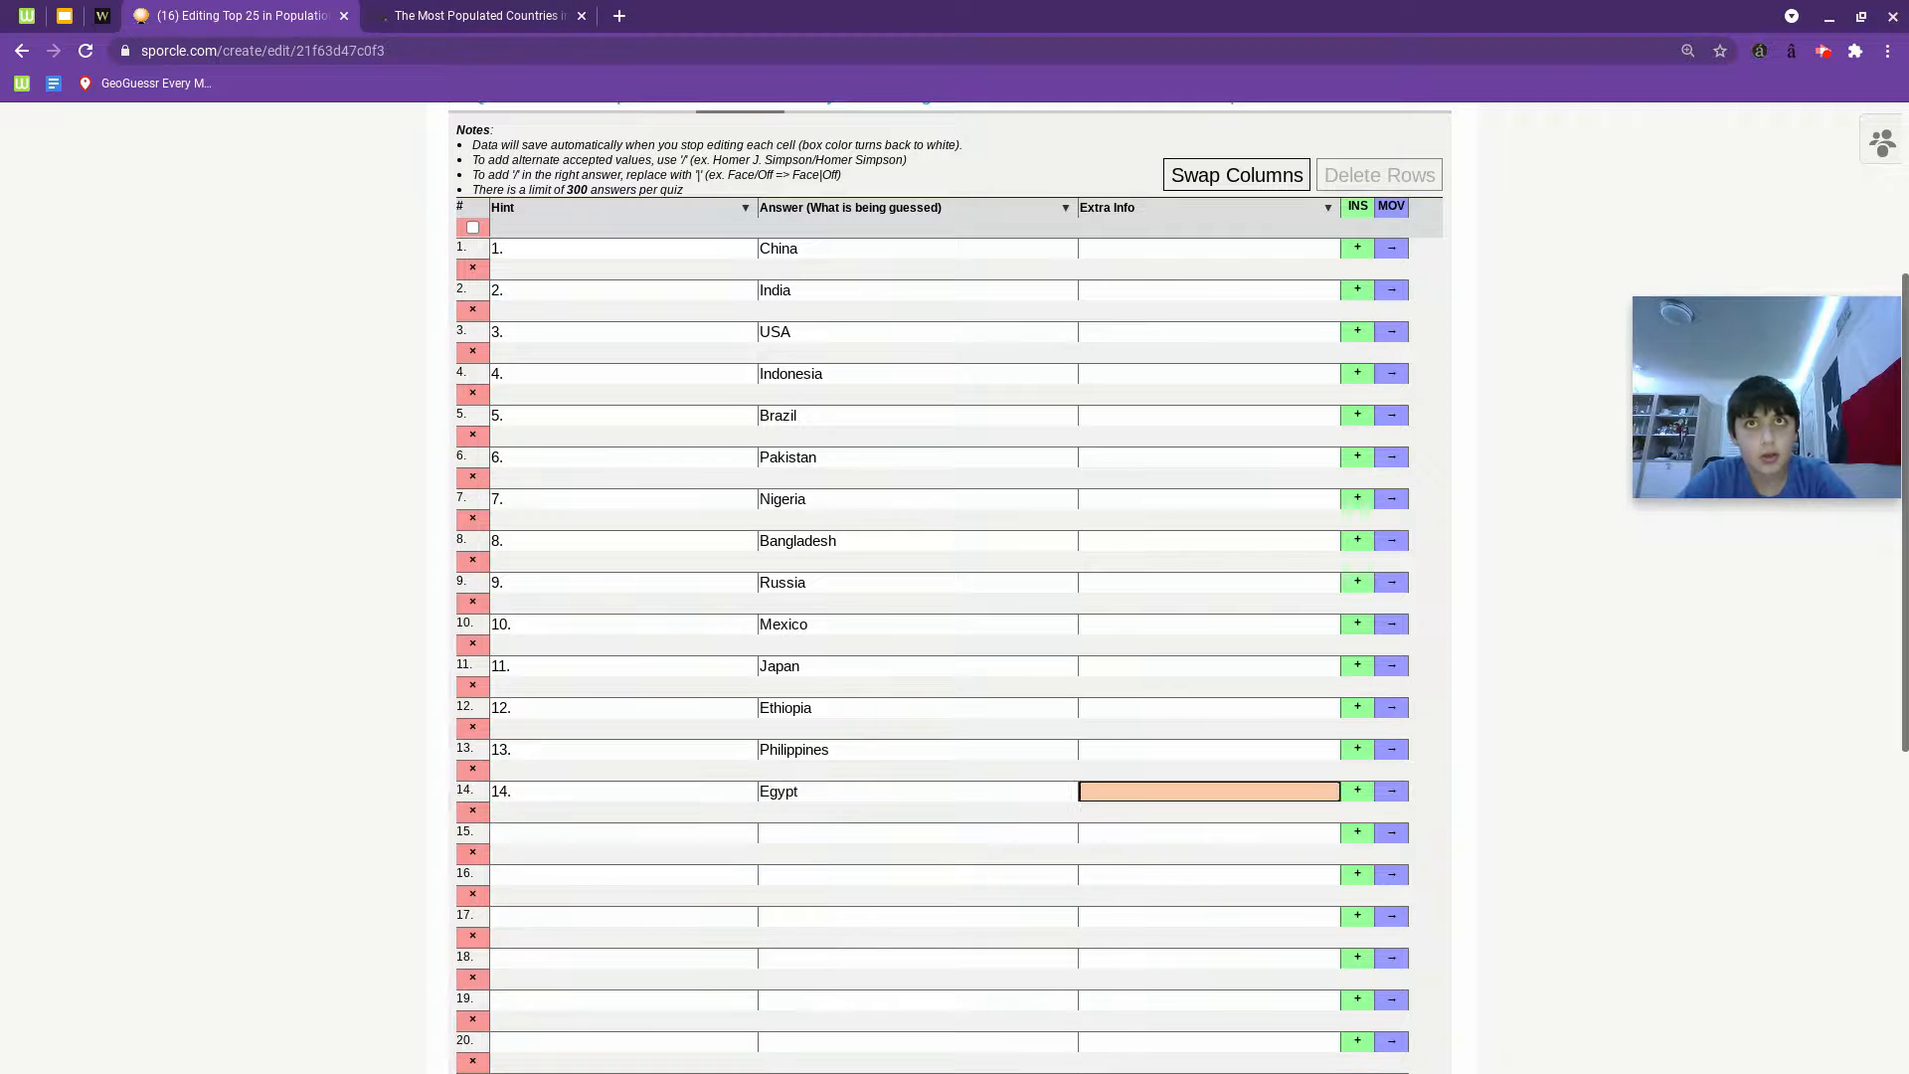
pyautogui.press('Tab')
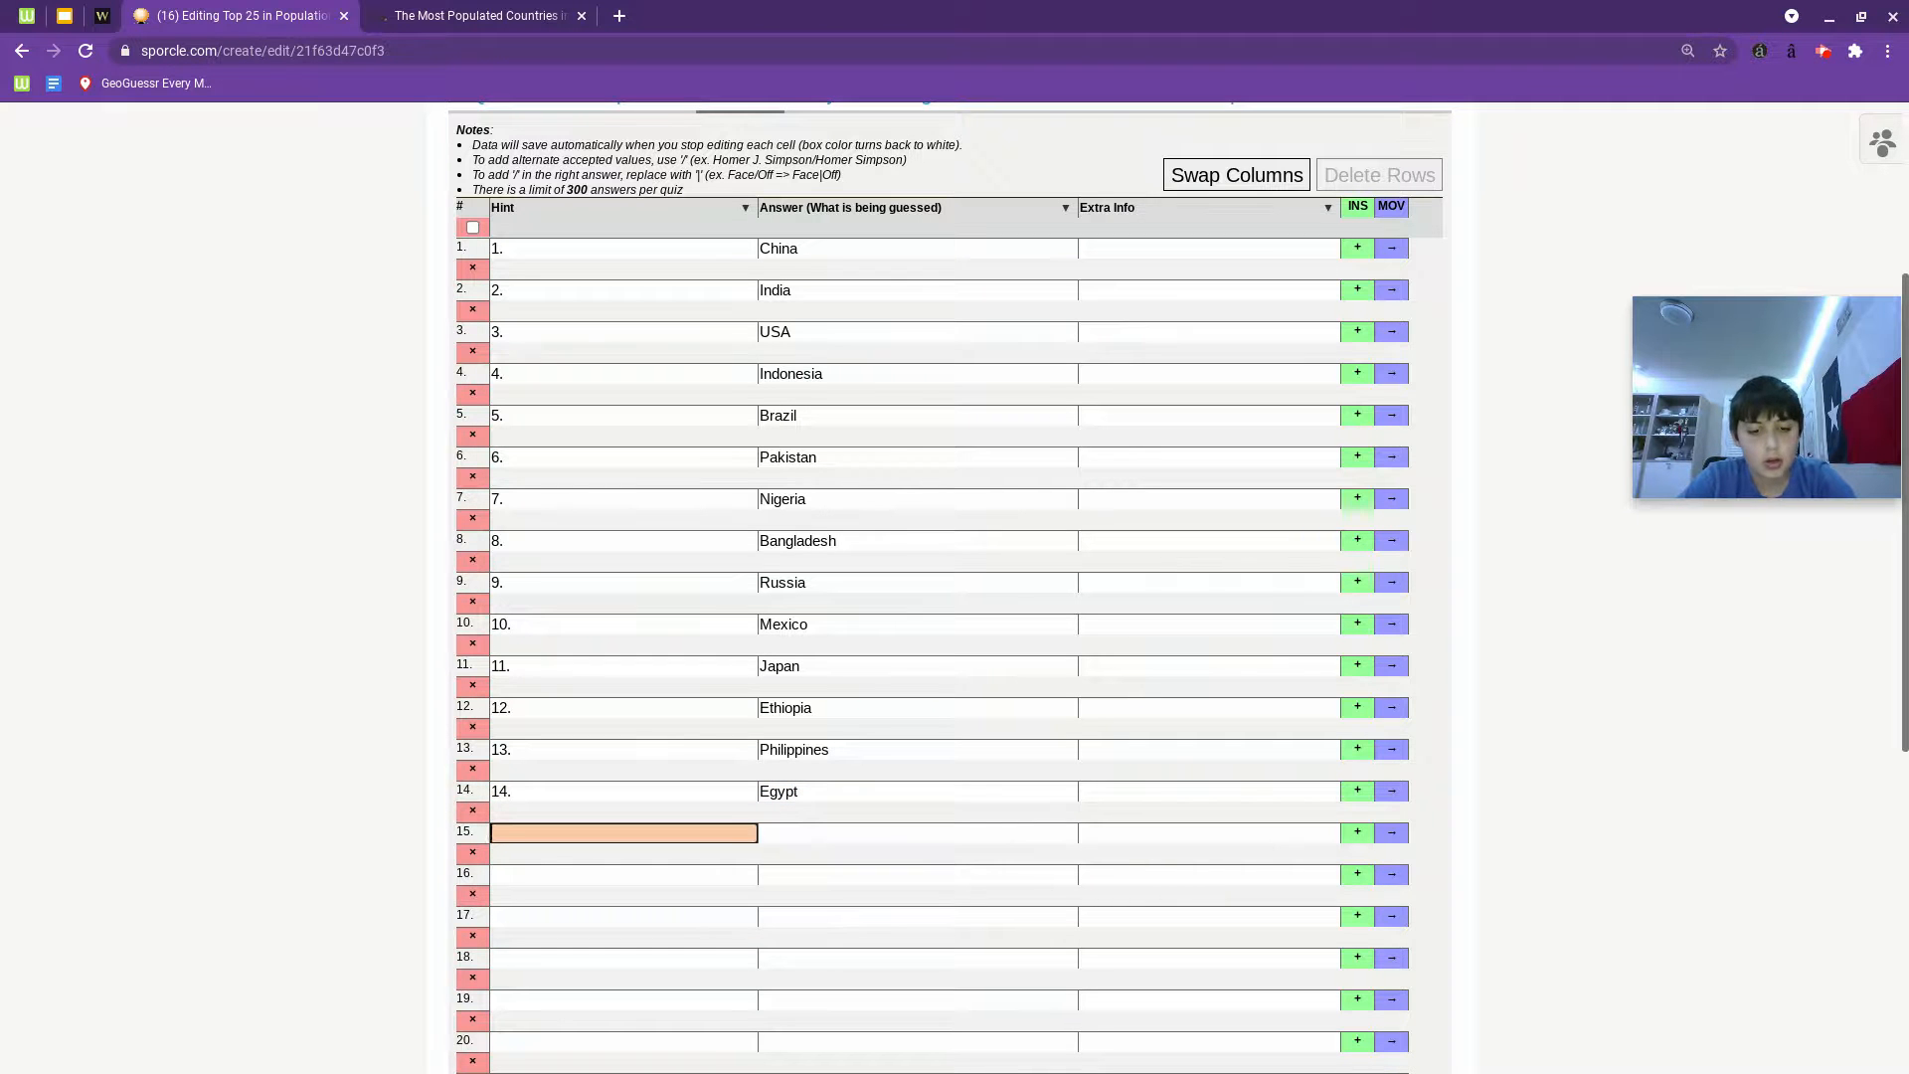
pyautogui.write('15.')
pyautogui.press('Tab')
pyautogui.write('V')
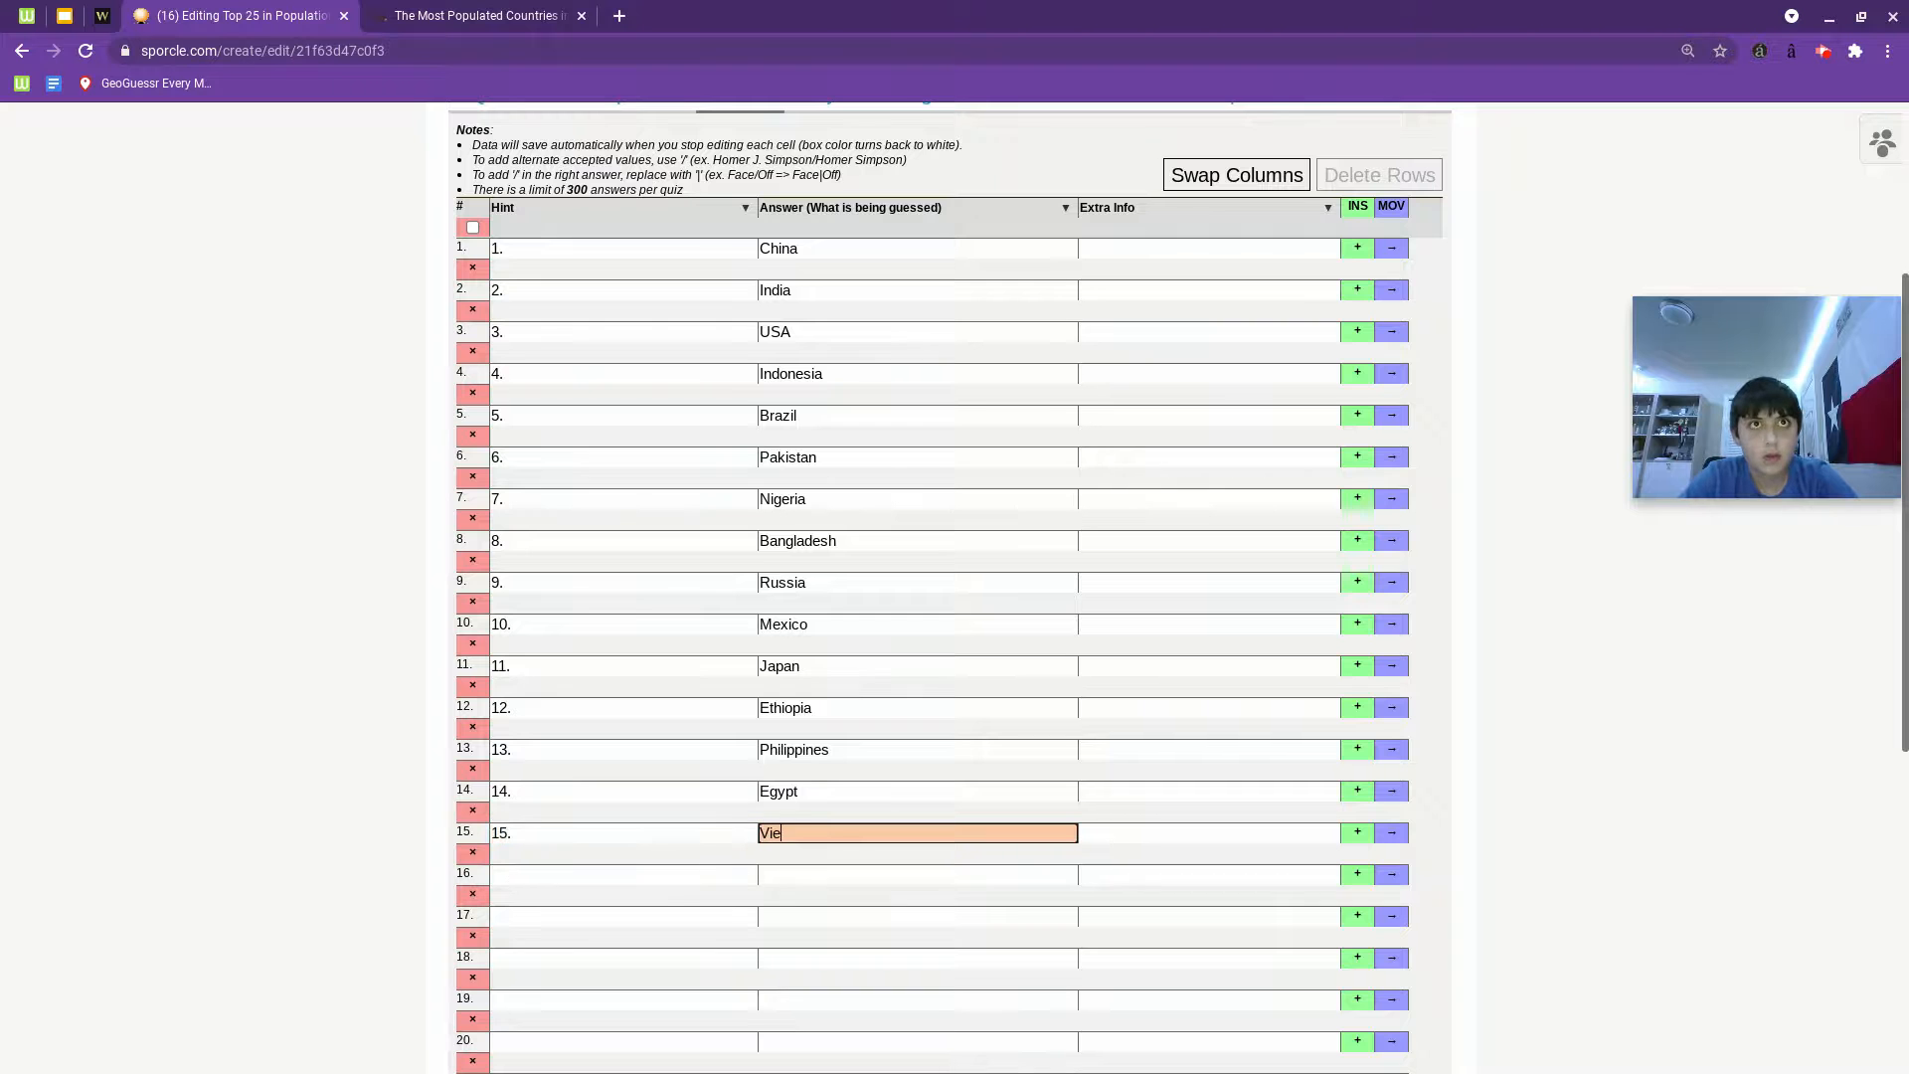
pyautogui.write('nta')
pyautogui.write('am')
pyautogui.press('Tab')
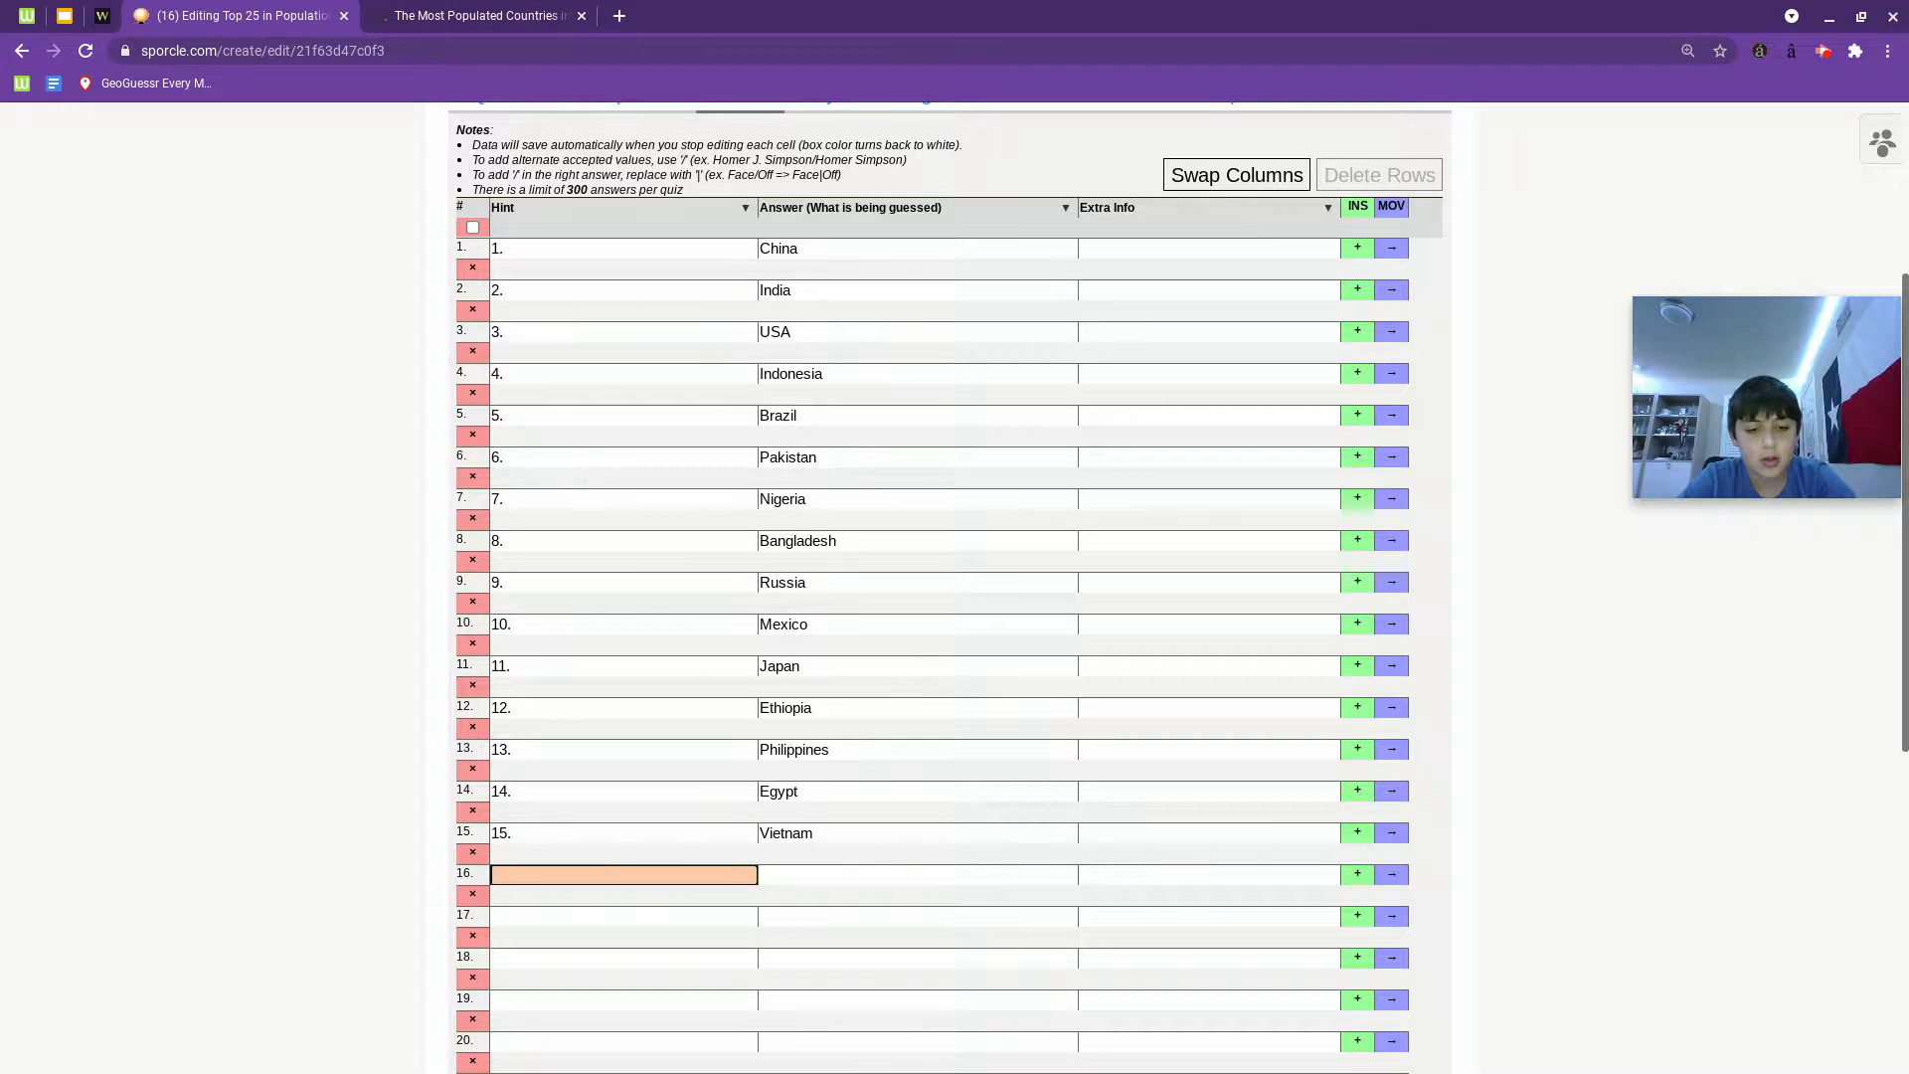
pyautogui.write('16.')
pyautogui.press('Tab')
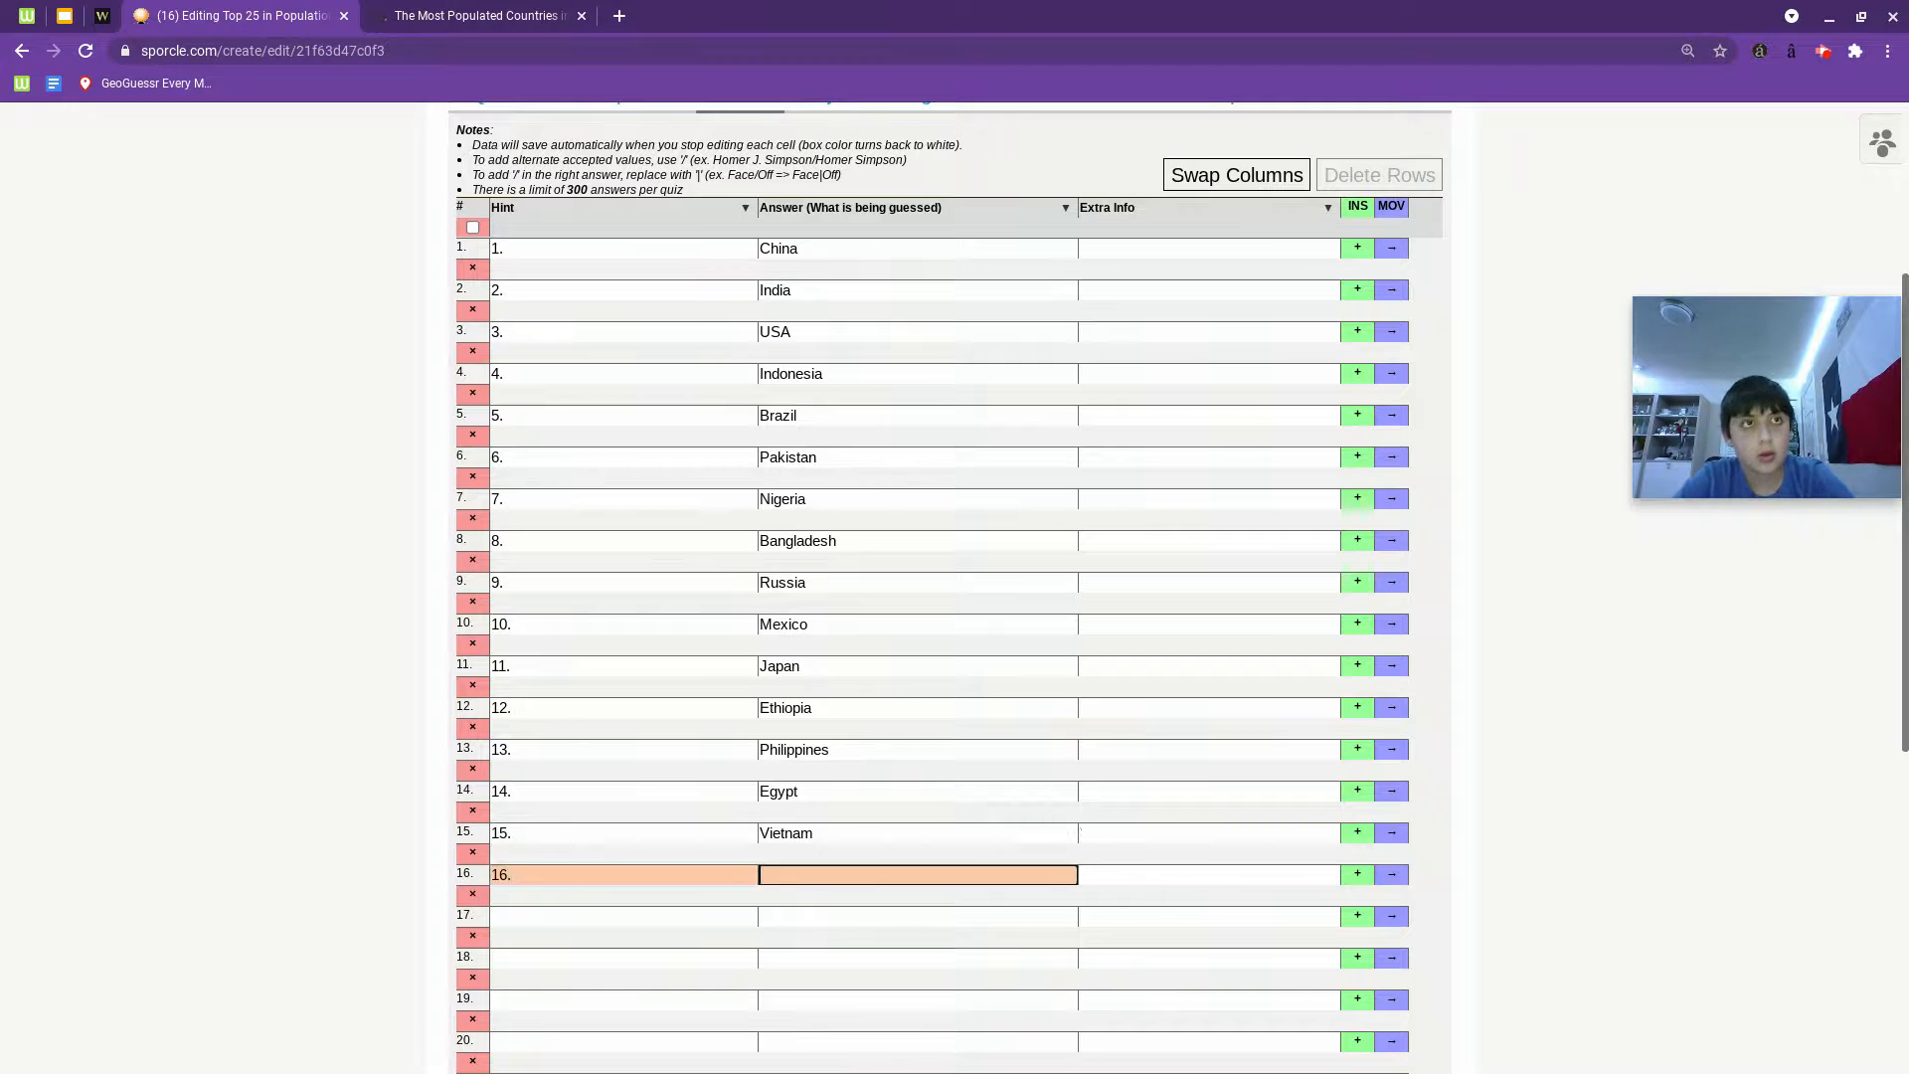
pyautogui.write('Germany')
# Enter rows 17 to 19 as DRC, Iran and Turkey with hints 17.–19.
pyautogui.click(478, 16)
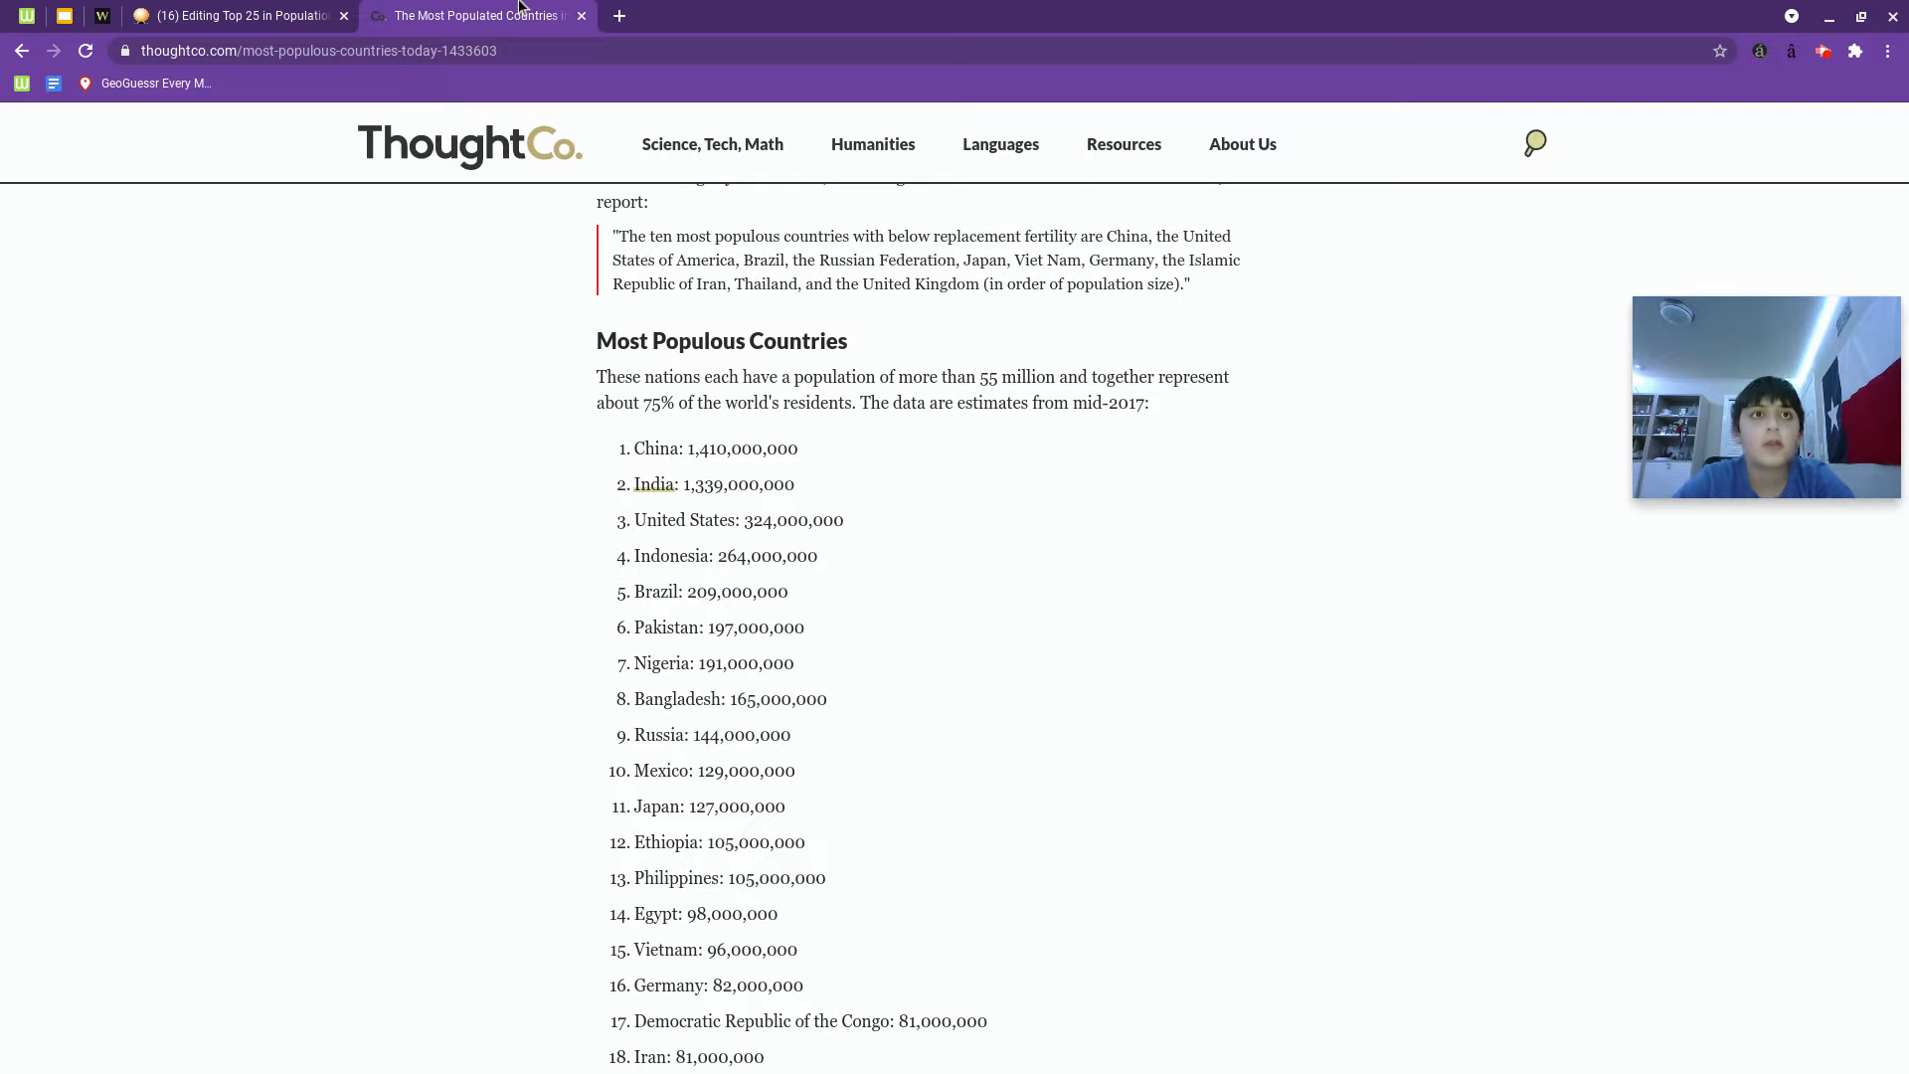
pyautogui.scroll(-1, 634, 721)
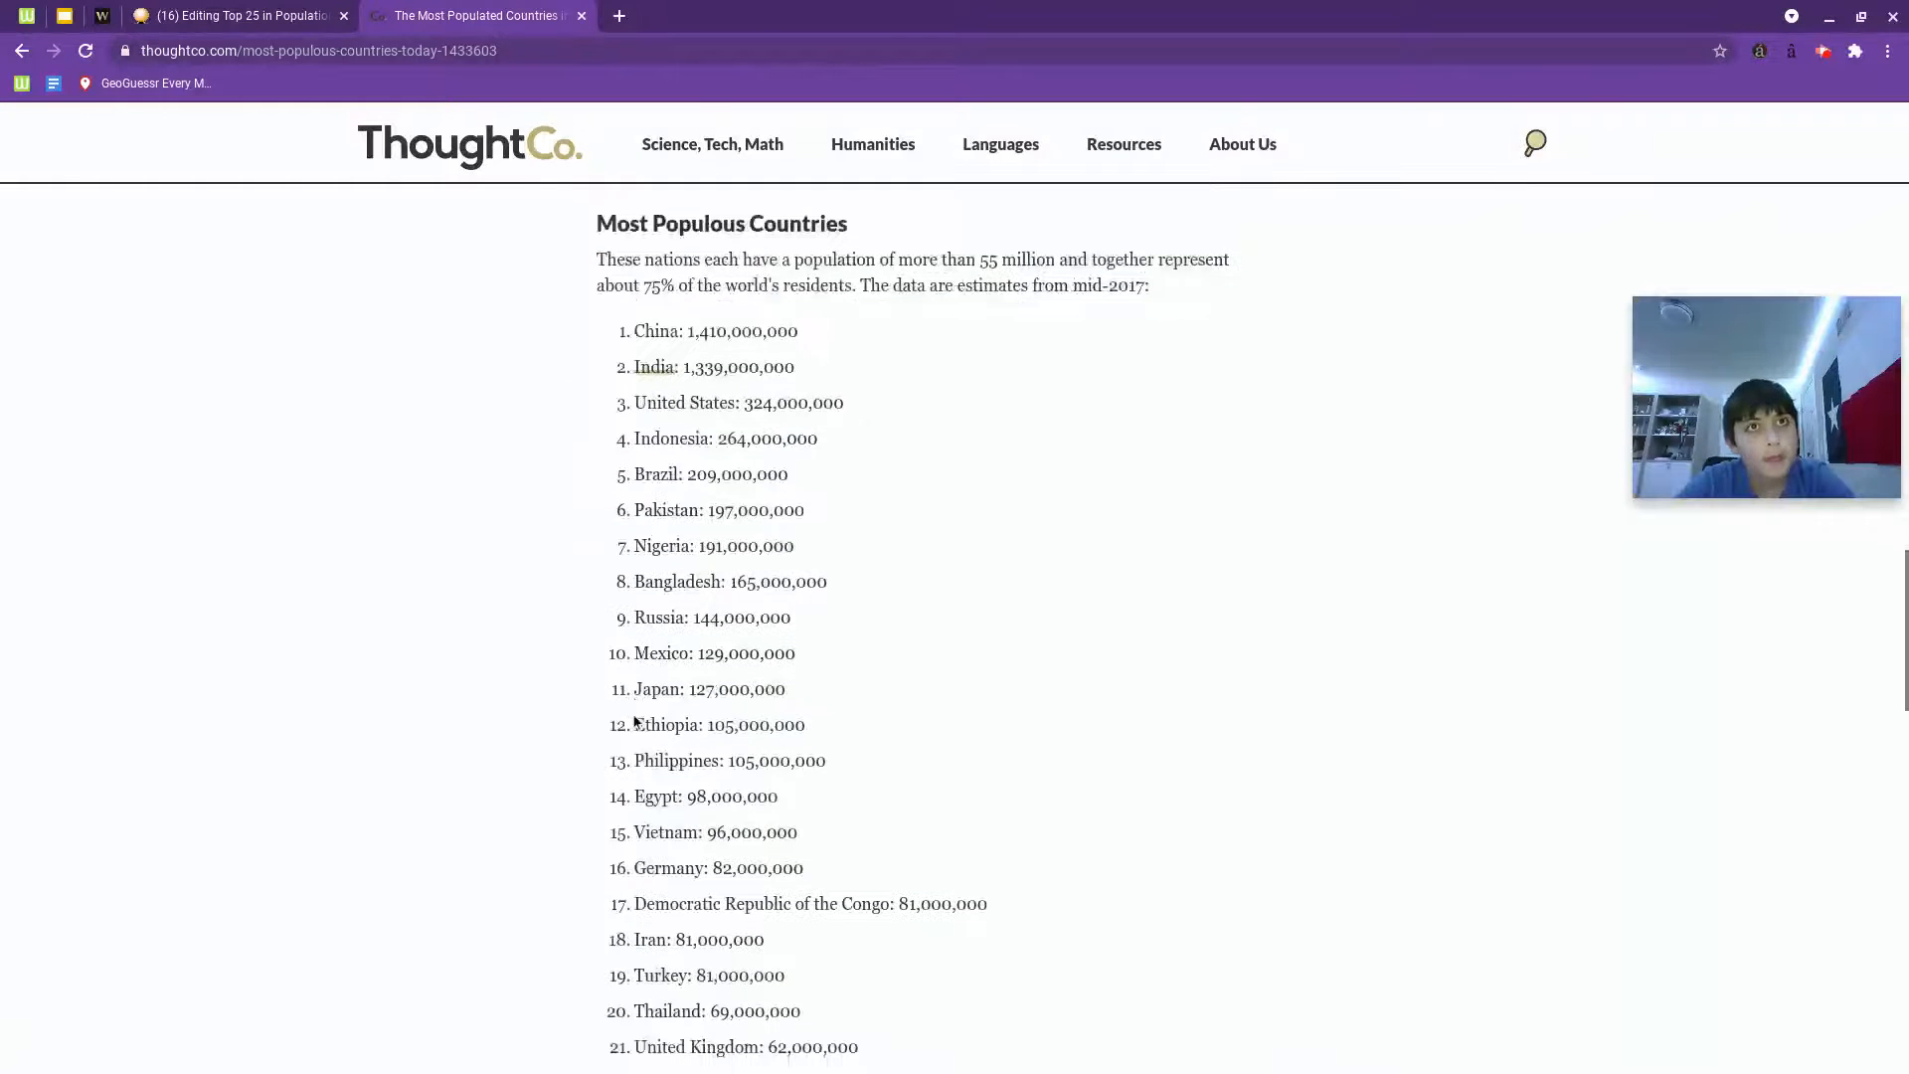
pyautogui.click(202, 16)
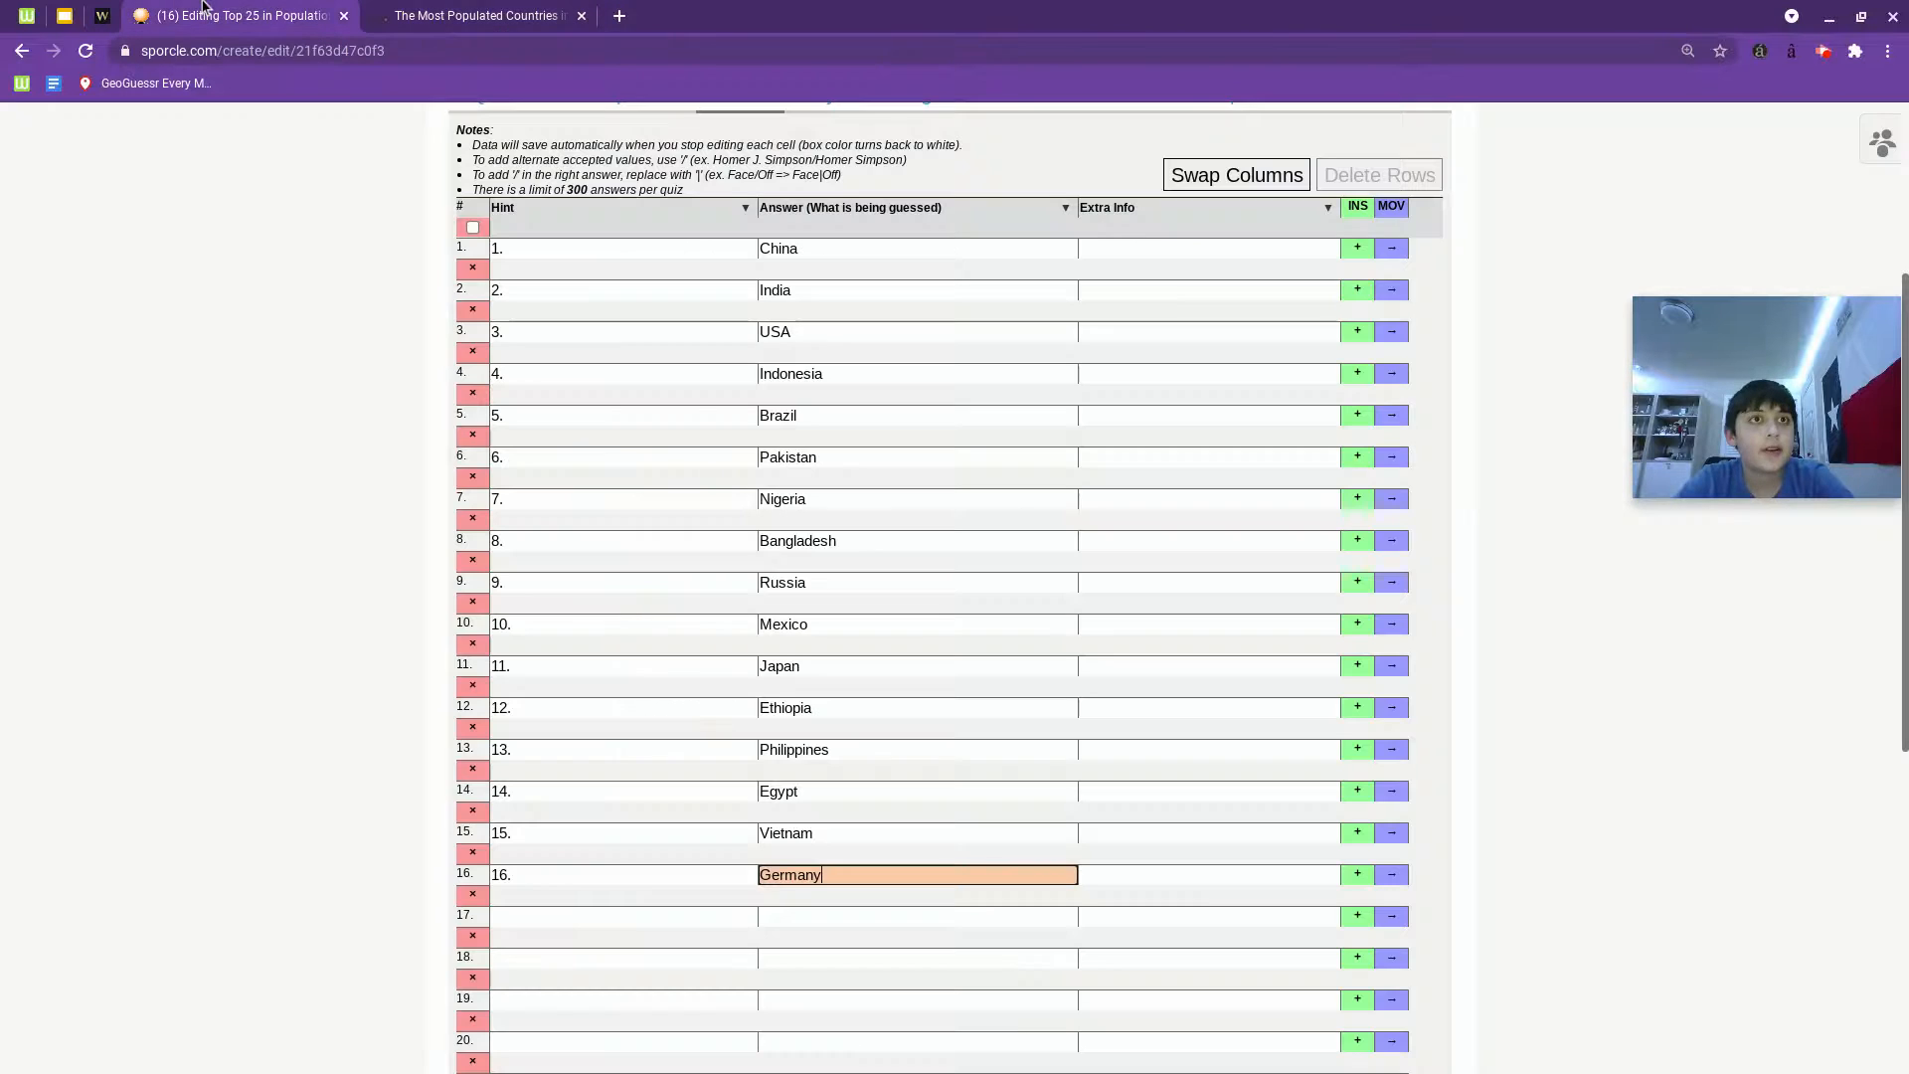
pyautogui.click(623, 916)
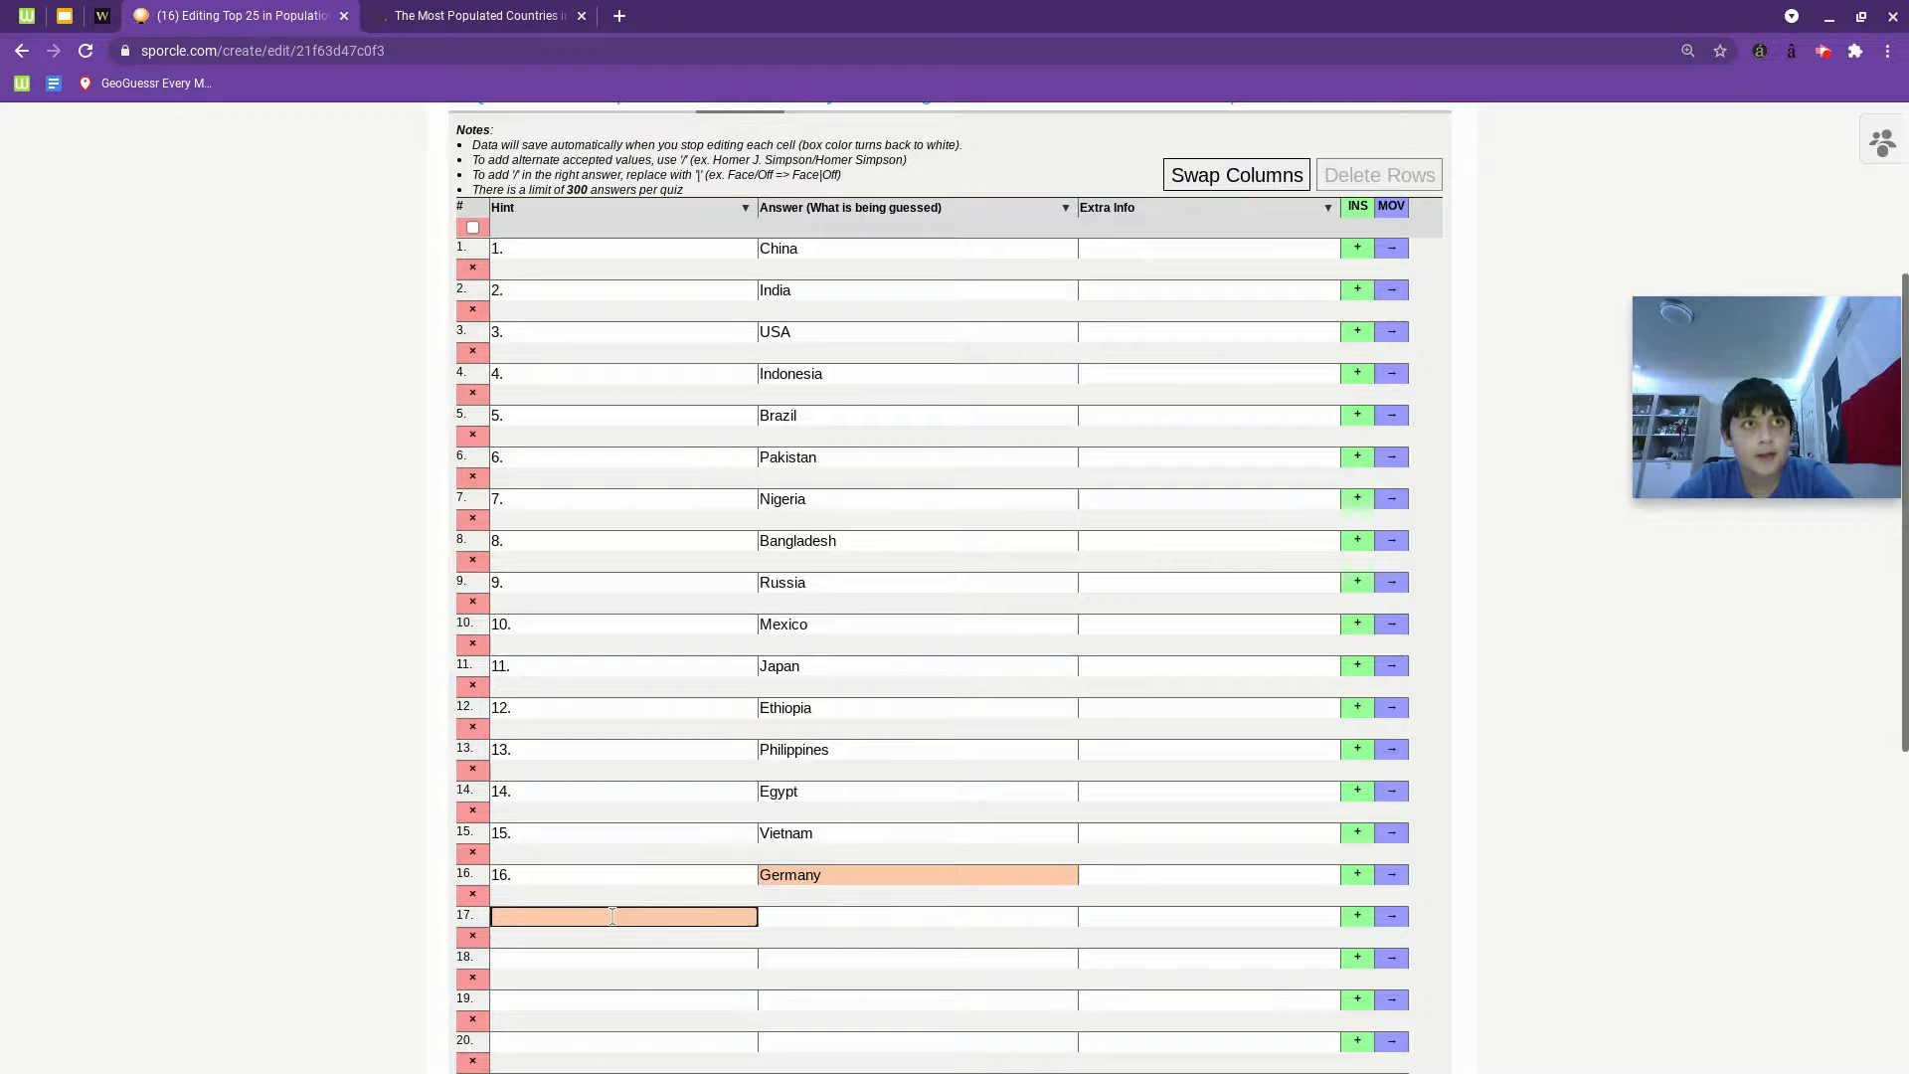
pyautogui.write('17.')
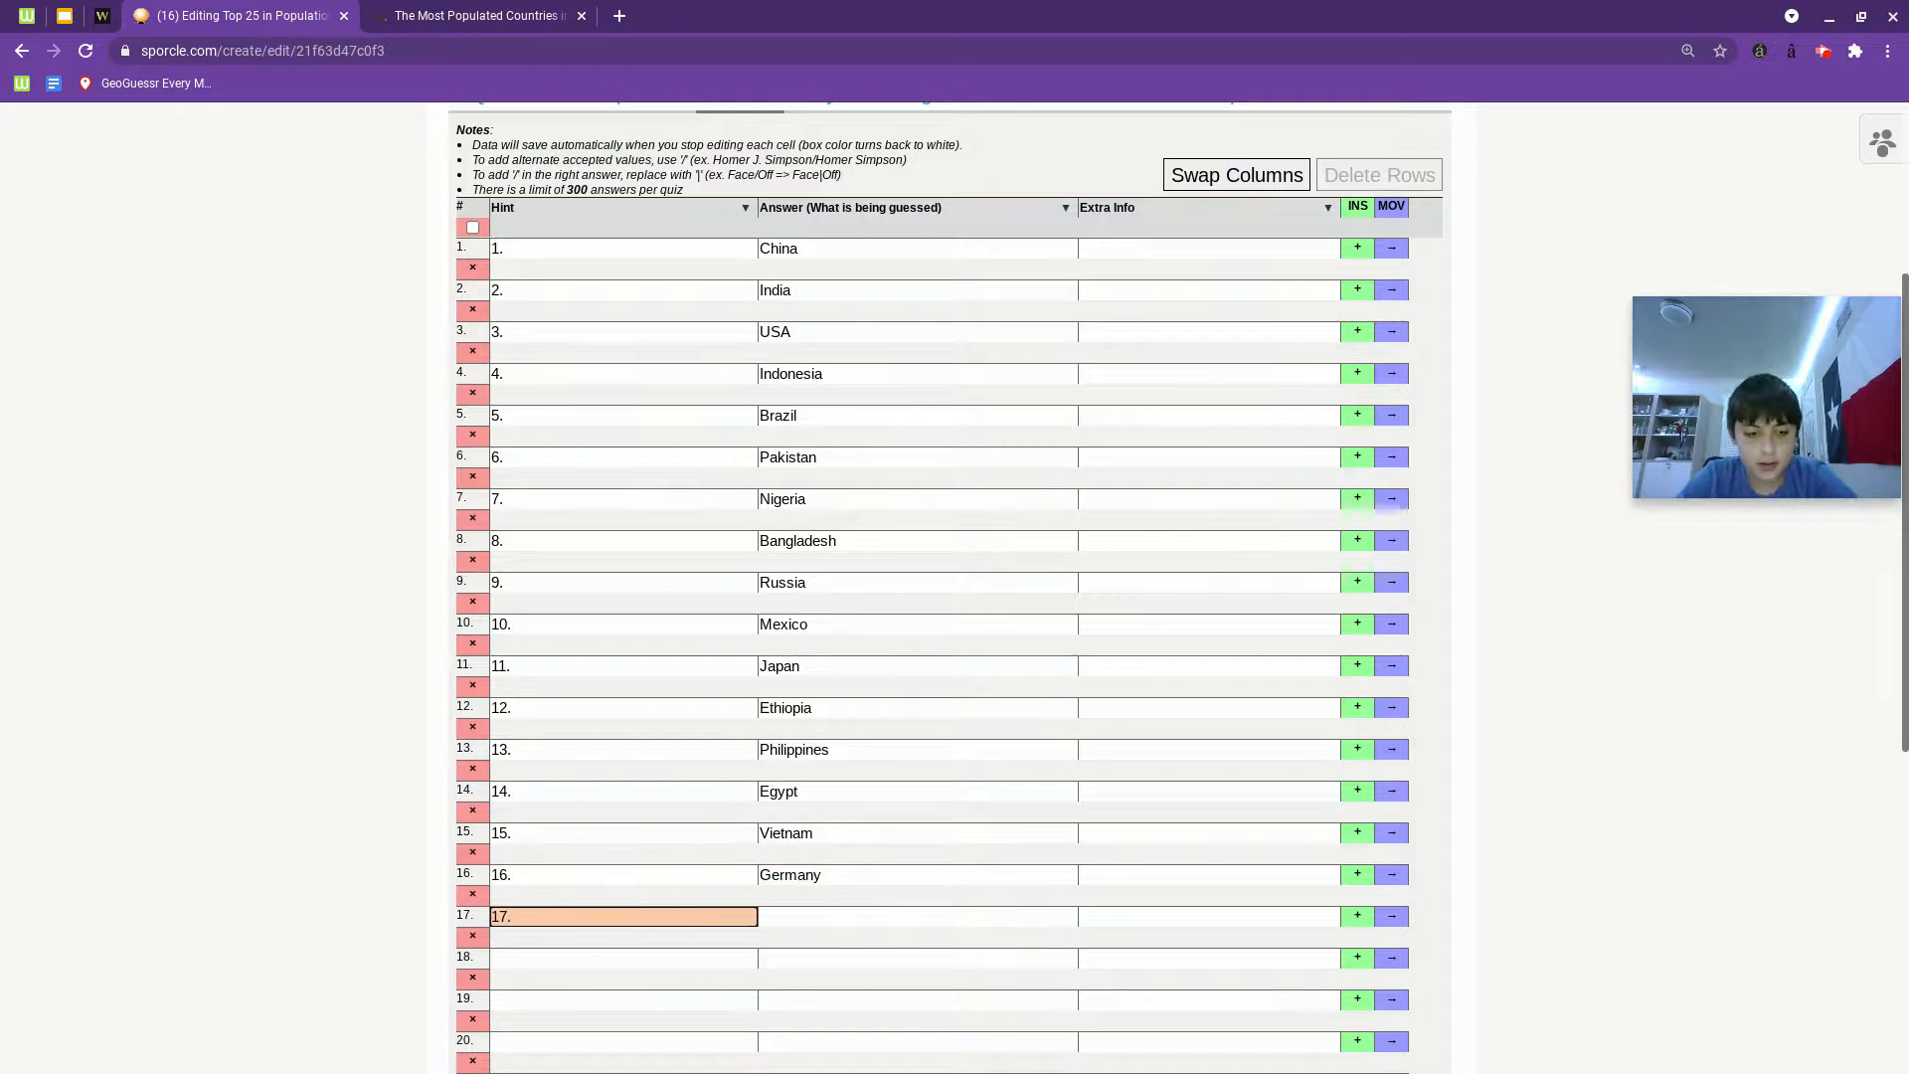
pyautogui.press('Tab')
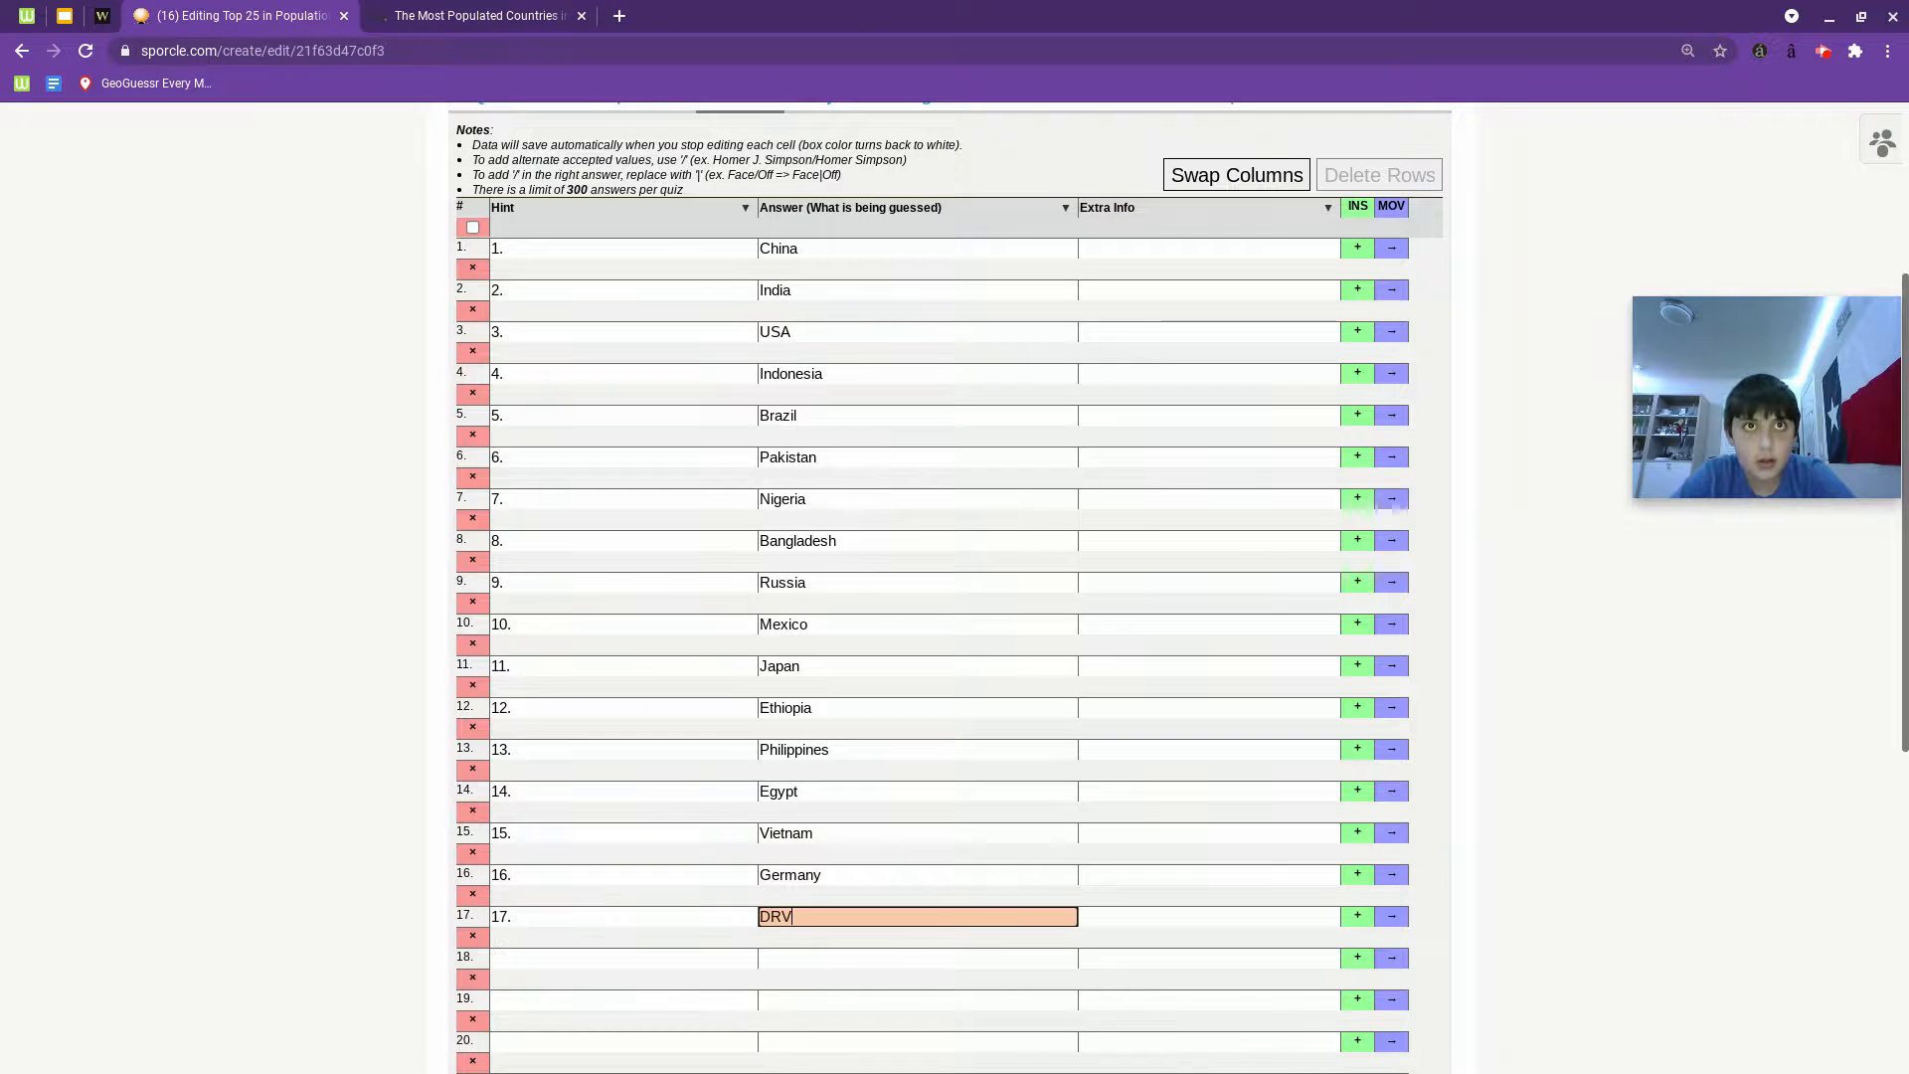
pyautogui.press('Tab')
pyautogui.press('Tab')
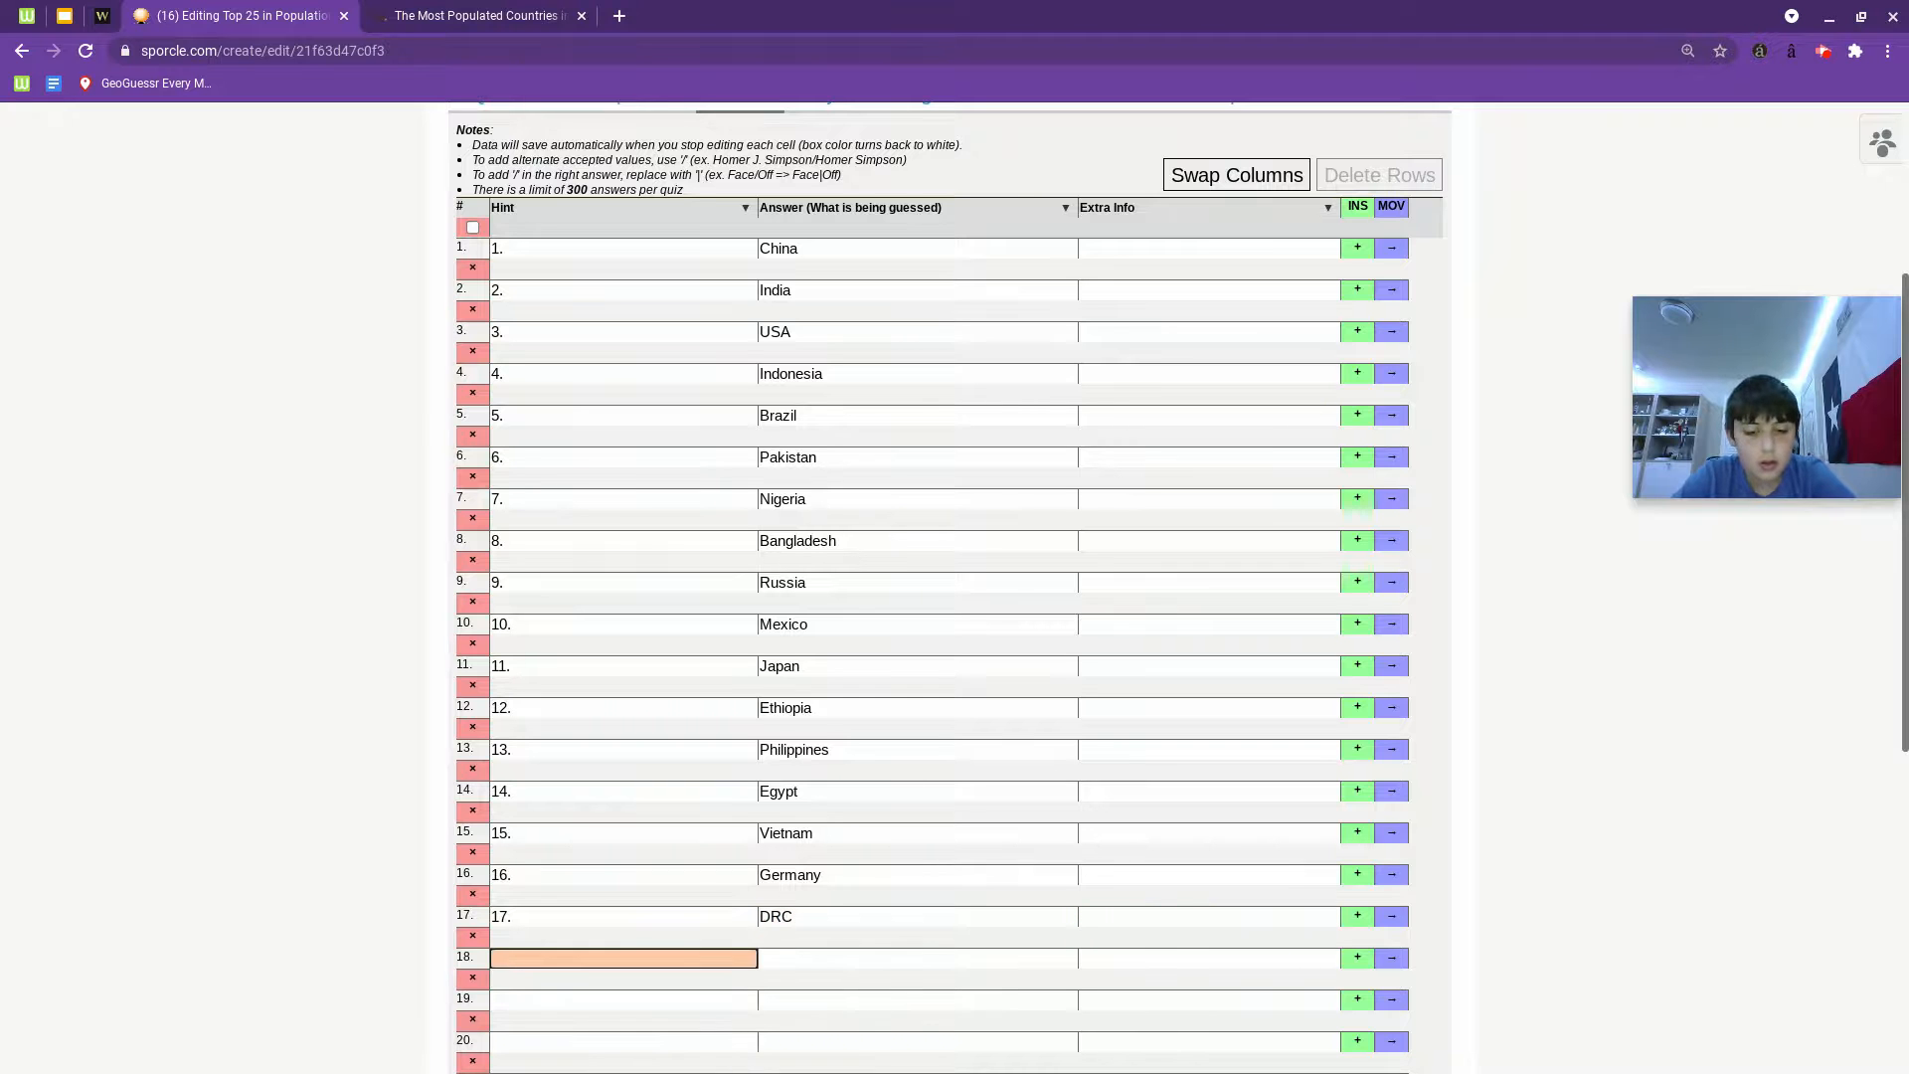
pyautogui.write('18.')
pyautogui.press('Tab')
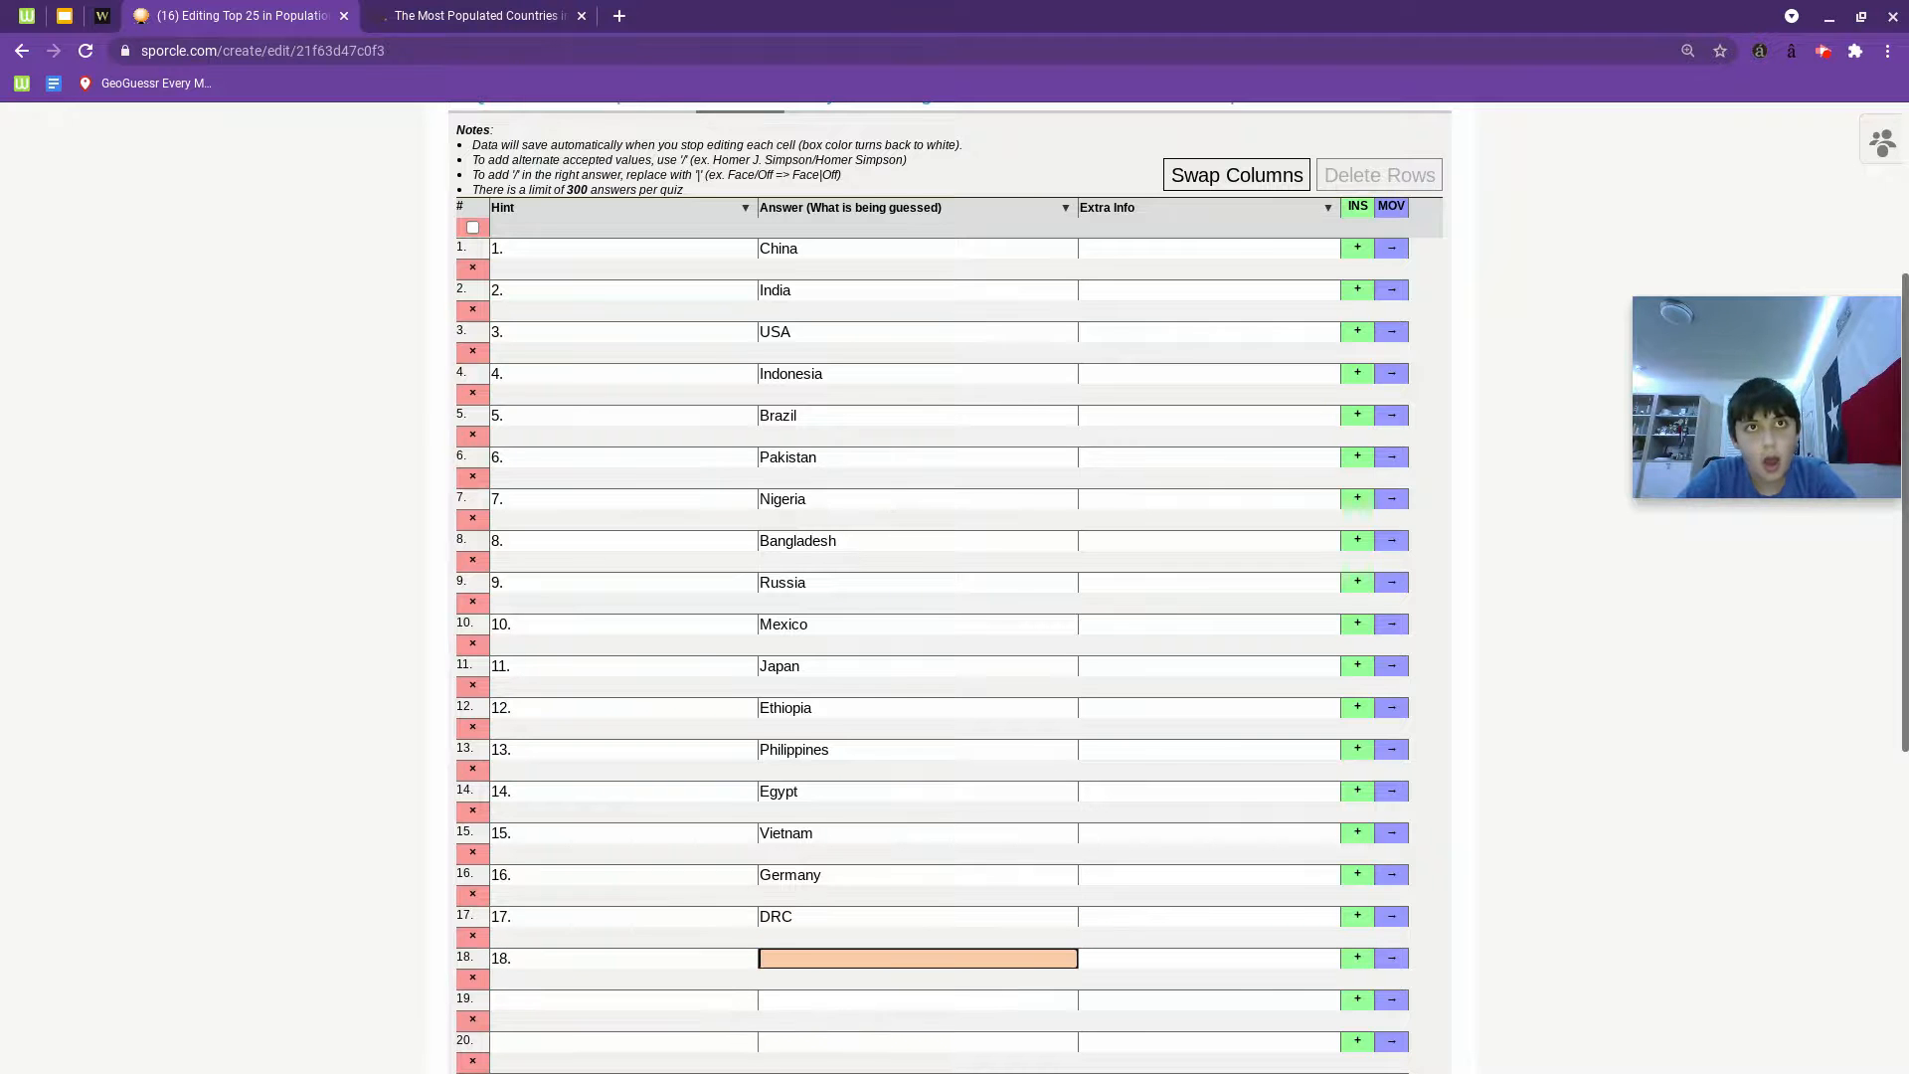
pyautogui.write('Iran')
pyautogui.press('Tab')
pyautogui.press('Tab')
pyautogui.write('19.')
pyautogui.press('Tab')
pyautogui.write('Tu')
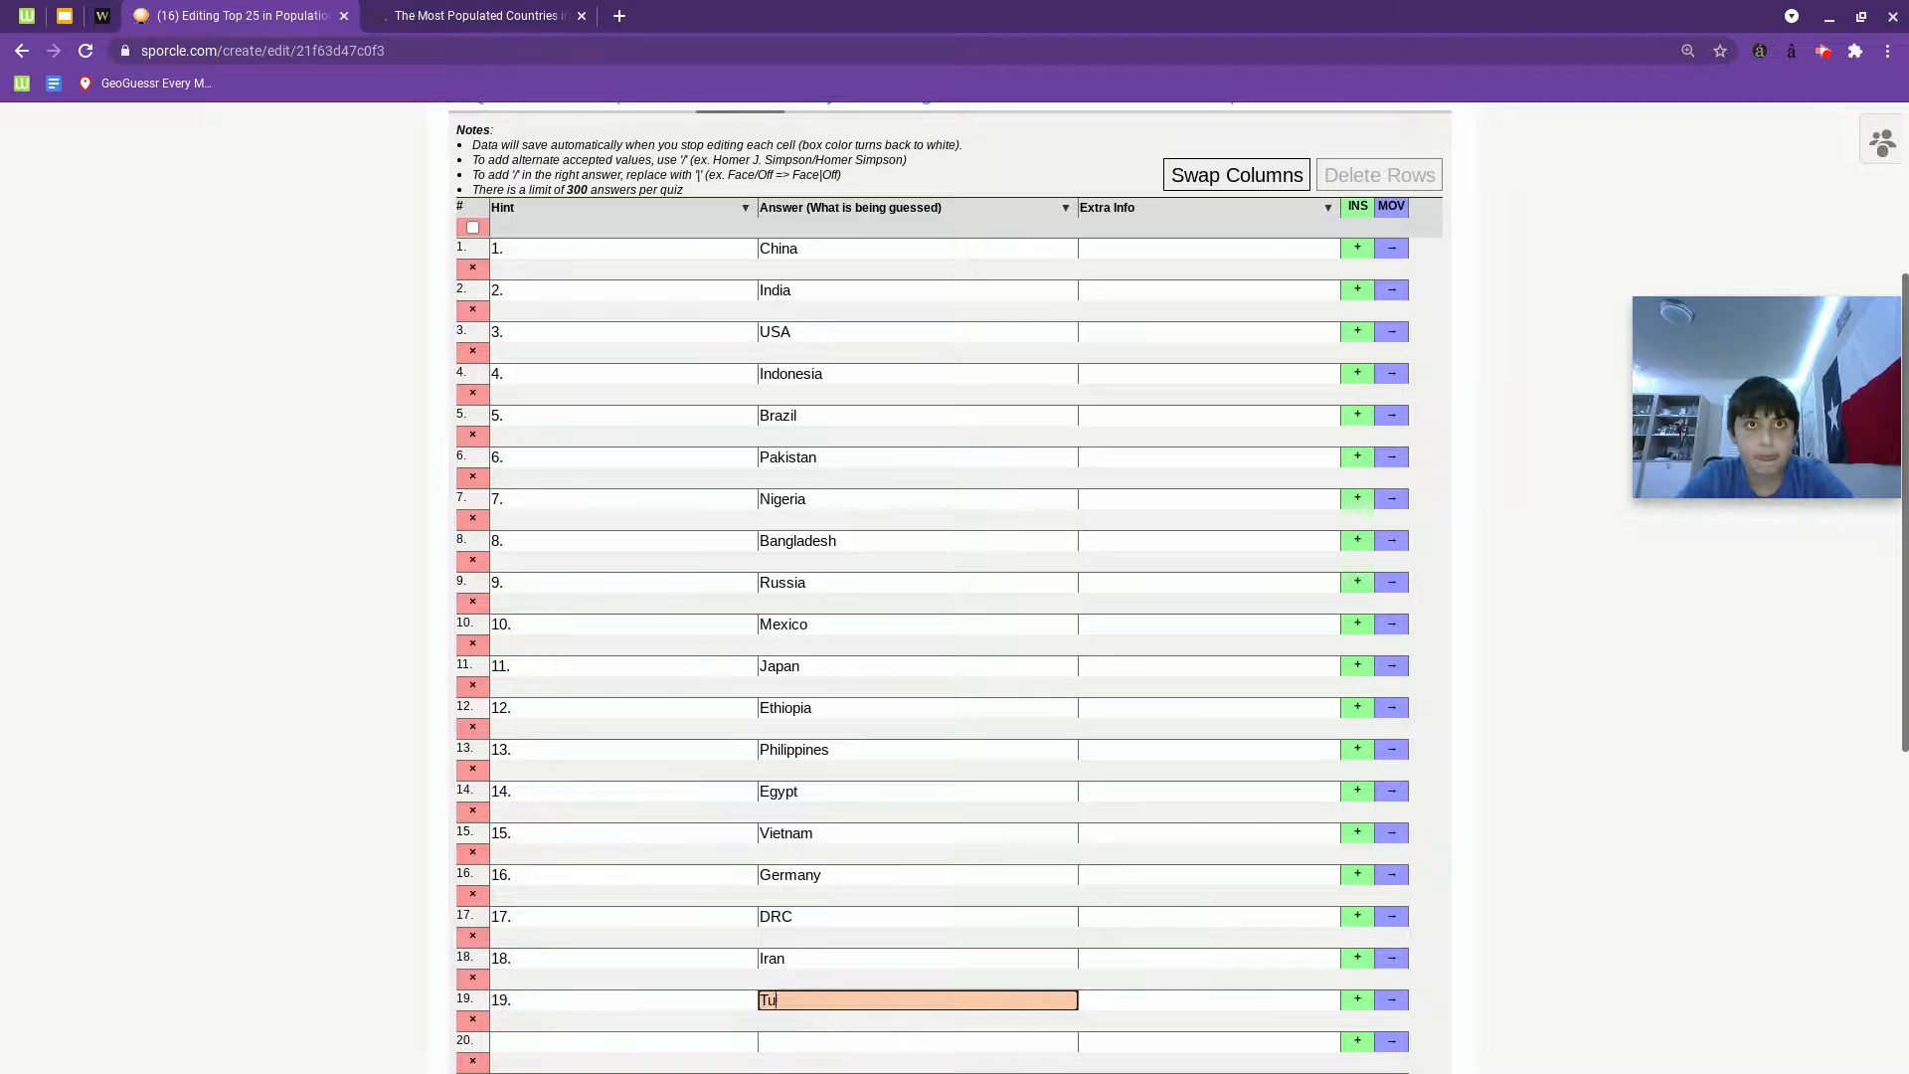
pyautogui.write('rkey')
pyautogui.scroll(-2, 566, 962)
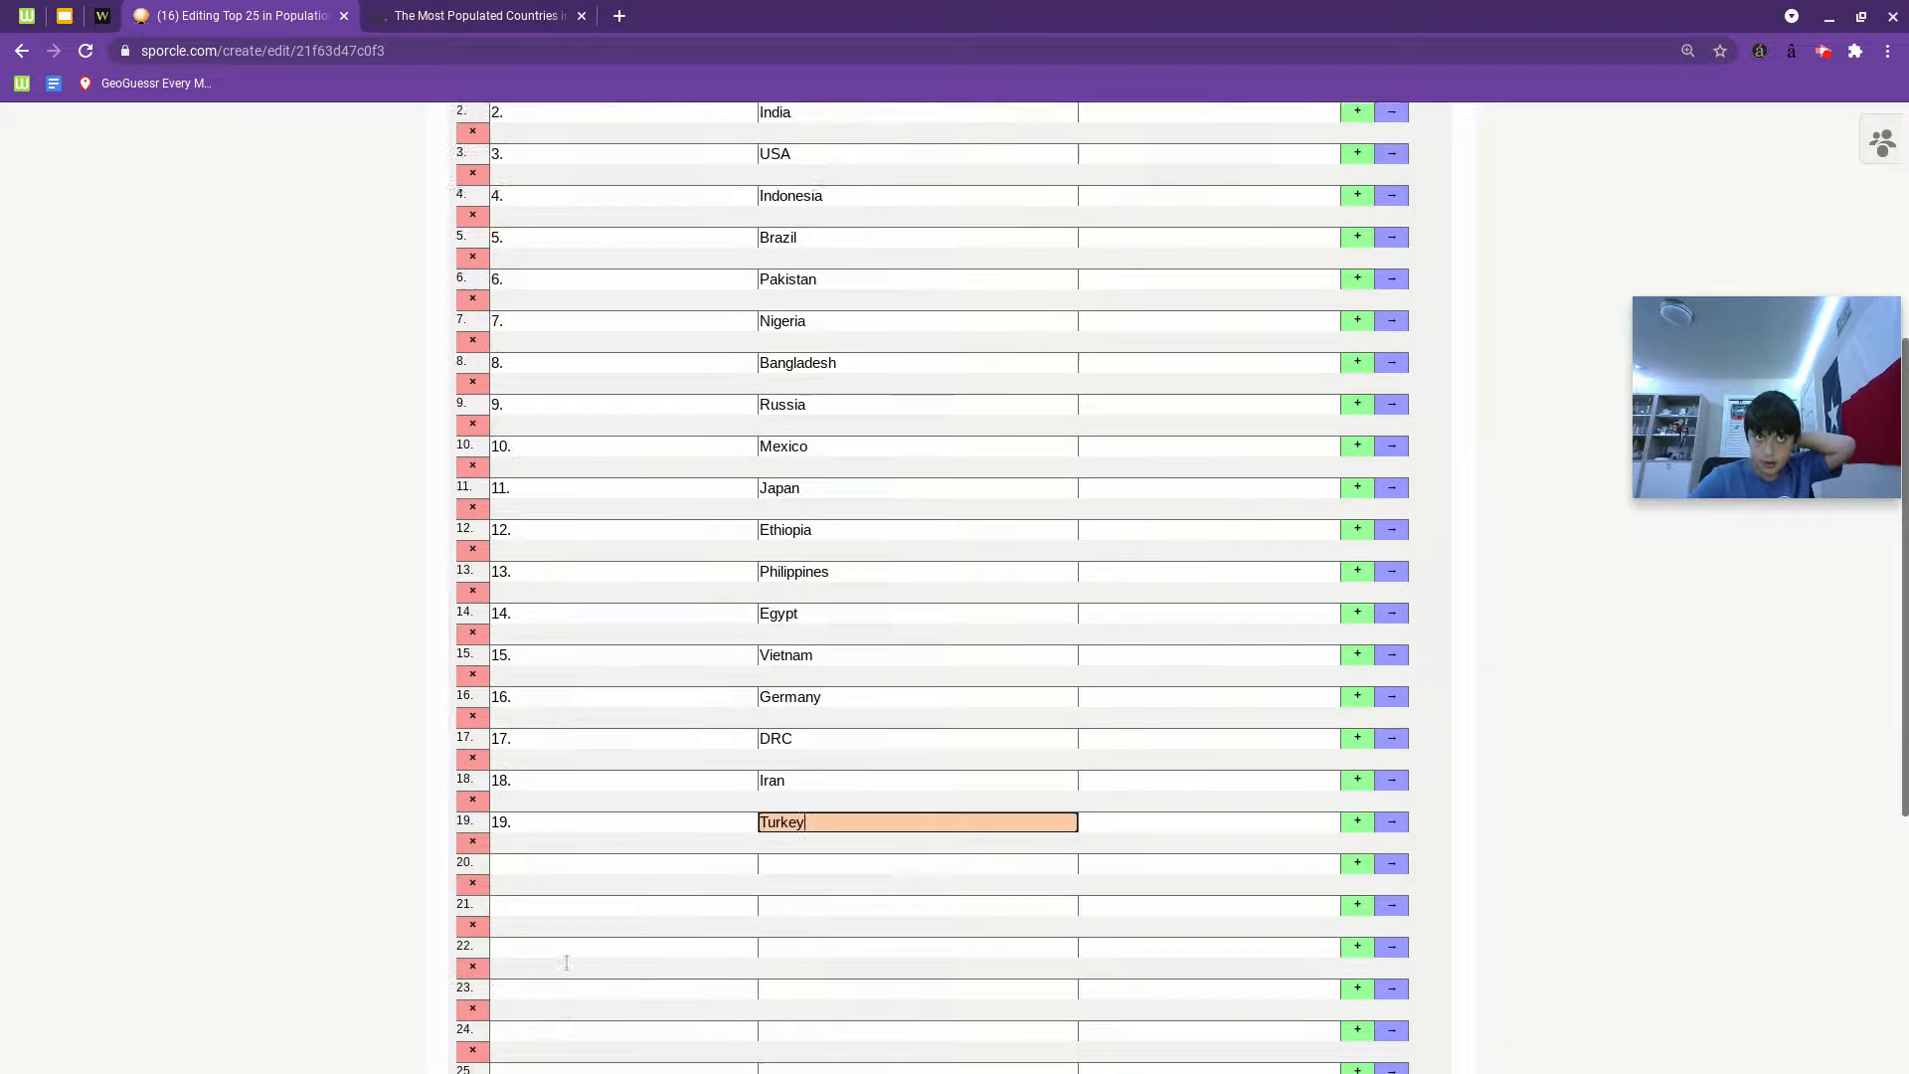
pyautogui.scroll(-1, 566, 962)
# Enter rows 20 to 22 as Thailand, UK and France with hints 20.–22., checking ThoughtCo first.
pyautogui.press('Tab')
pyautogui.press('Tab')
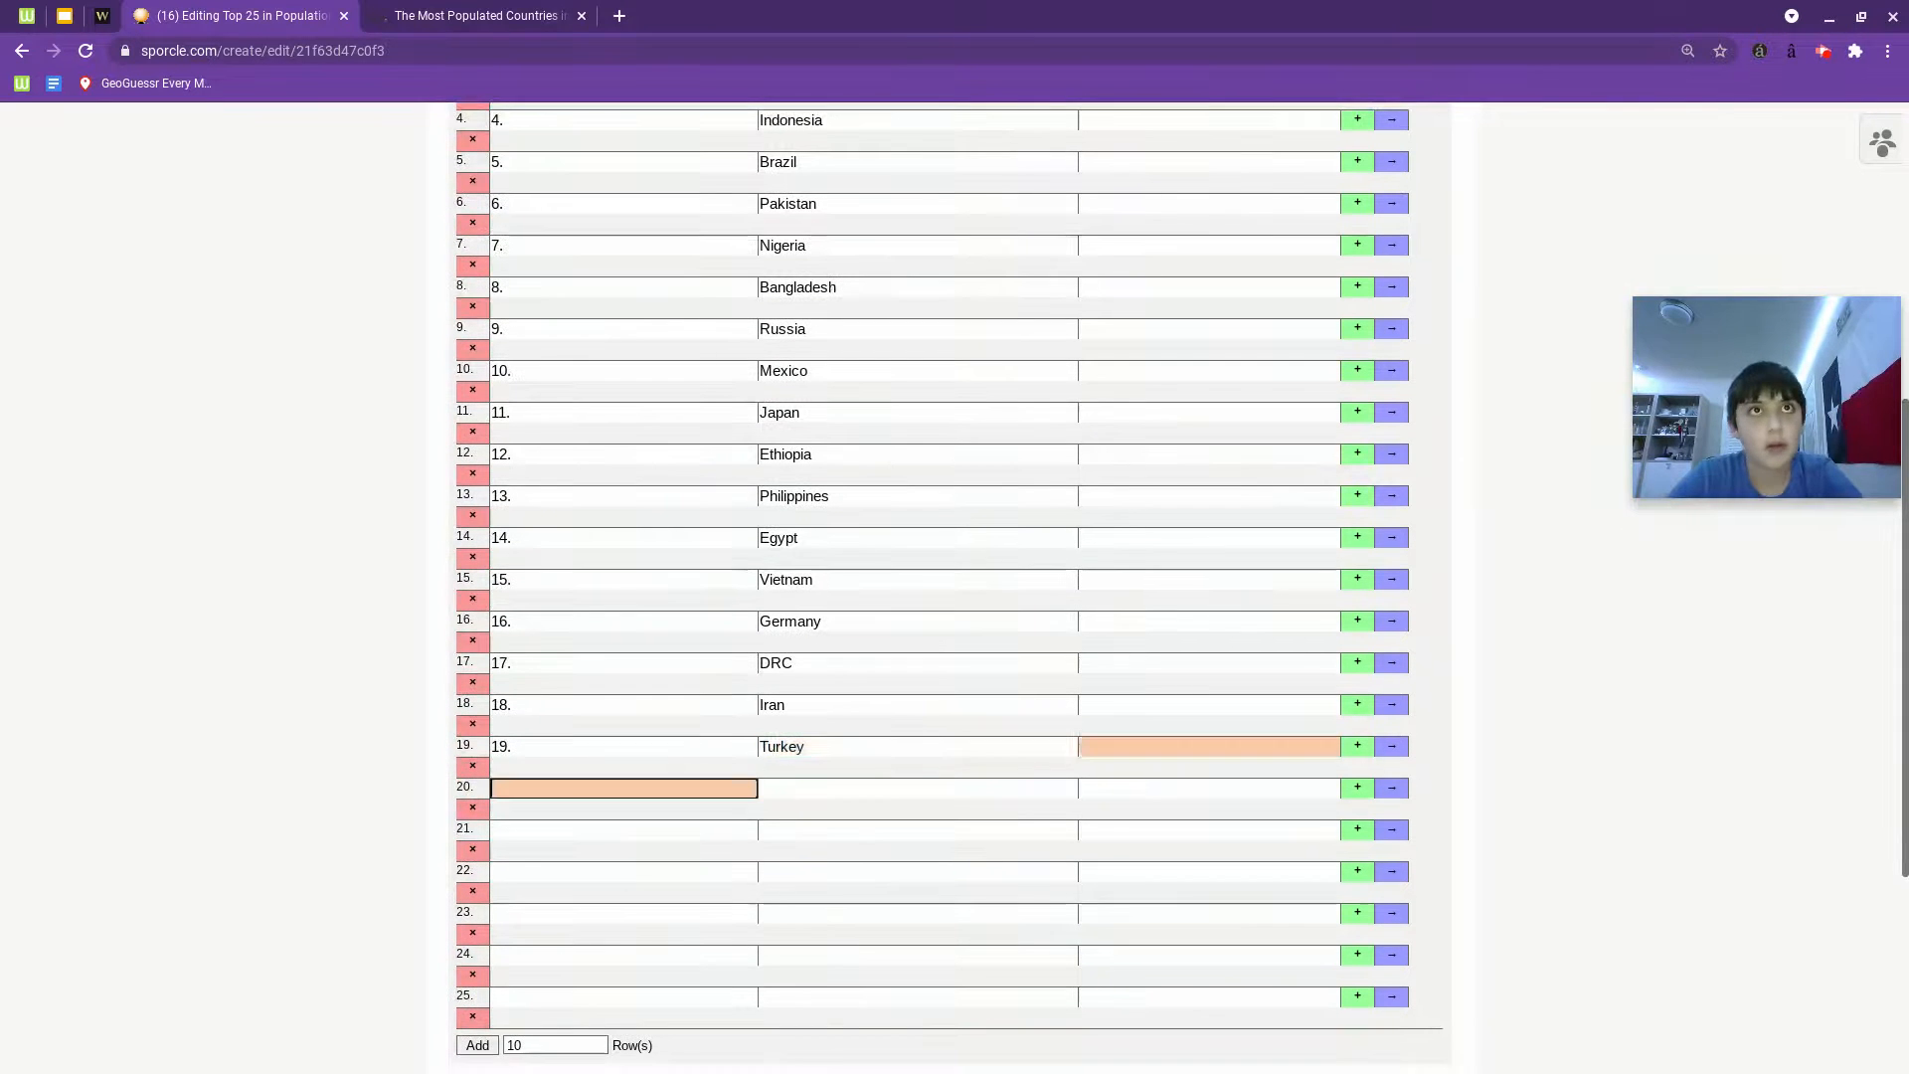
pyautogui.click(424, 15)
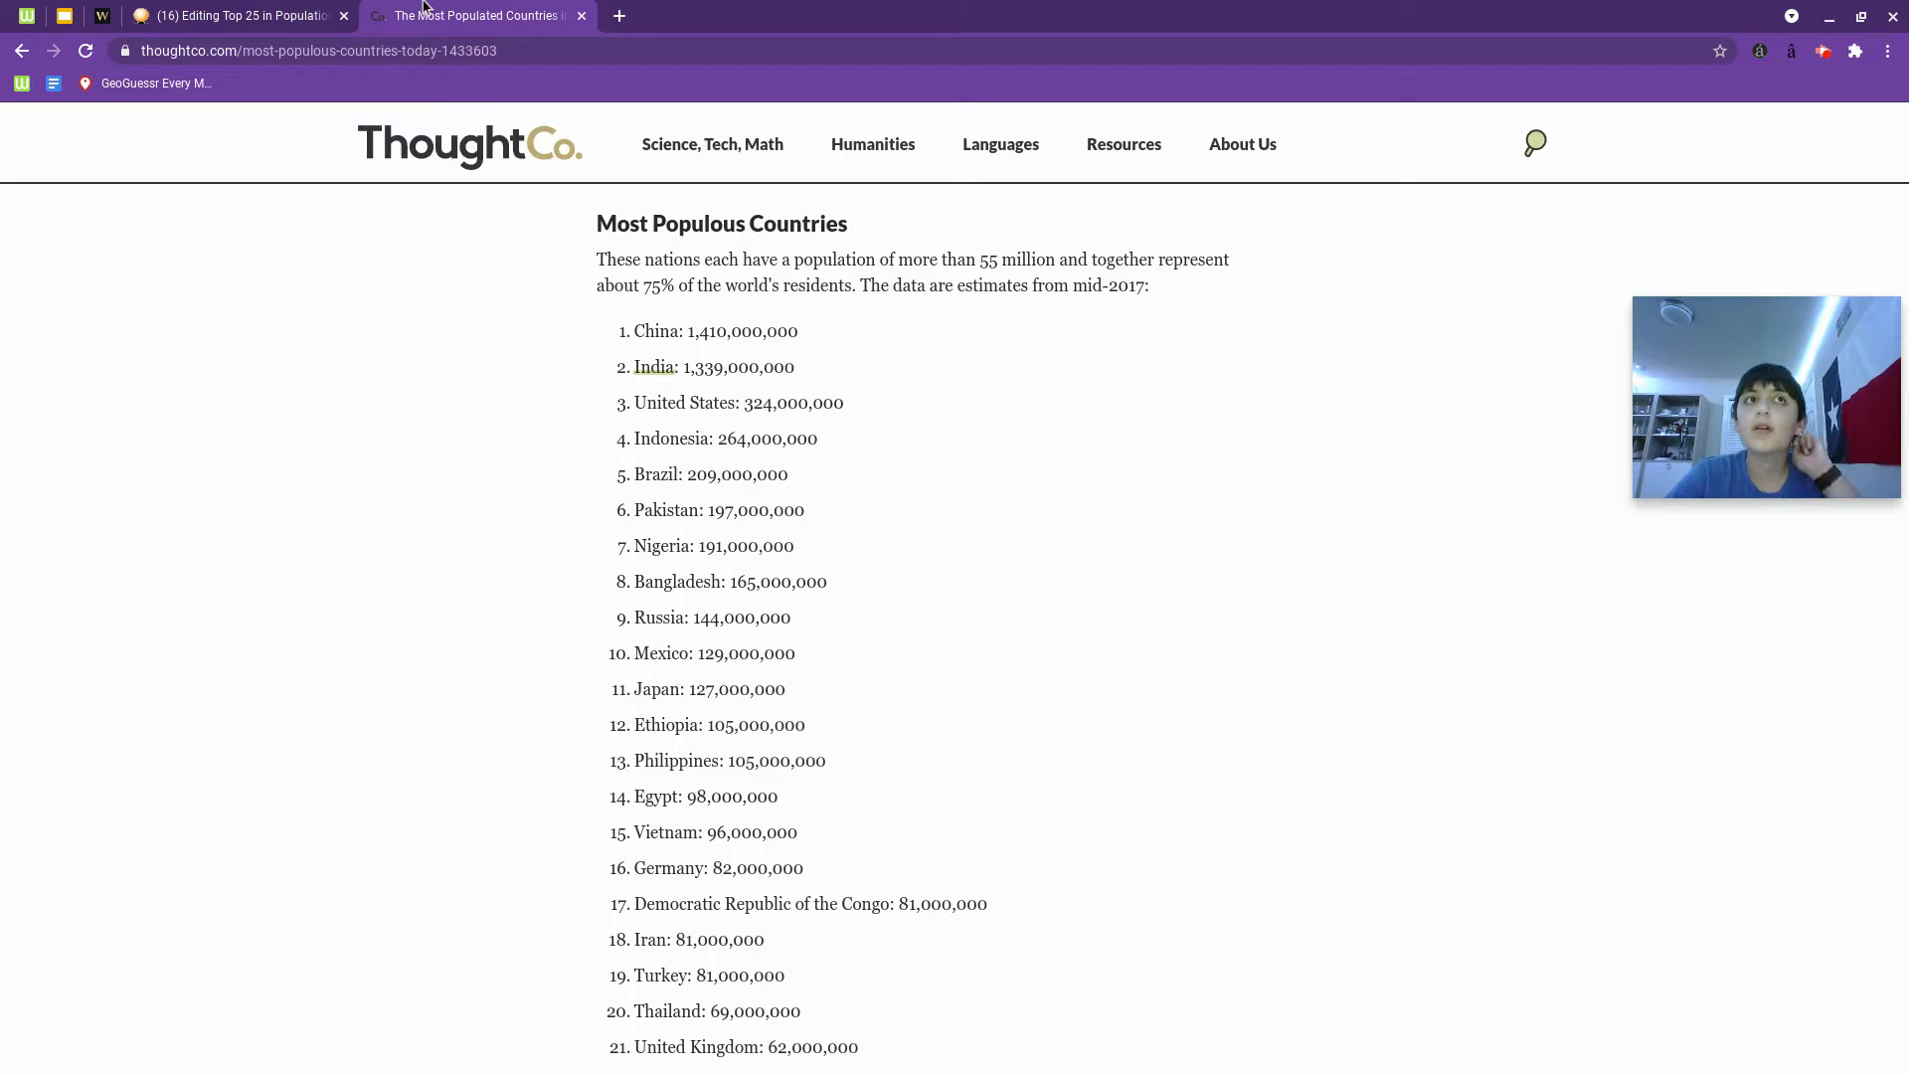
pyautogui.scroll(-2, 685, 258)
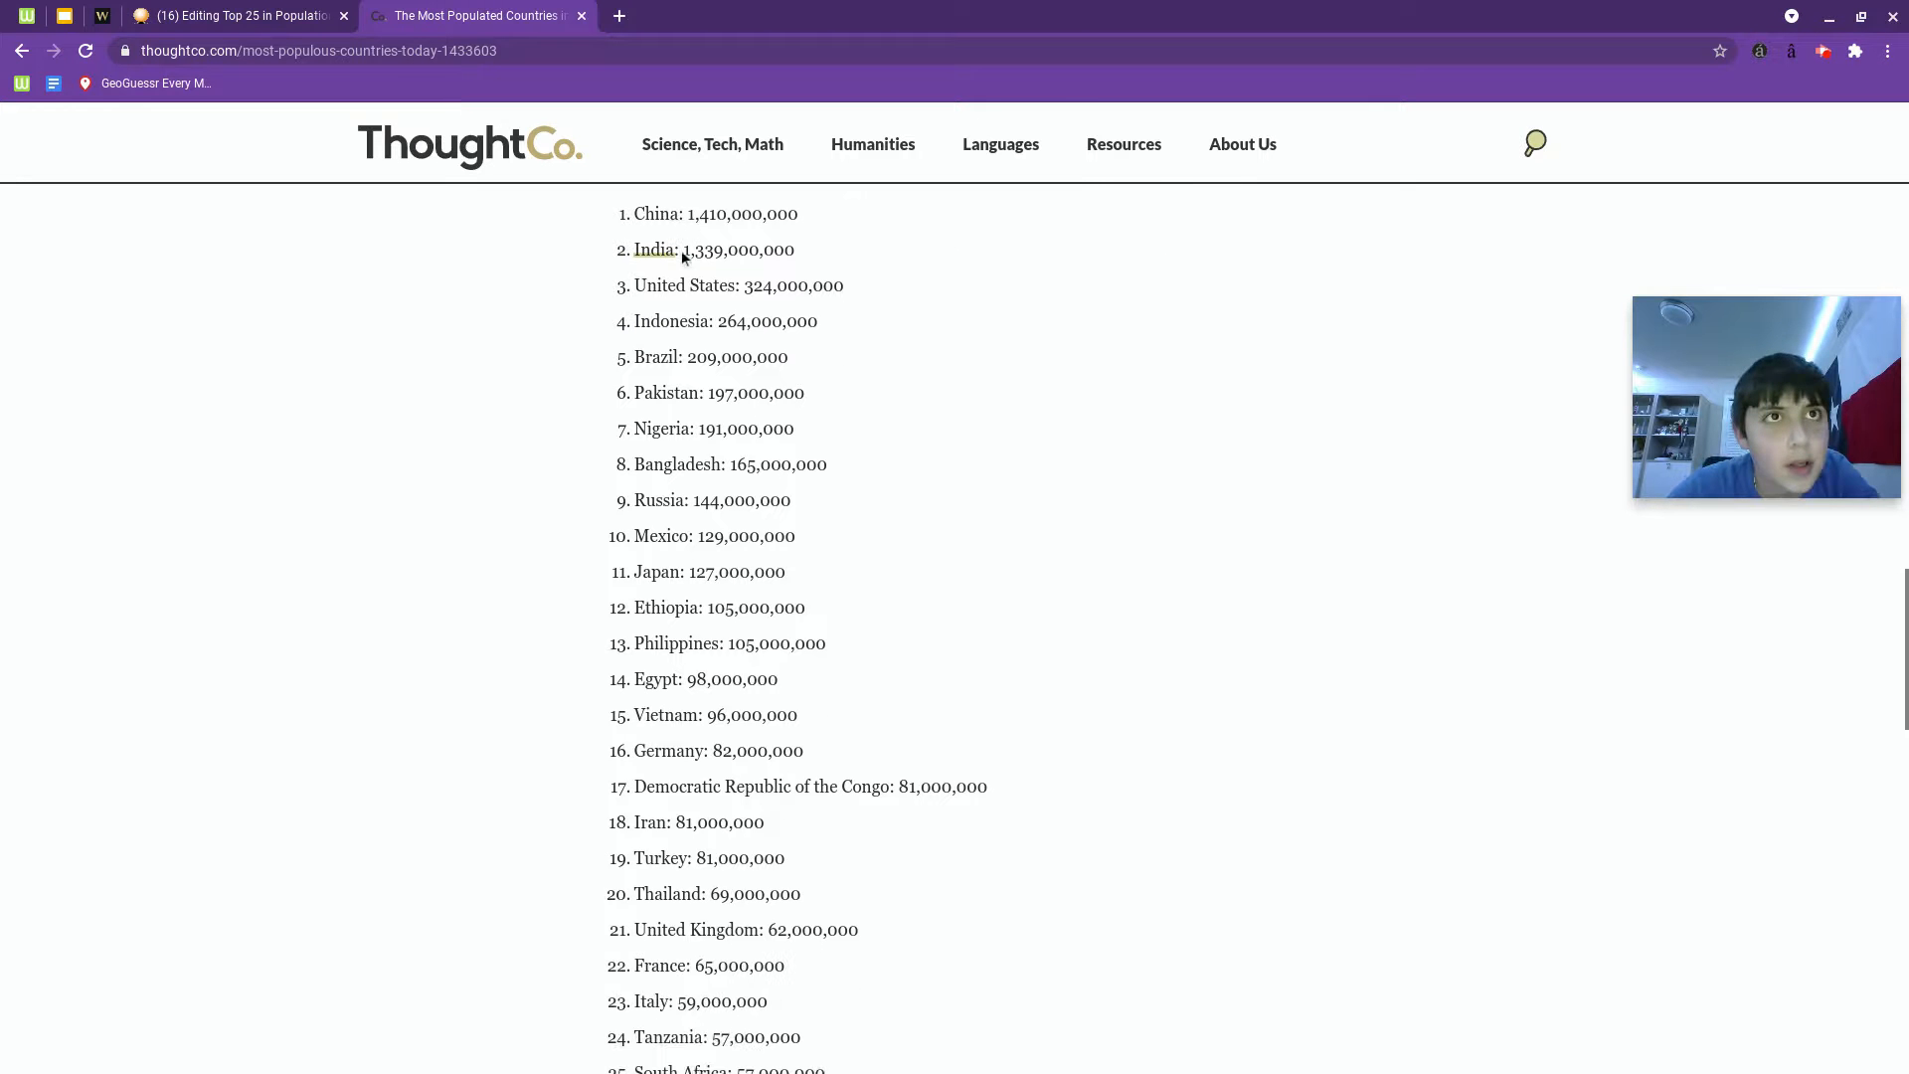
pyautogui.click(264, 15)
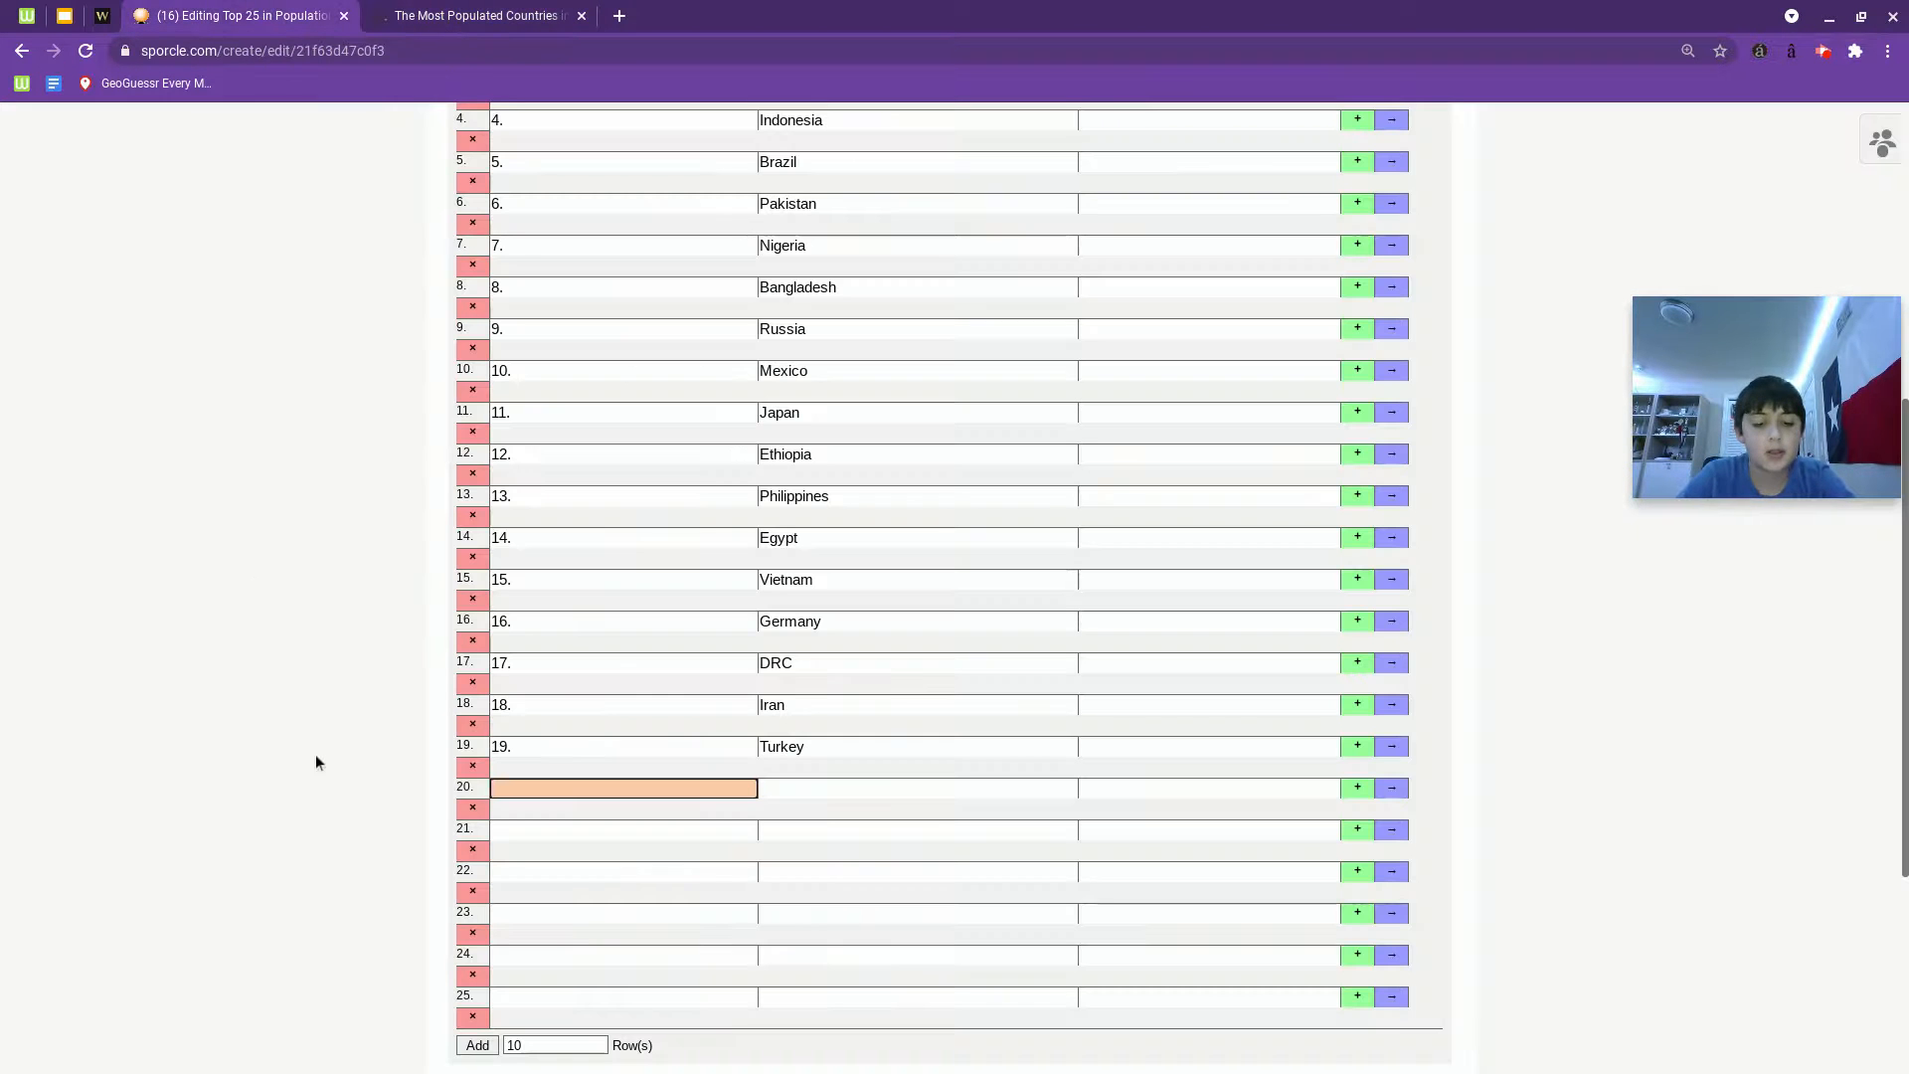
pyautogui.write('20')
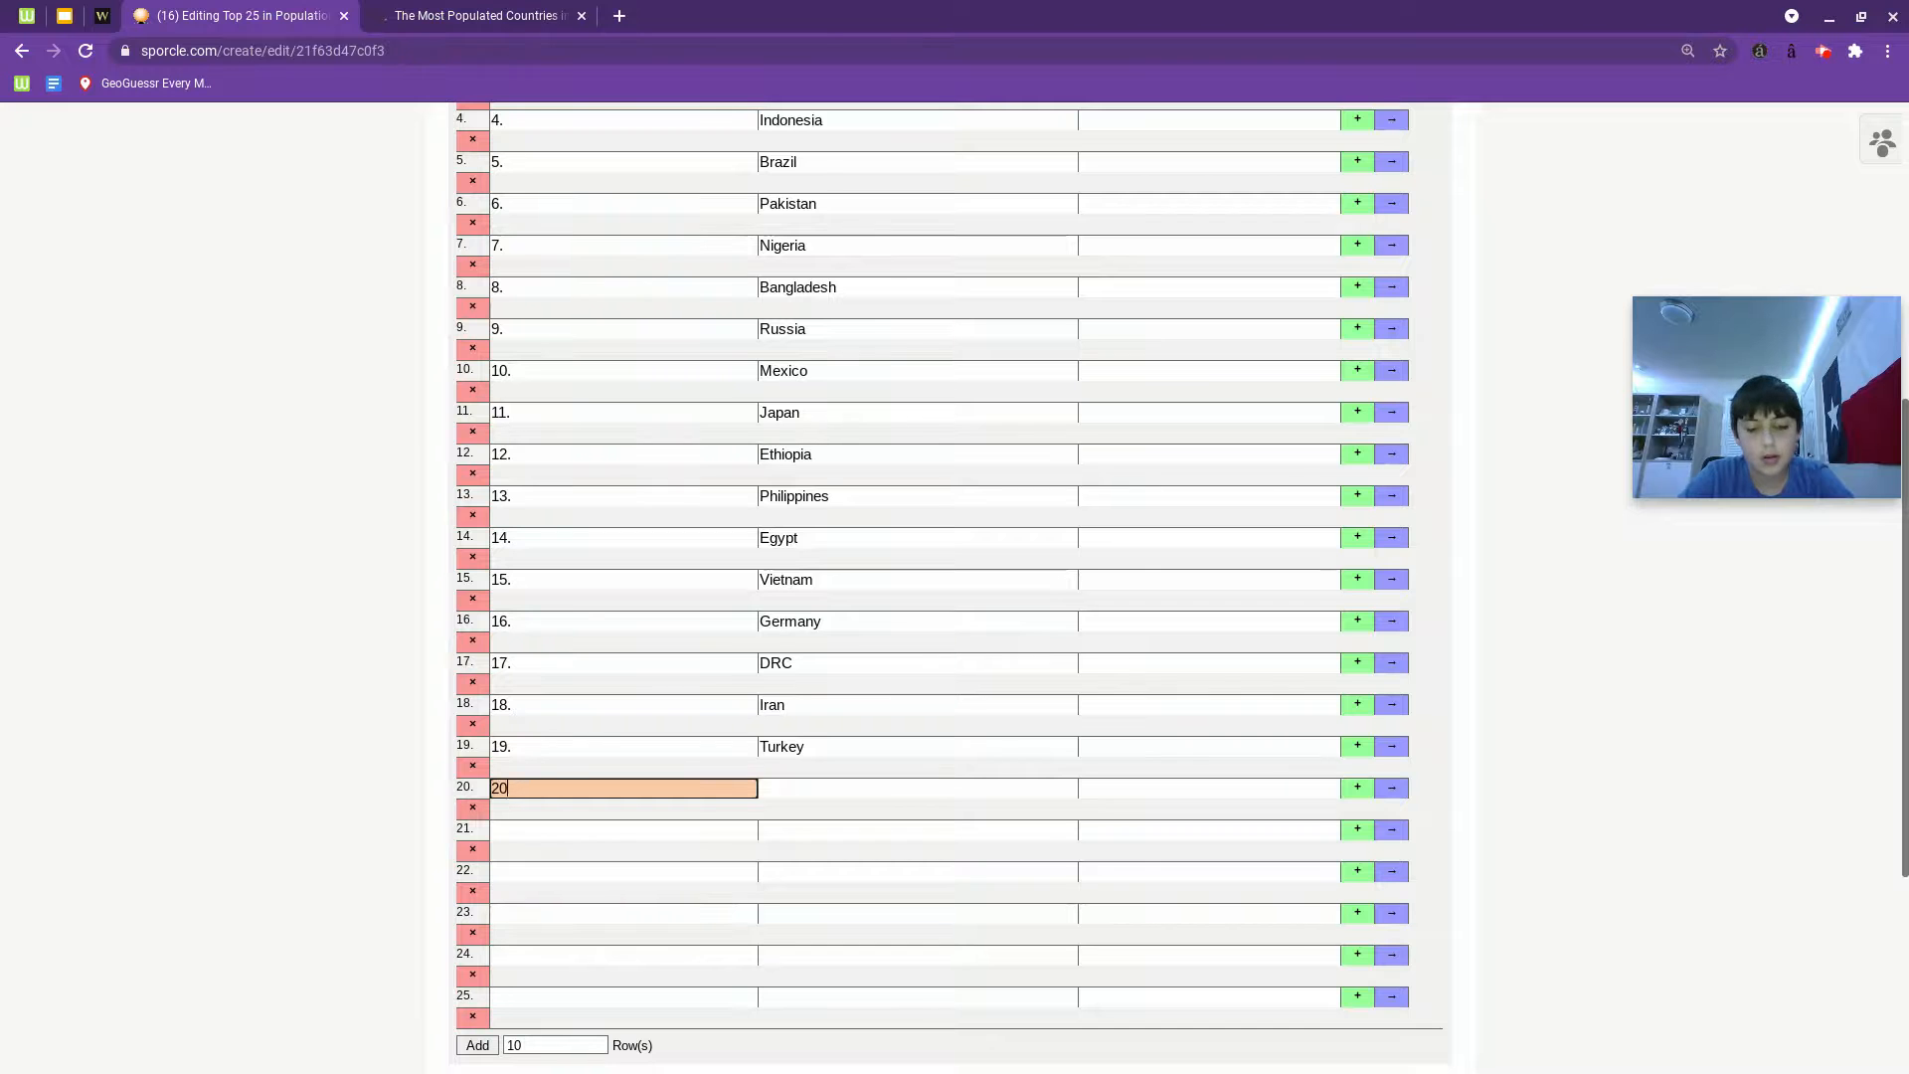
pyautogui.press('Tab')
pyautogui.write('Thailand')
pyautogui.press('Tab')
pyautogui.press('Tab')
pyautogui.write('21. UK')
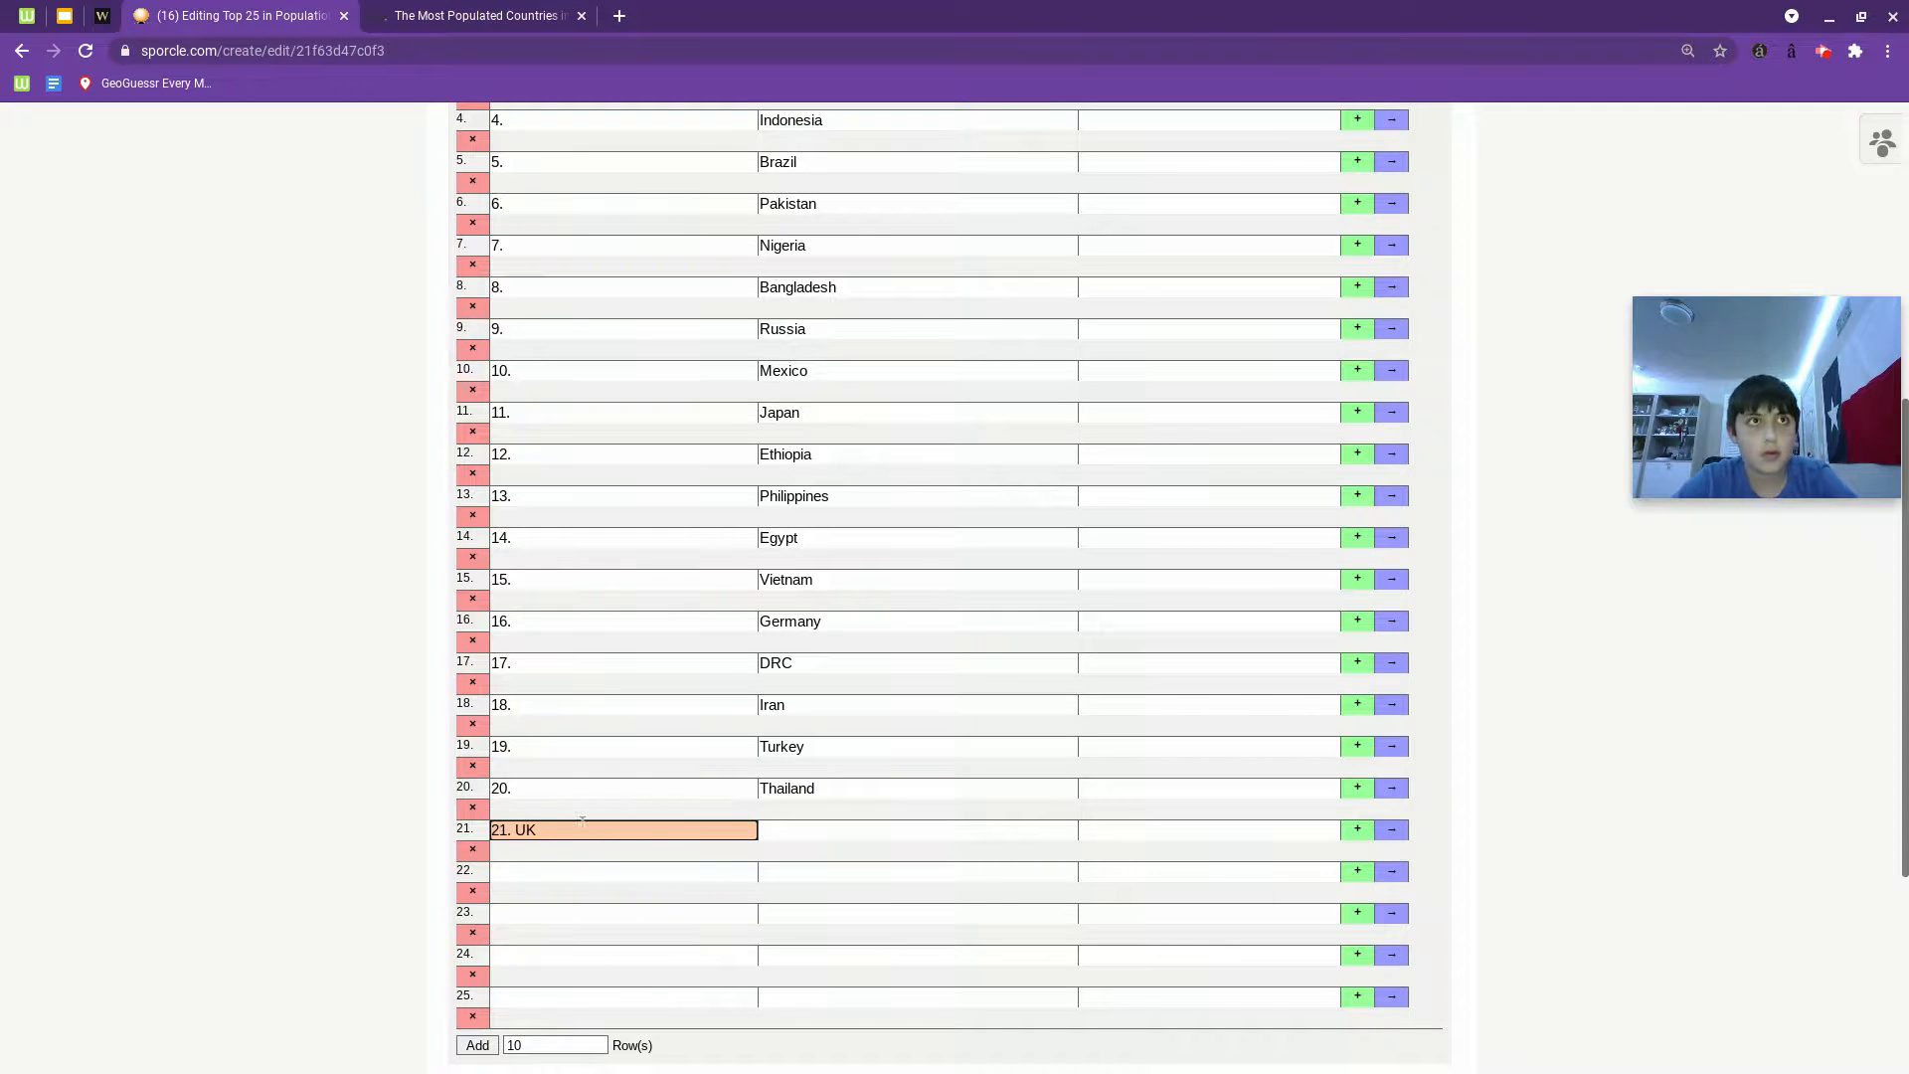
pyautogui.press('BackSpace')
pyautogui.press('BackSpace')
pyautogui.press('Tab')
pyautogui.write('U')
pyautogui.press('Tab')
pyautogui.press('Tab')
pyautogui.write('22.')
pyautogui.press('Tab')
pyautogui.write('ance')
# Enter row 23 as Italy with hint 23. after a last look at the ThoughtCo list.
pyautogui.click(503, 916)
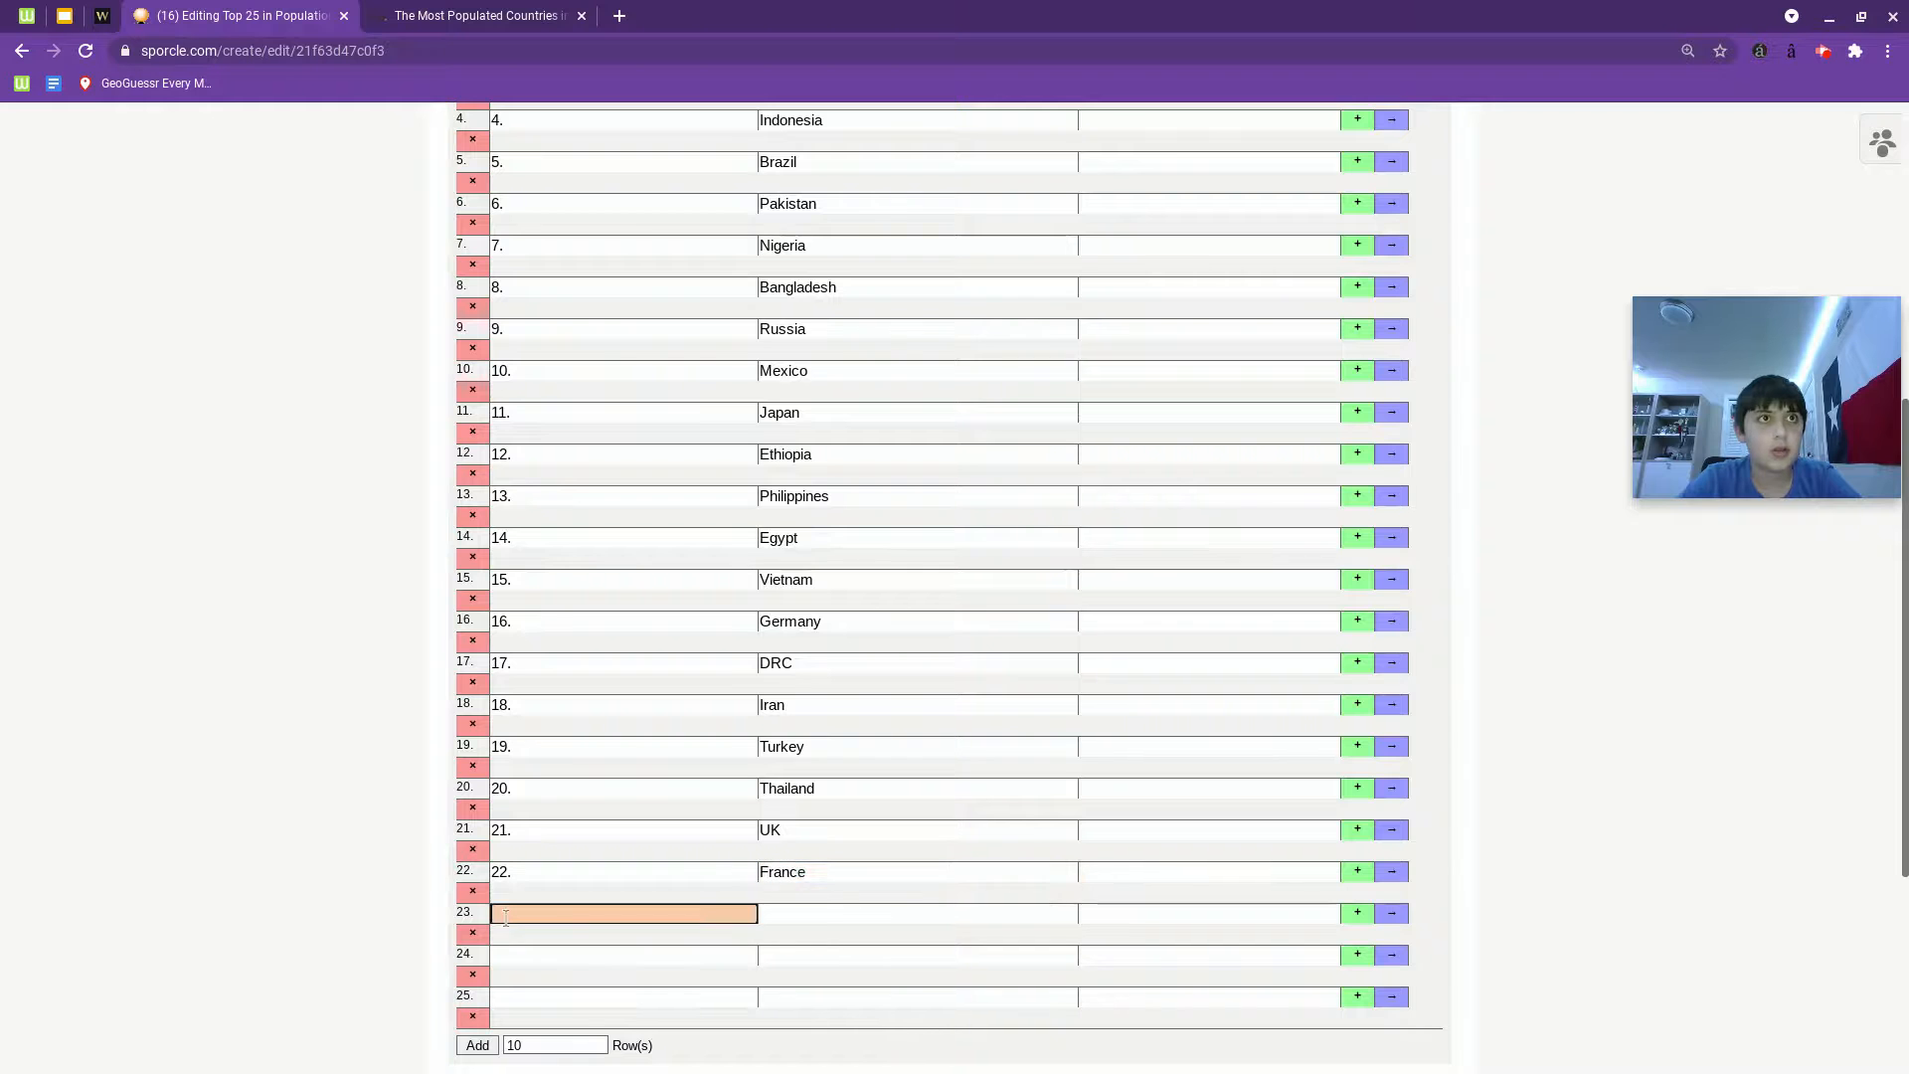
pyautogui.click(477, 15)
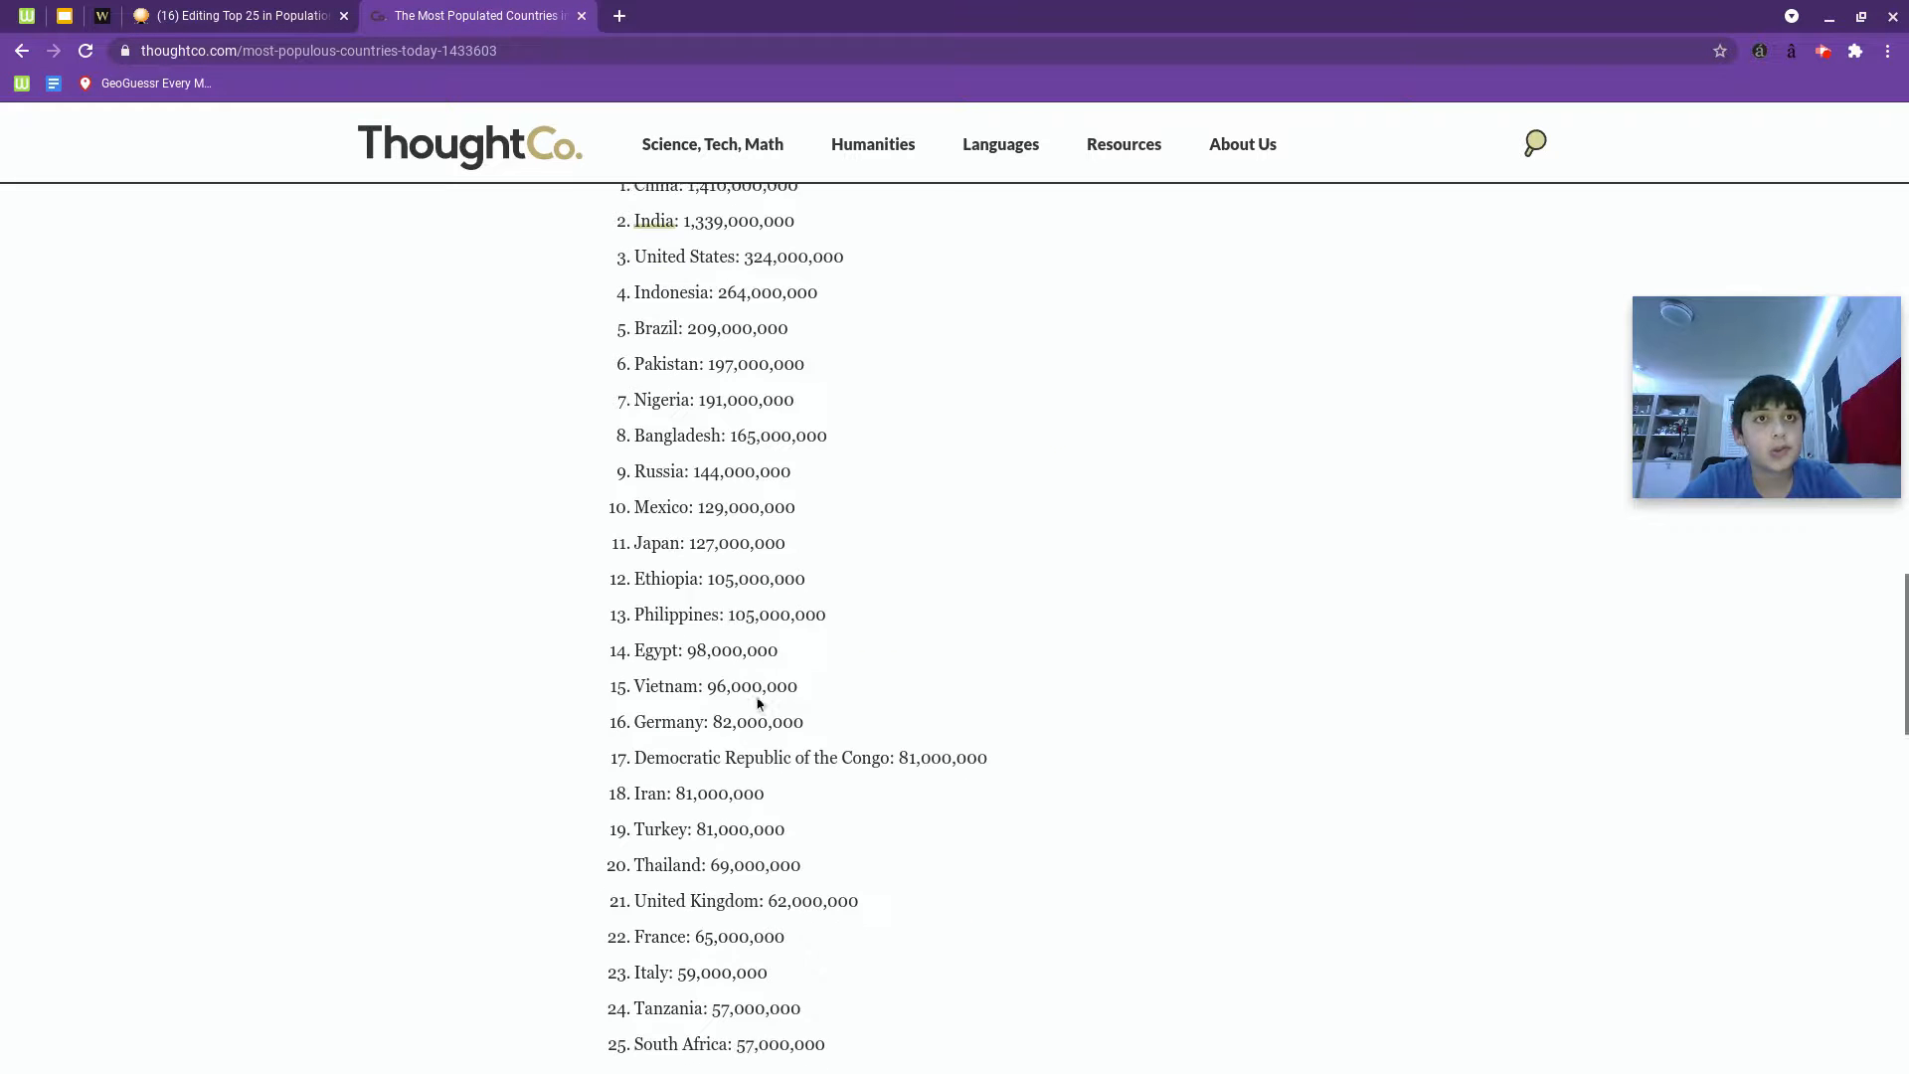
pyautogui.scroll(-1, 759, 703)
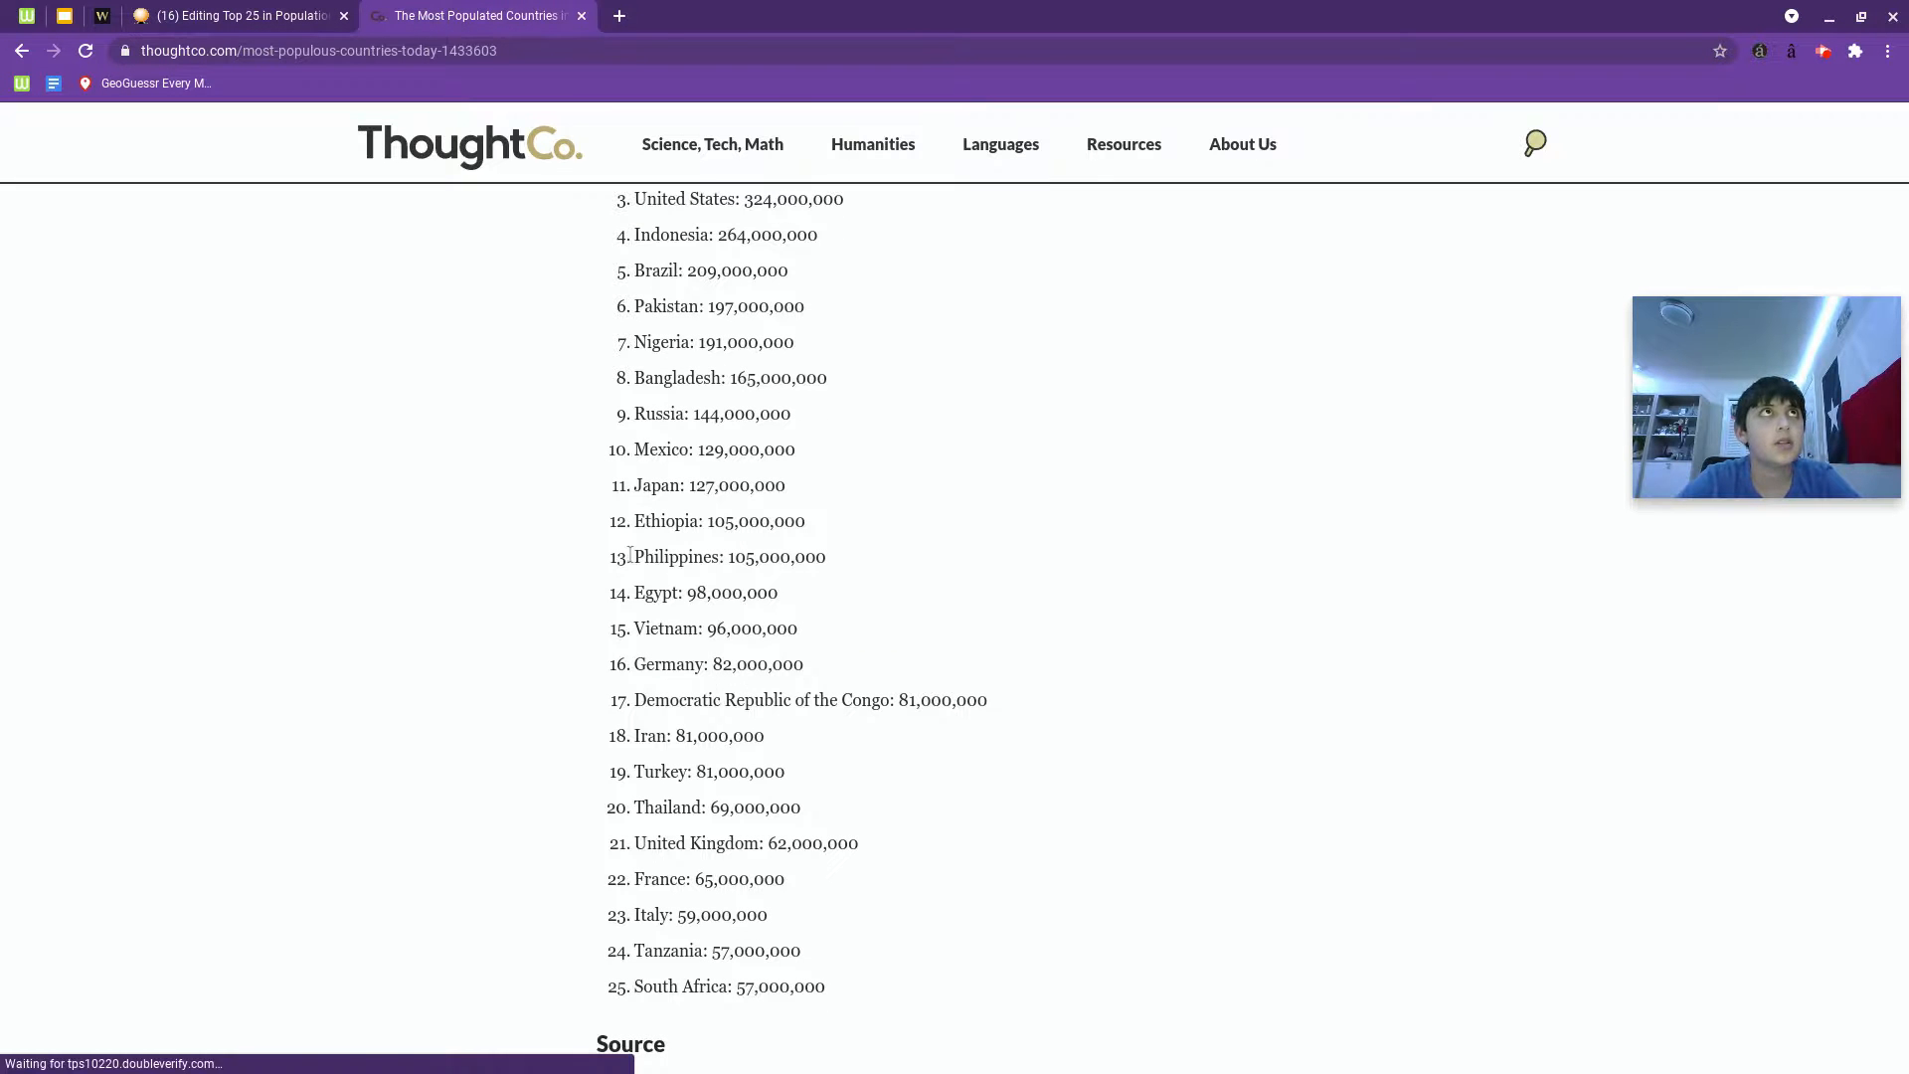
pyautogui.click(580, 15)
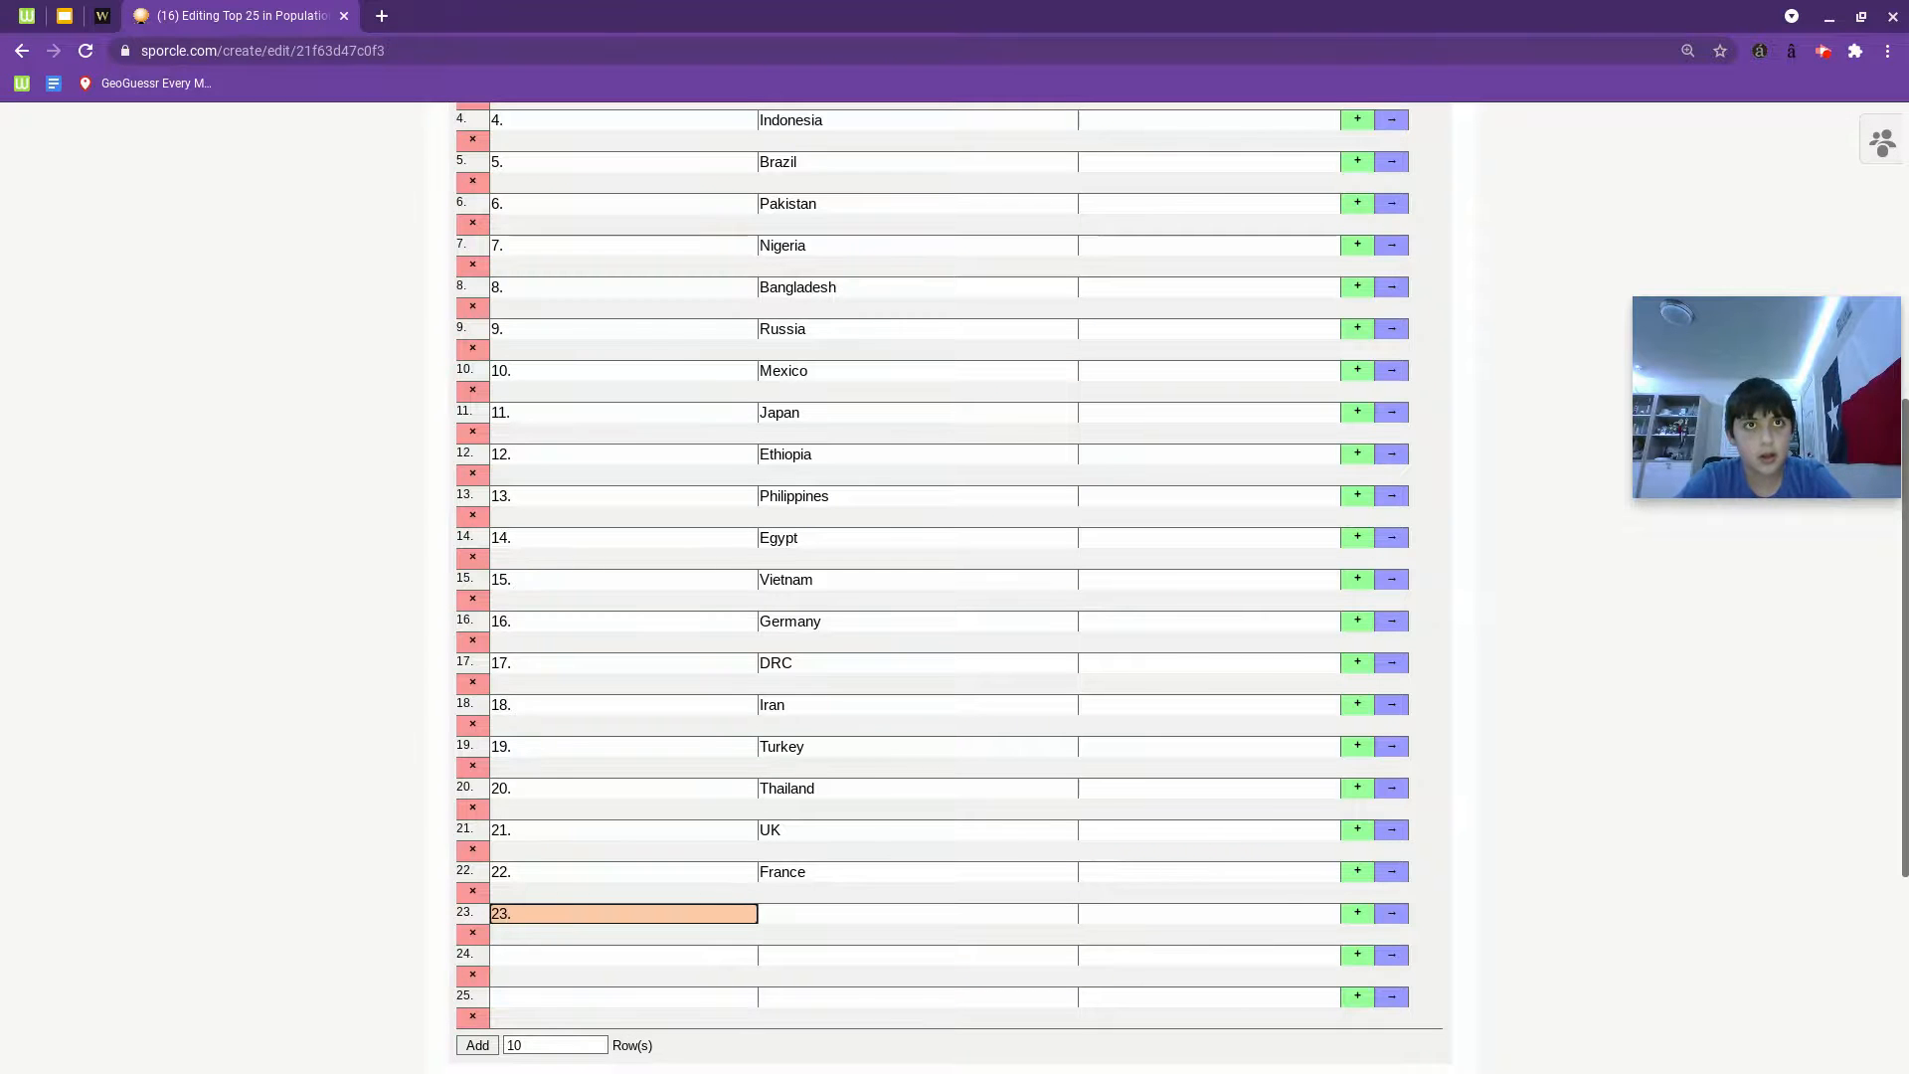
pyautogui.press('super')
pyautogui.press('super')
pyautogui.press('Tab')
pyautogui.write('Oly')
pyautogui.press('Tab')
# Enter rows 24 and 25 as Tanzania and South Africa with hints 24. and 25.
pyautogui.press('Tab')
pyautogui.write('24.')
pyautogui.press('Tab')
pyautogui.press('BackSpace')
pyautogui.write('Tanzan')
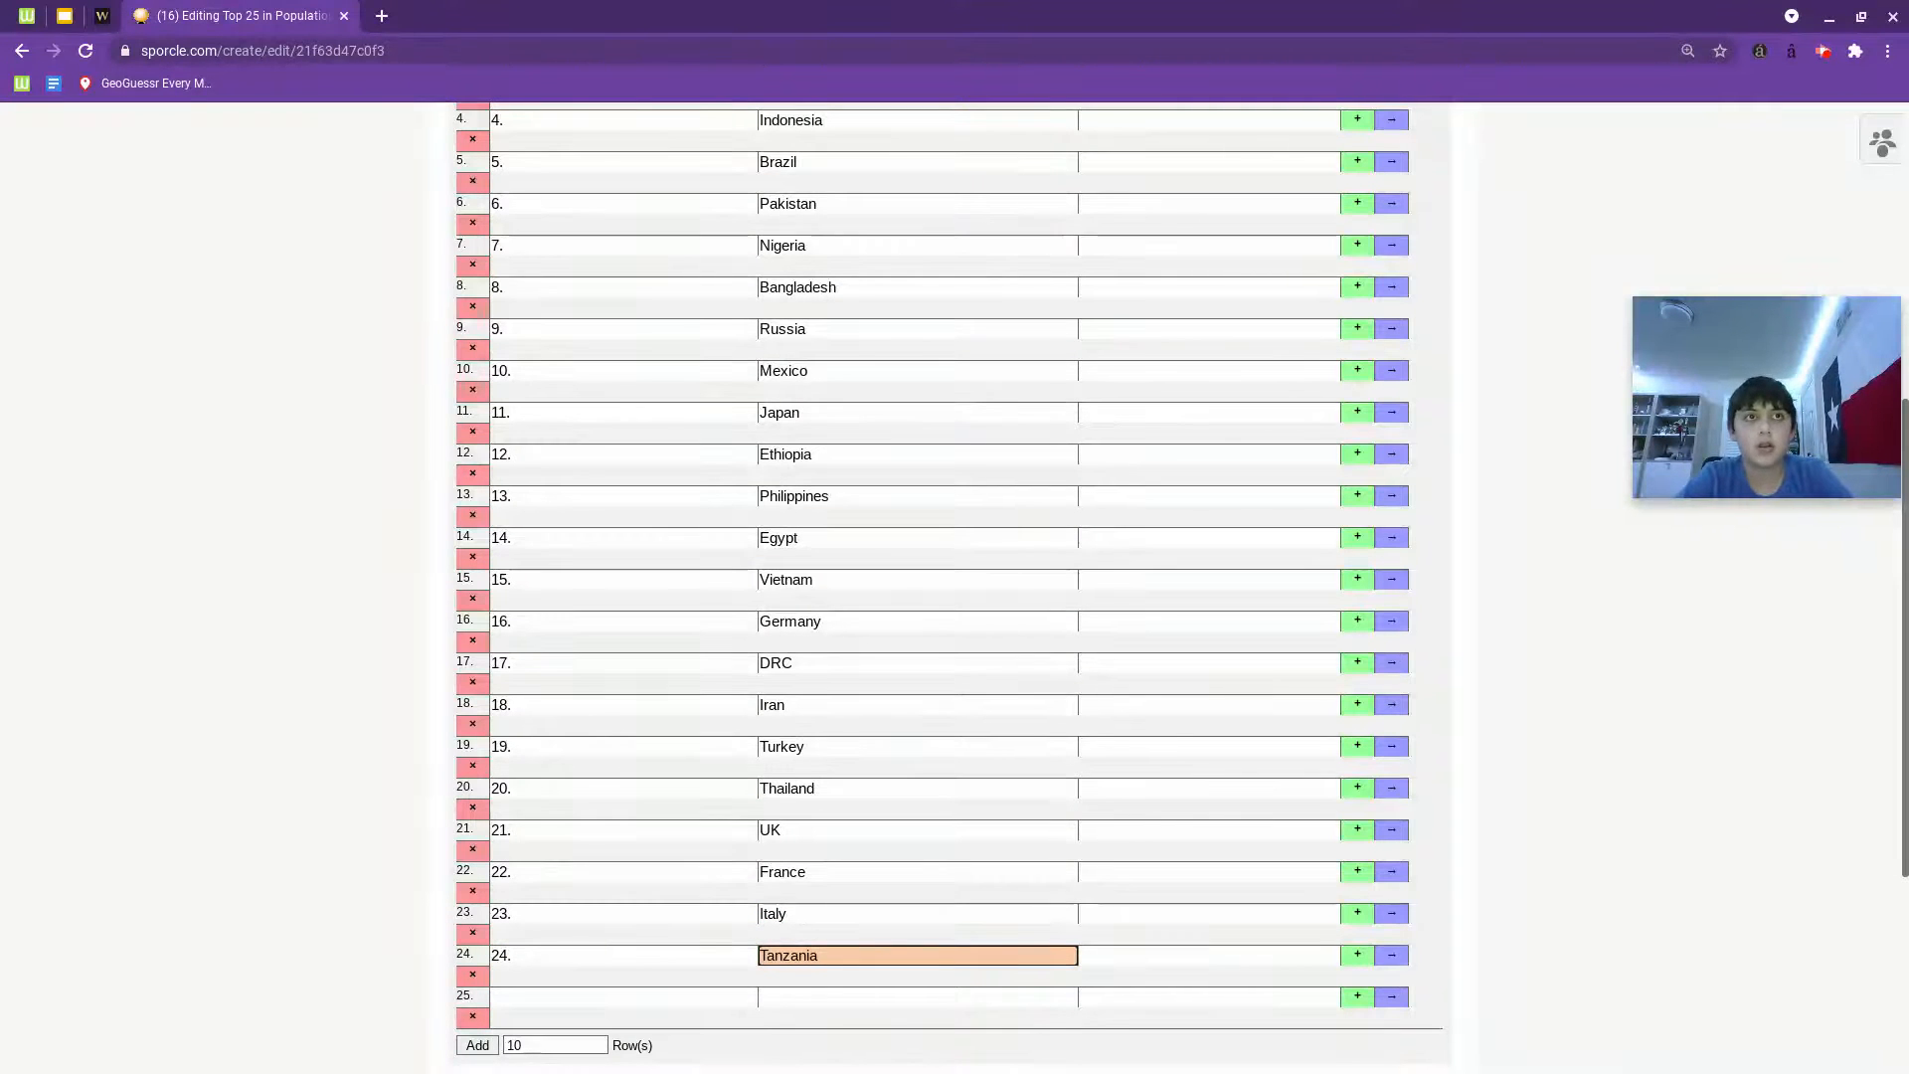
pyautogui.write('ia')
pyautogui.press('Tab')
pyautogui.press('Tab')
pyautogui.write('25')
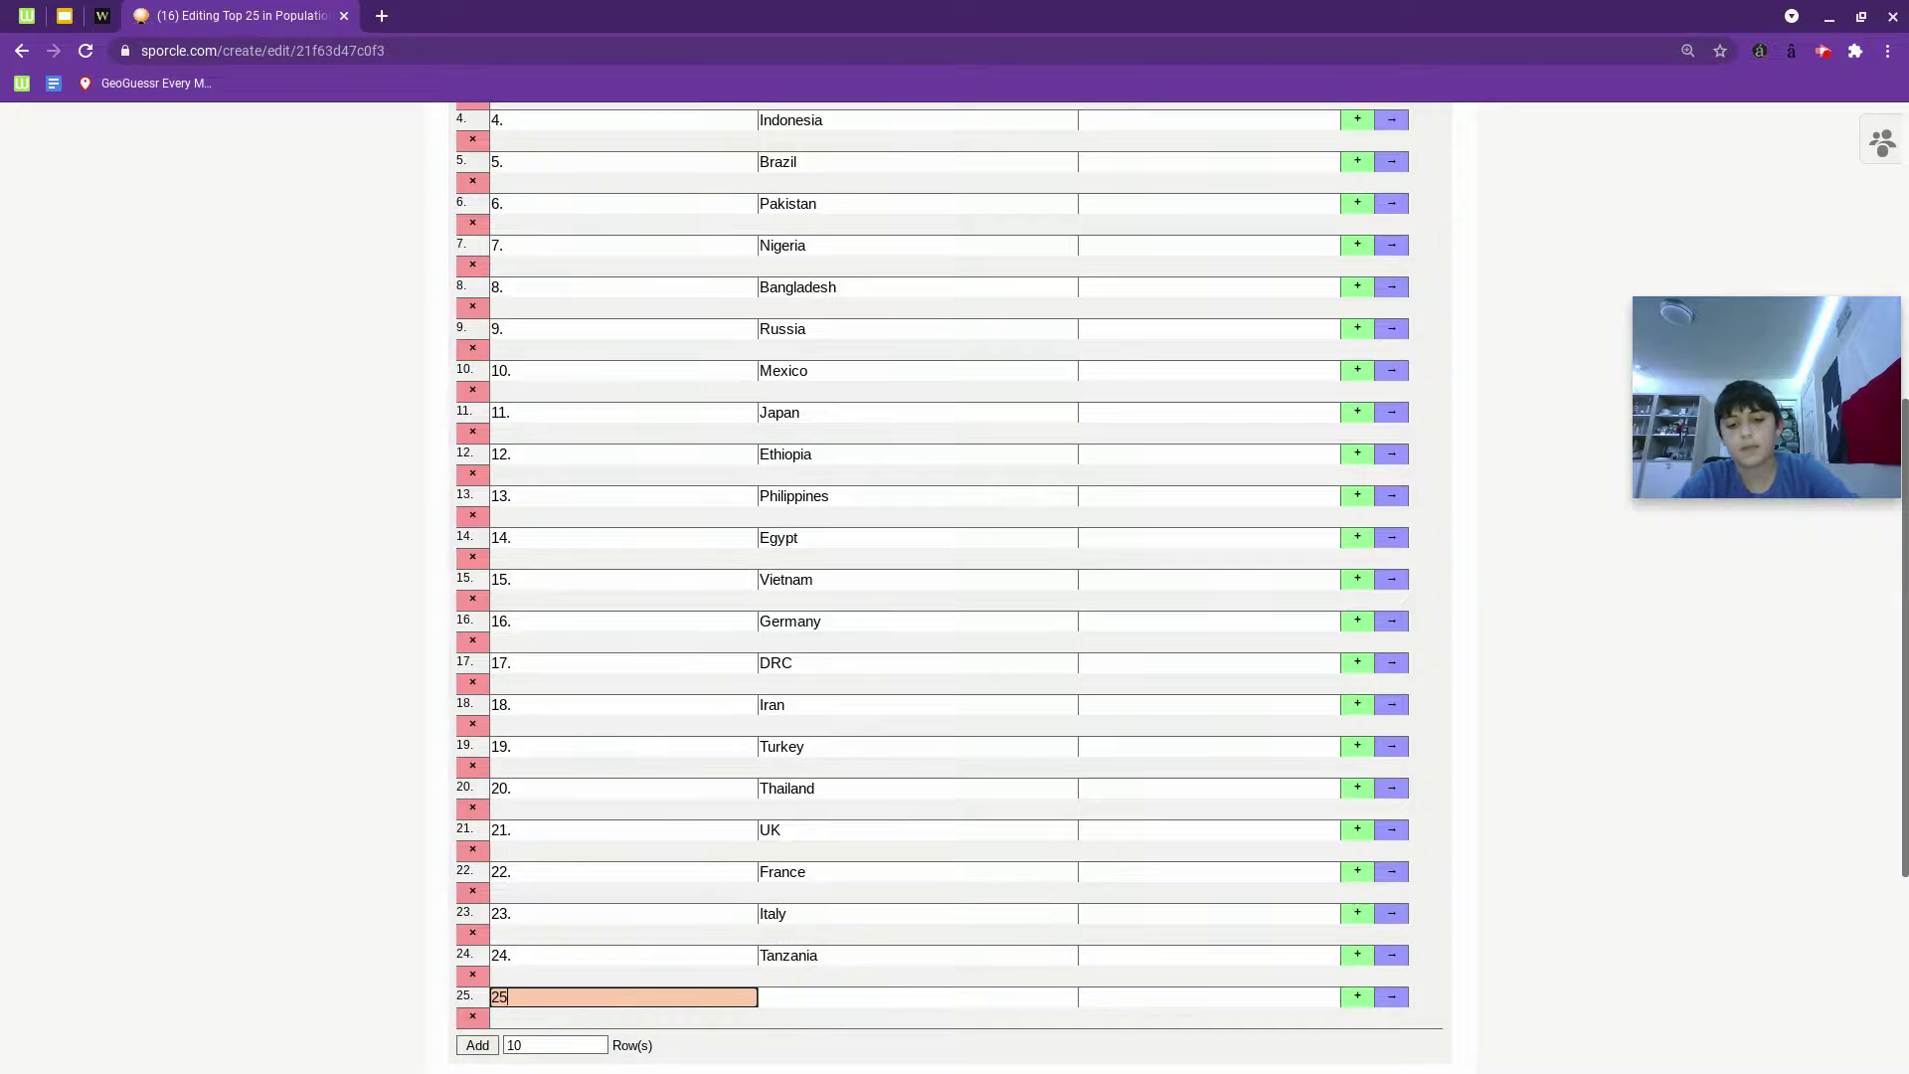
pyautogui.write('.')
pyautogui.press('Tab')
pyautogui.write('Ao')
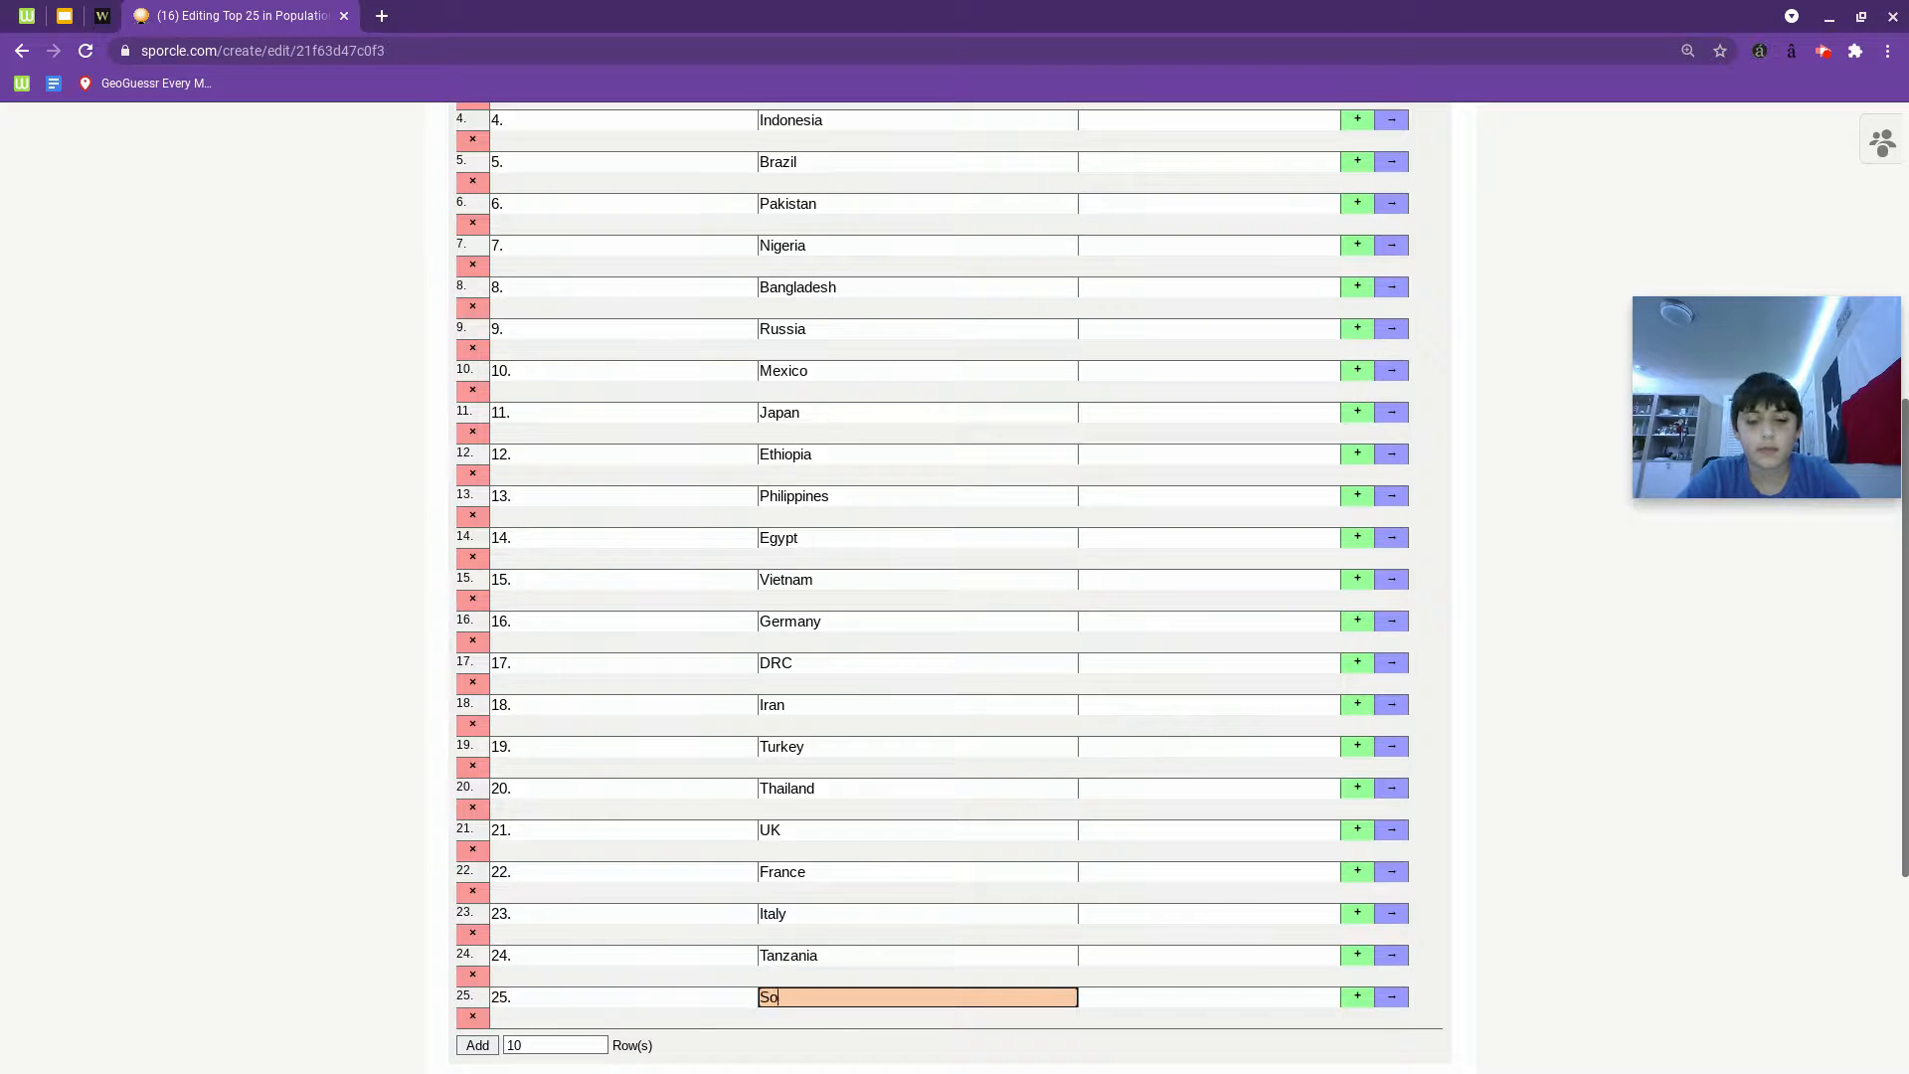
pyautogui.write('frica')
pyautogui.scroll(-2, 638, 1009)
pyautogui.scroll(8, 639, 1009)
pyautogui.scroll(5, 638, 1010)
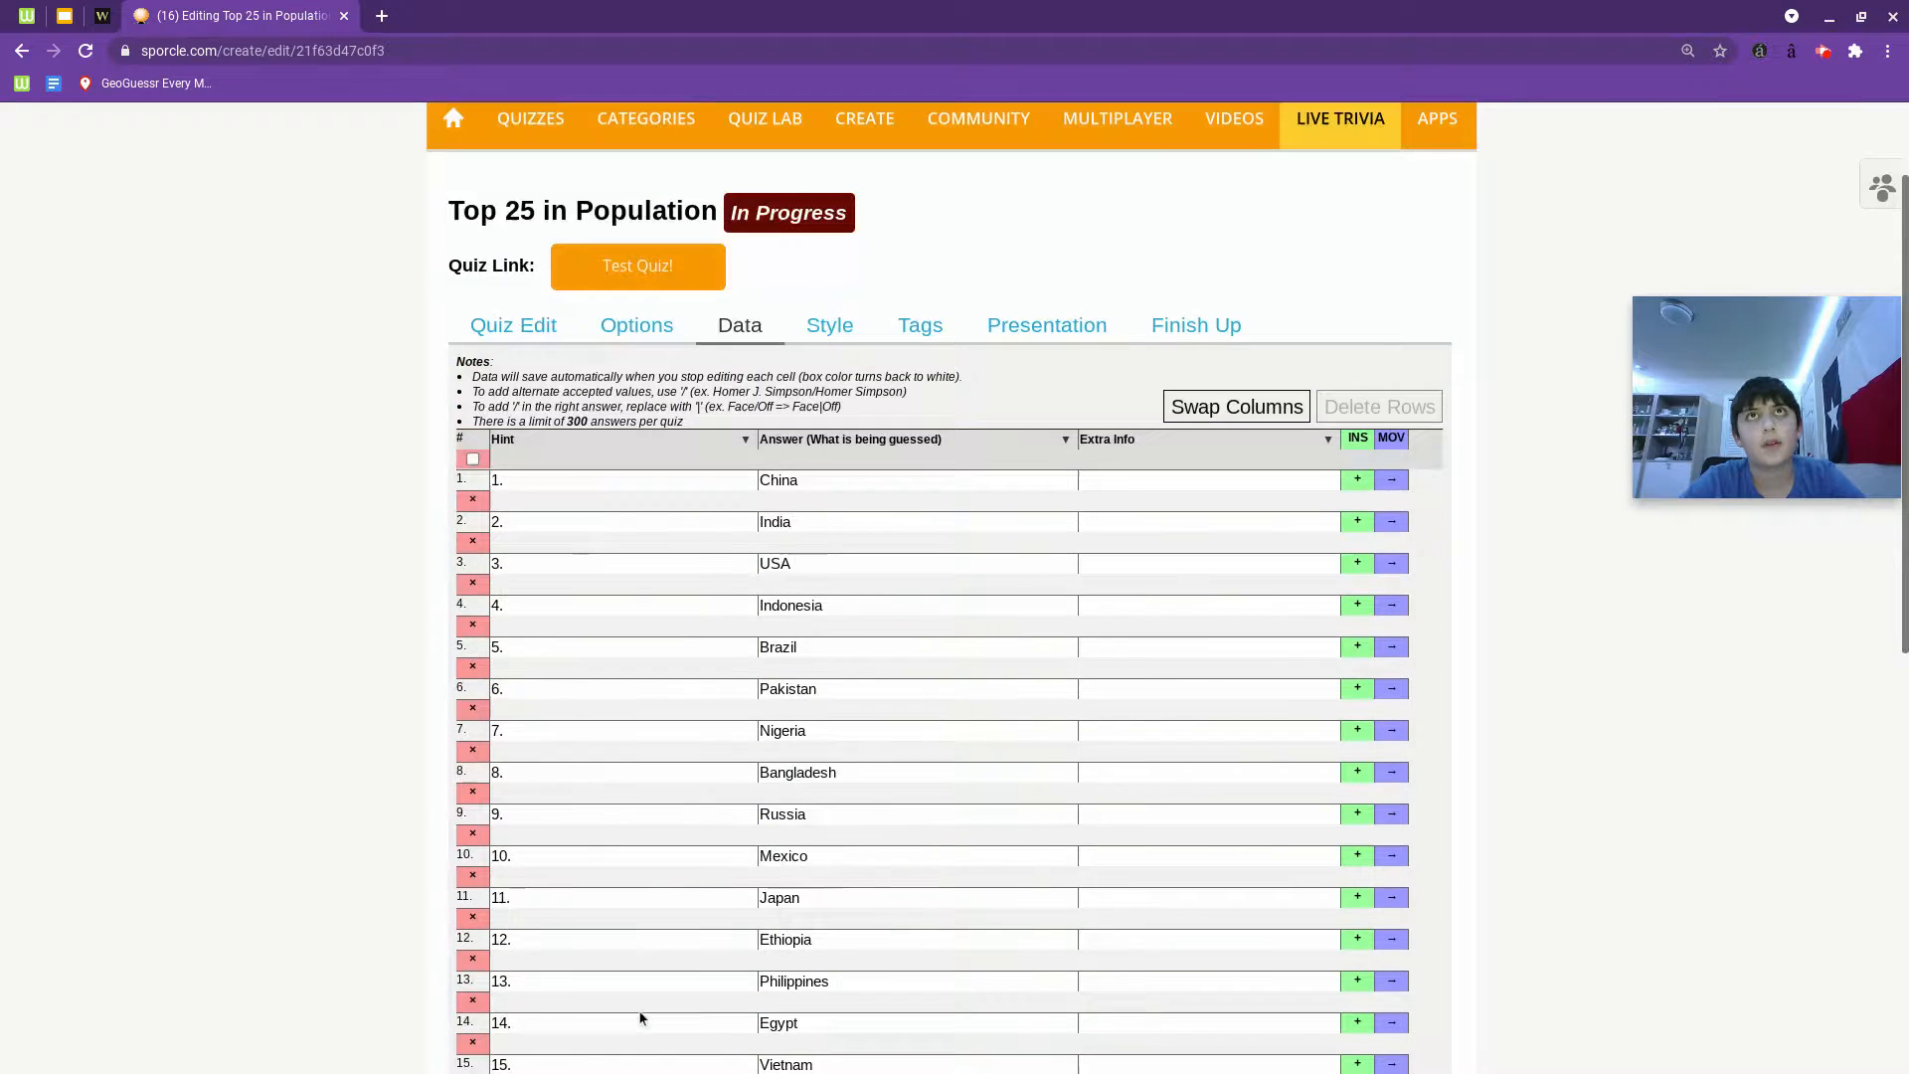
# Select China's Extra Info cell at the top of the Data table.
pyautogui.click(1133, 569)
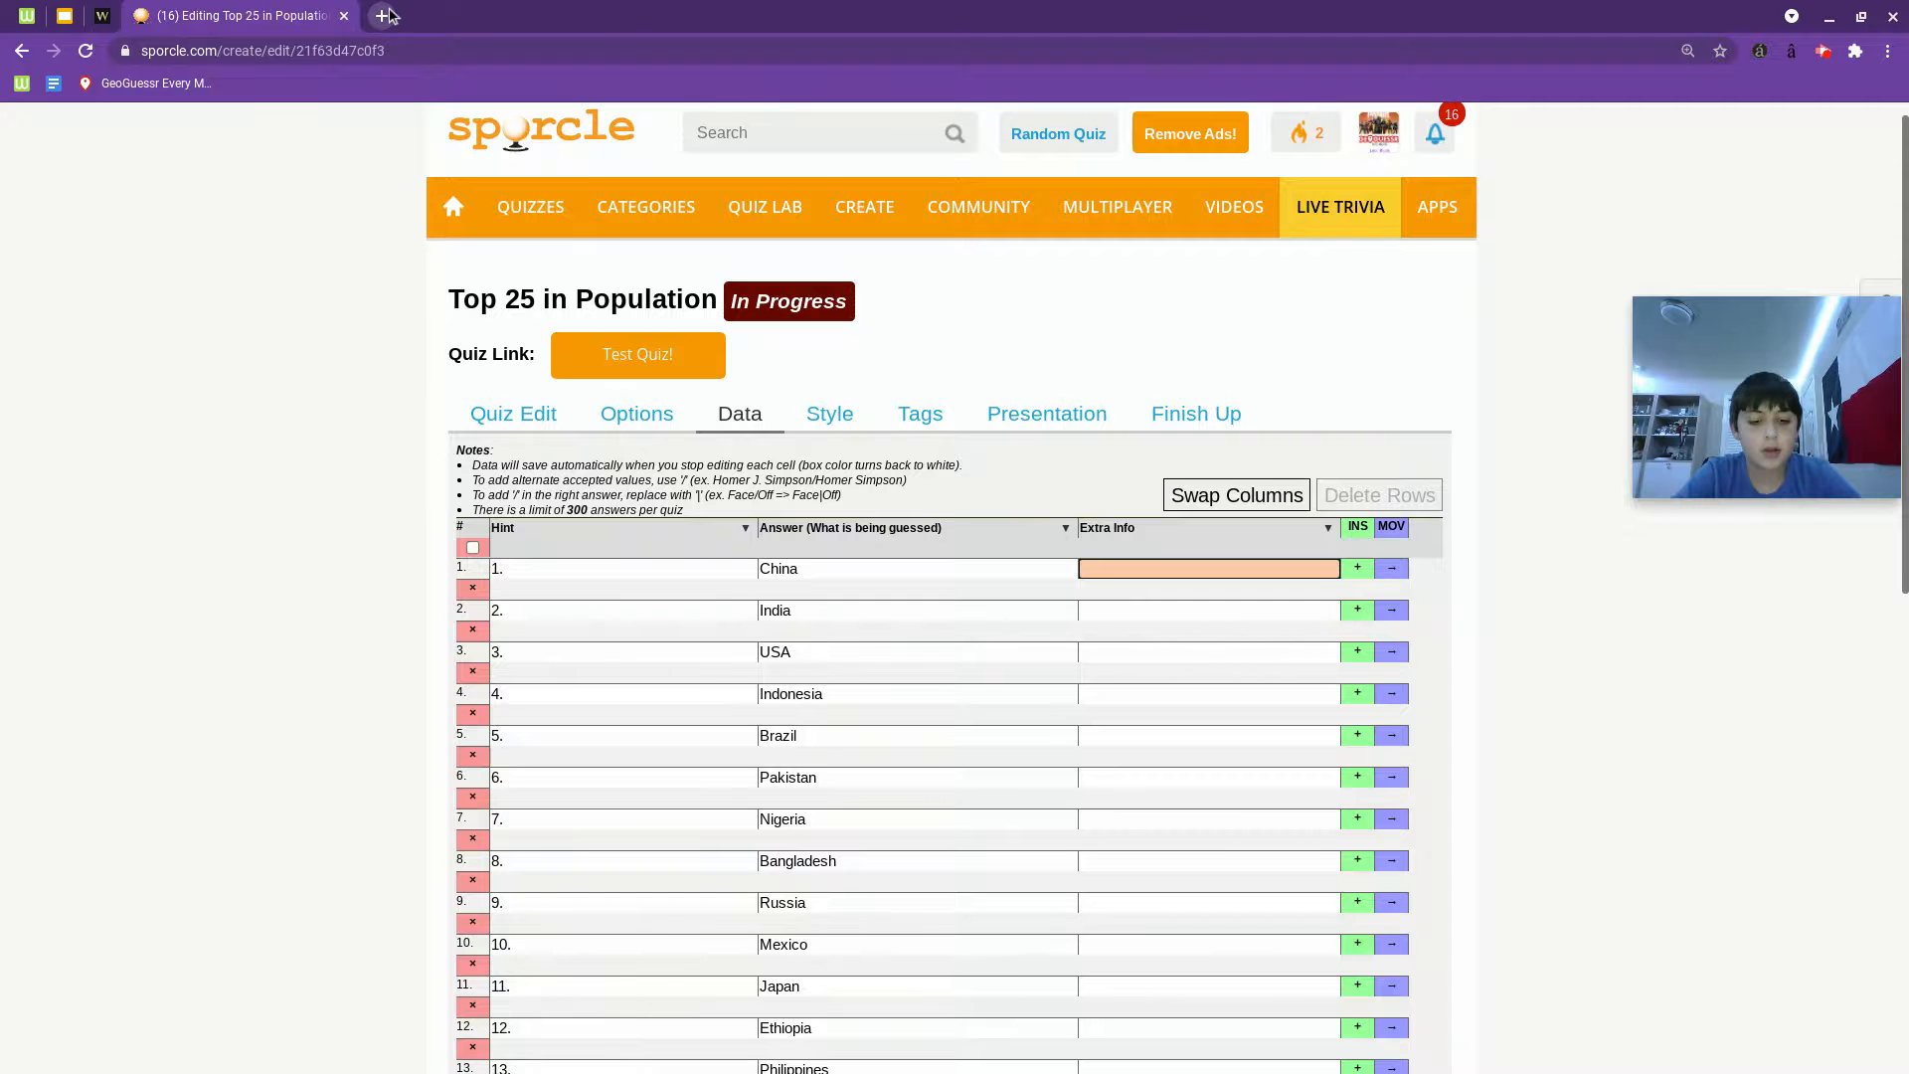
# Copy China's population 1,410,000,000 from the reopened ThoughtCo page into China's Extra Info.
pyautogui.hotkey('ctrl', 'shift', 't')
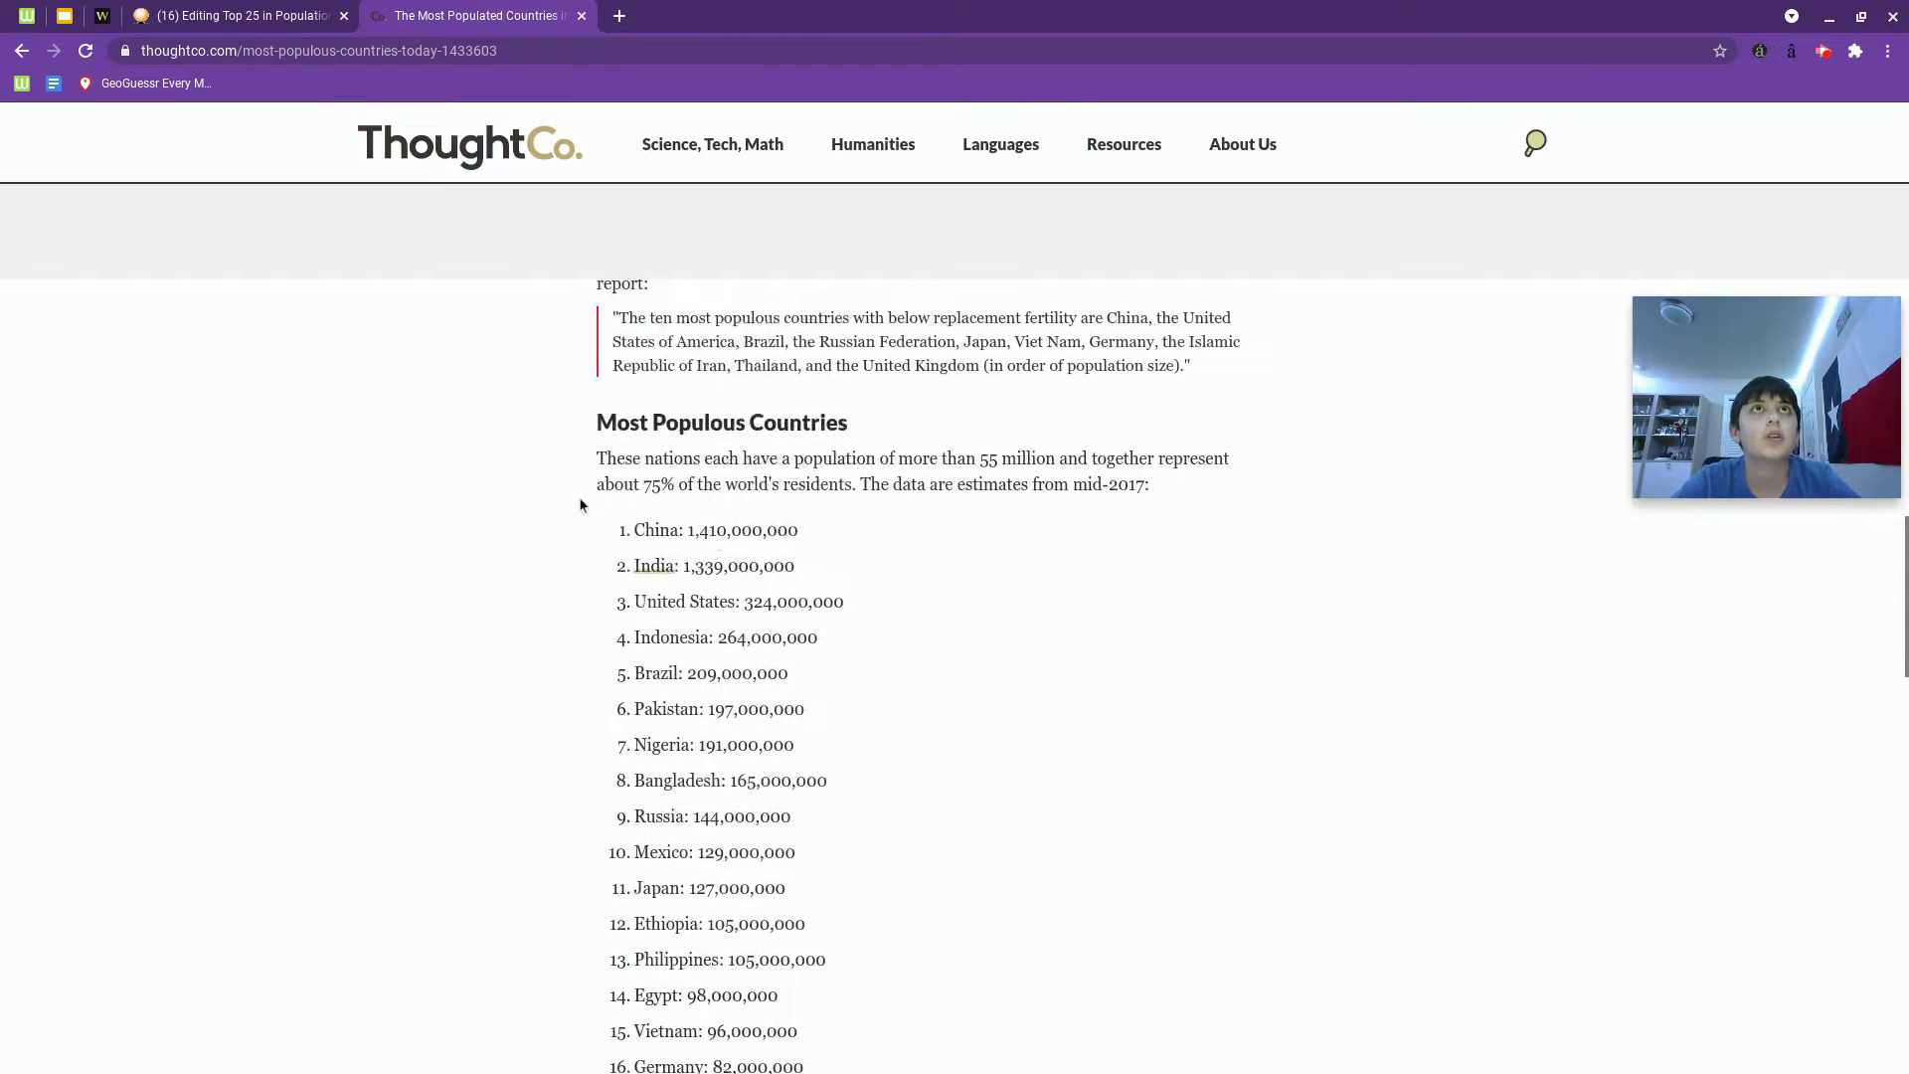
pyautogui.scroll(1, 579, 496)
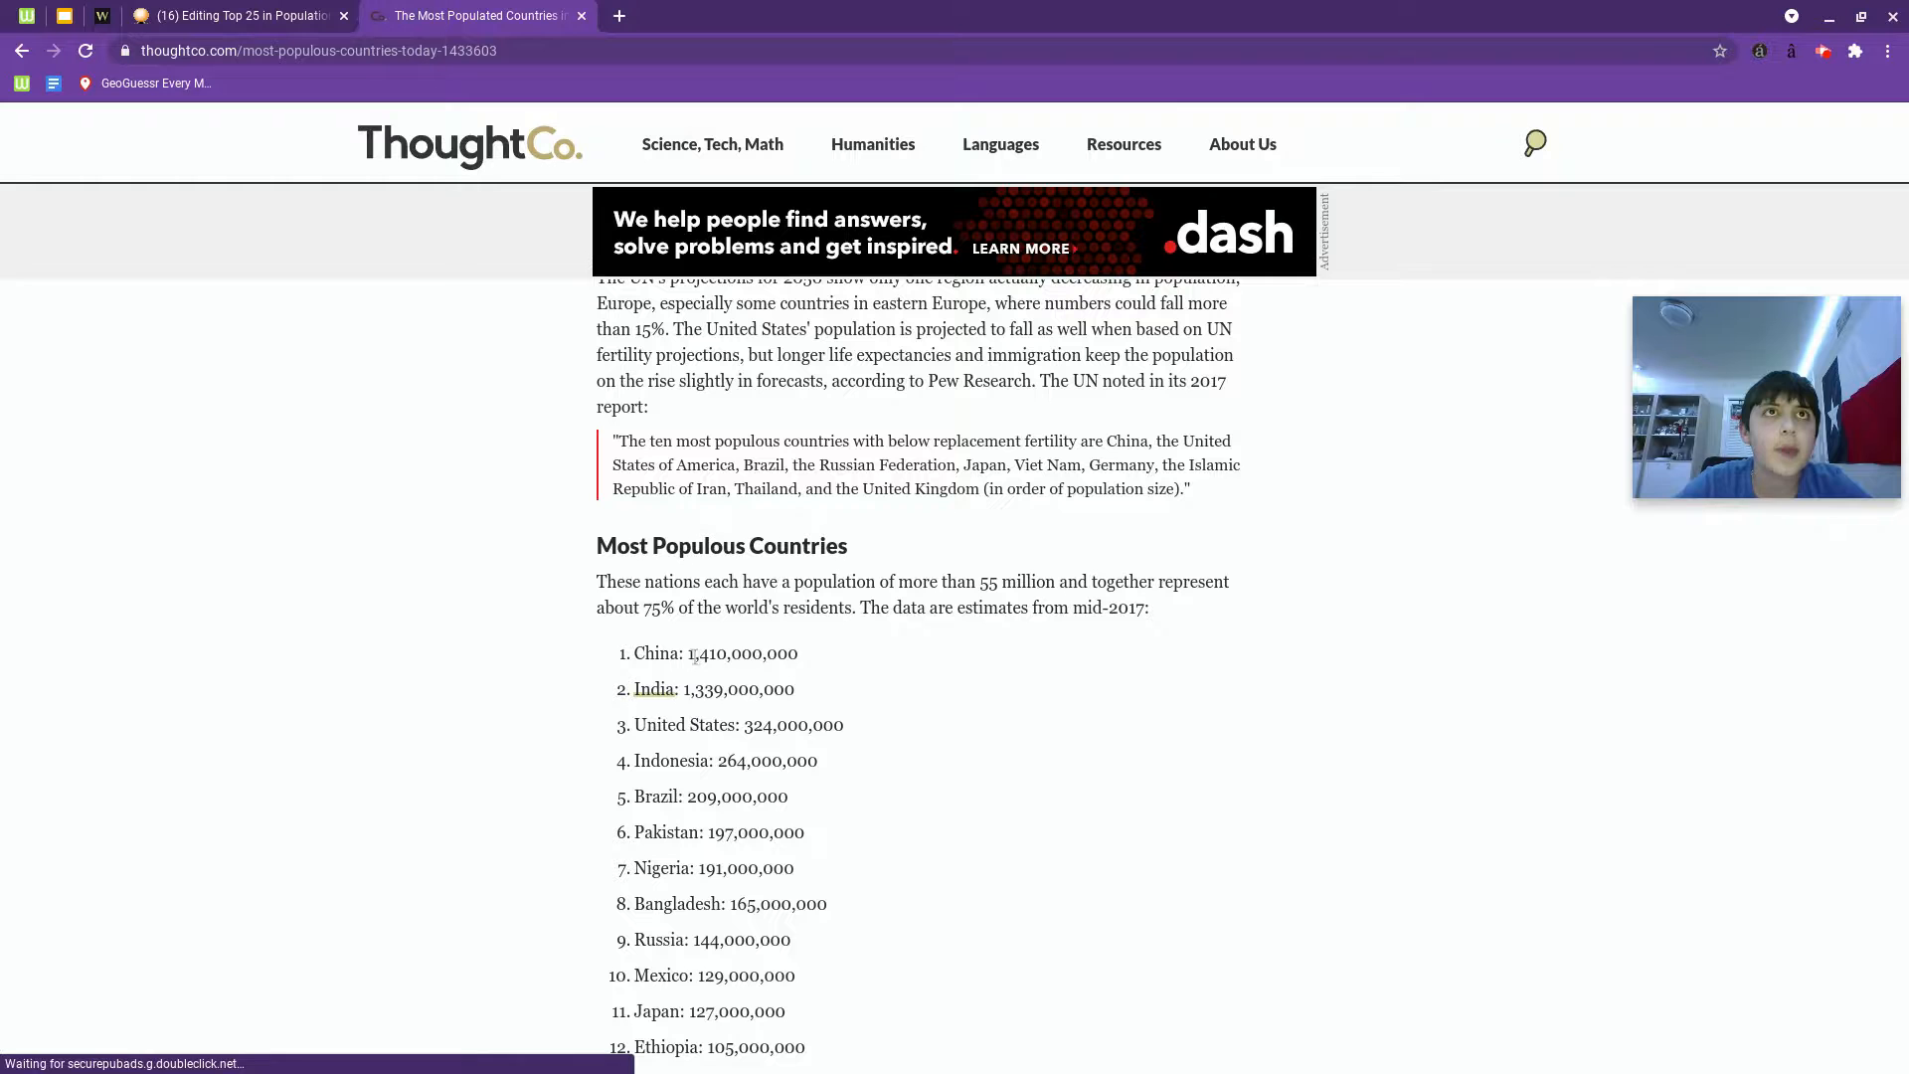
pyautogui.moveTo(689, 653); pyautogui.dragTo(800, 657)
pyautogui.hotkey('ctrl', 'c')
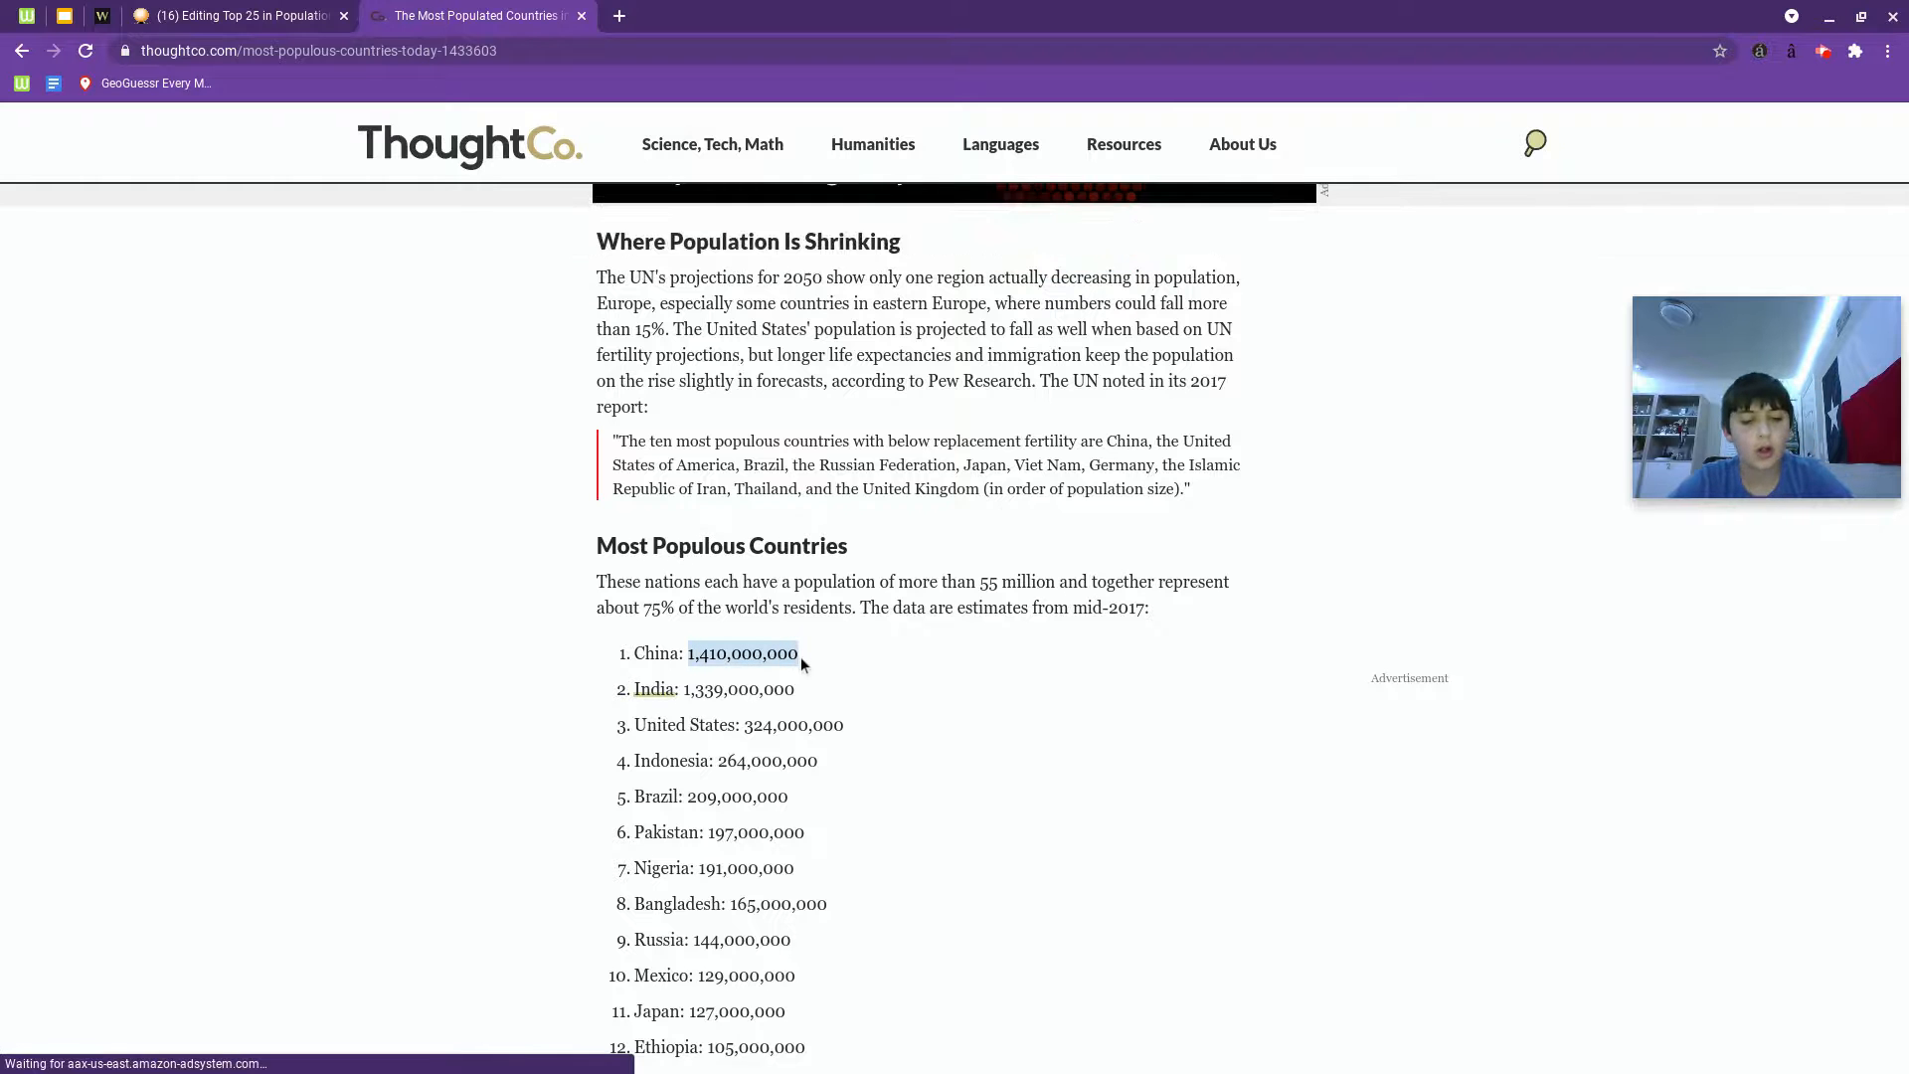
pyautogui.click(251, 14)
pyautogui.hotkey('ctrl', 'v')
pyautogui.click(1147, 614)
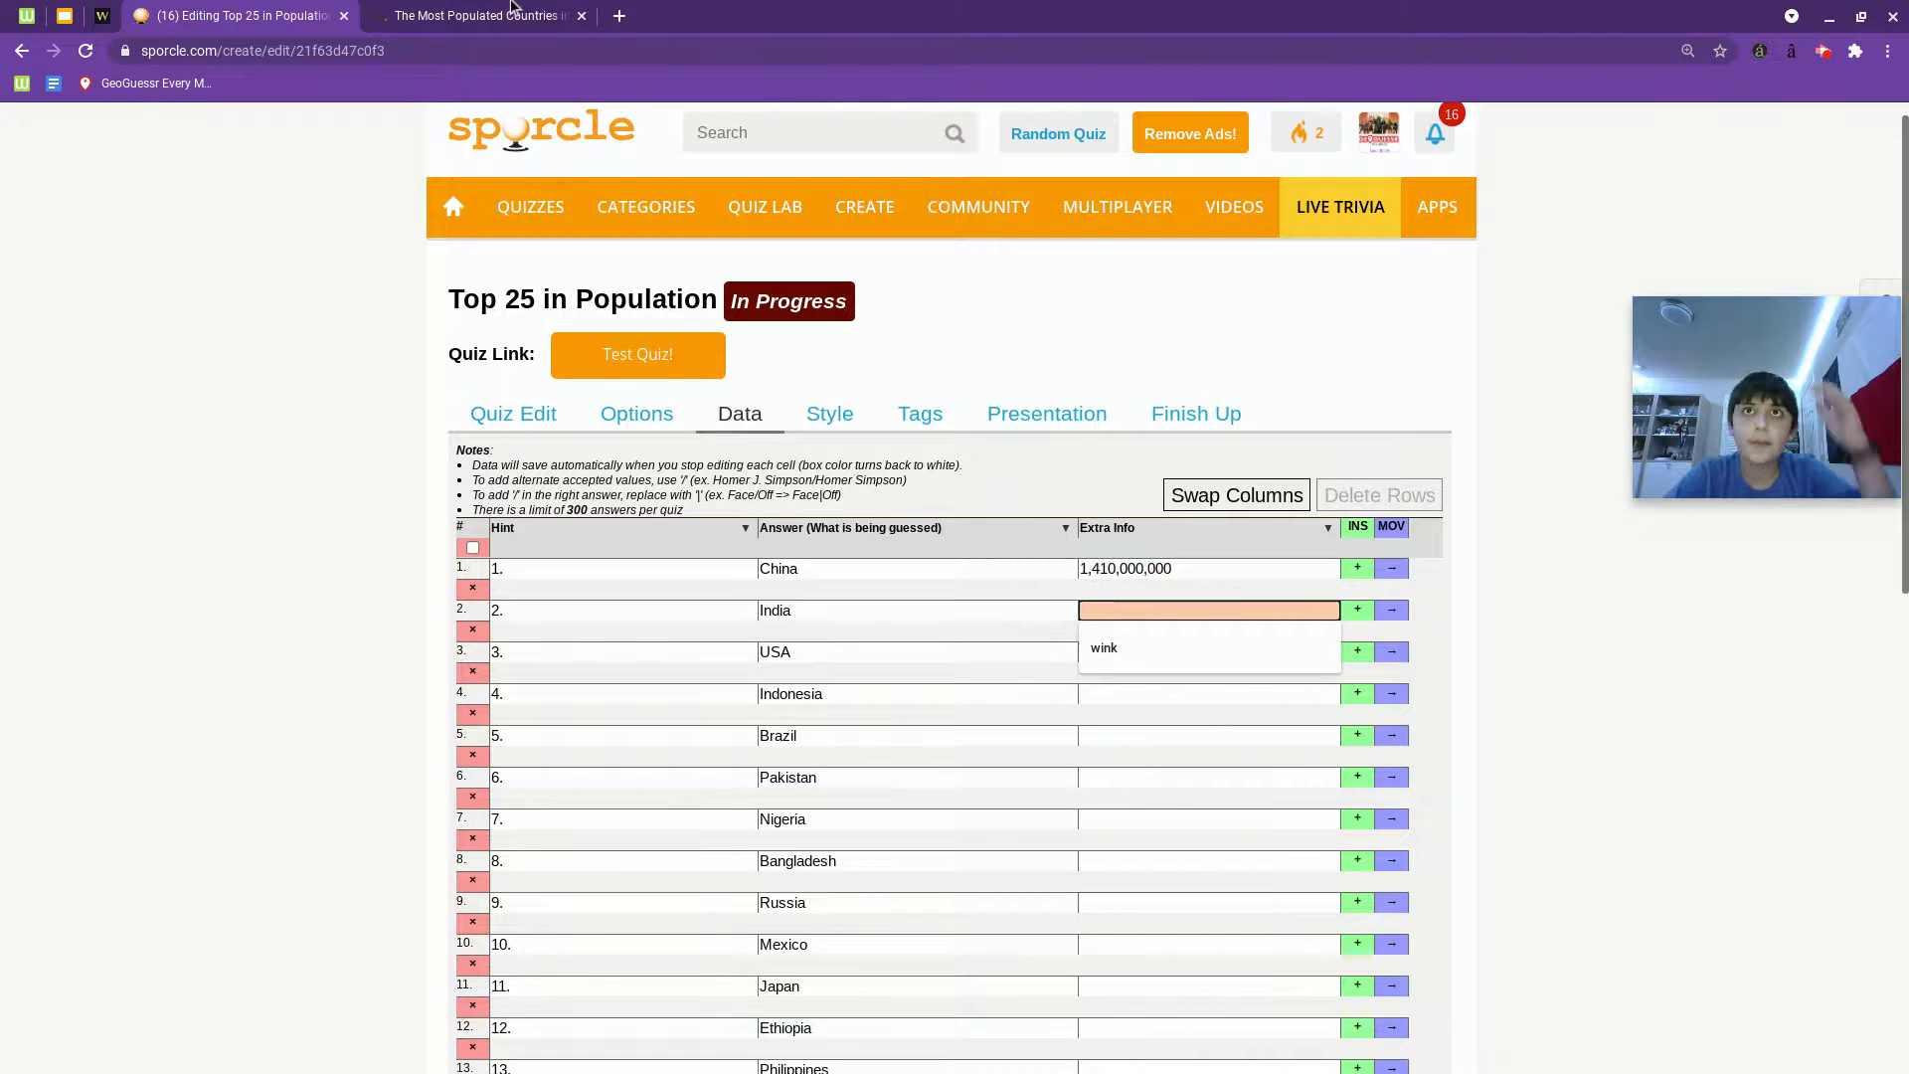
# Copy India's population 1,339,000,000 from ThoughtCo into India's Extra Info.
pyautogui.click(477, 15)
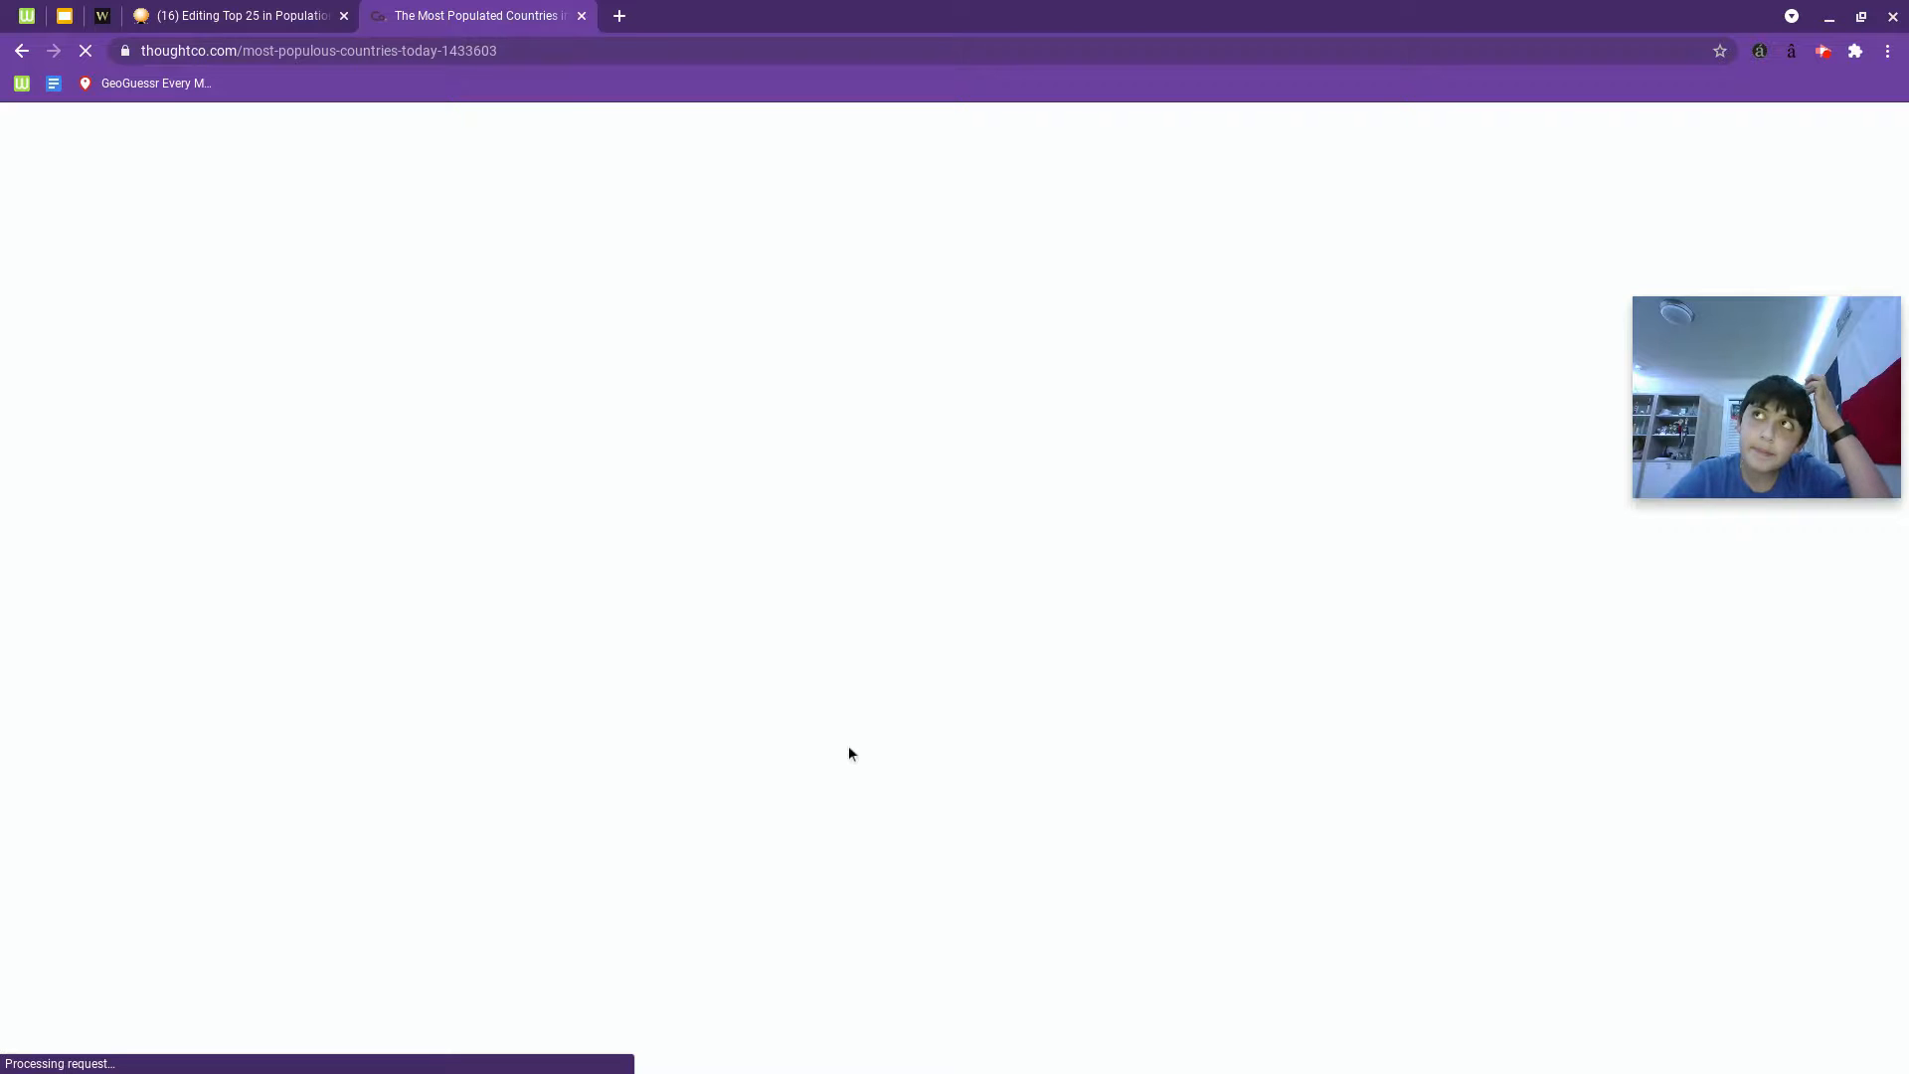
pyautogui.moveTo(794, 691); pyautogui.dragTo(684, 691)
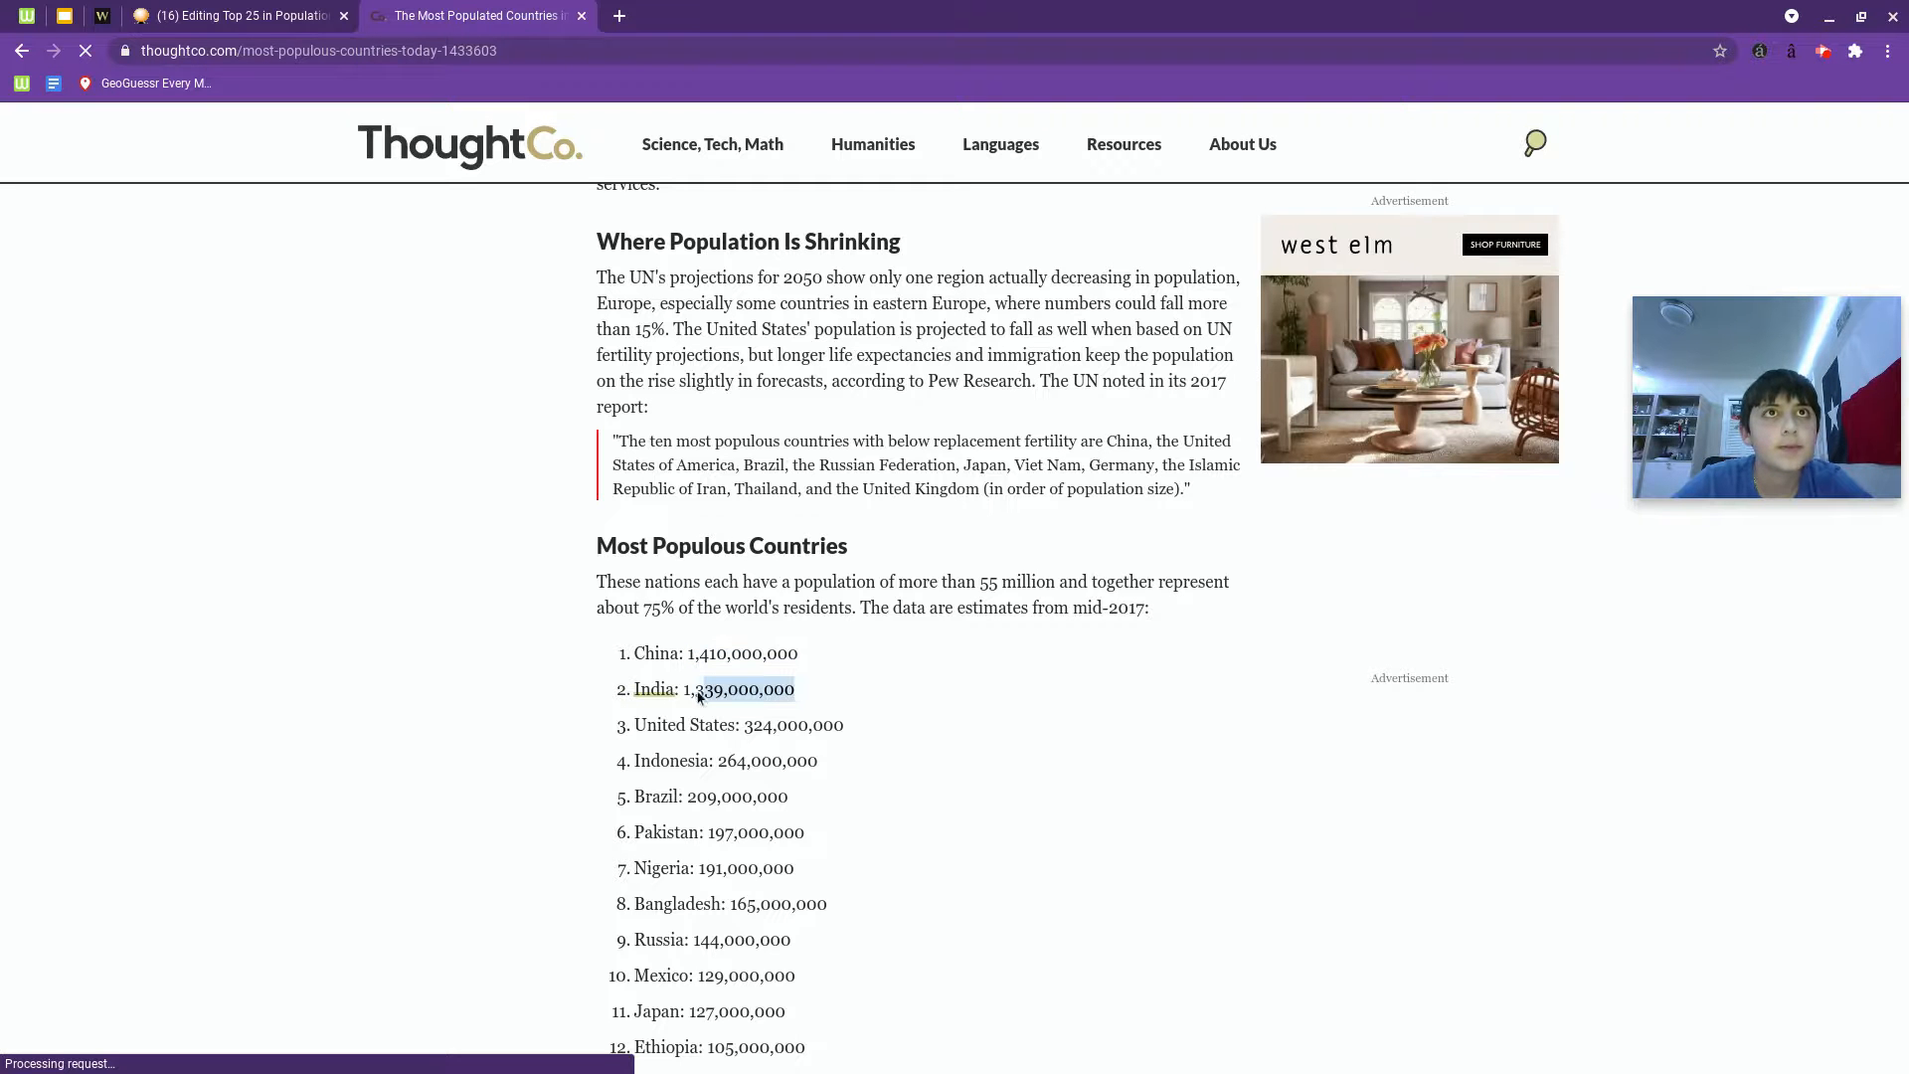
pyautogui.hotkey('ctrl', 'c')
pyautogui.click(239, 16)
pyautogui.hotkey('ctrl', 'v')
pyautogui.press('Return')
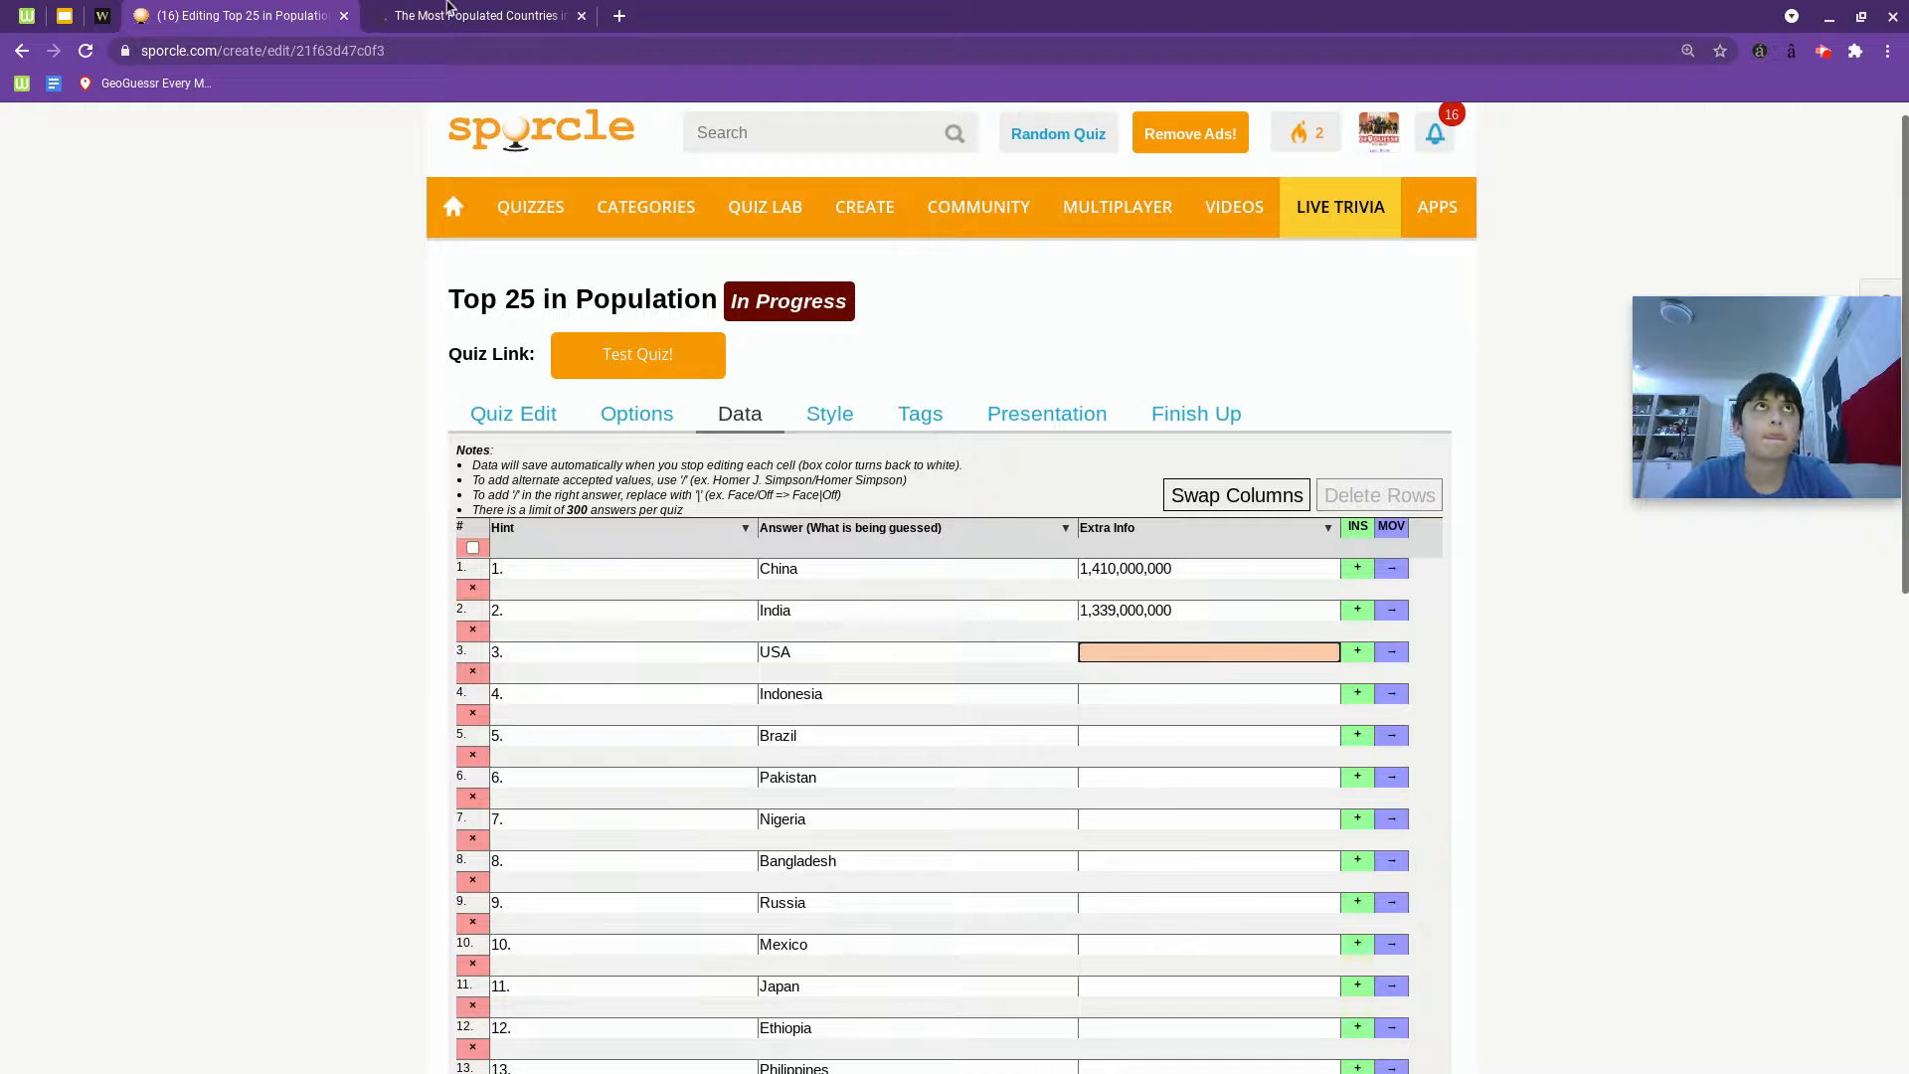
# Copy the United States population figure into USA's Extra Info, dismissing a calendar notification.
pyautogui.click(477, 15)
pyautogui.moveTo(844, 726); pyautogui.dragTo(743, 725)
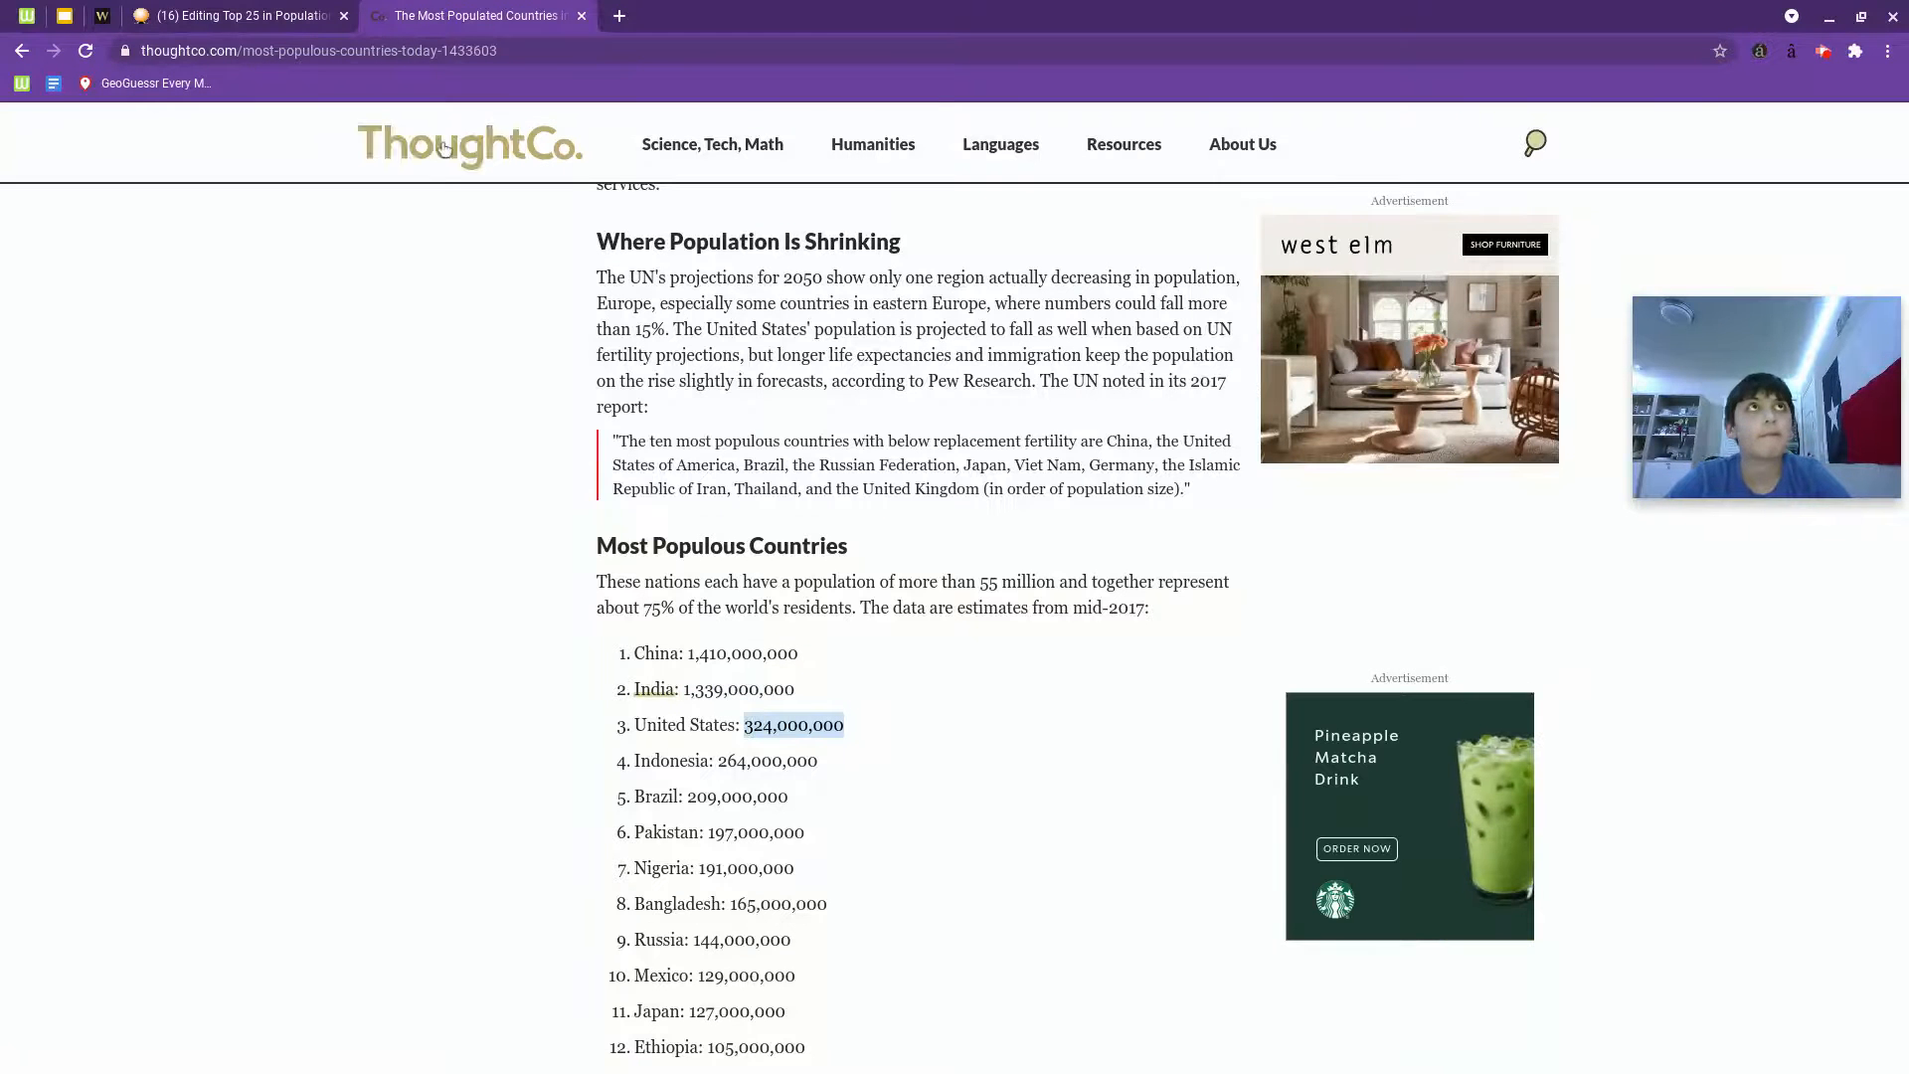
pyautogui.click(299, 15)
pyautogui.hotkey('ctrl', 'v')
pyautogui.press('Tab')
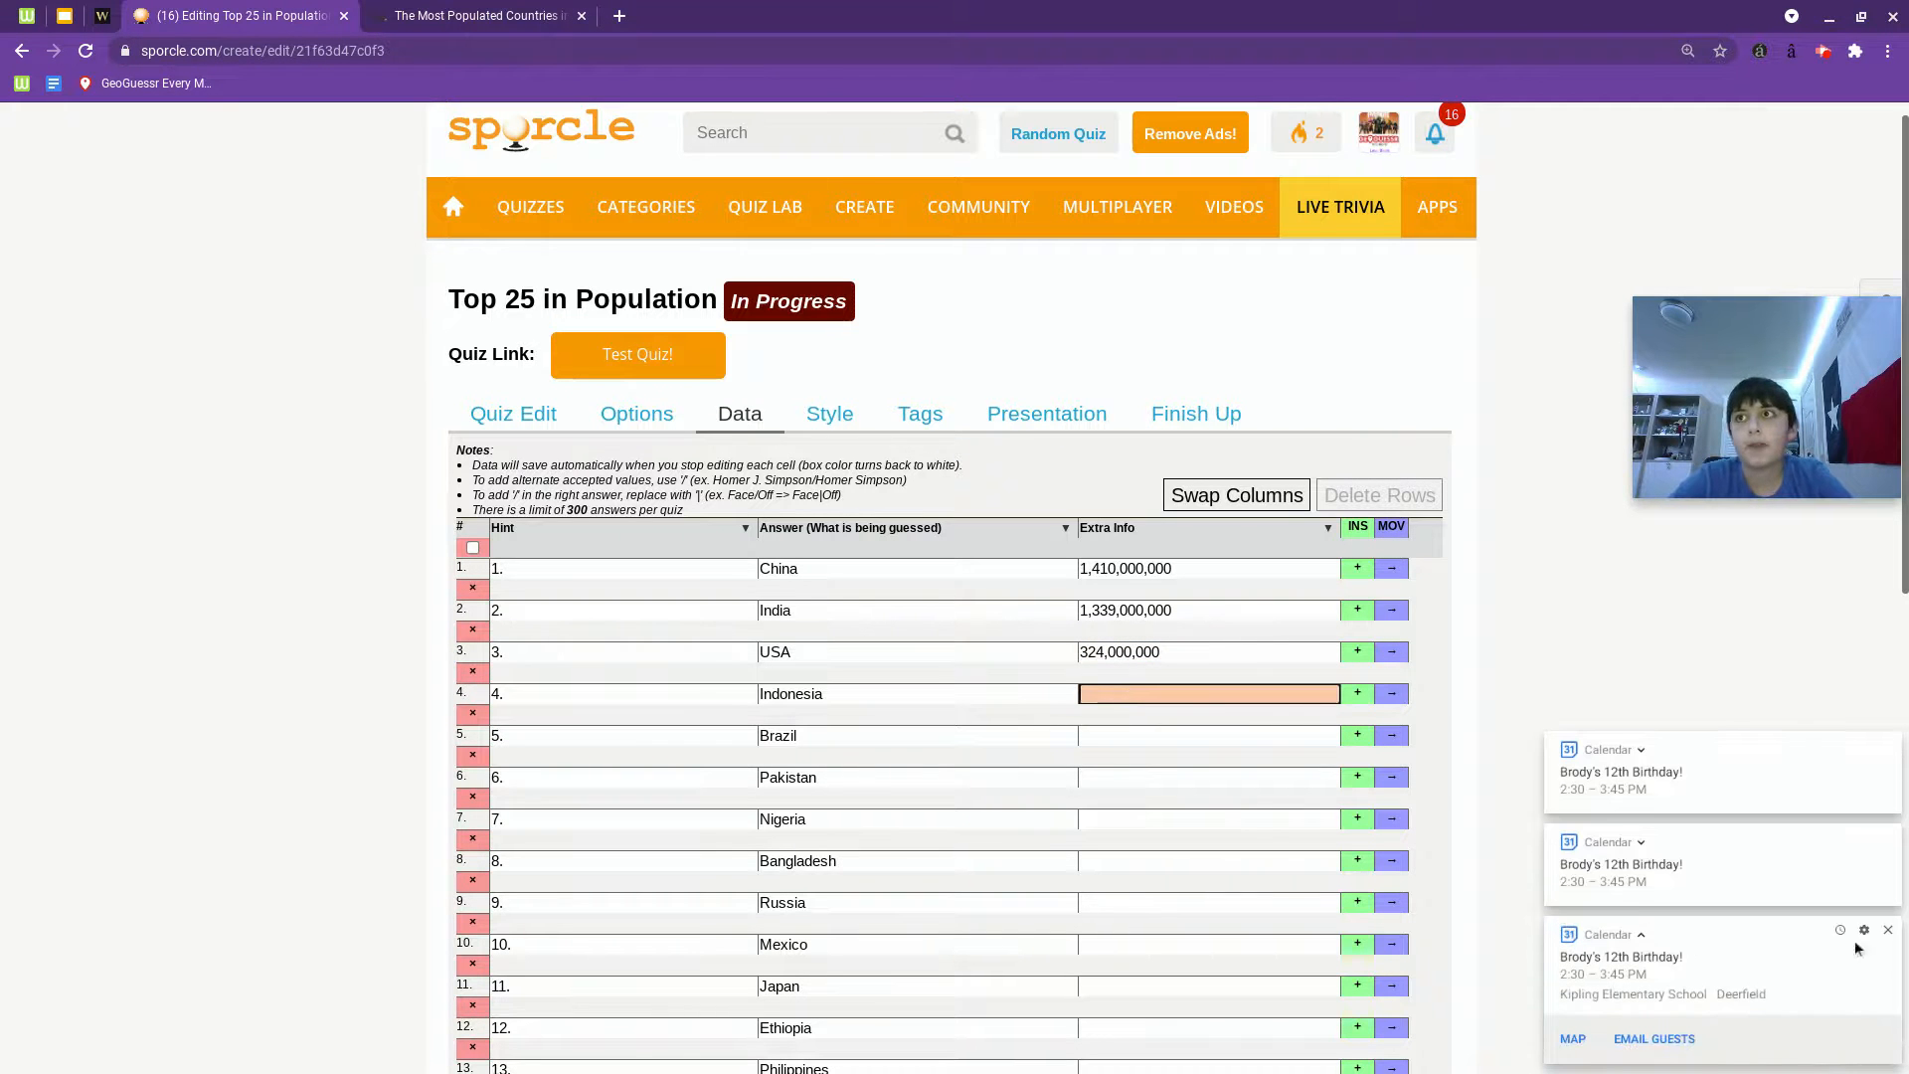
pyautogui.click(1888, 815)
pyautogui.click(1895, 937)
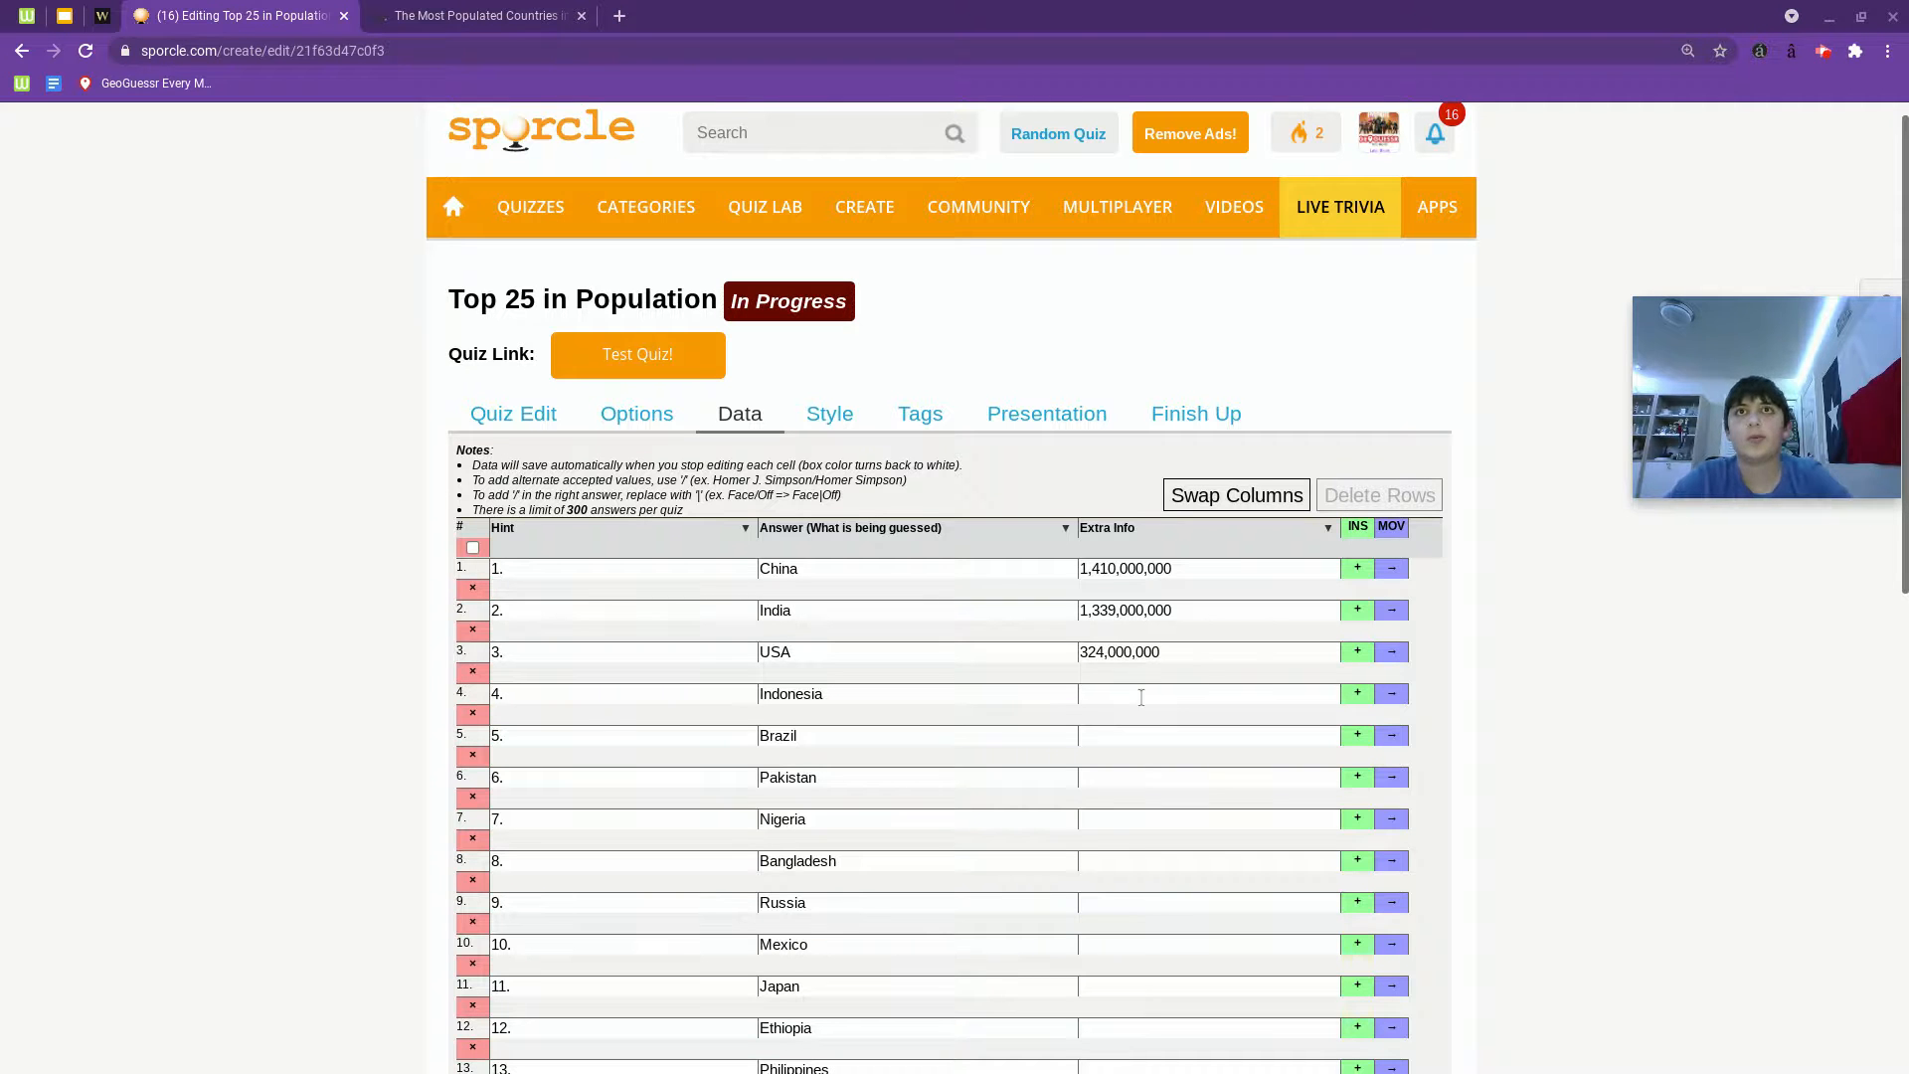
pyautogui.click(1200, 692)
# Copy Indonesia's population 264,000,000 into its Extra Info cell.
pyautogui.click(477, 16)
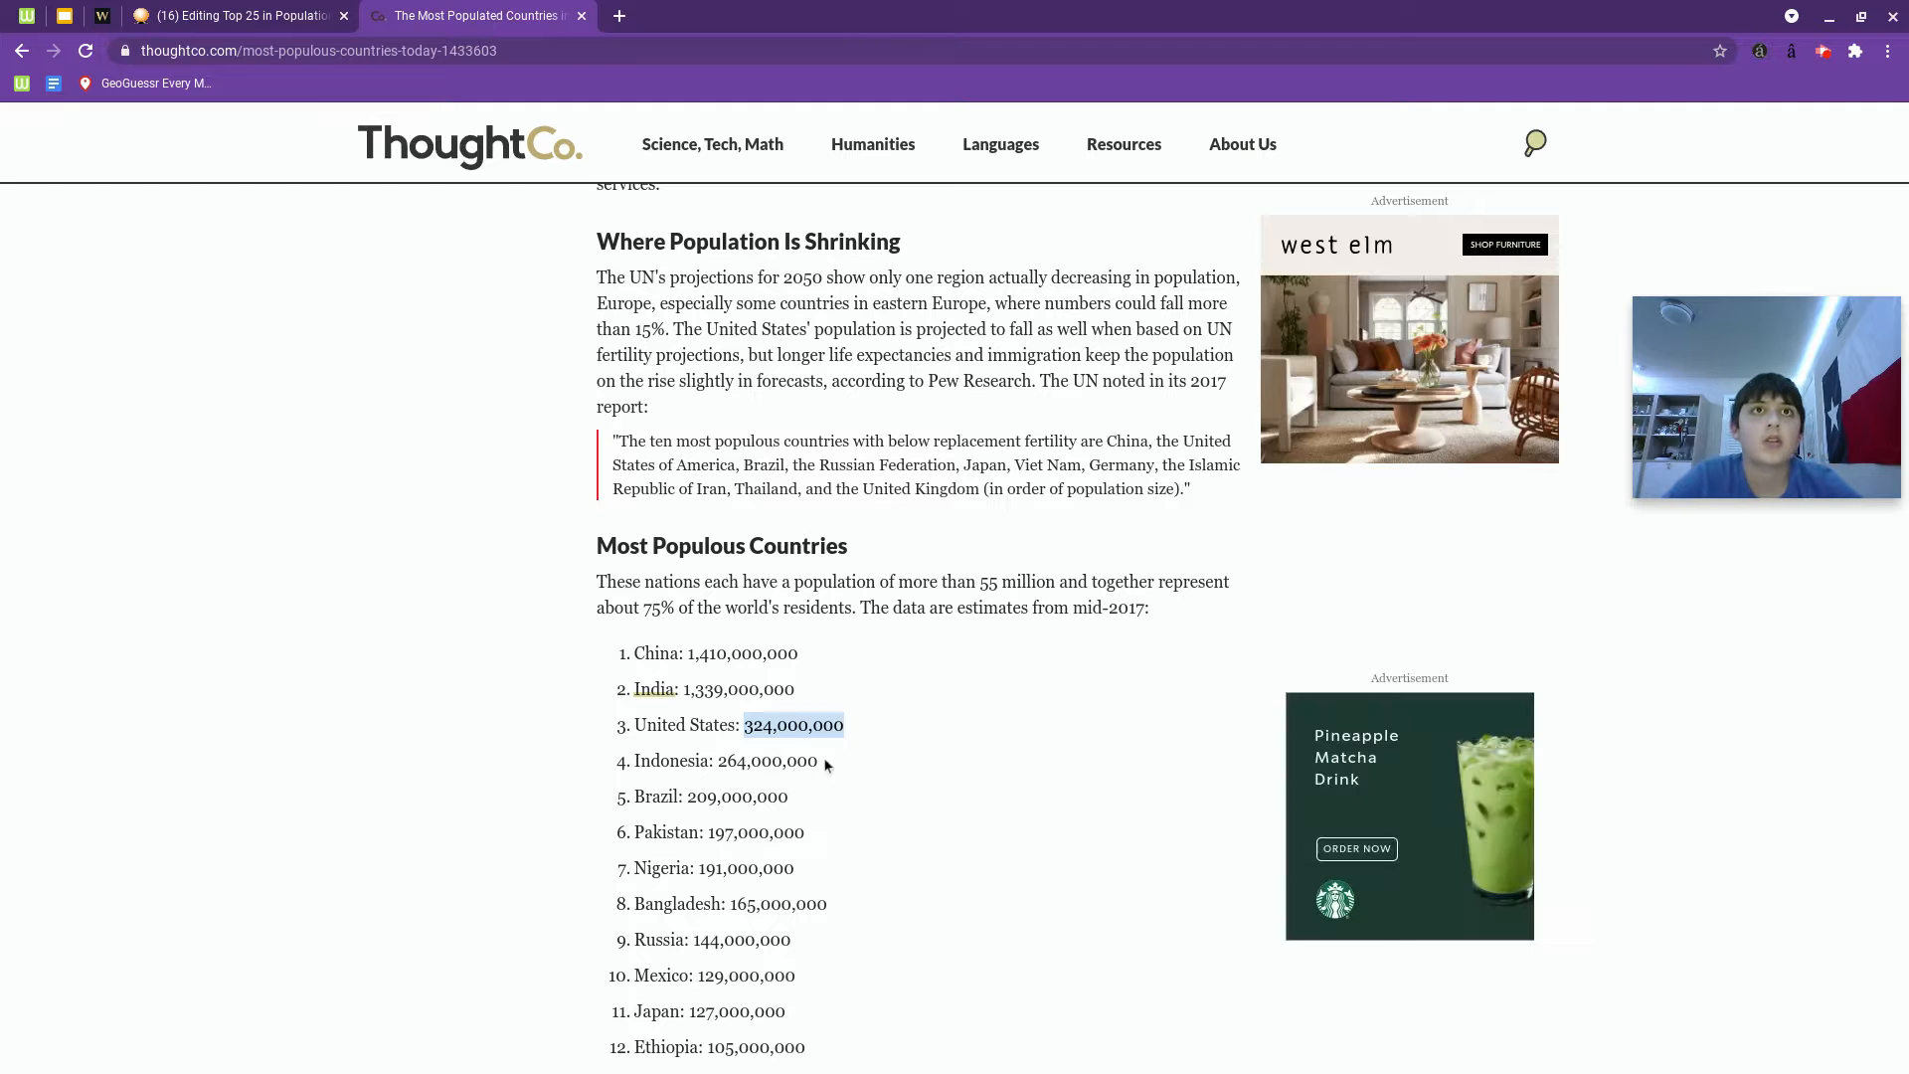
pyautogui.moveTo(820, 761); pyautogui.dragTo(692, 761)
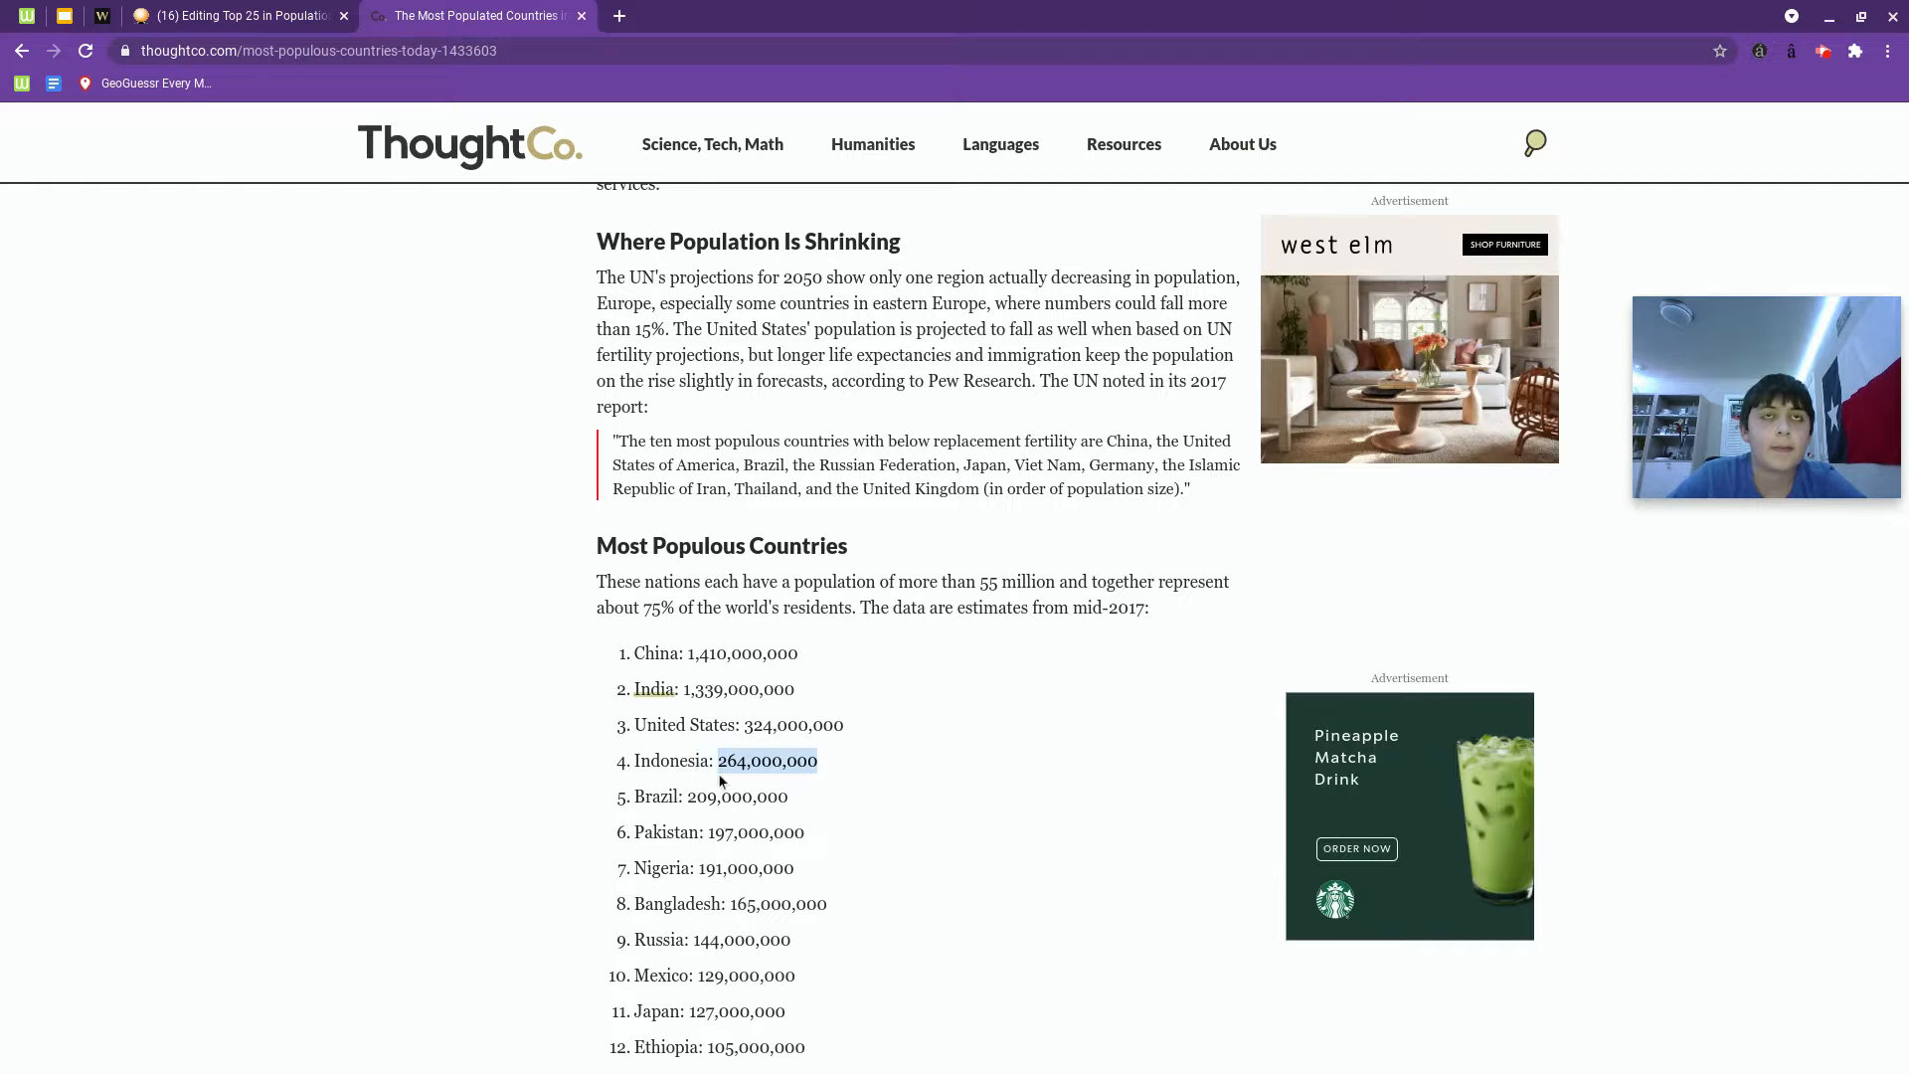
pyautogui.hotkey('ctrl', 'c')
pyautogui.hotkey('ctrl', 'Tab')
pyautogui.hotkey('ctrl', 'Tab')
pyautogui.hotkey('ctrl', 'Tab')
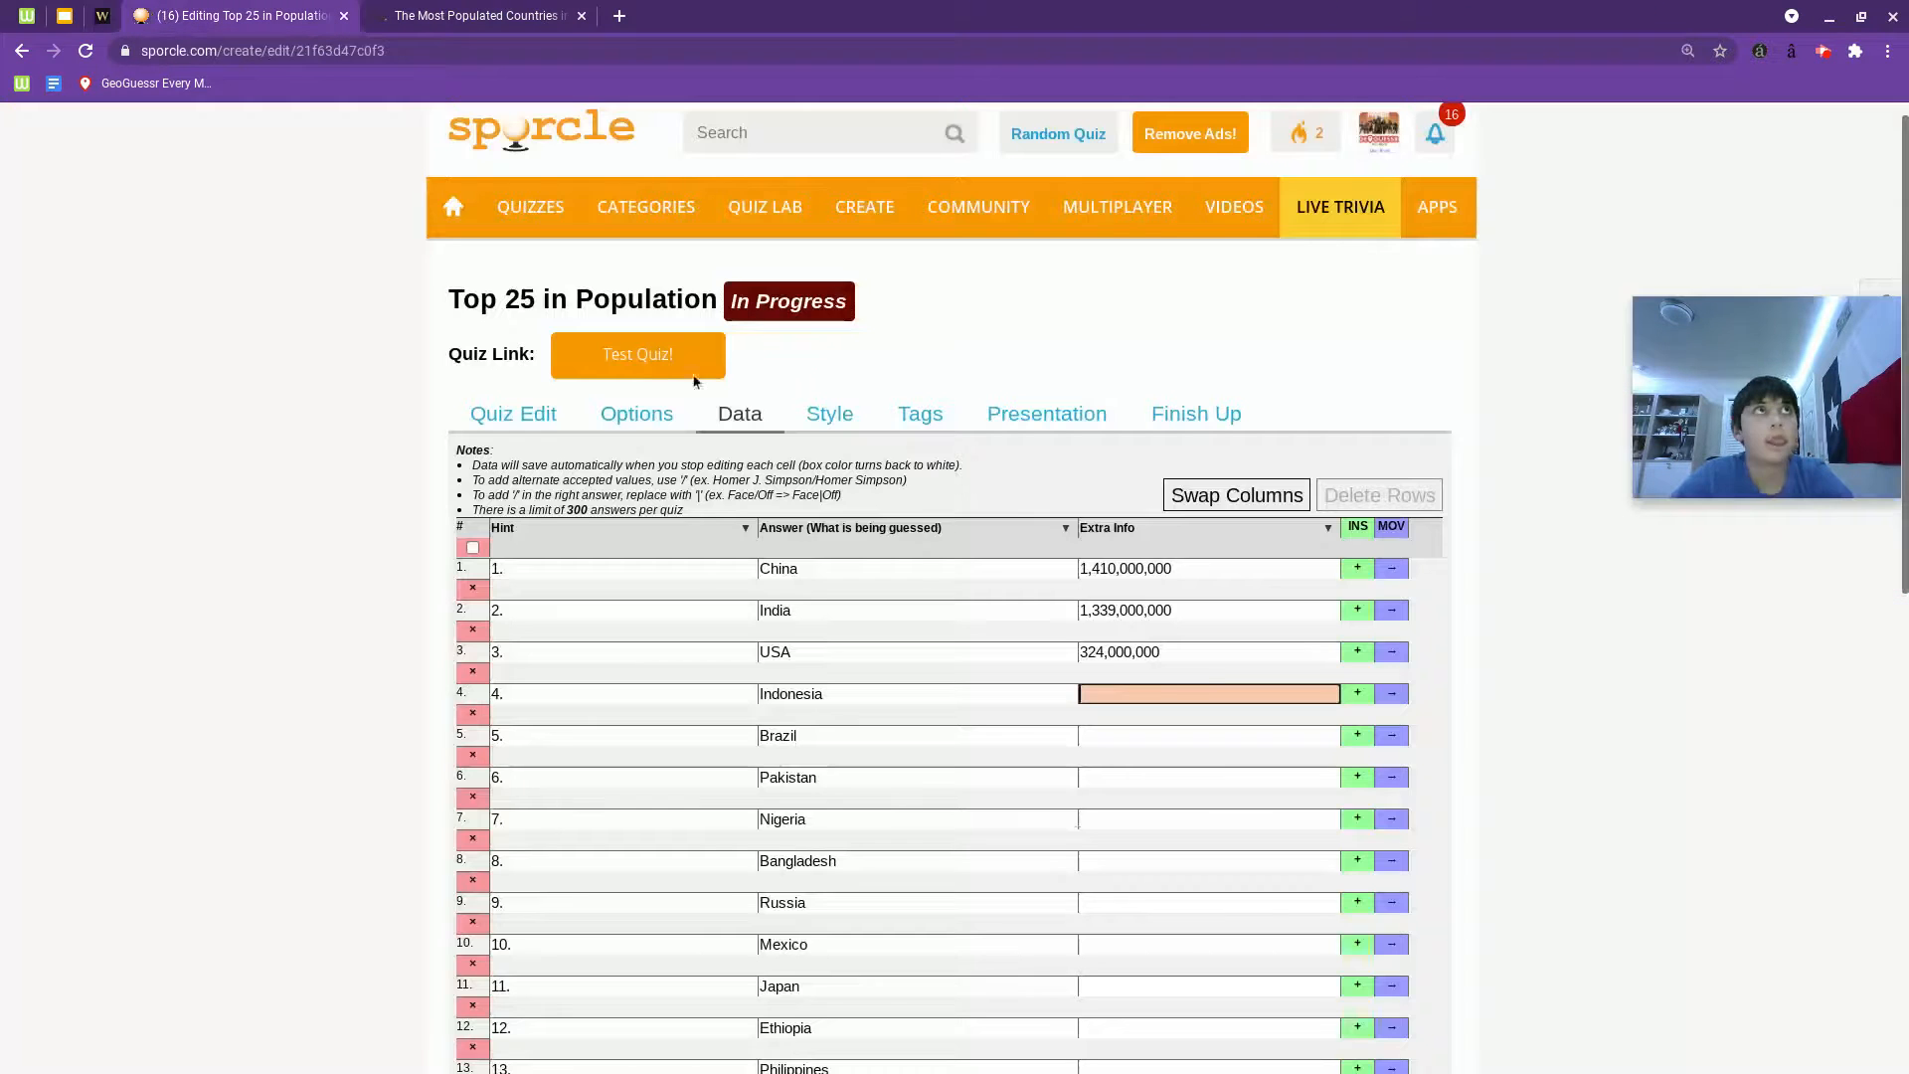
pyautogui.hotkey('ctrl', 'v')
# Copy Brazil's population 209,000,000 into its Extra Info cell.
pyautogui.click(1201, 735)
pyautogui.click(477, 16)
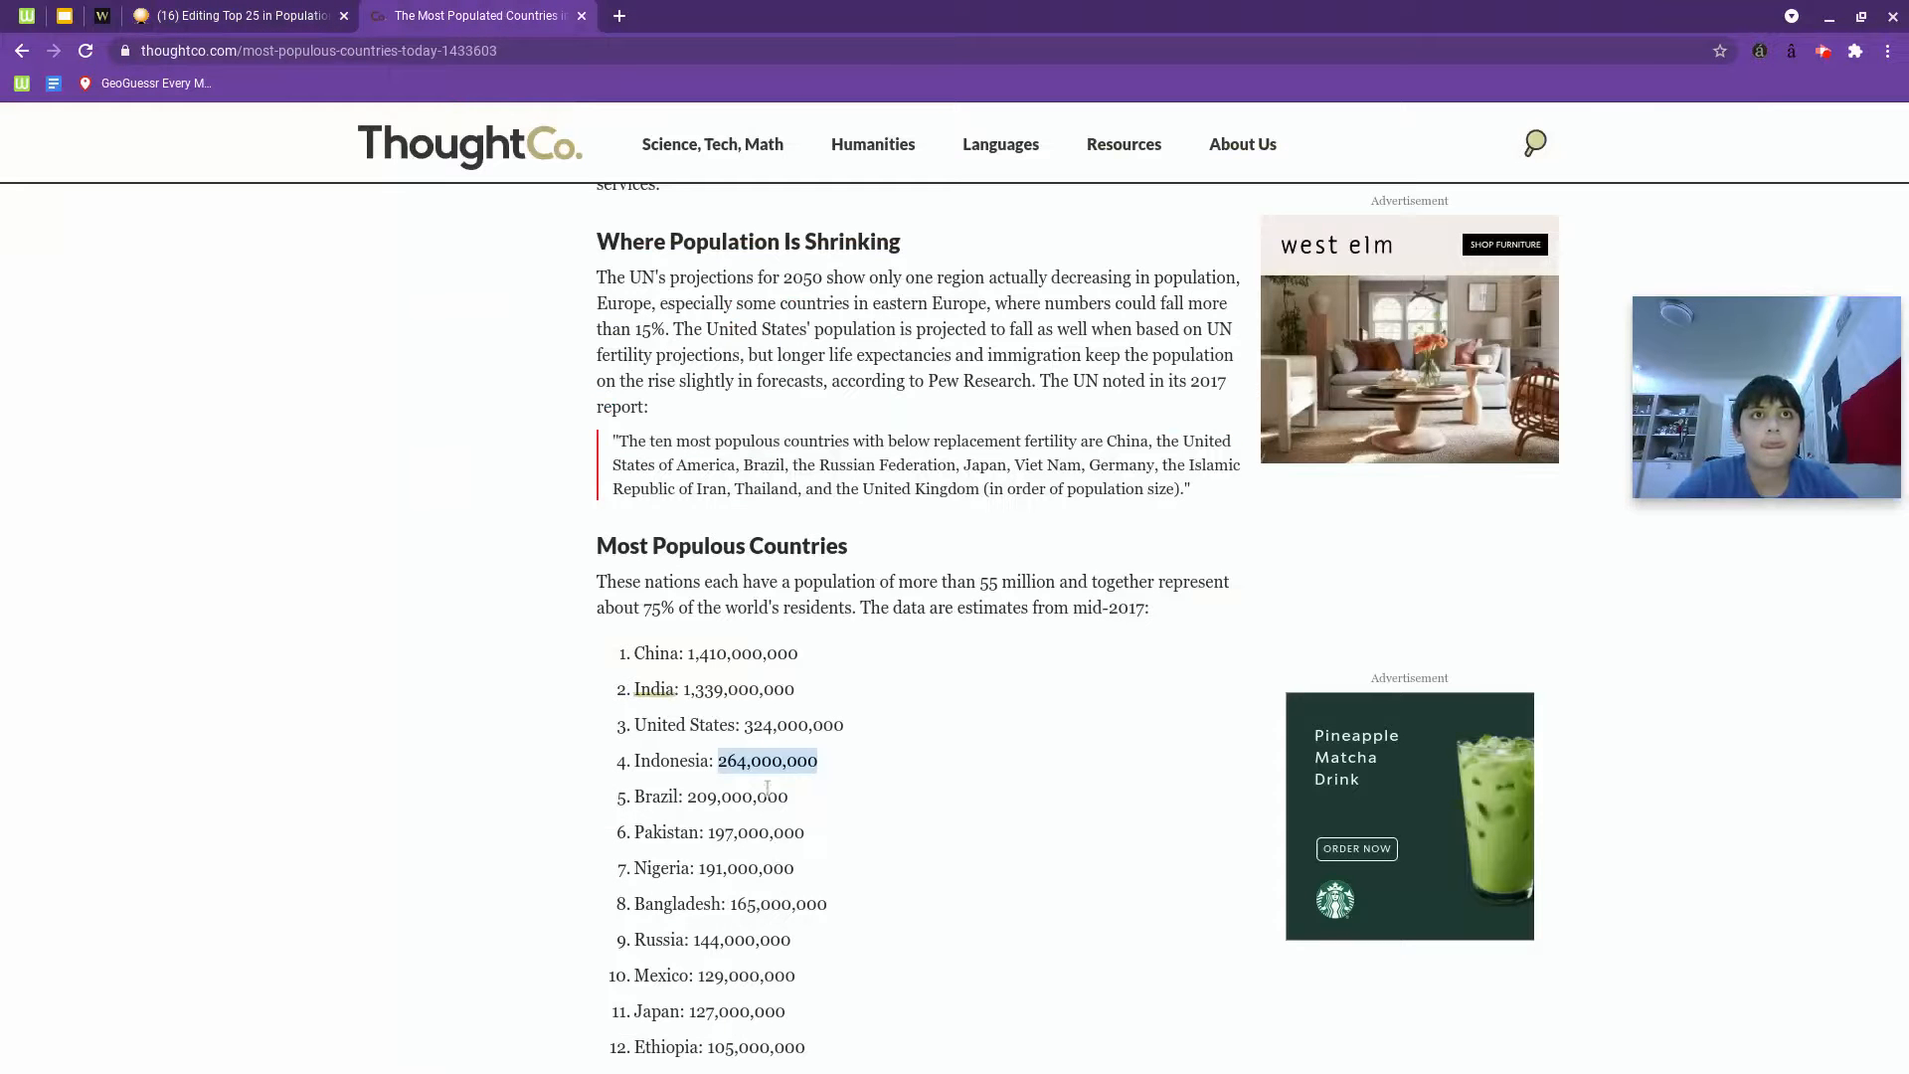
pyautogui.moveTo(790, 797); pyautogui.dragTo(673, 797)
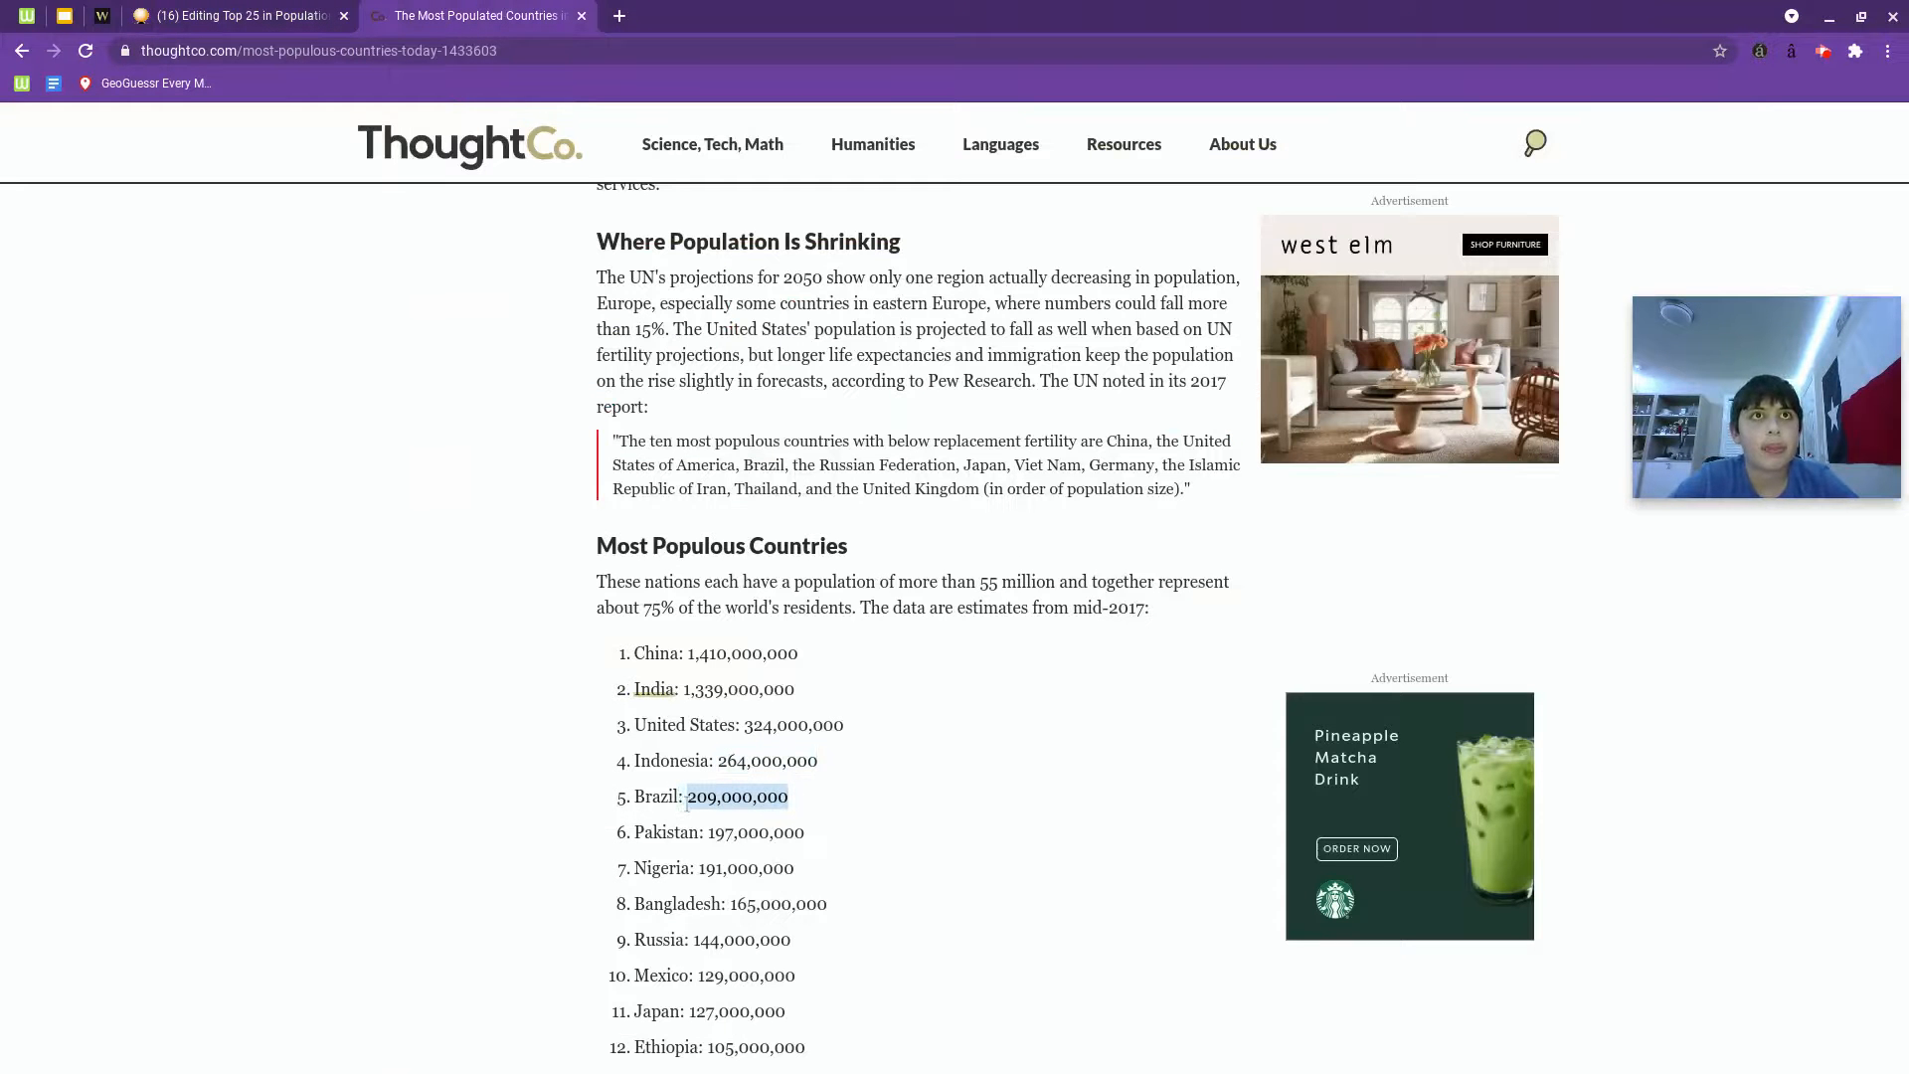
pyautogui.click(240, 15)
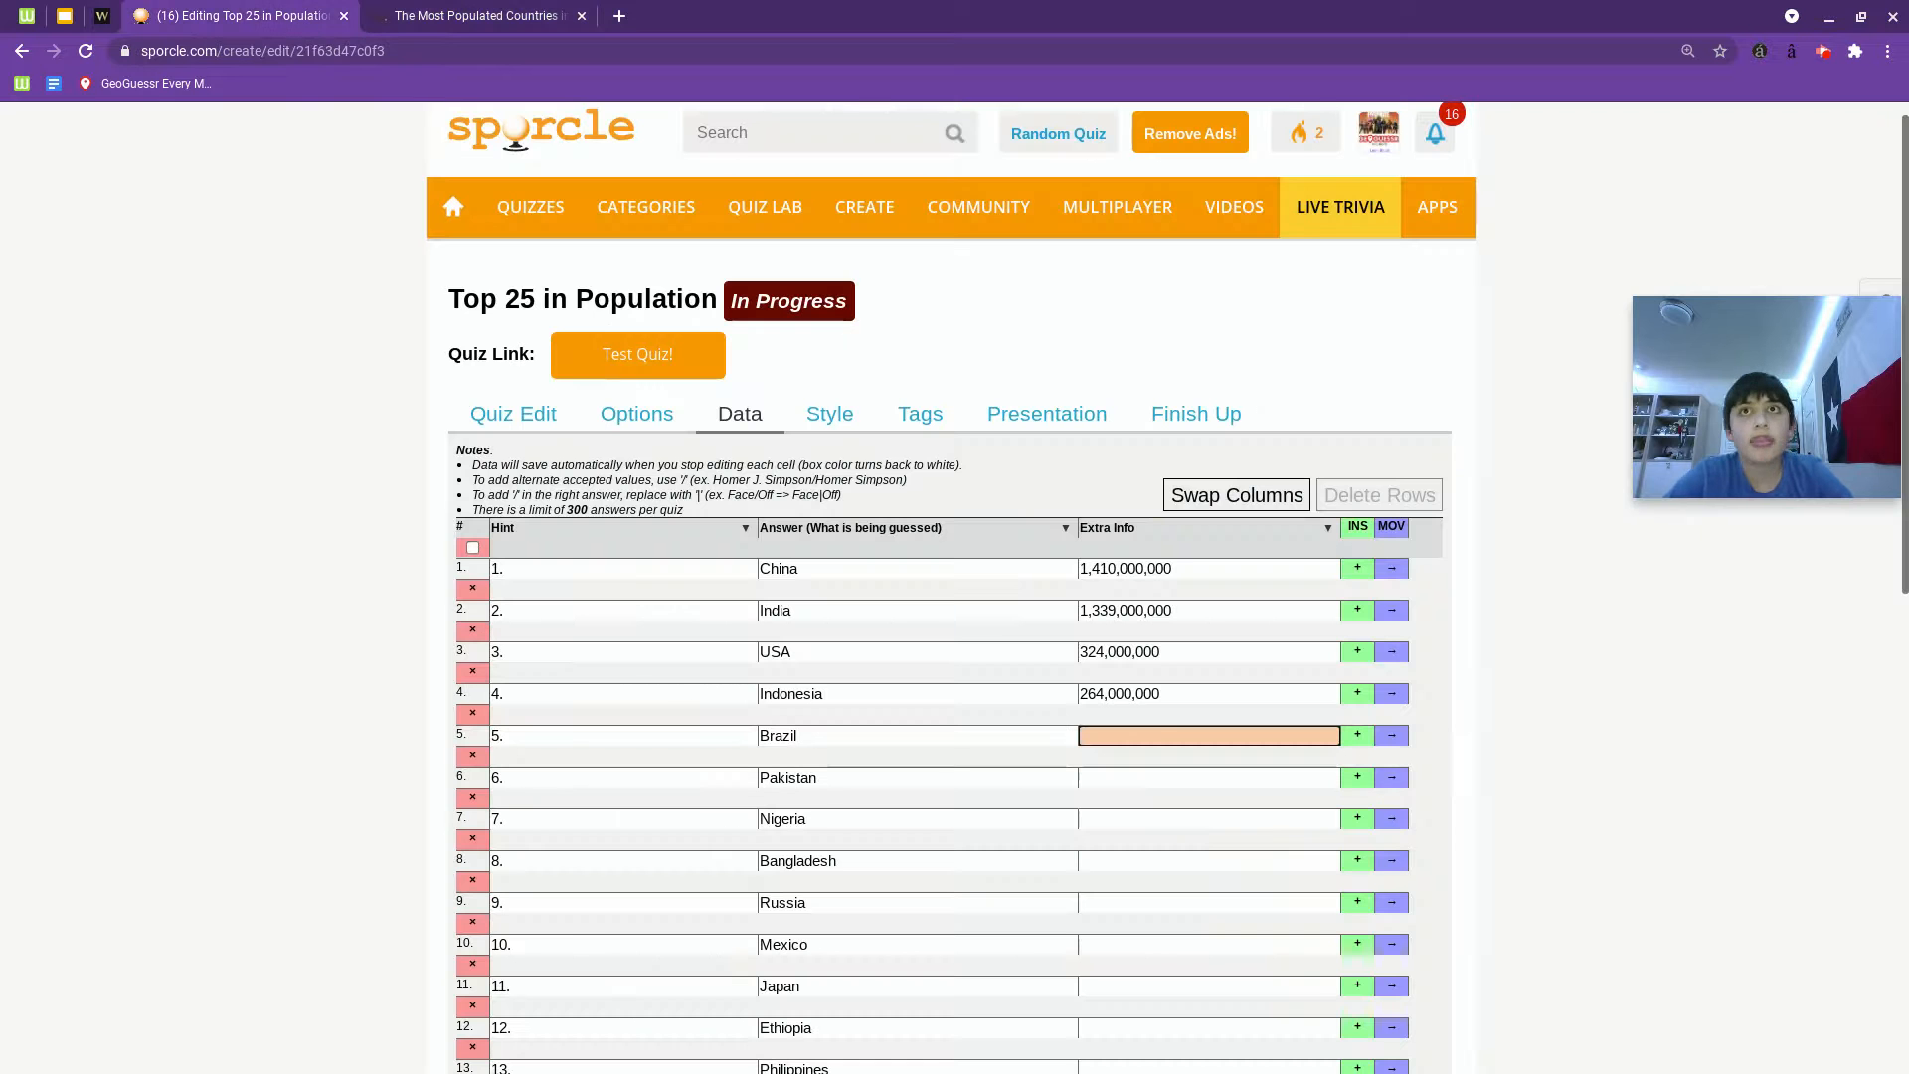
pyautogui.hotkey('ctrl', 'v')
# Copy Pakistan's population 197,000,000 into its Extra Info cell.
pyautogui.click(1092, 776)
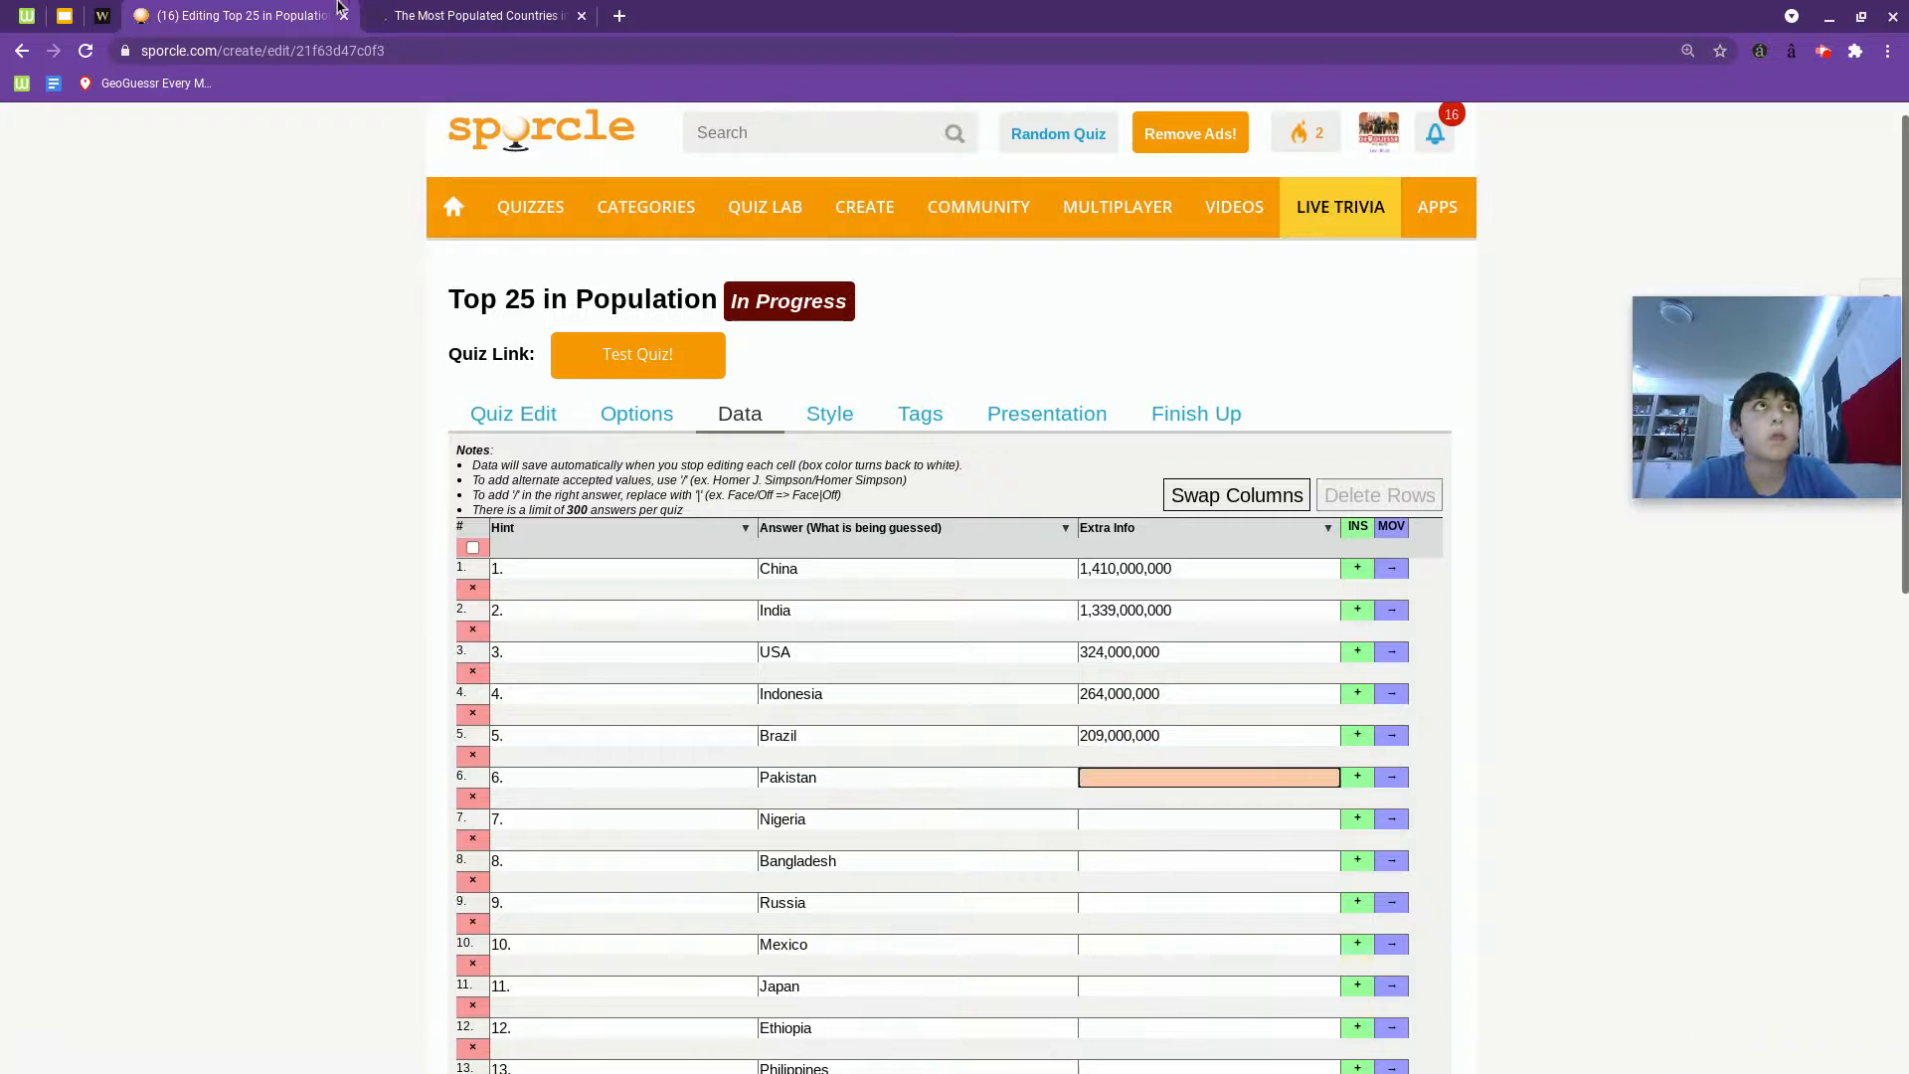
pyautogui.click(479, 16)
pyautogui.moveTo(809, 832); pyautogui.dragTo(701, 832)
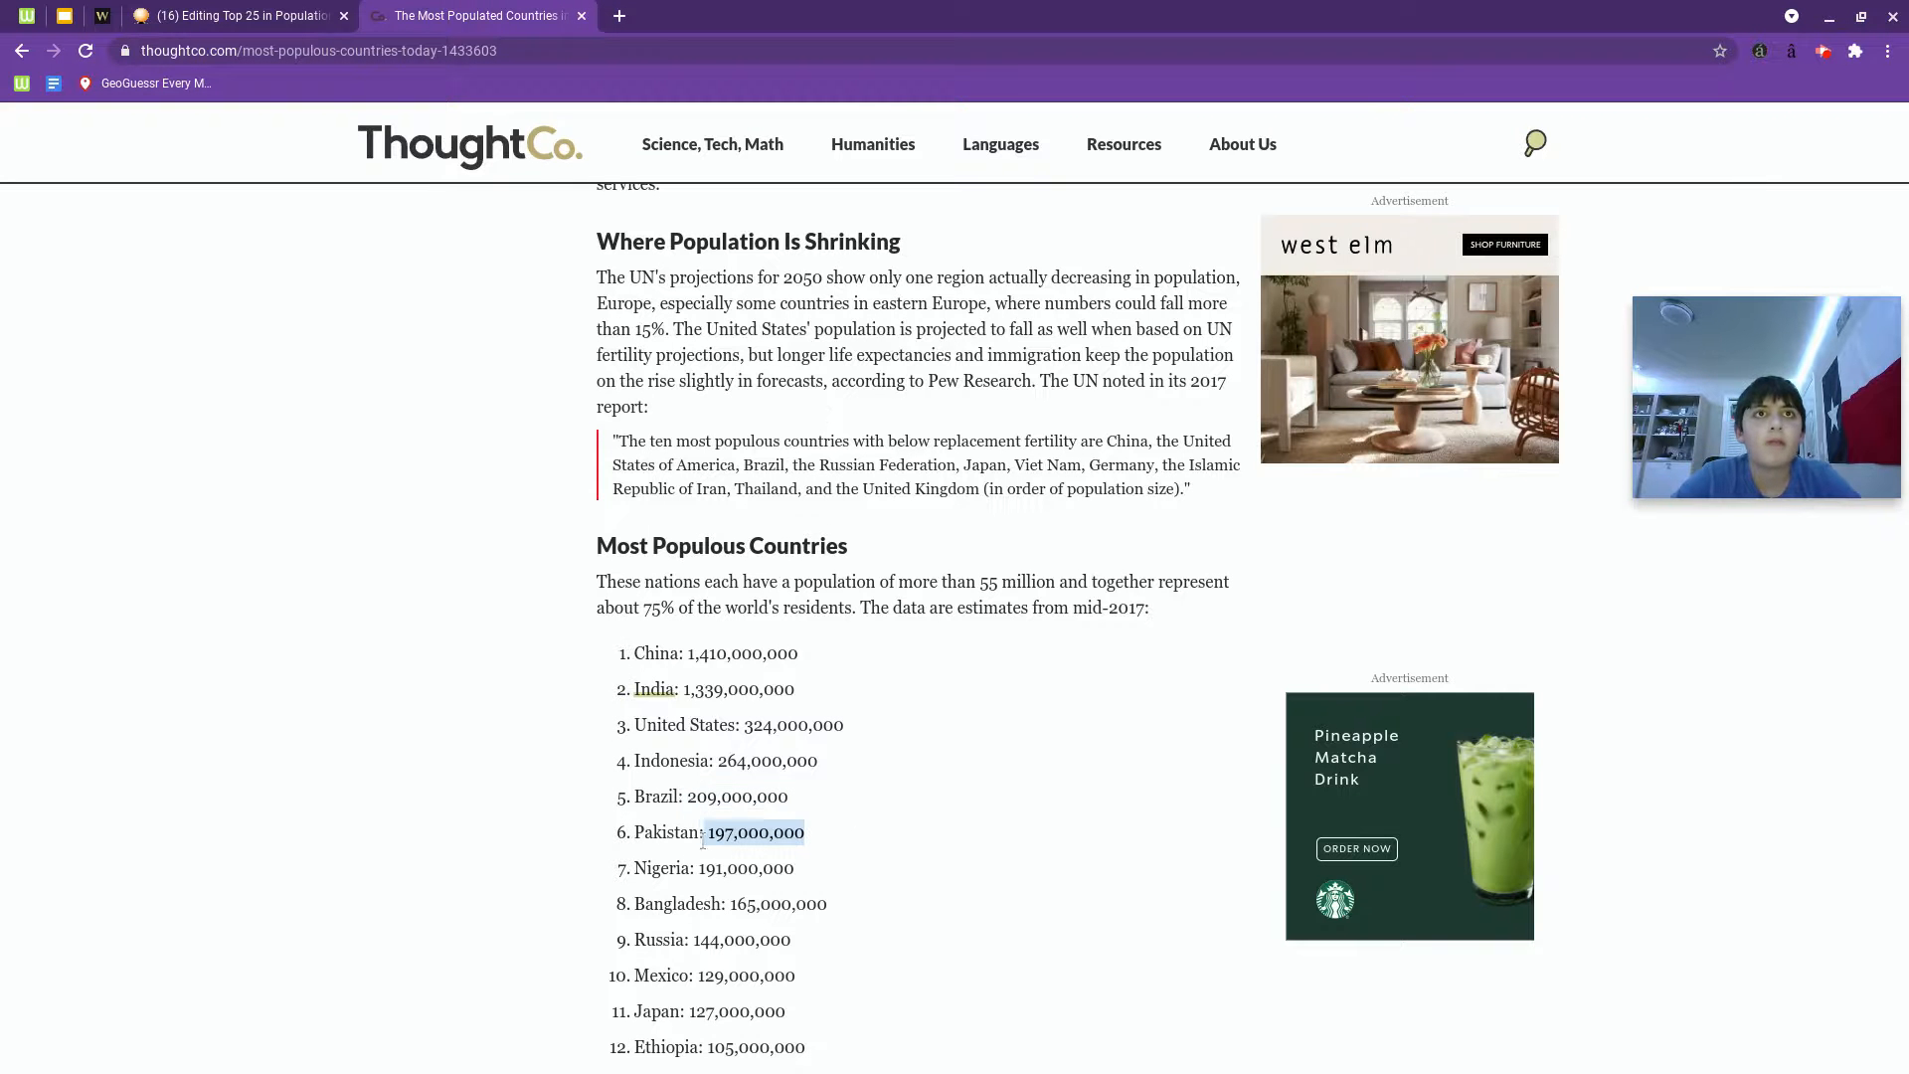
pyautogui.hotkey('ctrl', 'c')
pyautogui.click(240, 16)
pyautogui.hotkey('ctrl', 'v')
# Fill in Nigeria's 191,000,000 and Bangladesh's 165,000,000 copied from the ThoughtCo list.
pyautogui.click(1148, 819)
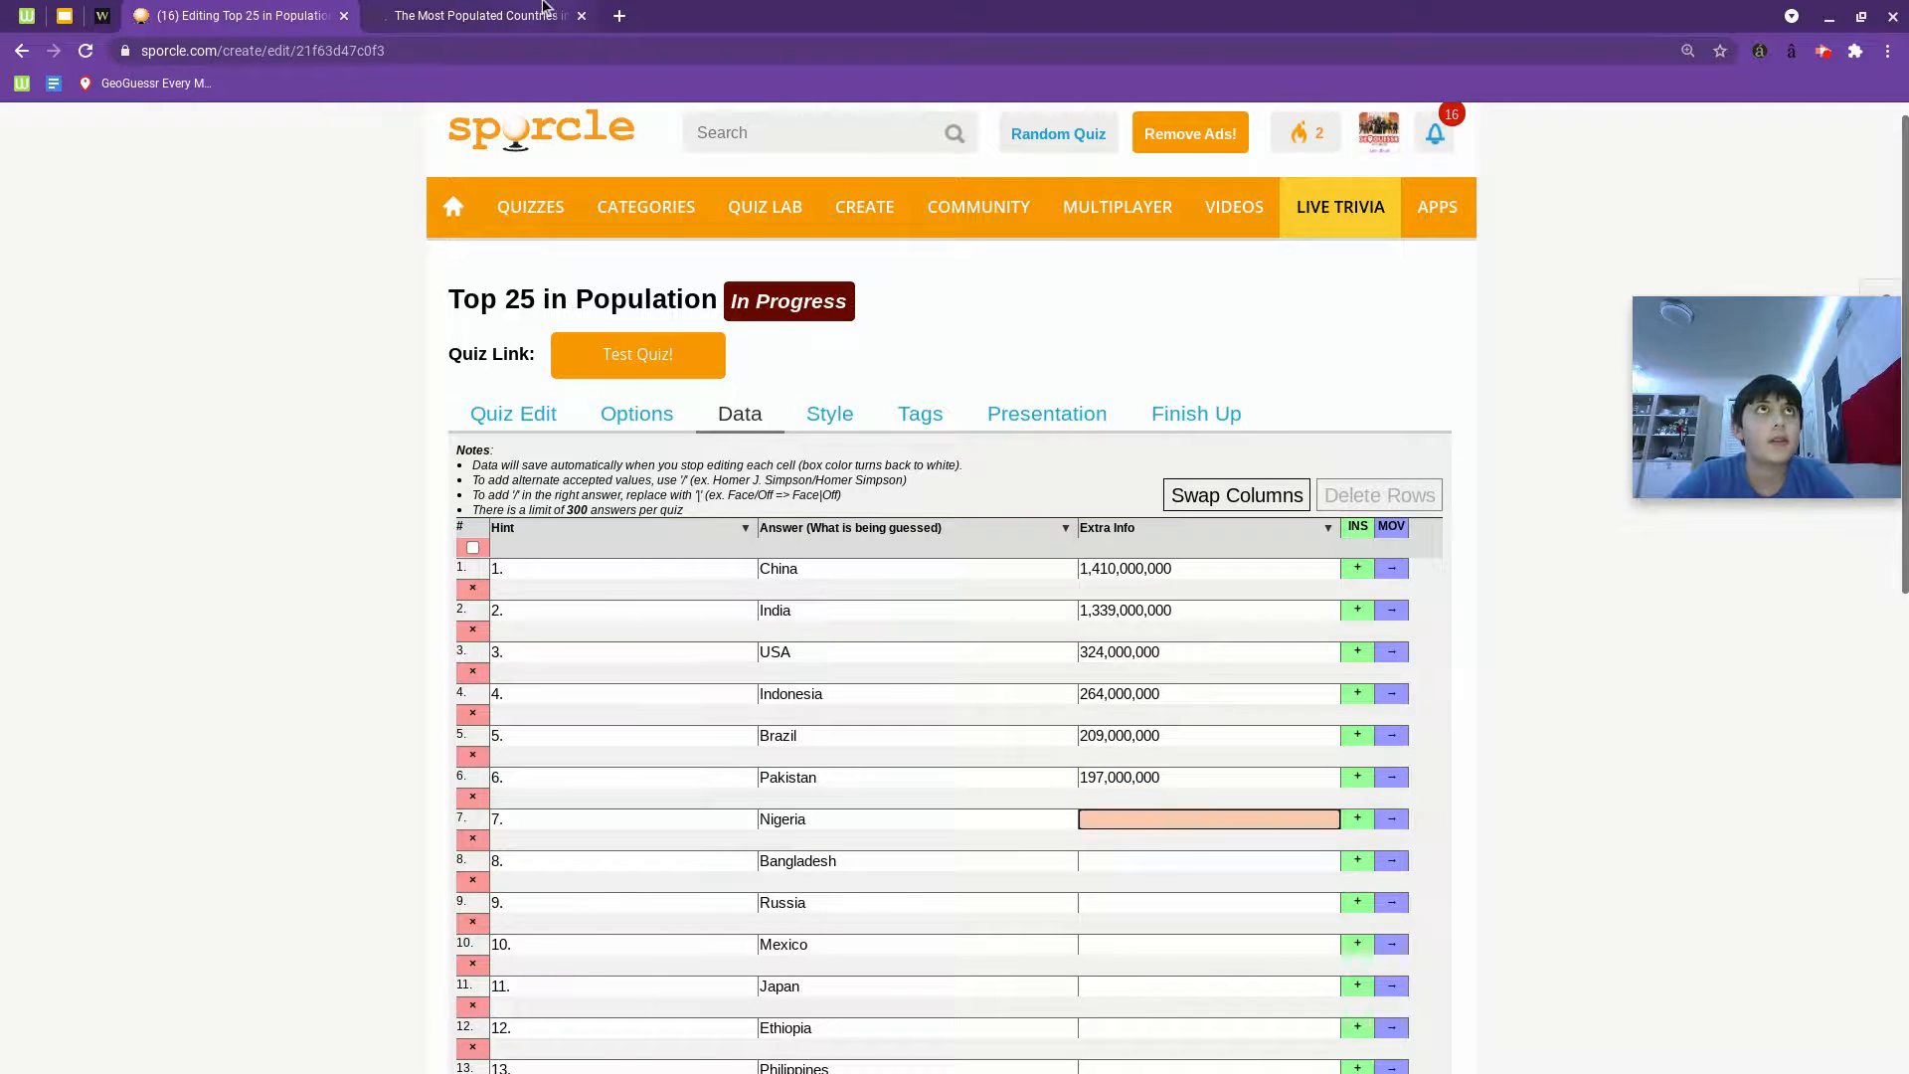
pyautogui.click(478, 16)
pyautogui.moveTo(794, 868); pyautogui.dragTo(696, 867)
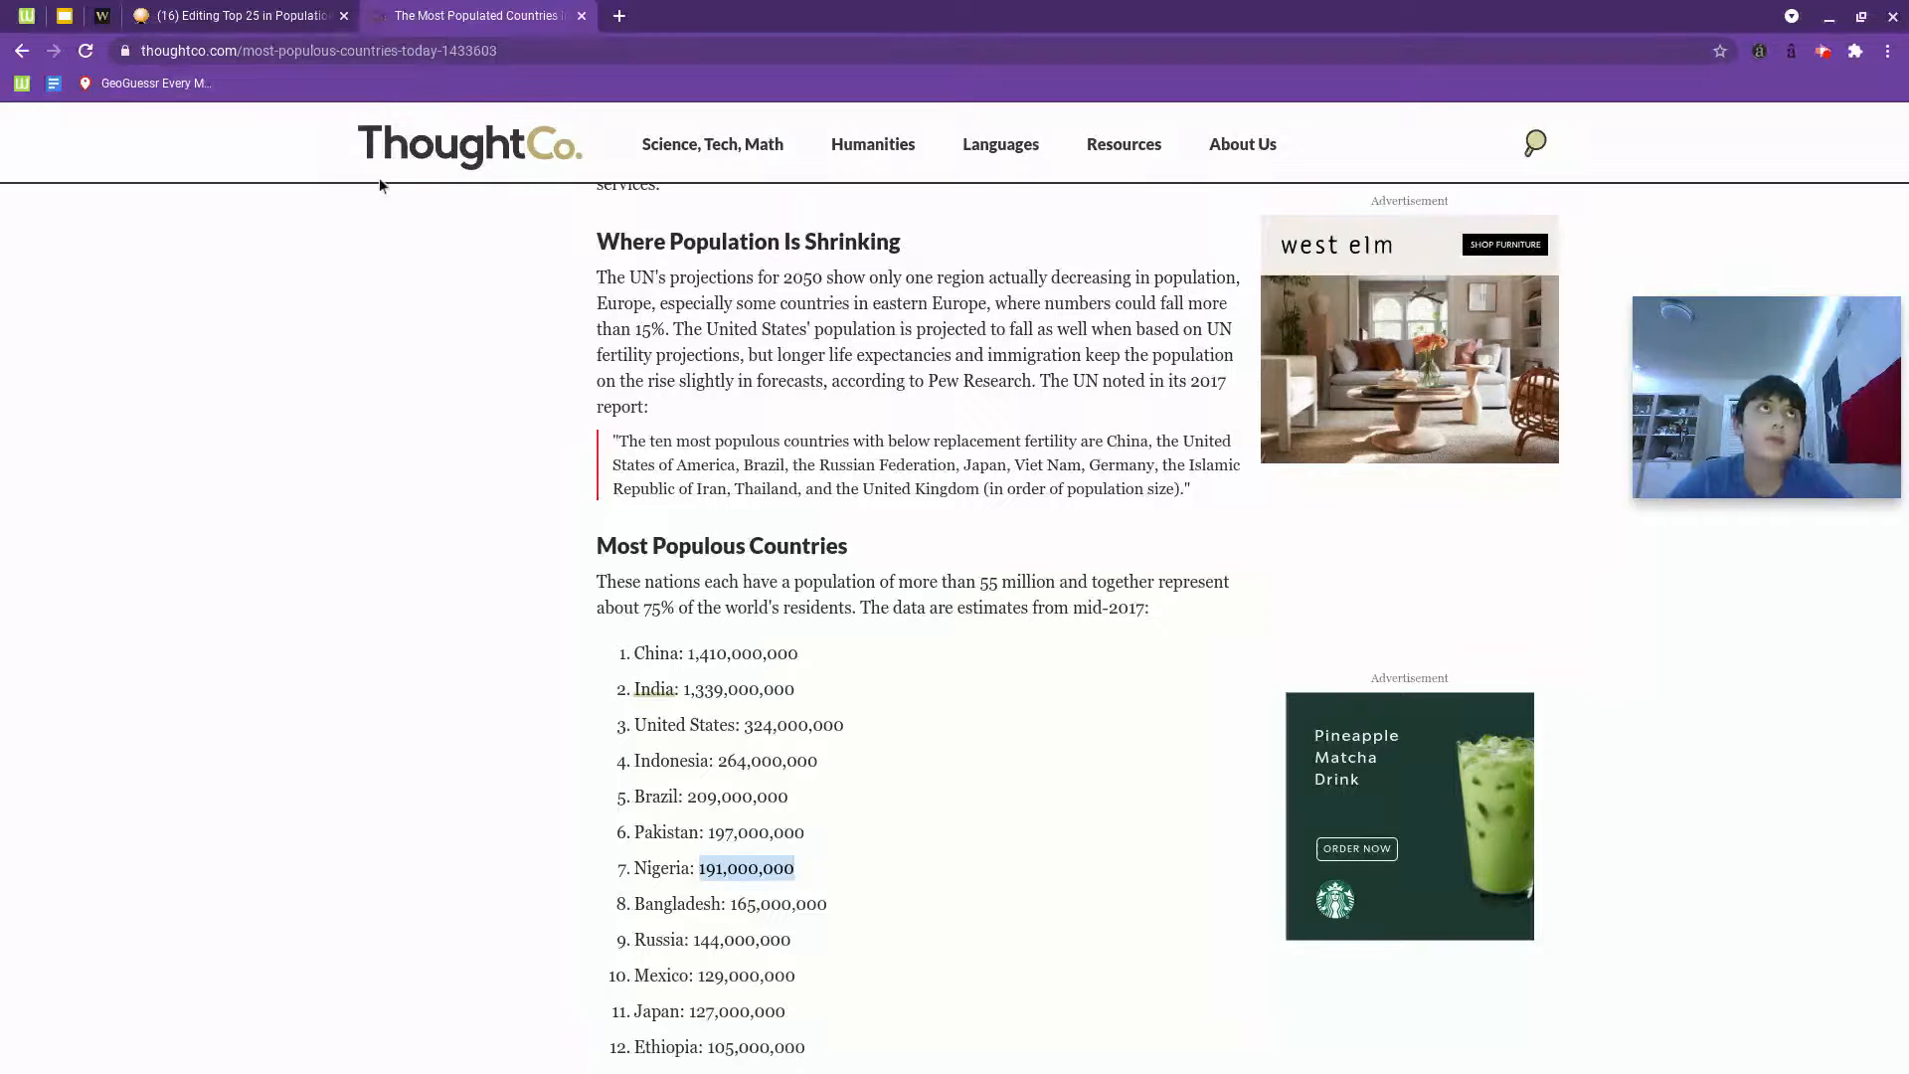
pyautogui.click(266, 21)
pyautogui.hotkey('ctrl', 'v')
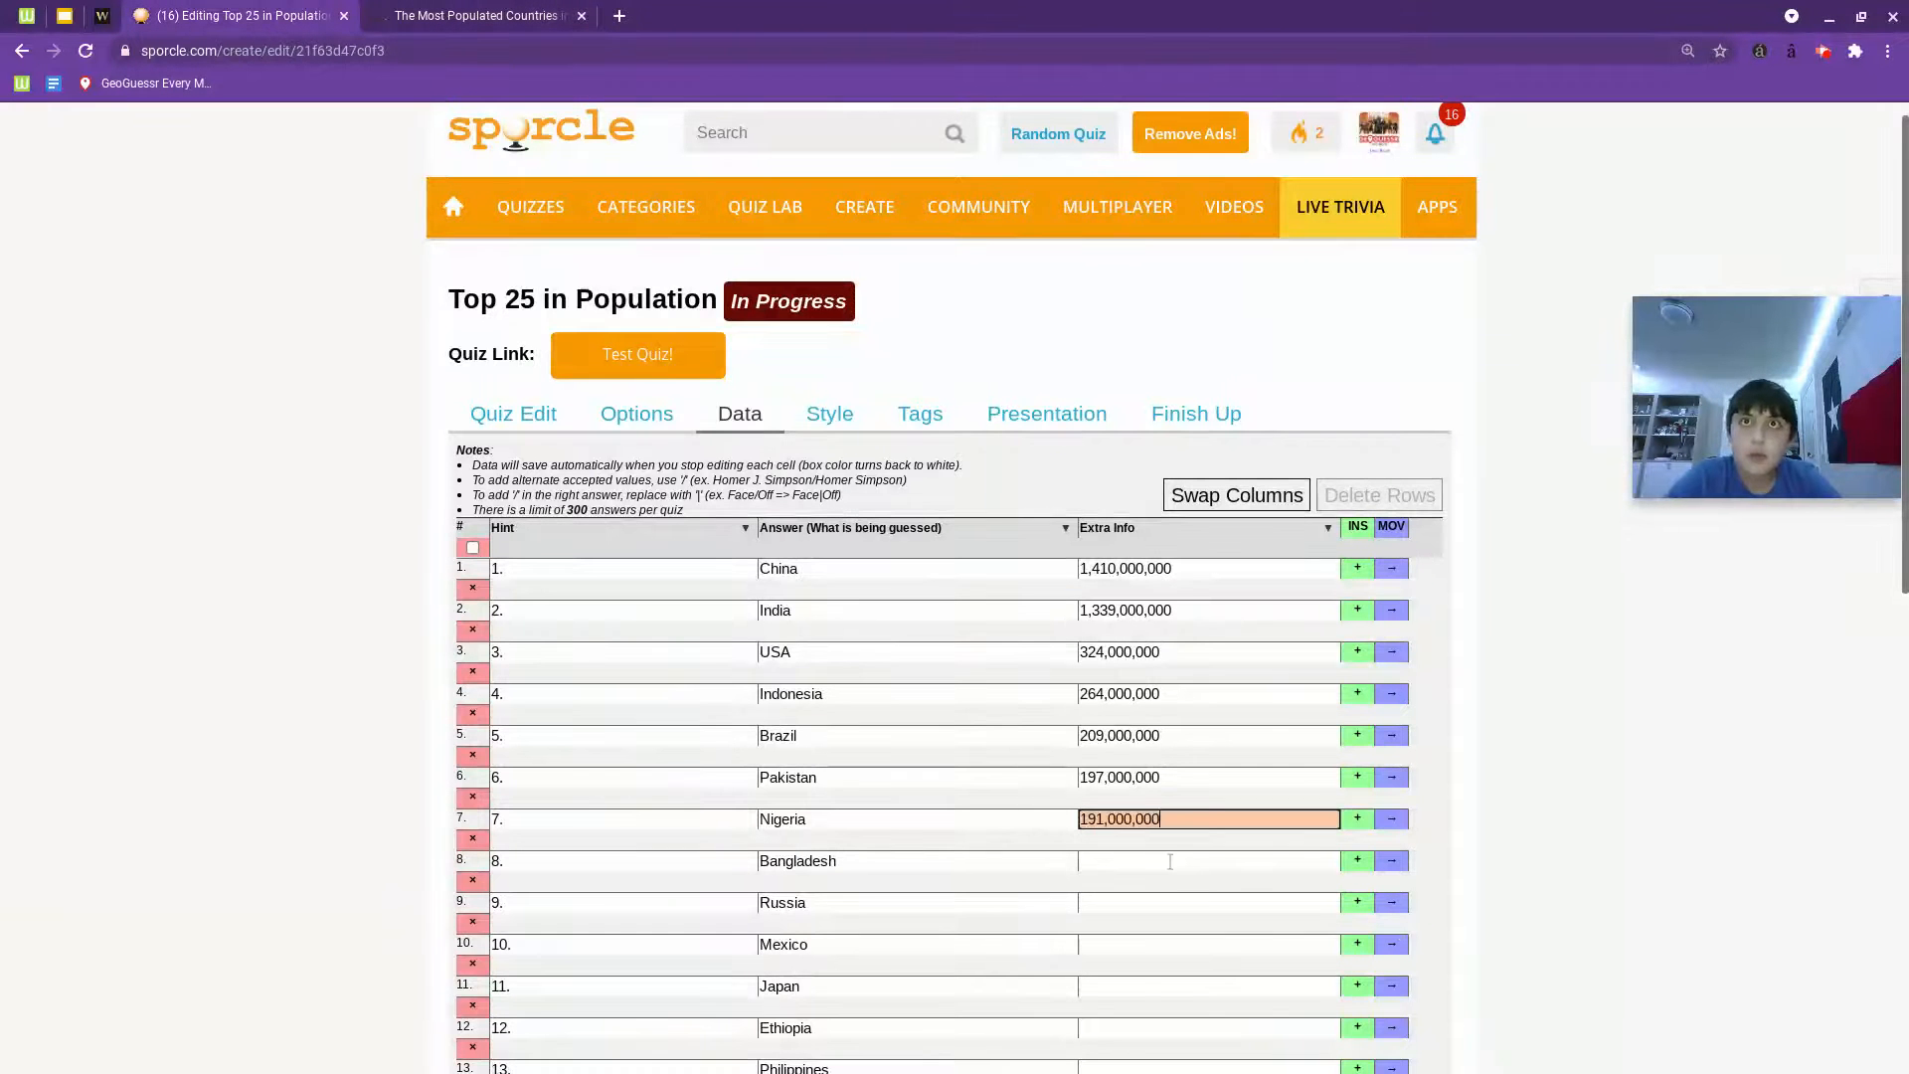
pyautogui.press('Return')
pyautogui.click(525, 12)
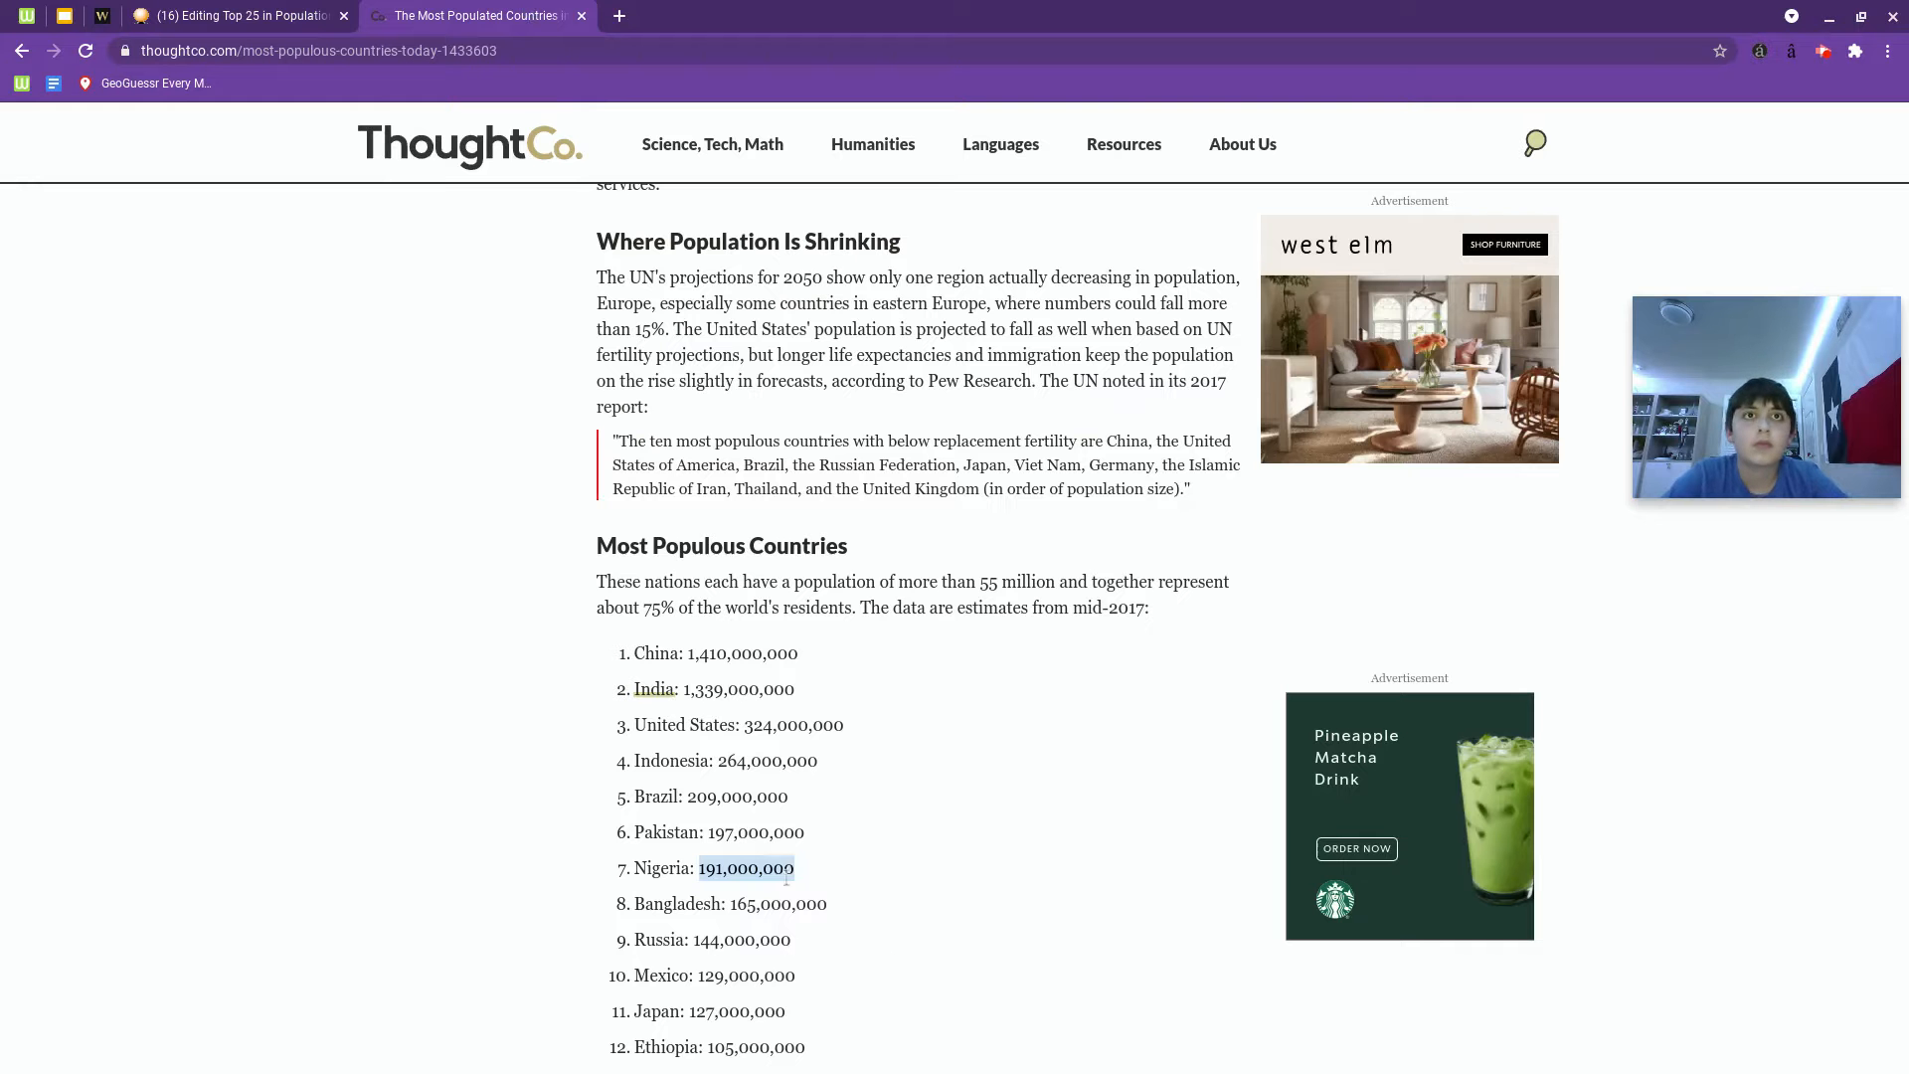
pyautogui.moveTo(830, 903); pyautogui.dragTo(728, 902)
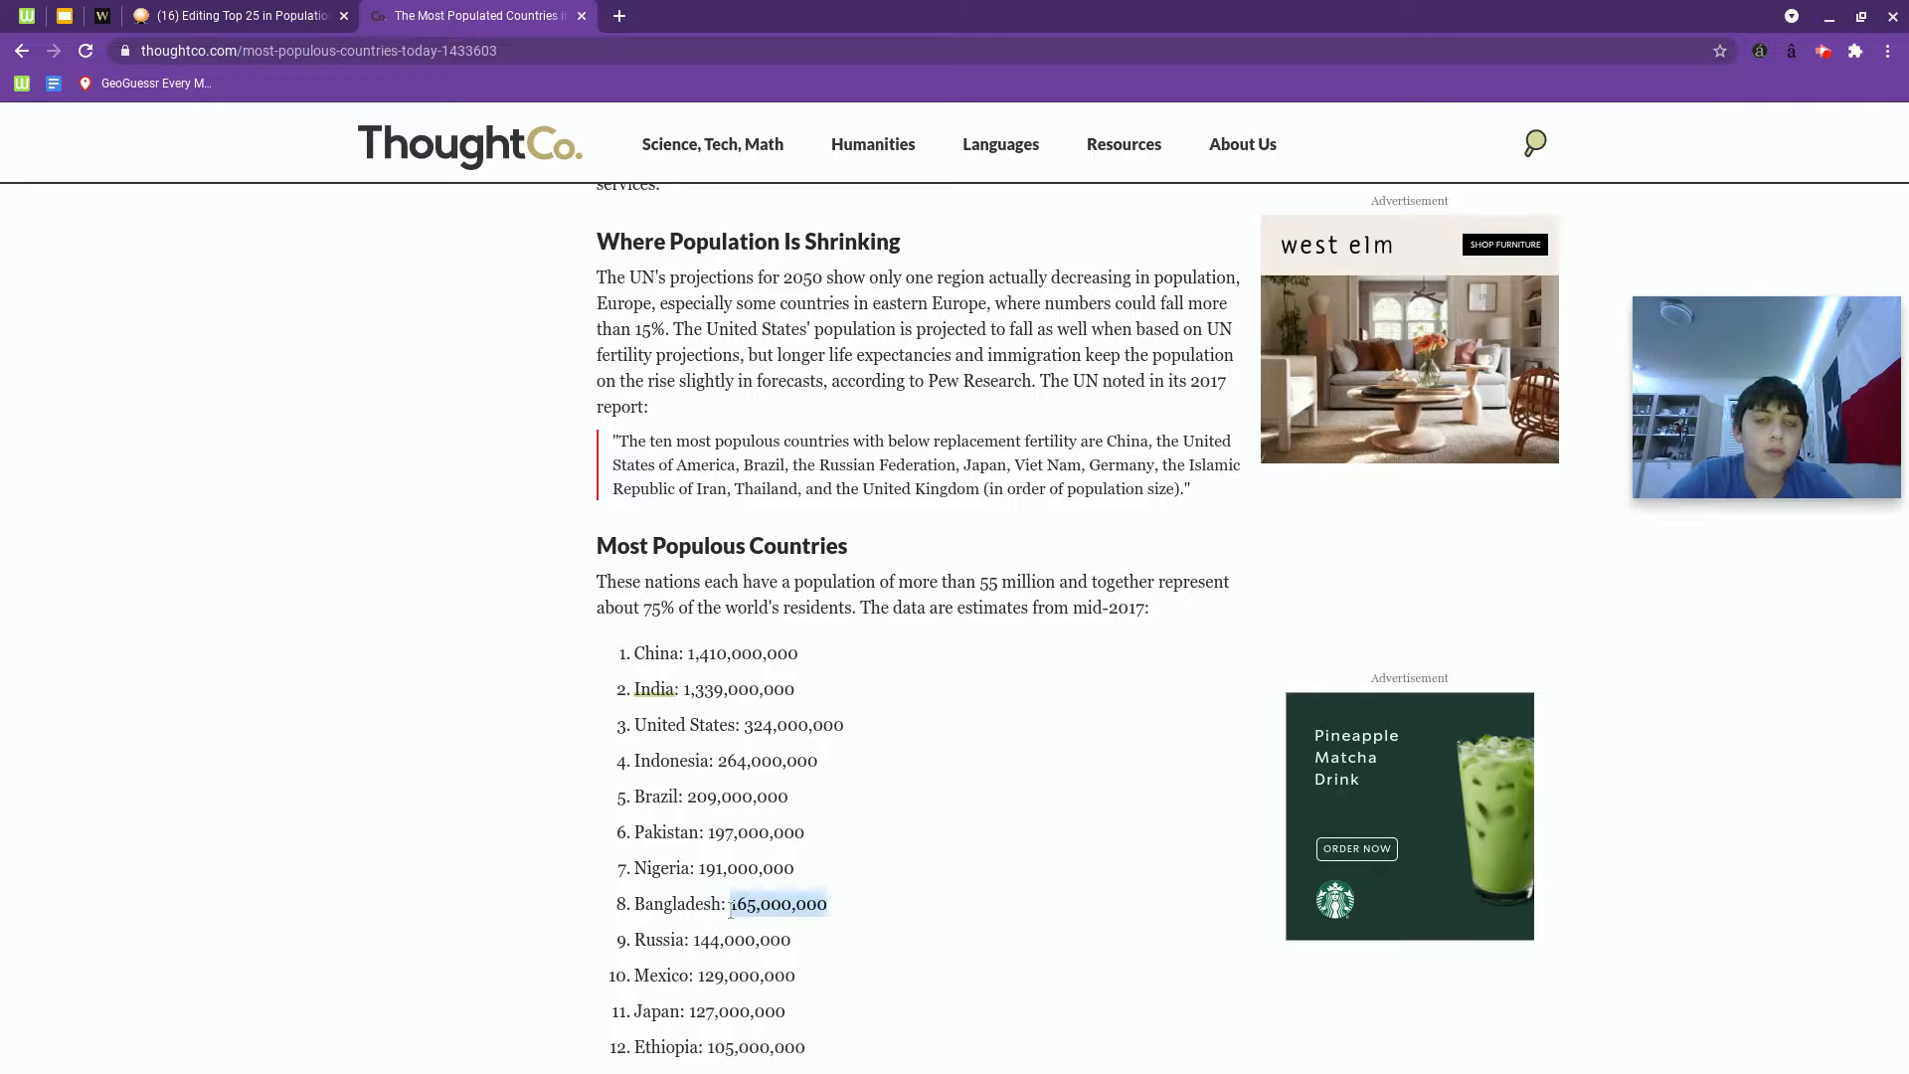
pyautogui.click(217, 16)
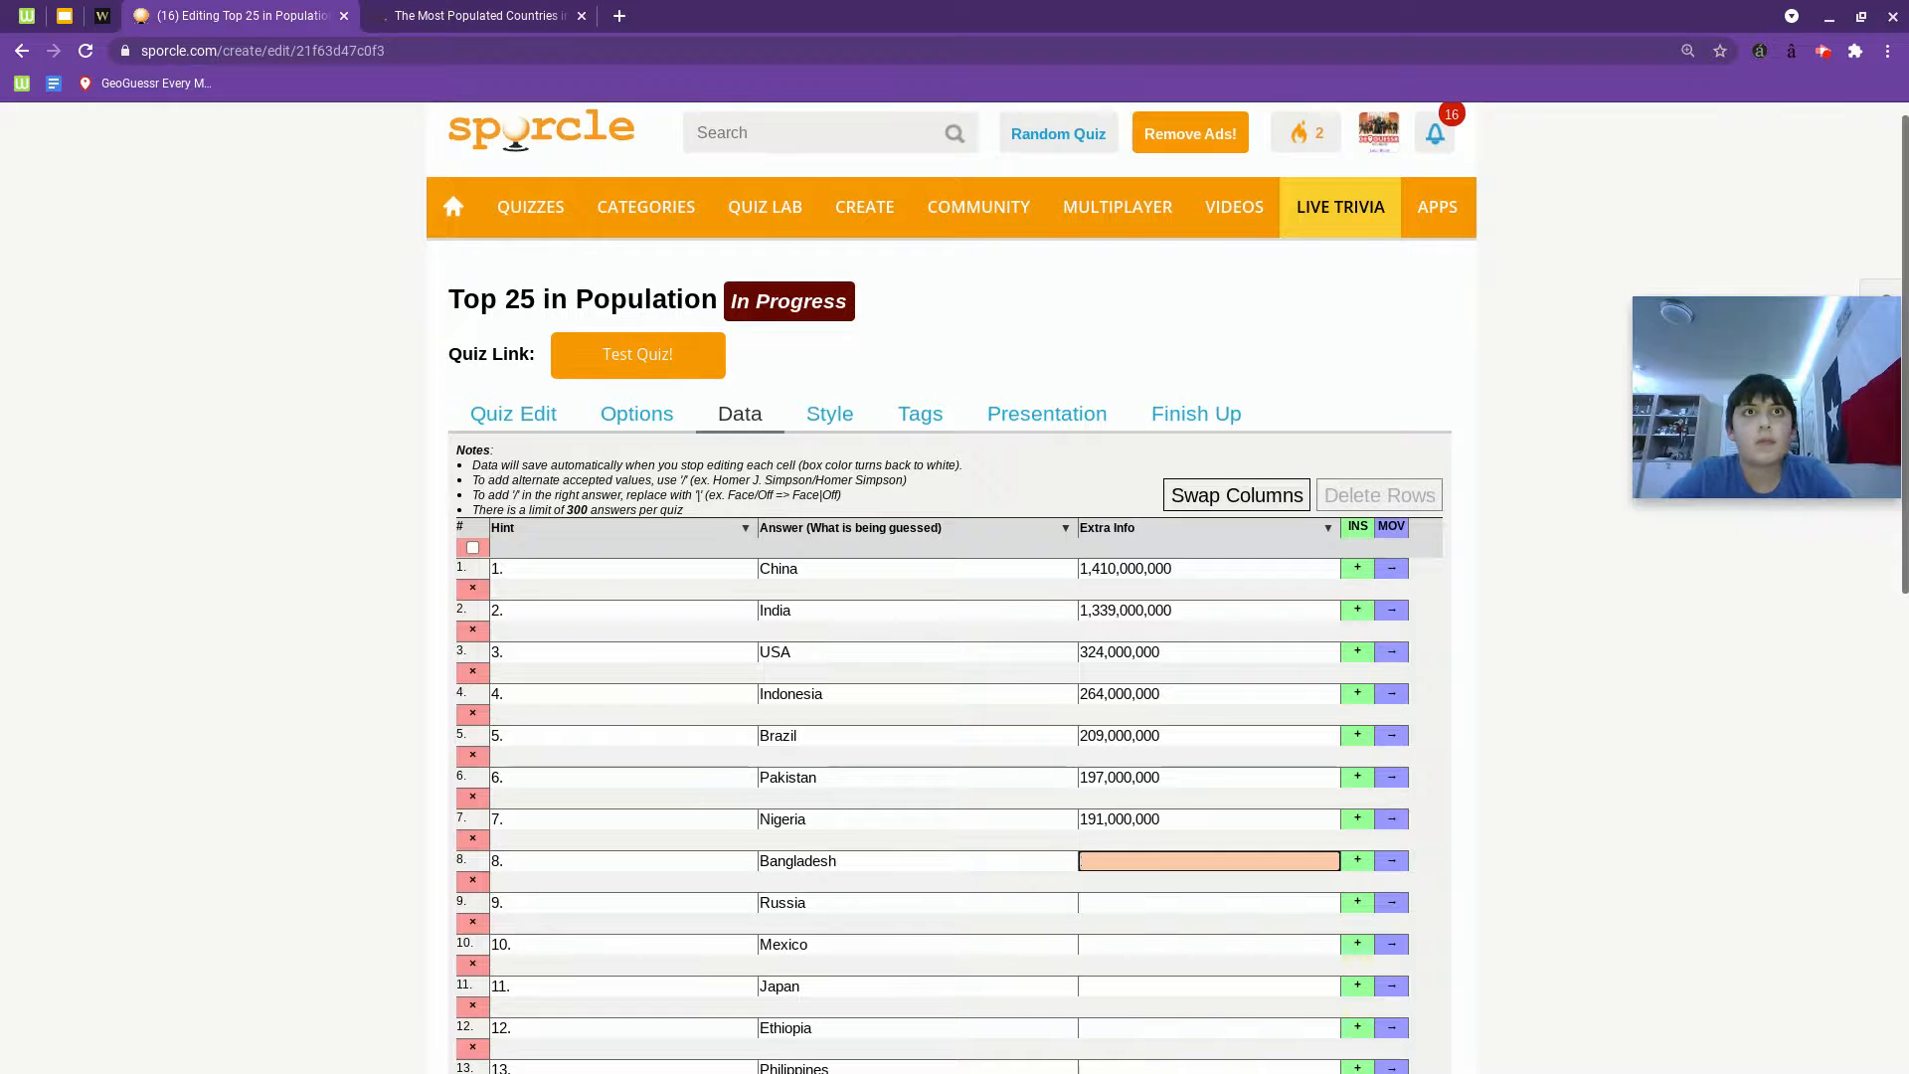
pyautogui.hotkey('ctrl', 'v')
pyautogui.press('Return')
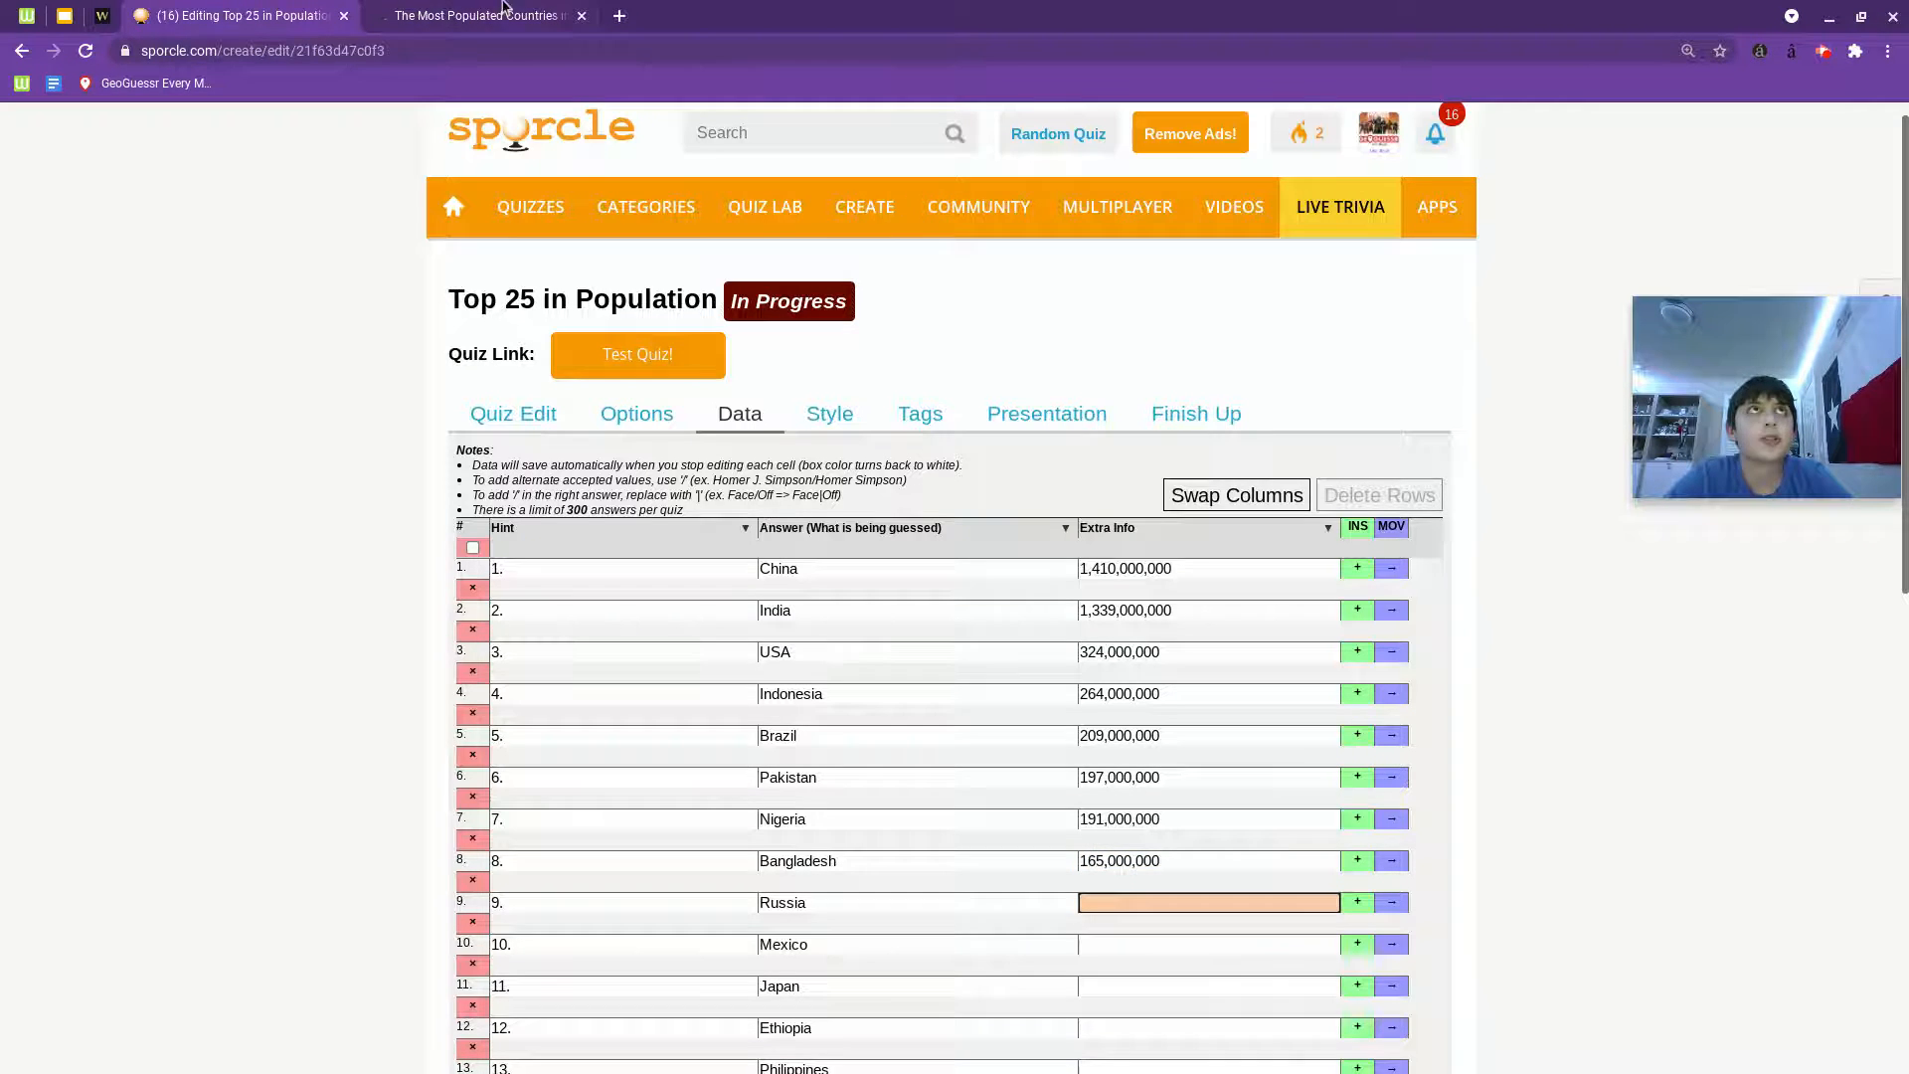
# Fill in Russia's 144,000,000 and Mexico's 129,000,000 from the ThoughtCo list.
pyautogui.click(478, 15)
pyautogui.moveTo(793, 939); pyautogui.dragTo(697, 939)
pyautogui.hotkey('ctrl', 'c')
pyautogui.click(239, 15)
pyautogui.hotkey('ctrl', 'v')
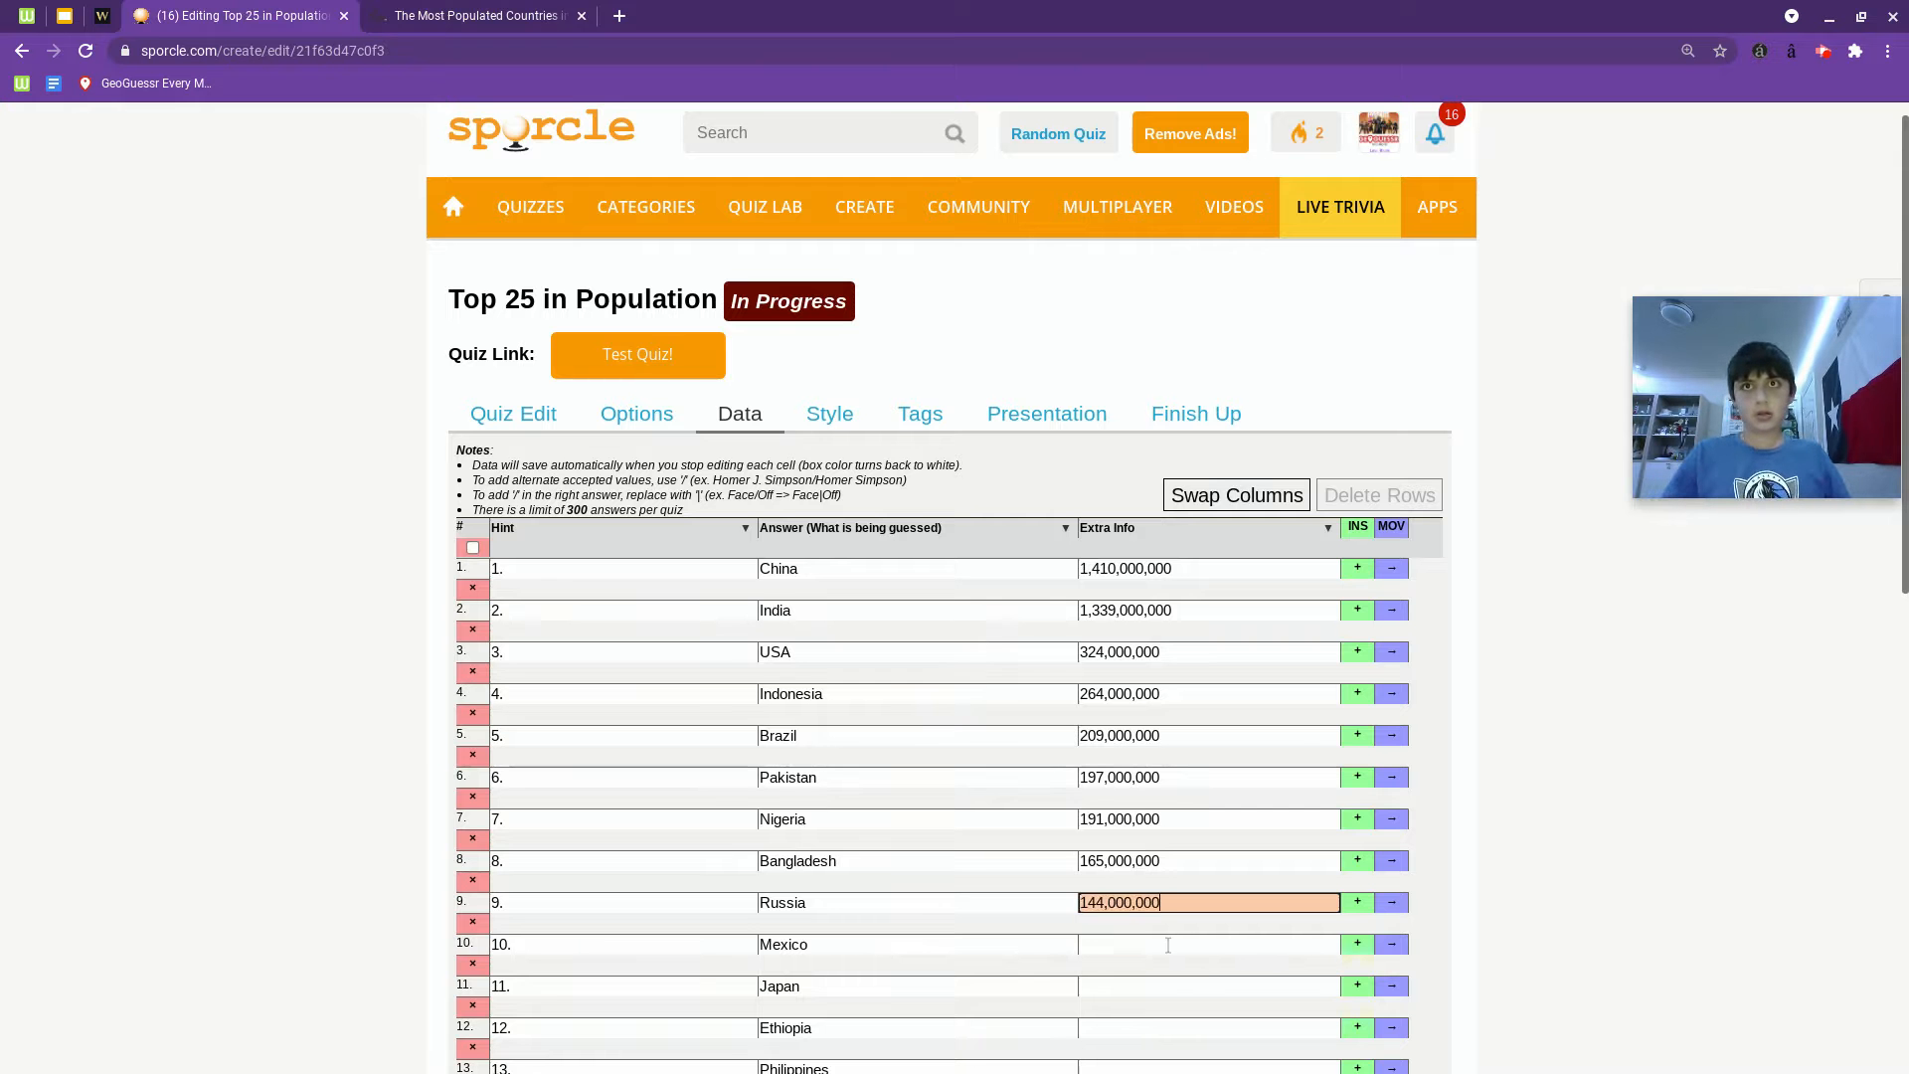
pyautogui.press('Return')
pyautogui.click(477, 15)
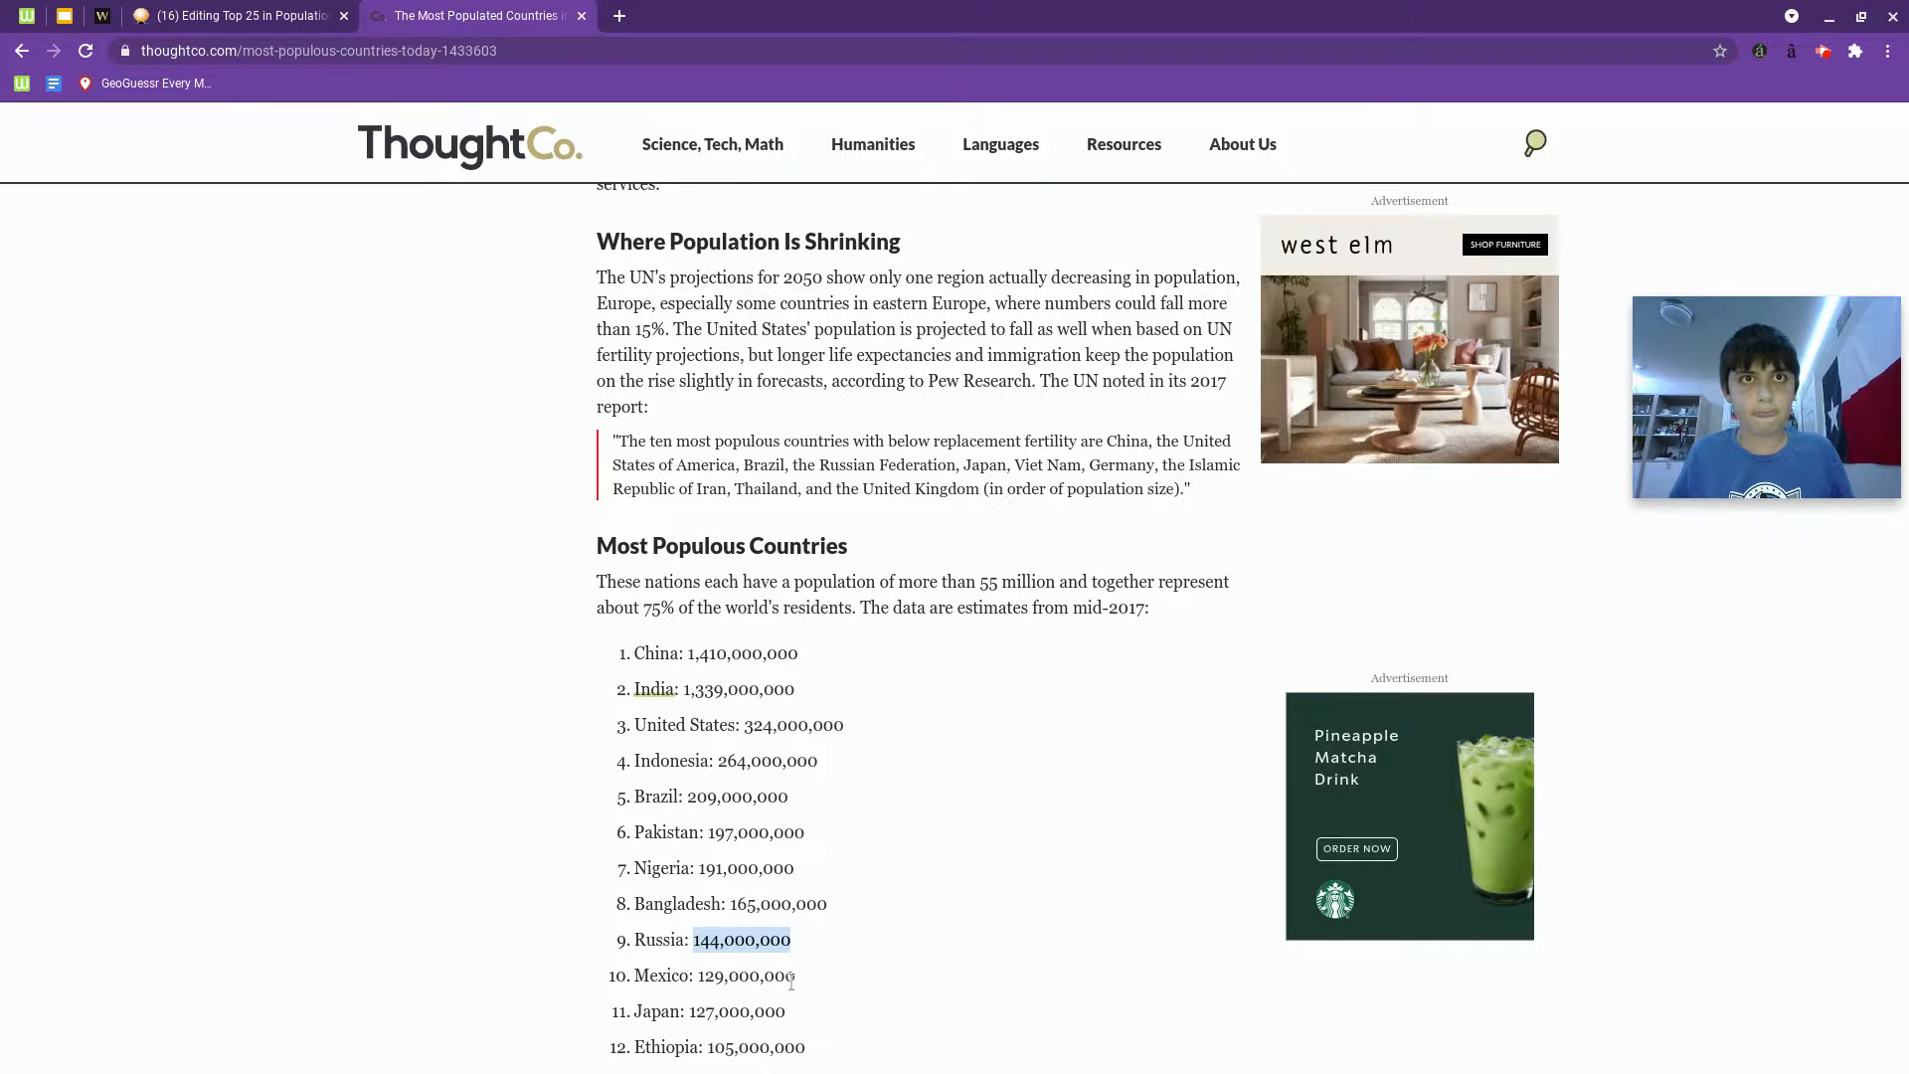
pyautogui.moveTo(795, 977); pyautogui.dragTo(710, 993)
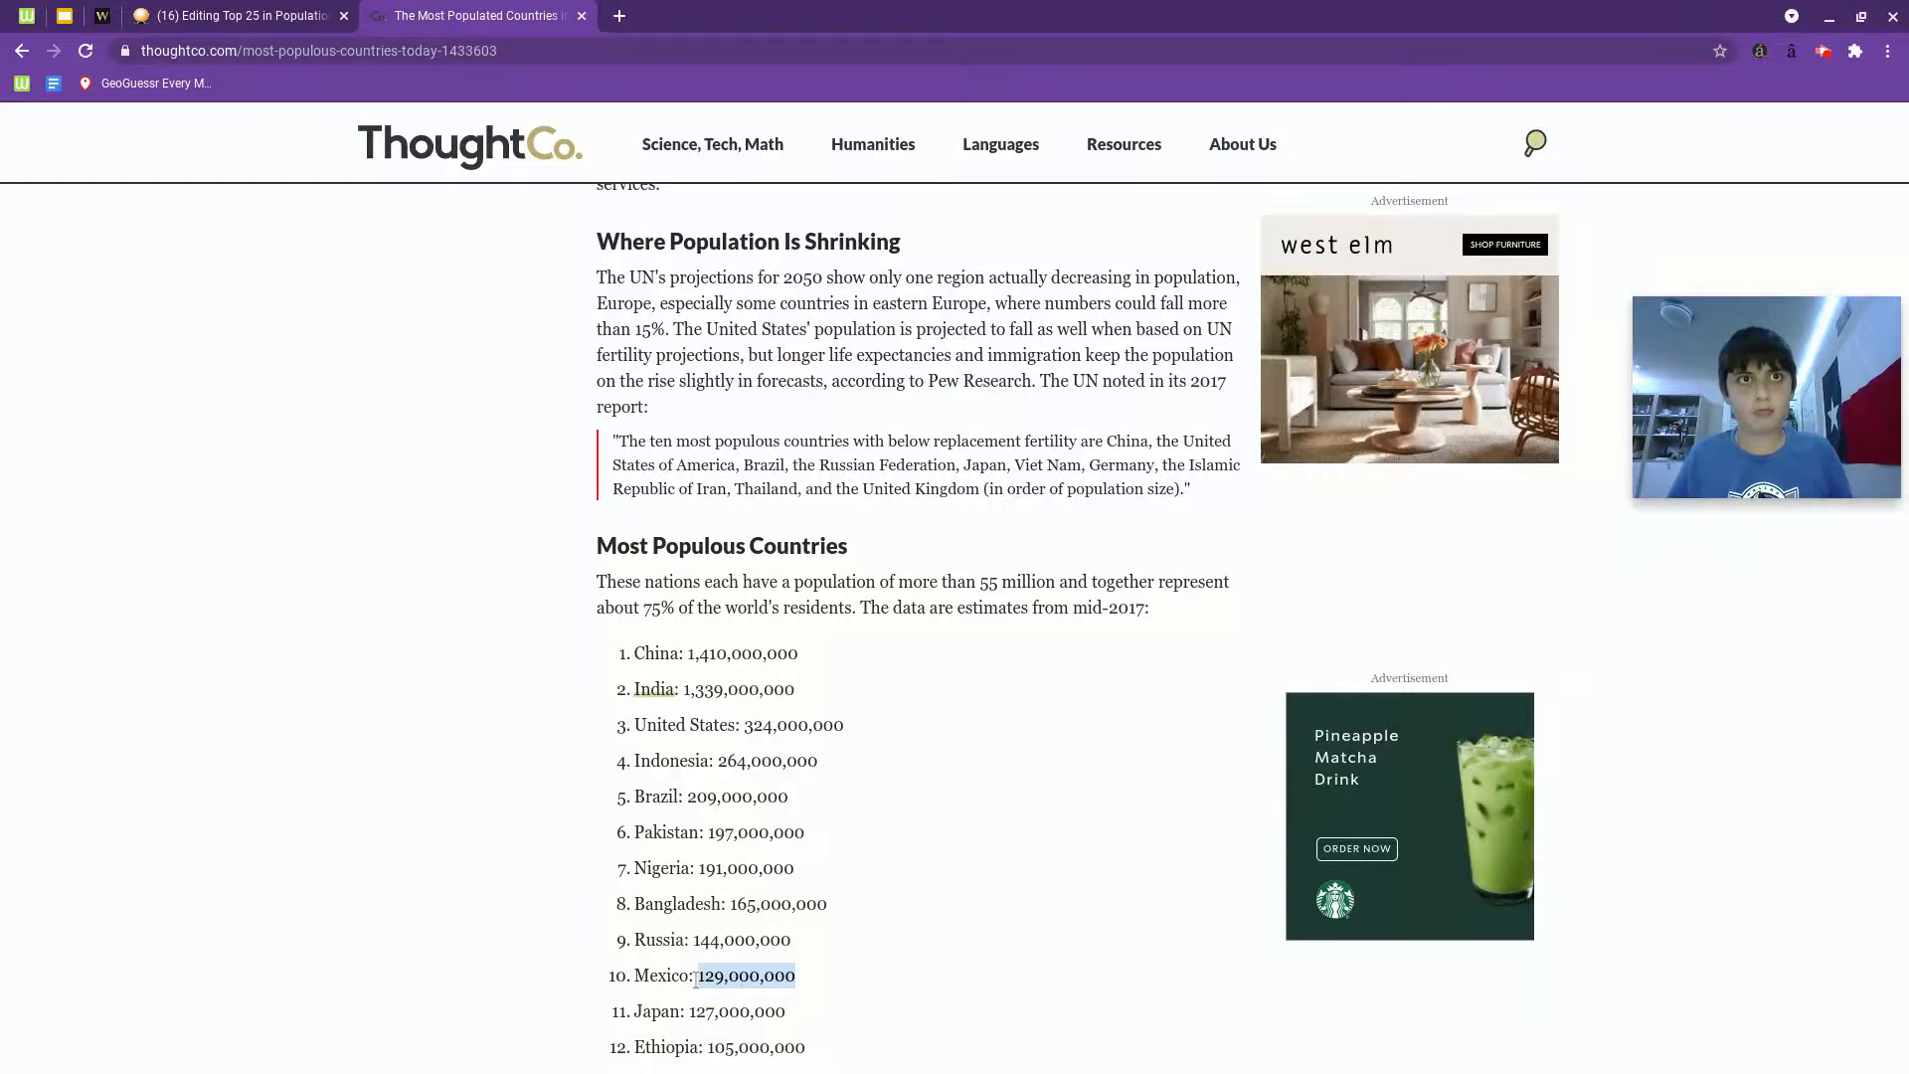
pyautogui.click(232, 16)
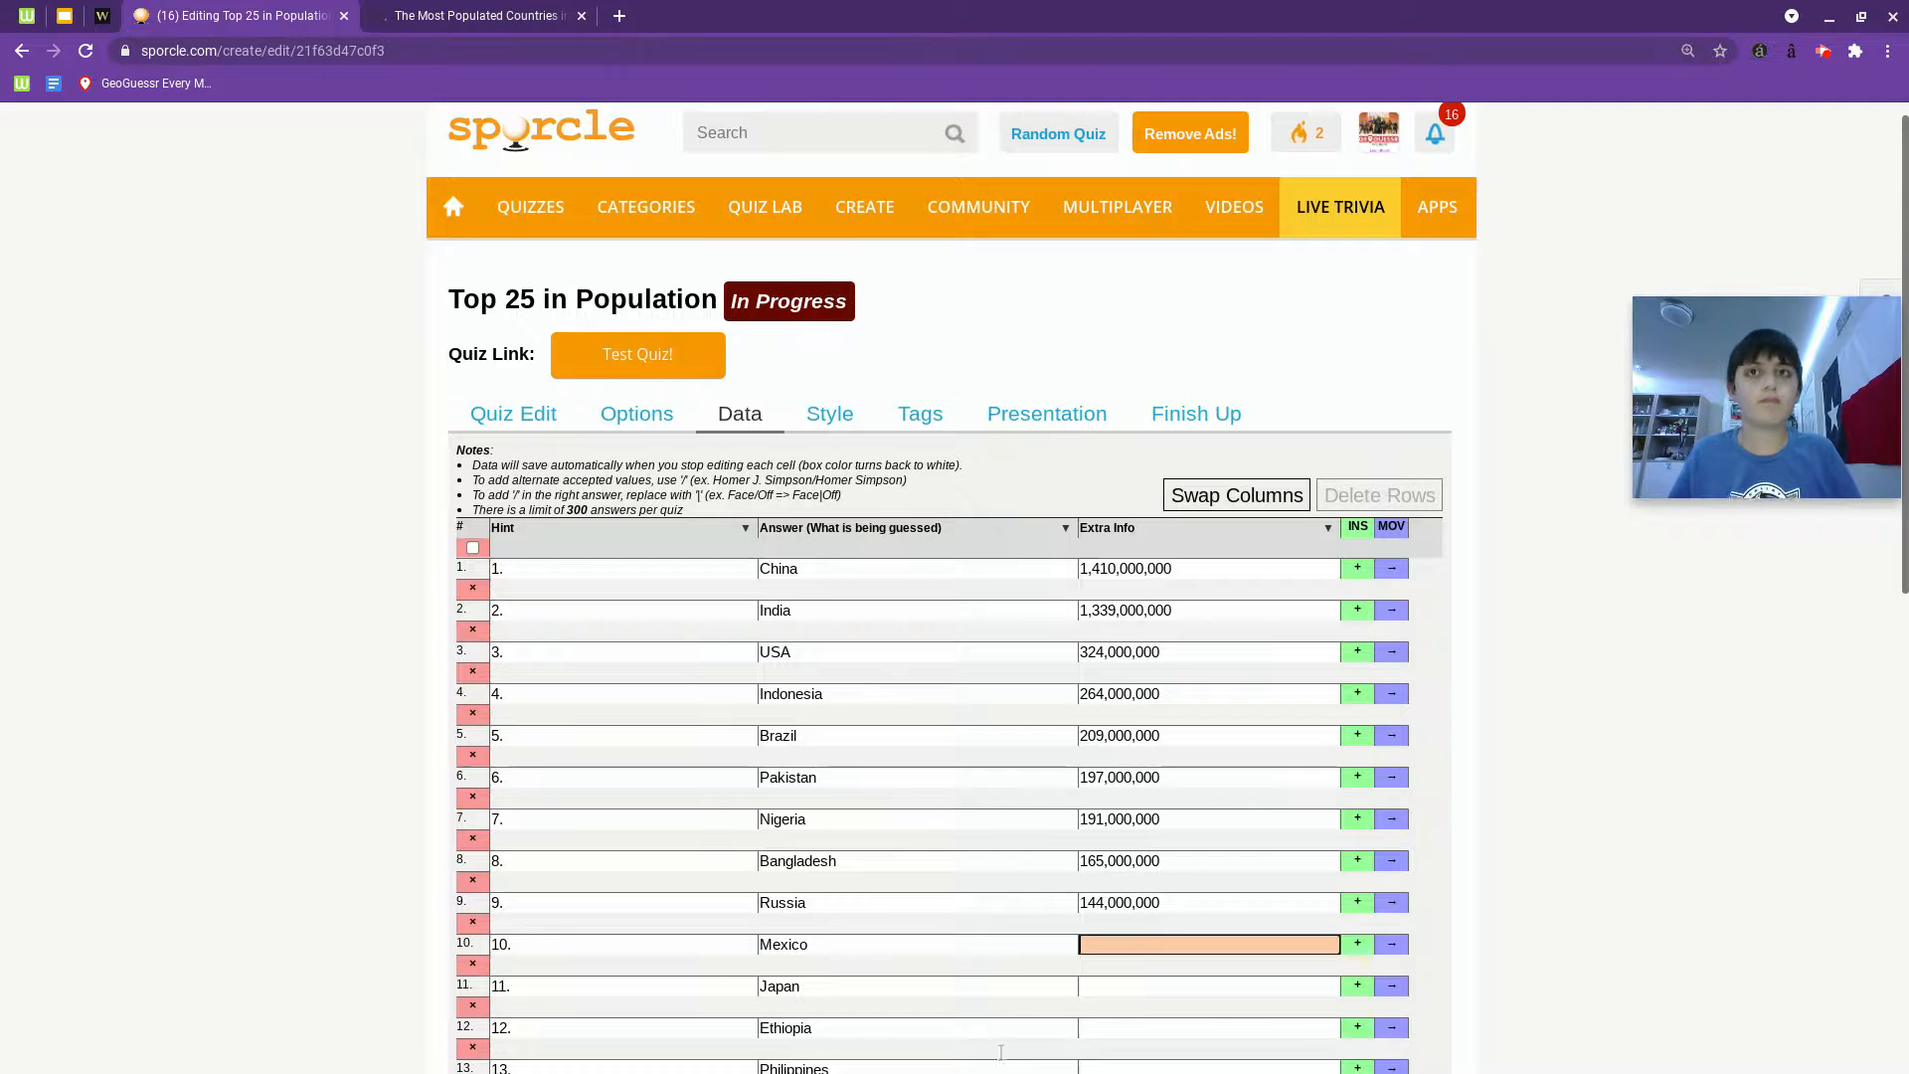
pyautogui.hotkey('ctrl', 'v')
pyautogui.press('Return')
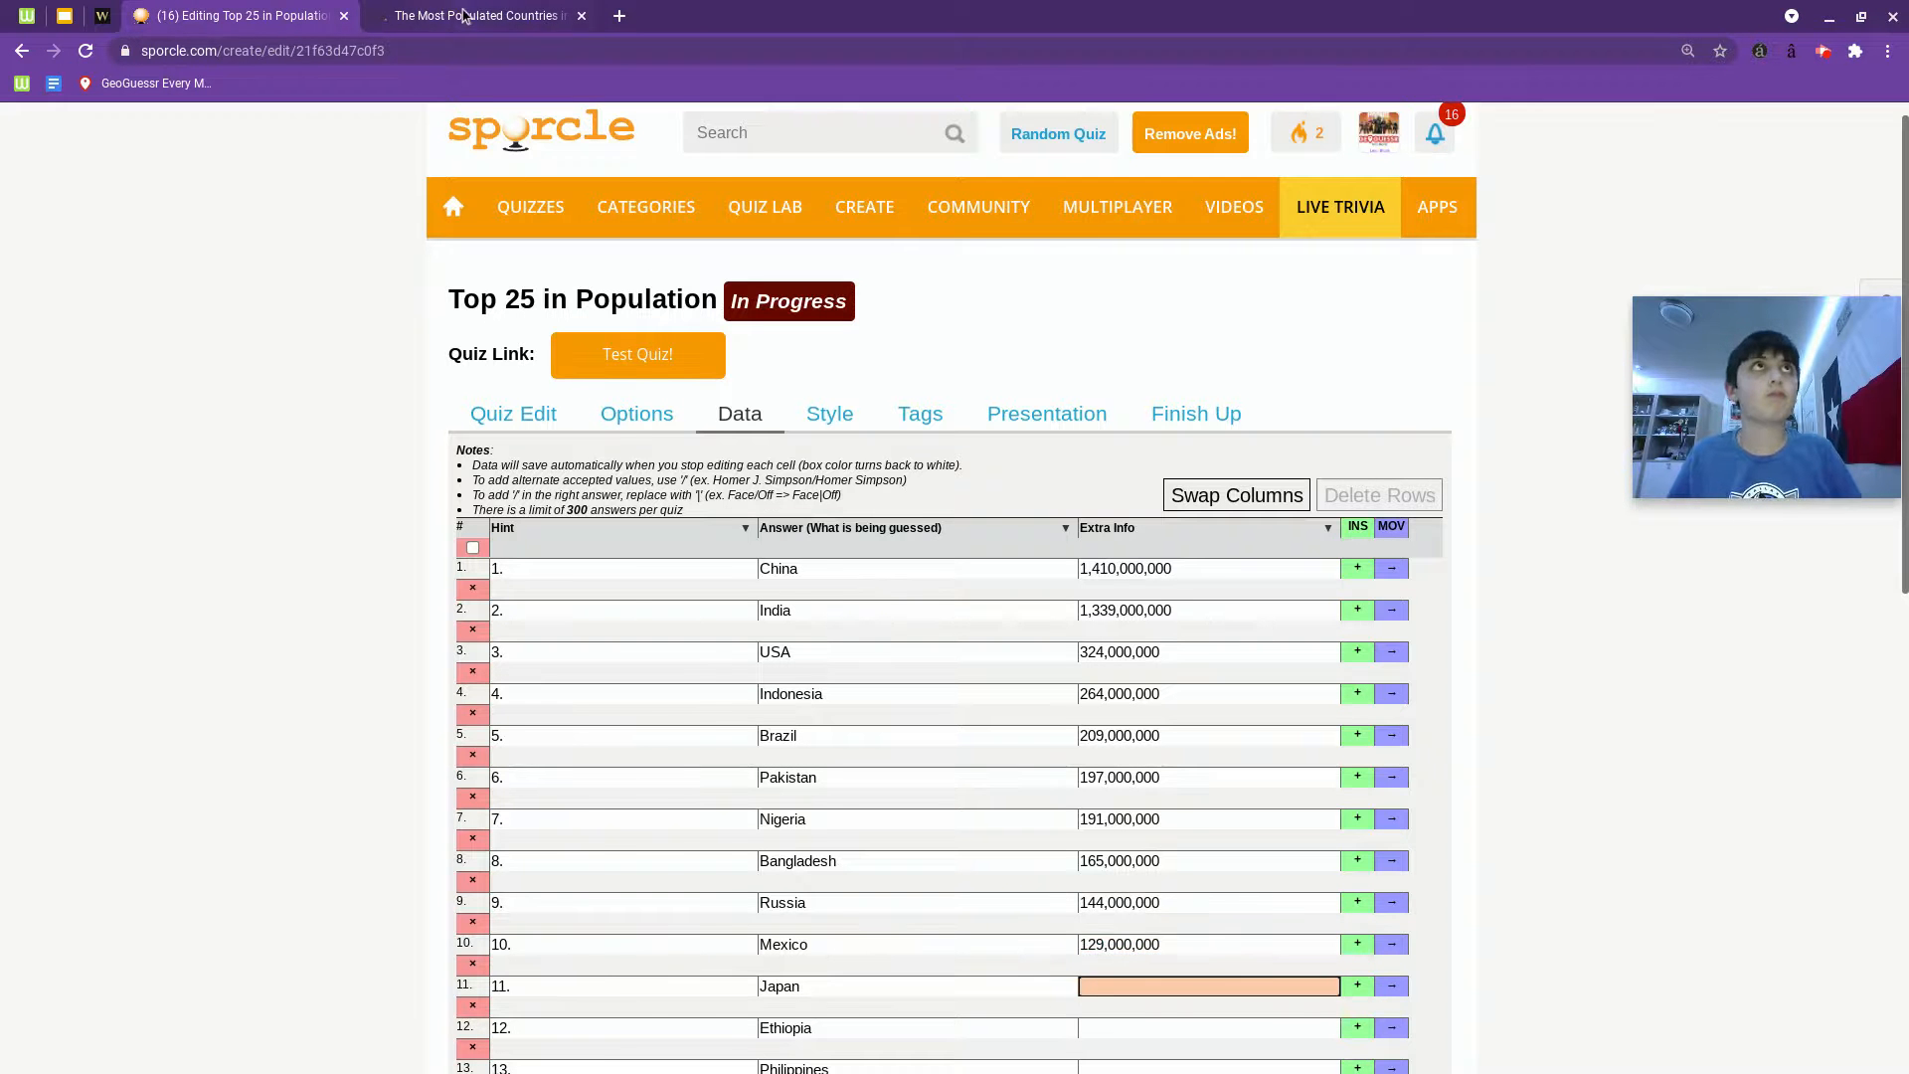
# Fill in Japan's 127,000,000 and advance to Ethiopia's population cell.
pyautogui.click(466, 15)
pyautogui.moveTo(785, 1012); pyautogui.dragTo(688, 1011)
pyautogui.hotkey('ctrl', 'c')
pyautogui.click(239, 16)
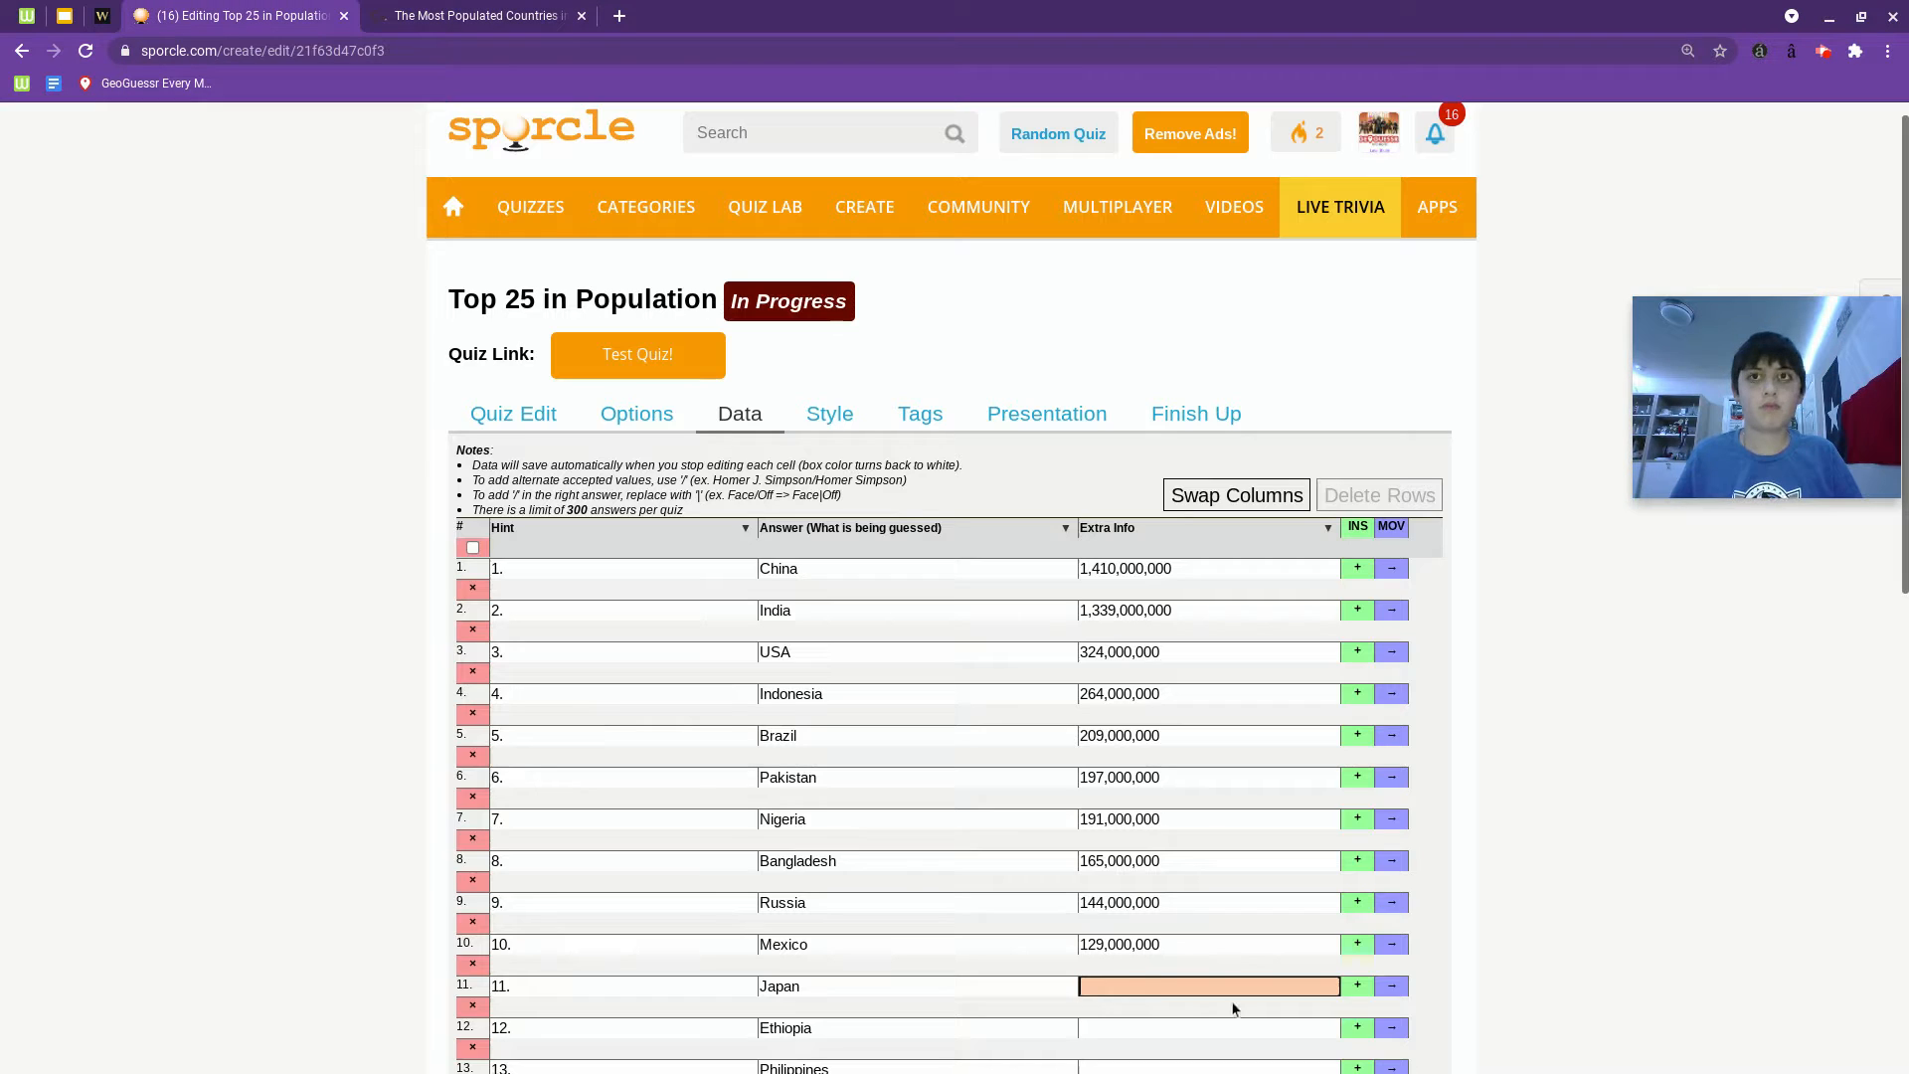
pyautogui.hotkey('ctrl', 'v')
pyautogui.press('Return')
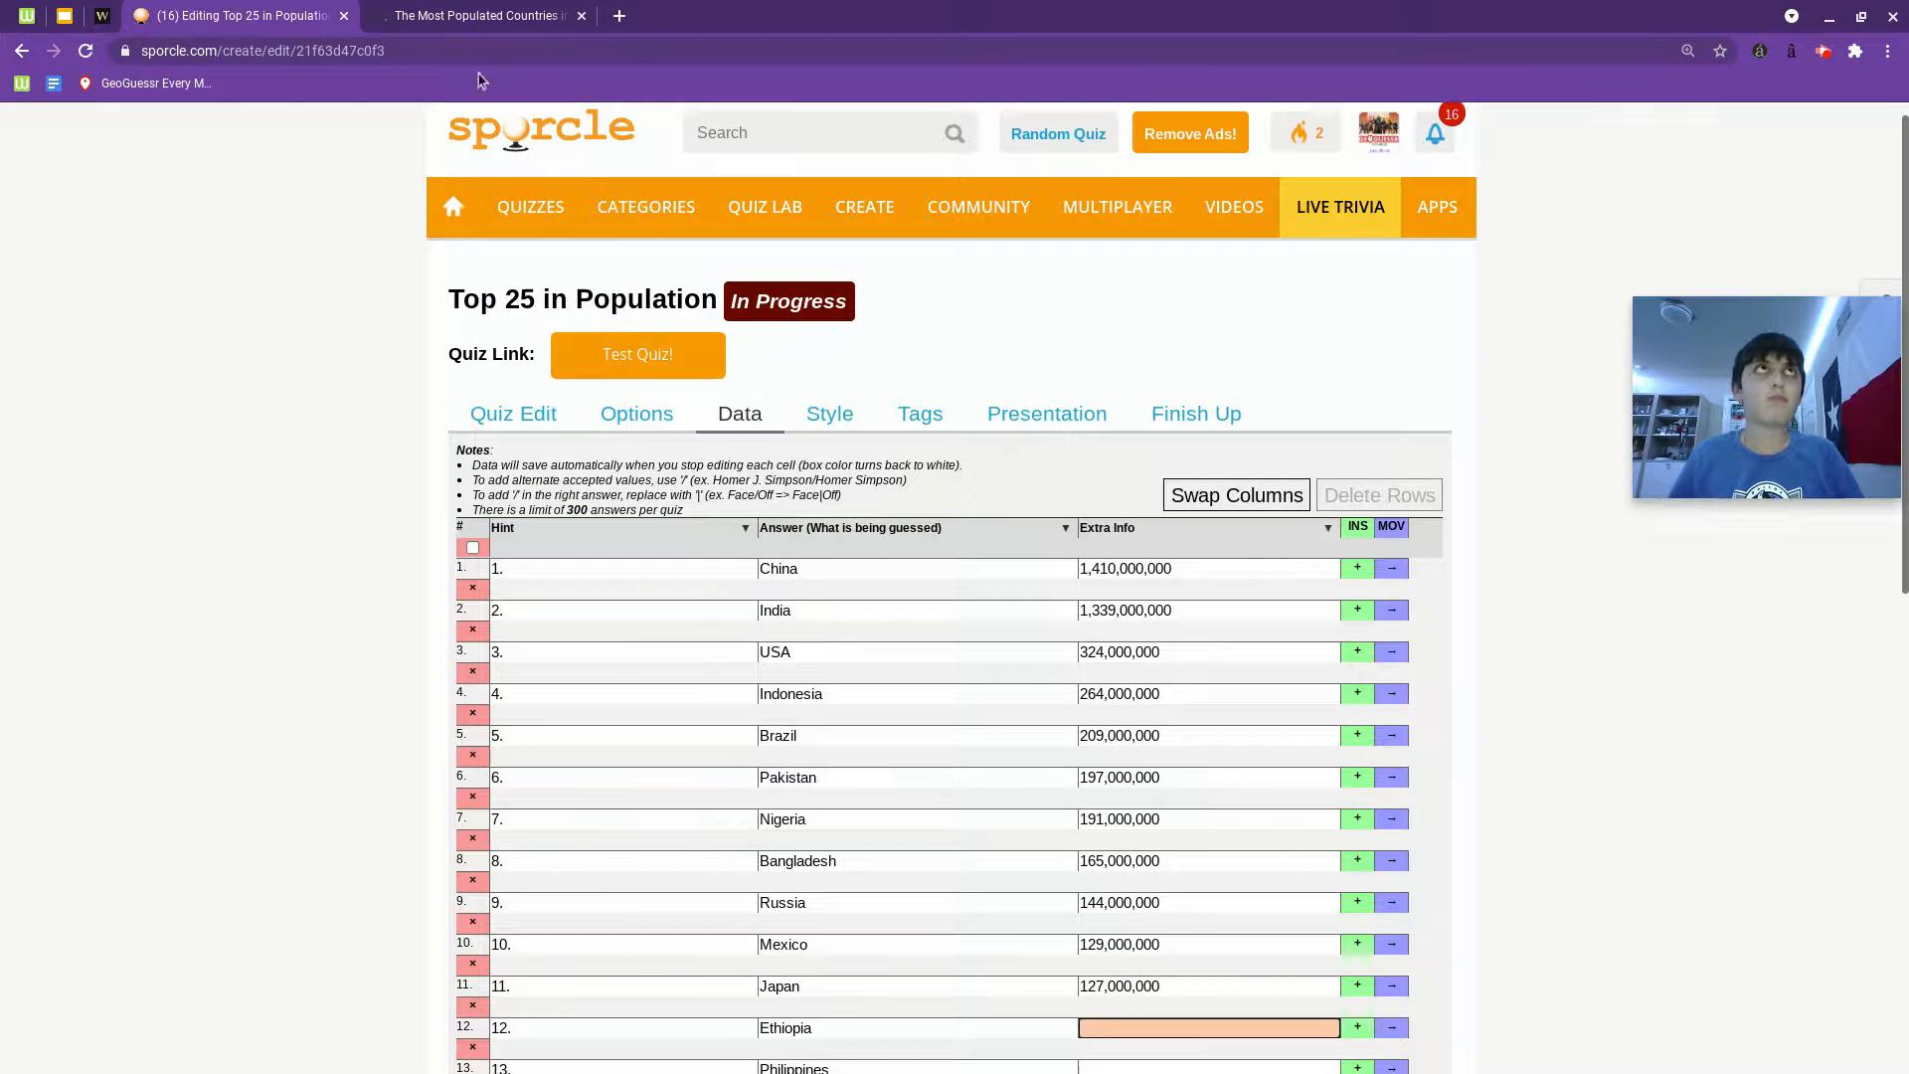
pyautogui.click(477, 15)
pyautogui.scroll(-1, 821, 895)
pyautogui.moveTo(828, 1067)
pyautogui.mouseDown()
pyautogui.moveTo(743, 1048)
pyautogui.moveTo(773, 993)
pyautogui.moveTo(820, 984)
pyautogui.mouseUp()
# Paste Ethiopia's 105,000,000 into its row and the Philippines row from the ThoughtCo list.
pyautogui.click(840, 989)
pyautogui.hotkey('ctrl', 'c')
pyautogui.hotkey('ctrl', 'Tab')
pyautogui.hotkey('ctrl', 'v')
pyautogui.scroll(-2, 1001, 895)
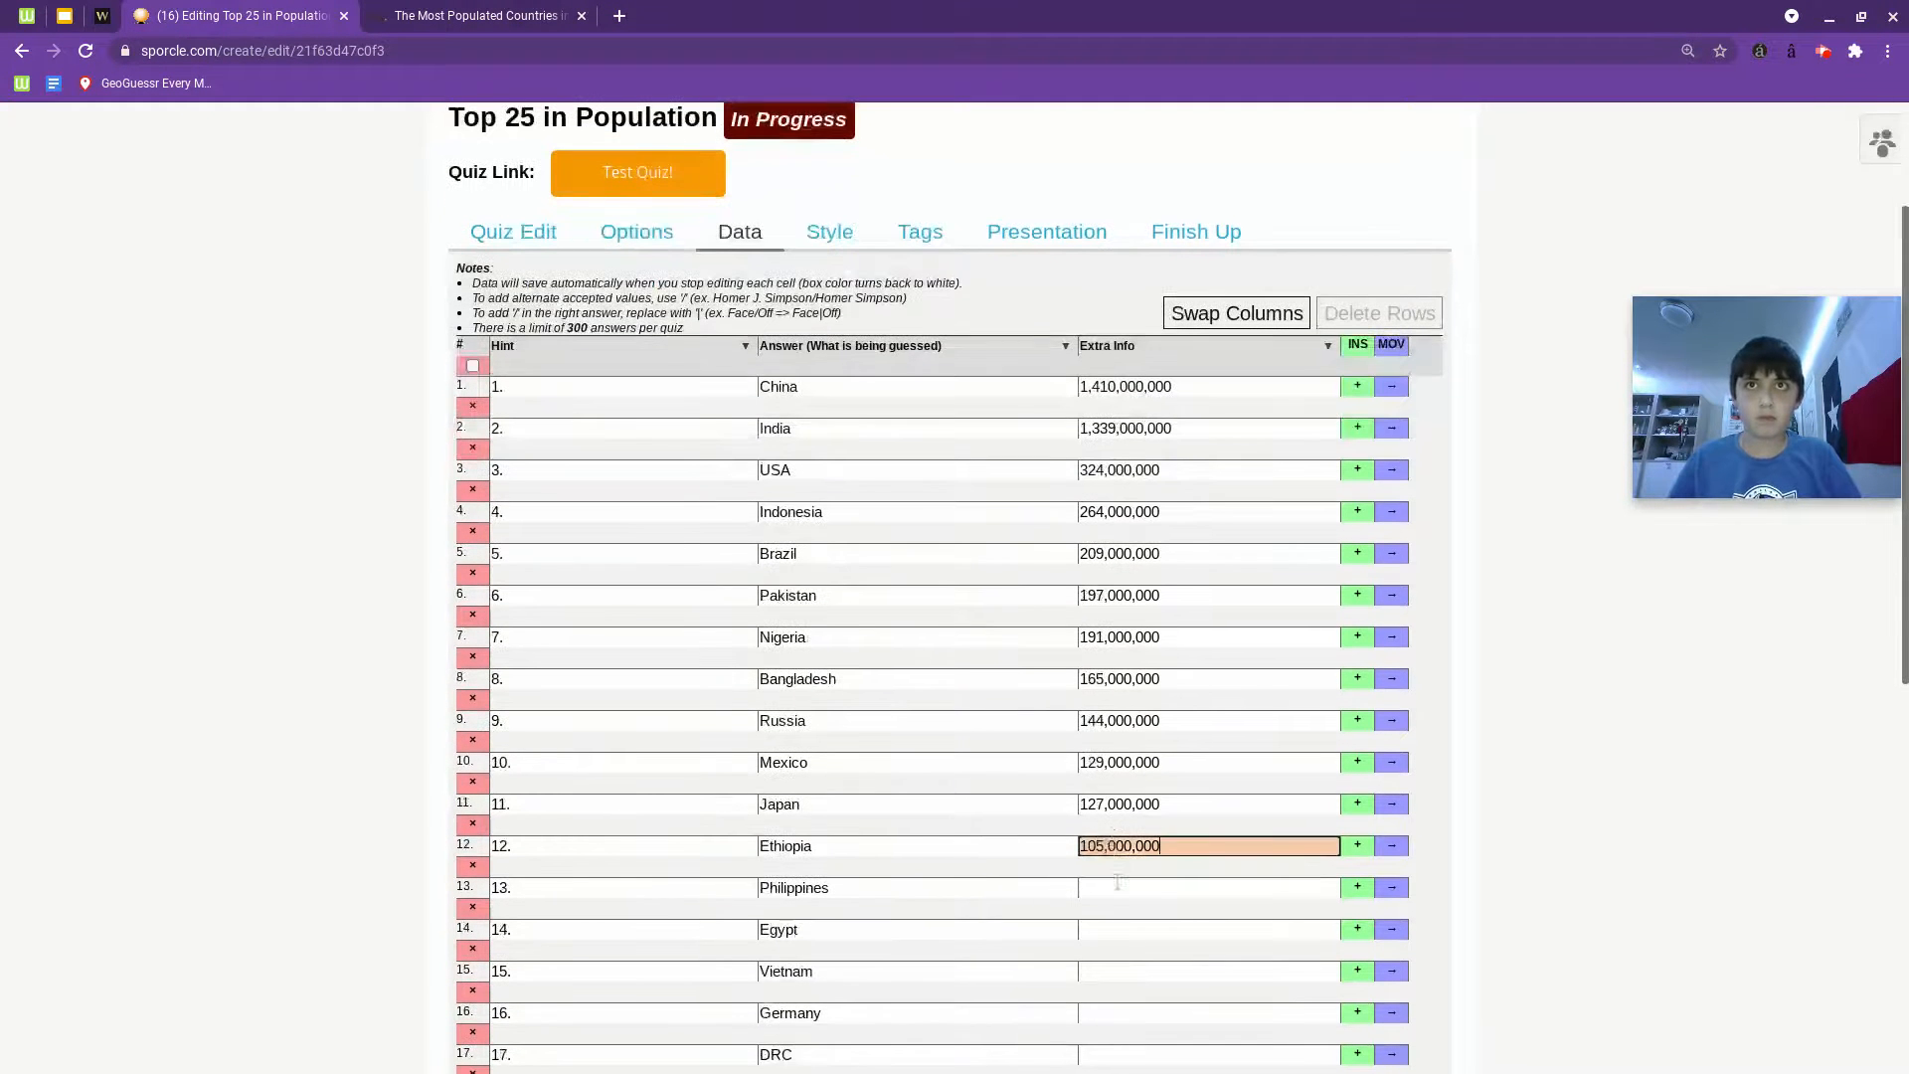
pyautogui.click(1146, 886)
pyautogui.hotkey('ctrl', 'v')
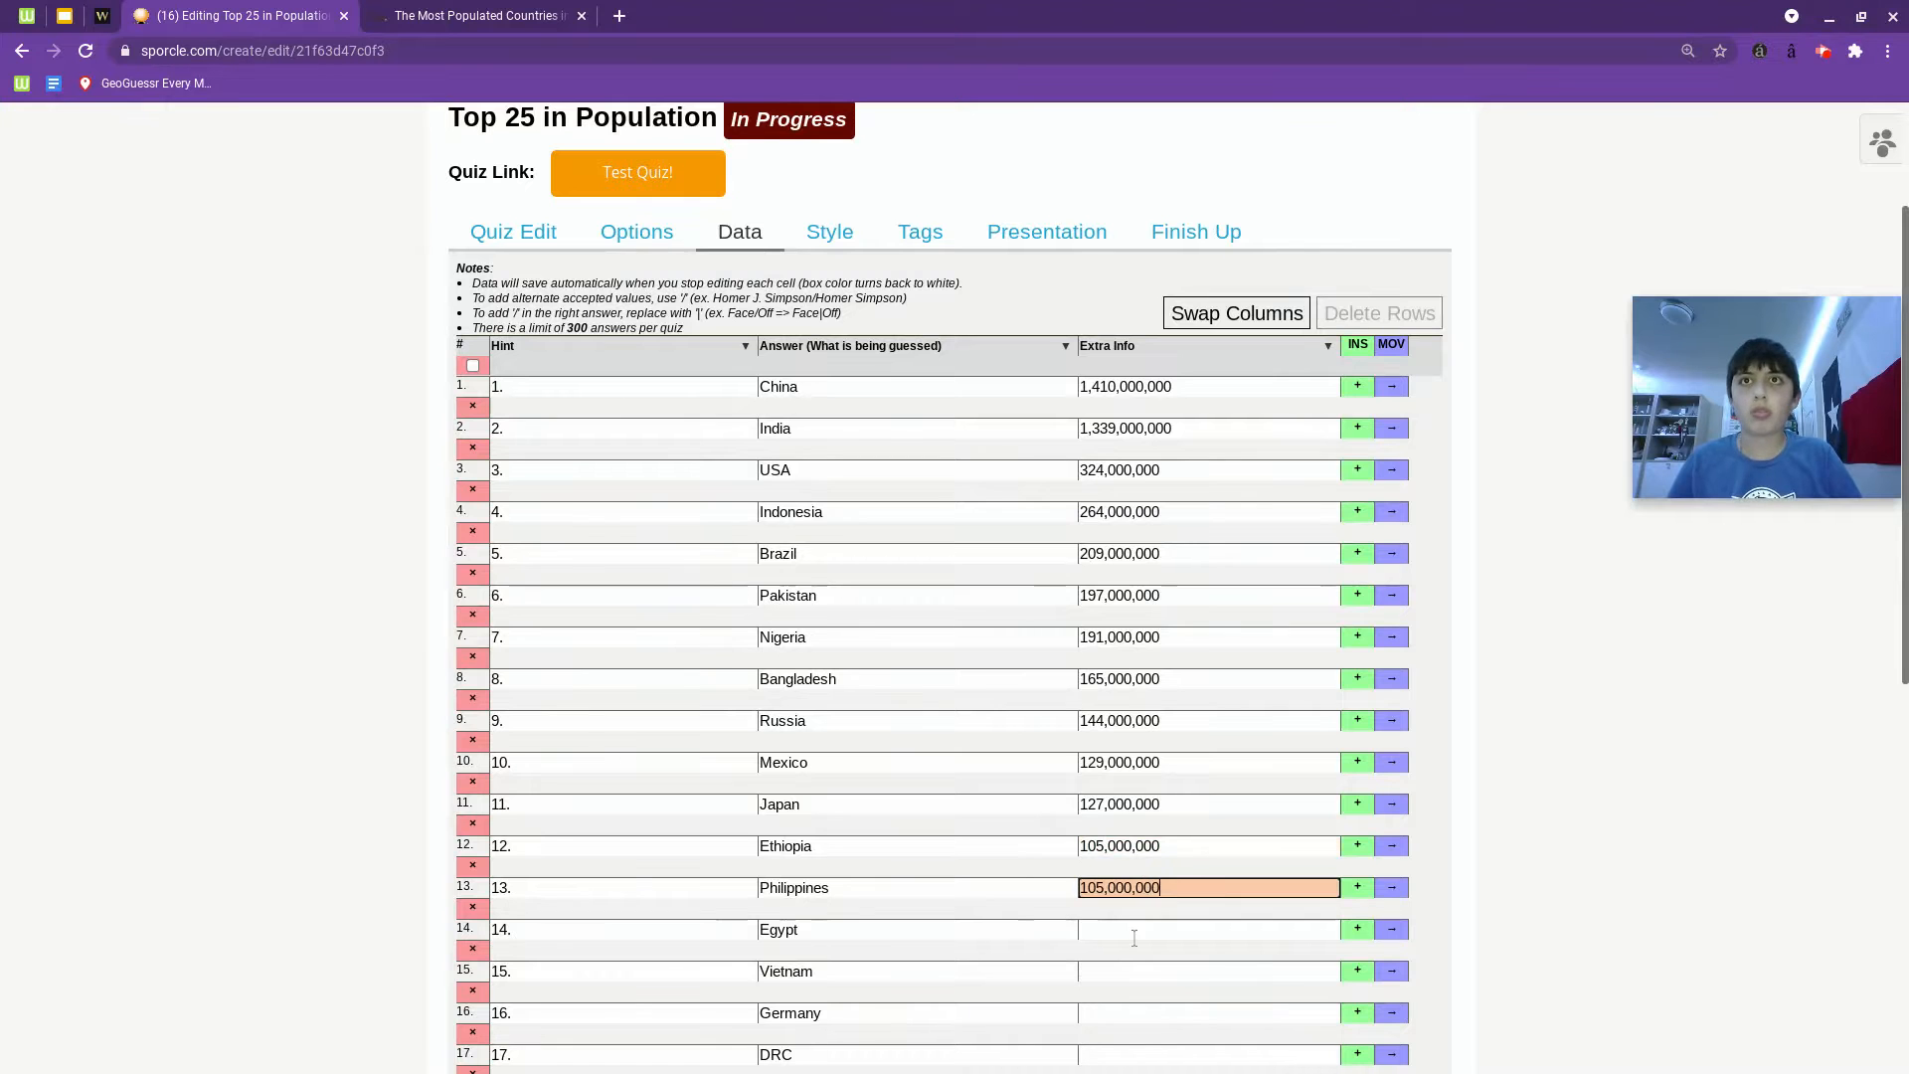
pyautogui.click(1133, 933)
# Fill in Egypt's 98,000,000 and Vietnam's 96,000,000 copied from the ThoughtCo list.
pyautogui.hotkey('ctrl', 'Tab')
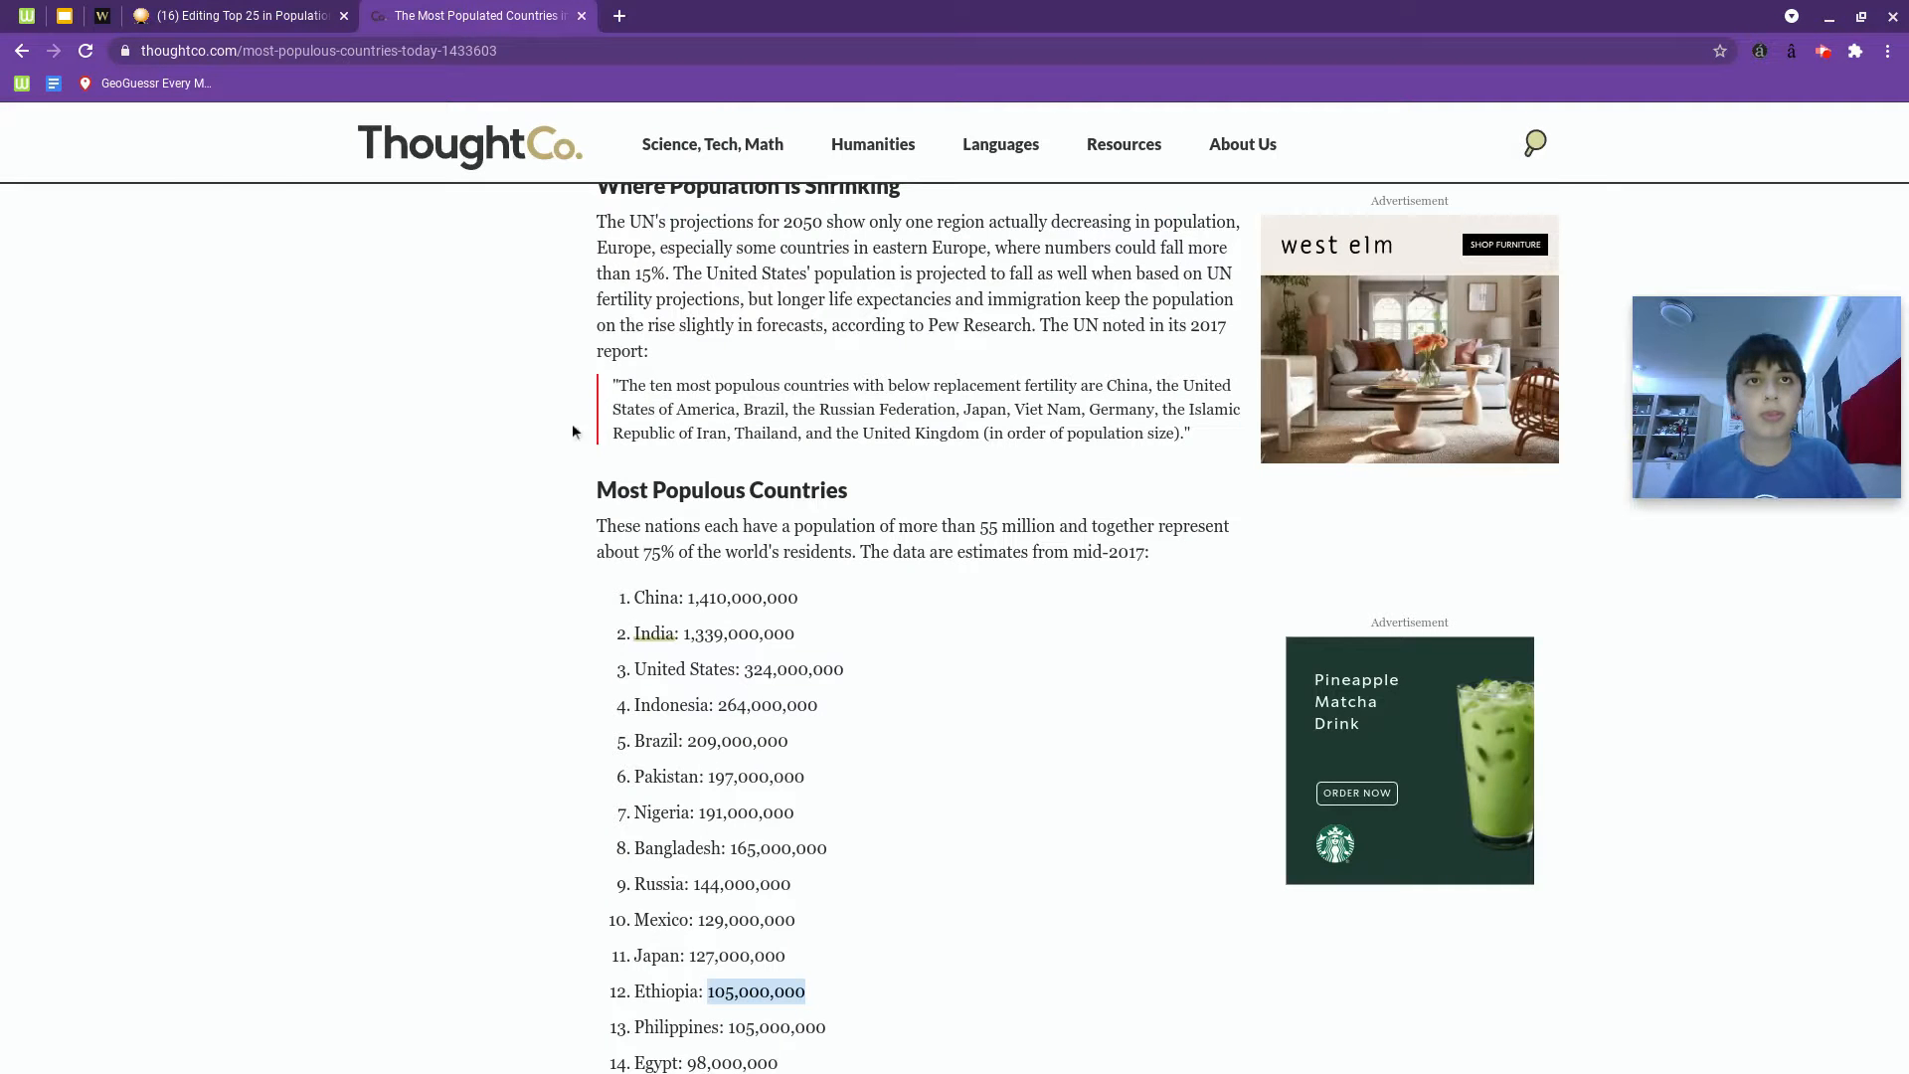
pyautogui.scroll(-2, 858, 757)
pyautogui.scroll(-1, 894, 807)
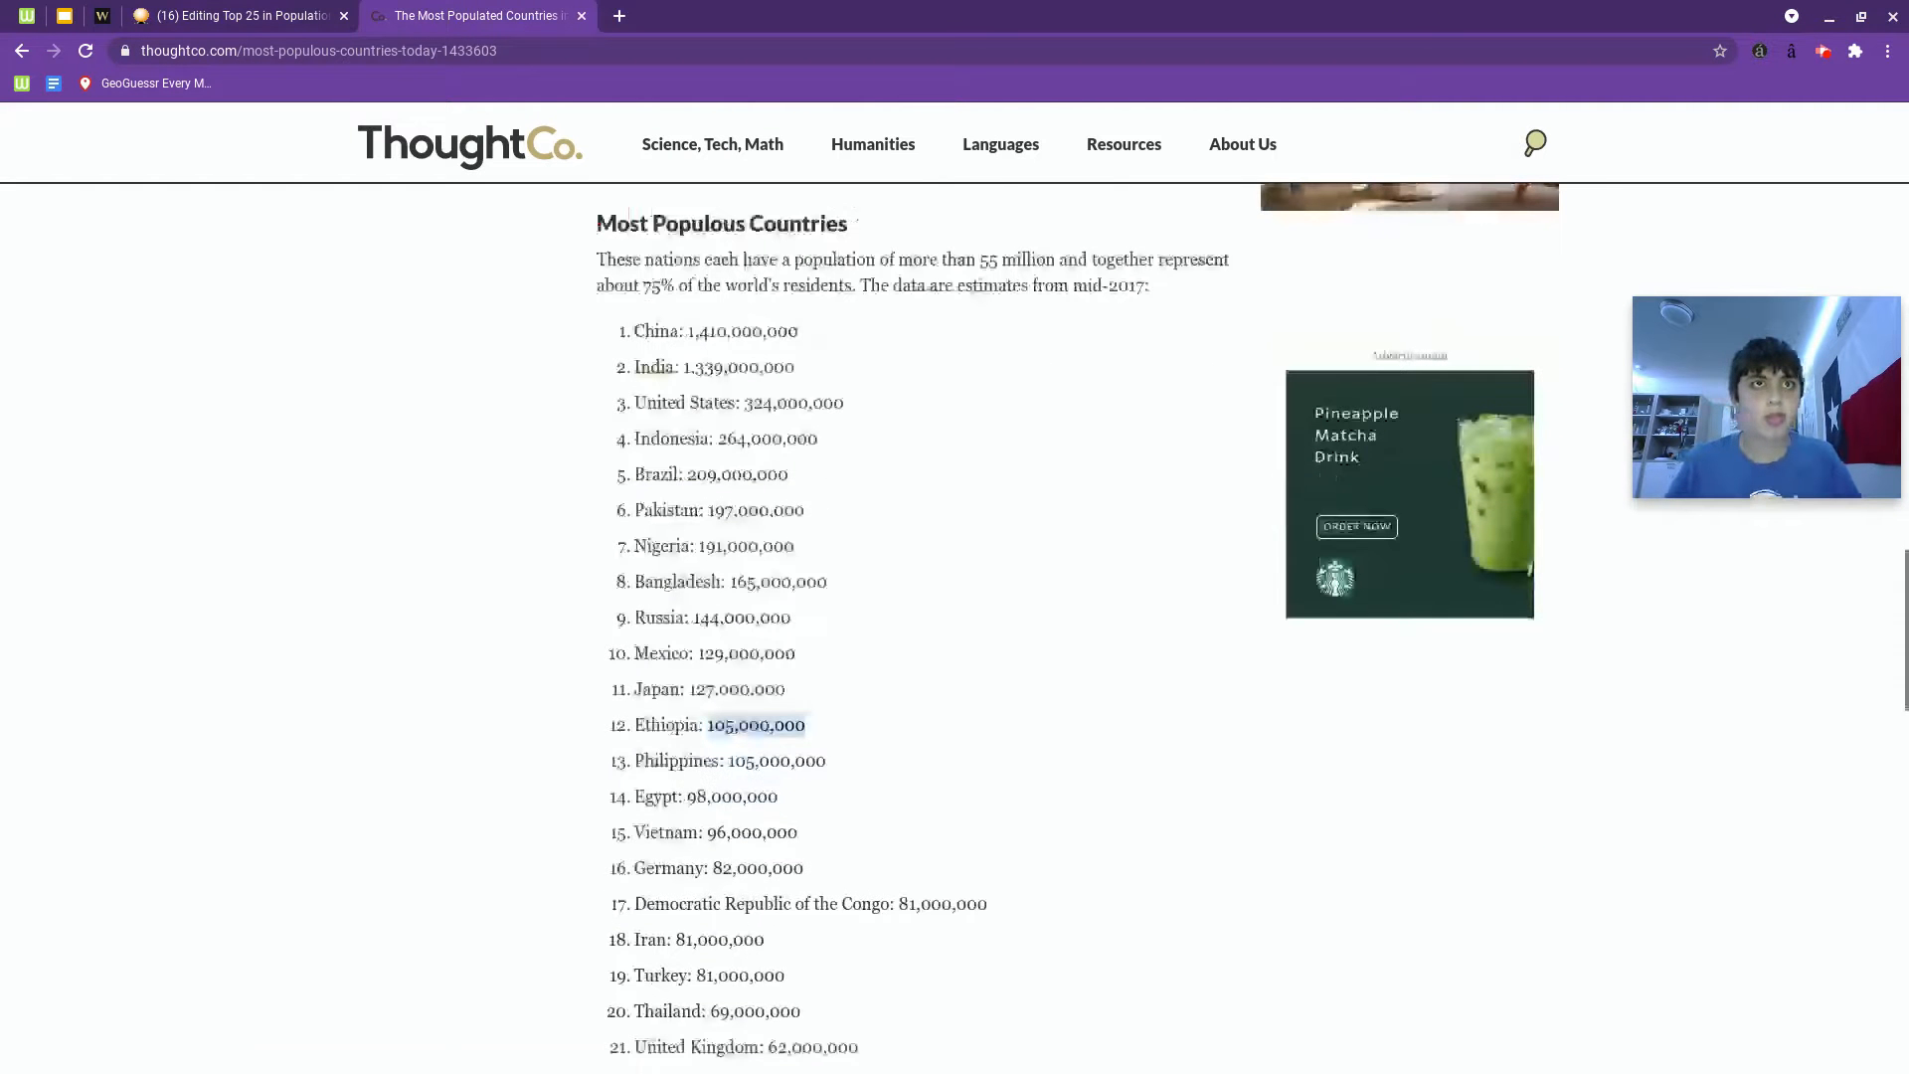
pyautogui.doubleClick(731, 796)
pyautogui.hotkey('ctrl', 'c')
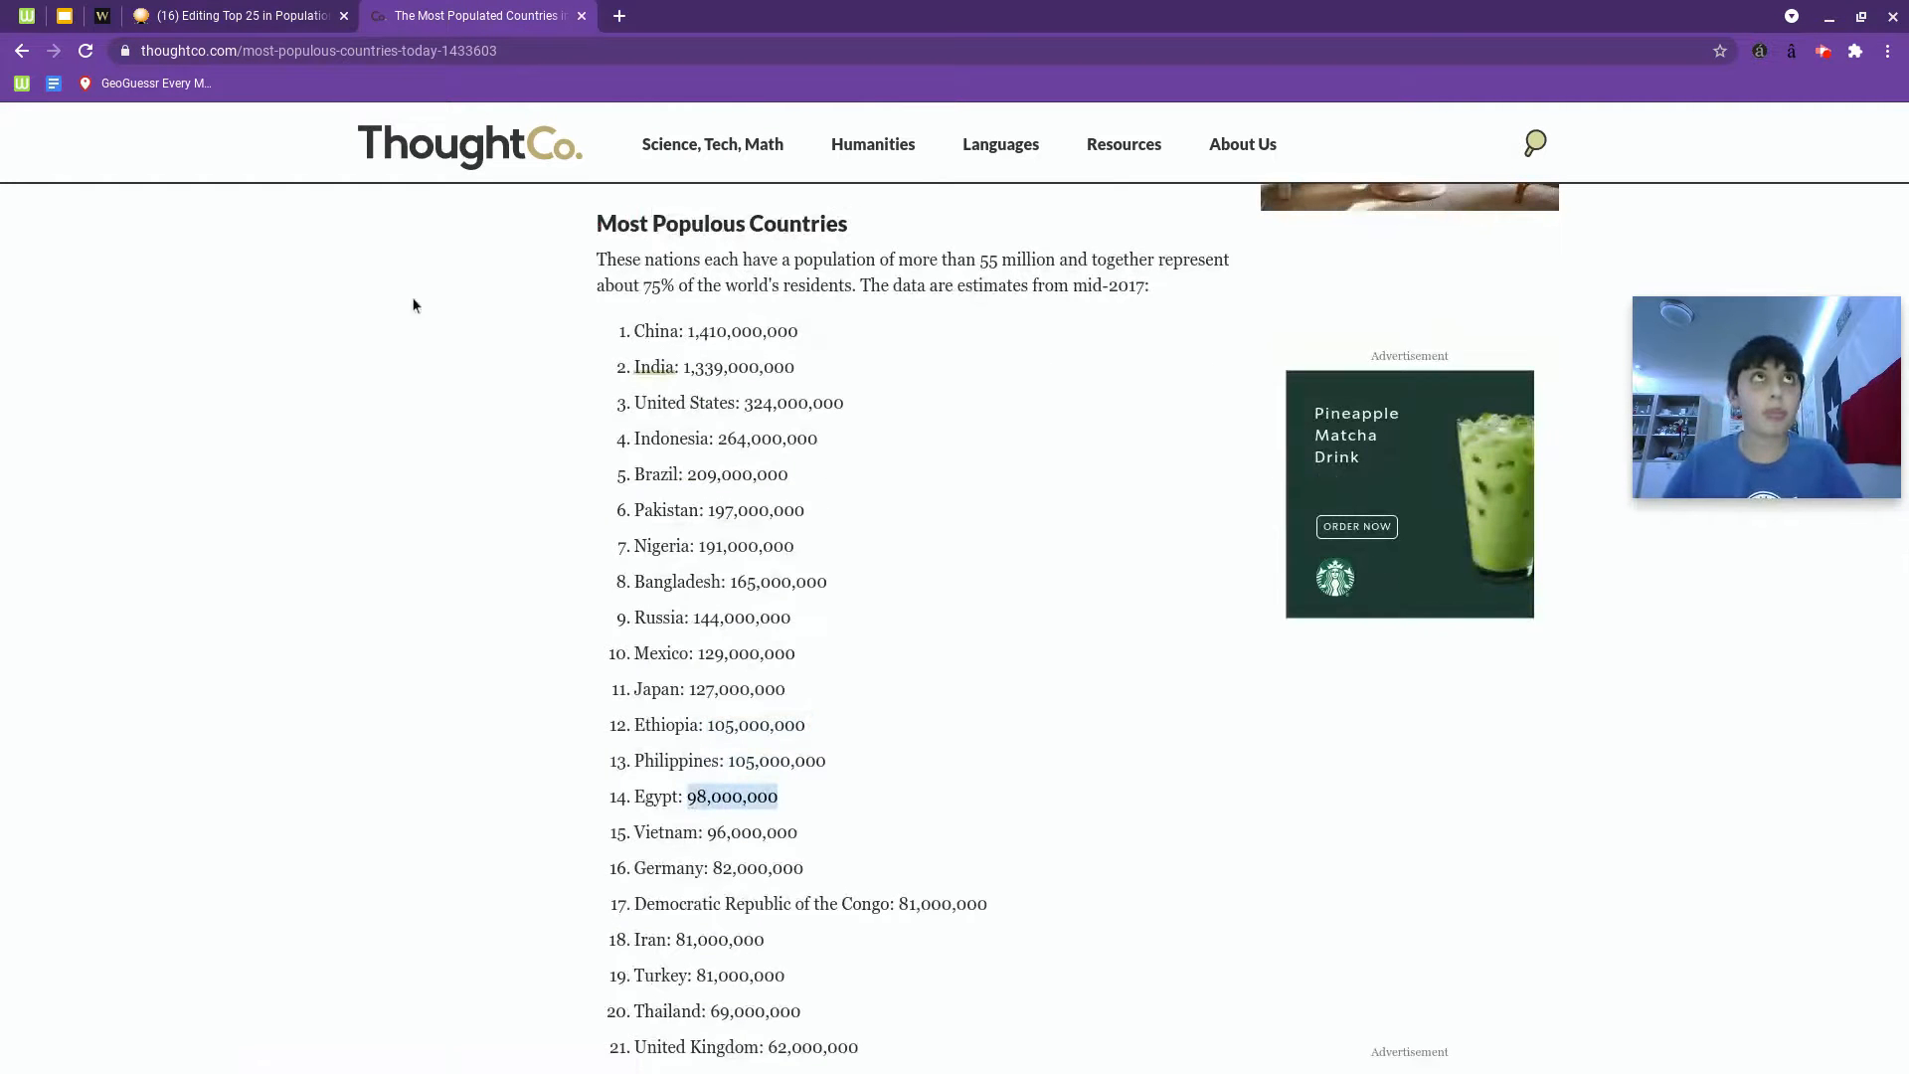
pyautogui.click(240, 15)
pyautogui.hotkey('ctrl', 'v')
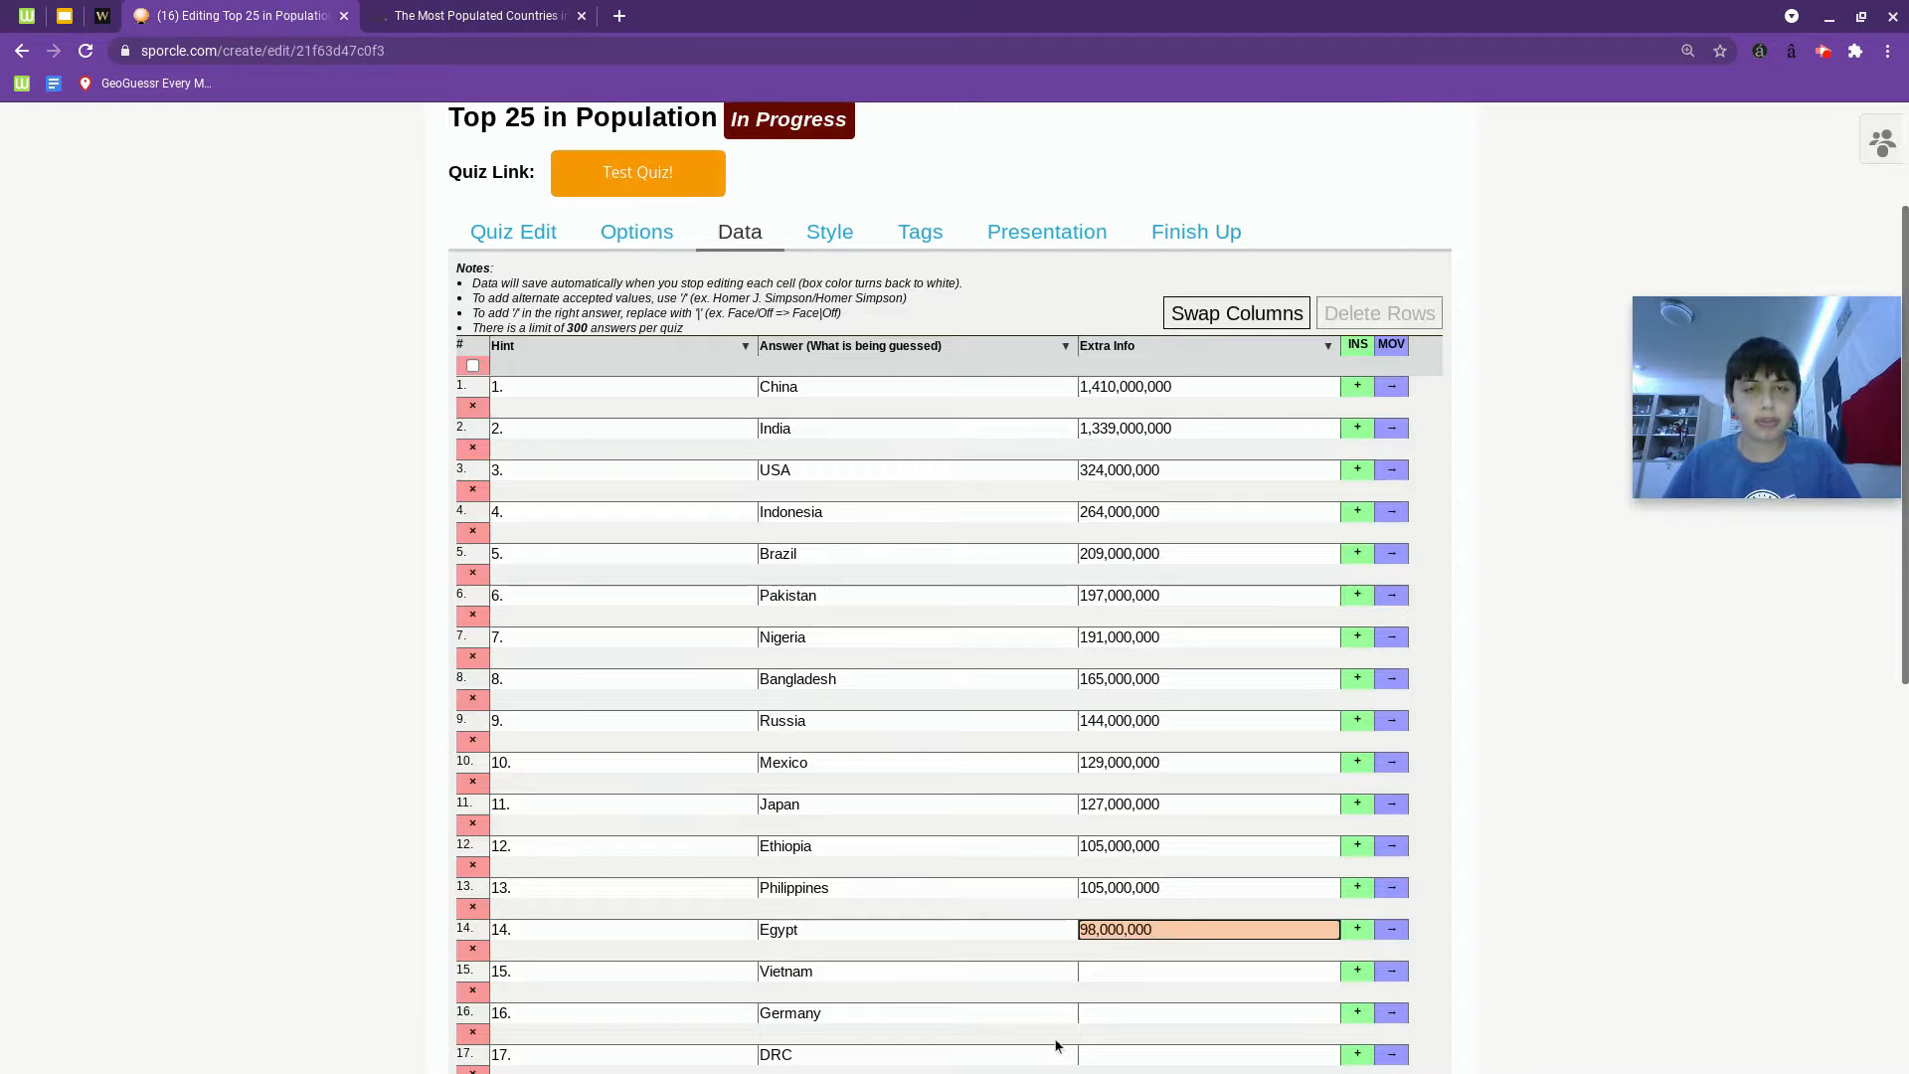
pyautogui.press('Tab')
pyautogui.press('Tab')
pyautogui.press('Tab')
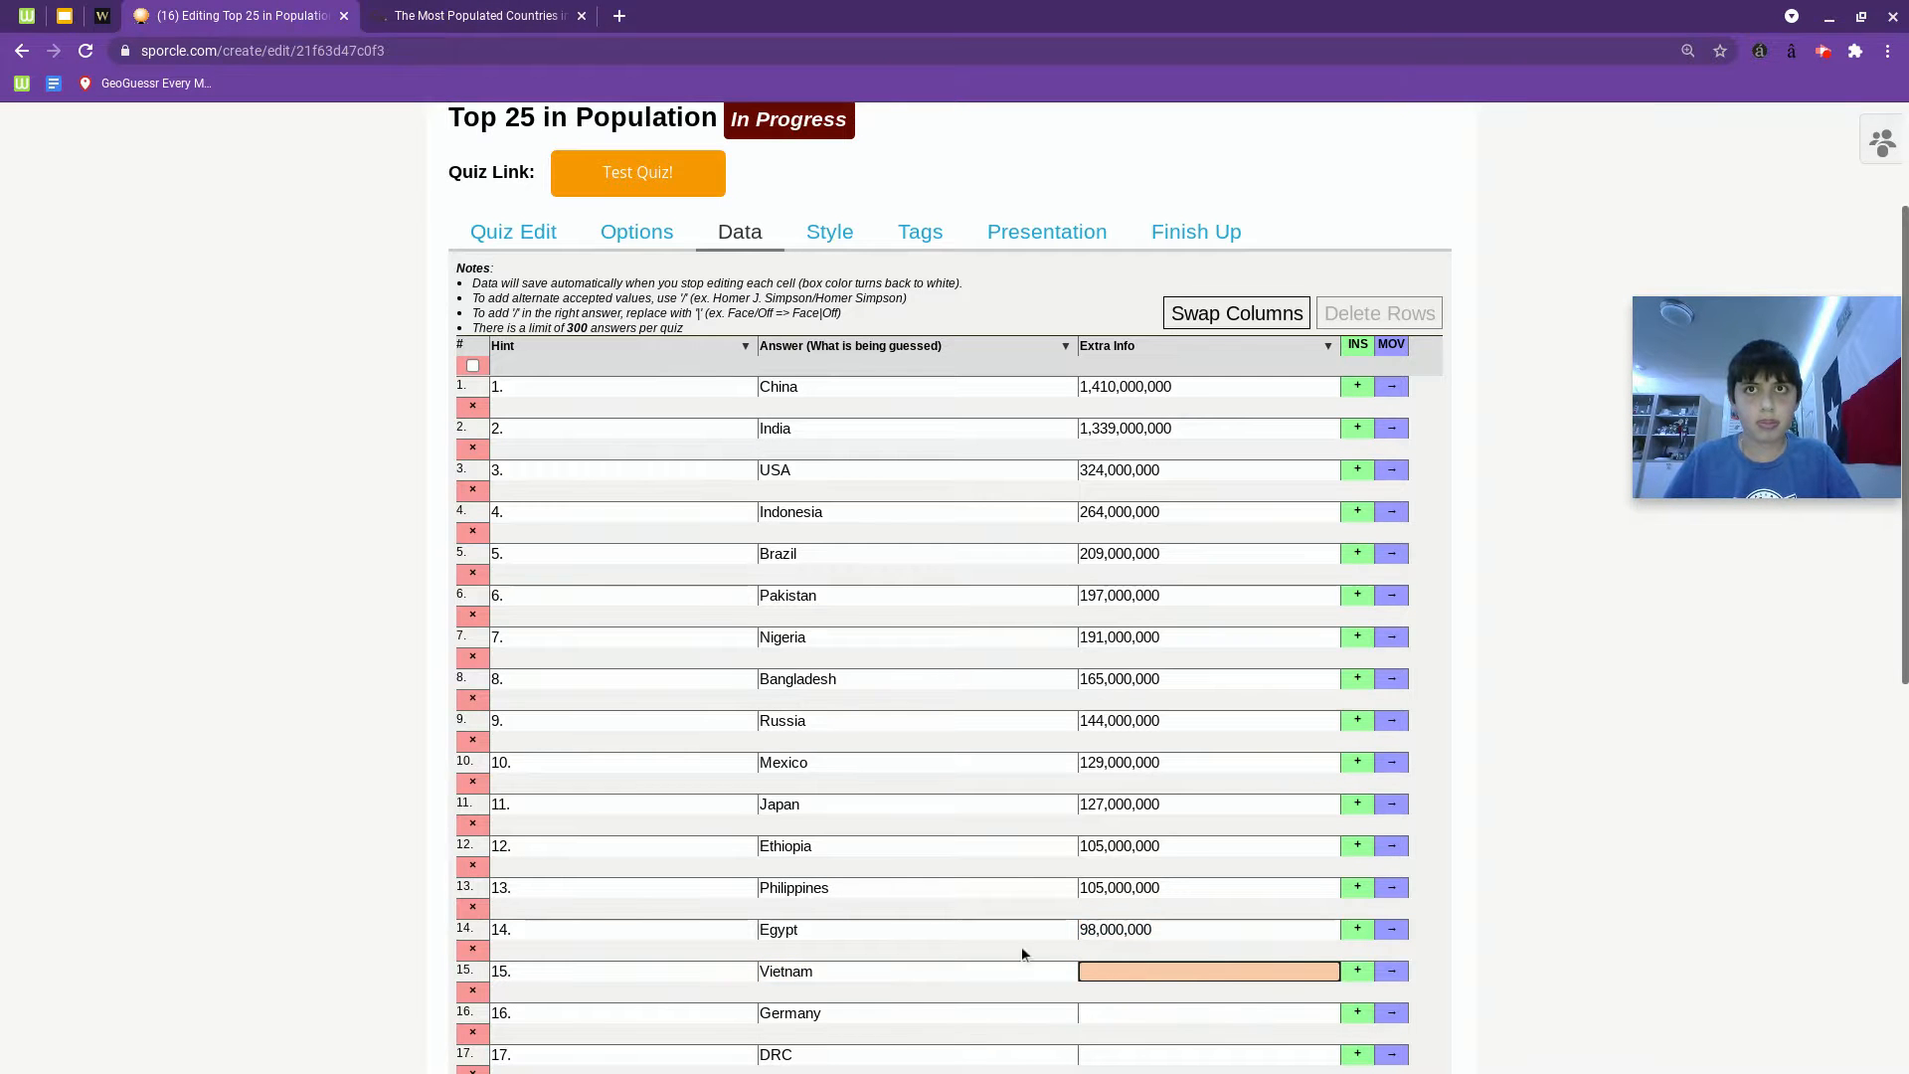
pyautogui.scroll(-3, 1022, 946)
pyautogui.scroll(-2, 1044, 940)
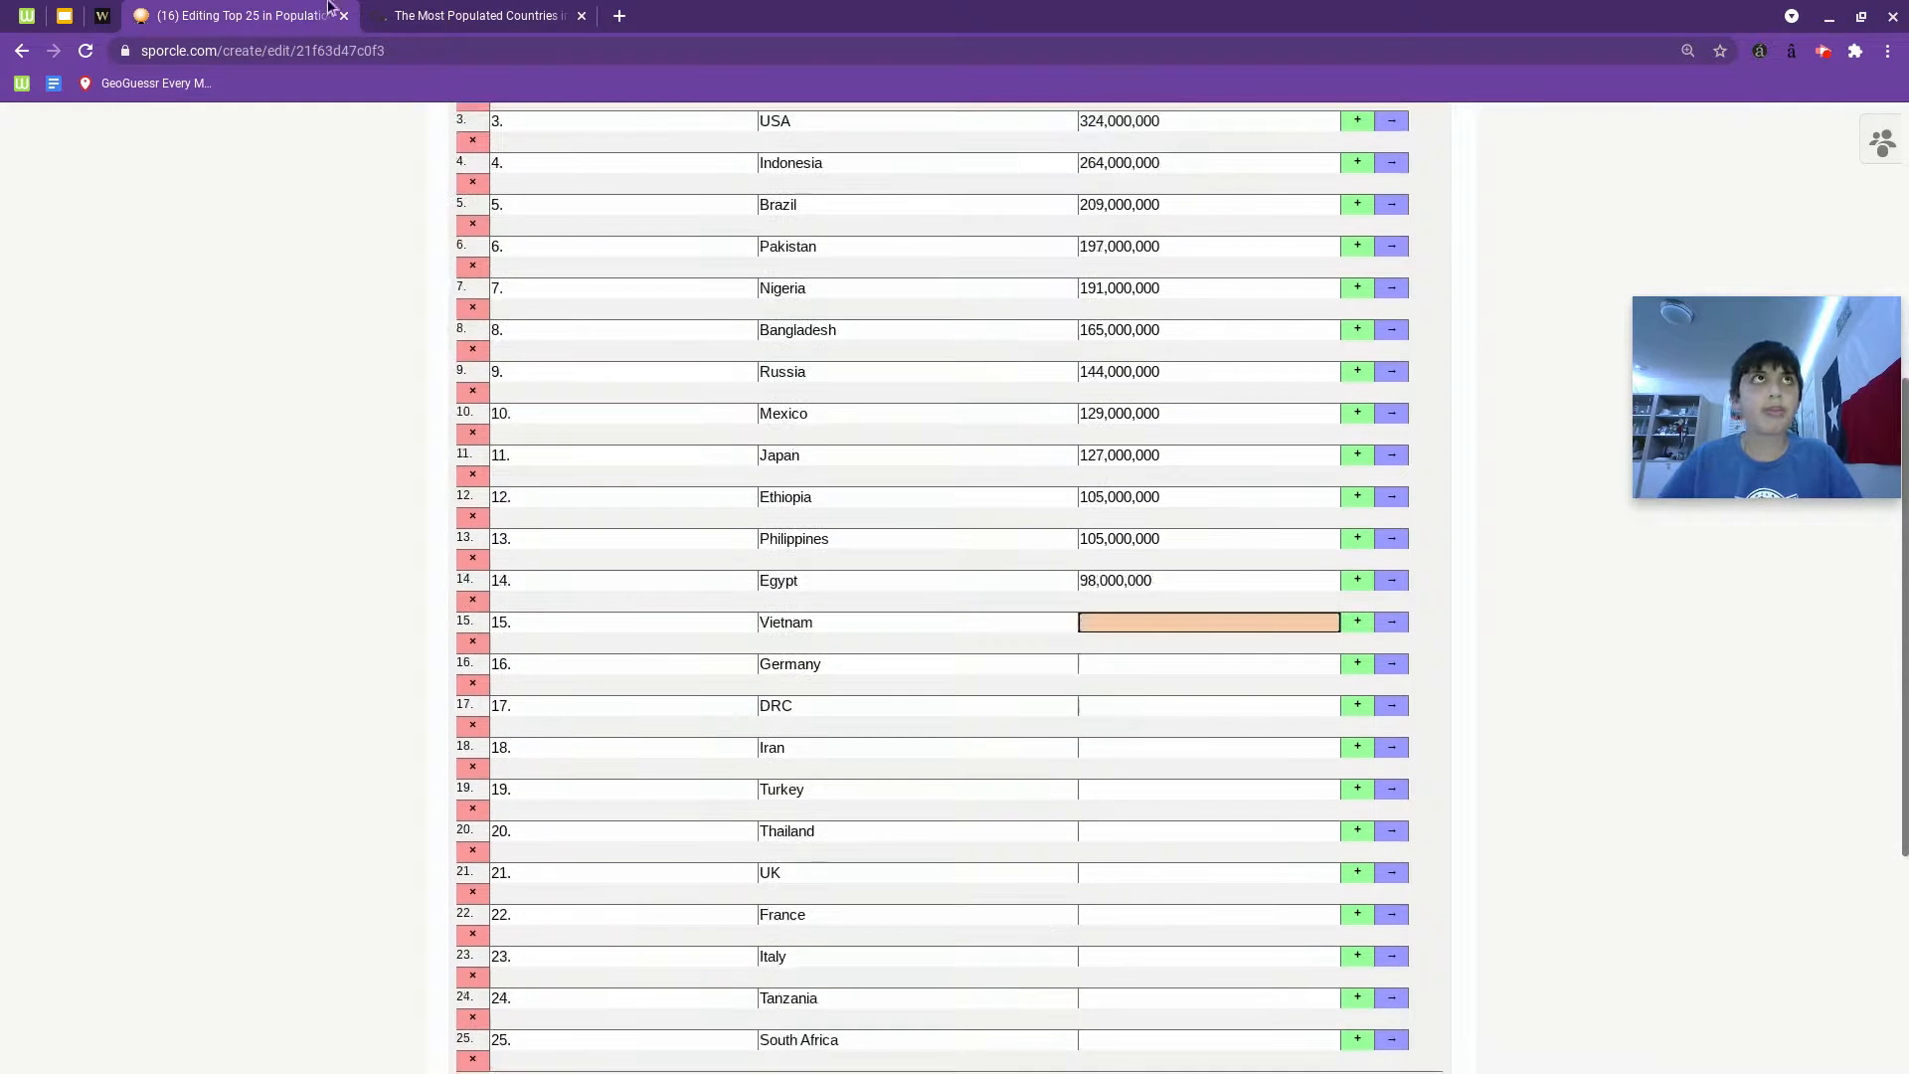
pyautogui.click(477, 15)
pyautogui.moveTo(800, 833); pyautogui.dragTo(711, 840)
pyautogui.hotkey('ctrl', 'c')
pyautogui.click(291, 15)
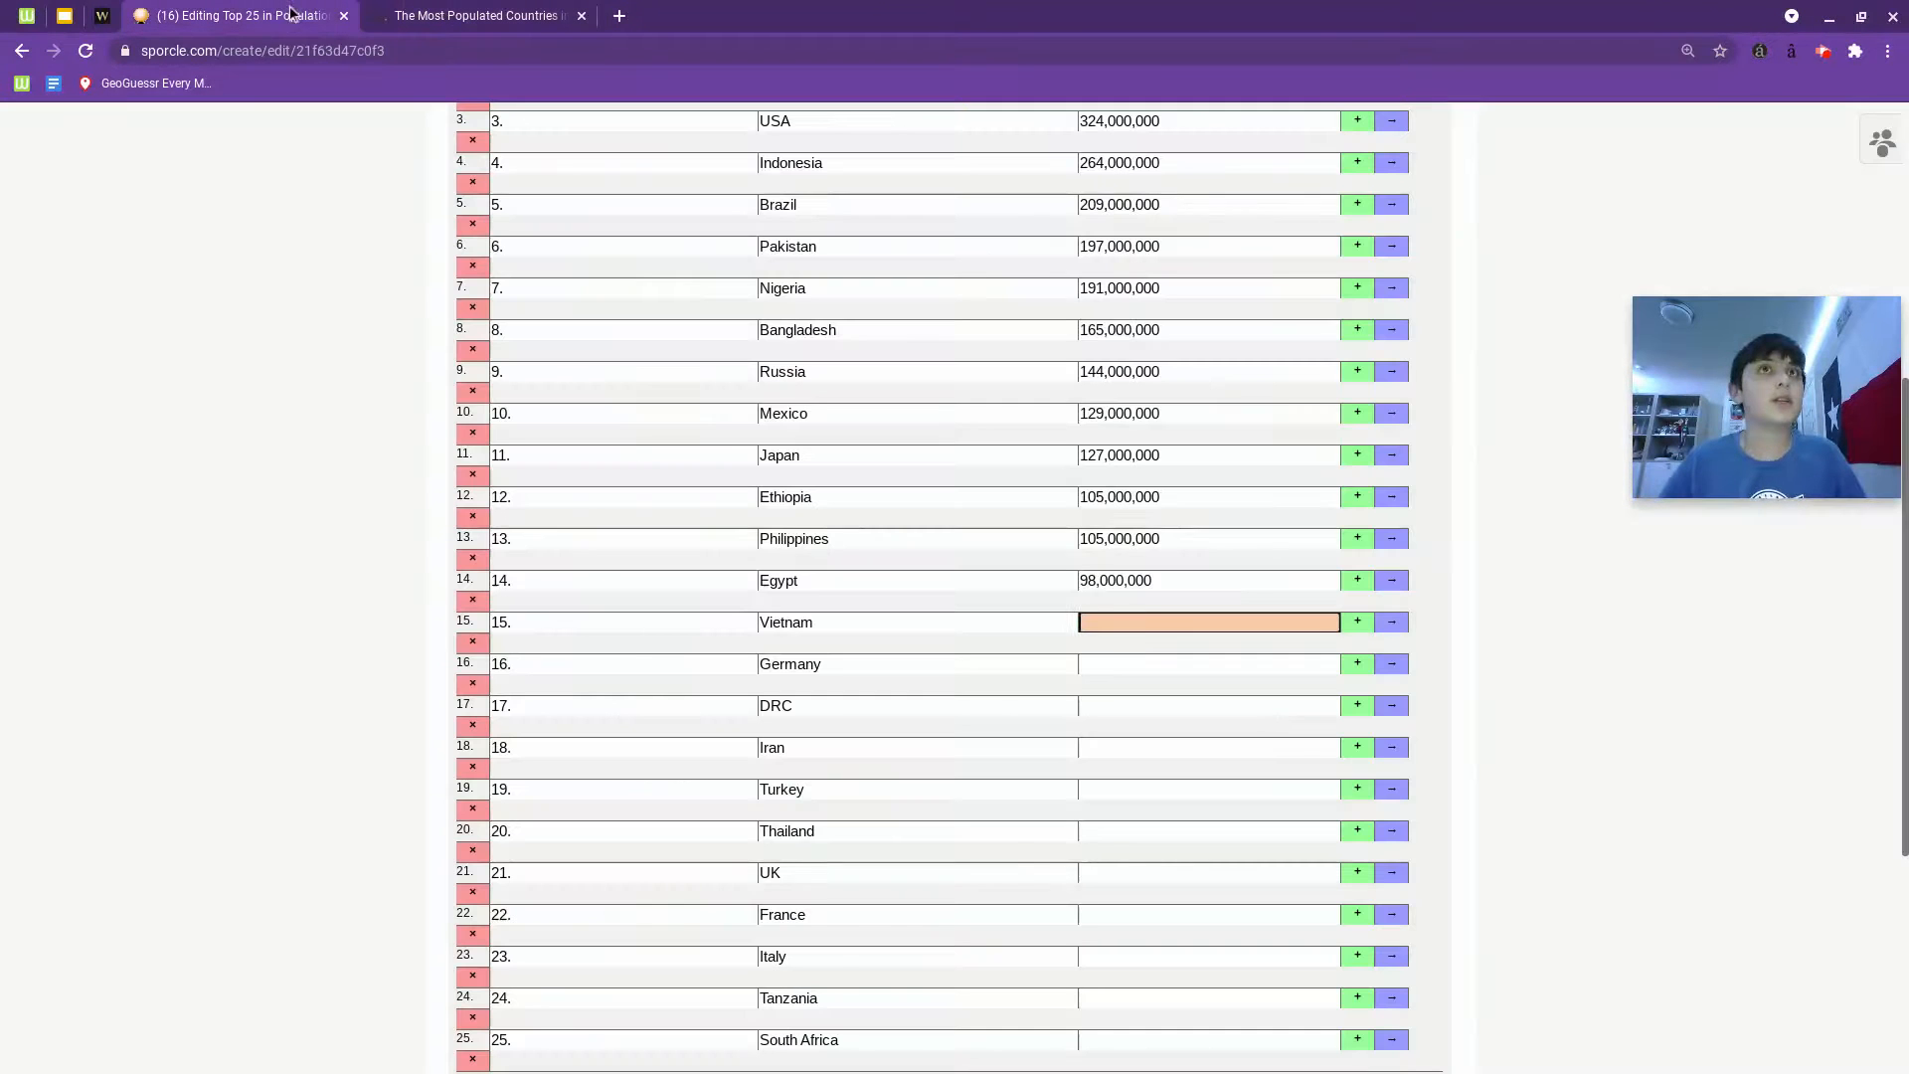
pyautogui.hotkey('ctrl', 'v')
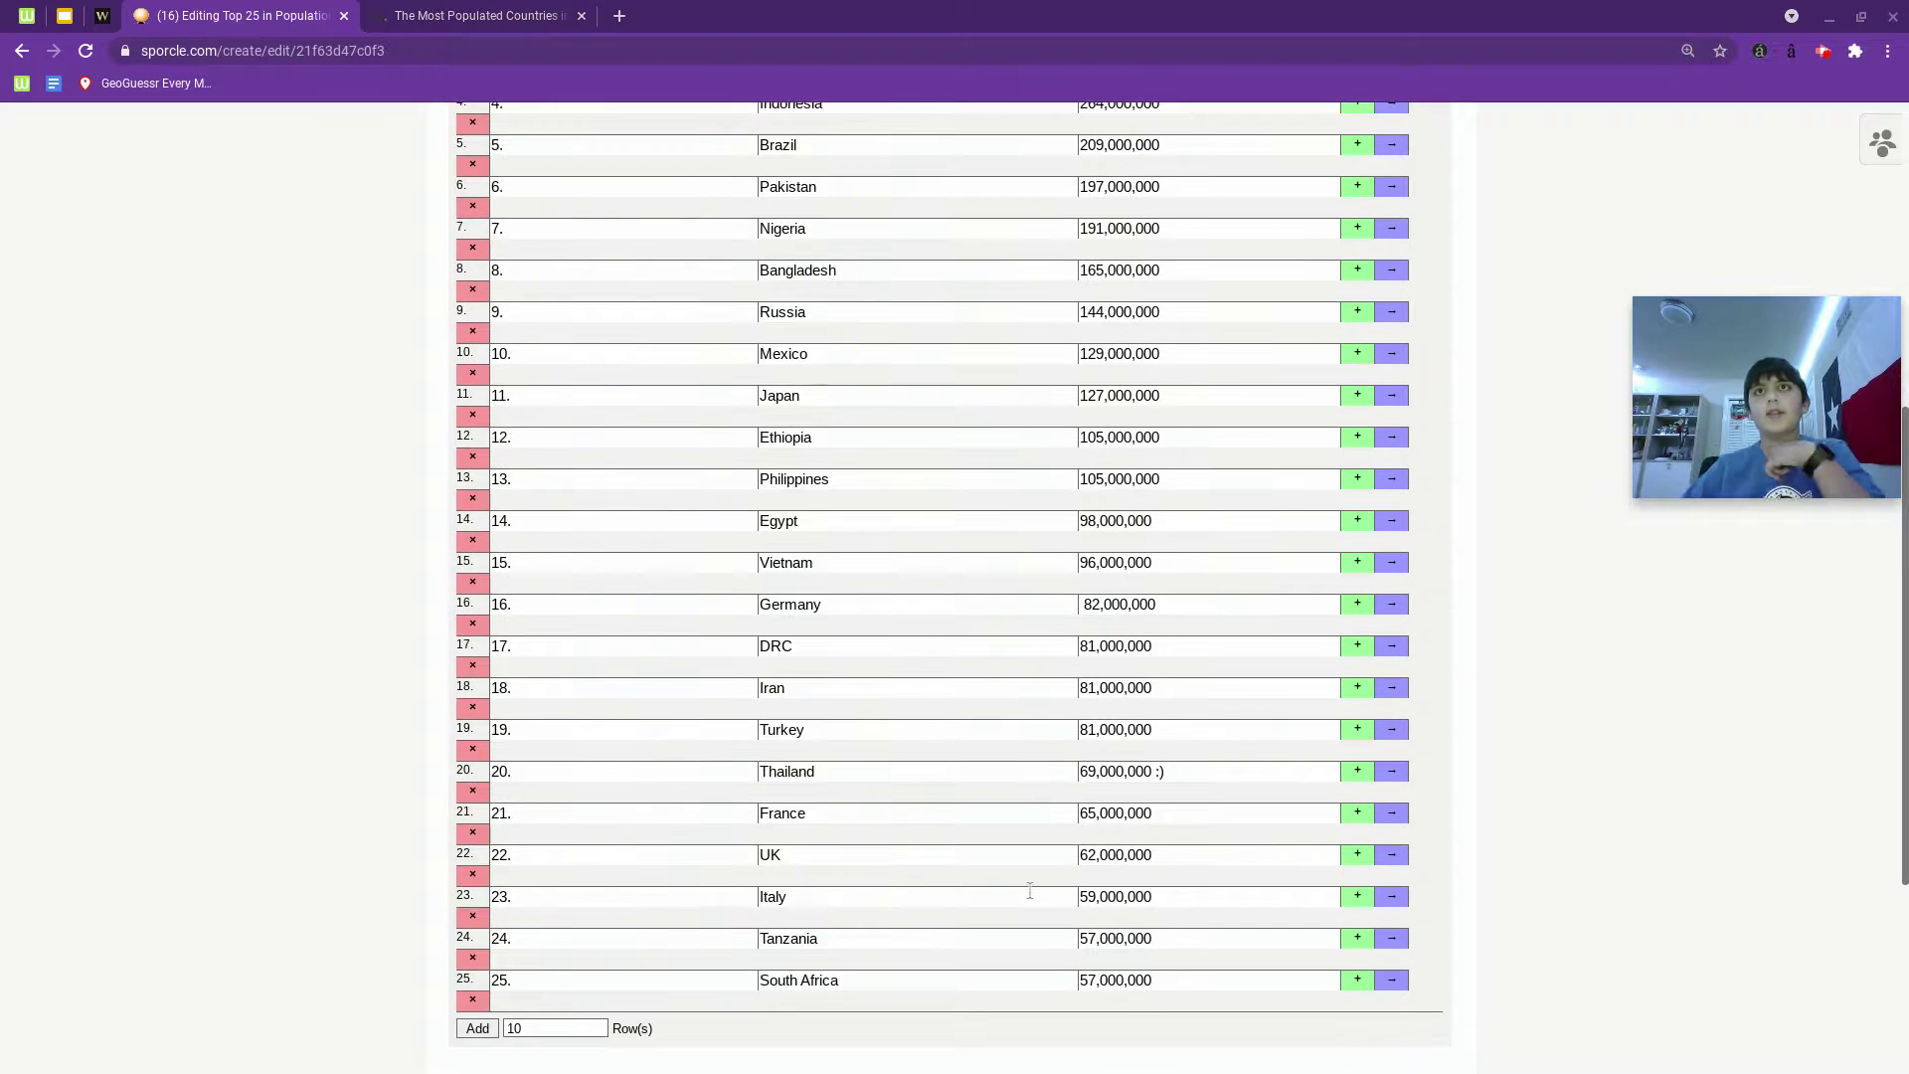
pyautogui.scroll(2, 1029, 891)
pyautogui.scroll(10, 969, 671)
pyautogui.scroll(3, 970, 672)
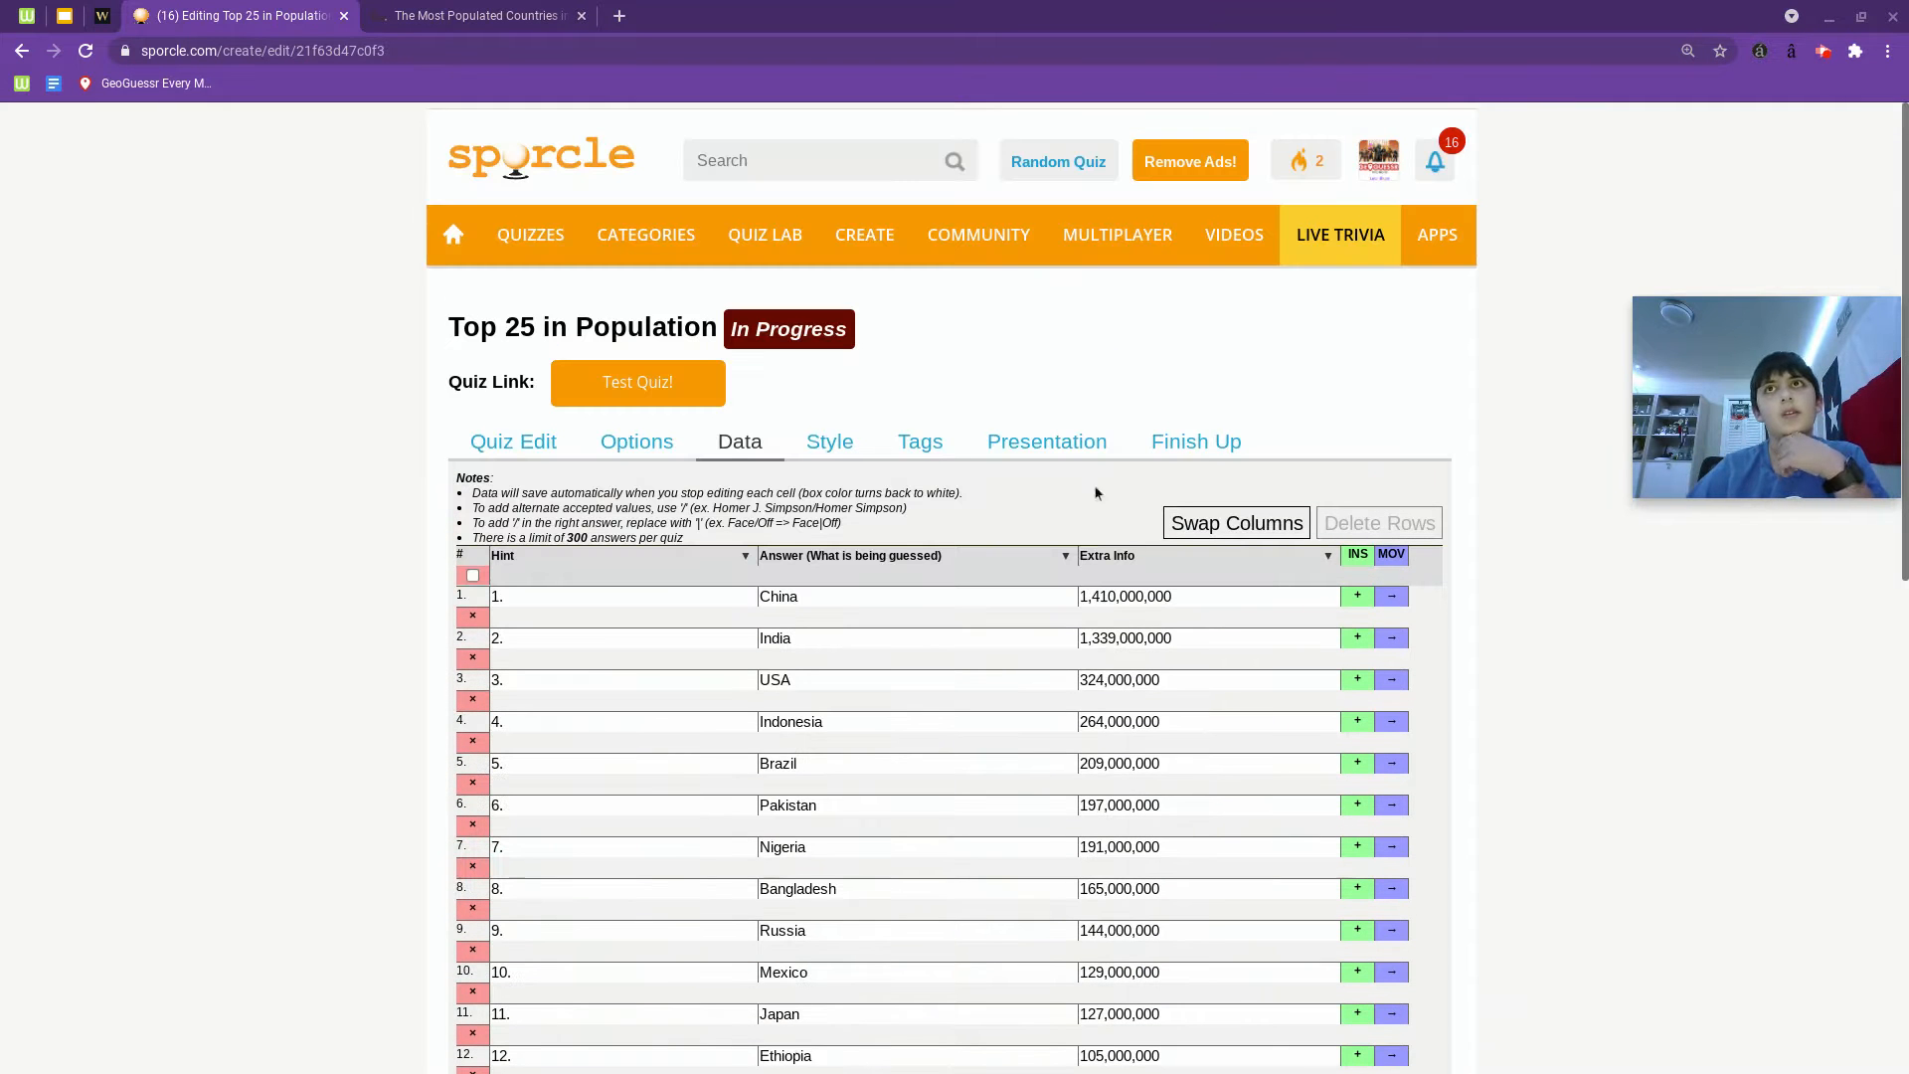
# Launch the Top 25 in Population quiz to the public from Finish Up and go to its play page.
pyautogui.click(1196, 441)
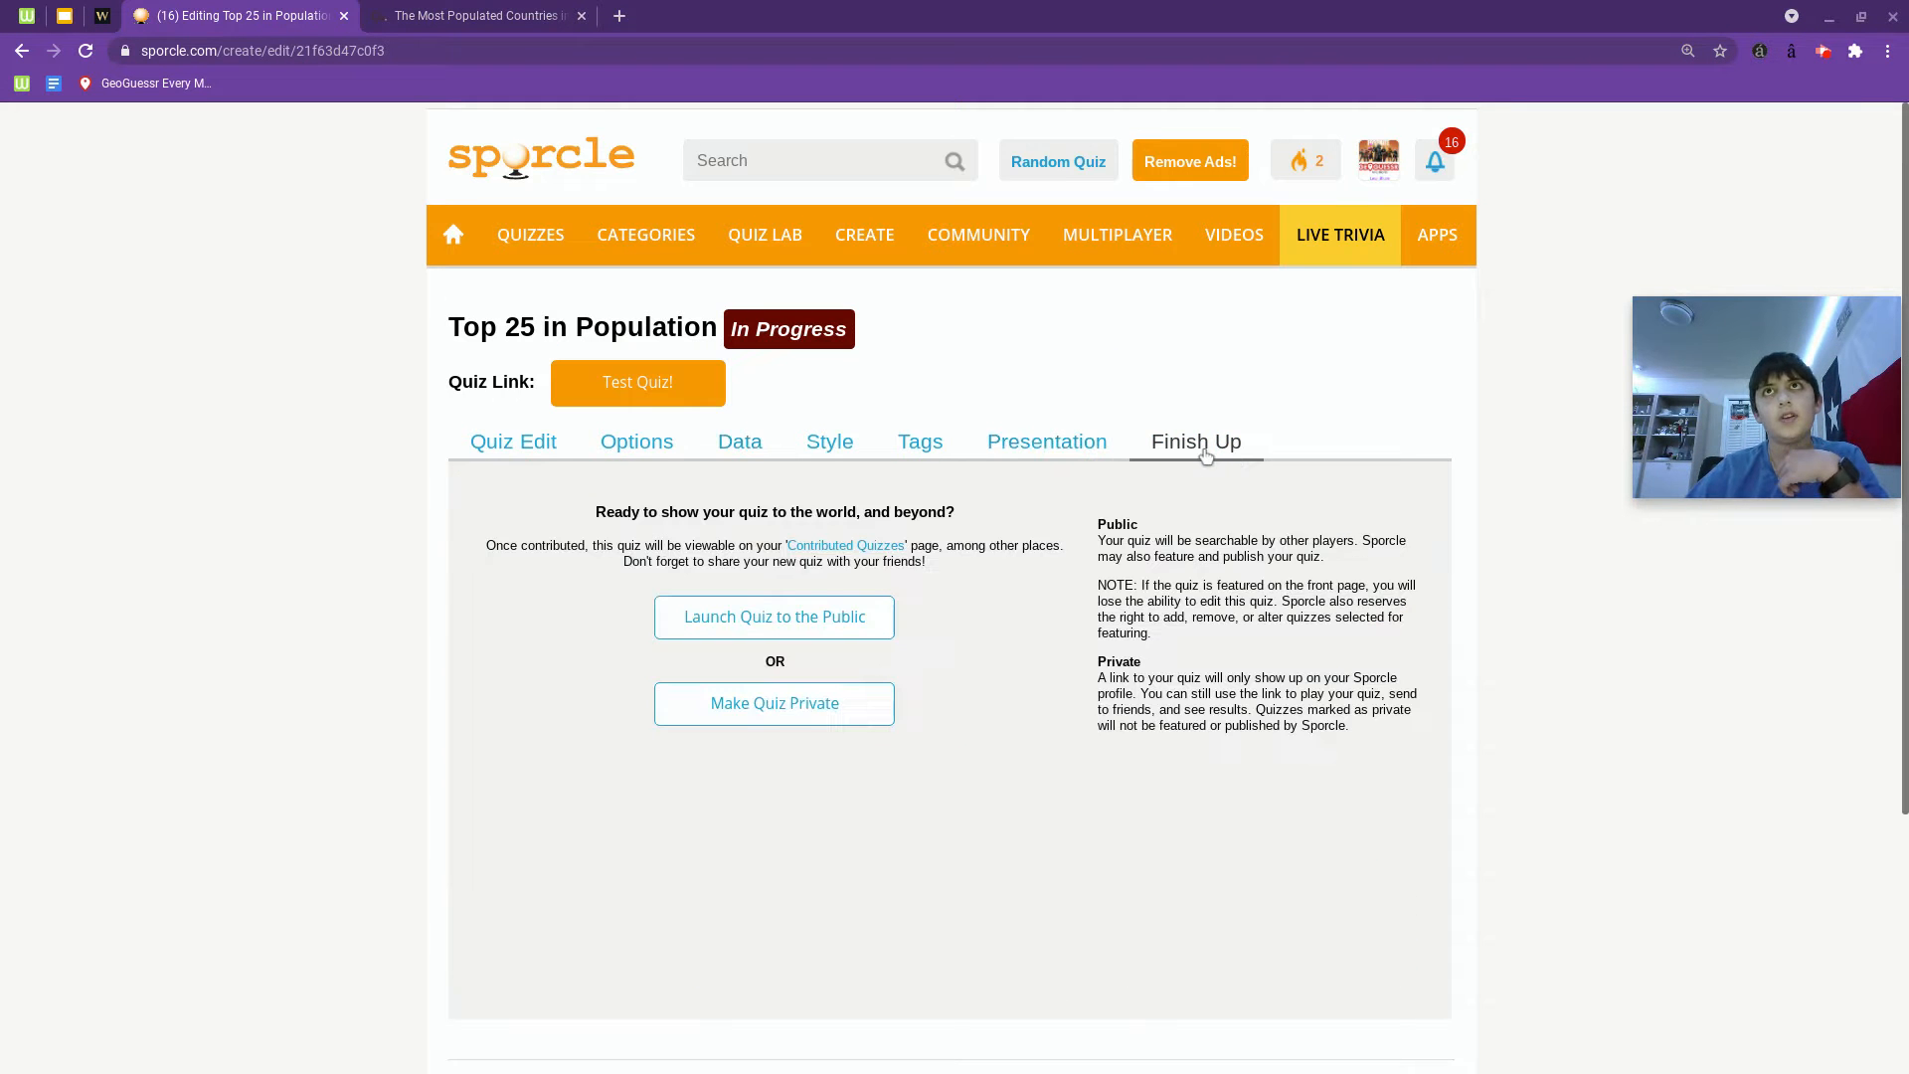
pyautogui.click(813, 616)
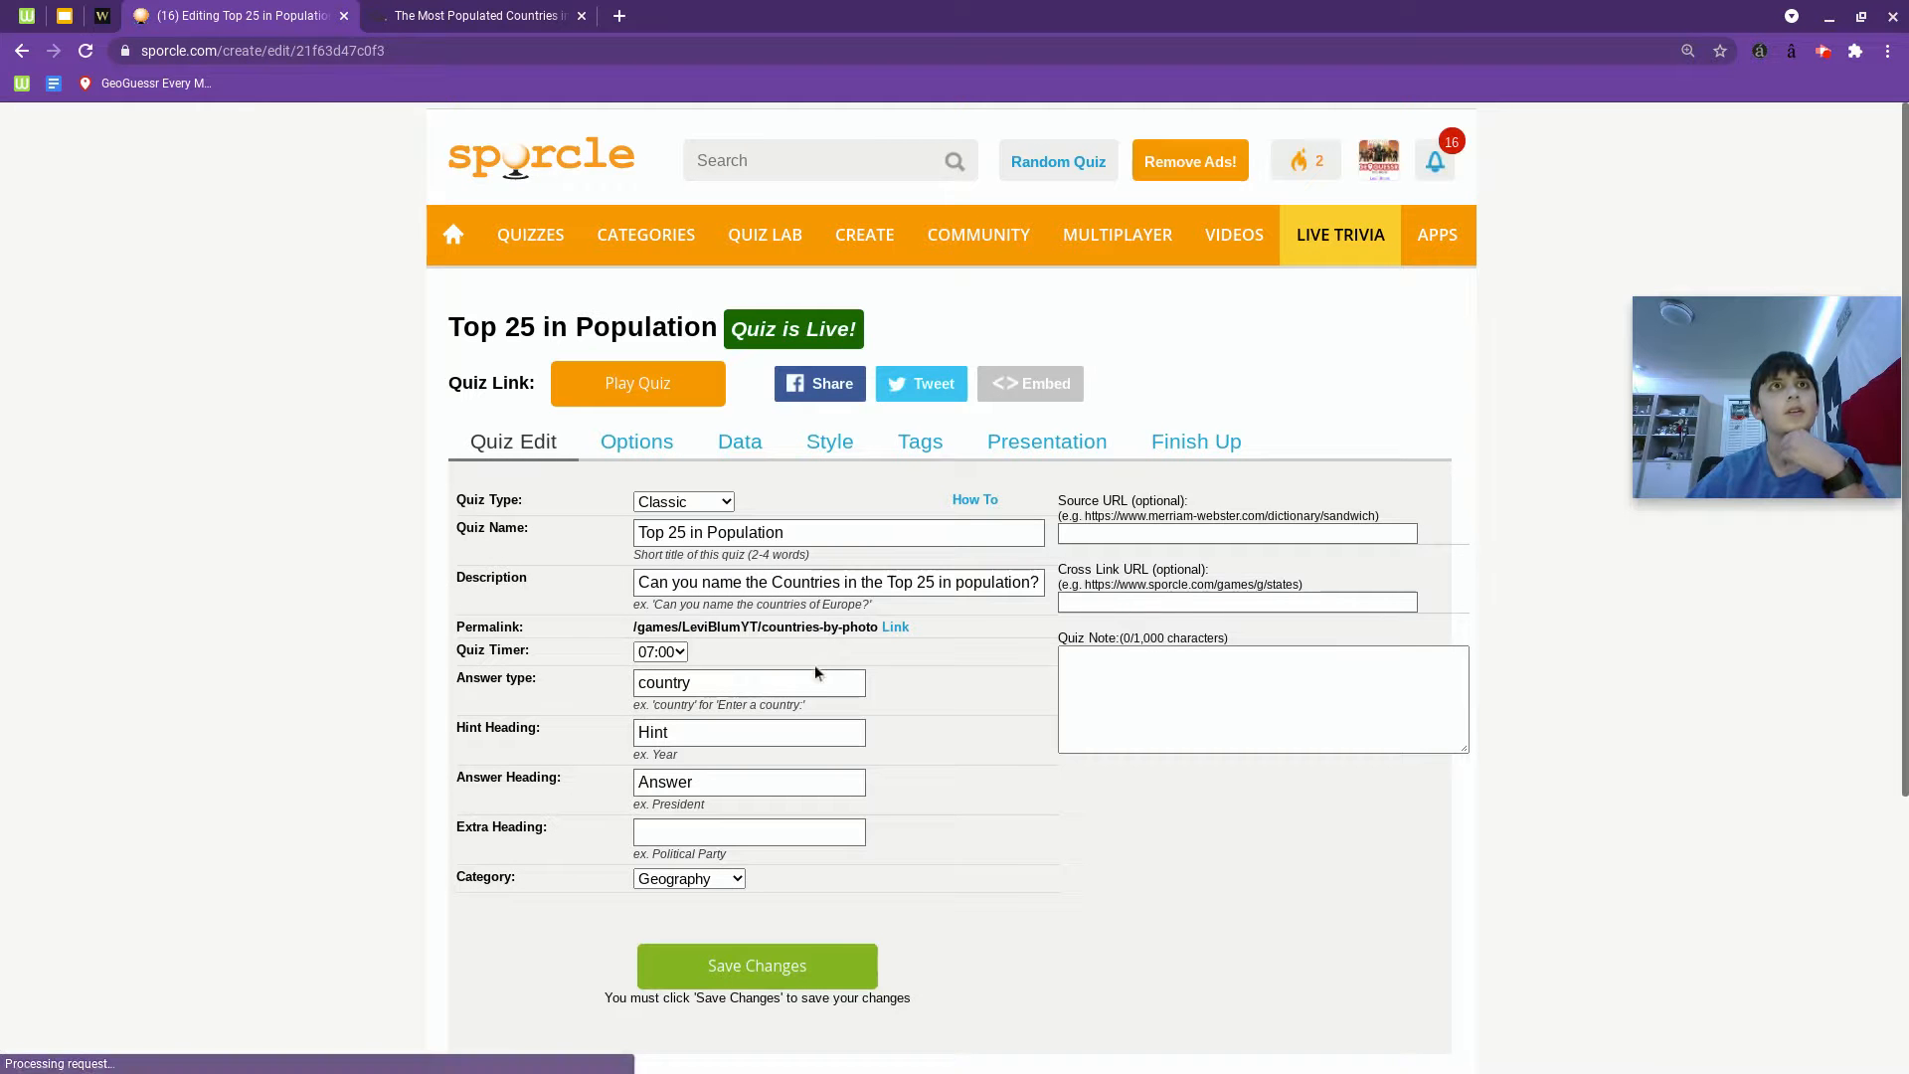
pyautogui.click(637, 383)
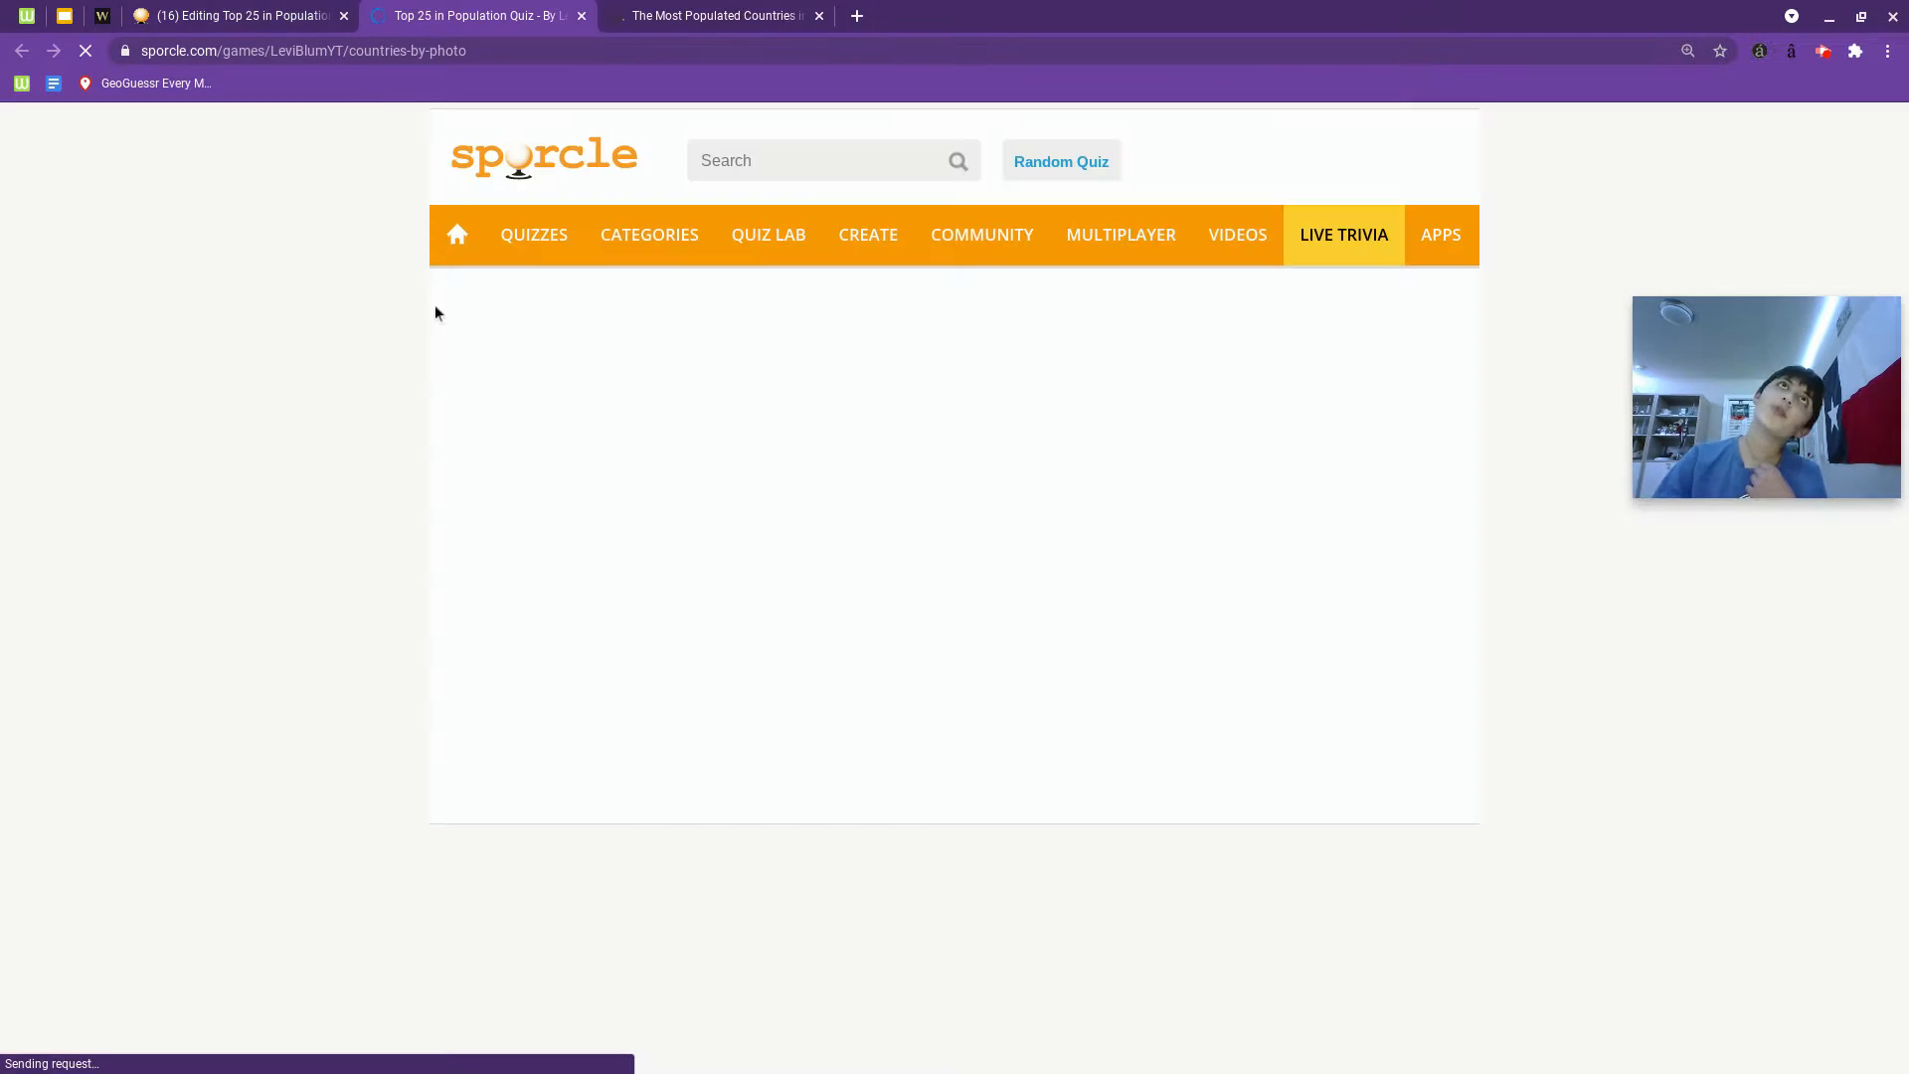
# Close the quiz editor and start the live quiz with its timer running.
pyautogui.click(346, 18)
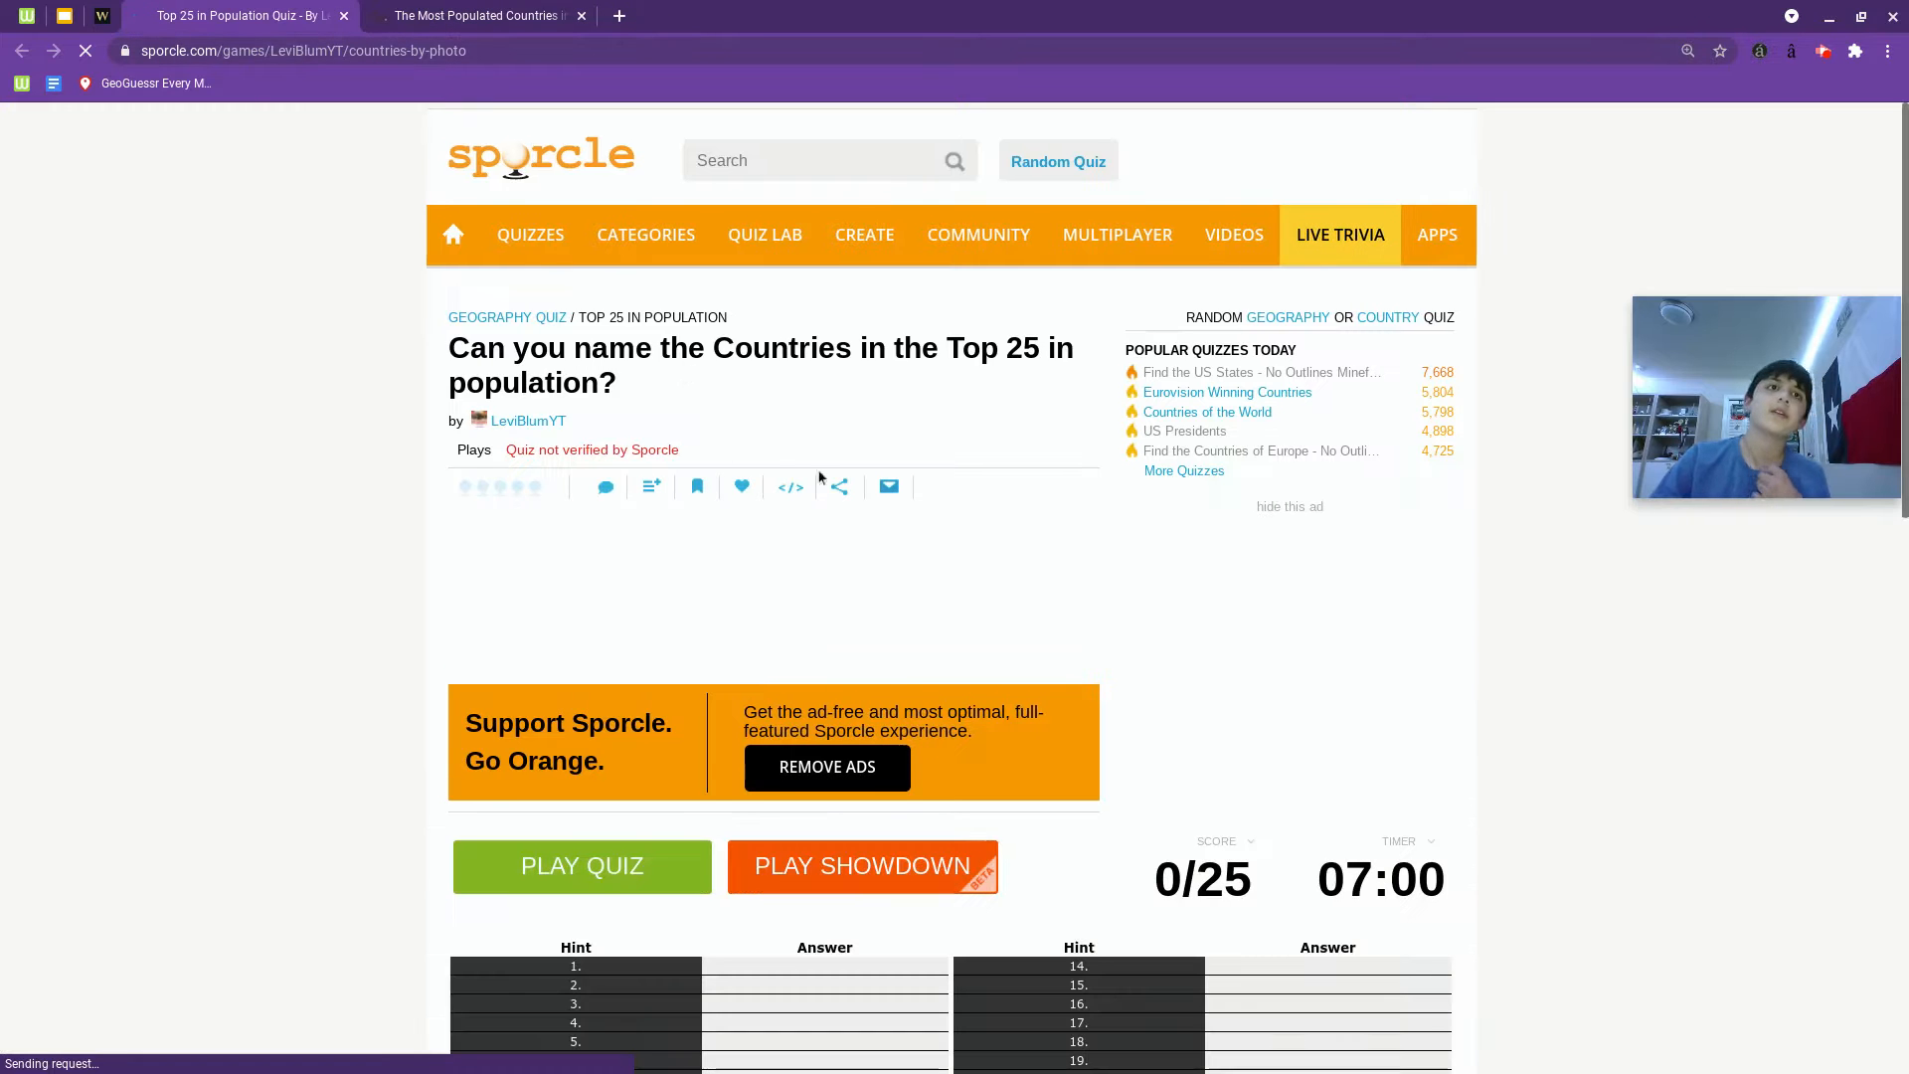
pyautogui.scroll(-3, 830, 473)
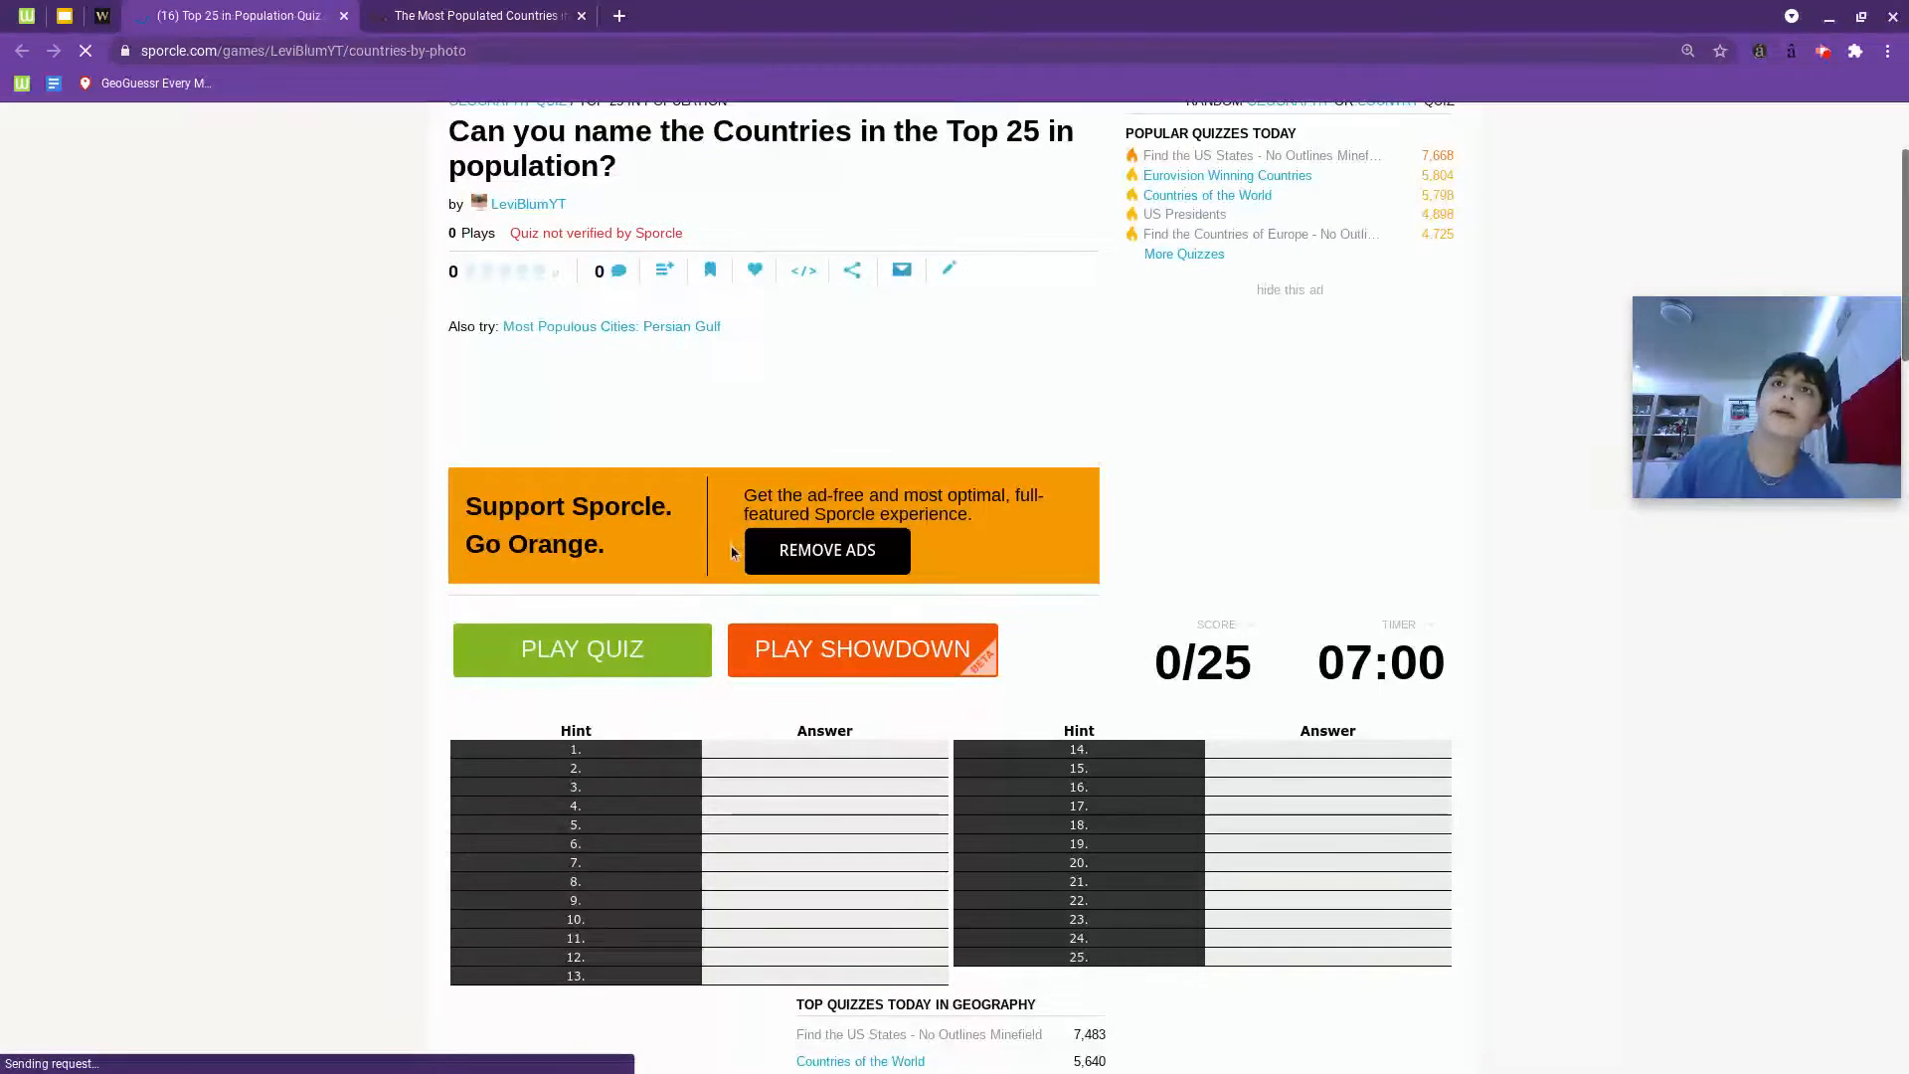
pyautogui.click(658, 648)
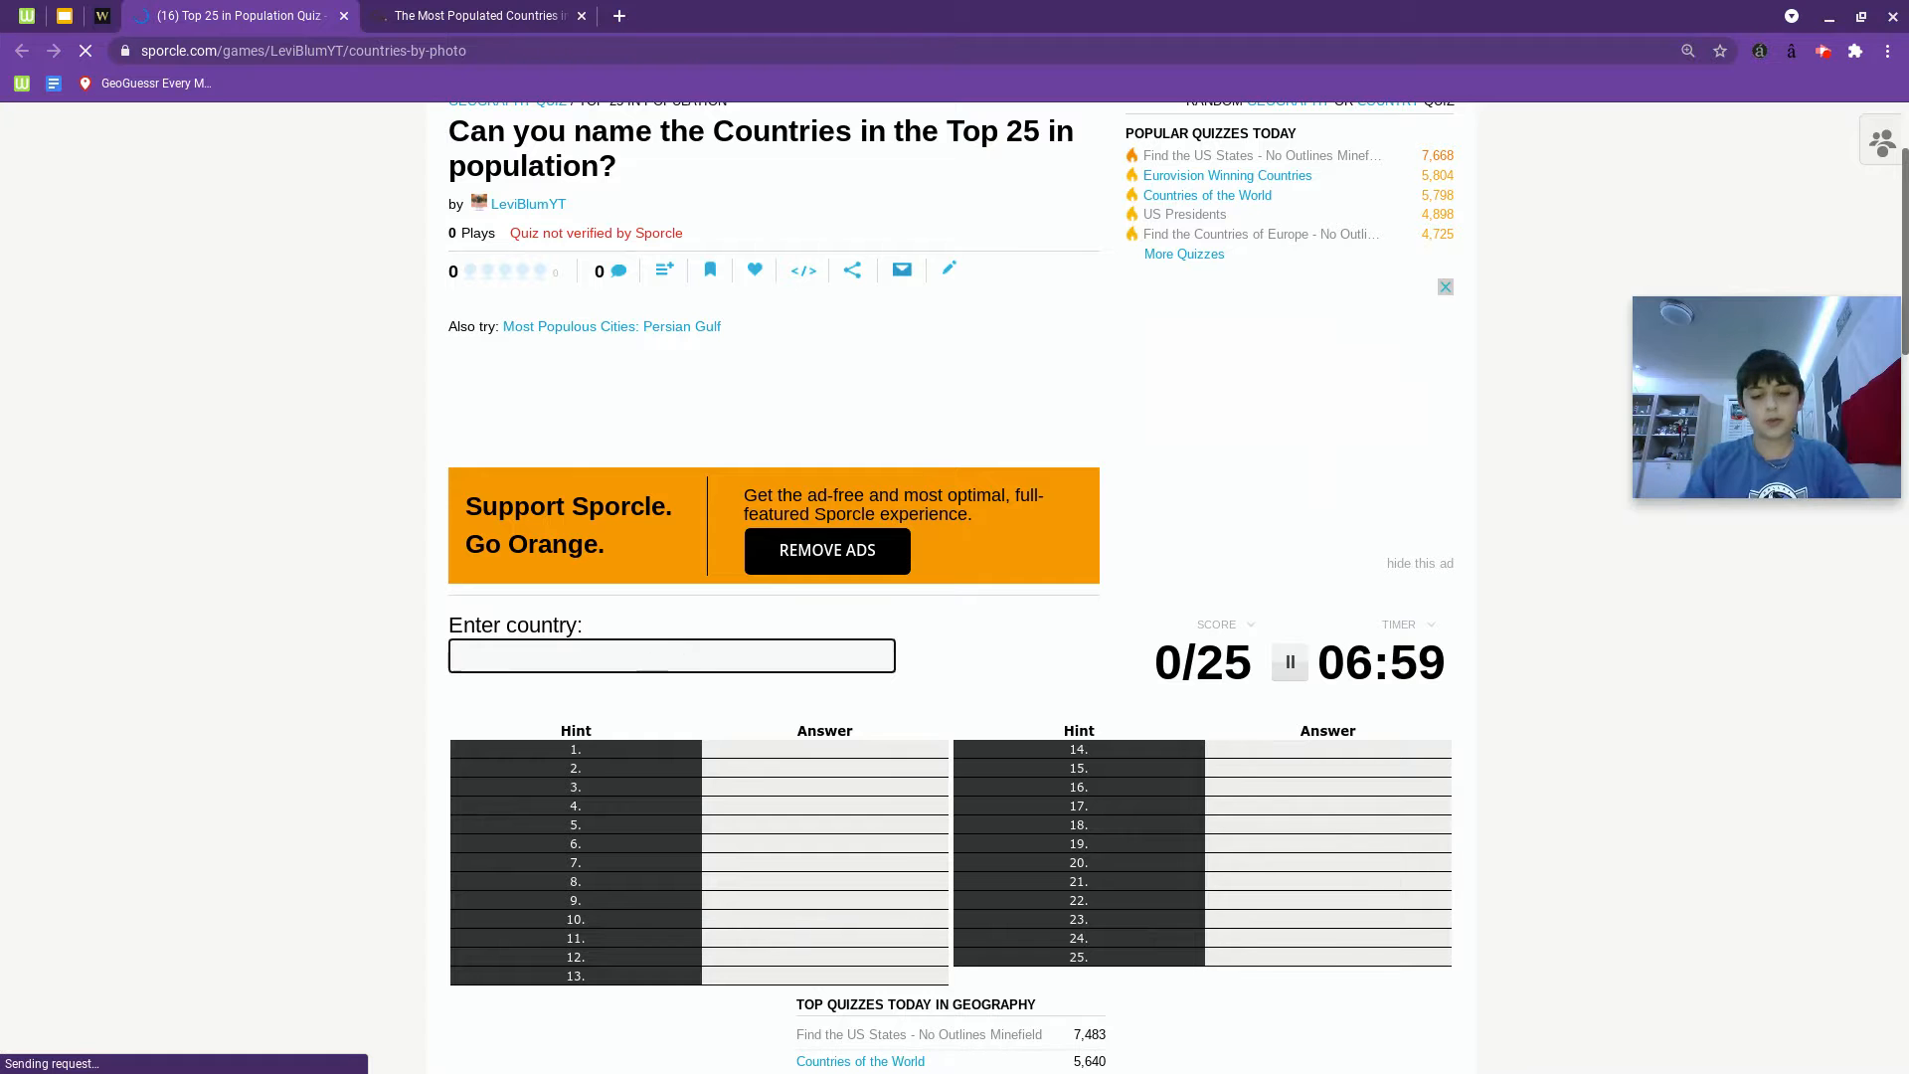
pyautogui.write('rusia')
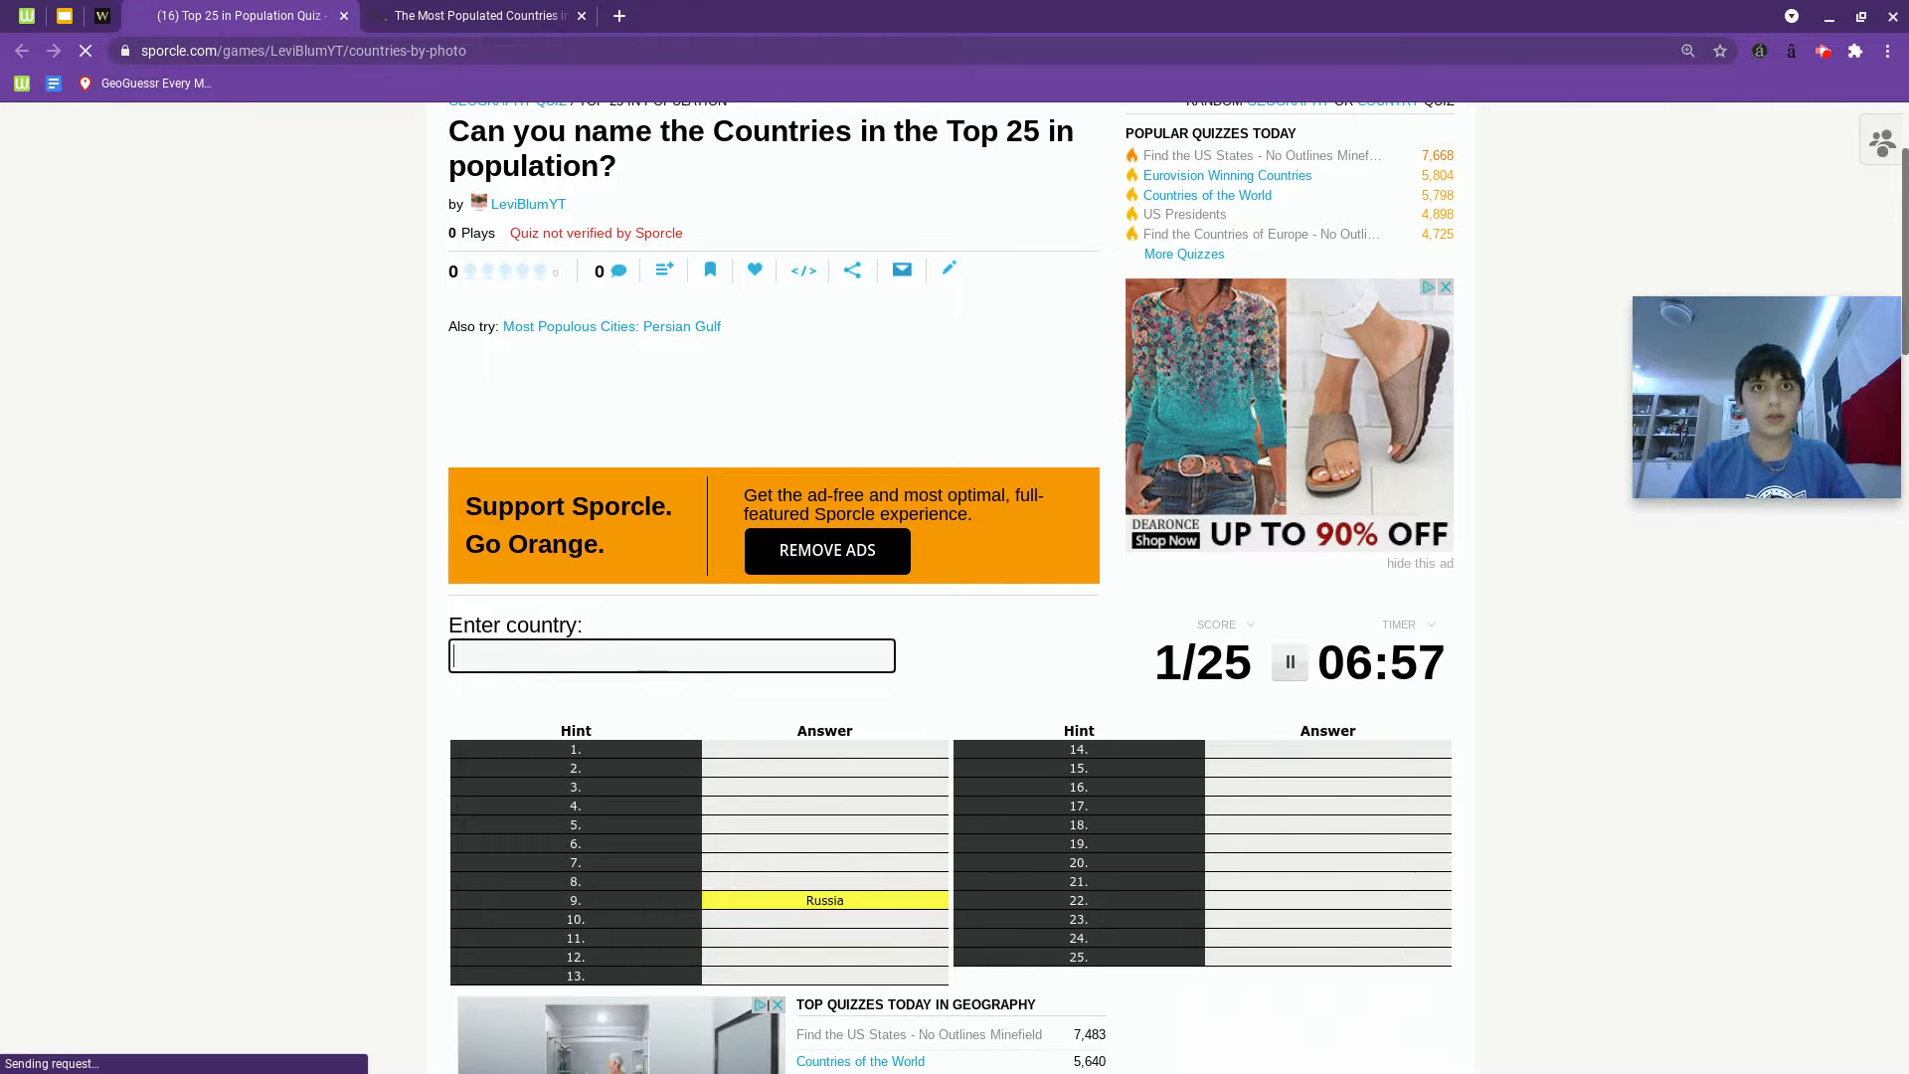
pyautogui.write('chinaindia')
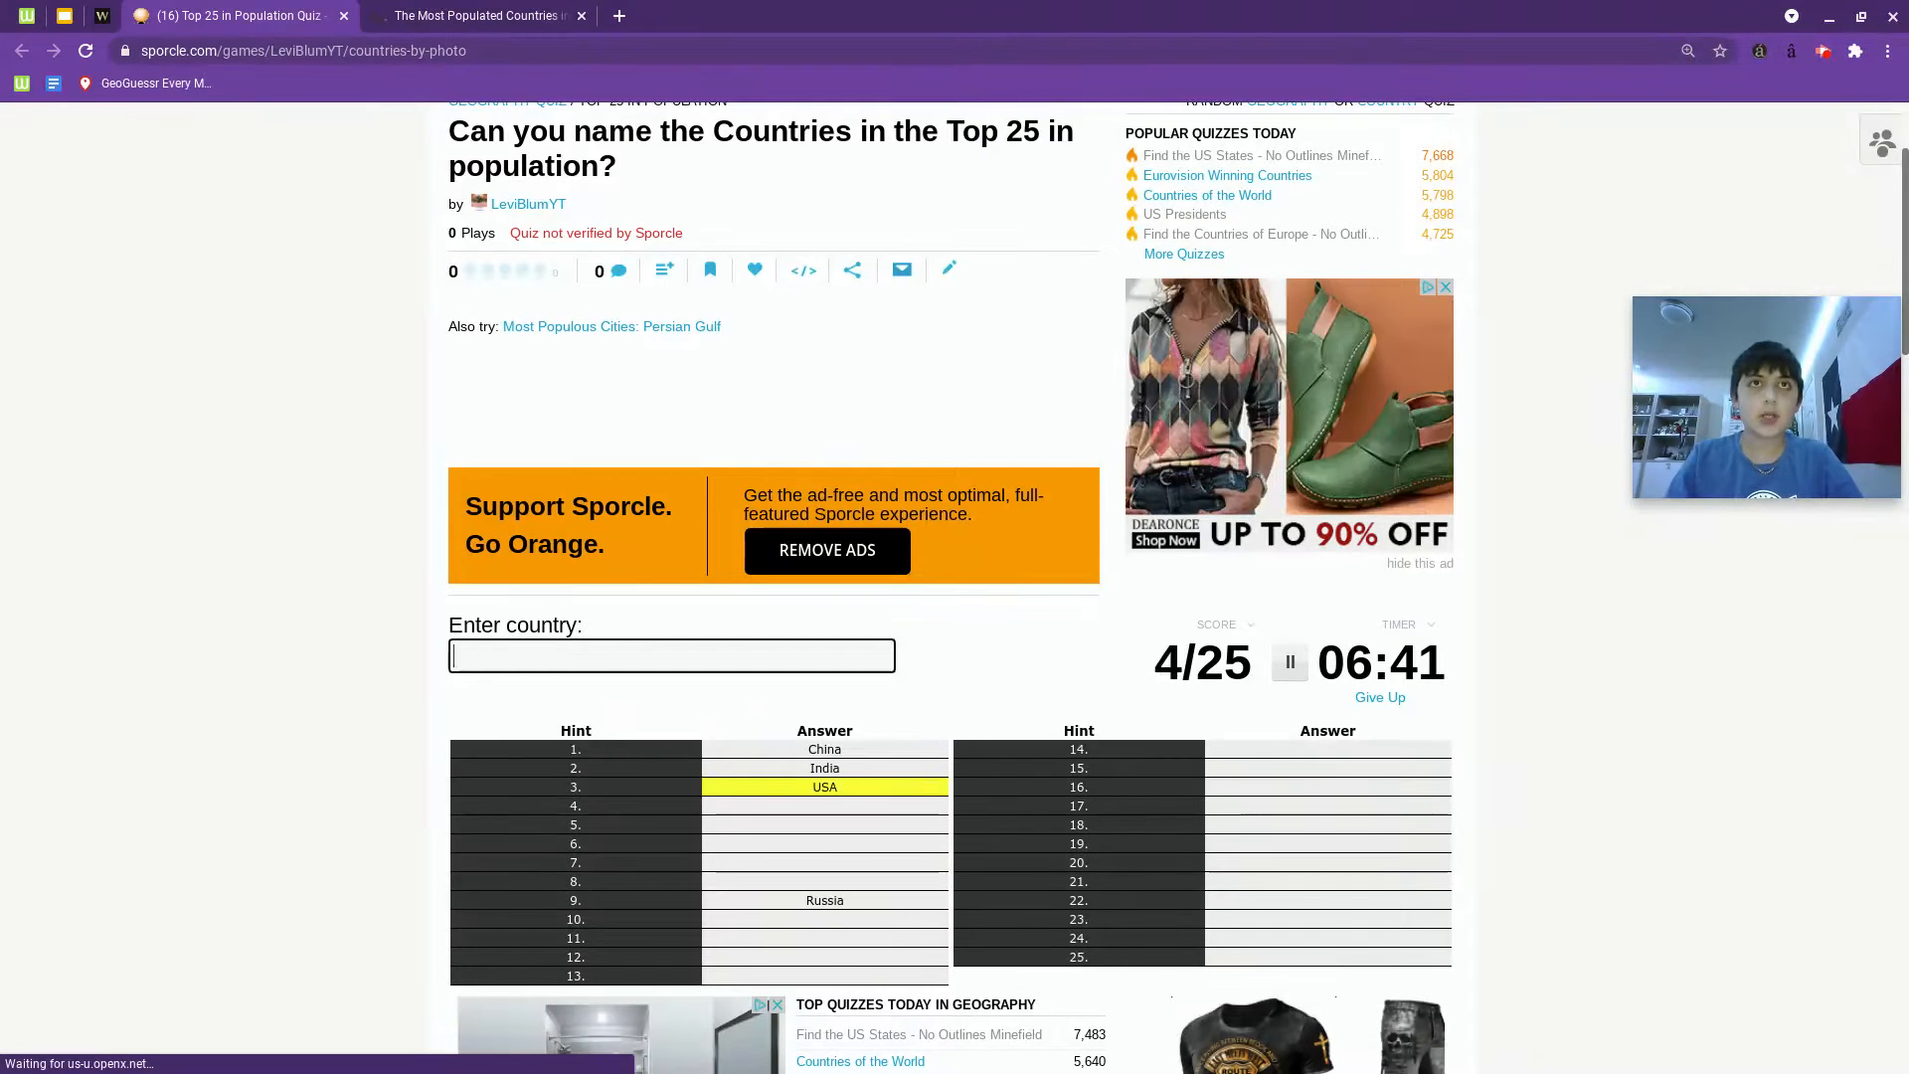
pyautogui.write('indonesia')
pyautogui.write('dr')
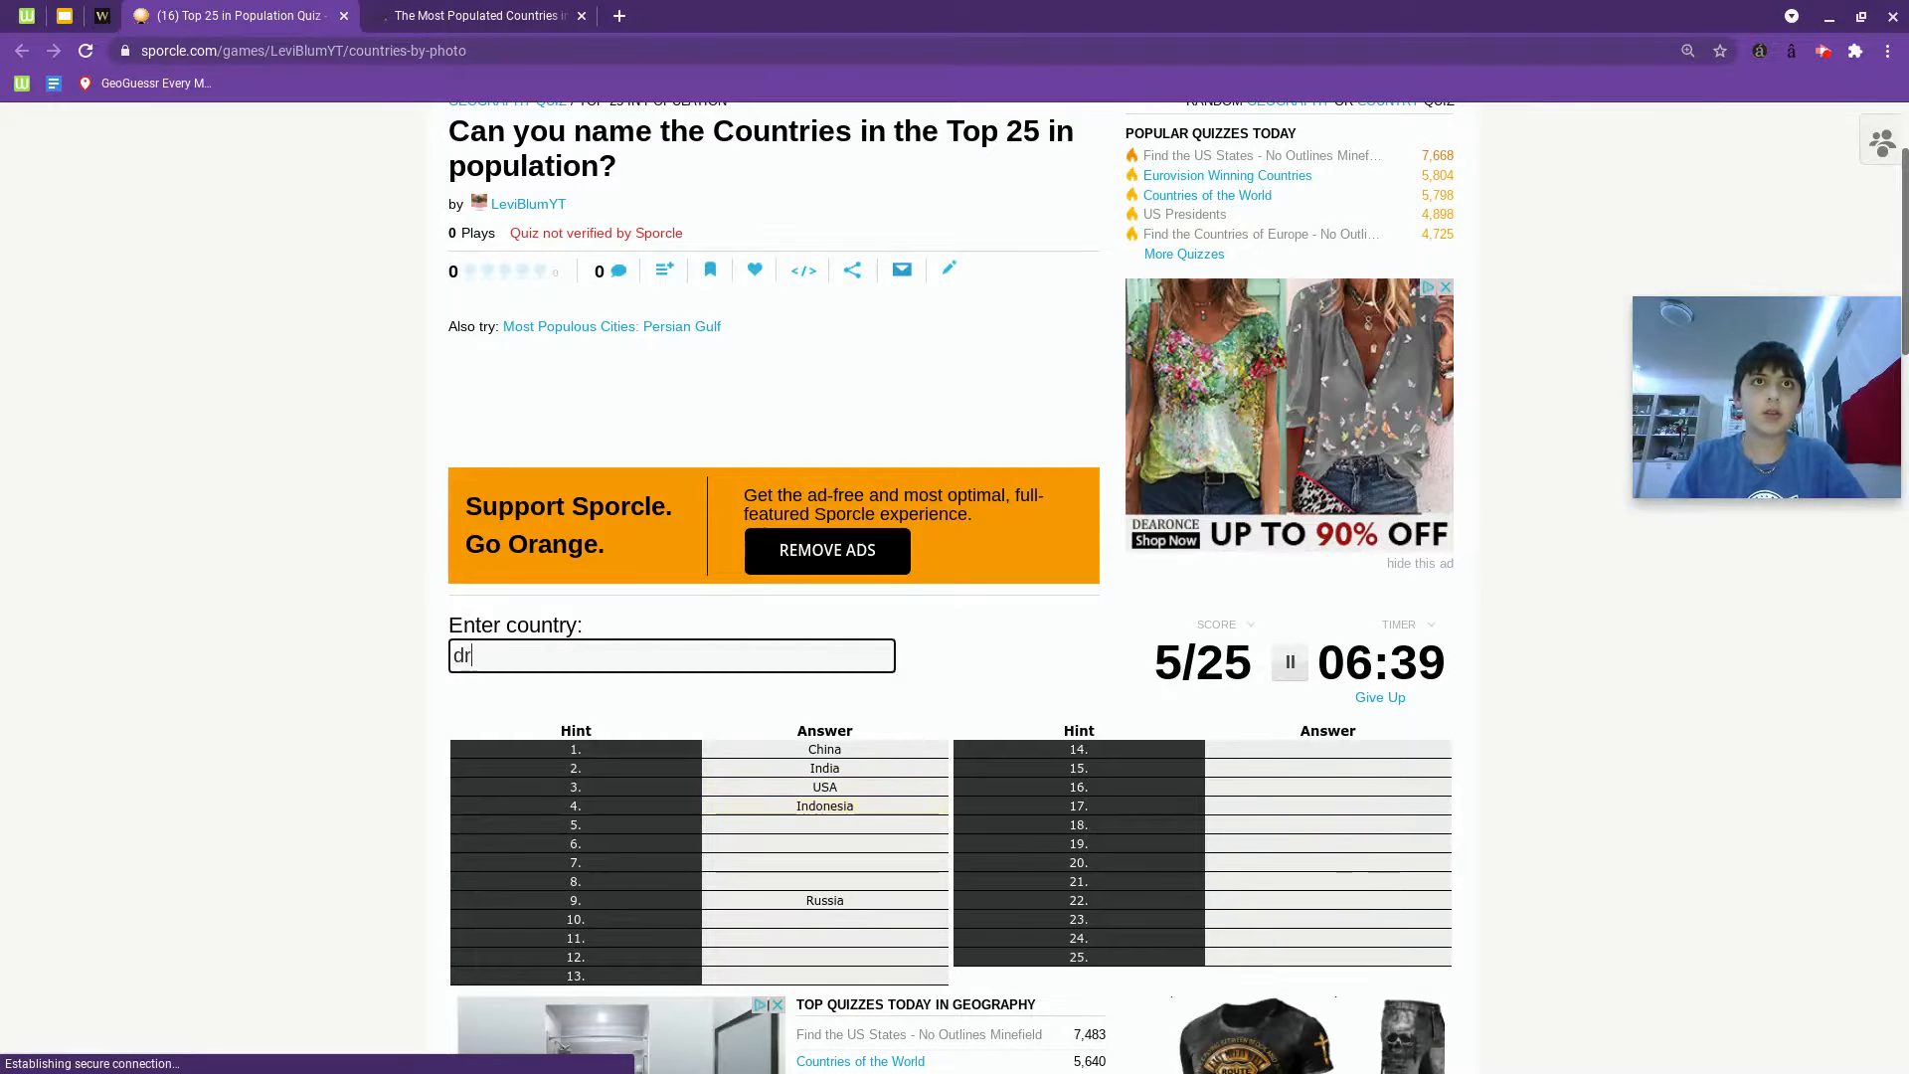
pyautogui.write('nigeria')
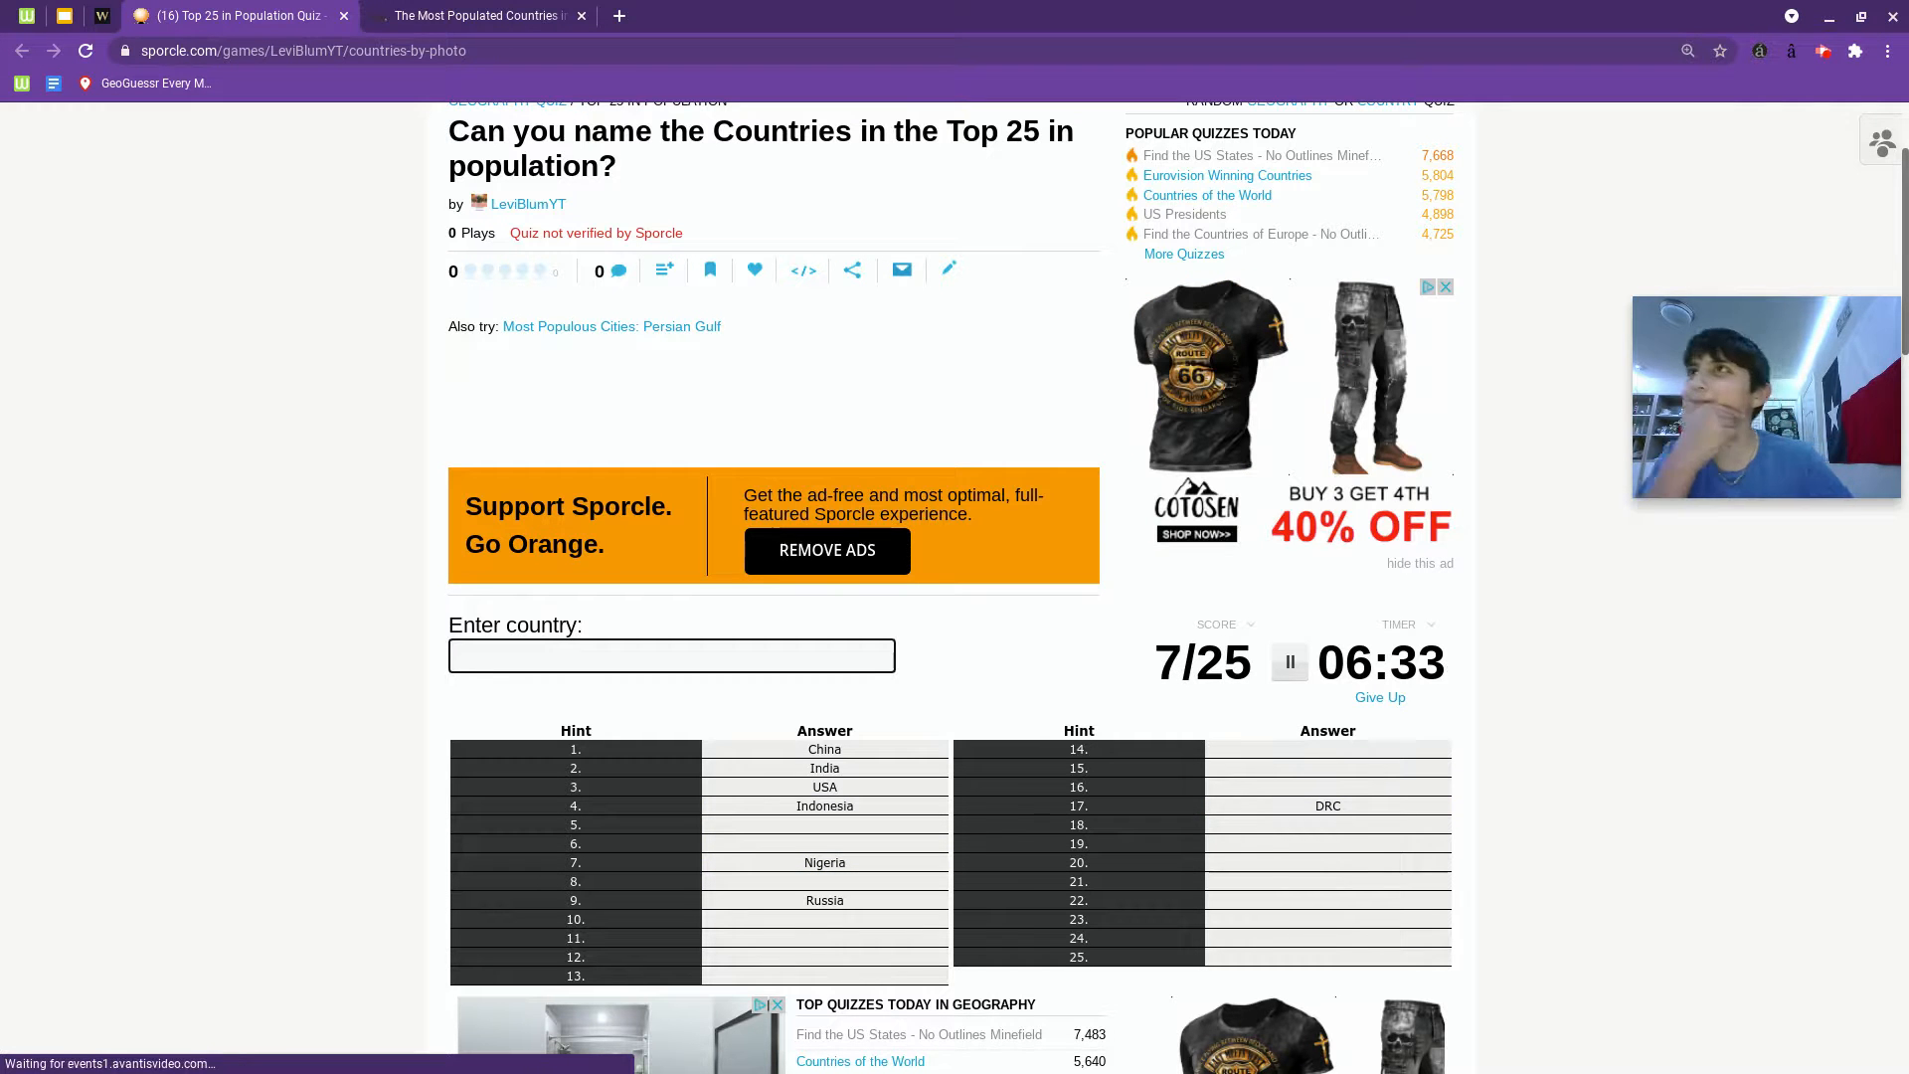
pyautogui.write('thaila')
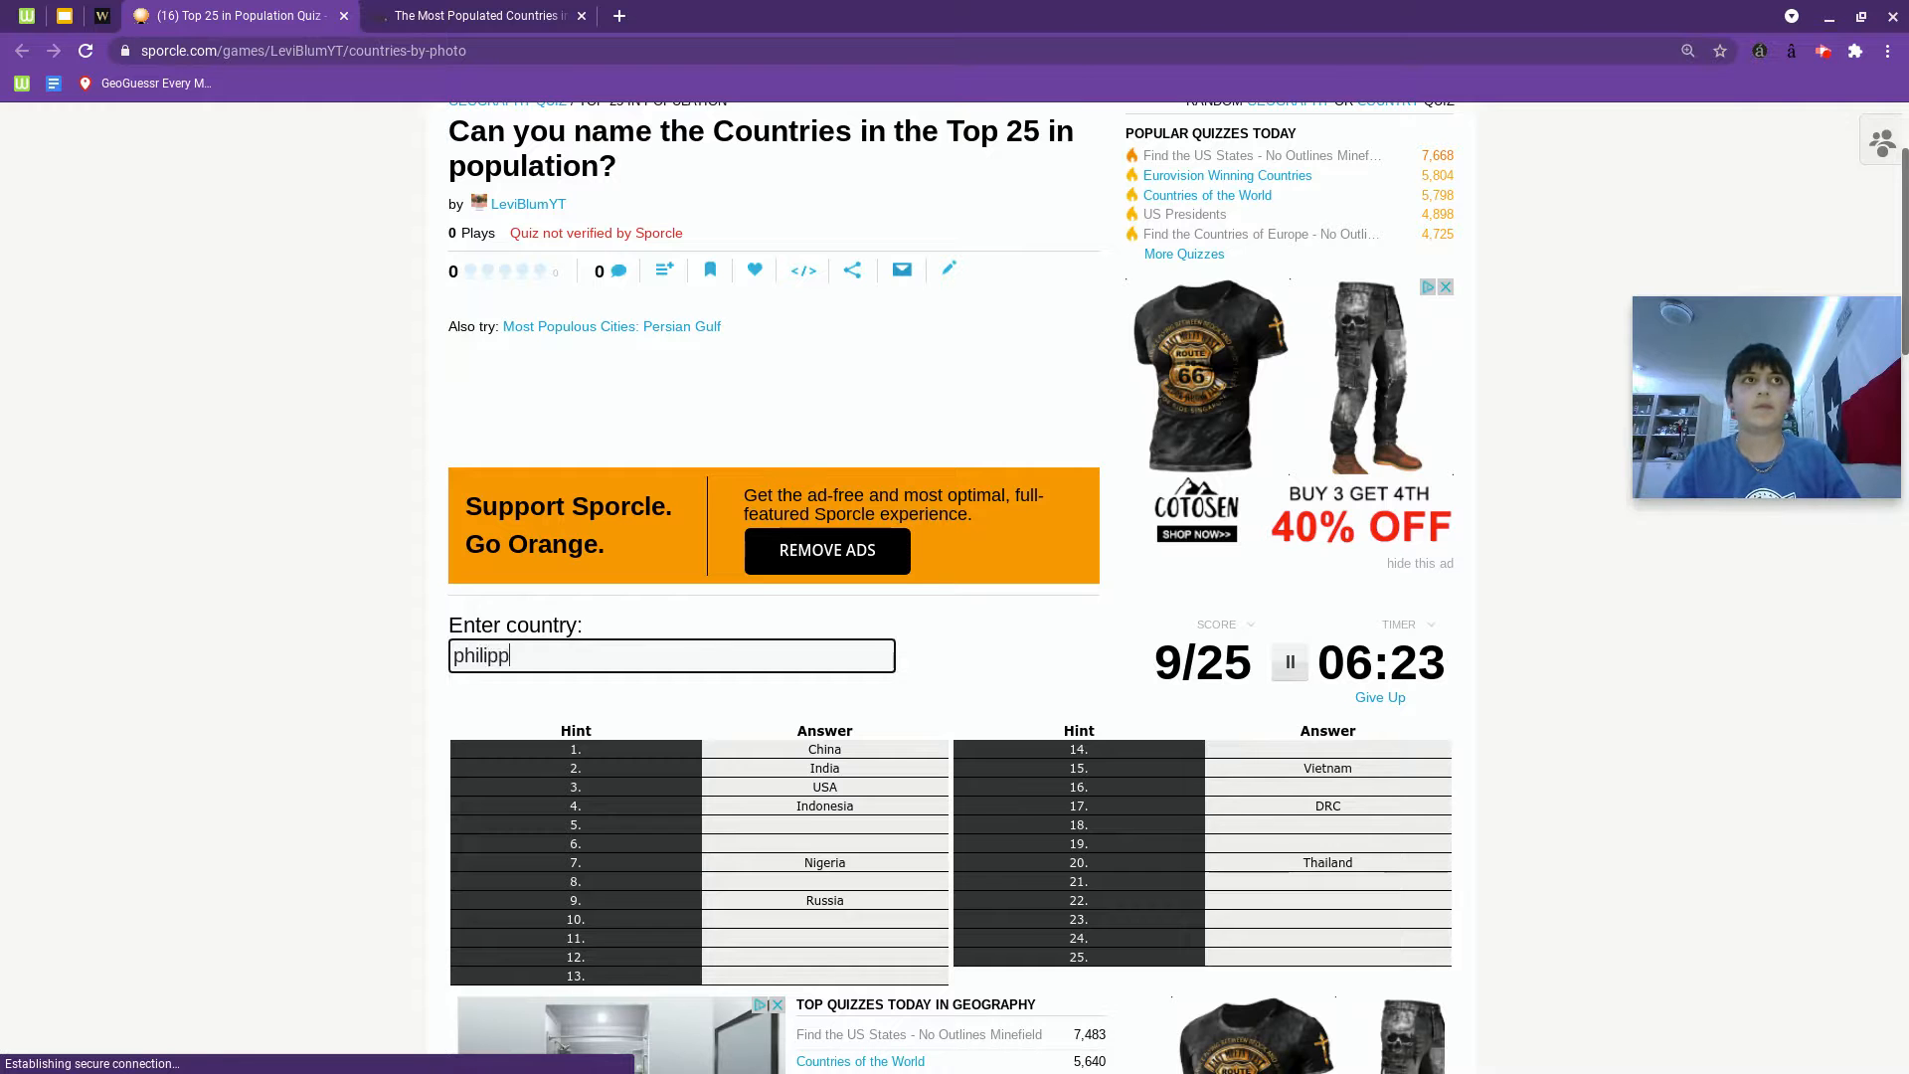
pyautogui.write('s')
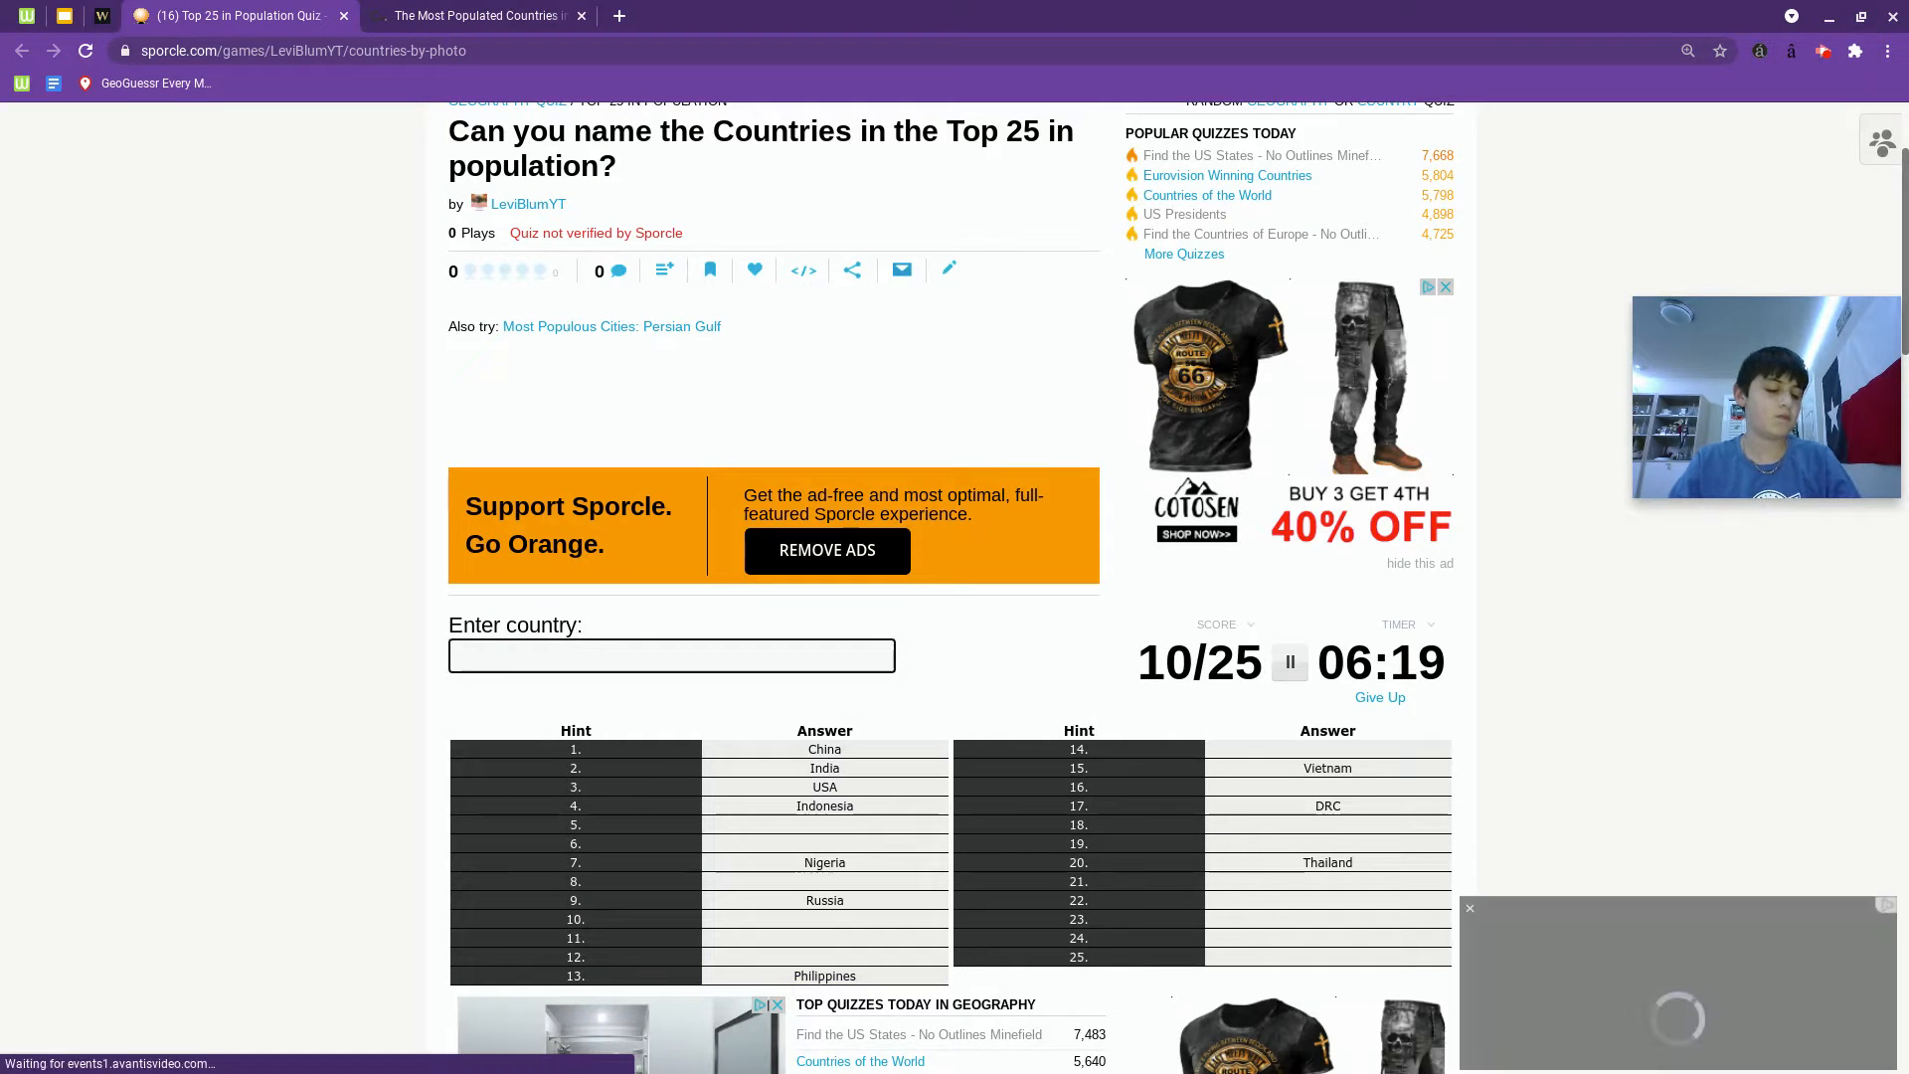
pyautogui.write('eth')
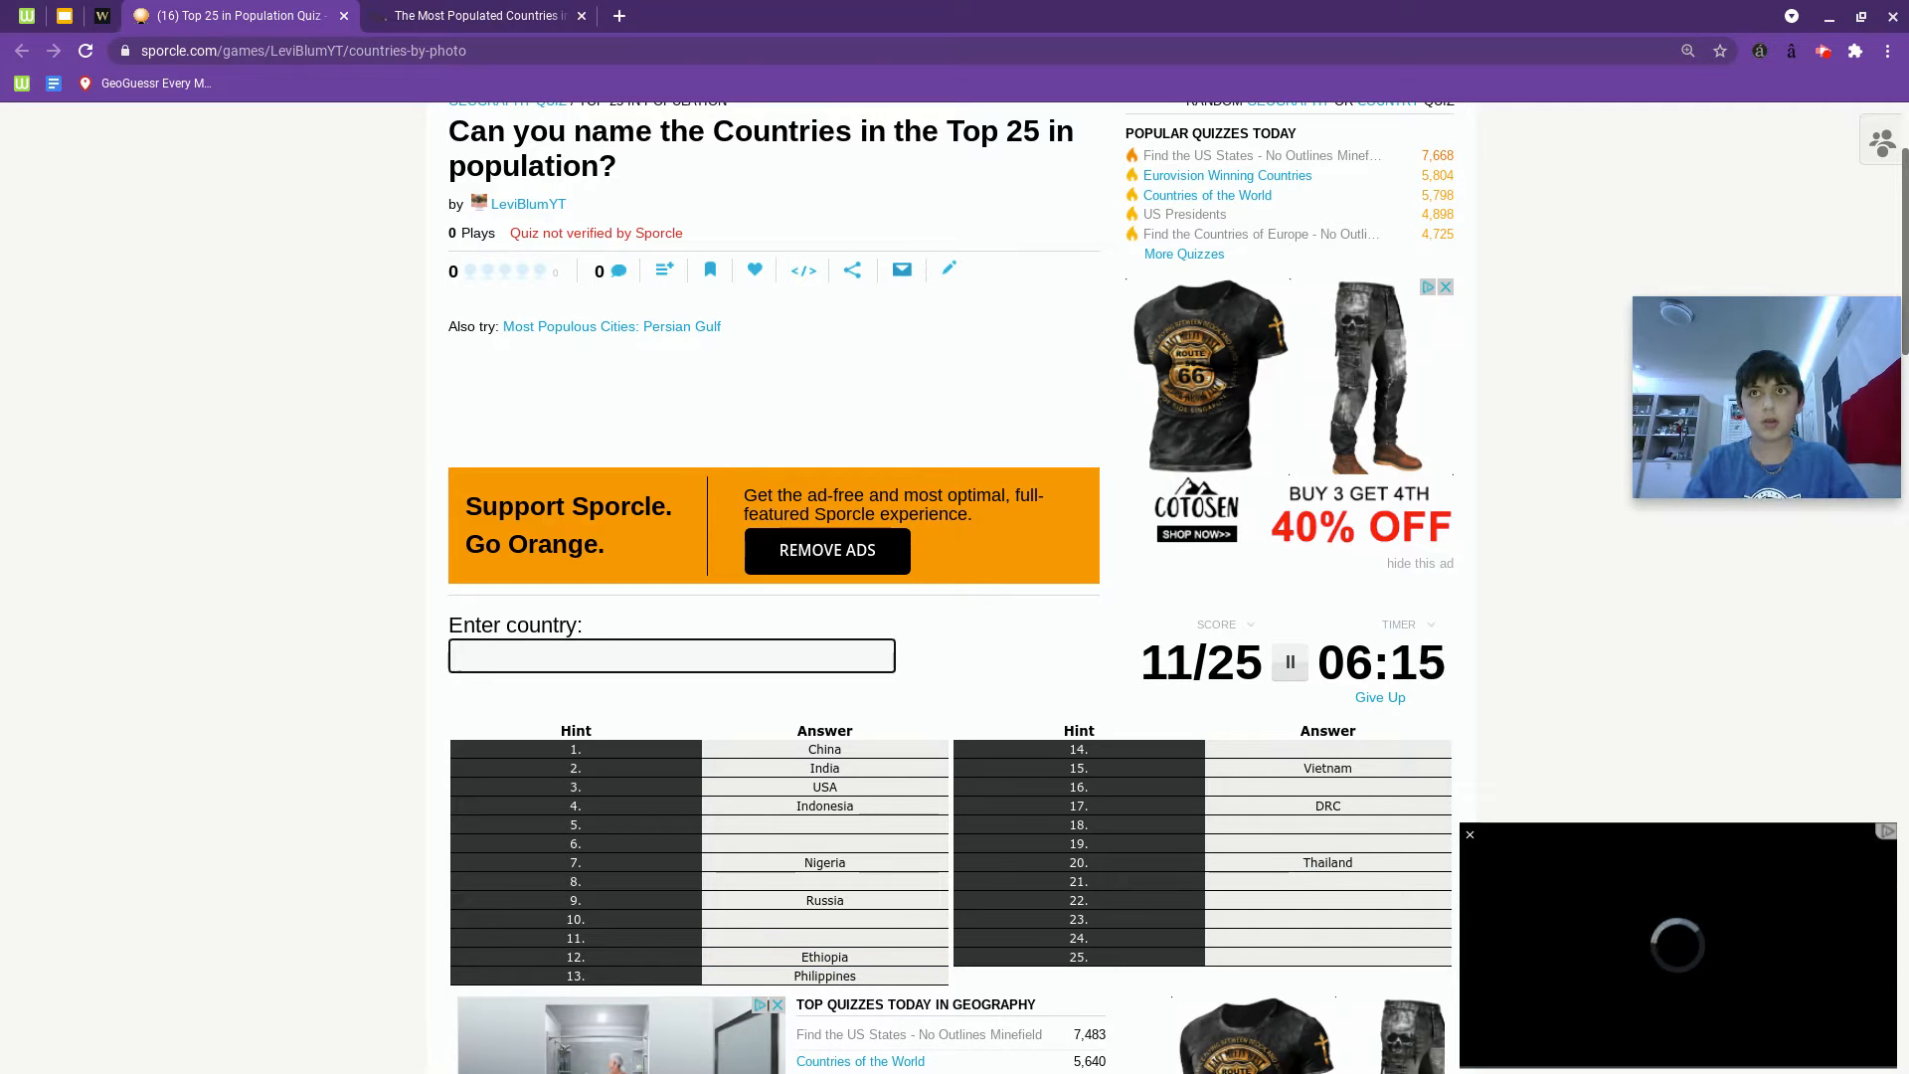
pyautogui.write('uth a')
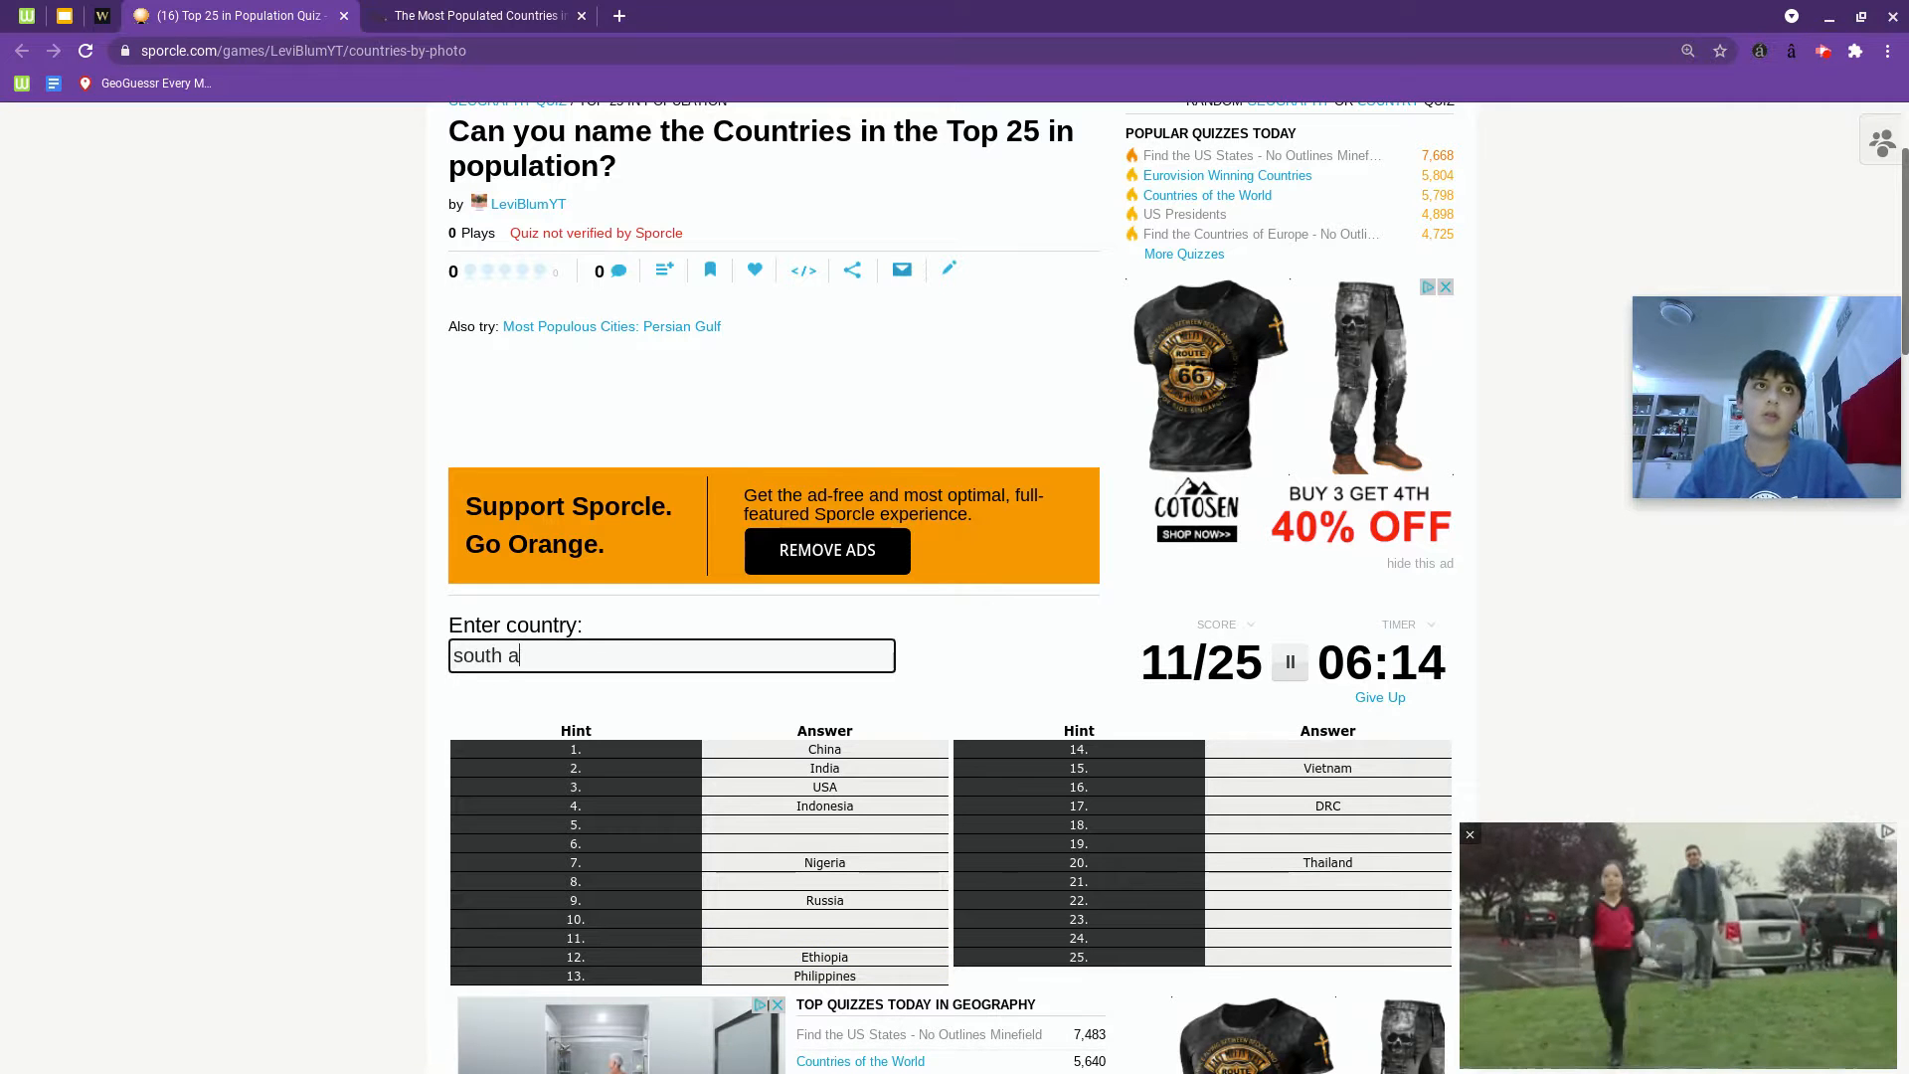
pyautogui.write('frica')
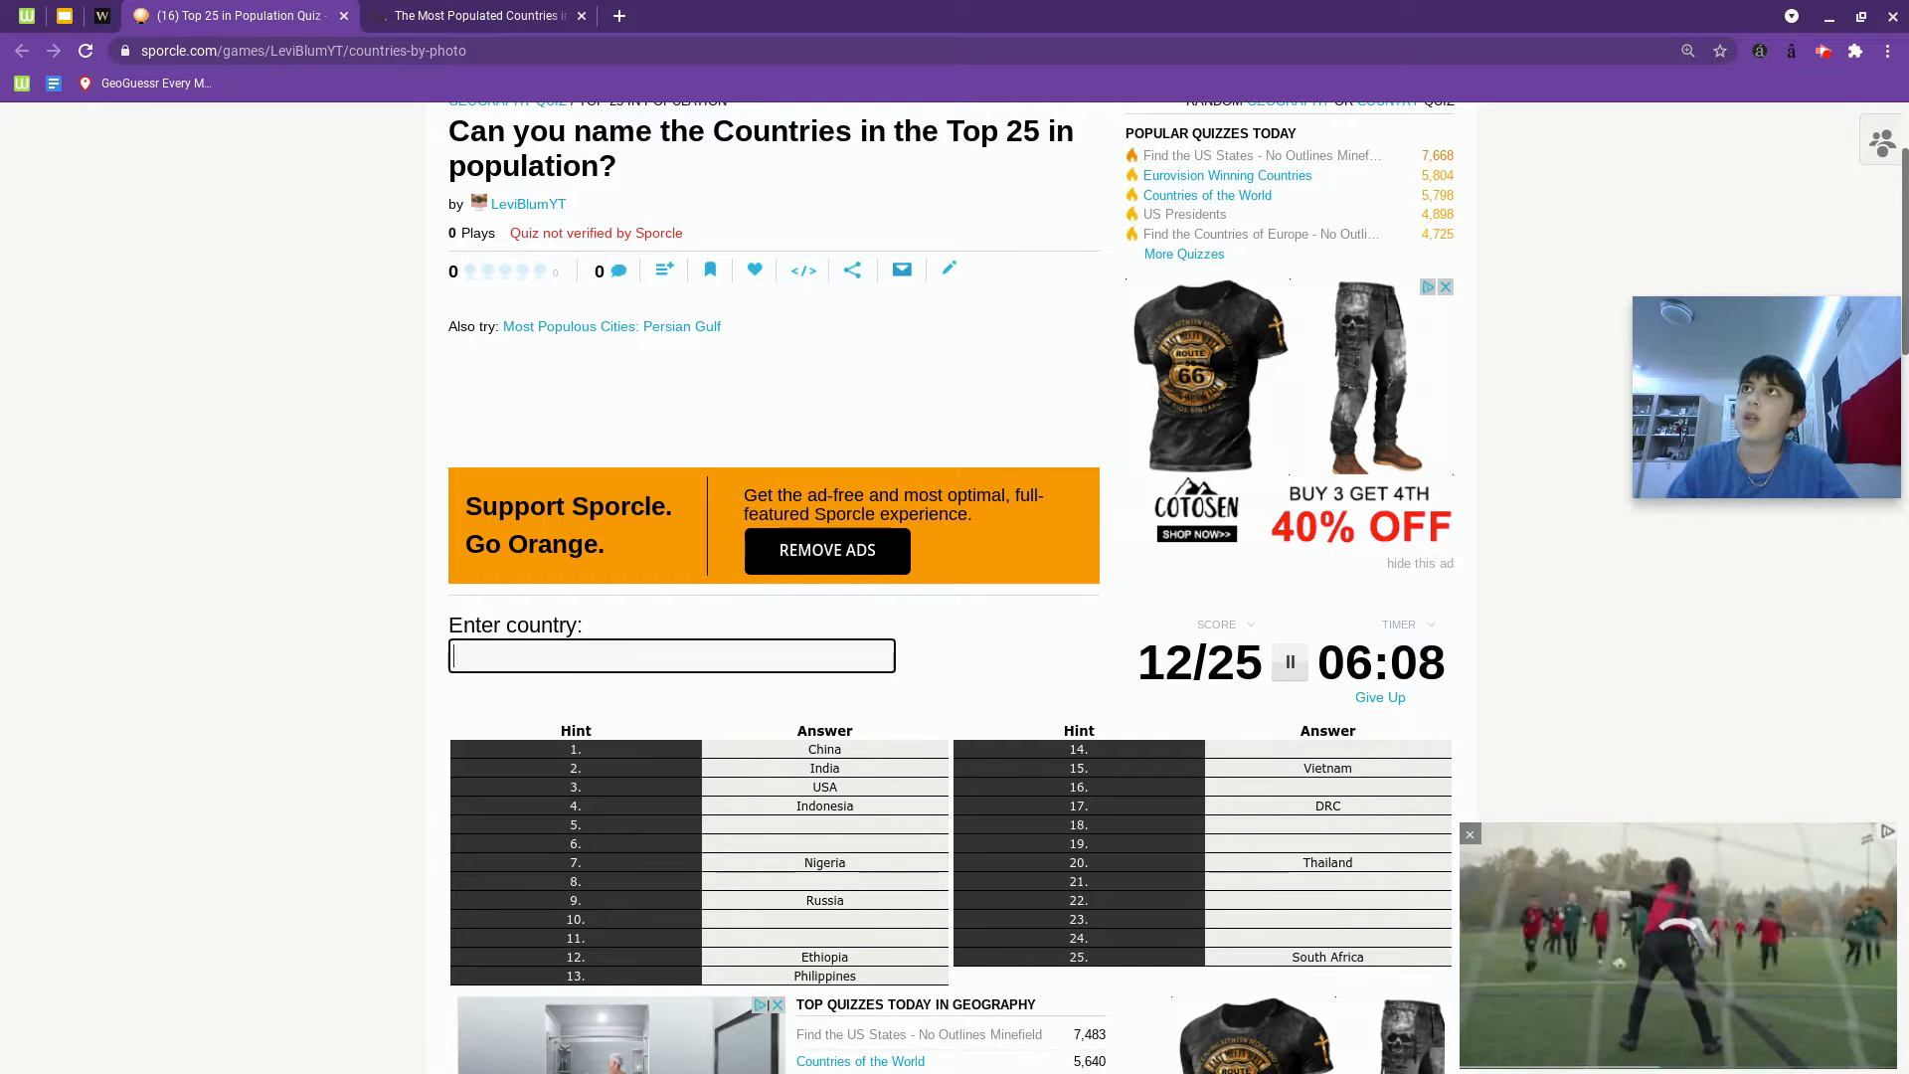
pyautogui.write('mexicoca')
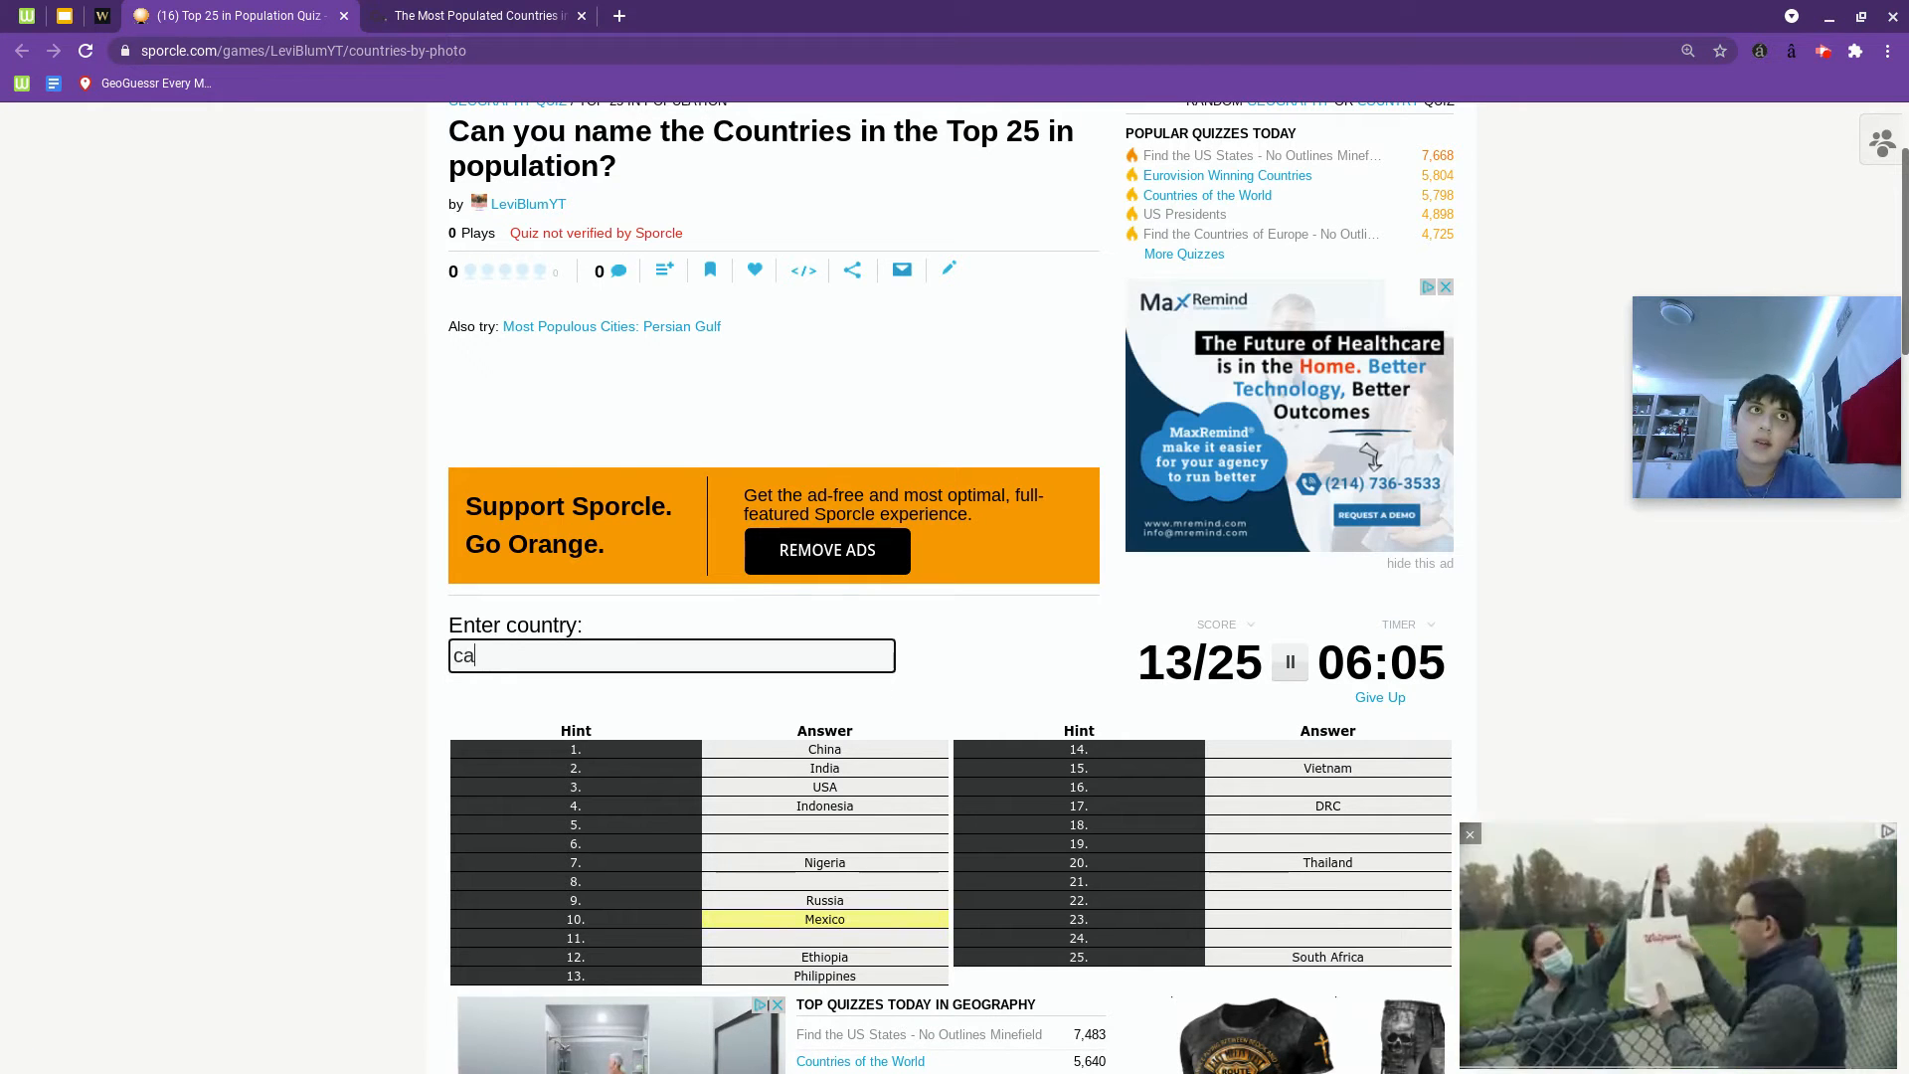
pyautogui.write('ndaada')
# Clear the rejected Canada guess from the answer field.
pyautogui.press('BackSpace')
pyautogui.press('BackSpace')
pyautogui.press('BackSpace')
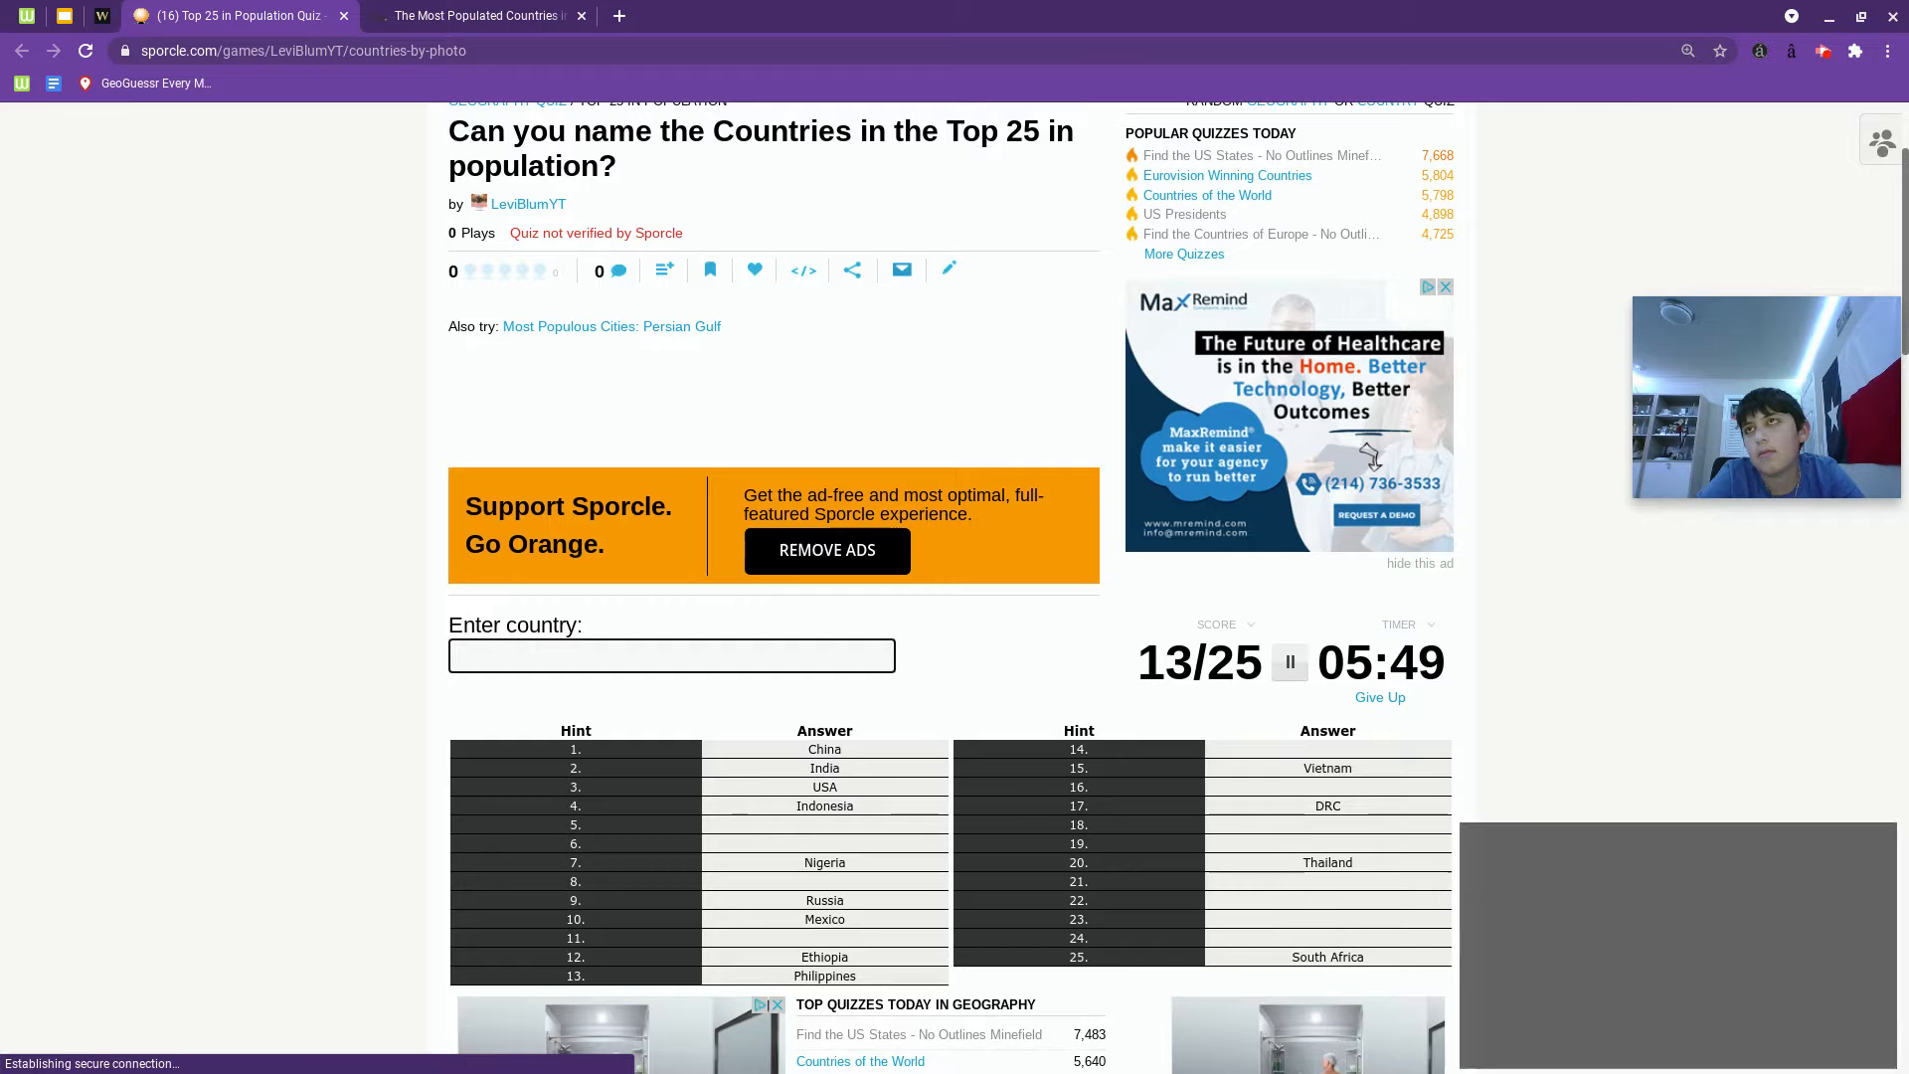
pyautogui.write('bra')
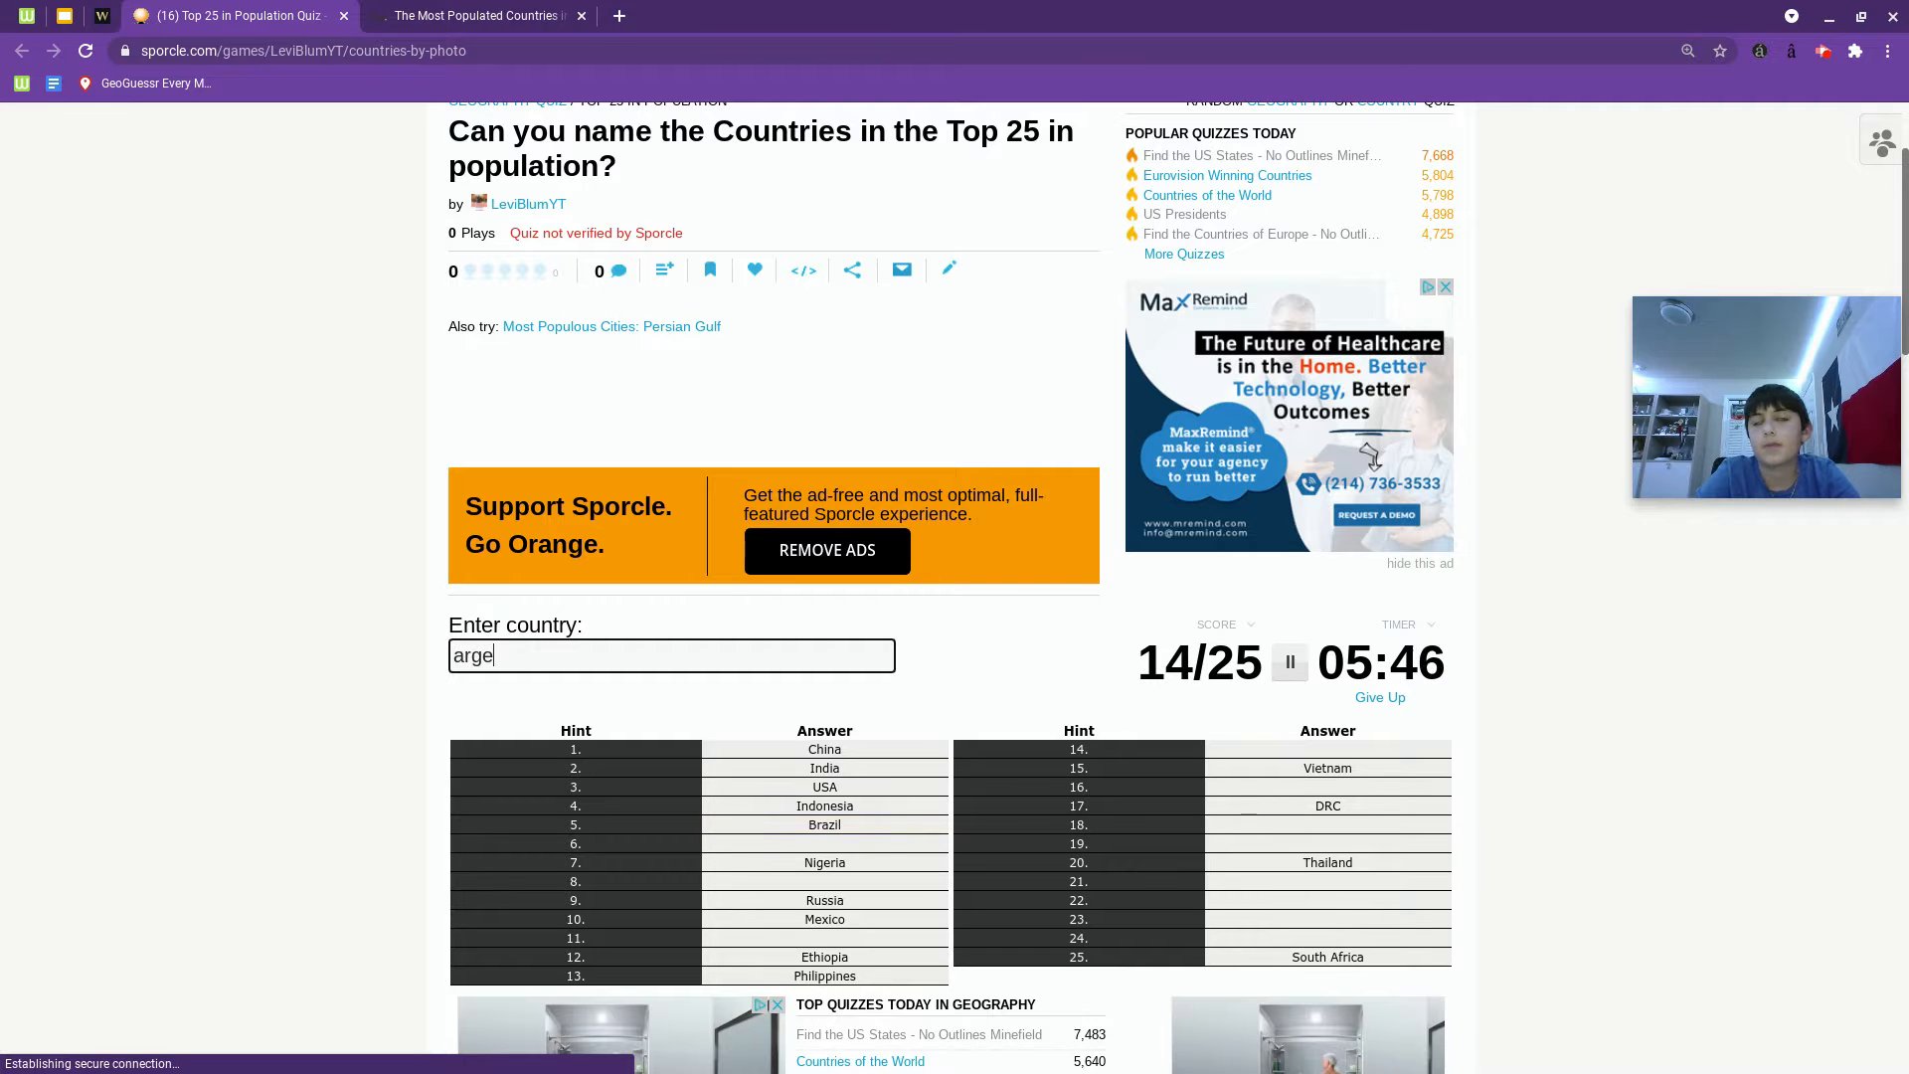
pyautogui.write('ntina')
# Clear the rejected Argentina, Uganda and Spain guesses from the answer field.
pyautogui.hotkey('ctrl', 'a')
pyautogui.press('BackSpace')
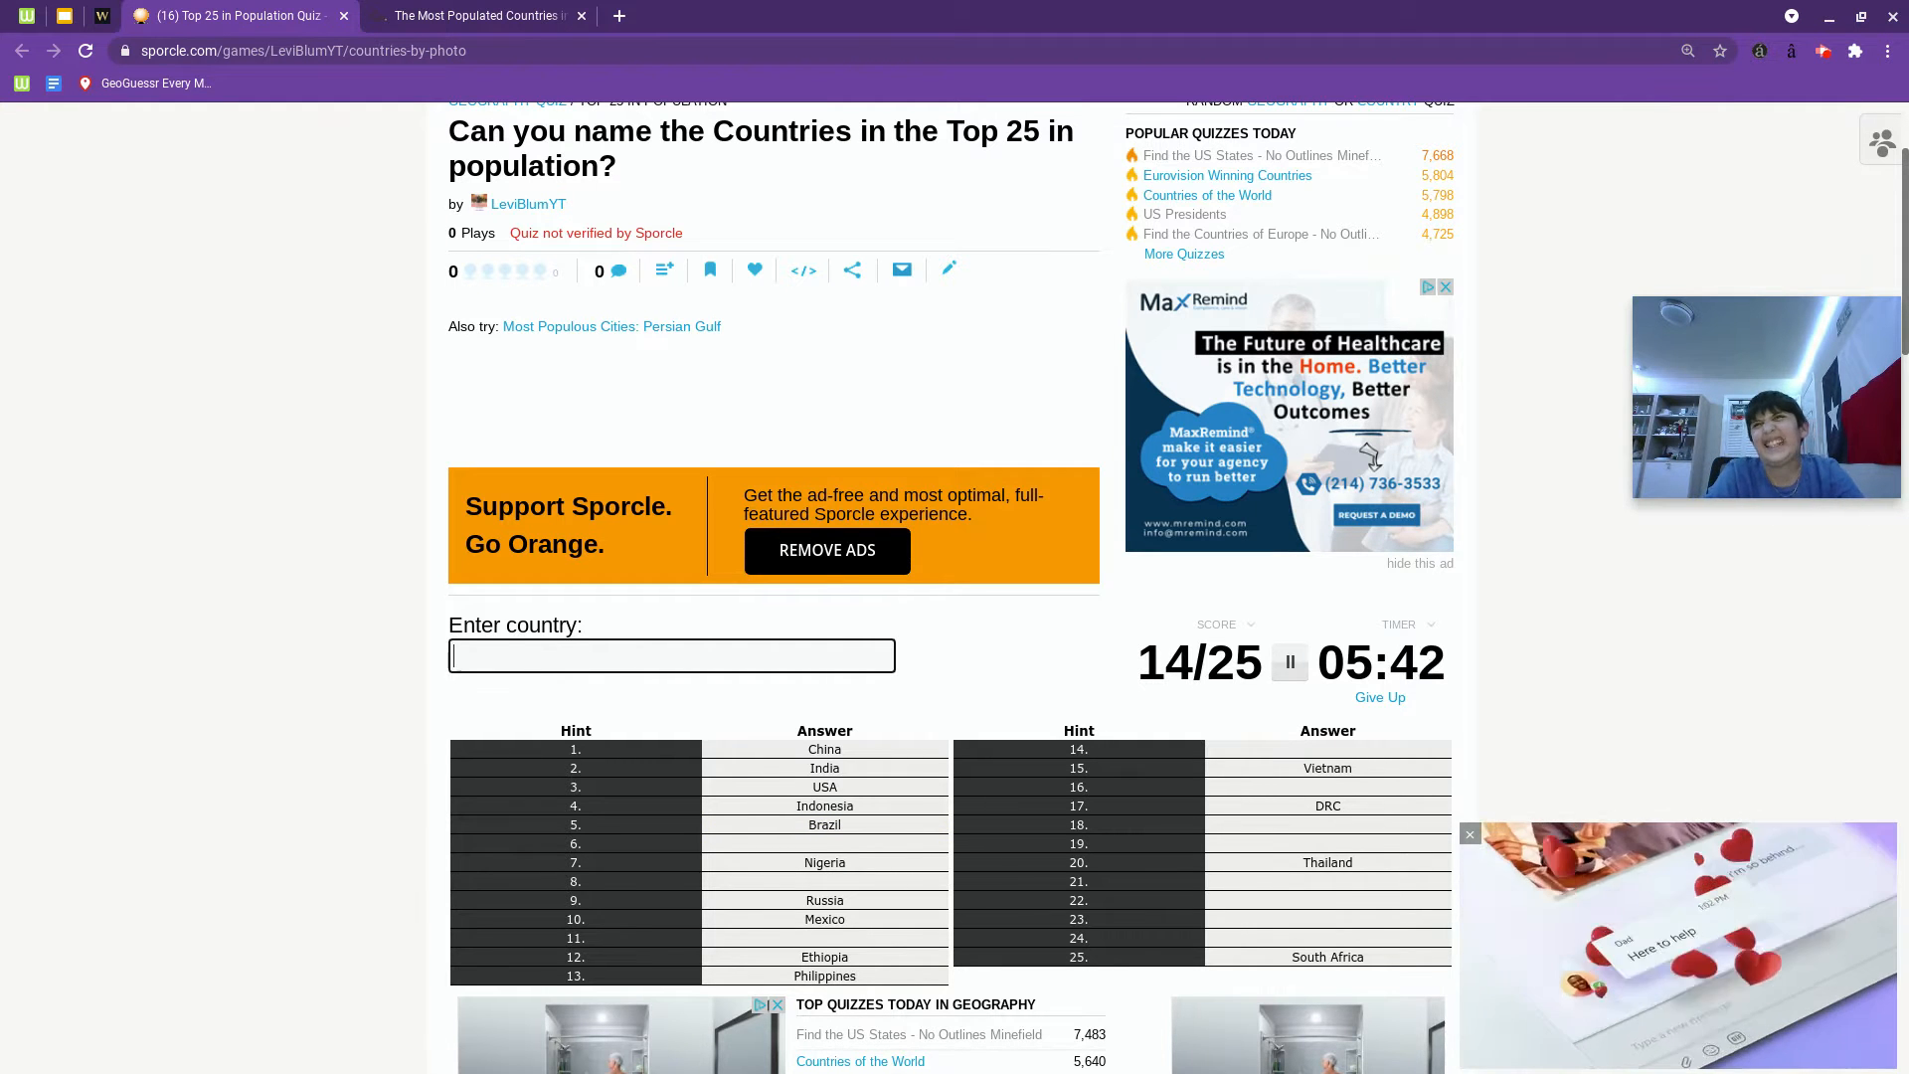
pyautogui.write('tanz')
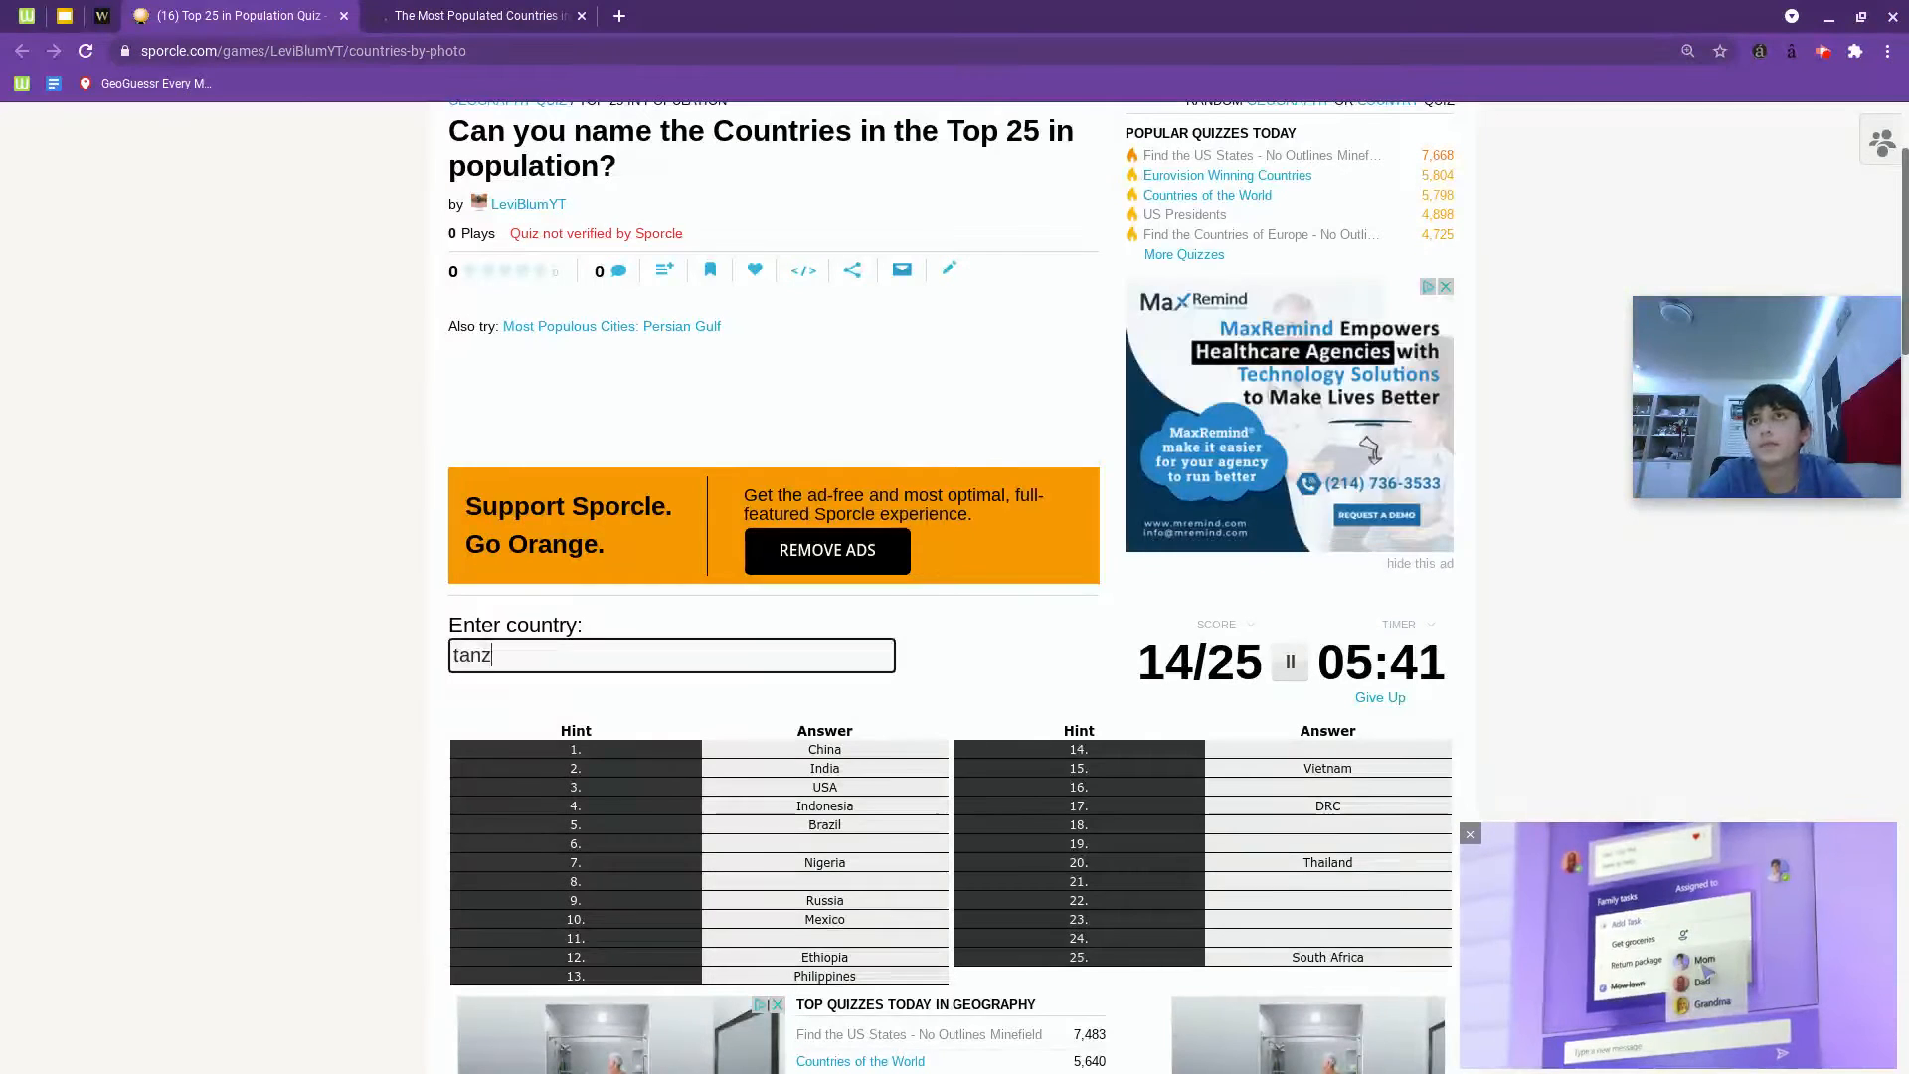
pyautogui.write('nia')
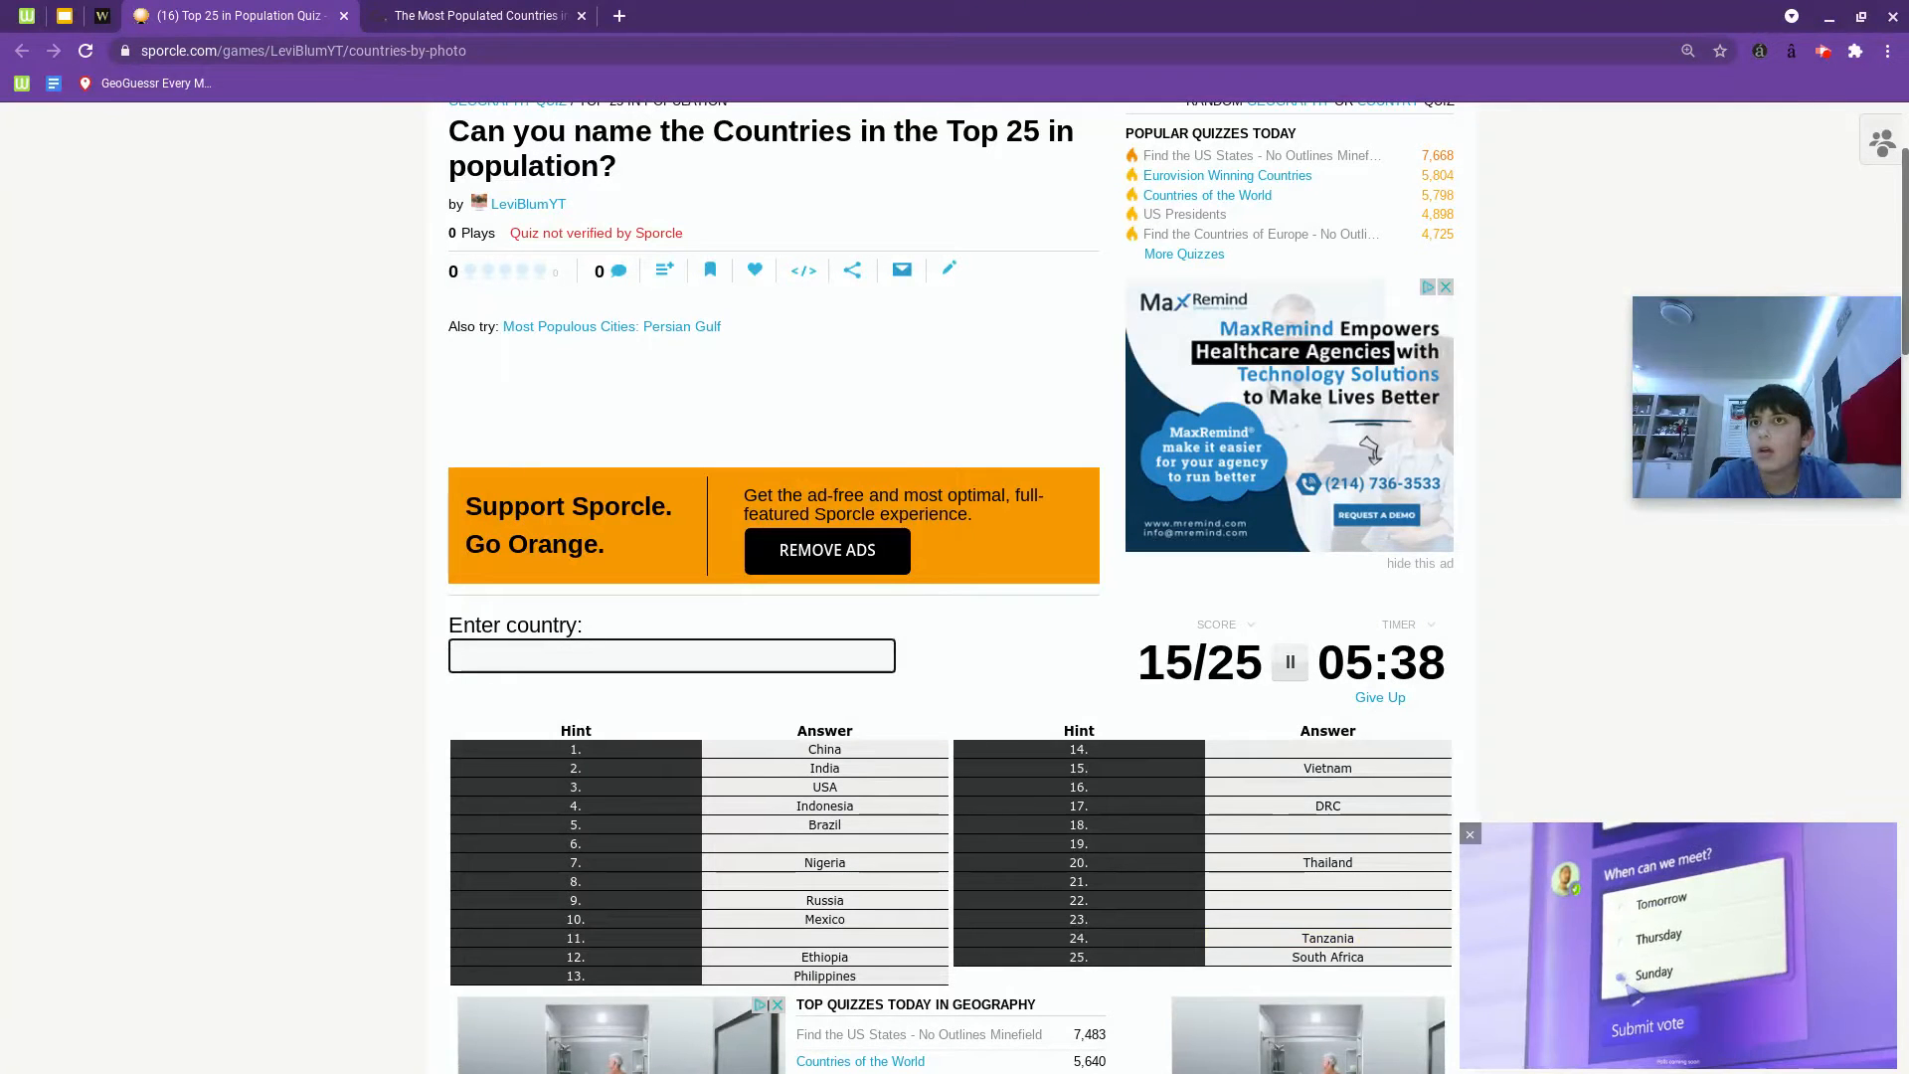
pyautogui.hotkey('ctrl', 'a')
pyautogui.press('BackSpace')
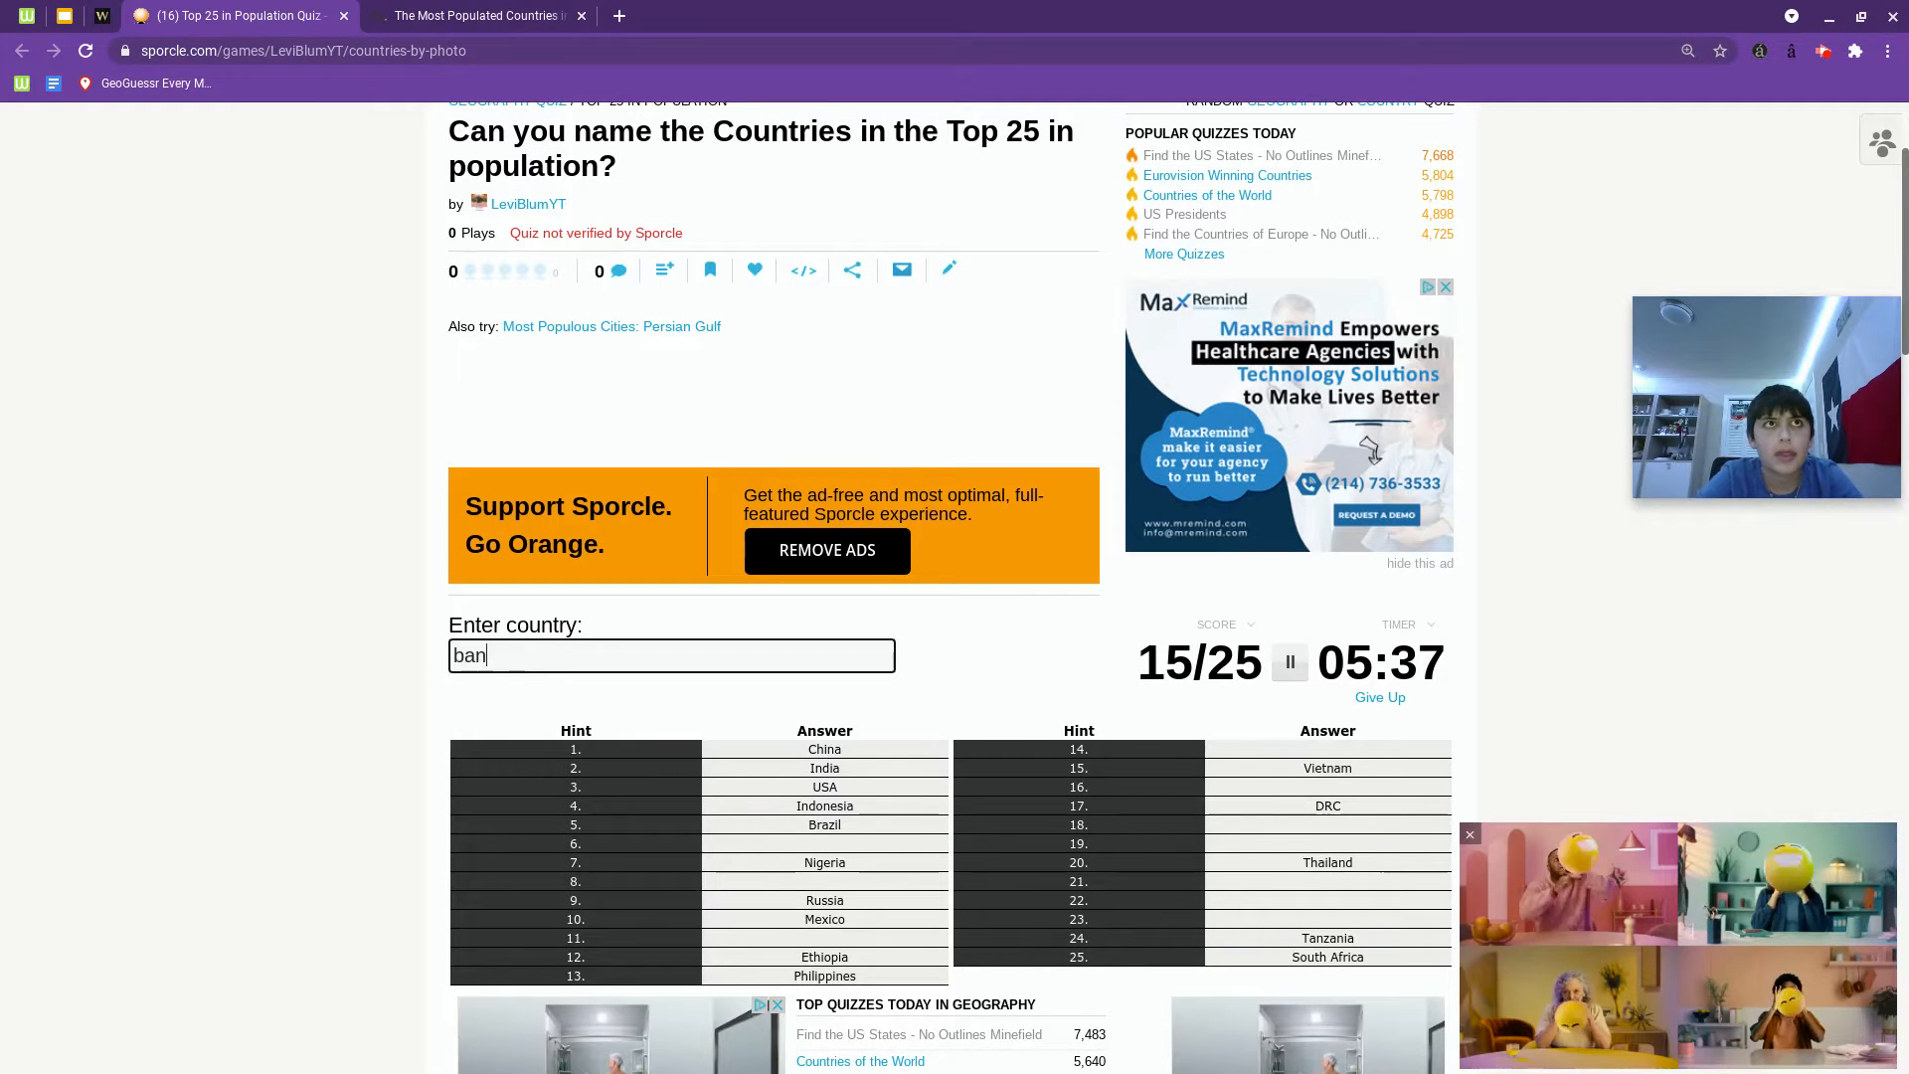
pyautogui.write('adesh')
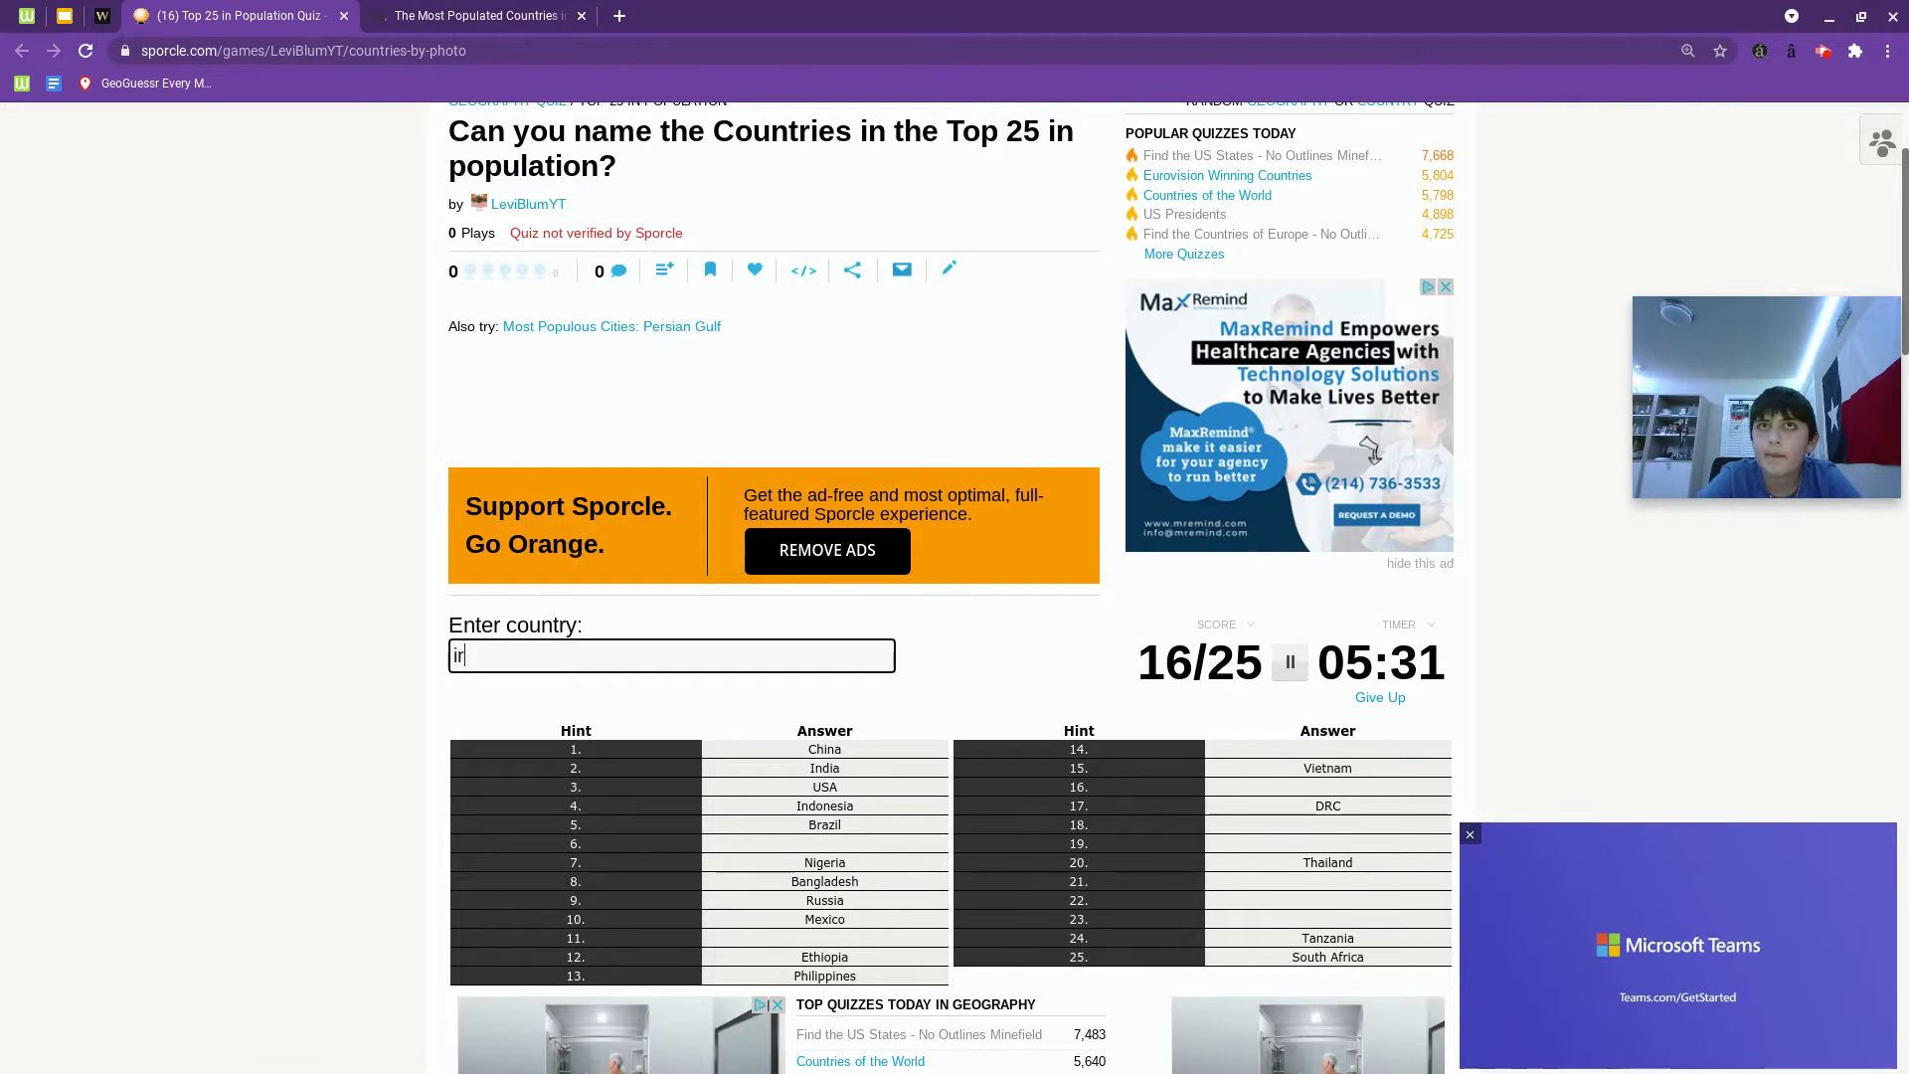
pyautogui.write('nua')
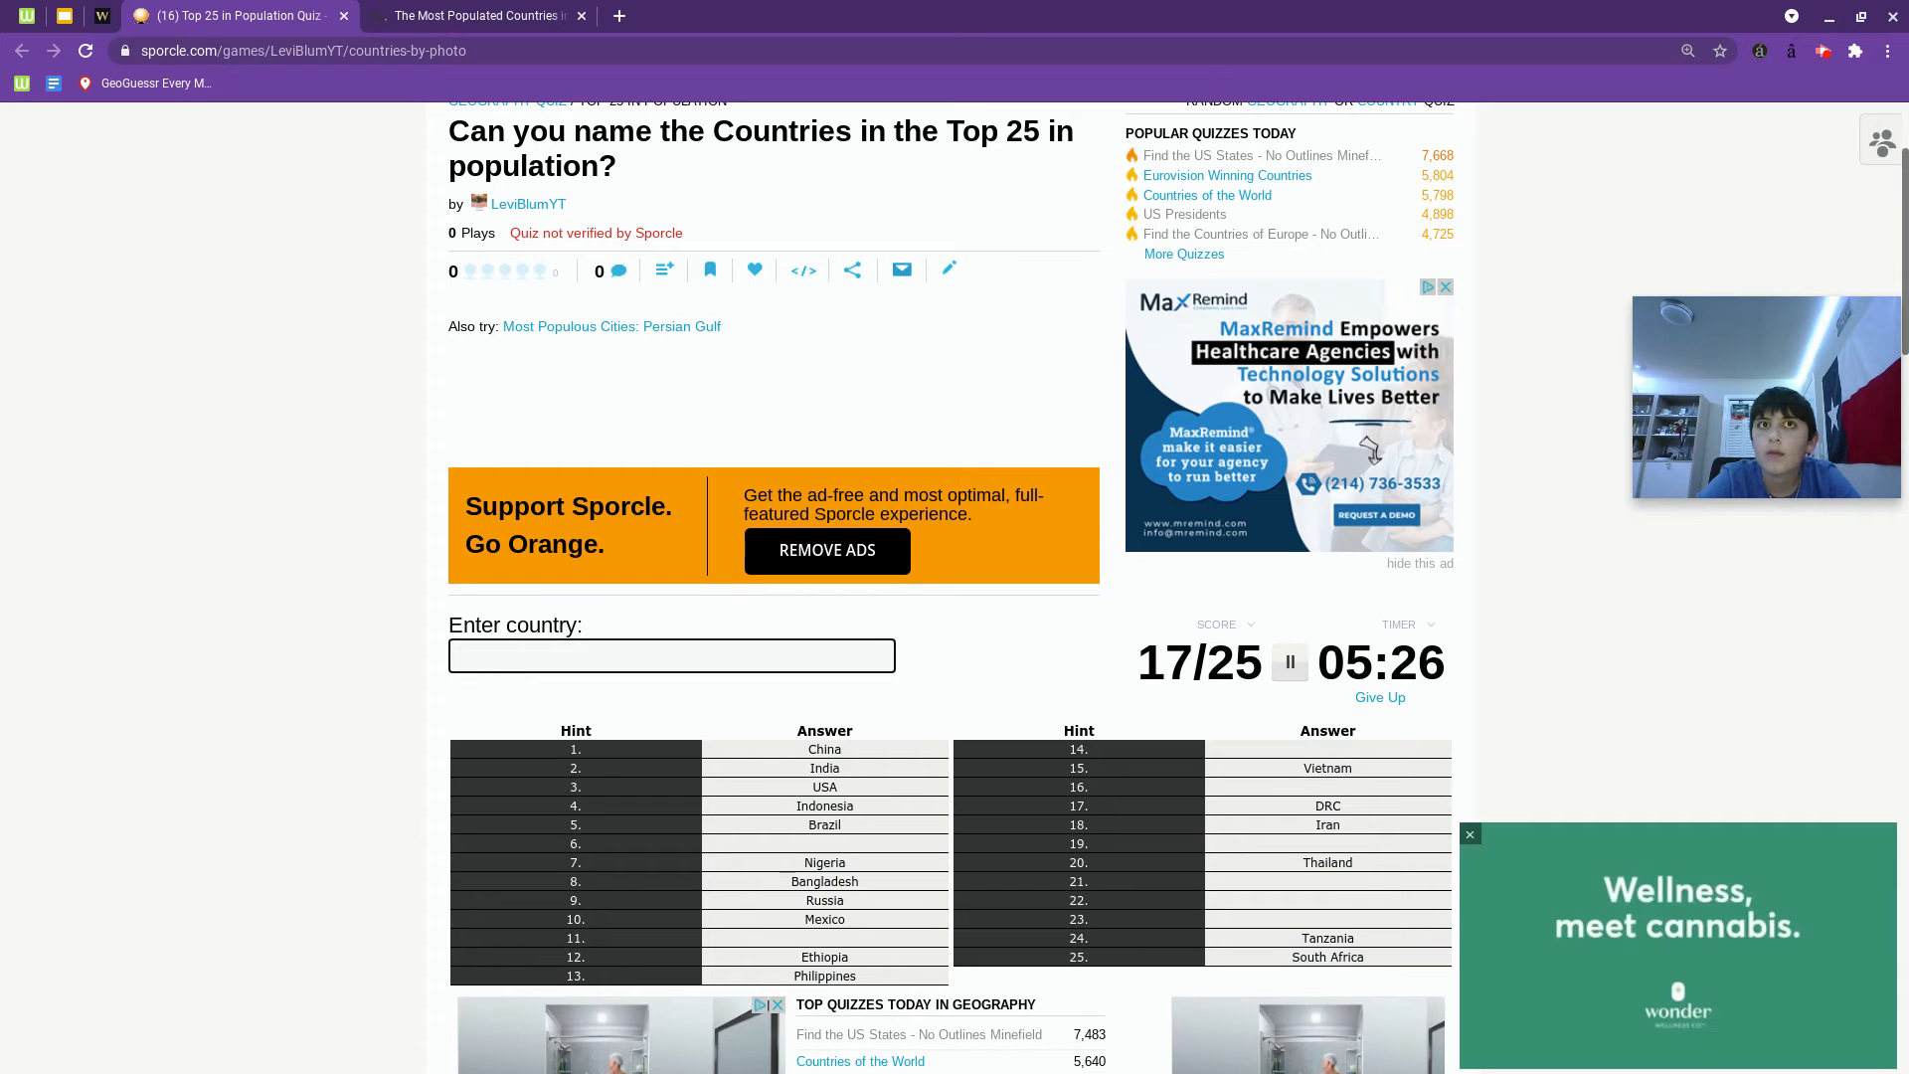
pyautogui.write('egyp')
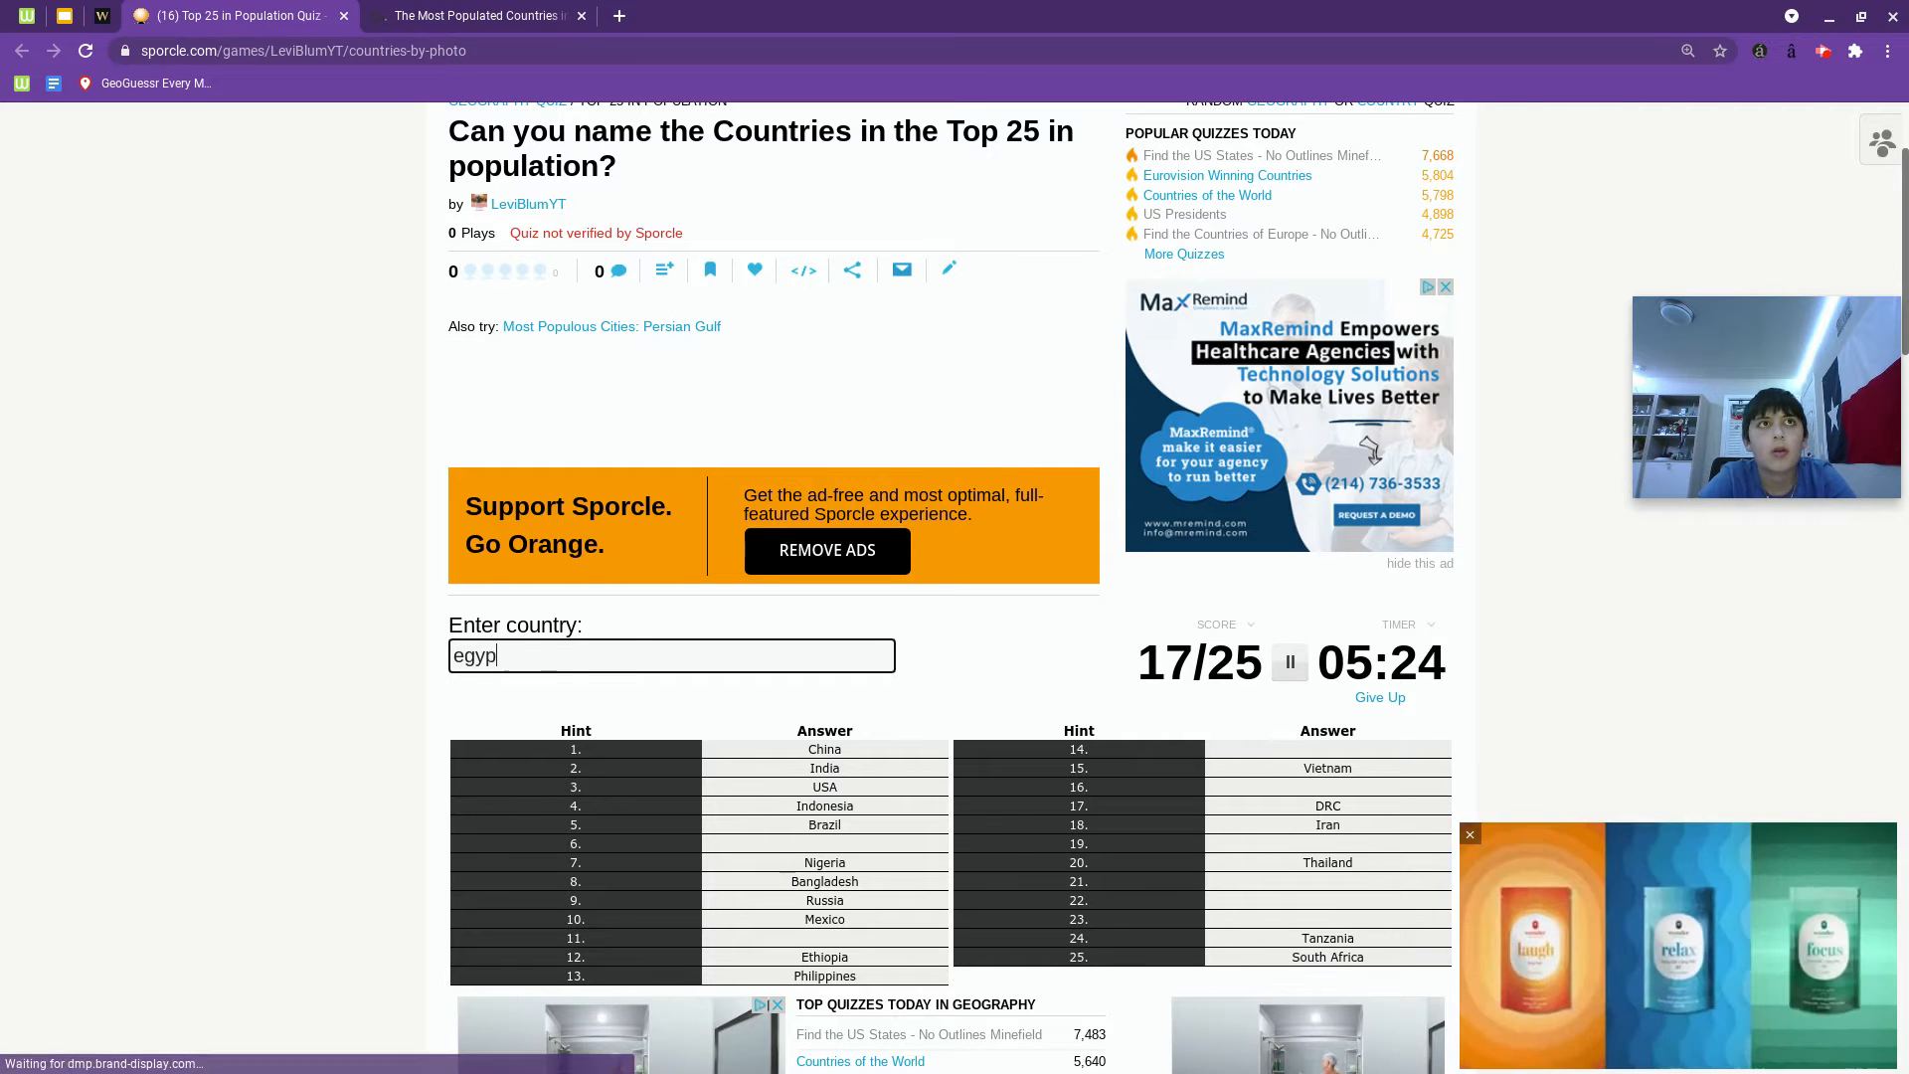
pyautogui.write('tturkeyitalyger')
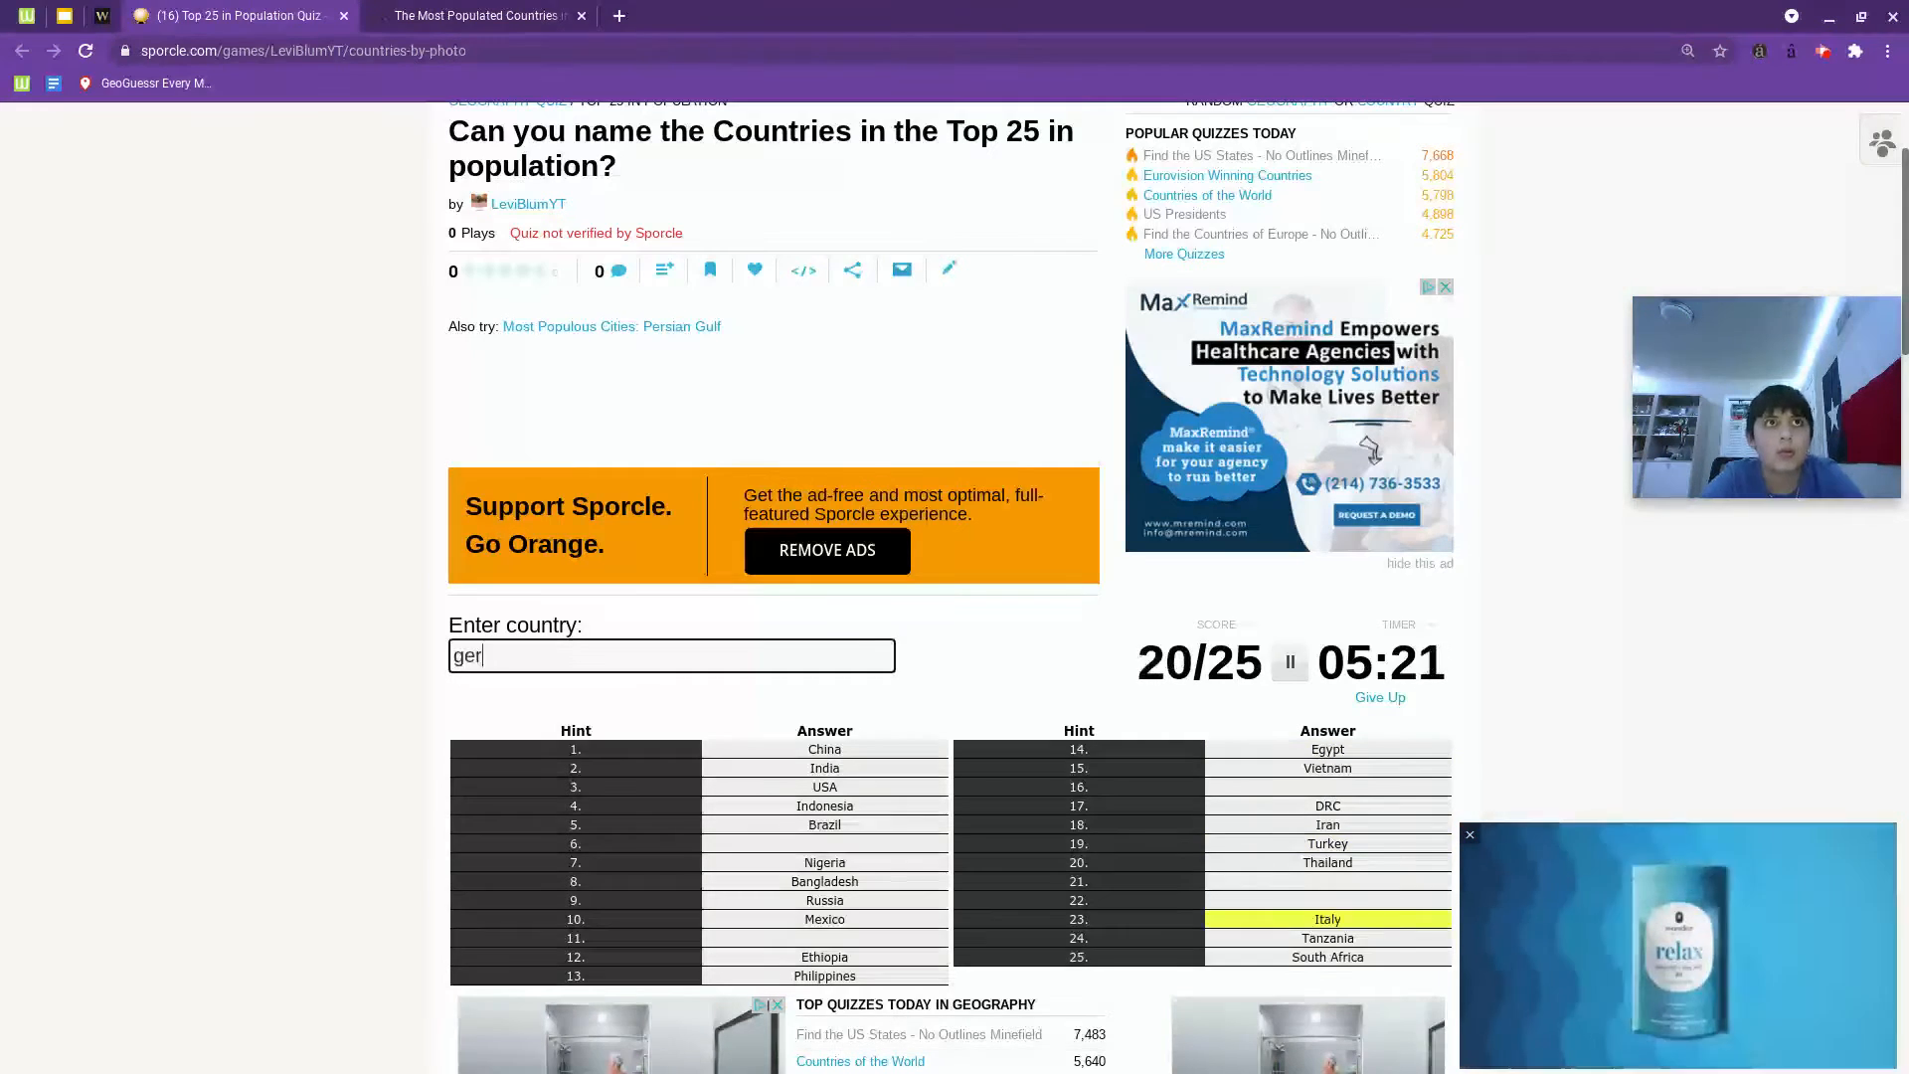
pyautogui.write('manyfranceukireland')
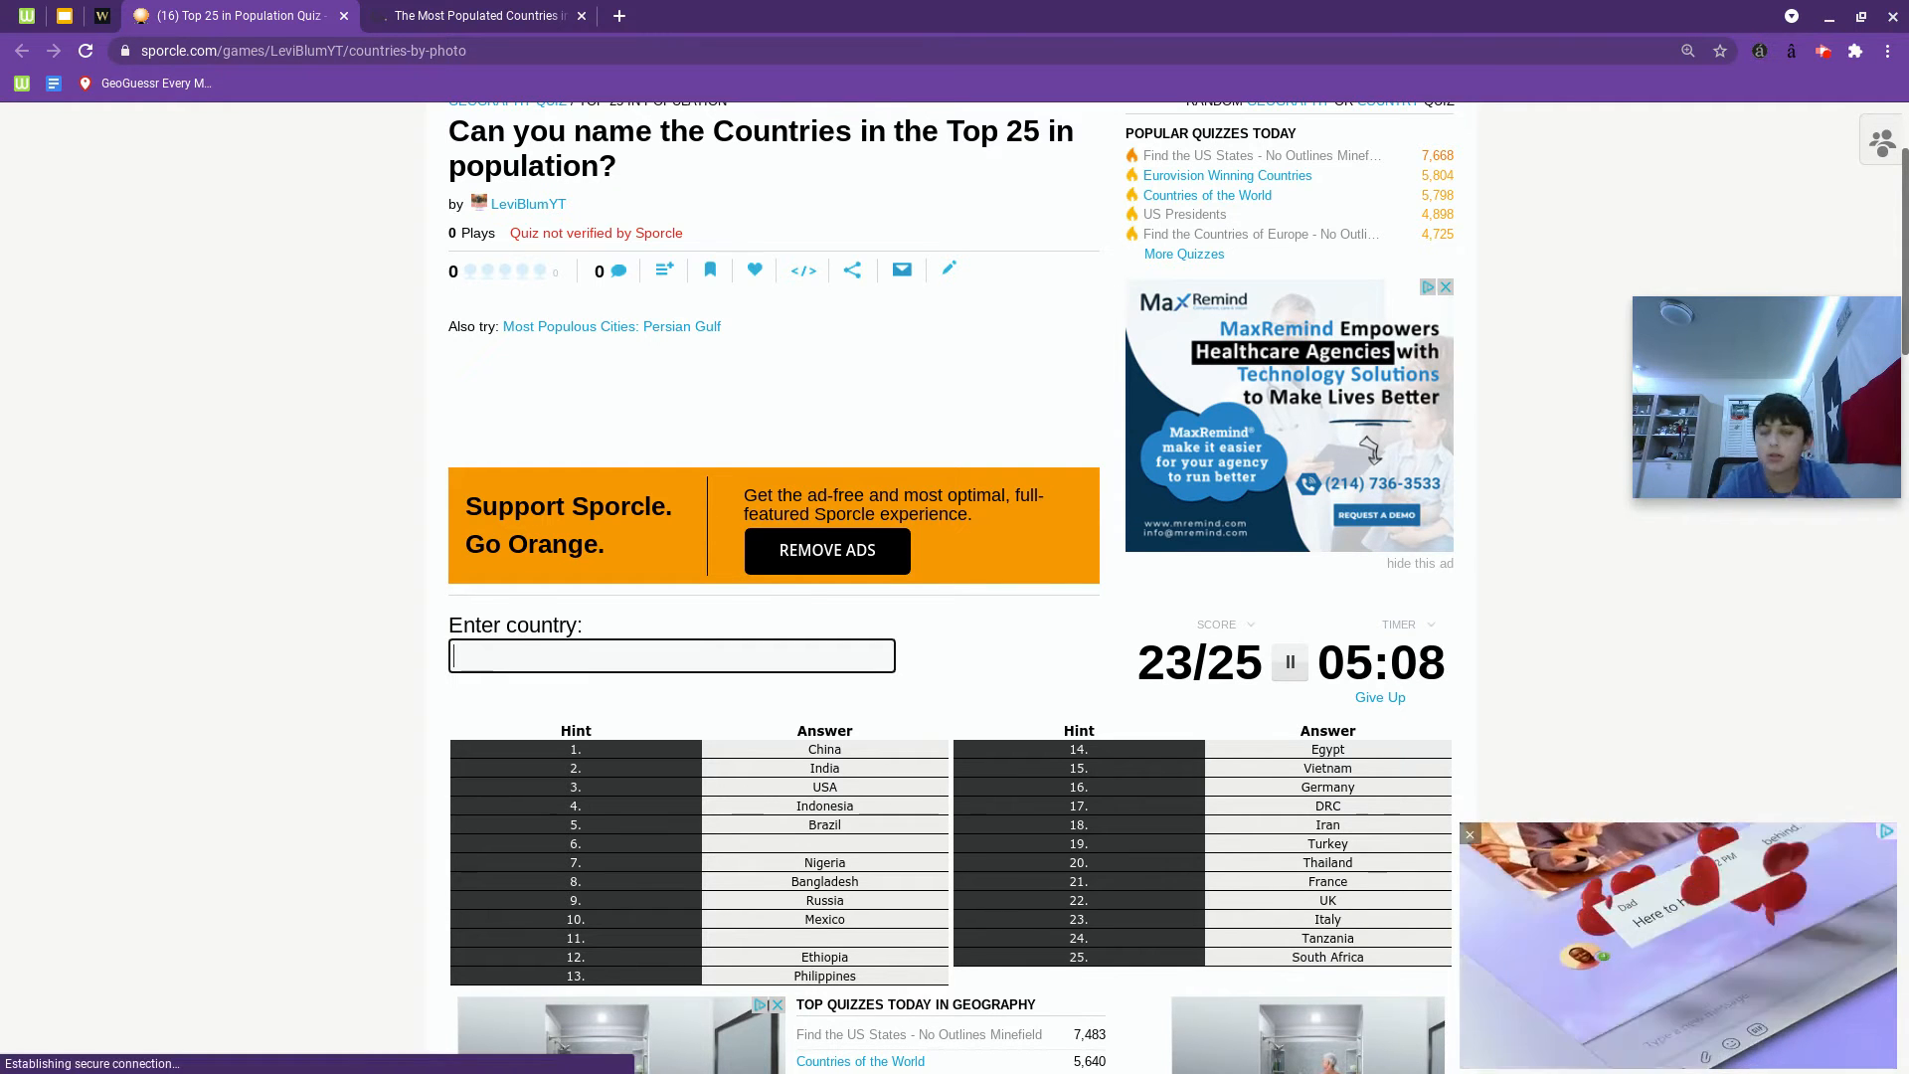
pyautogui.write('sp')
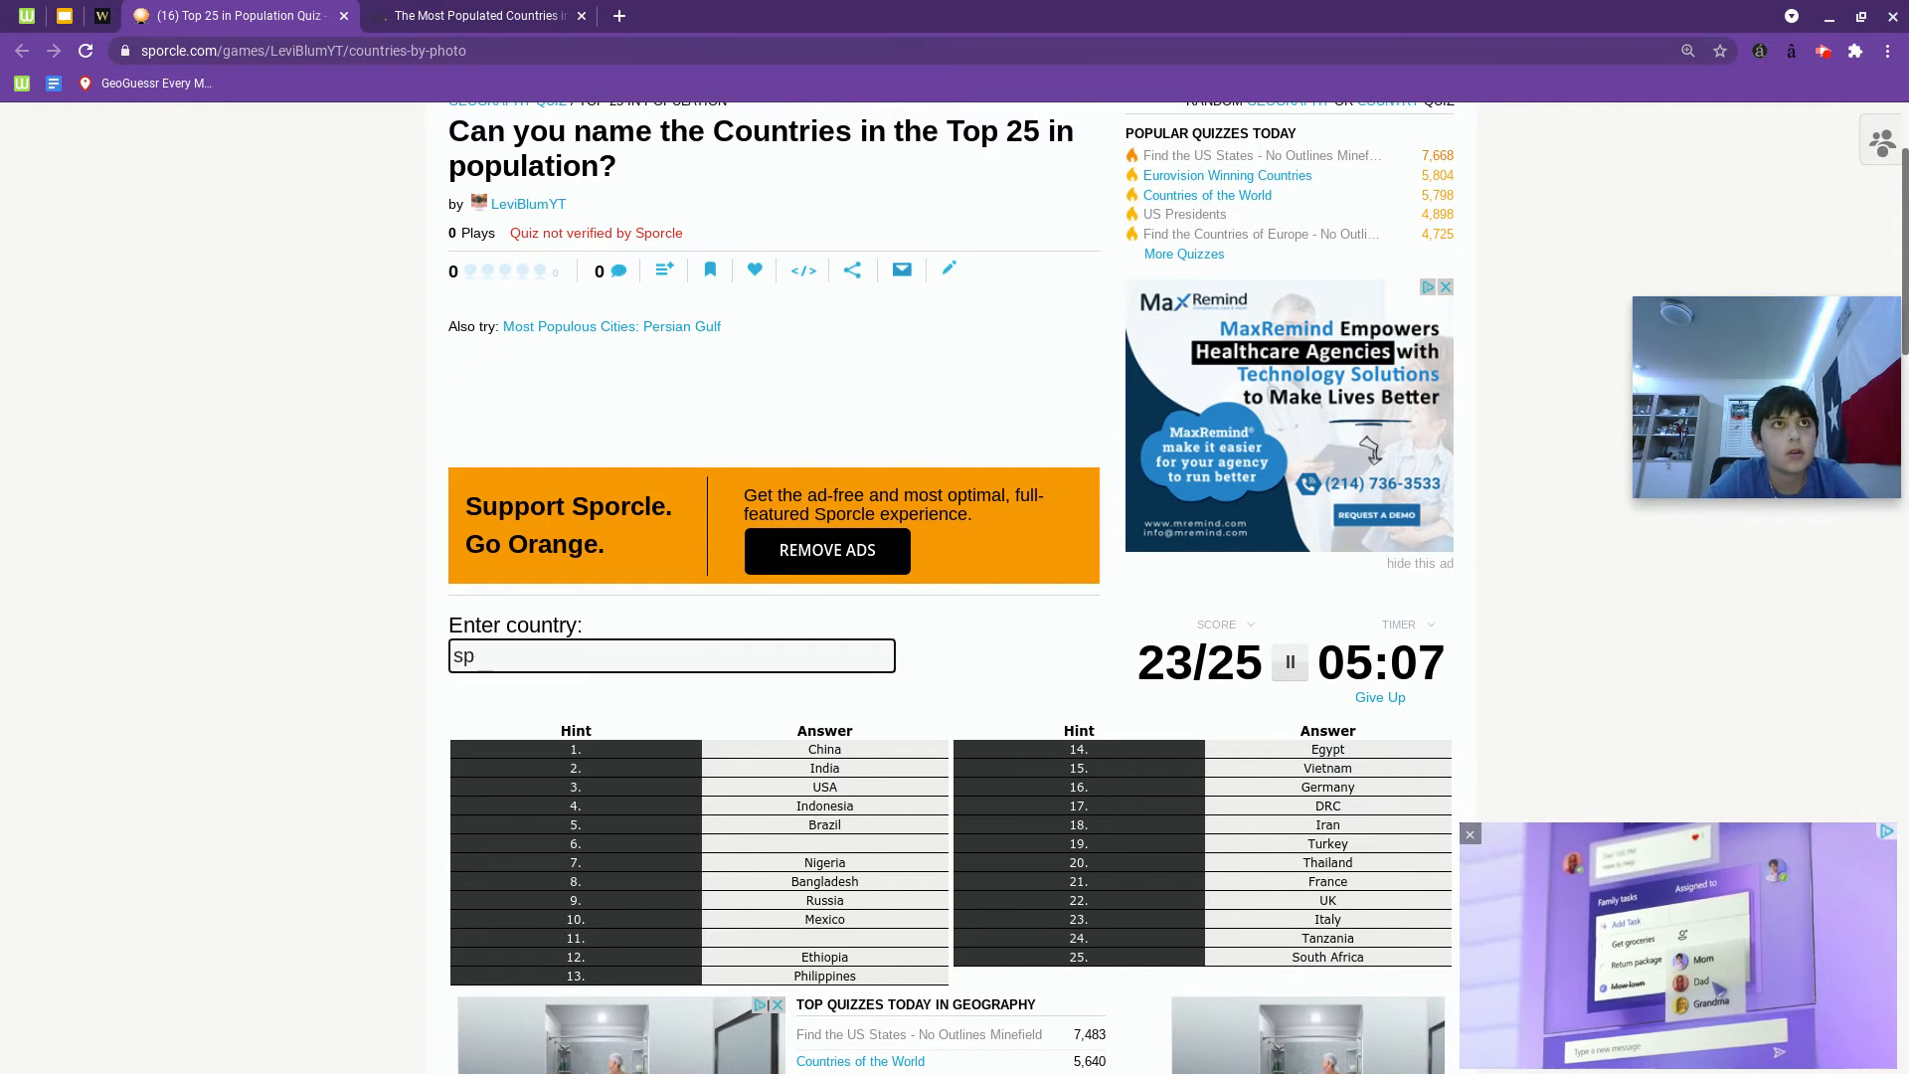
pyautogui.write('[aain')
pyautogui.press('BackSpace')
pyautogui.press('BackSpace')
pyautogui.press('BackSpace')
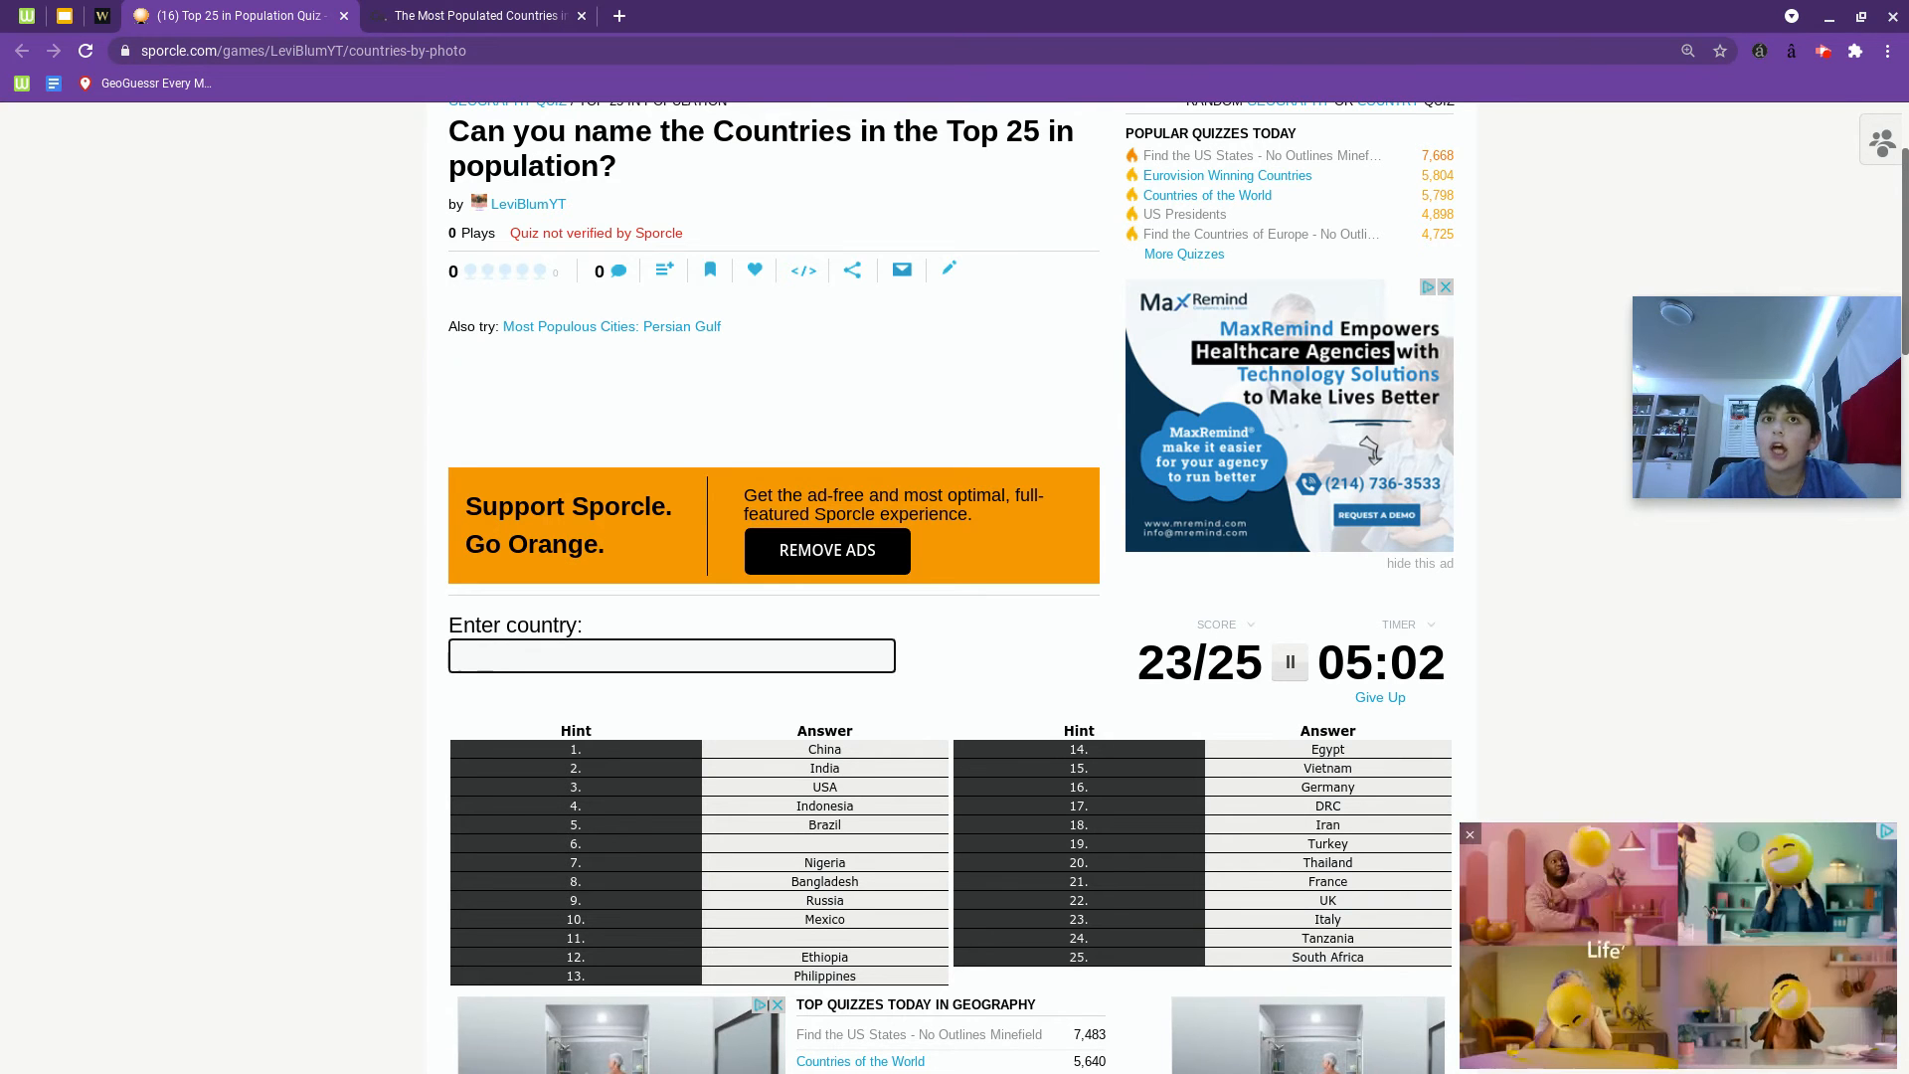
# Give up at 23/25 to reveal missed Pakistan and Japan, then load a random geography quiz.
pyautogui.click(1362, 697)
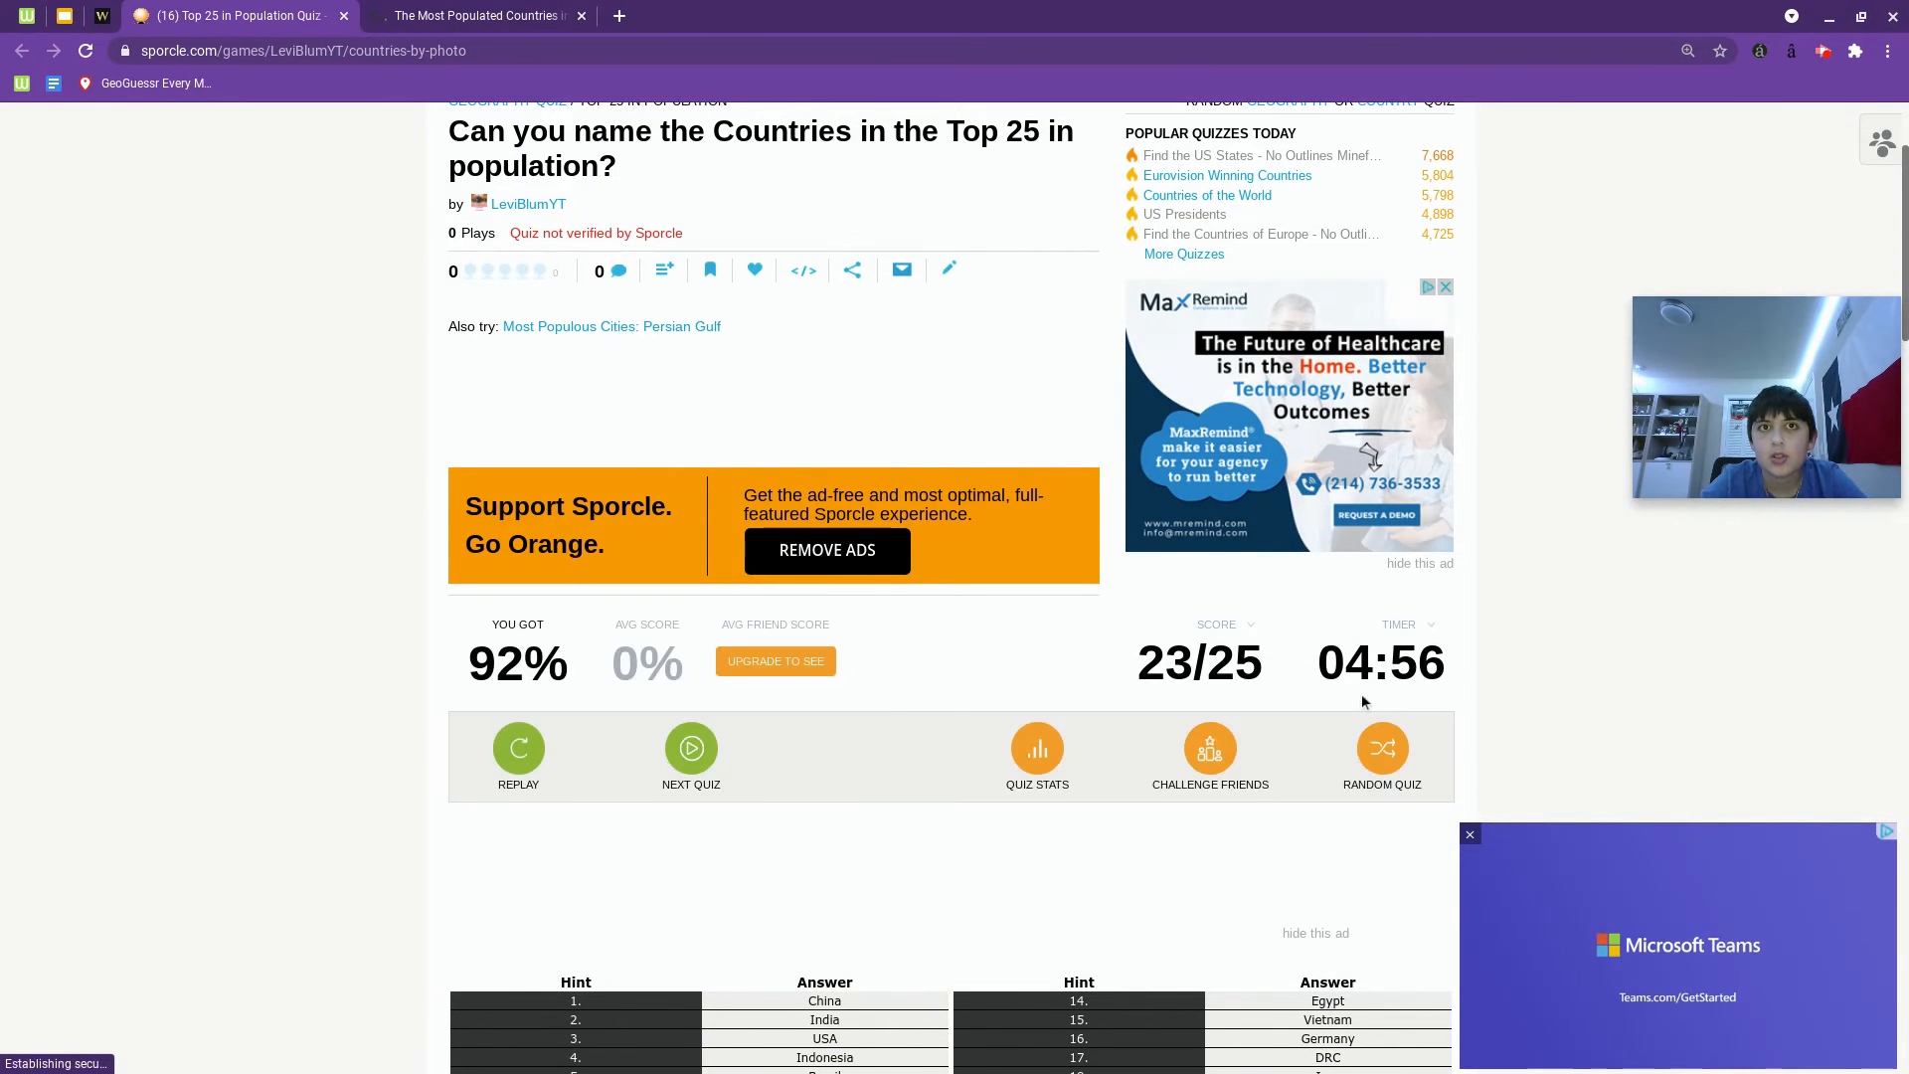
pyautogui.scroll(-1, 1362, 694)
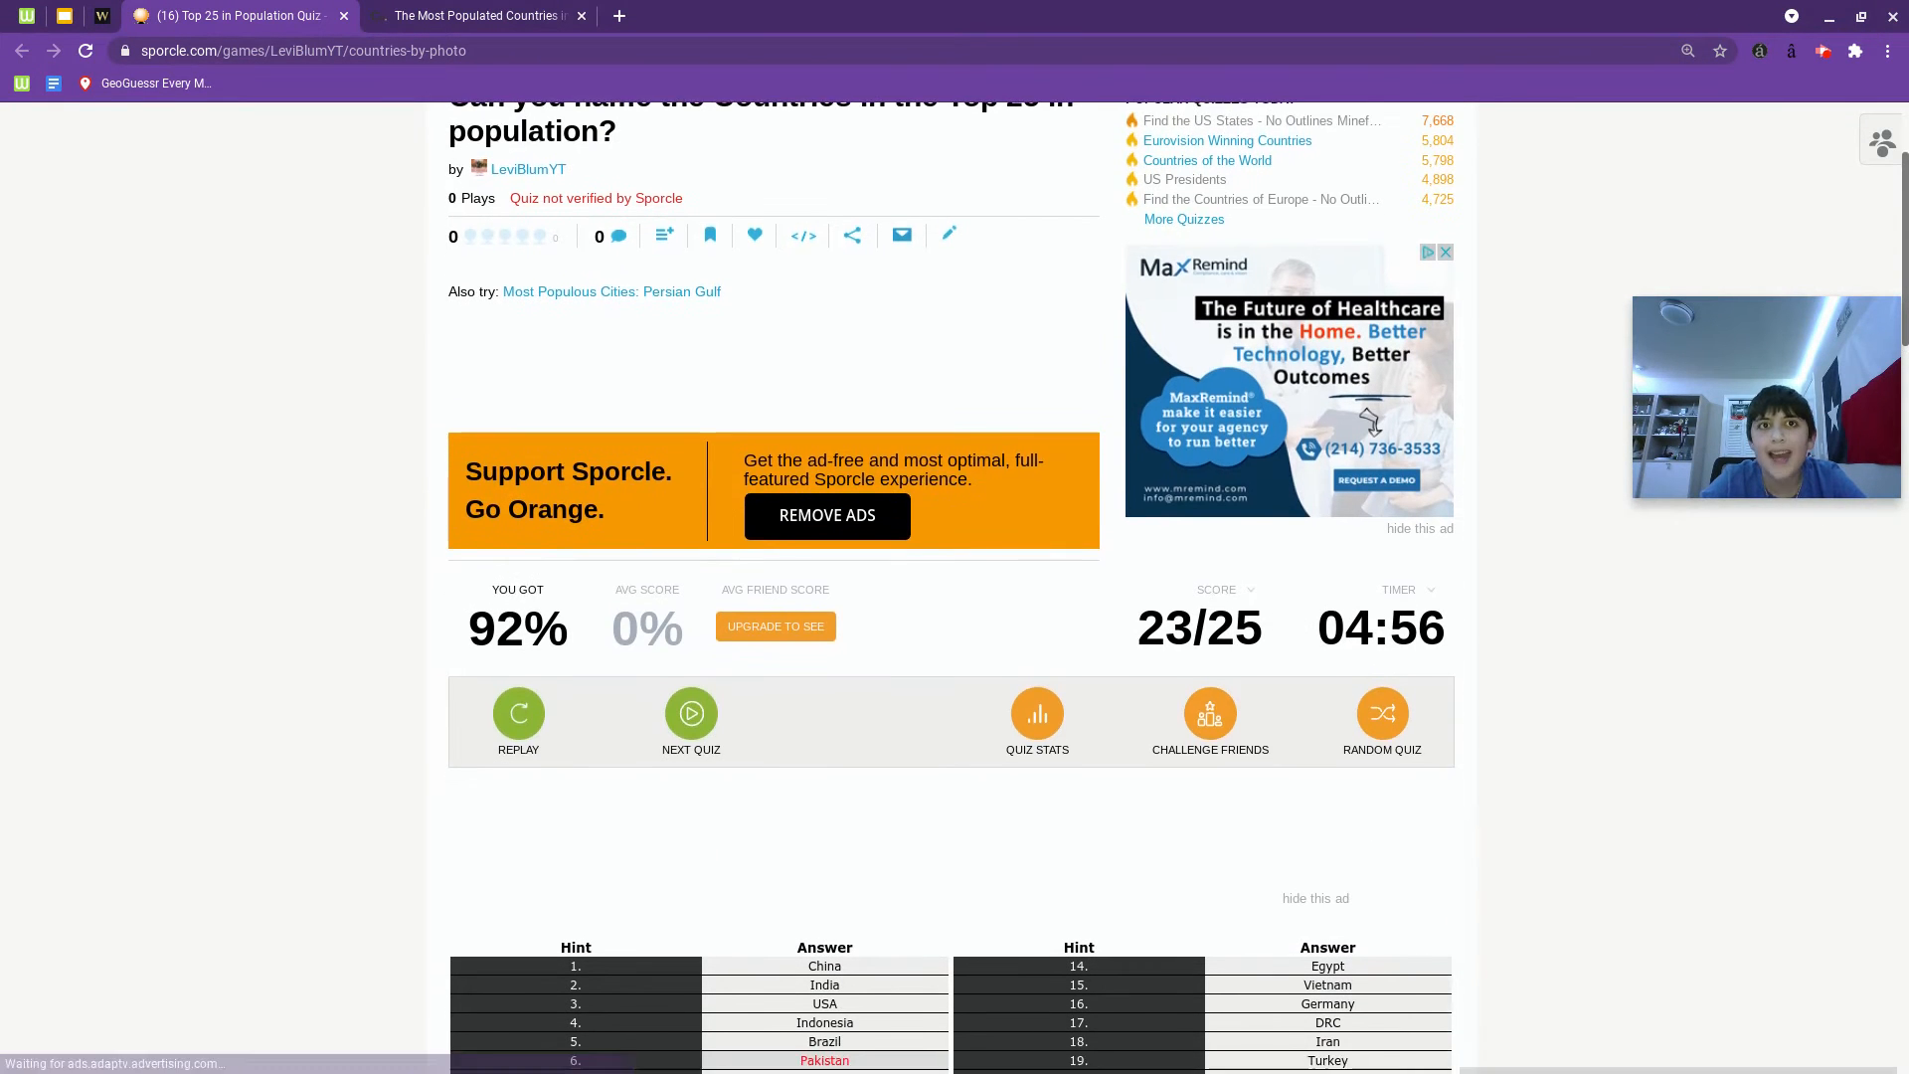
pyautogui.scroll(-2, 1368, 422)
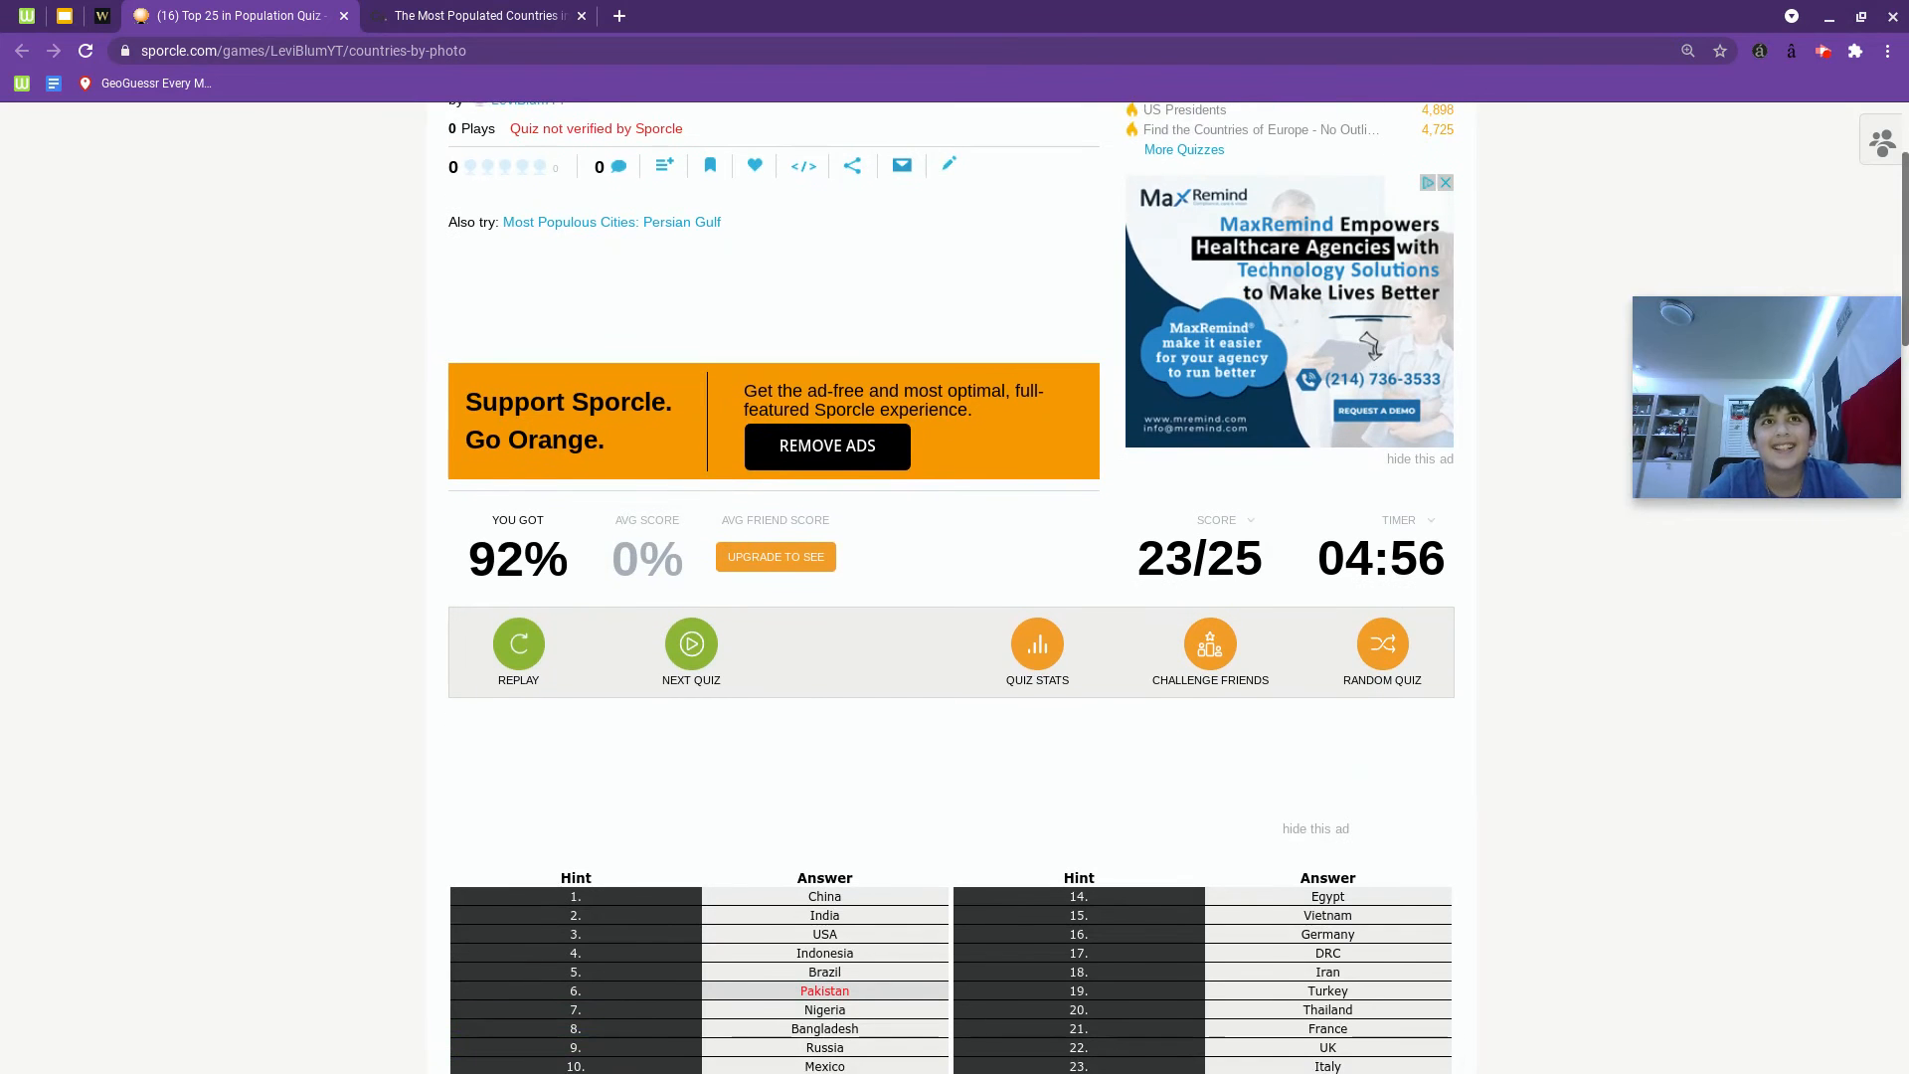
pyautogui.scroll(-2, 1368, 347)
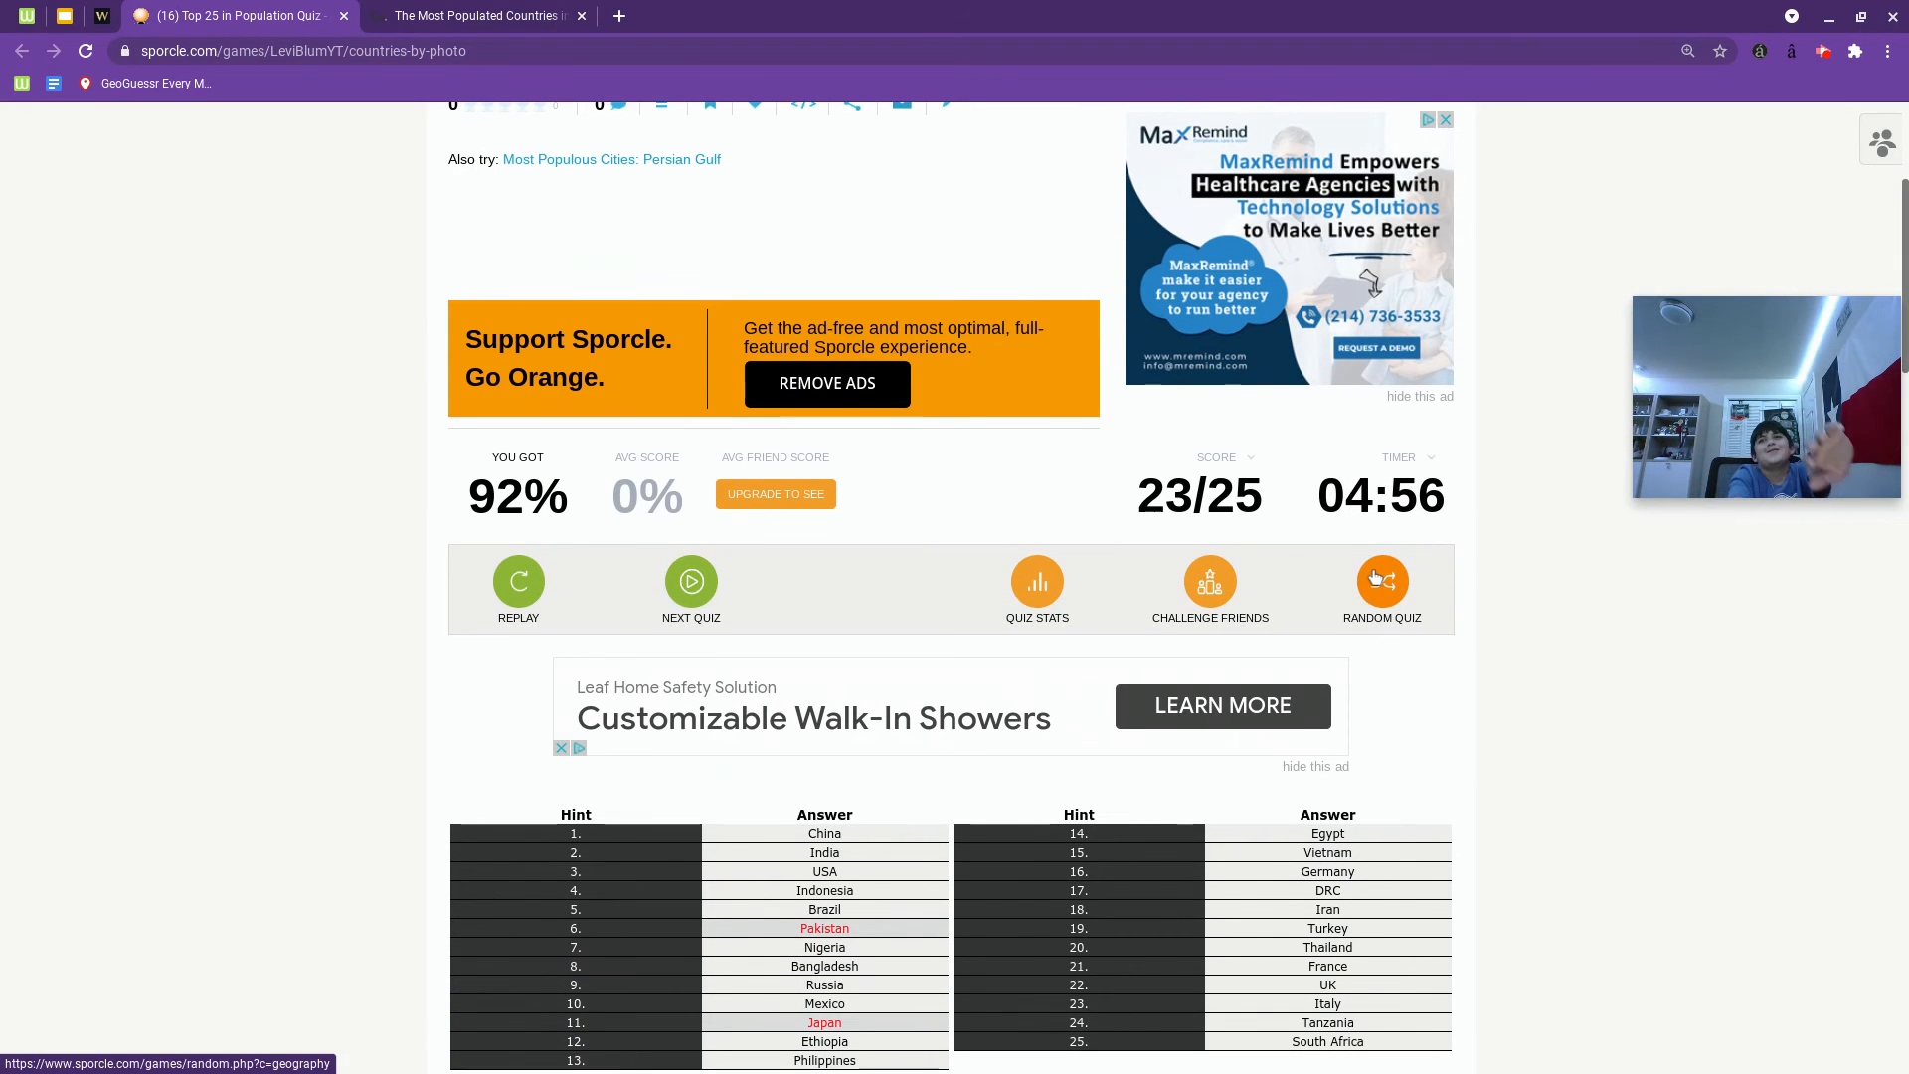
pyautogui.click(1373, 575)
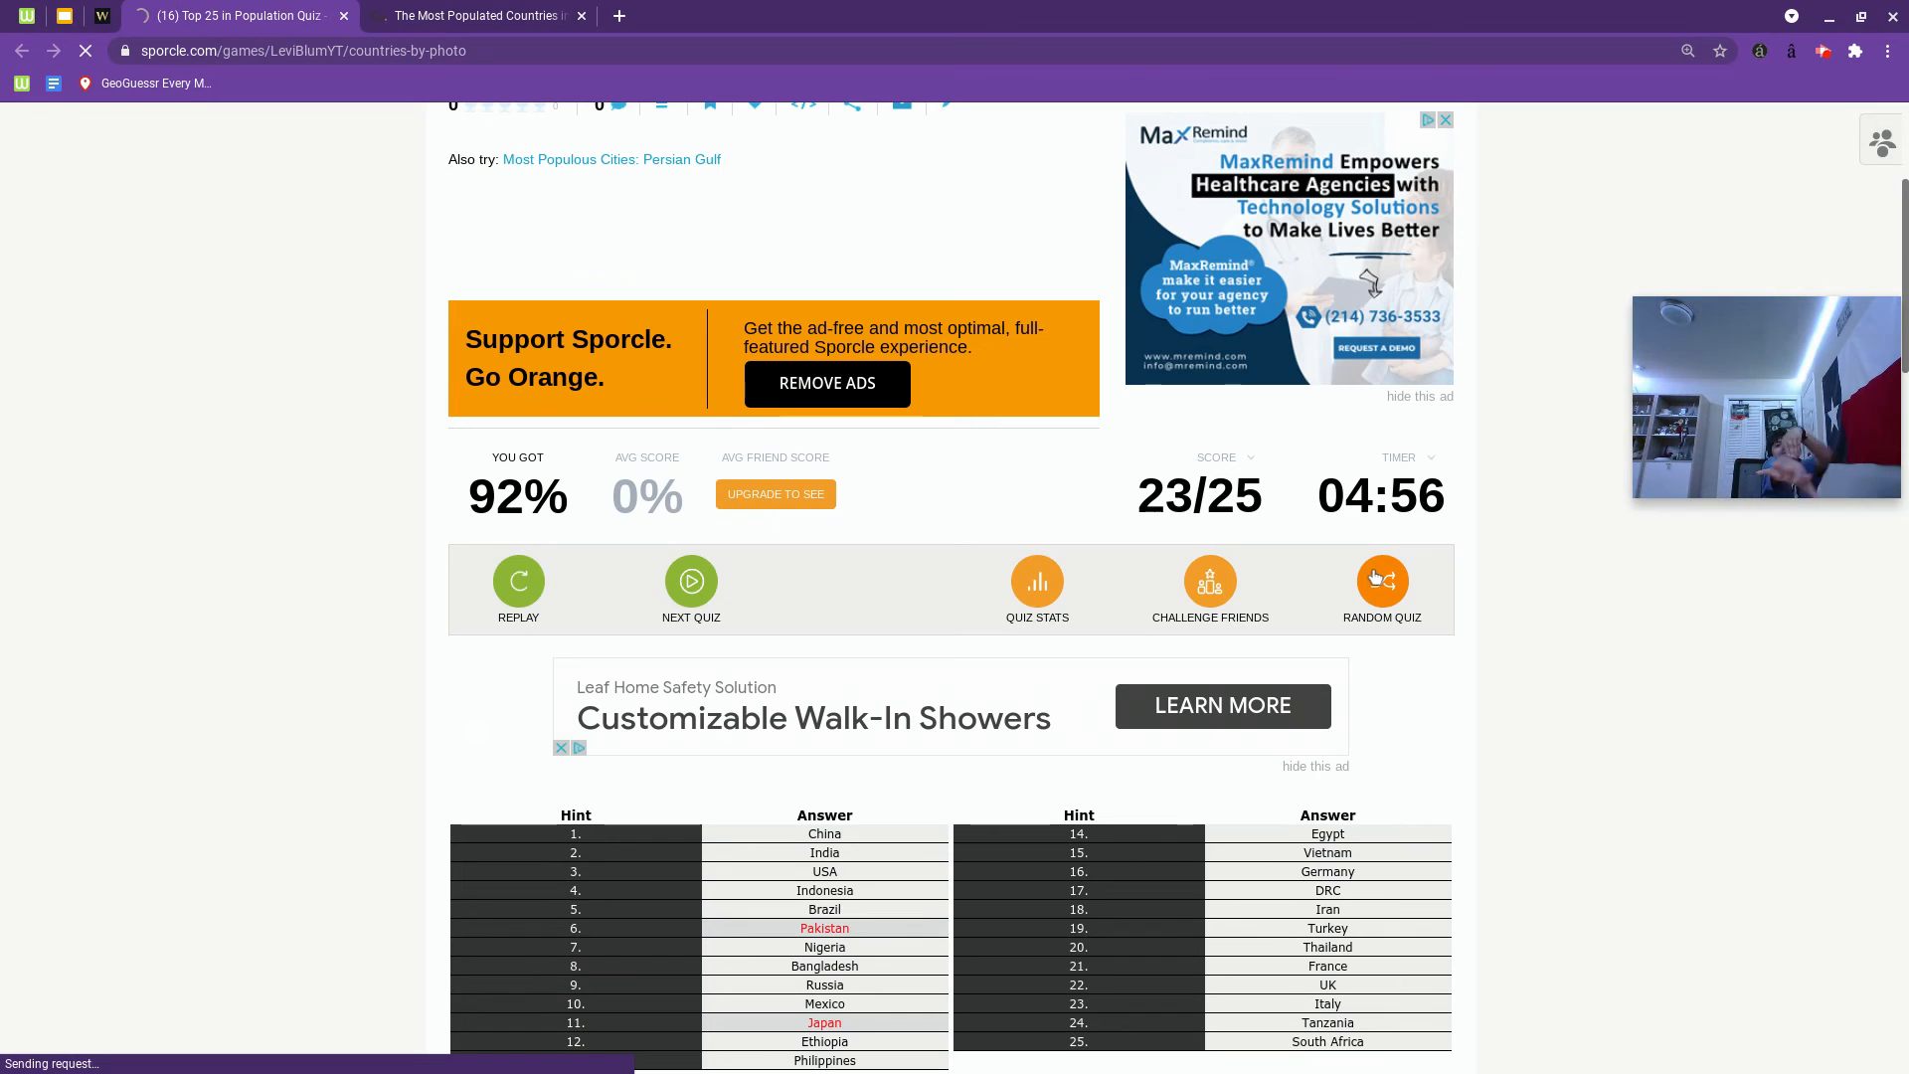